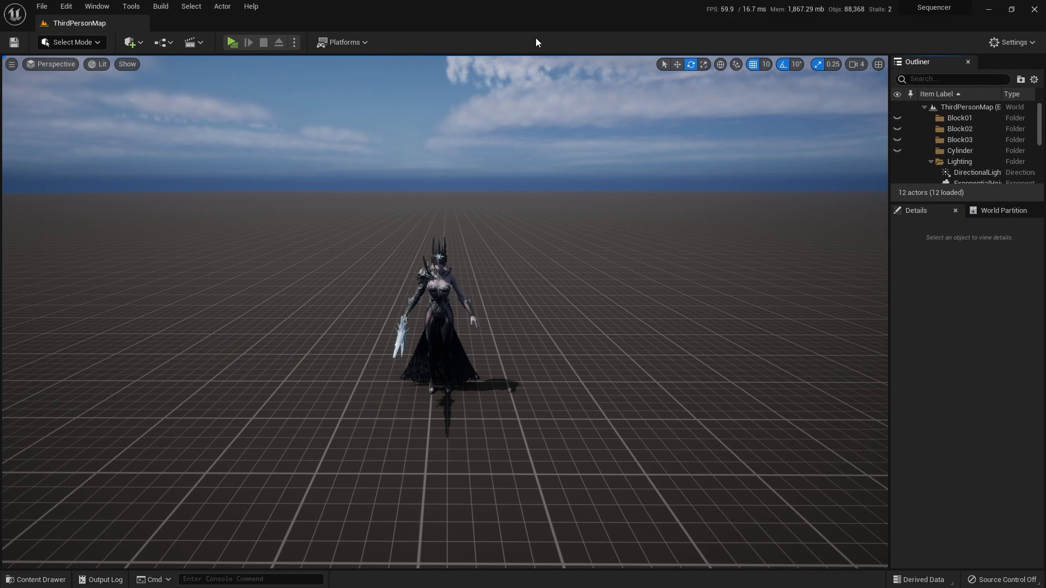
Step: Select the Aurora_GlacialEmpress character in the level and examine her up close with game view toggled on and off
left_click(447, 326)
key("w")
right_click_drag(446, 327, 460, 330)
key("g")
key("g")
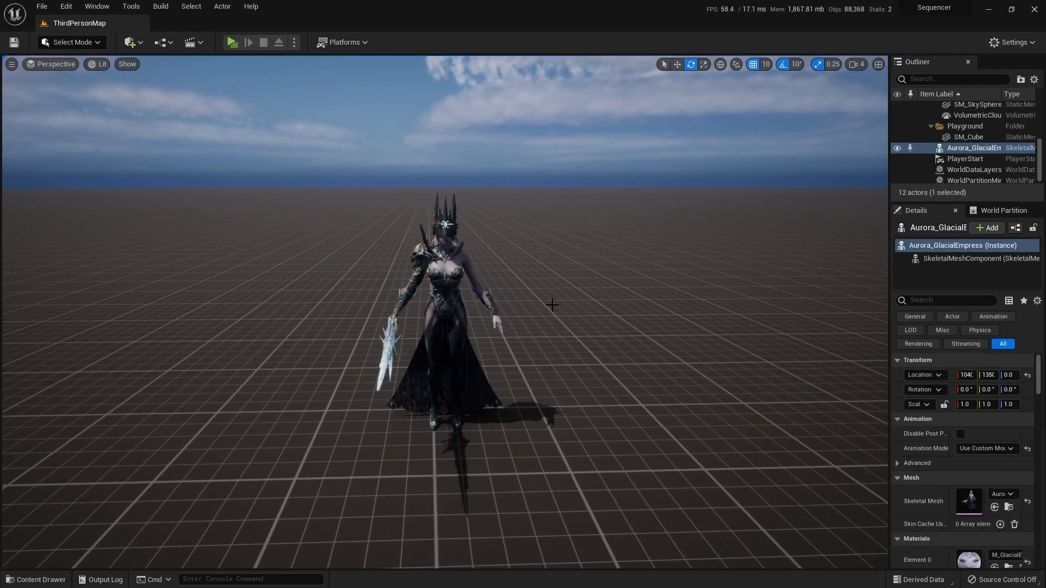
key("g")
key("w")
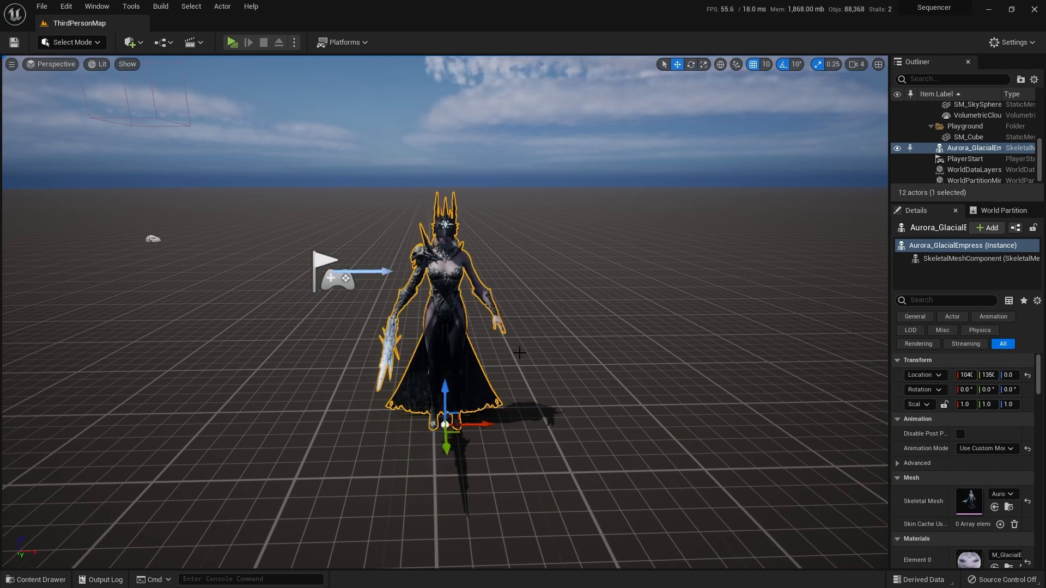
right_click_drag(552, 371, 562, 378)
key("s")
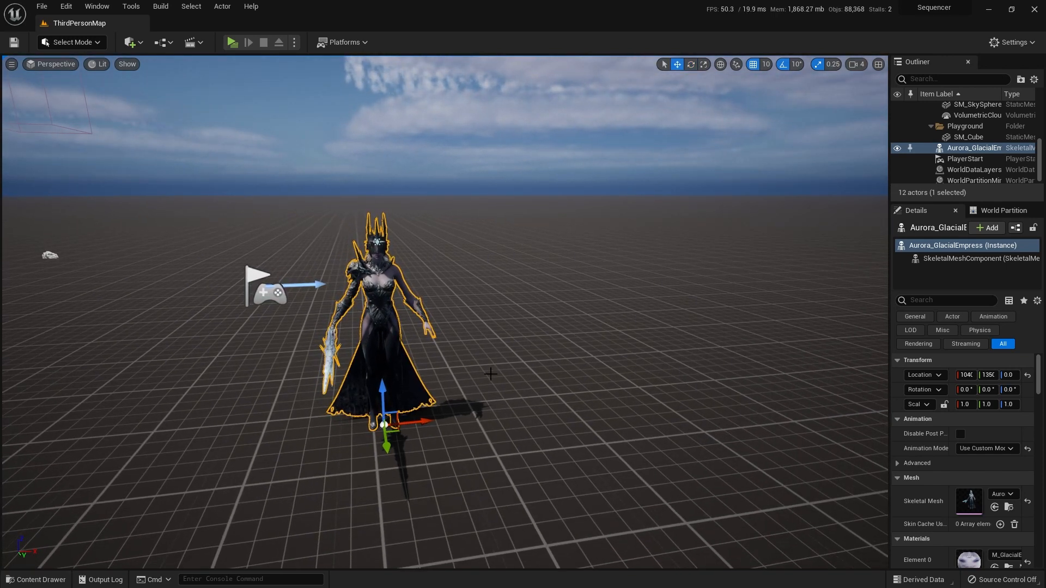
key("w")
mouse_move(491, 374)
right_mouse_down()
mouse_move(468, 374)
mouse_move(506, 360)
right_mouse_up()
key("w")
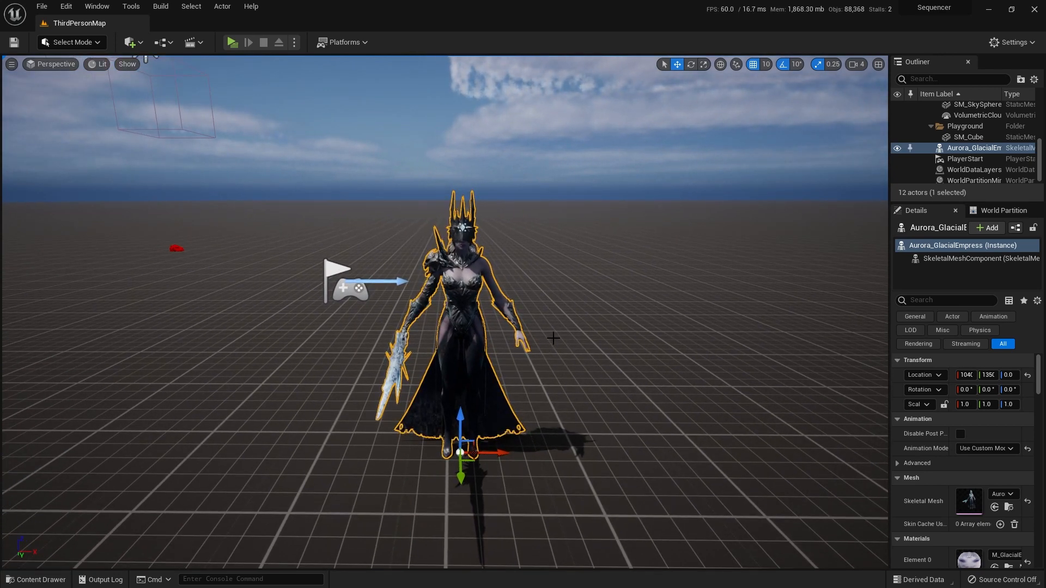
Step: Create a Level Sequence named AttackIntro_Sequence in the Content/Sequencer folder and open it
key("ctrl+space")
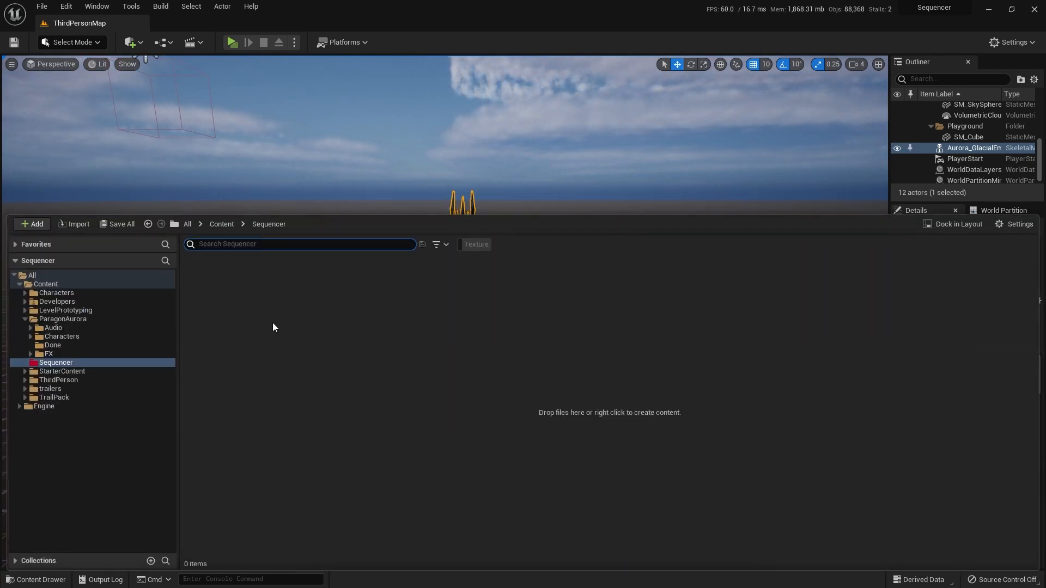
left_click(60, 366)
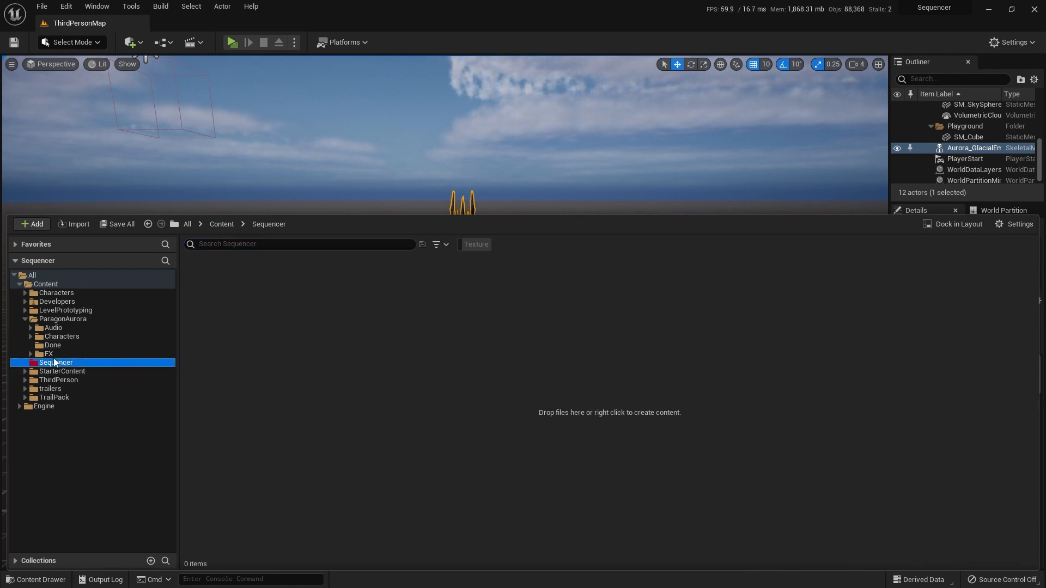
right_click(209, 278)
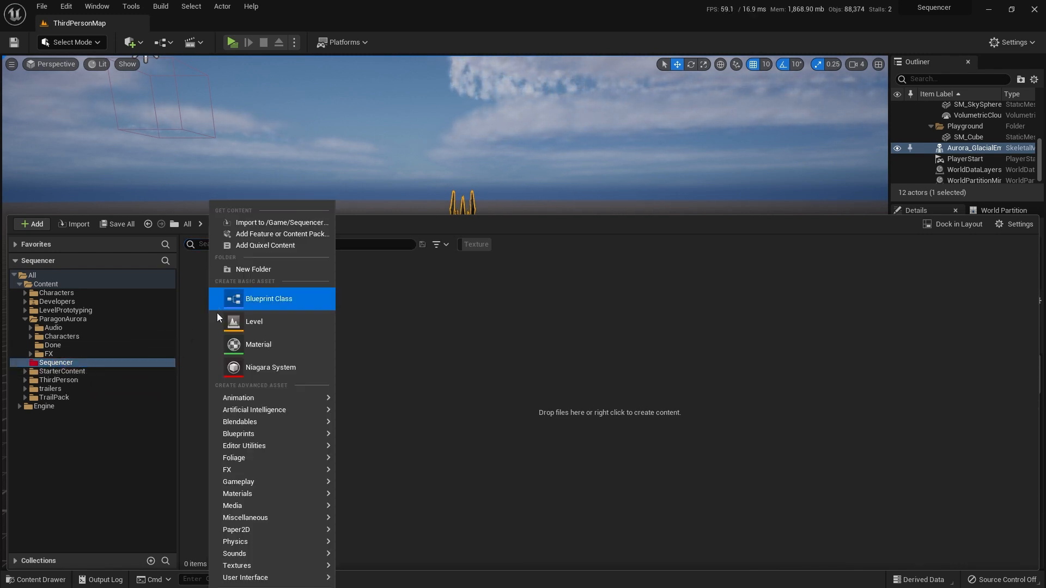
mouse_move(251, 400)
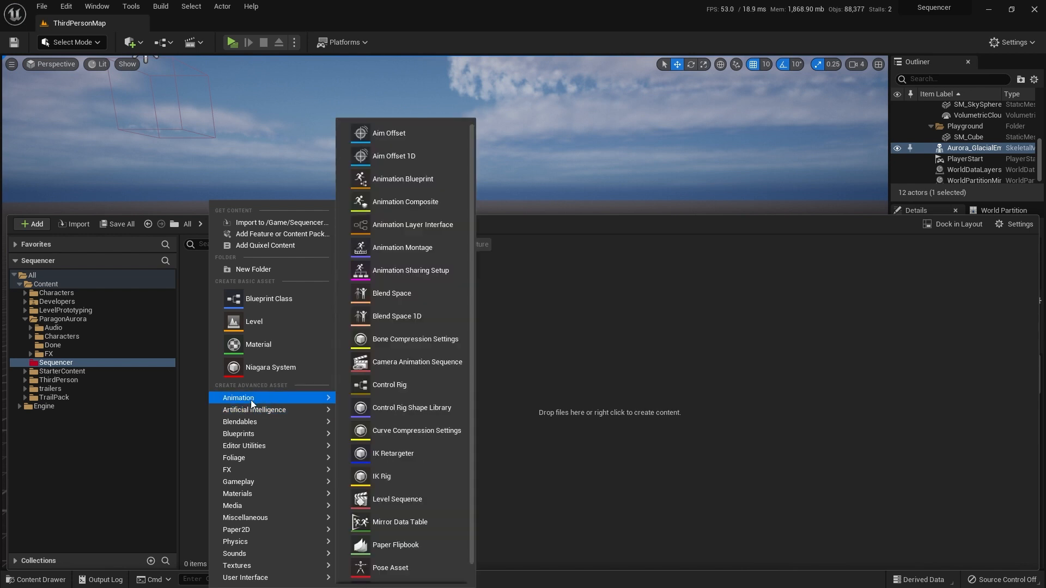
left_click(383, 501)
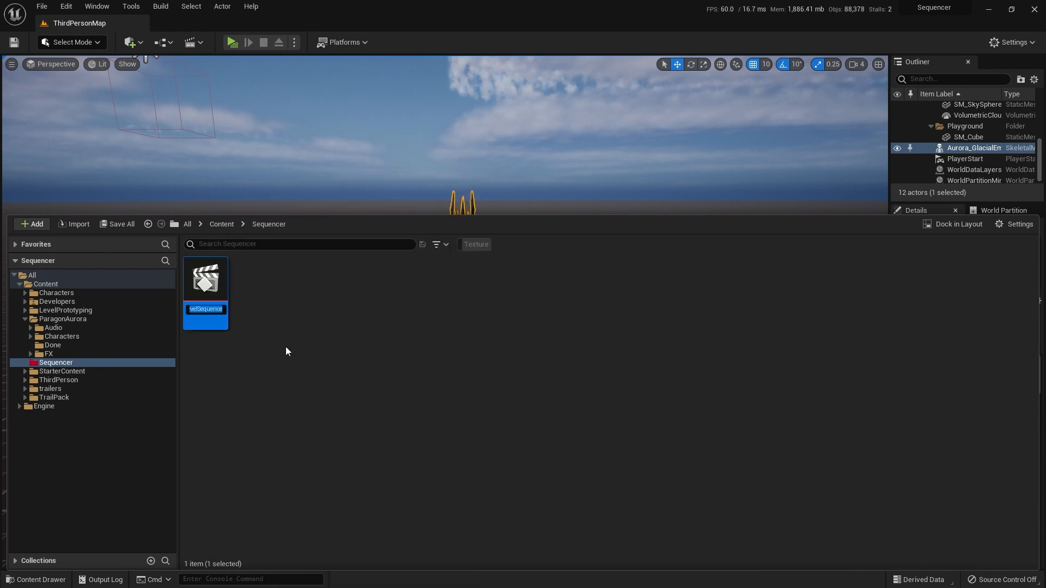
type("AttackIntro_")
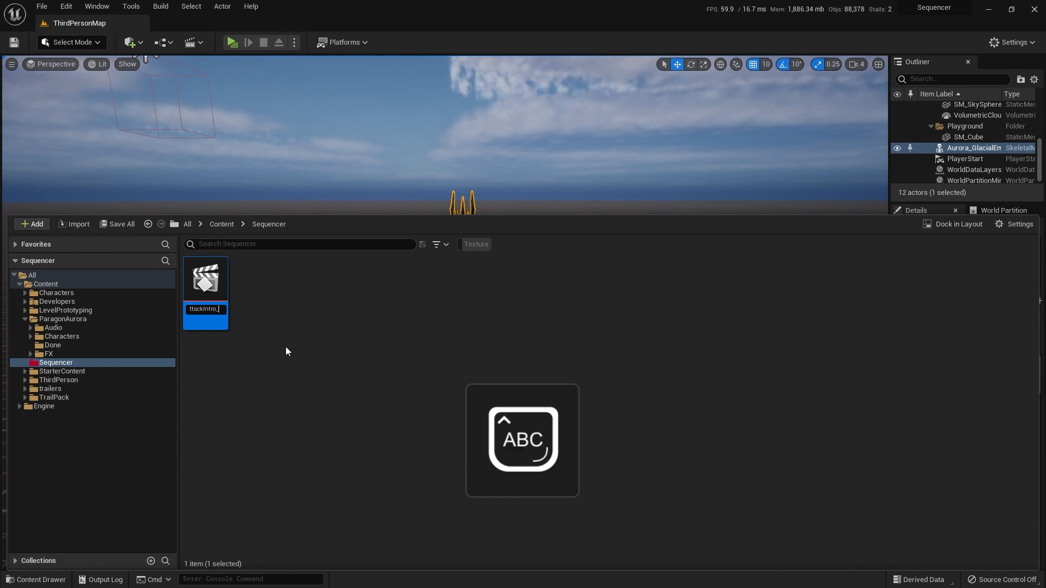
type("Sequence")
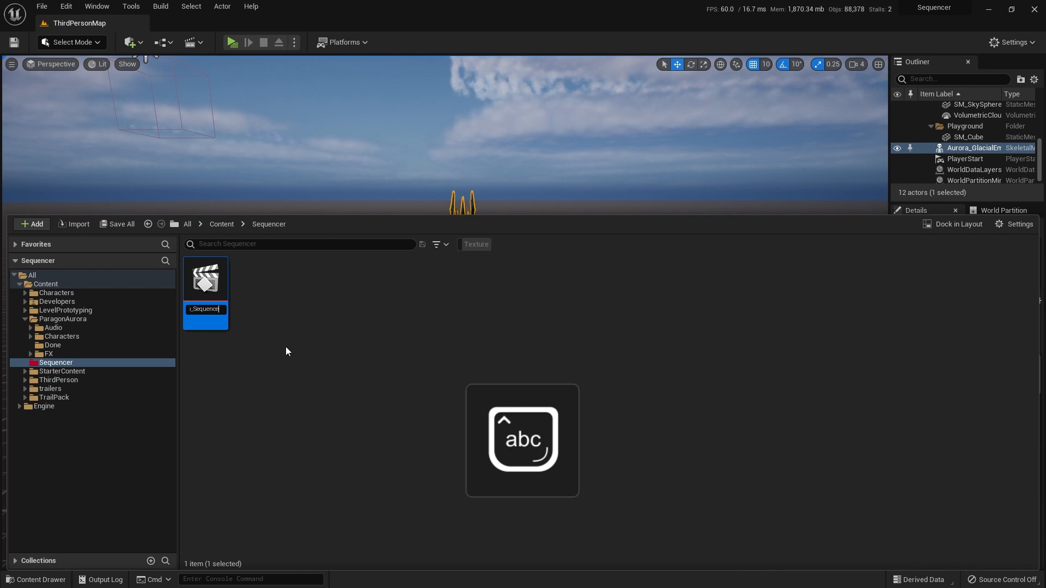
key("Return")
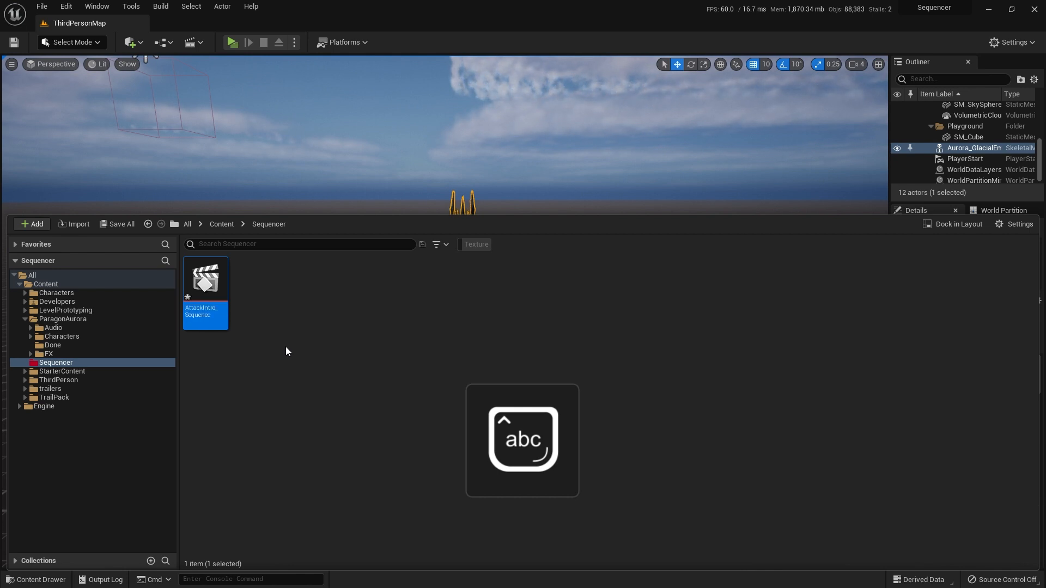
double_click(228, 305)
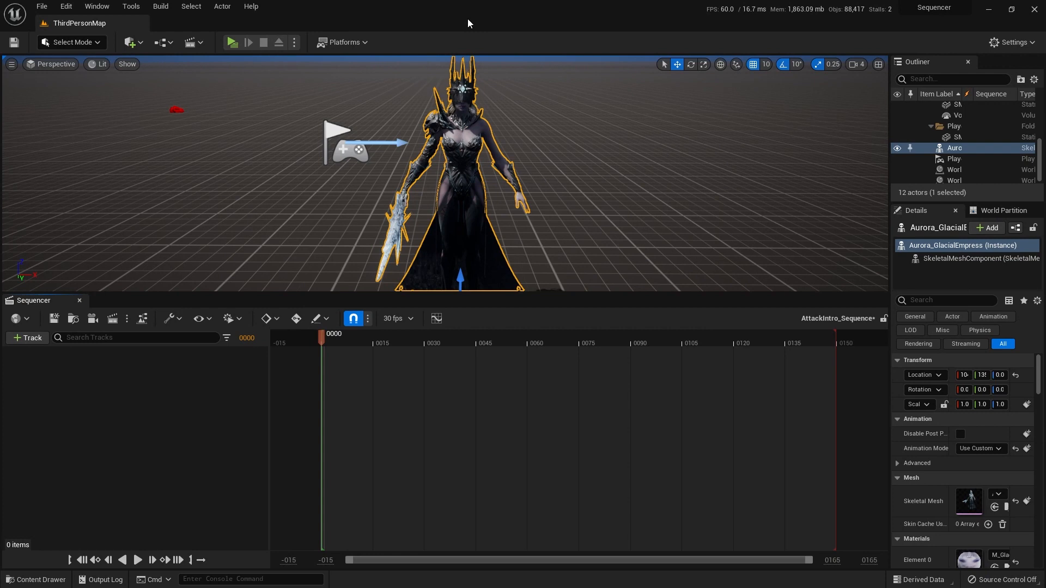
Step: Look through the sequence actions, preview the empty timeline's playback and return the playhead to frame 0
left_click(175, 323)
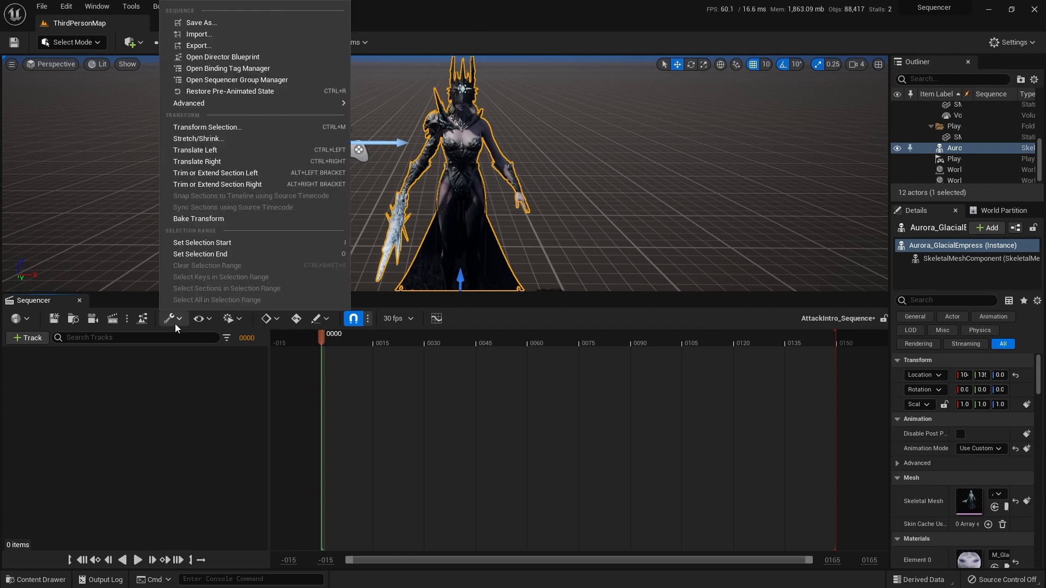
left_click(174, 323)
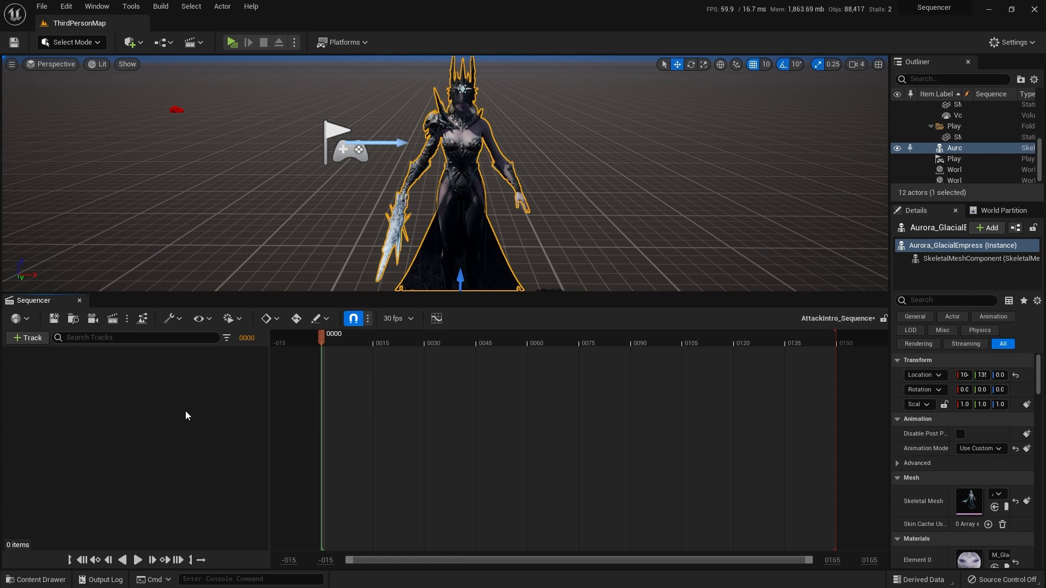
left_click(139, 560)
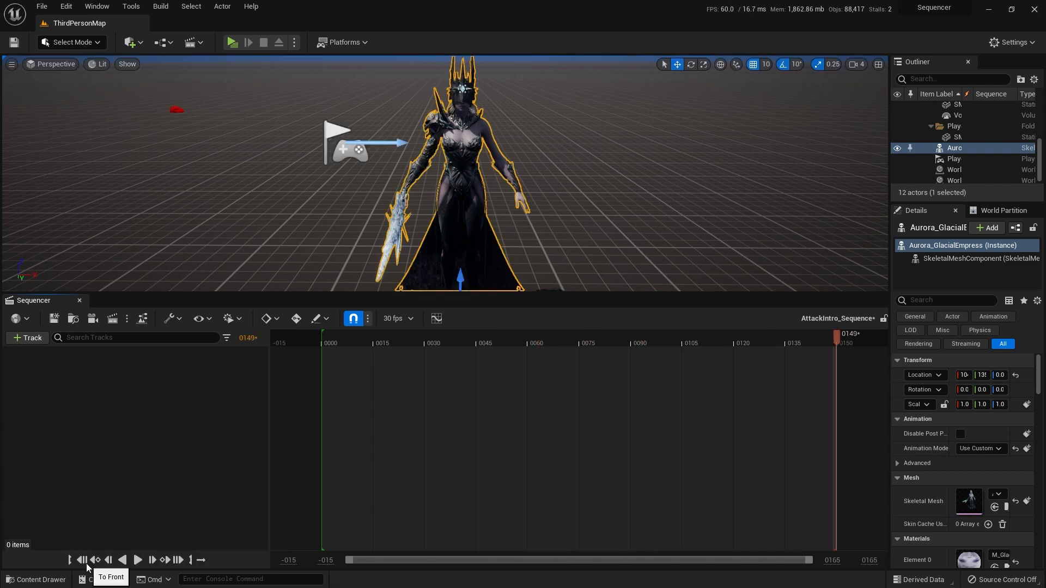
left_click(86, 564)
left_click(139, 564)
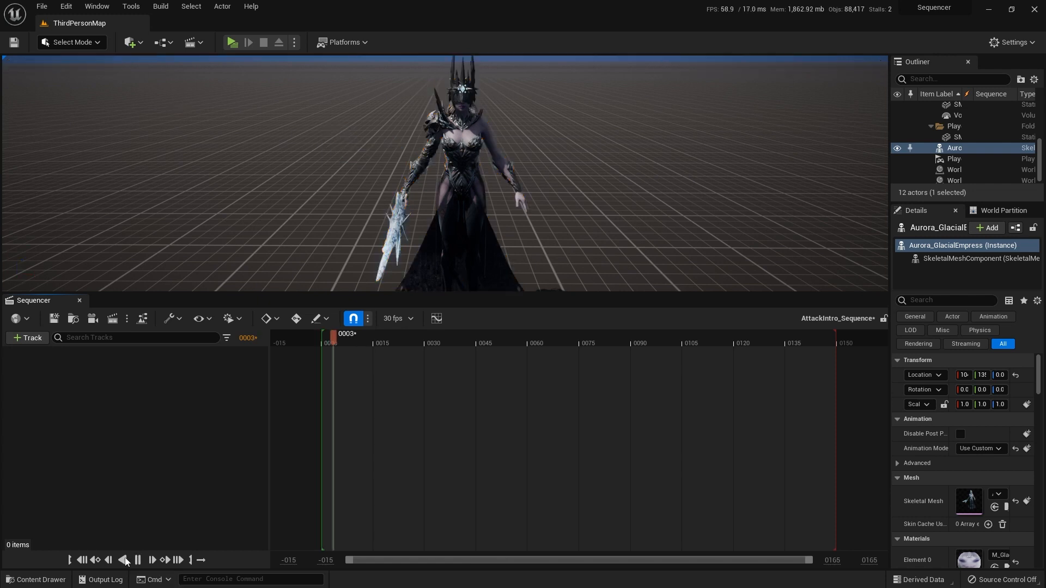
left_click(83, 561)
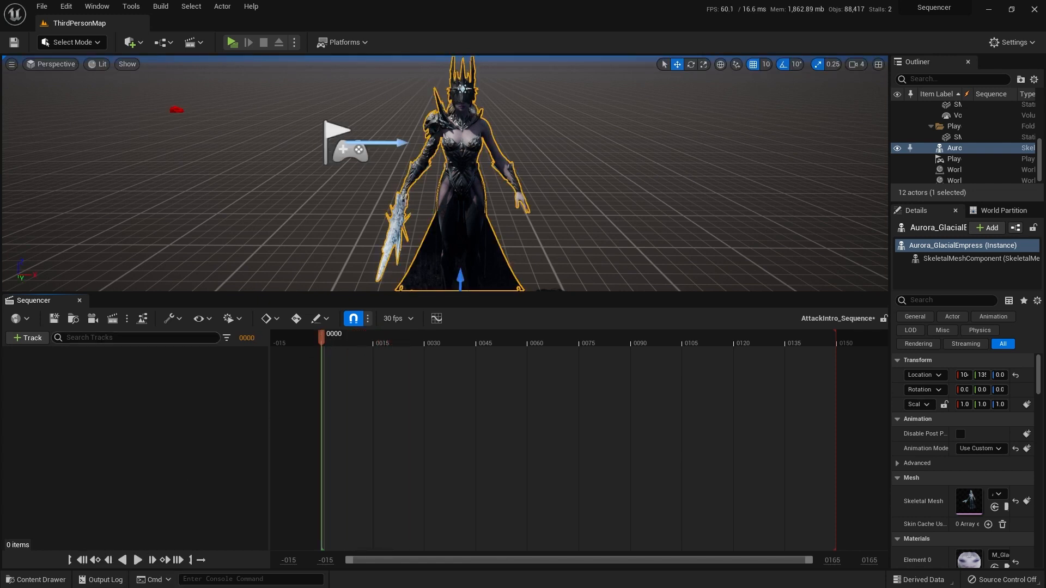
Step: Add the Aurora_GlacialEmpress actor to the sequence as a track
left_click(29, 339)
mouse_move(80, 360)
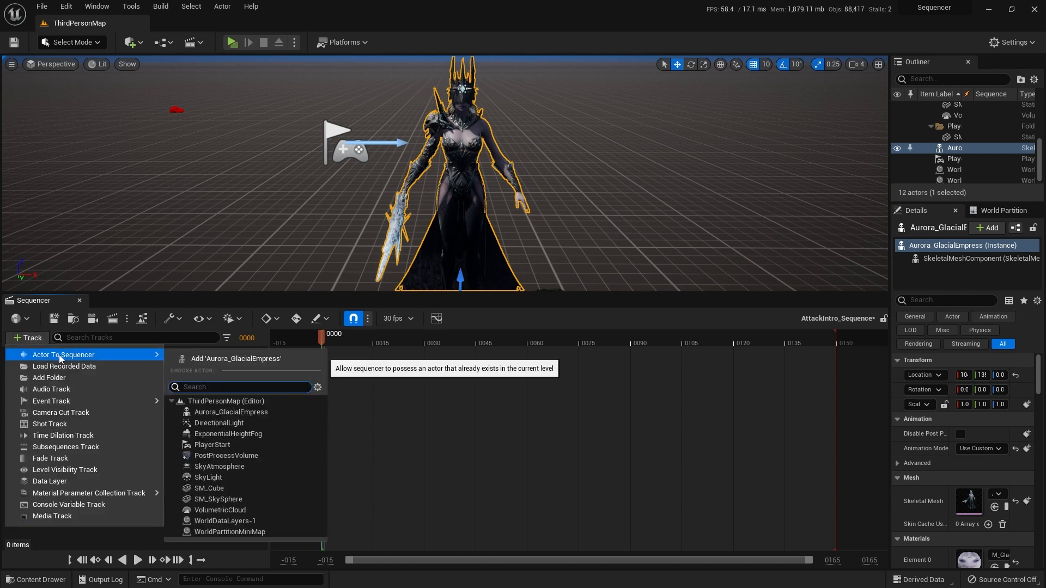
left_click(226, 412)
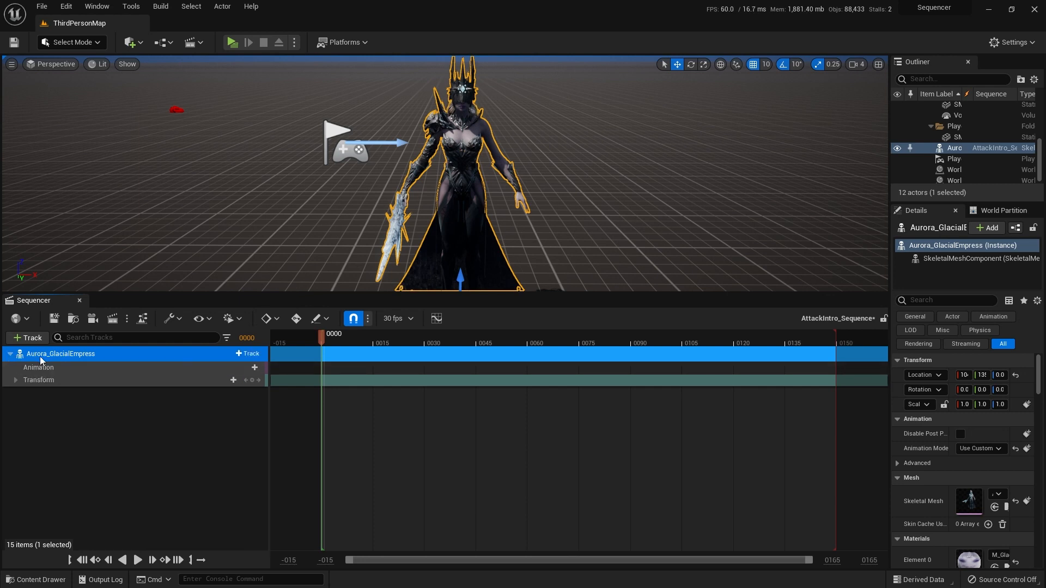
Step: Look at the animations offered for the actor and expand its Transform track to show Location, Rotation and Scale
left_click(72, 369)
left_click(239, 368)
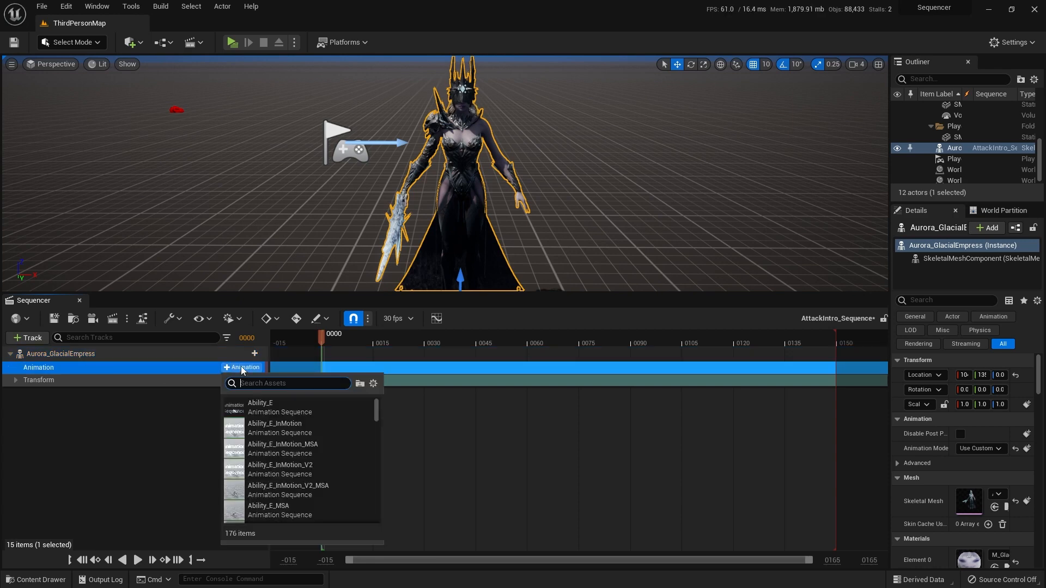
left_click(165, 402)
left_click(51, 385)
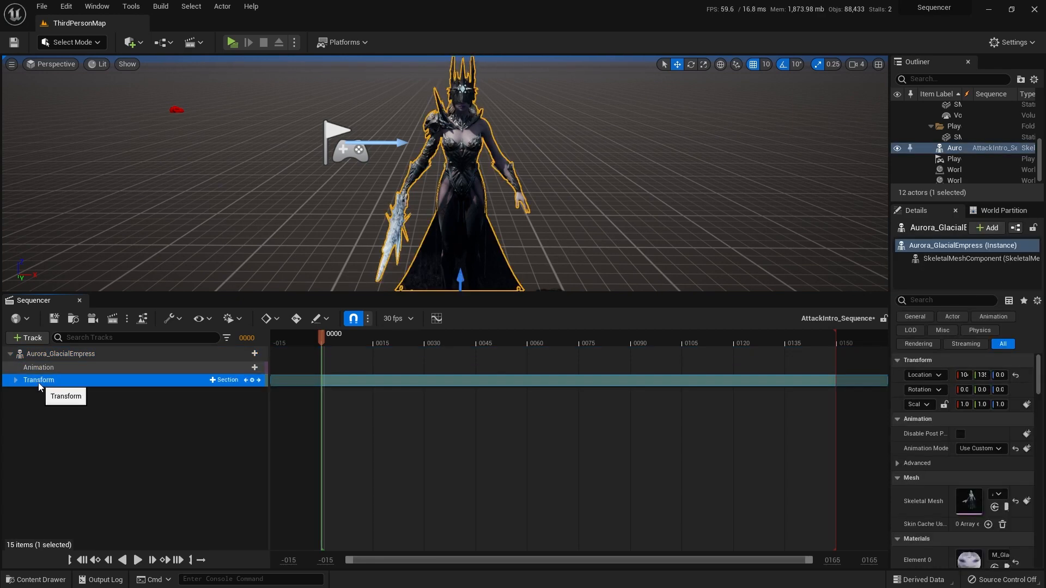
left_click(16, 382)
double_click(43, 380)
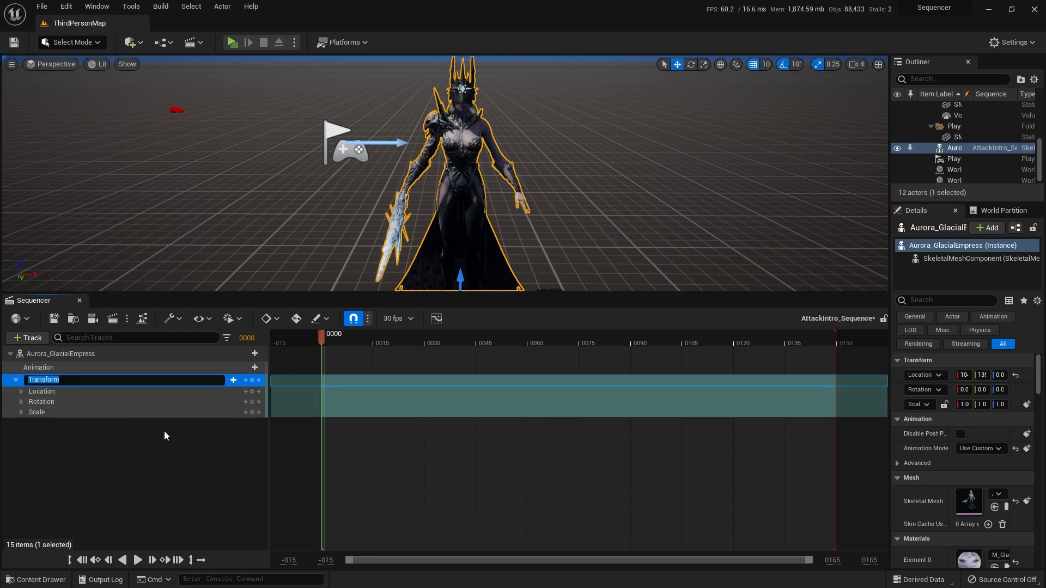
key("Return")
key("Return")
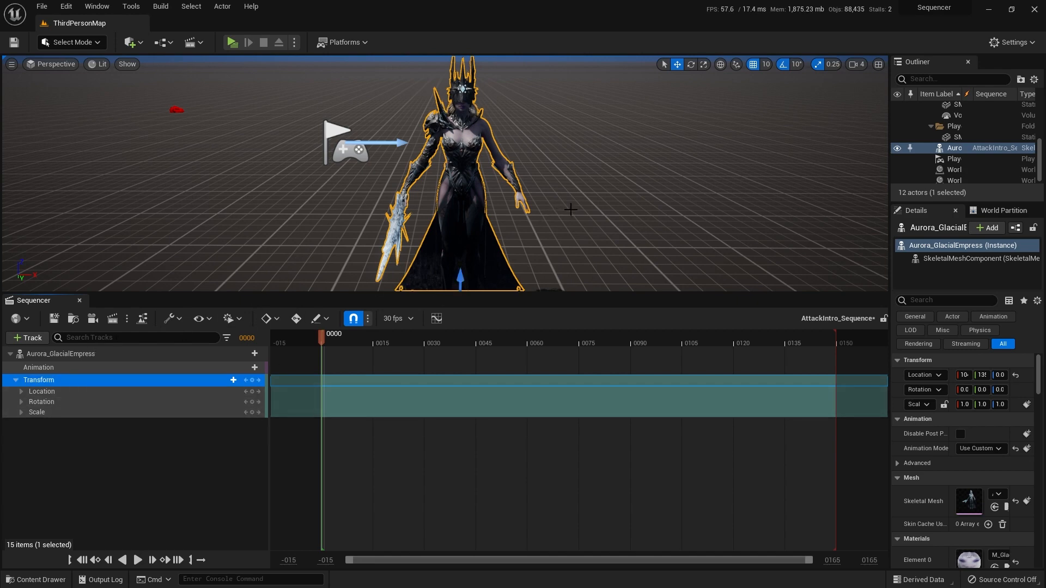
right_click_drag(580, 214, 581, 223)
key("s")
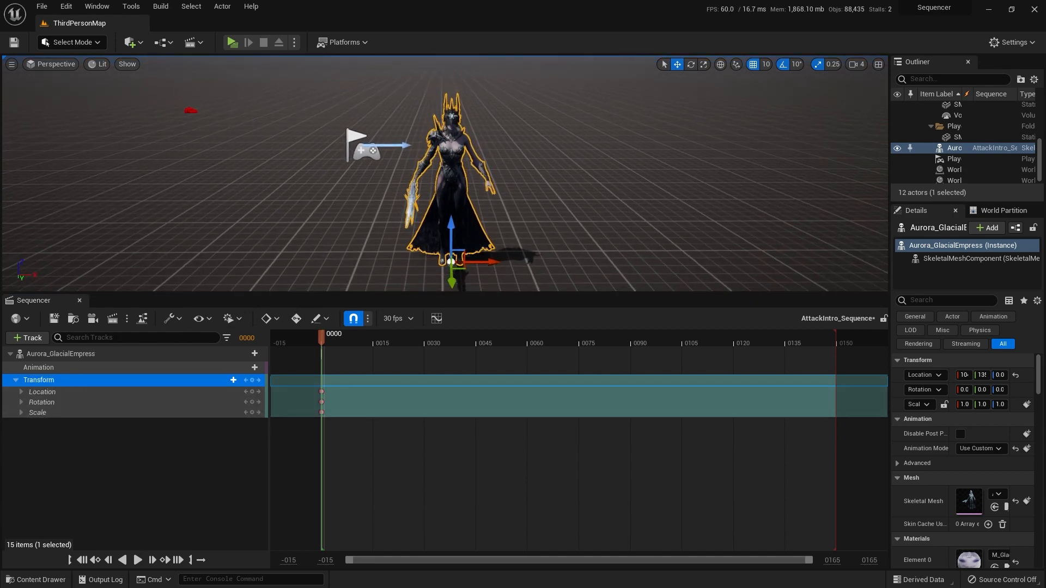
left_click_drag(348, 439, 316, 394)
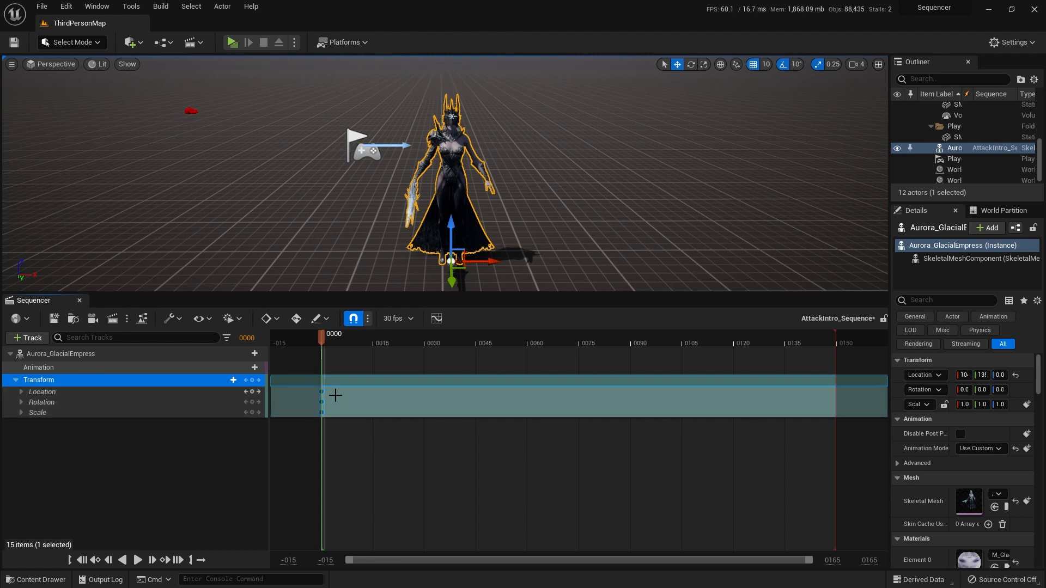
key("Delete")
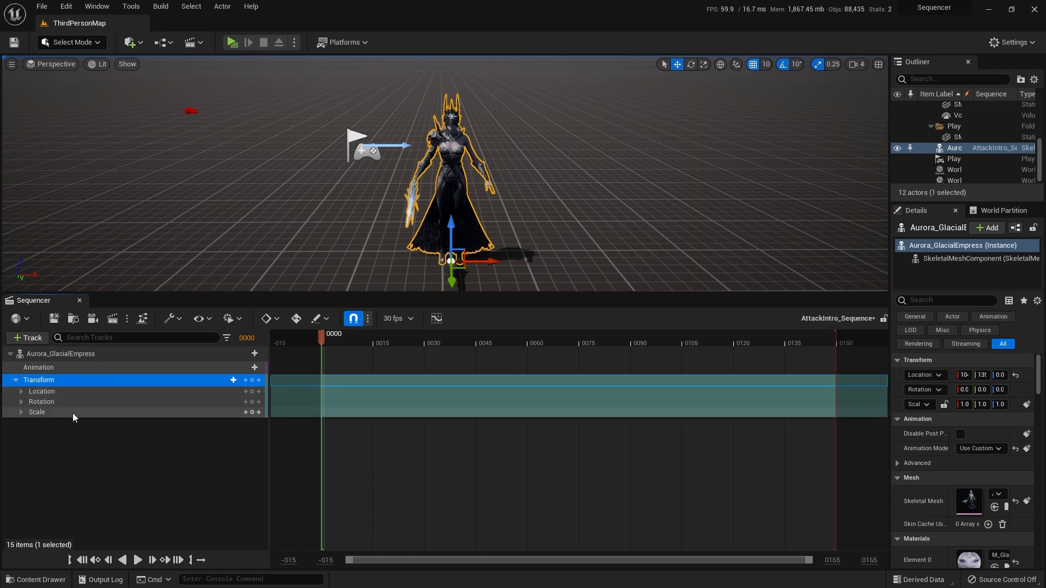
Step: Key the character's location, rotation and scale on the Transform track at frame 0
key("Return")
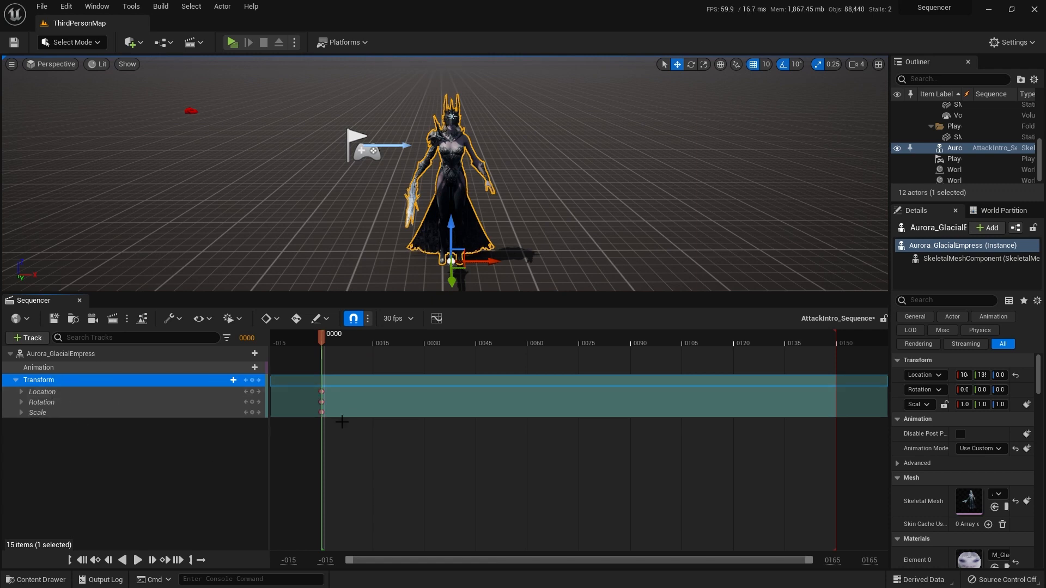
left_click(322, 392)
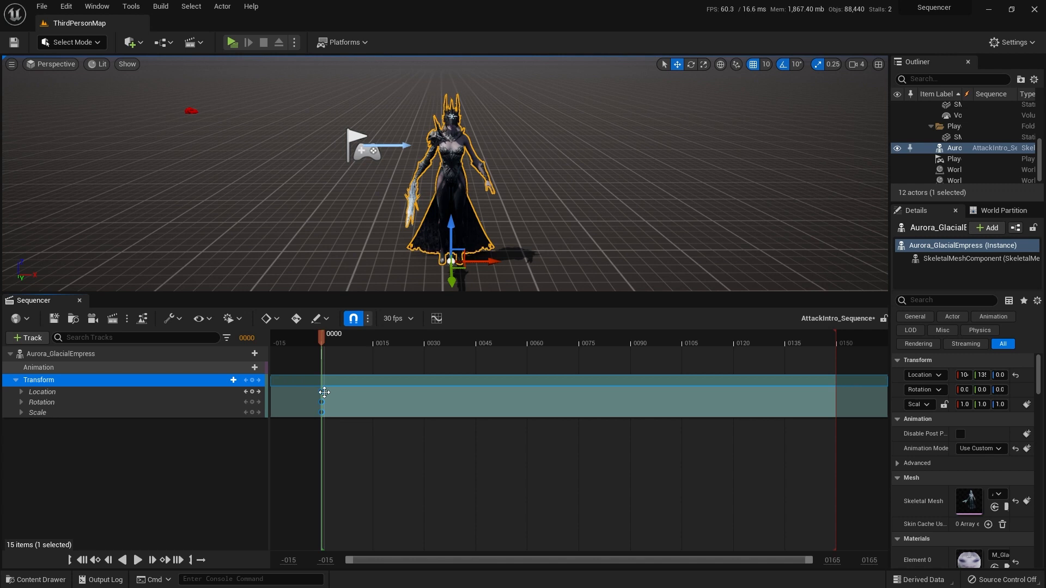
right_click(324, 392)
left_click(367, 434)
left_click(367, 434)
left_click(321, 392)
Step: At frame 30, move the character a long way in the positive X direction and key its transform
left_click_drag(321, 338, 426, 337)
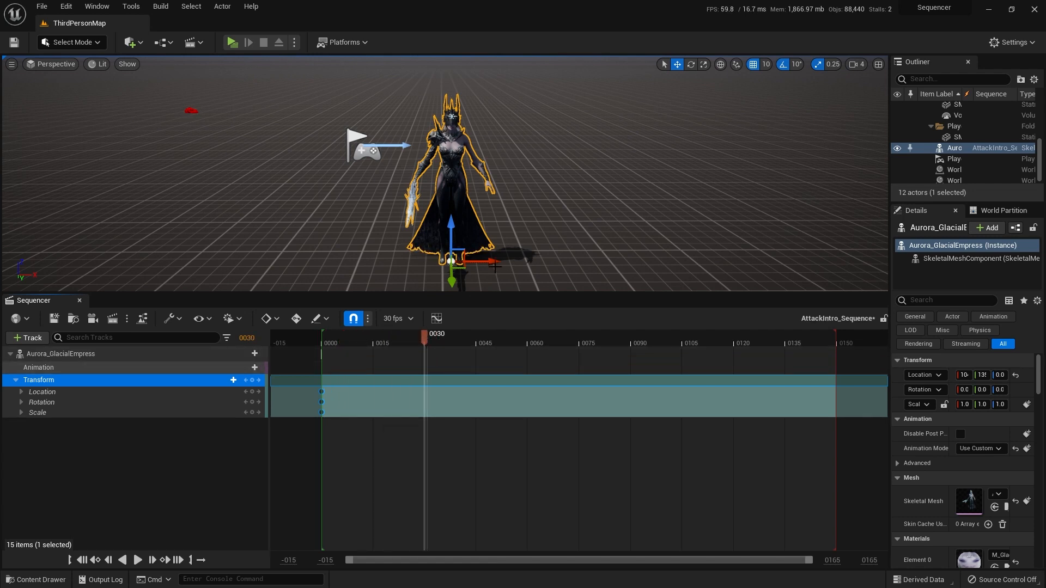
left_click_drag(493, 259, 778, 256)
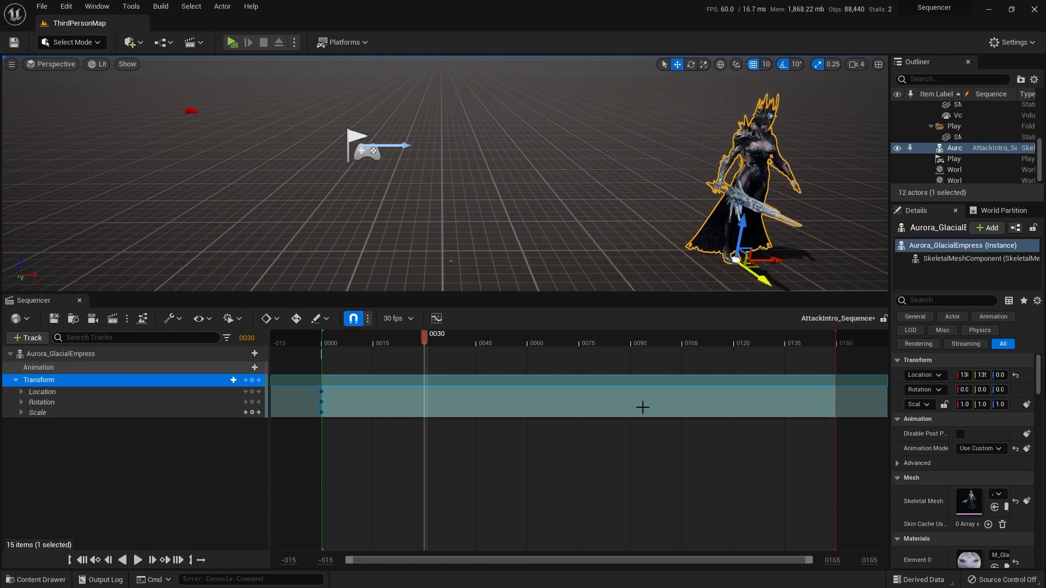
key("Return")
left_click_drag(437, 425, 415, 381)
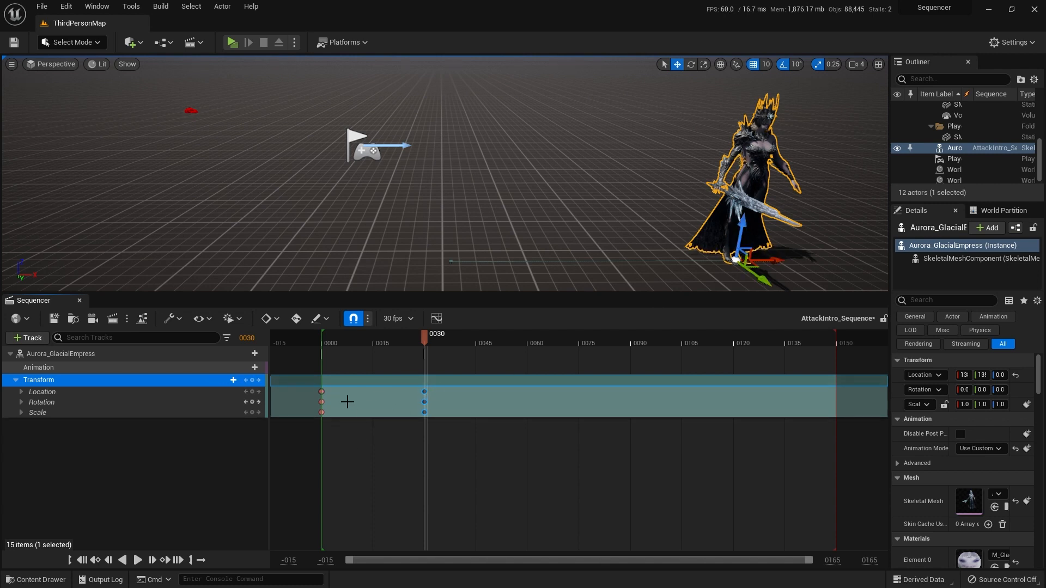
Step: Play the sequence from the start to check the character's movement, and rewind to frame 0
left_click(82, 560)
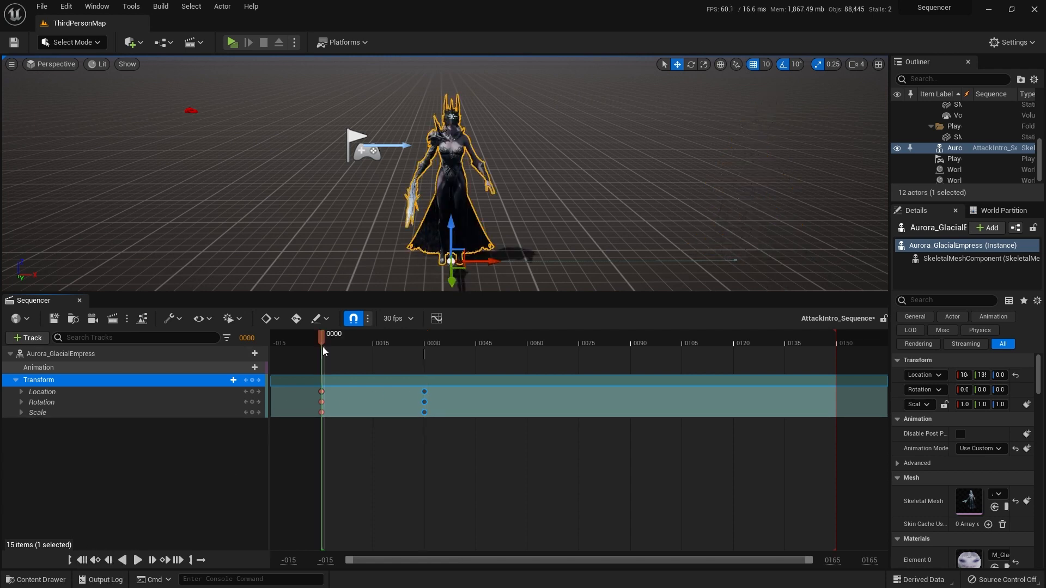
left_click(138, 560)
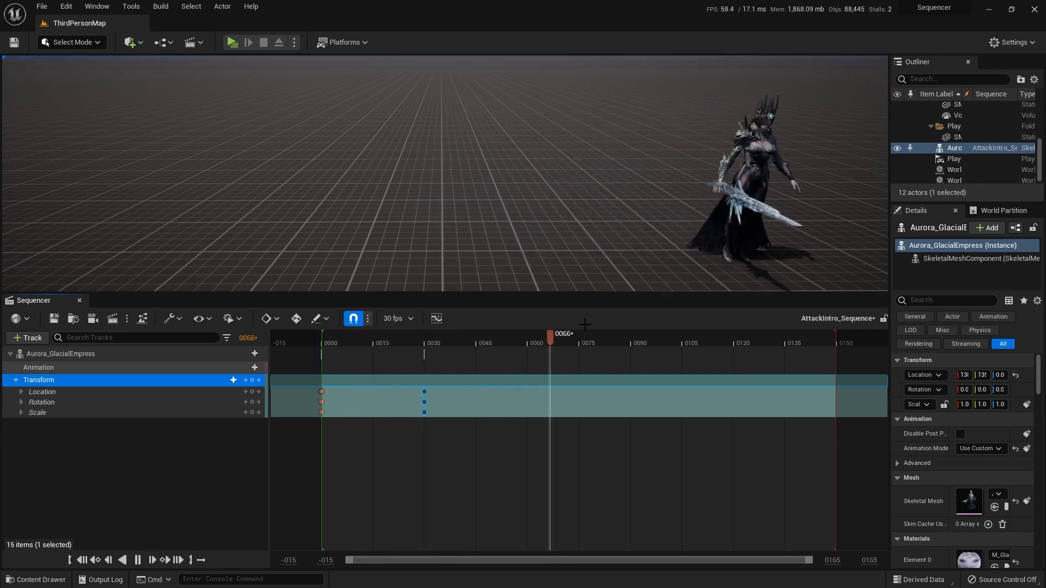
left_click(82, 560)
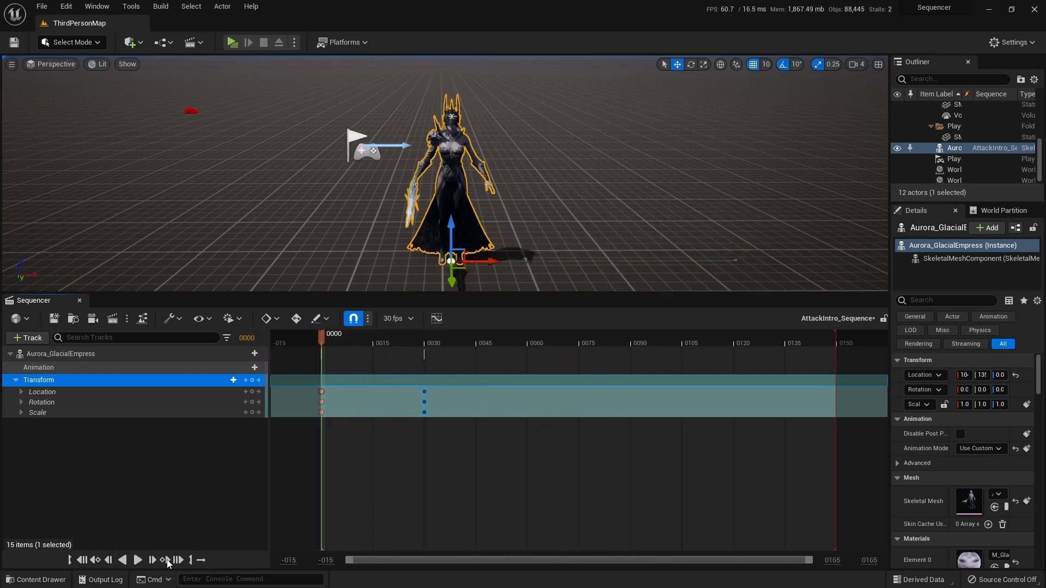
Step: Play the sequence from frame 0 twice to review the character's movement, trying the transport controls and rewinding to the start
left_click(138, 560)
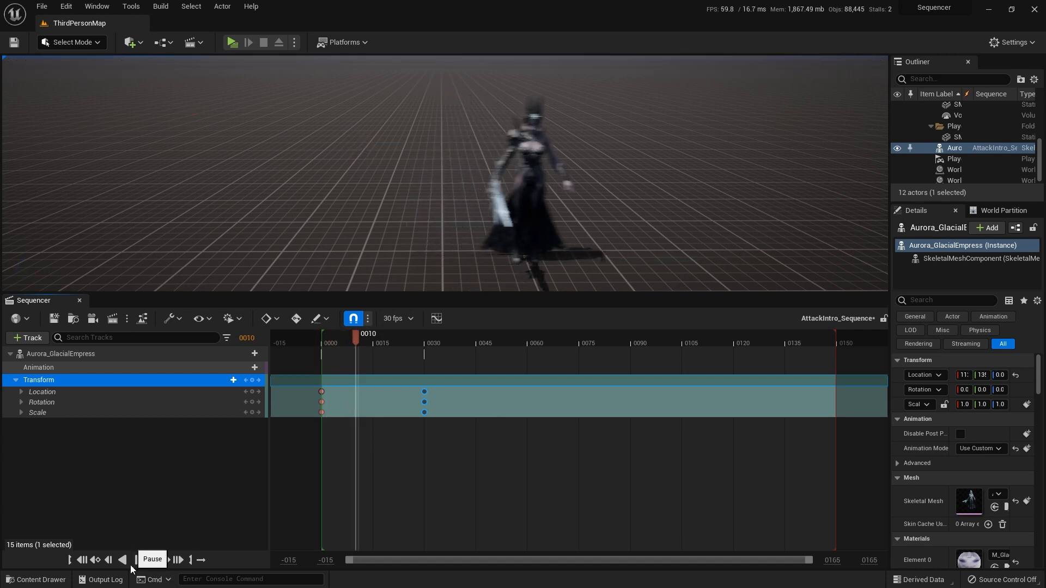
left_click(131, 565)
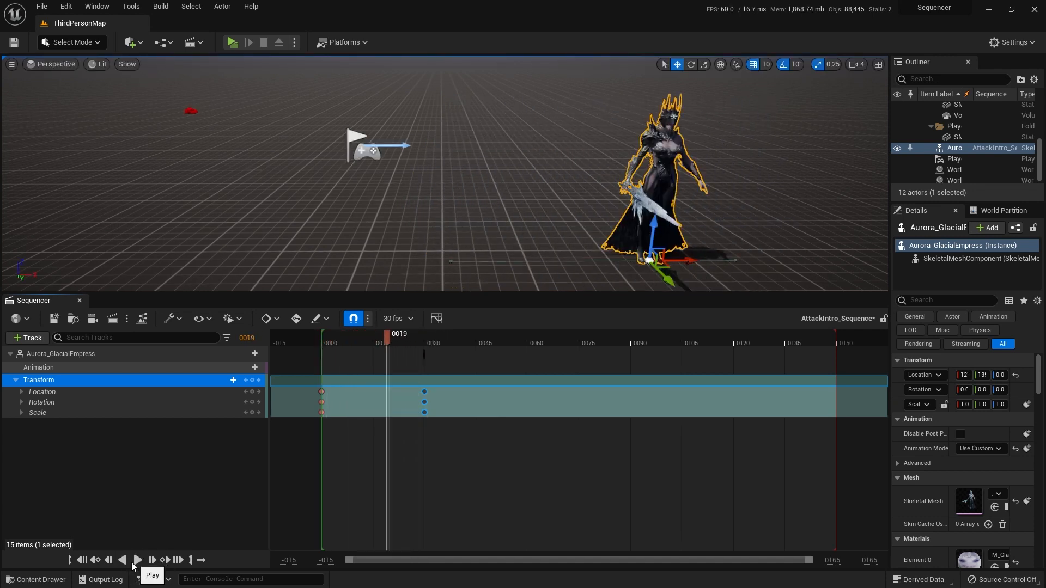
left_click(82, 560)
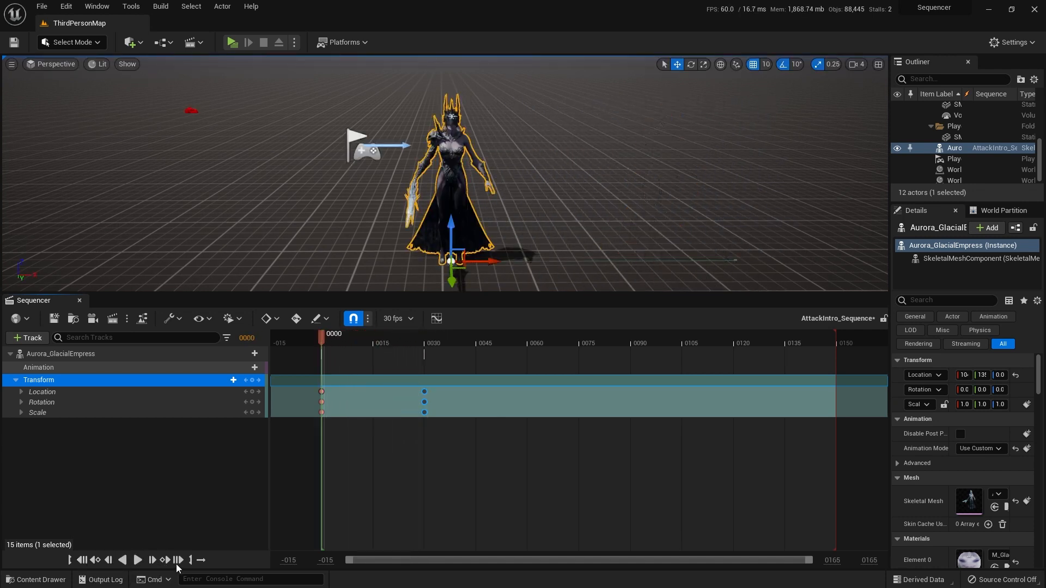
left_click(178, 560)
left_click(94, 561)
left_click(137, 560)
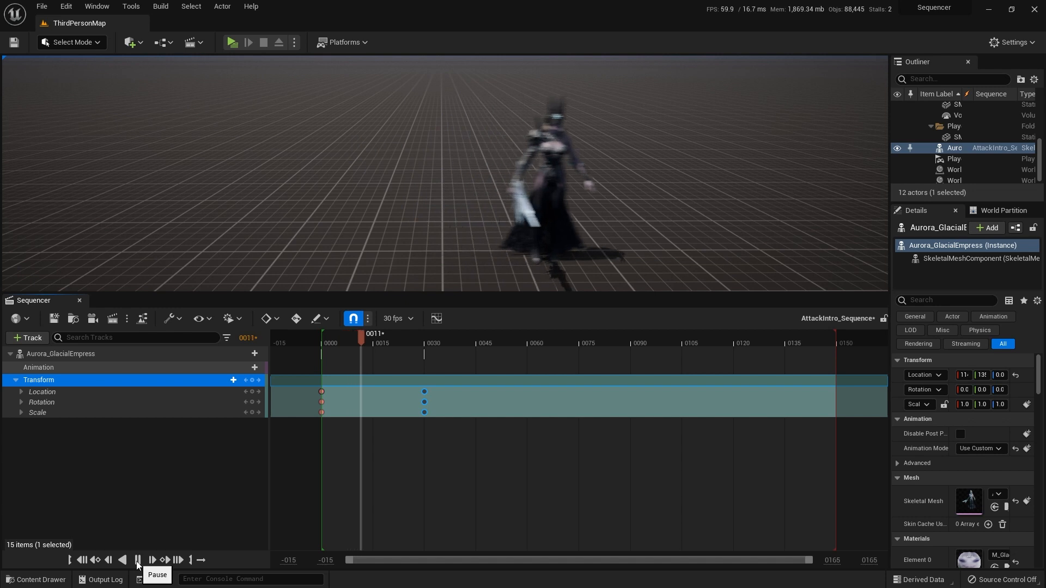
left_click(83, 561)
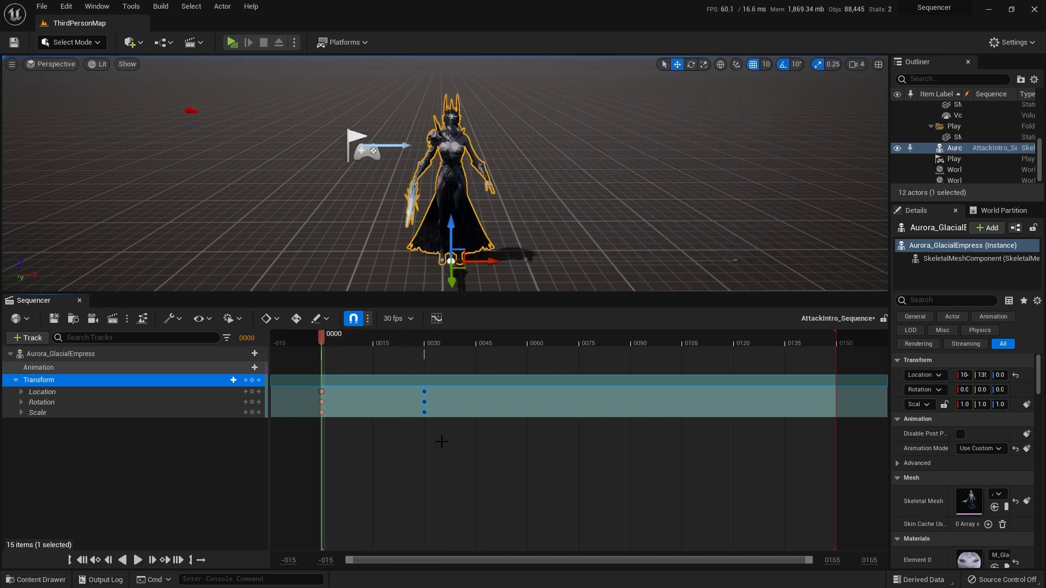
Step: Move the transform keys from frame 30 to frame 15 and play the sequence from the start to check the faster movement
left_click(423, 392)
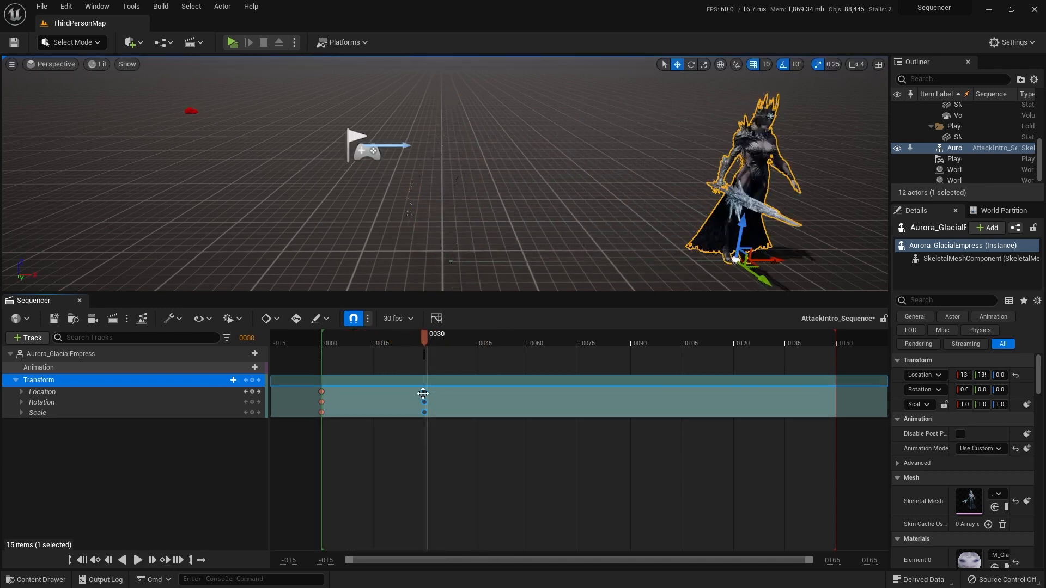
left_click_drag(423, 393, 374, 393)
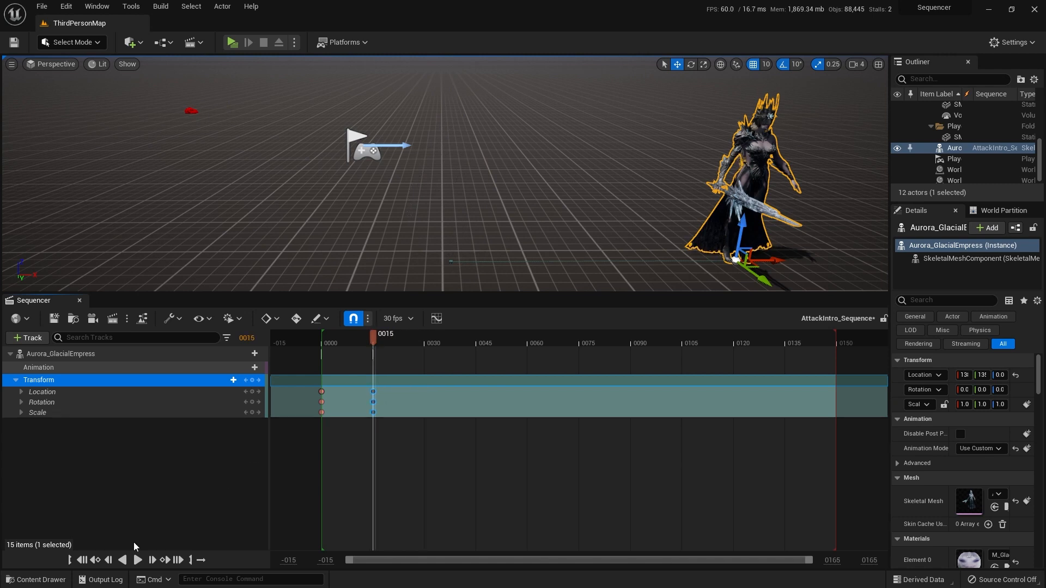
left_click(82, 559)
left_click(137, 560)
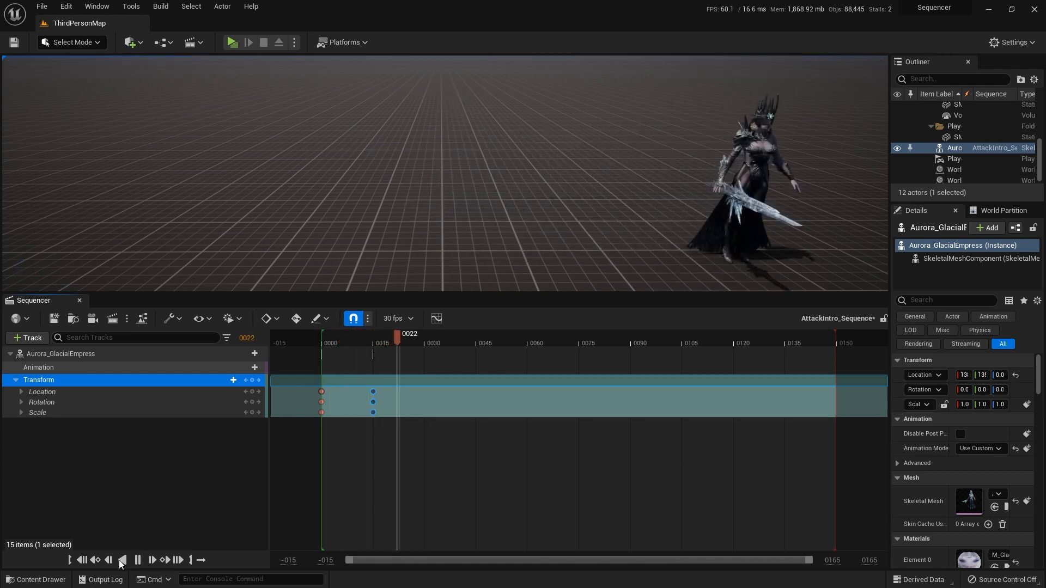
left_click(82, 560)
Step: Move the transform keys from frame 15 out to about frame 77 and play the sequence from the start to check the slower movement
left_click(373, 394)
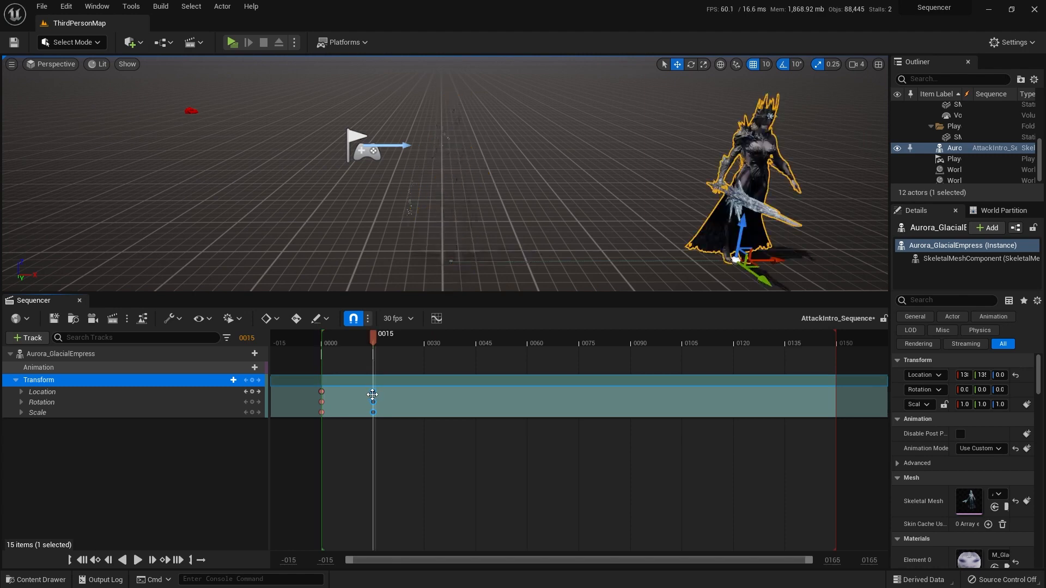
left_click_drag(373, 394, 586, 393)
left_click(96, 561)
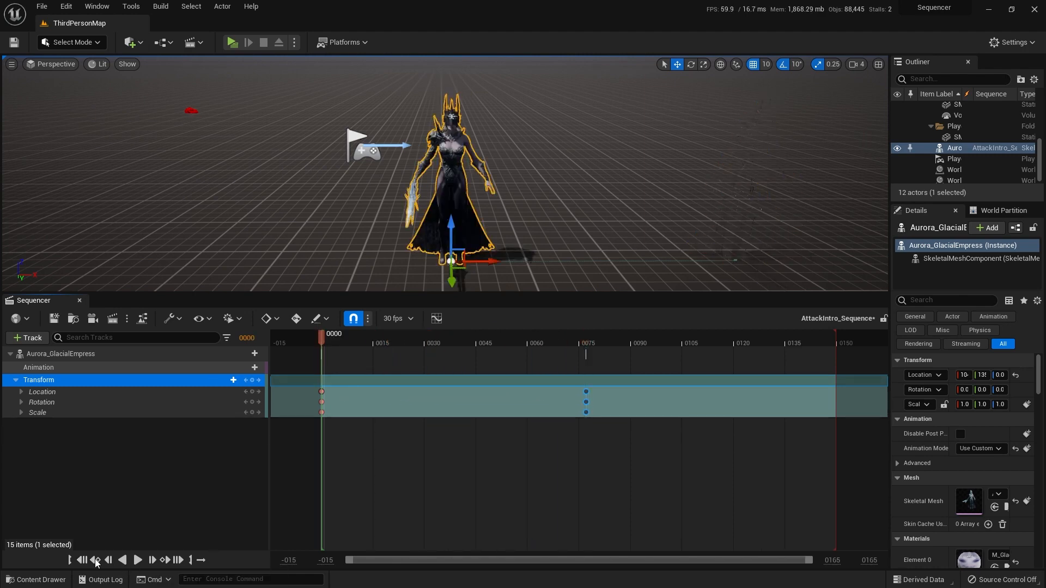
left_click(138, 560)
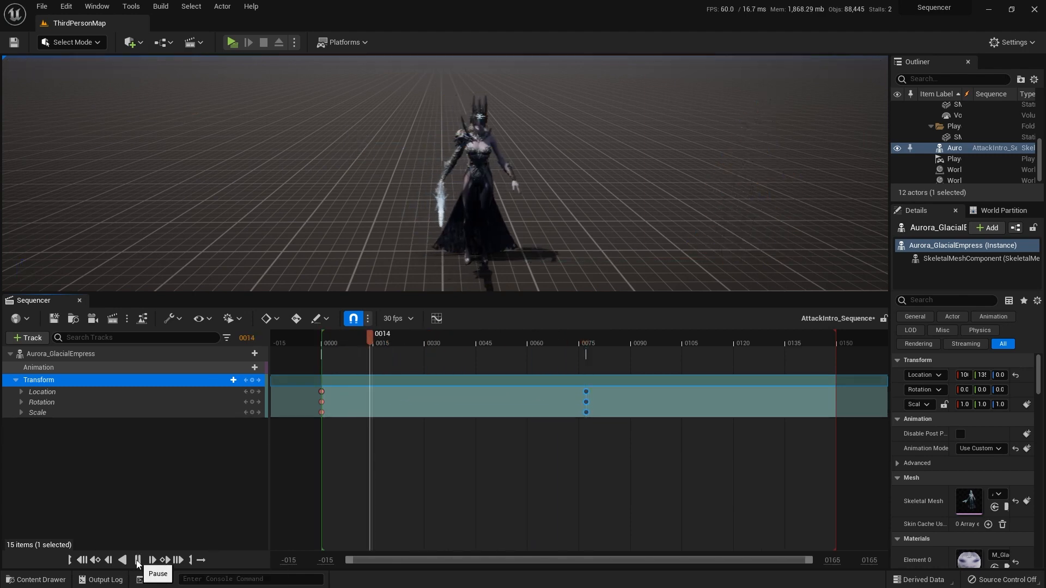
left_click(82, 560)
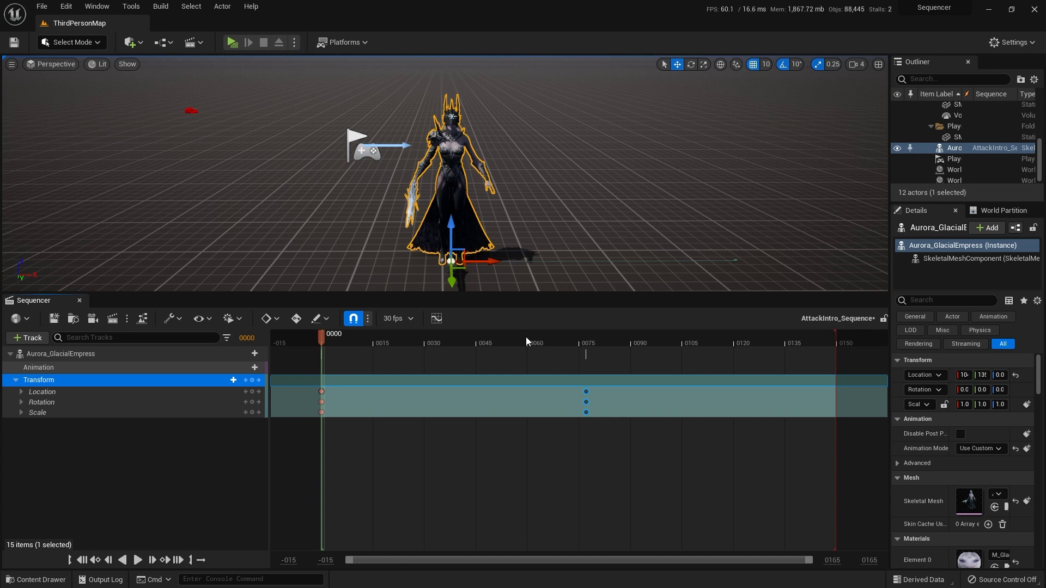
Step: Show a longer range of the timeline and play the sequence, pausing it partway through
scroll(525, 337, "down", 5, "ctrl")
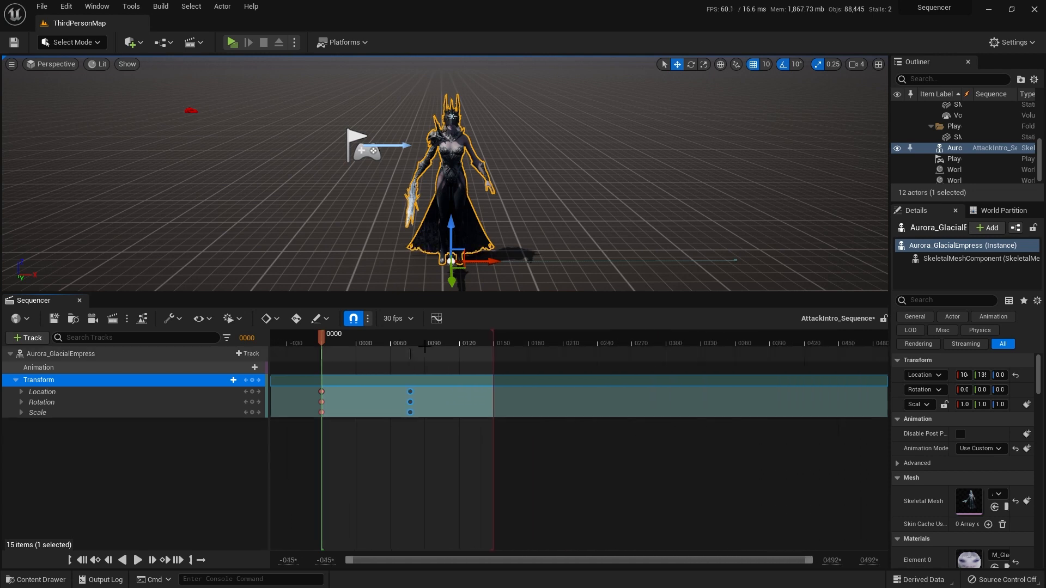
scroll(424, 345, "down", 1, "ctrl")
scroll(404, 339, "up", 6, "ctrl")
scroll(475, 332, "down", 2, "ctrl")
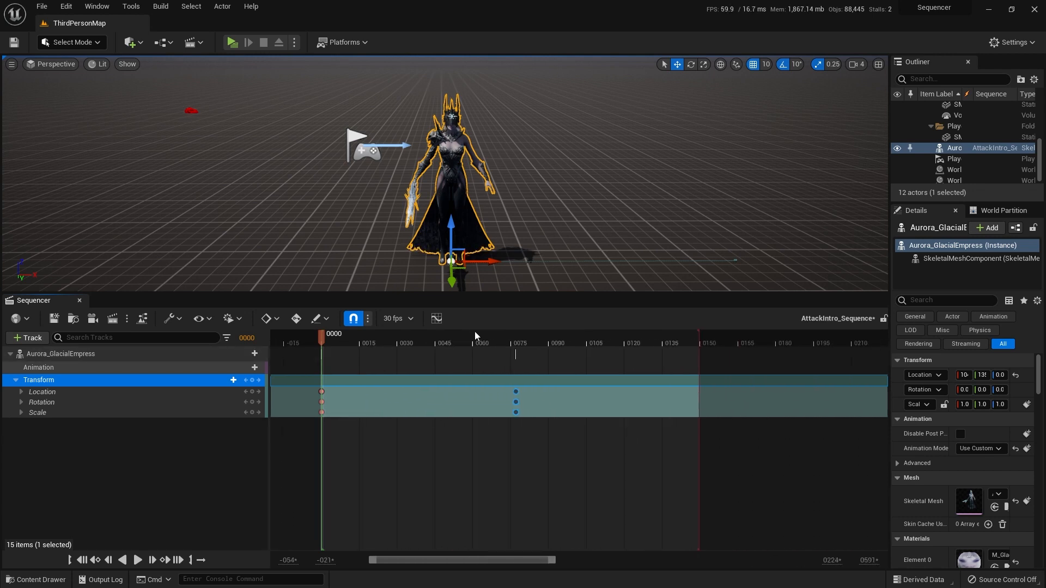
scroll(475, 334, "down", 1, "ctrl")
key("space")
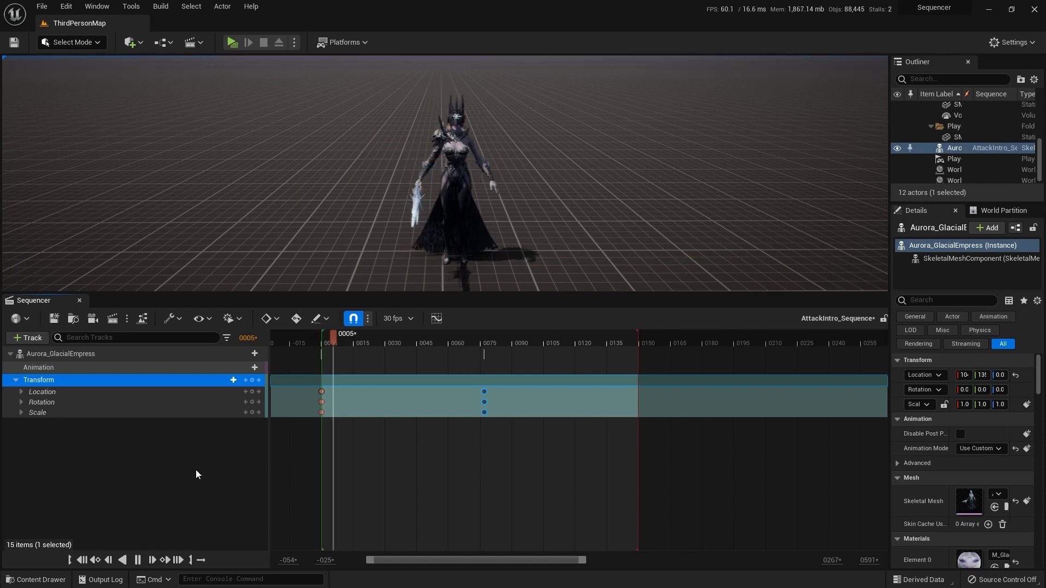
key("space")
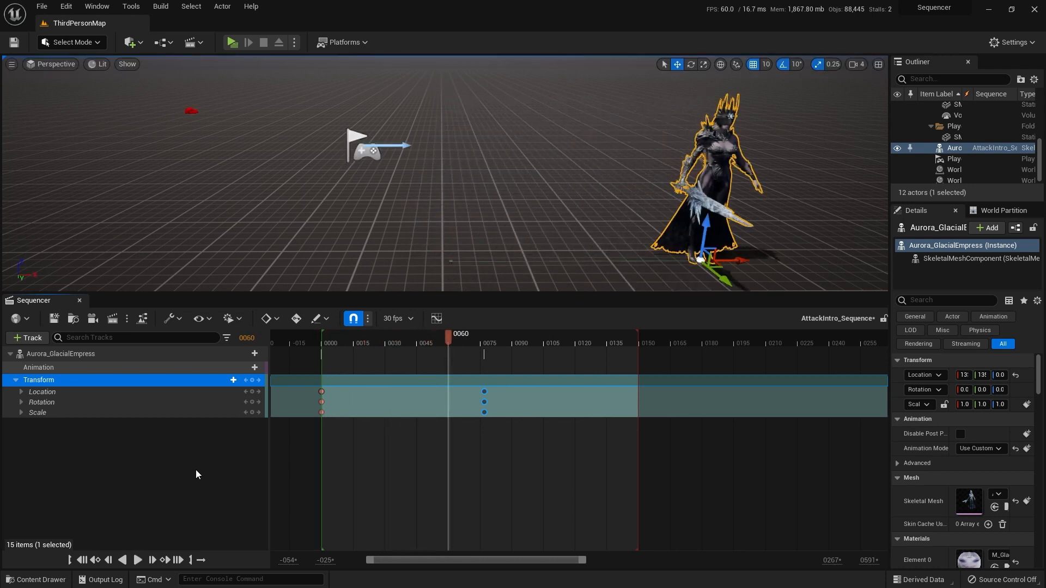
Step: Rewind to frame 0 and delete all of the character's transform keys
left_click(83, 560)
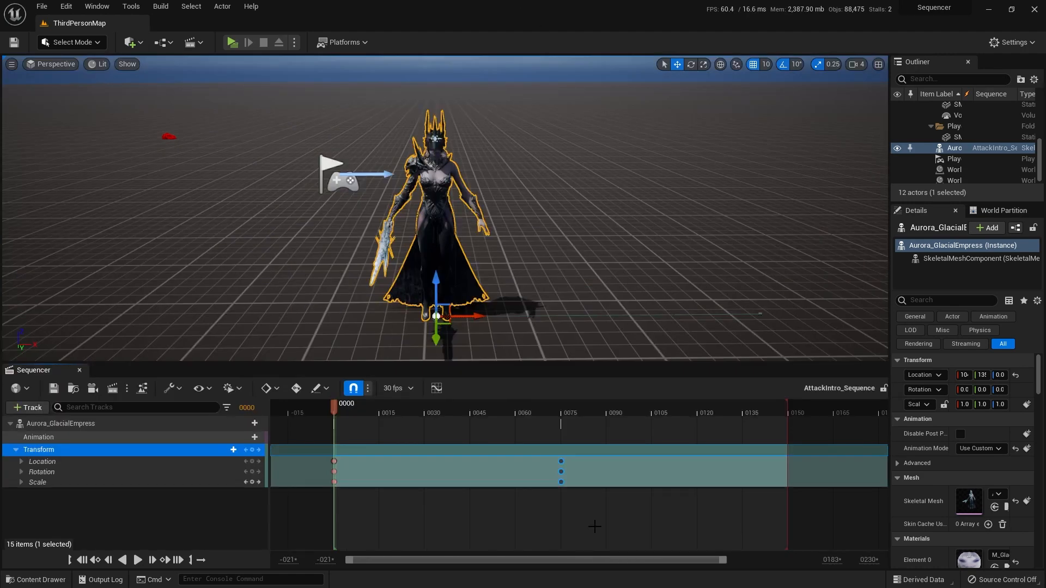
left_click_drag(595, 526, 312, 456)
key("Delete")
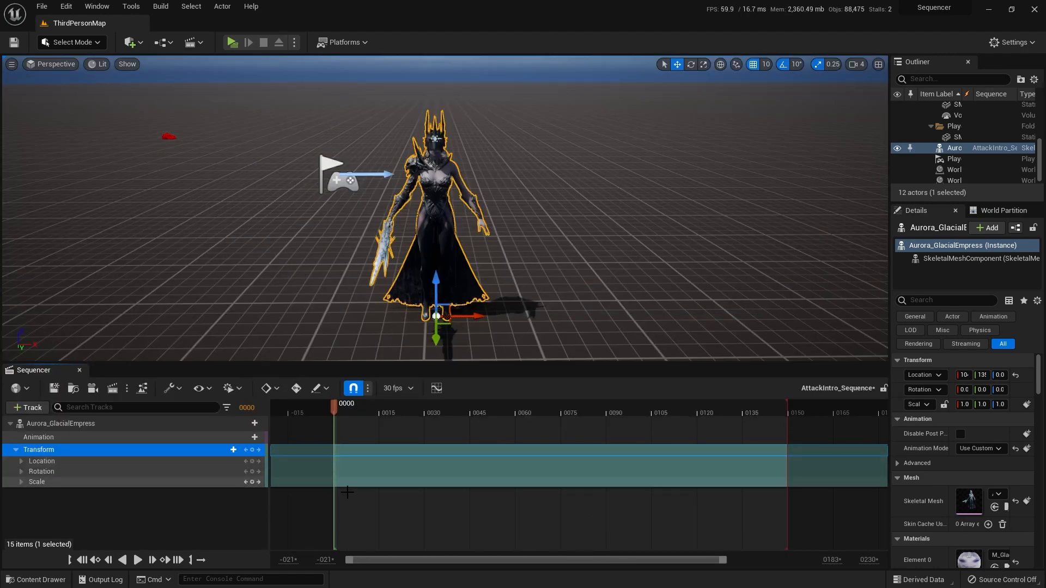
Step: Add the Ability_E animation sequence to the character's Animation track at frame 0
left_click(146, 440)
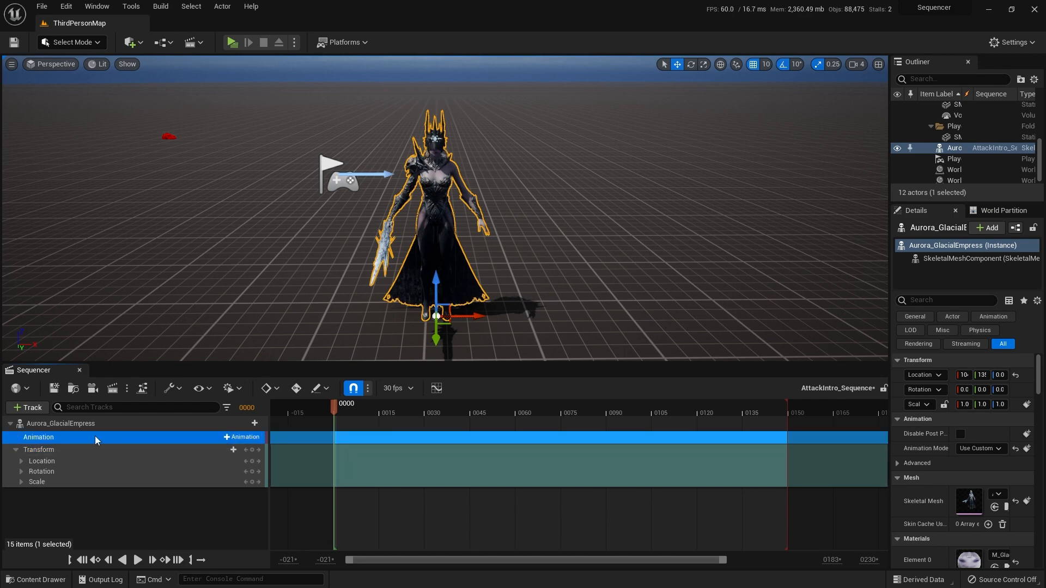
left_click(228, 438)
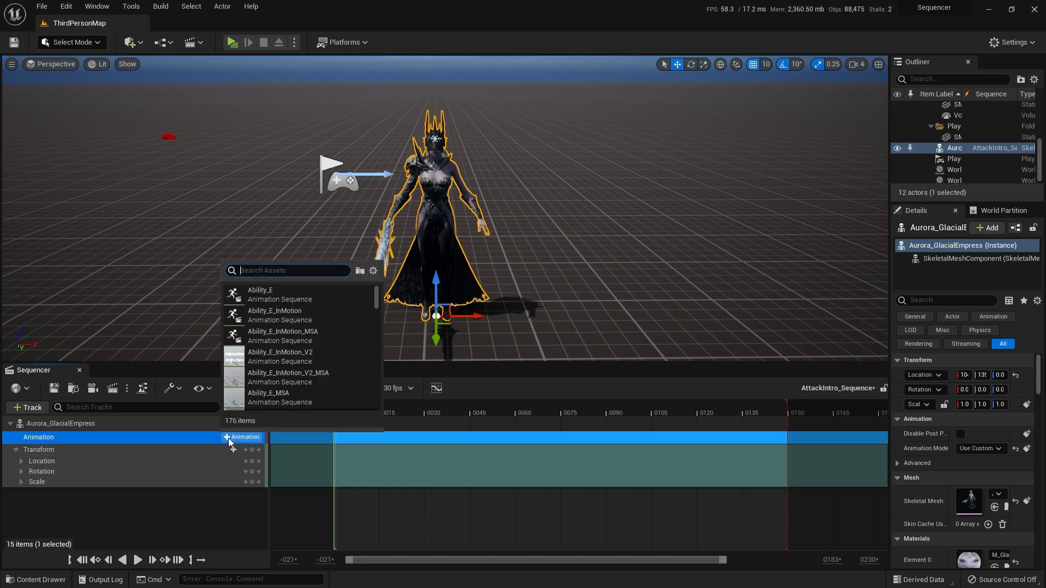
left_click(273, 294)
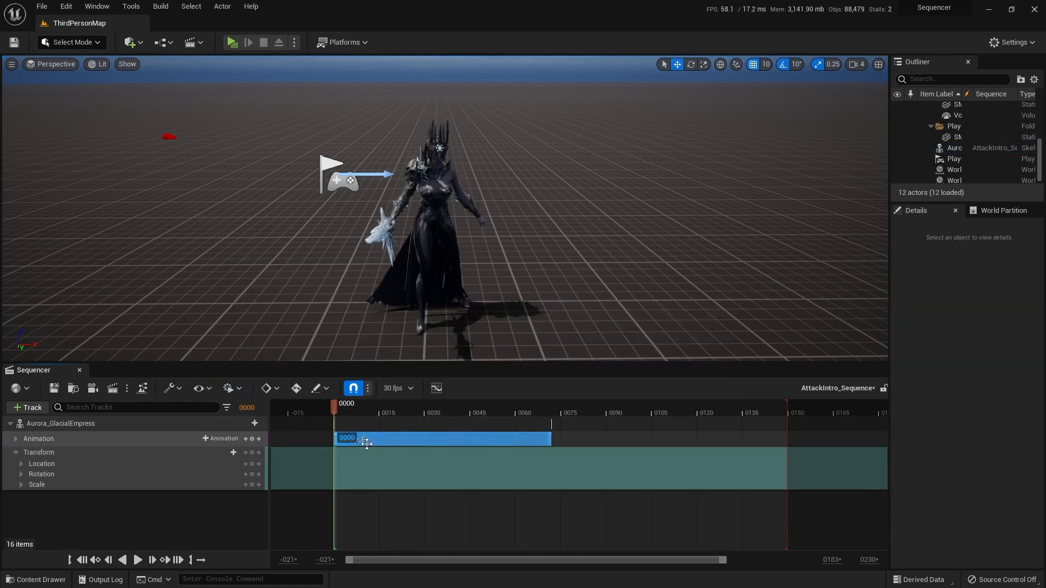
Step: Preview the Ability_E animation on the character, returning to frame 0 and viewing it from farther away
left_click(376, 440)
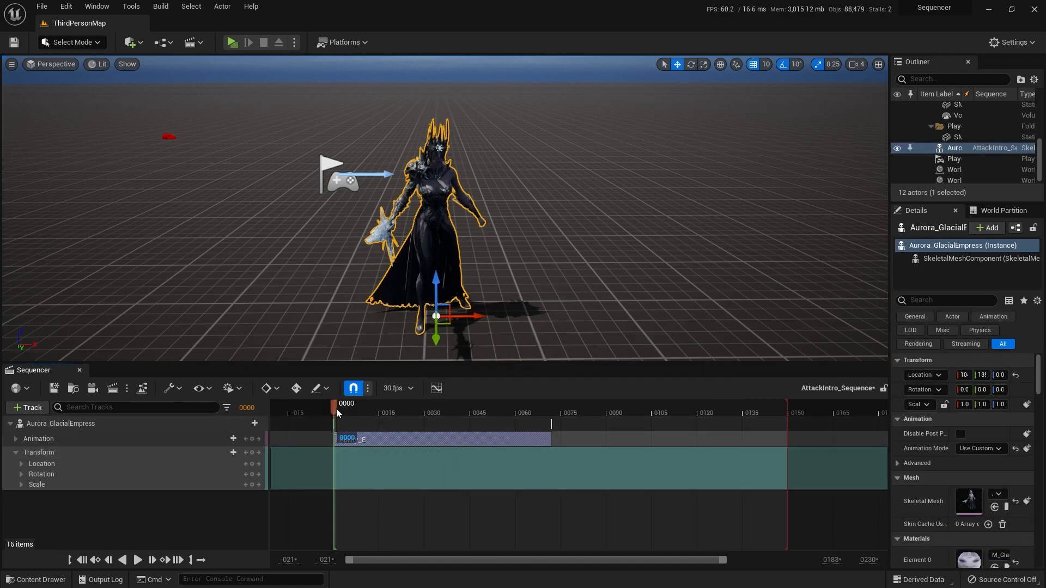
key("space")
left_click_drag(369, 409, 334, 403)
key("s")
mouse_move(473, 280)
right_mouse_down()
mouse_move(474, 292)
mouse_move(475, 281)
right_mouse_up()
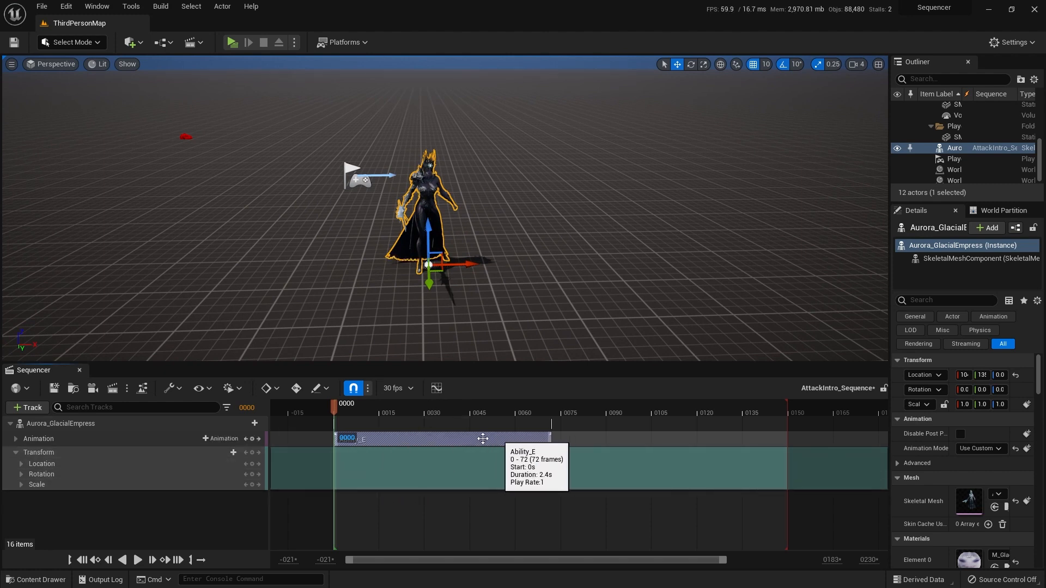
Step: Shift the Ability_E section to start at about frame 28 and play the sequence to check the delayed animation
left_click_drag(398, 439, 555, 448)
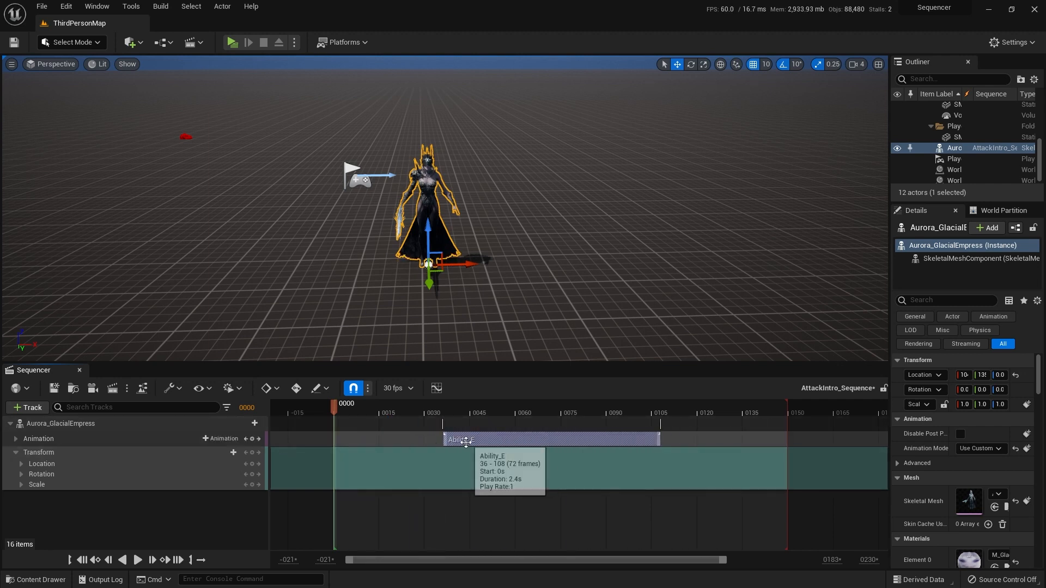
left_click_drag(478, 442, 454, 441)
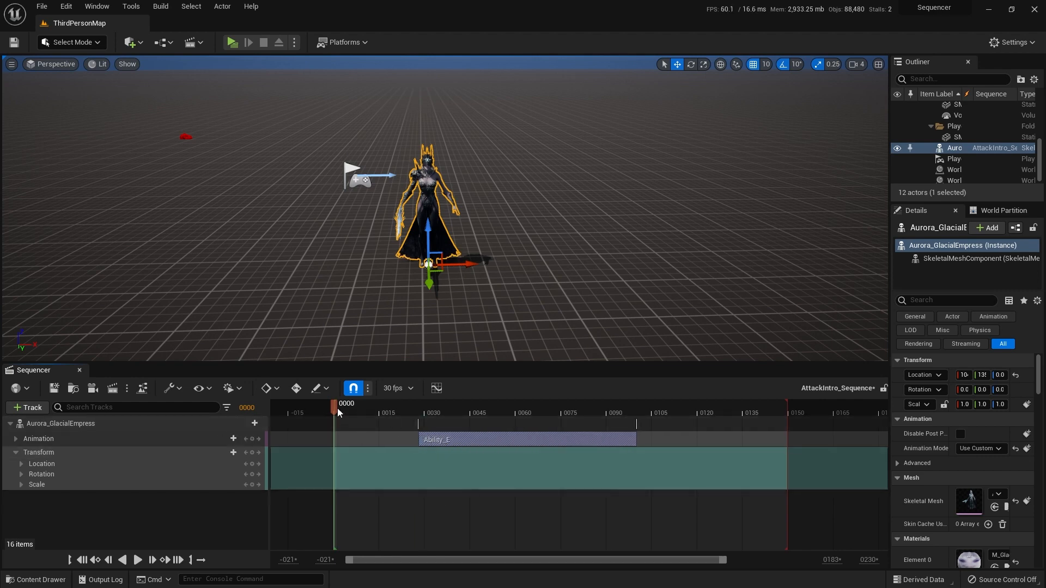
left_click(138, 560)
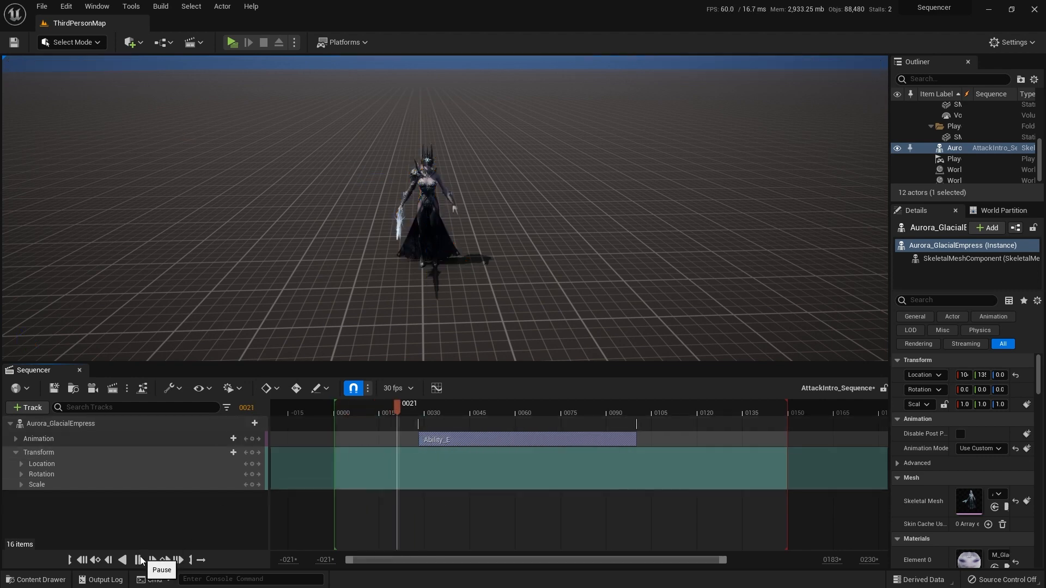
left_click(140, 560)
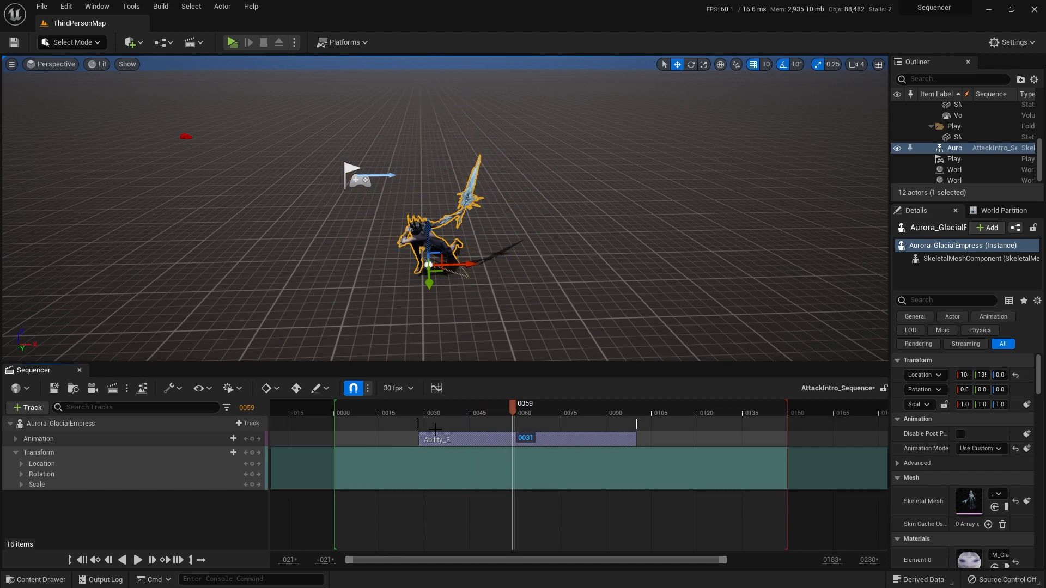
Step: Look at adding another animation, and move the Ability_E section back to start at frame 0
left_click(225, 437)
left_click(224, 438)
left_click_drag(476, 436, 391, 441)
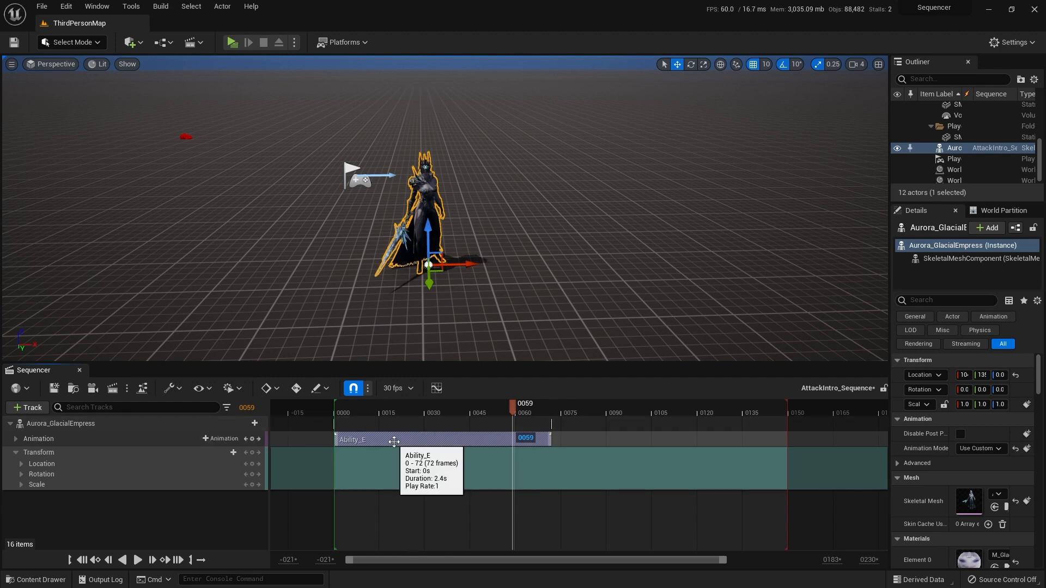
Step: Set the Play Rate of the Ability_E section to 0.3 in its properties
right_click(394, 441)
mouse_move(463, 126)
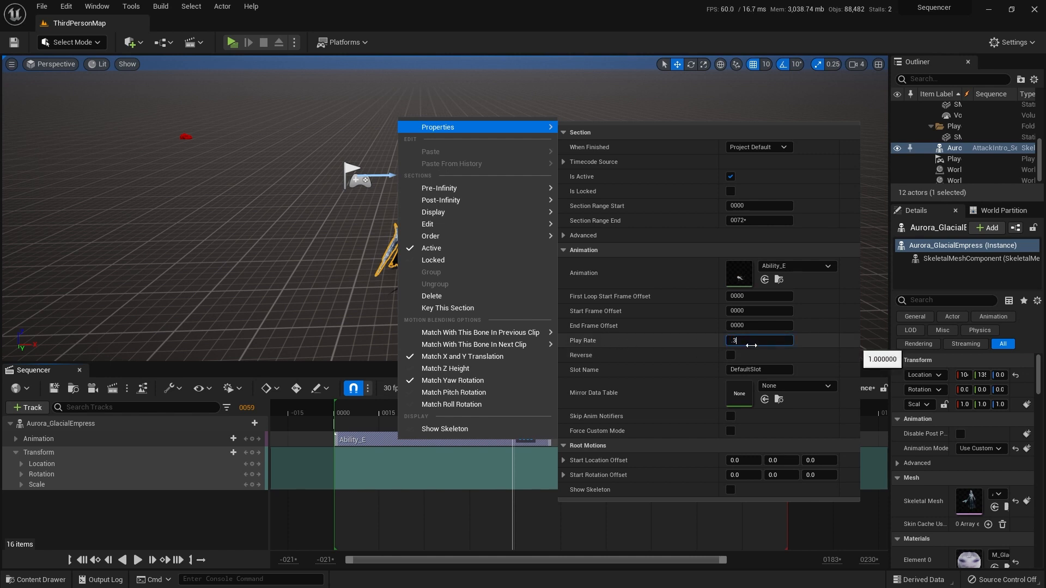
left_click(631, 551)
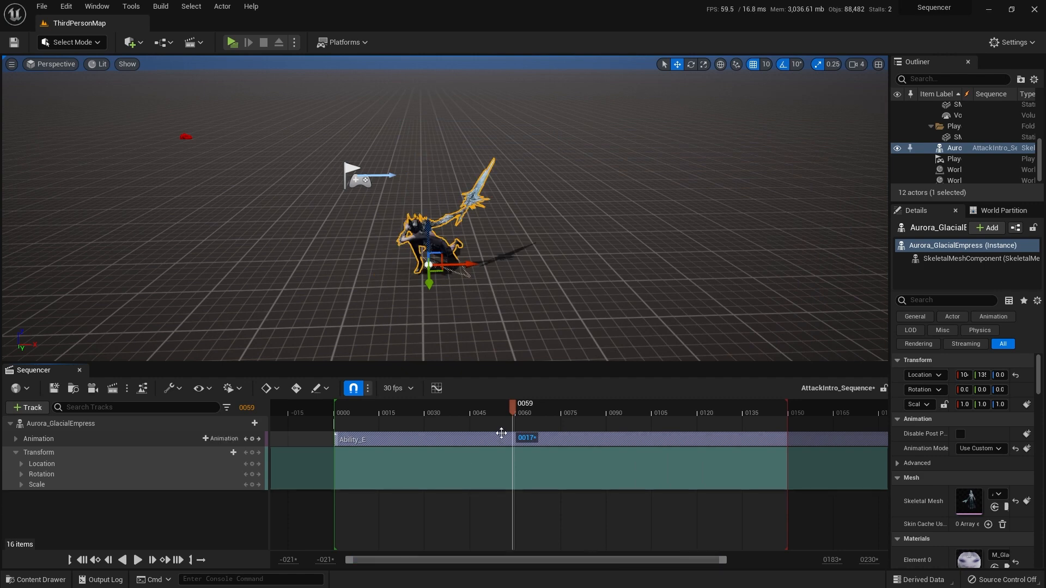
Step: Play the slowed Ability_E animation from frame 0, pause it, and check the full extent of its section on the timeline
left_click_drag(511, 415, 336, 425)
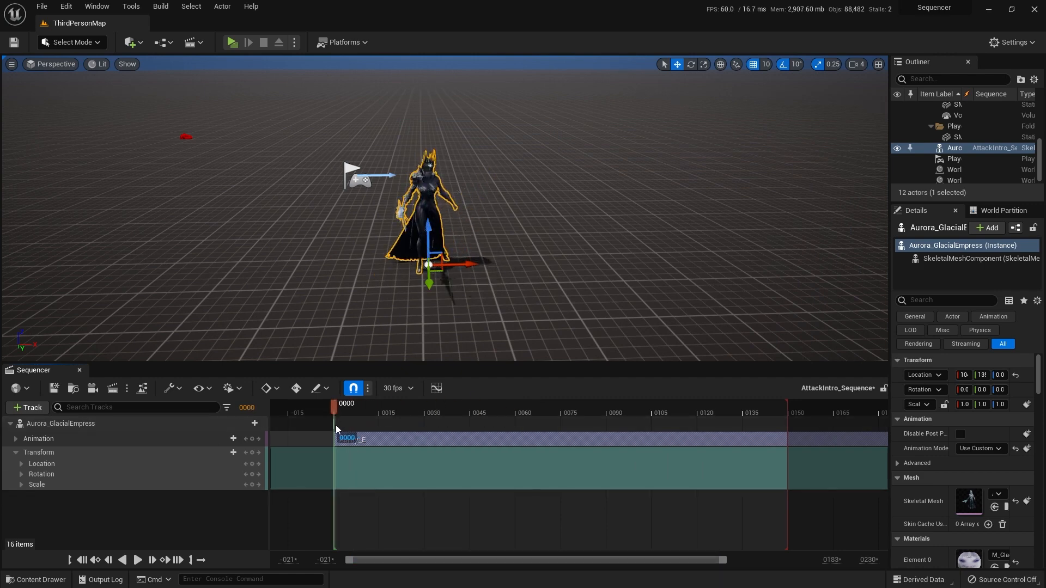
left_click(136, 561)
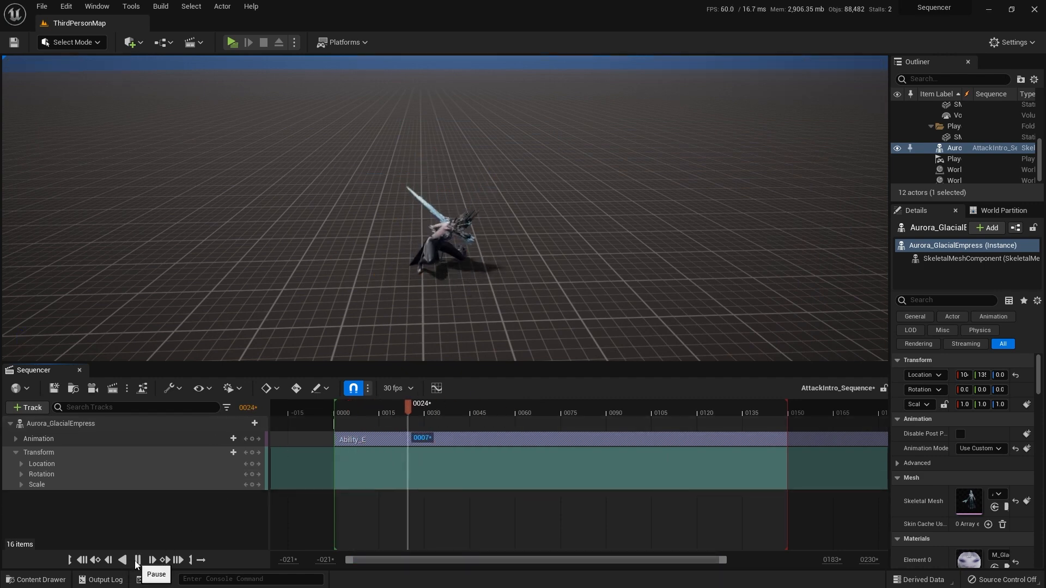
left_click(137, 560)
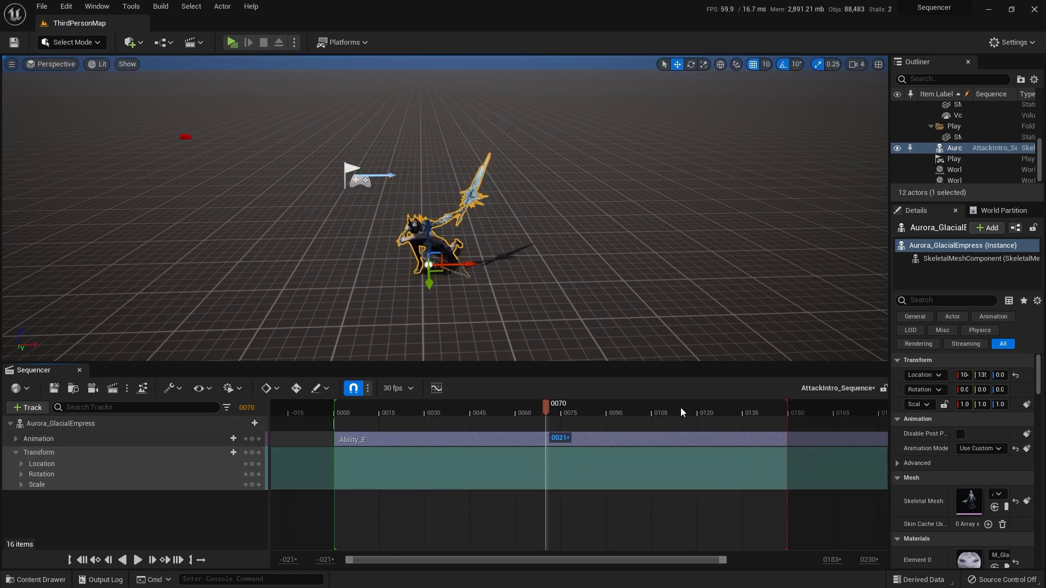
scroll(675, 409, "down", 5)
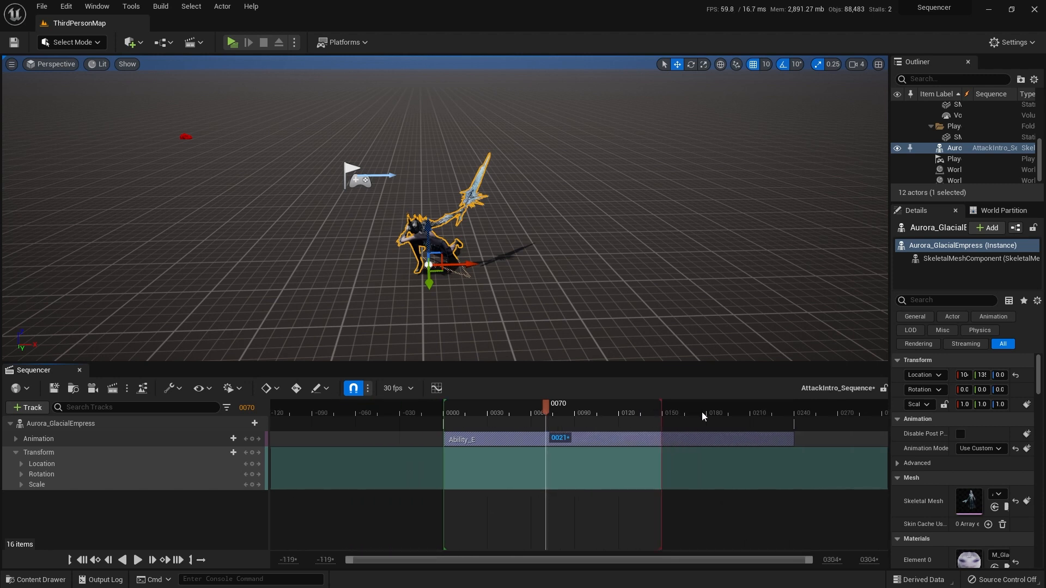
scroll(702, 409, "down", 2)
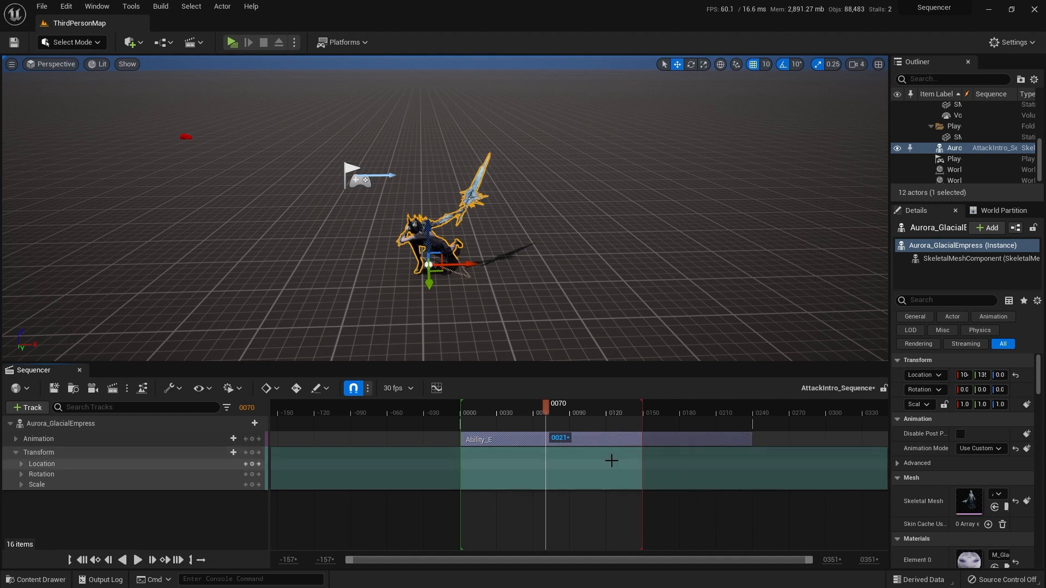
Step: Examine how far the slowed Ability_E section extends on the timeline compared with the sequence's end marker
mouse_move(672, 441)
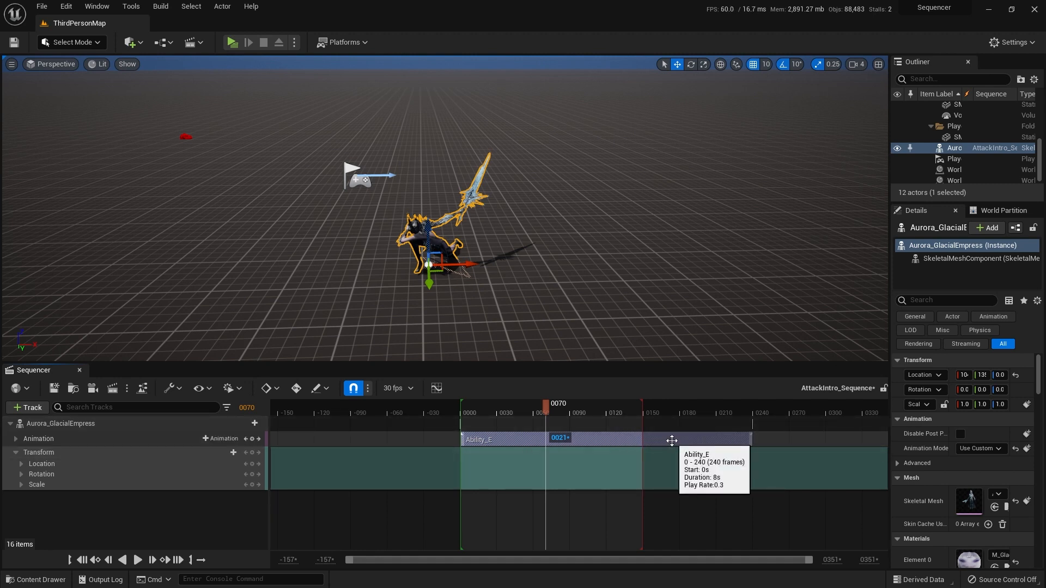
scroll(672, 441, "up", 5)
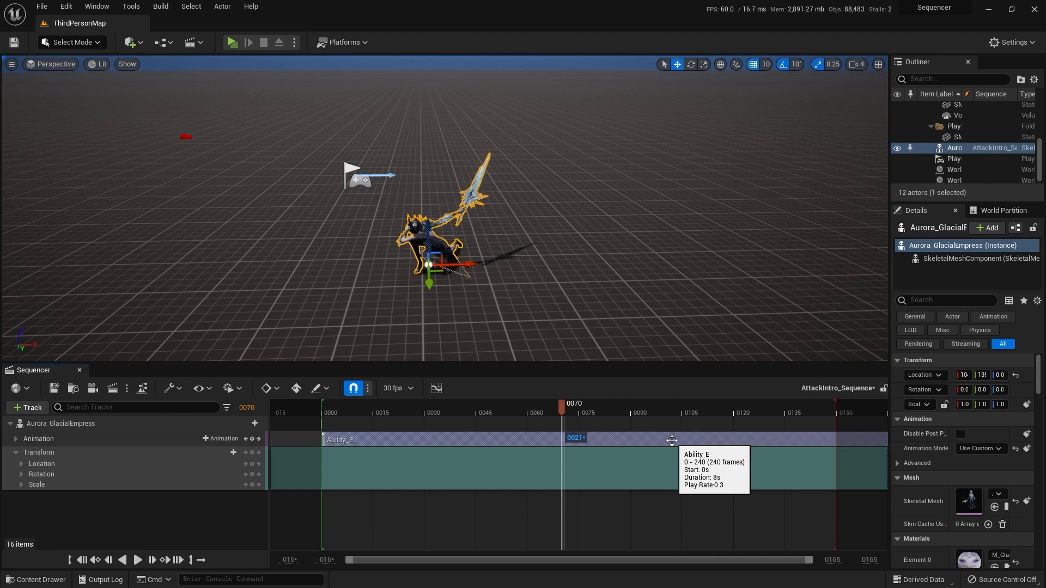
scroll(671, 440, "down", 3)
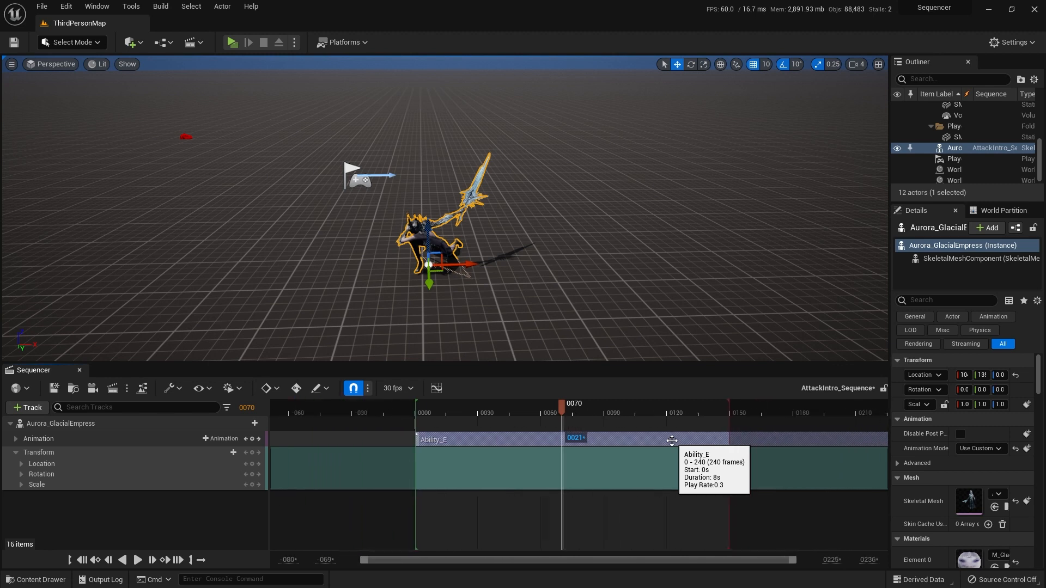
scroll(671, 440, "down", 3)
scroll(672, 441, "up", 3)
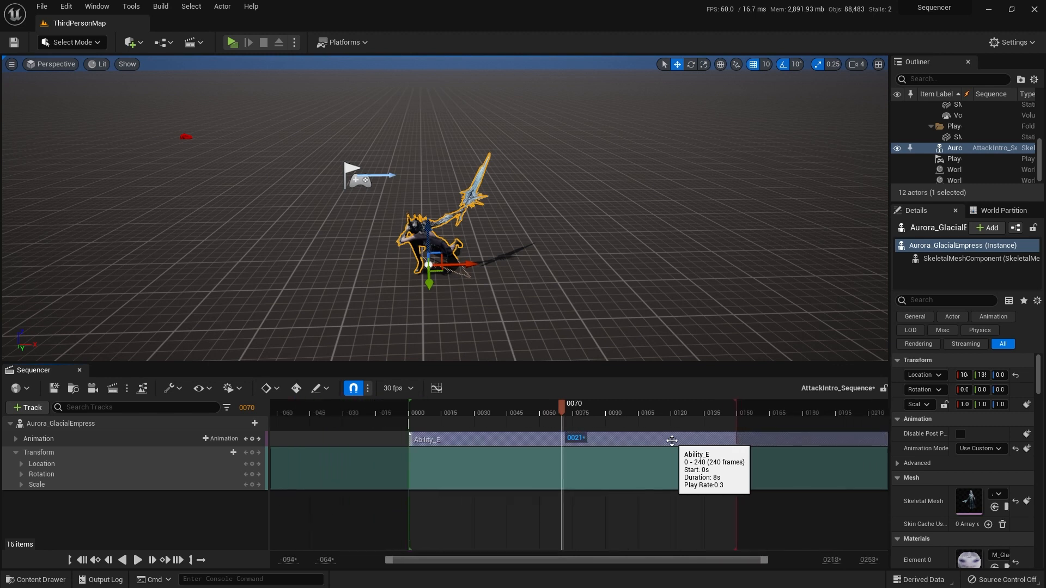
scroll(671, 440, "up", 2, "ctrl")
scroll(671, 441, "down", 2, "ctrl")
scroll(672, 440, "up", 2, "ctrl")
scroll(672, 441, "down", 2, "ctrl")
scroll(672, 441, "up", 2, "ctrl")
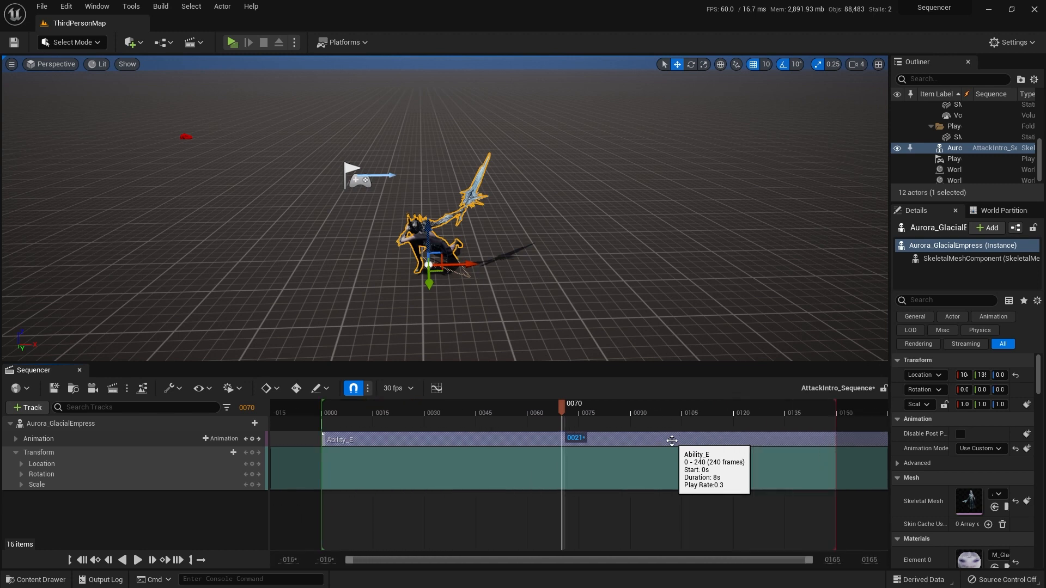
Step: Reset the Ability_E section's Play Rate to its default and return the playhead to frame 0
right_click(652, 439)
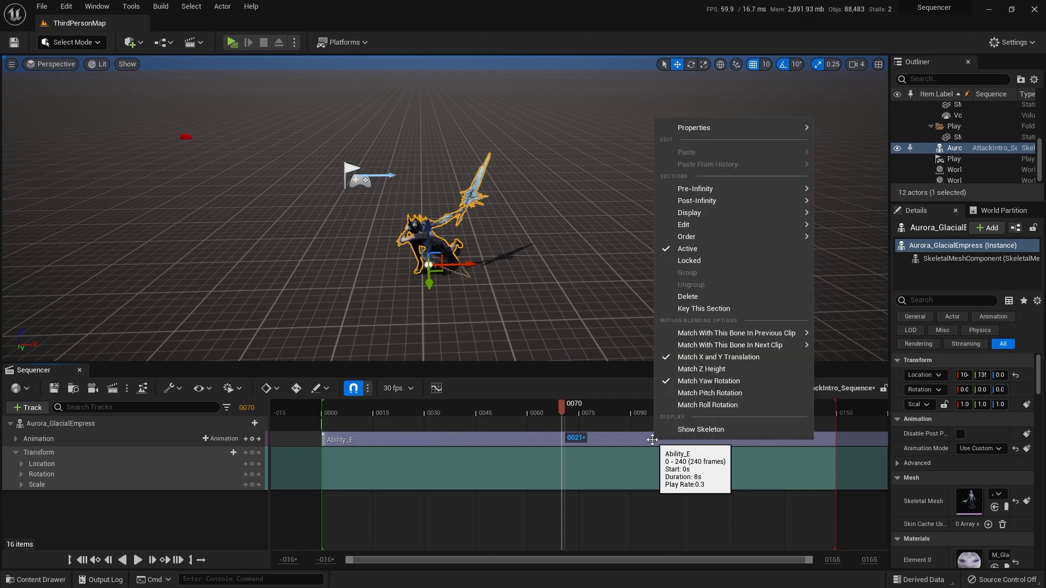
mouse_move(741, 130)
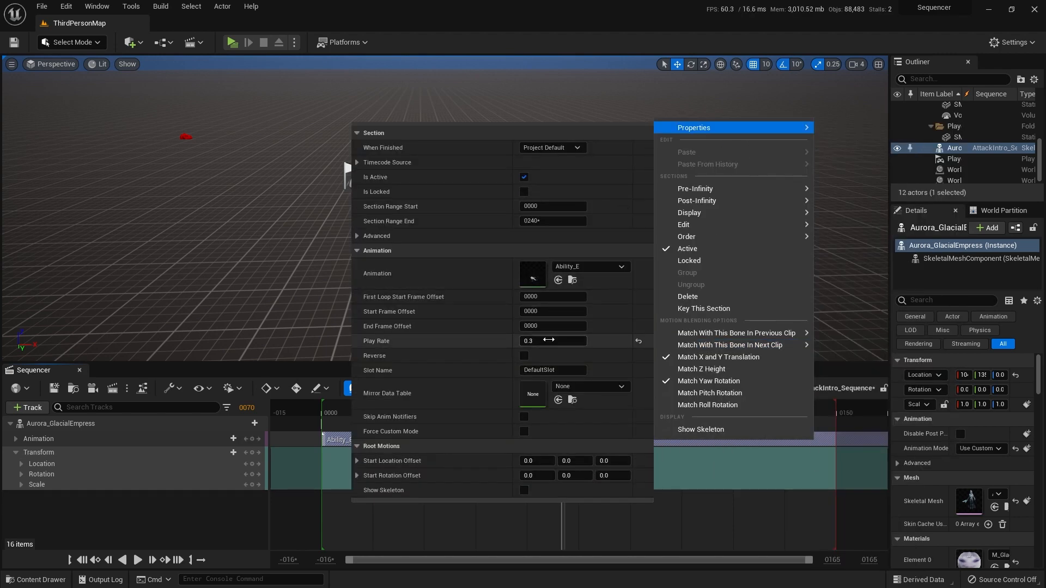
left_click(638, 340)
left_click(606, 443)
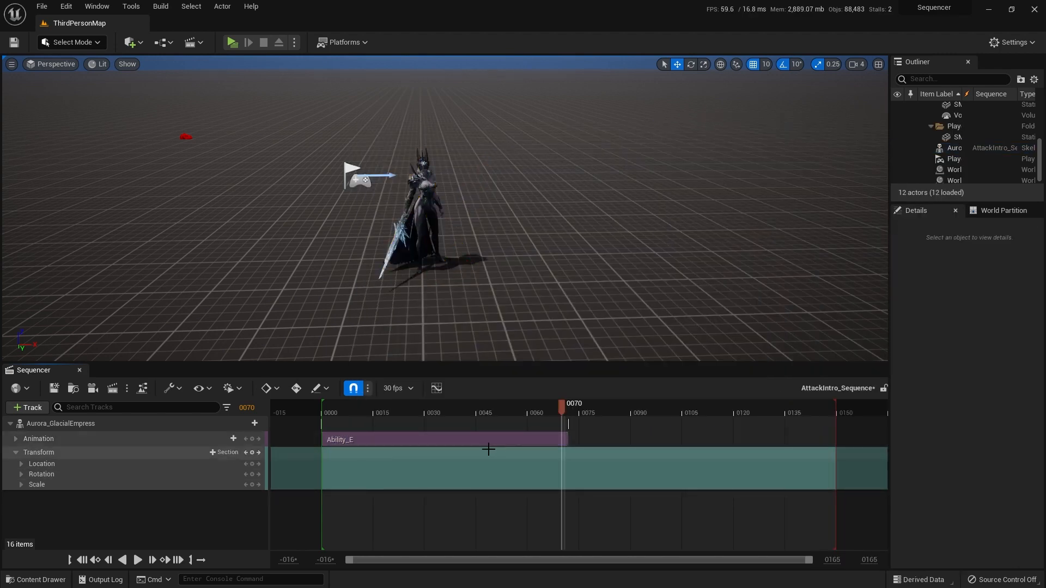
left_click(481, 446)
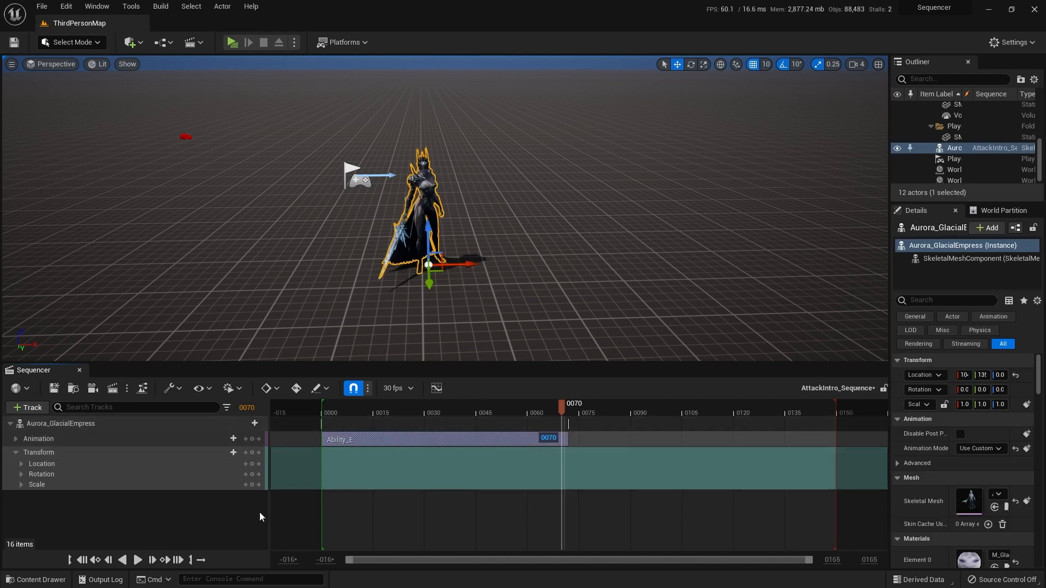
left_click(82, 561)
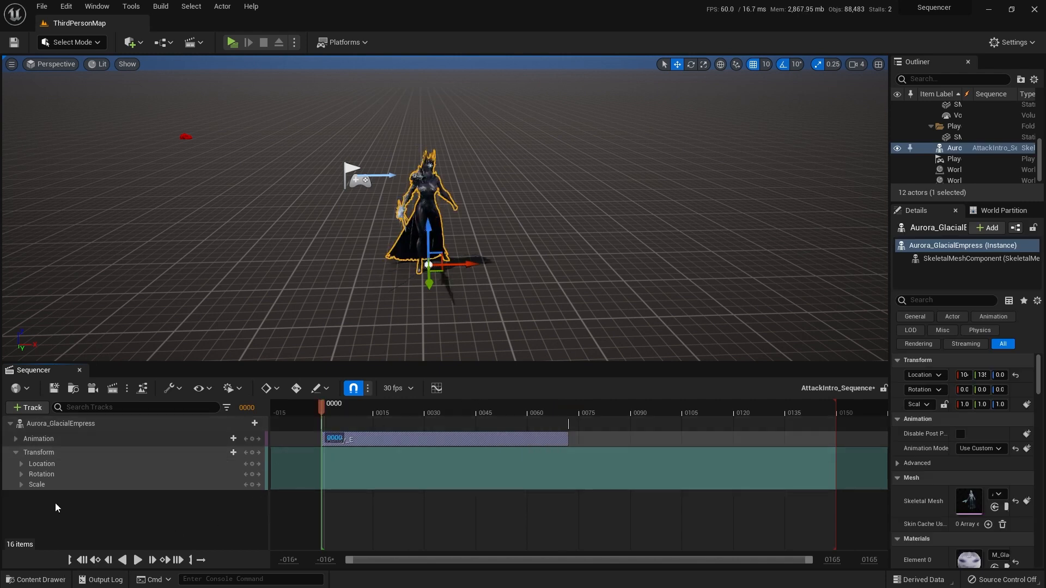
Step: Create a new cine camera with a camera cut in the sequence, and enlarge the Sequencer area to show its tracks
left_click(49, 454)
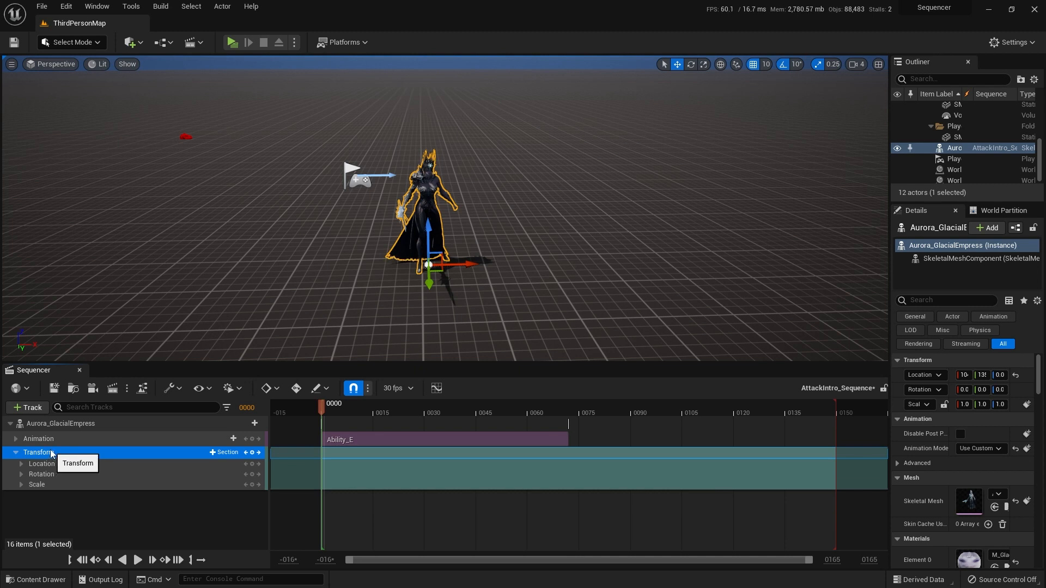
left_click(92, 388)
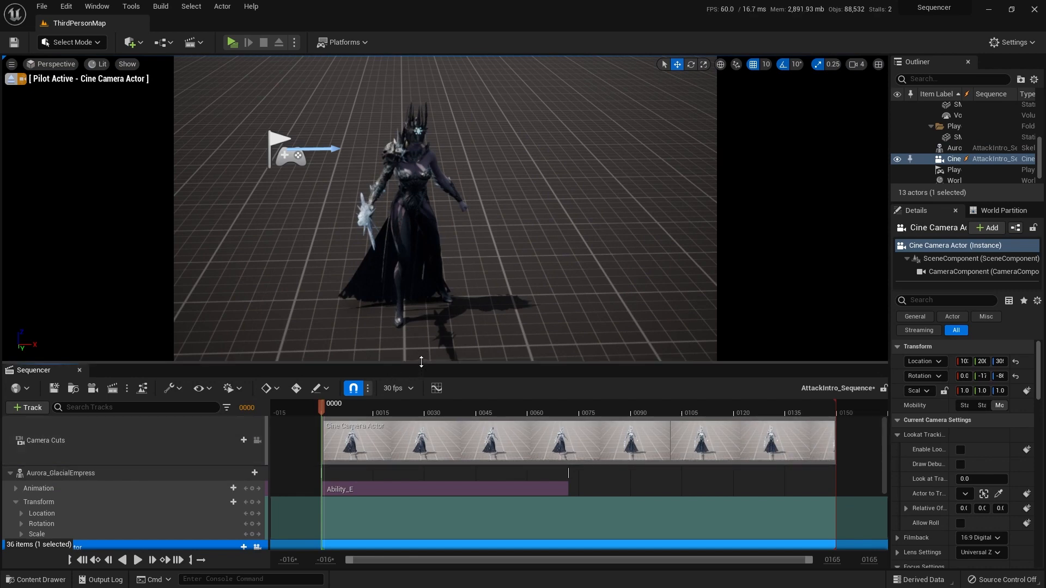
left_click_drag(419, 363, 424, 270)
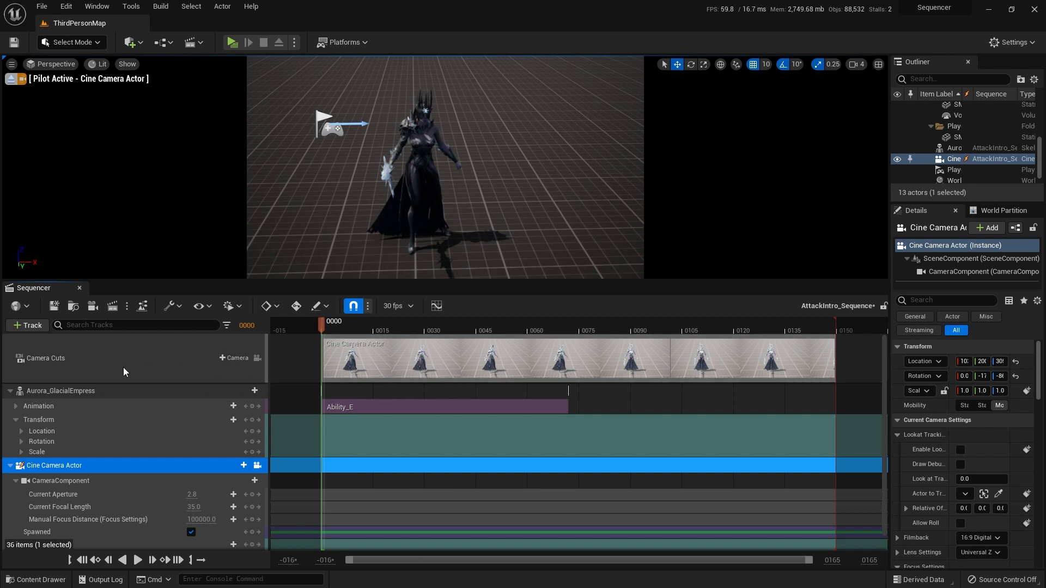
Step: Rename the Cine Camera Actor track as Camera01
scroll(124, 372, "down", 1)
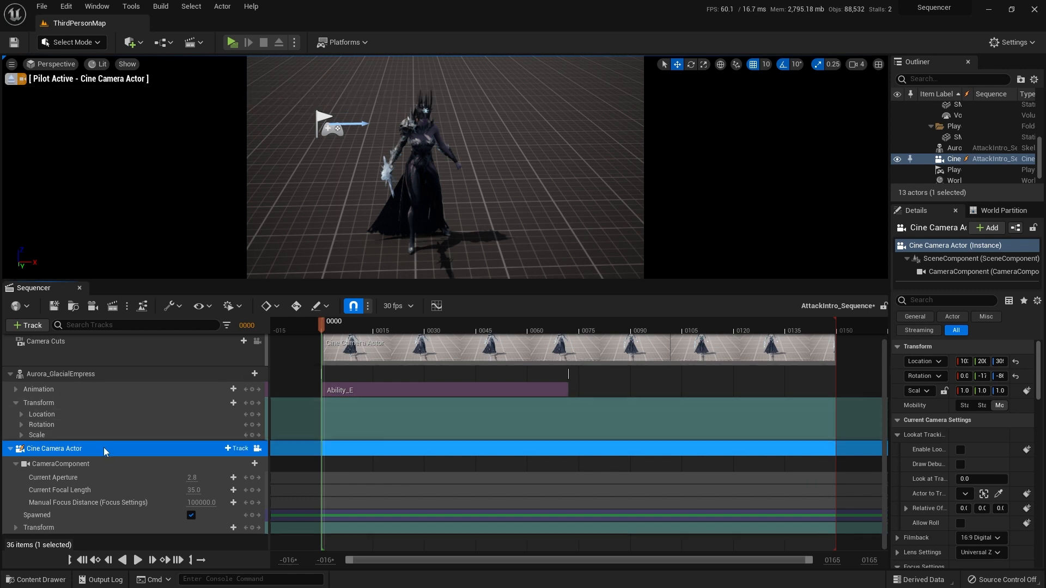
double_click(52, 450)
type("Came")
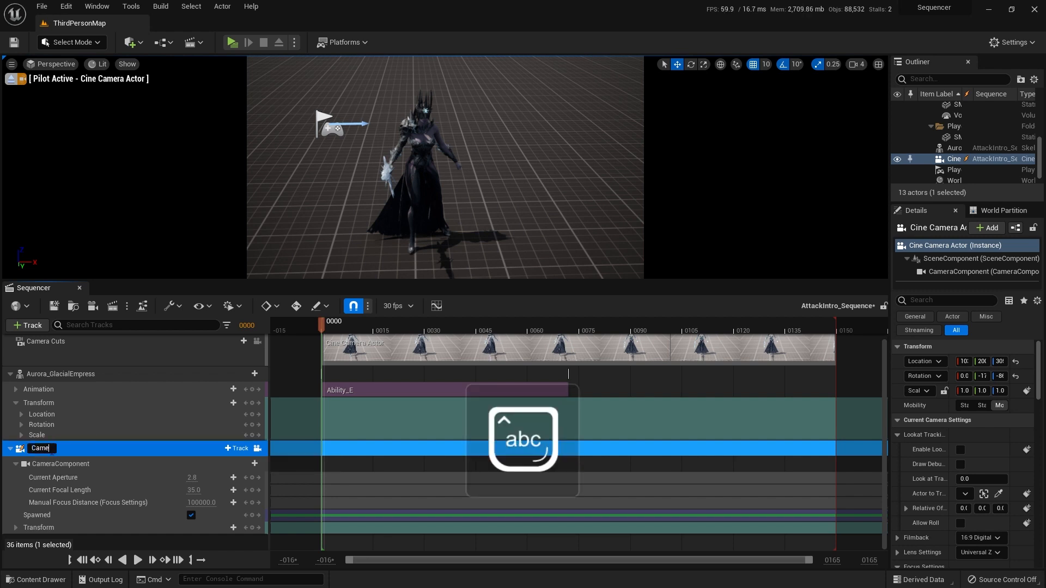
type("ra01")
key("Return")
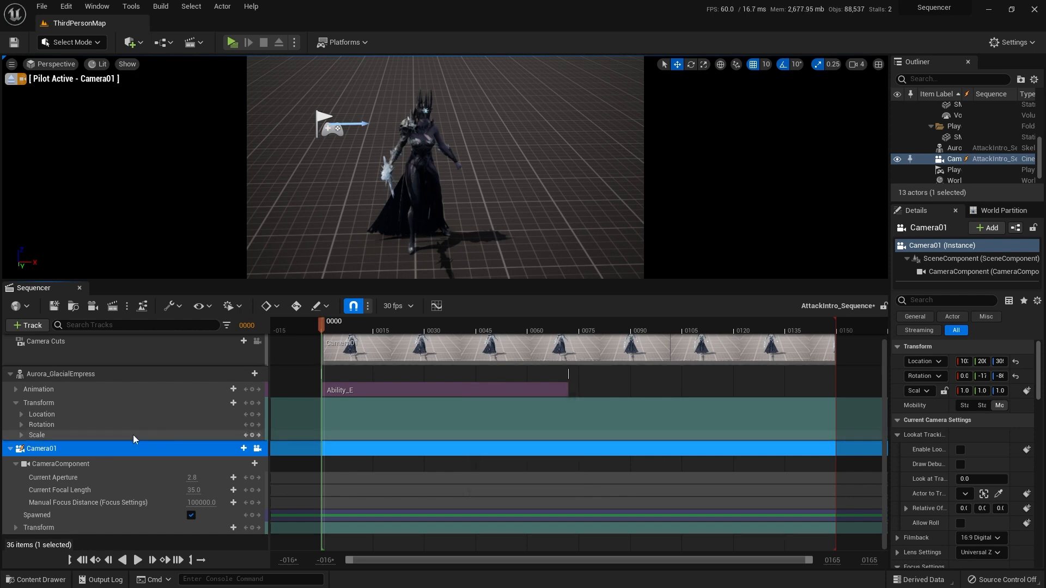
Step: Unlock Camera01 from the viewport, inspect the camera from outside beside the character, and resume piloting it
left_click(257, 451)
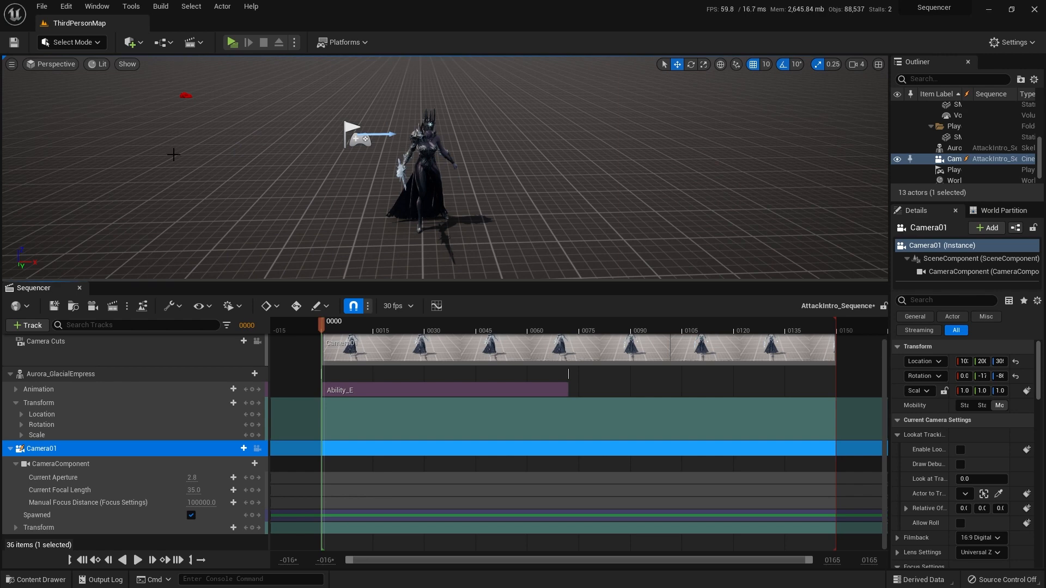
key("s")
right_click_drag(444, 167, 518, 175)
key("a")
right_click_drag(469, 220, 479, 222)
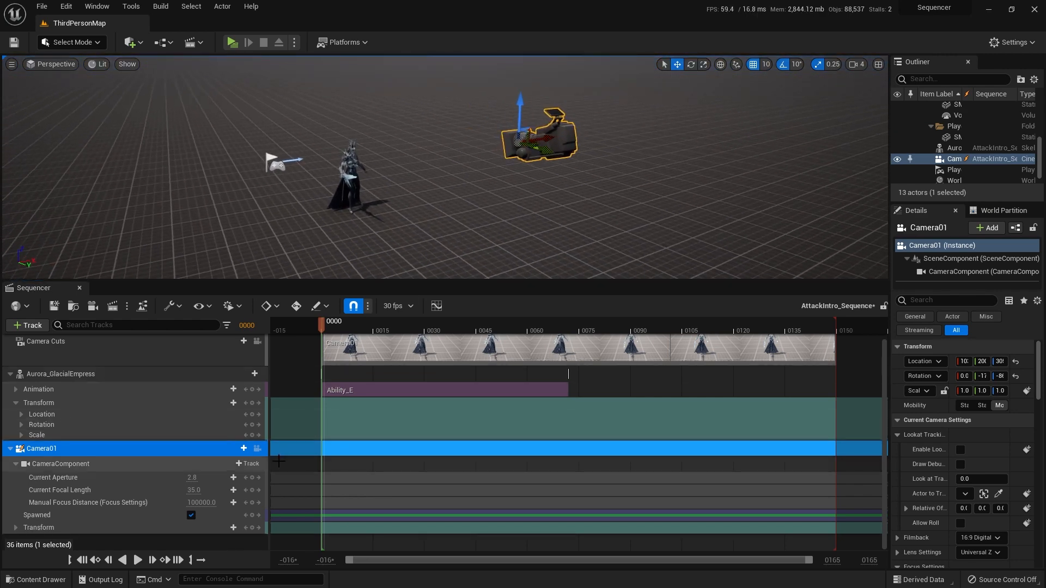
left_click(257, 449)
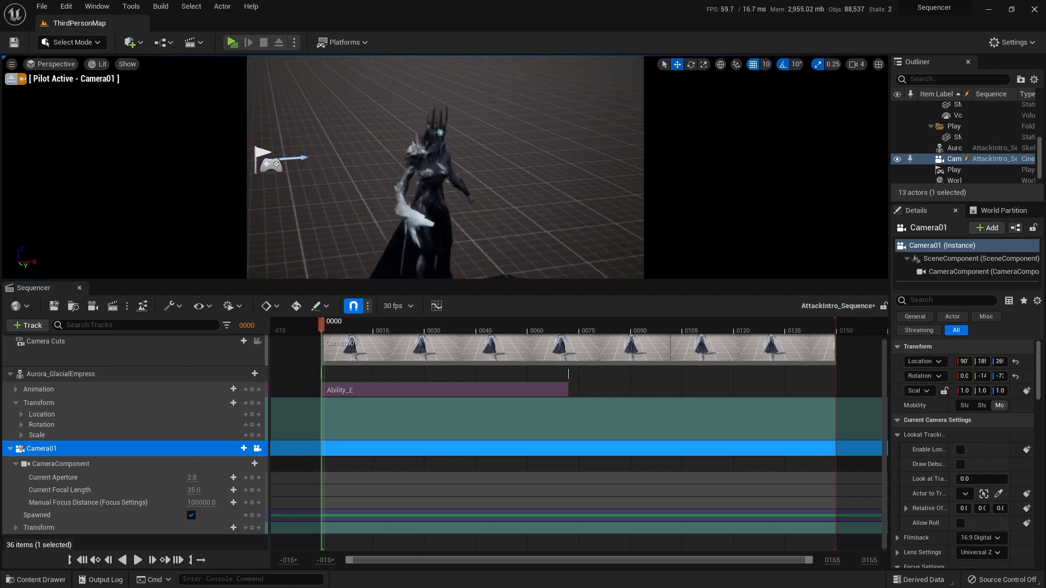
Step: Leave the Camera01 view again to check the camera's new position relative to the character, and return to piloting it
left_click(257, 448)
key("s")
mouse_move(469, 180)
right_mouse_down()
mouse_move(490, 173)
mouse_move(480, 174)
right_mouse_up()
key("a")
key("d")
key("a")
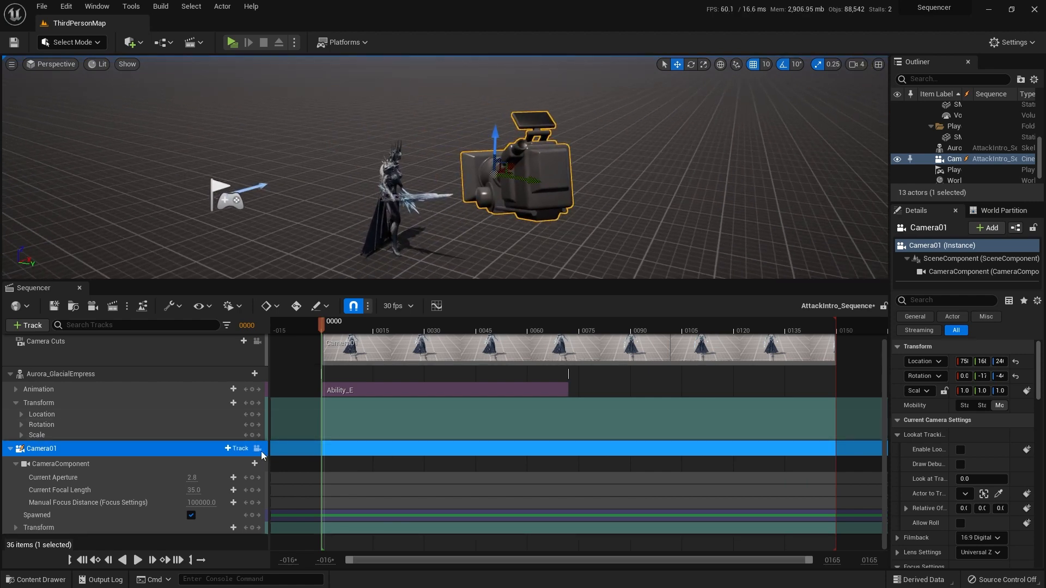
left_click(257, 448)
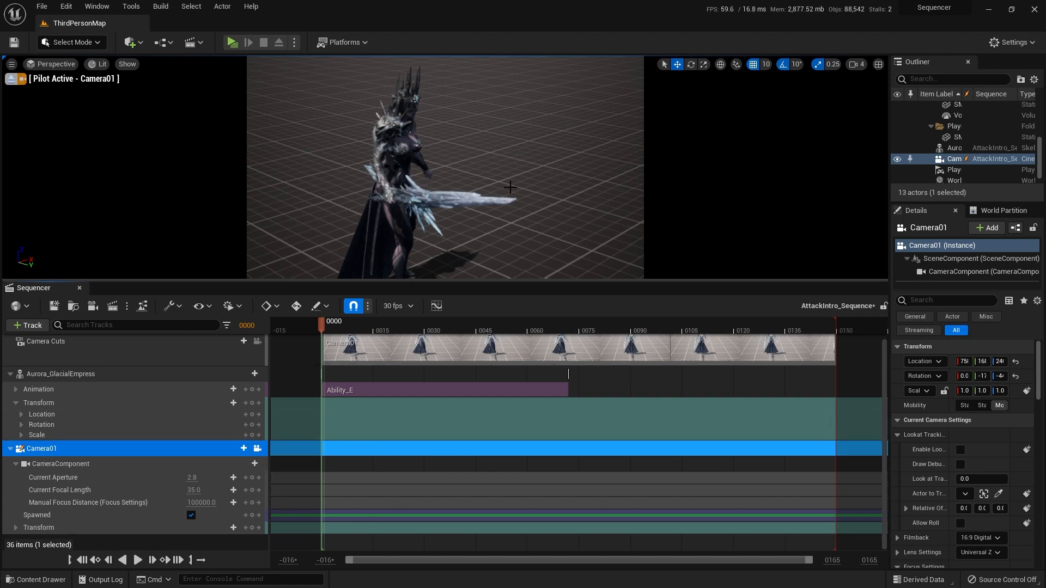
Step: Pilot Camera01 closer to the character's side and enlarge the viewport for a bigger camera preview
key("a")
right_click_drag(573, 185, 593, 160)
key("s")
key("w")
left_click_drag(530, 280, 530, 336)
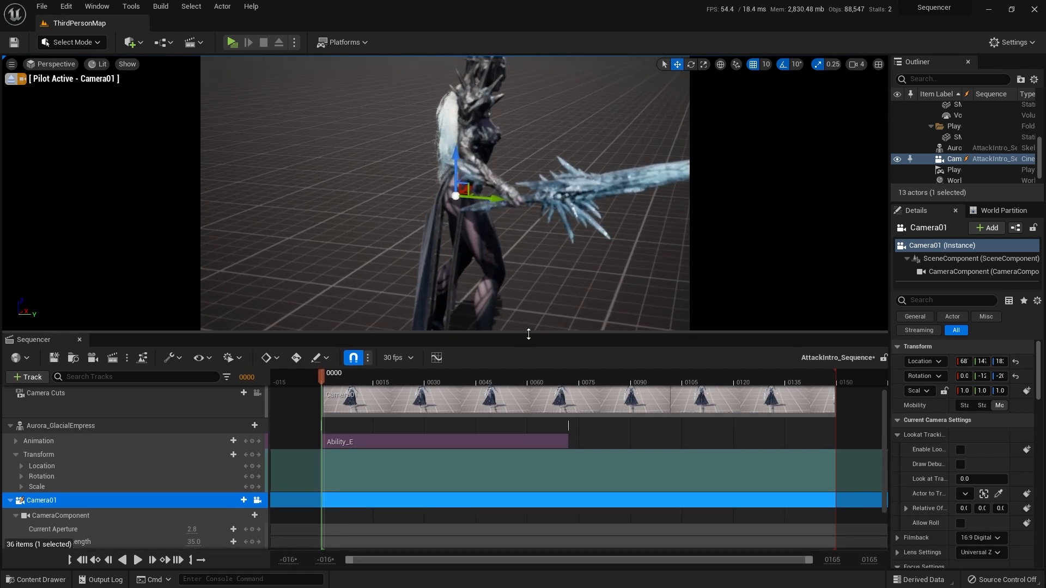
Step: Pull Camera01 back to a wider side view that includes the character's head and whole sword
scroll(147, 459, "down", 2)
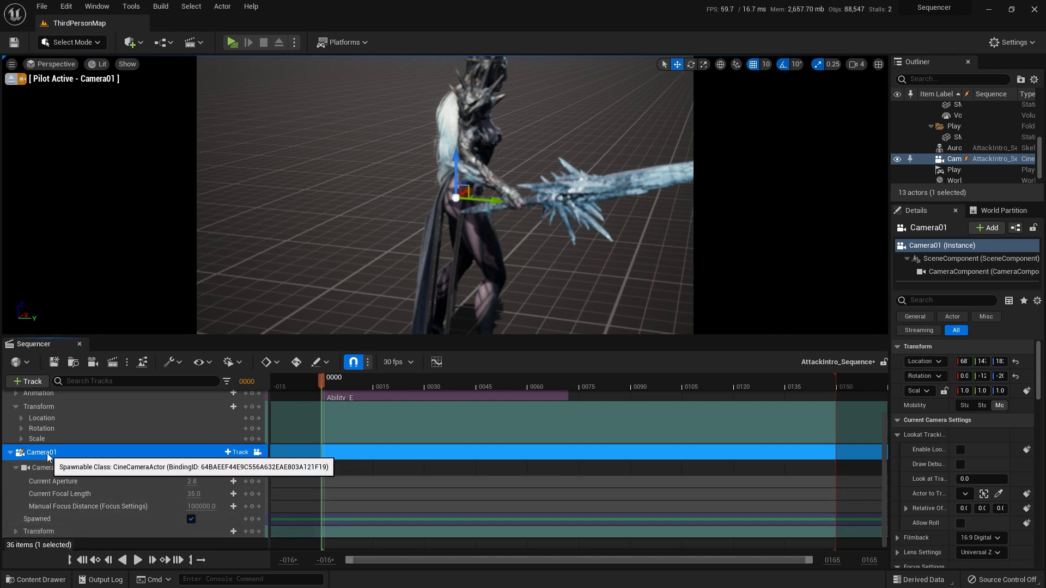
right_click_drag(349, 240, 326, 234)
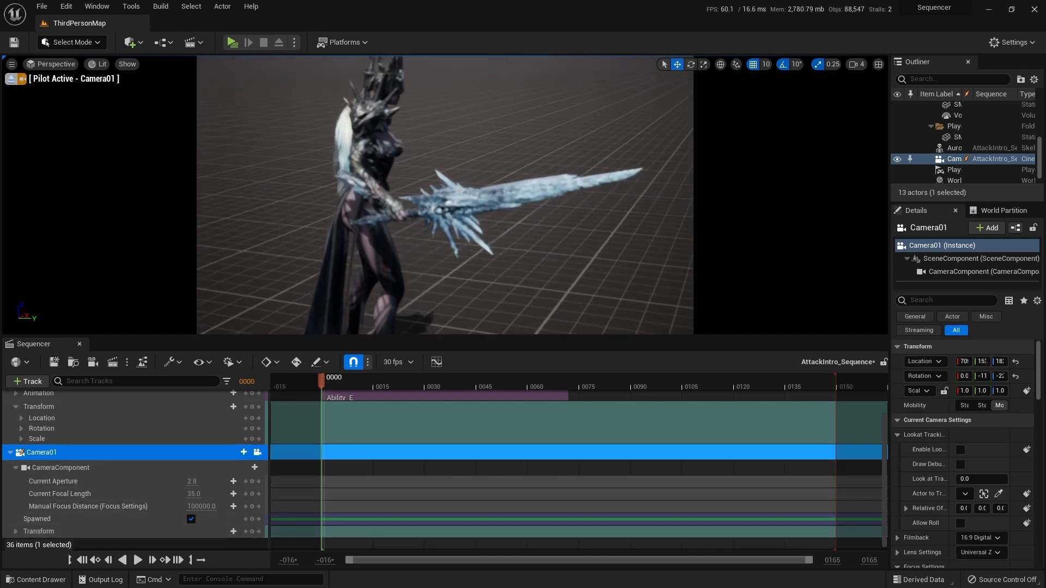
key("s")
right_click_drag(567, 270, 540, 262)
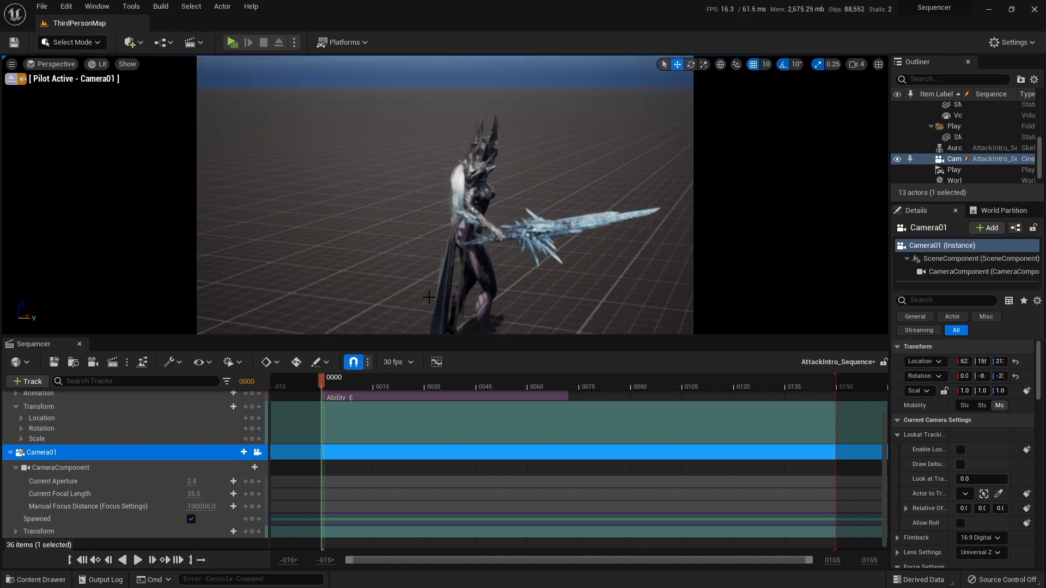
Step: Try keying all of Camera01's tracks at frame 0, select the new keys, and undo the keying
key("Return")
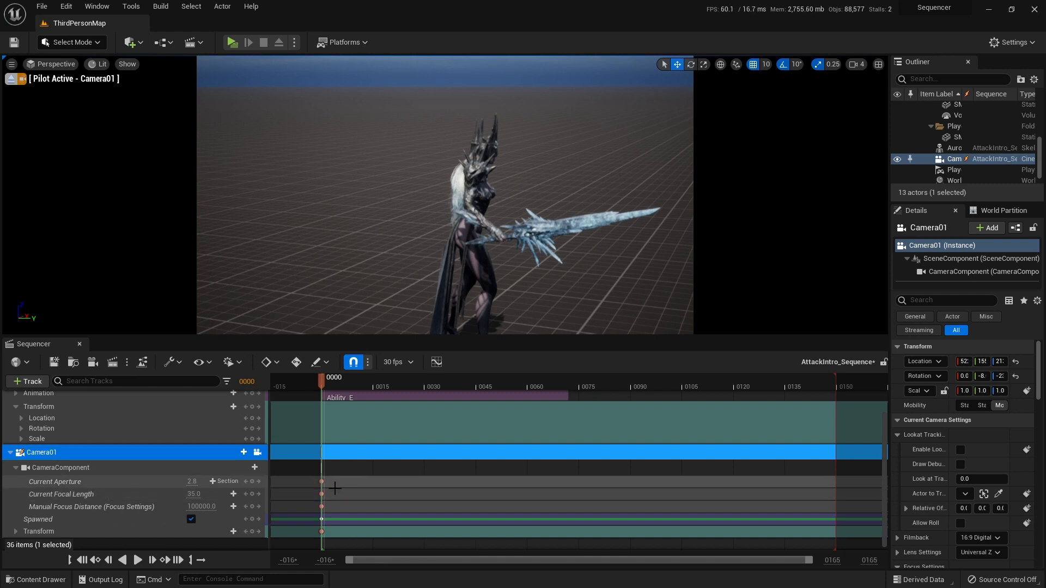
scroll(334, 507, "down", 1)
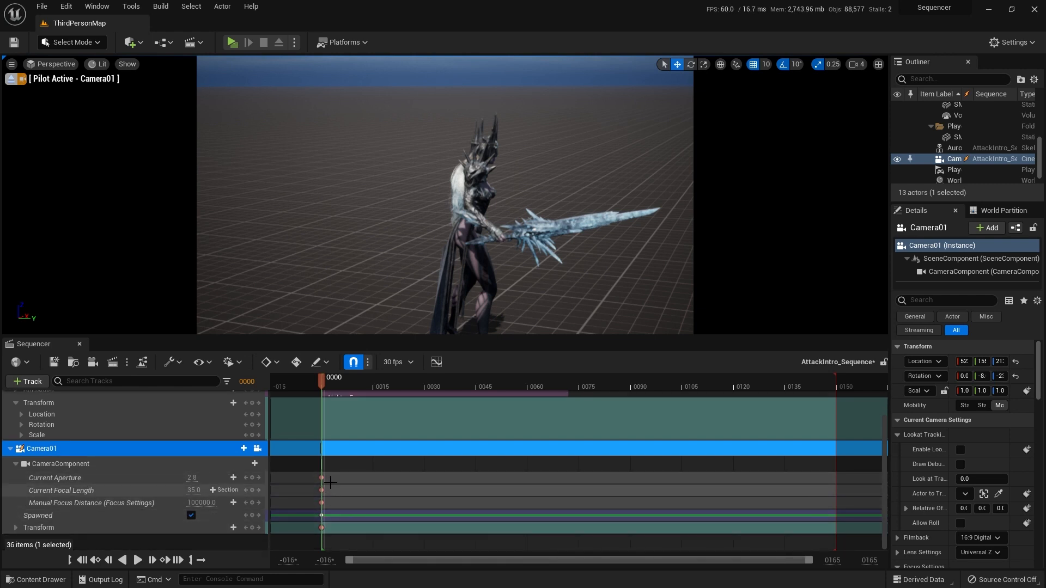
left_click_drag(338, 473, 304, 542)
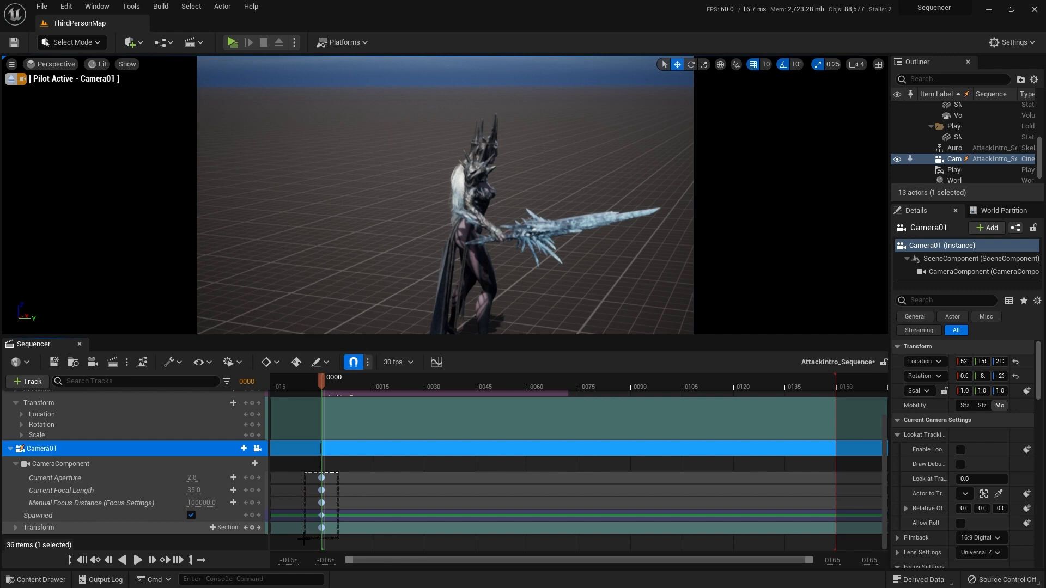
left_click(333, 479)
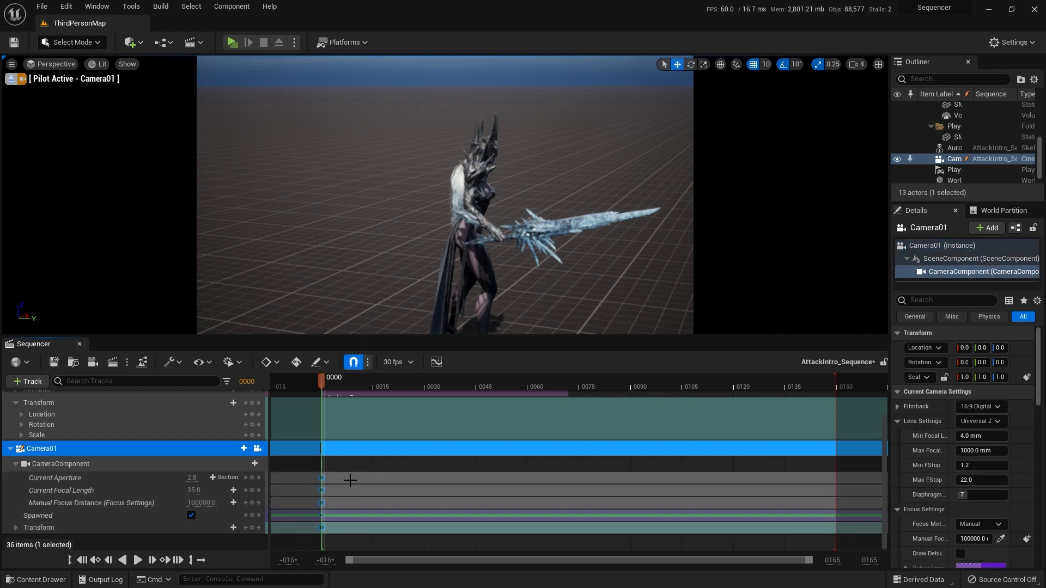
key("ctrl+z")
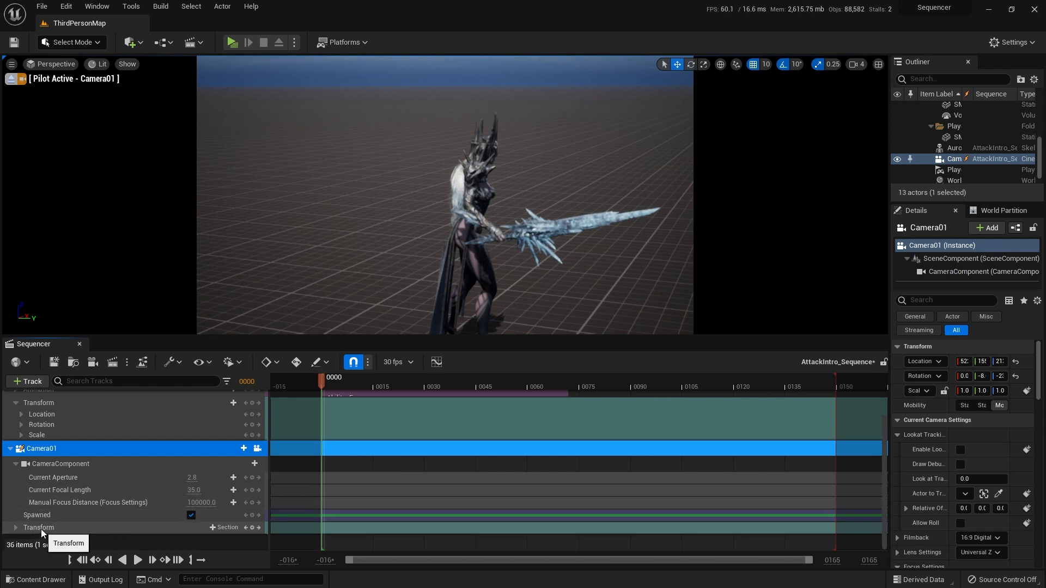
Step: Select Camera01's Transform track and reframe the camera so the character is visible from crown to feet
left_click(41, 528)
mouse_move(616, 271)
right_mouse_down()
mouse_move(617, 294)
mouse_move(619, 244)
mouse_move(619, 255)
right_mouse_up()
key("w")
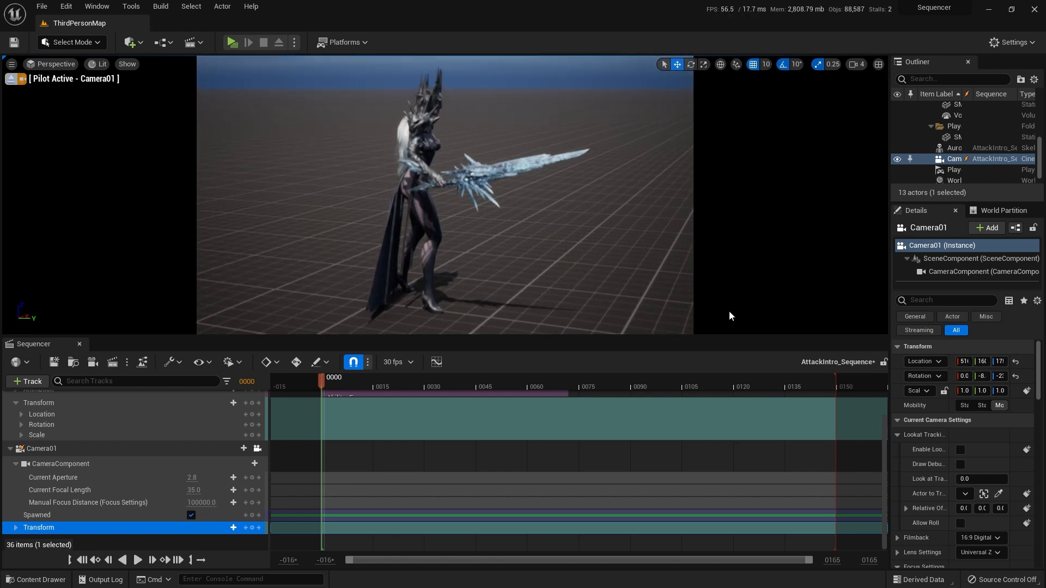
Step: Widen the Details area, refine Camera01's full-body framing at about location 549, 1737, 210, and key its Transform at frame 0
left_click_drag(888, 274, 804, 275)
key("s")
right_click_drag(557, 239, 533, 239)
key("w")
key("s")
key("d")
key("d")
key("w")
key("s")
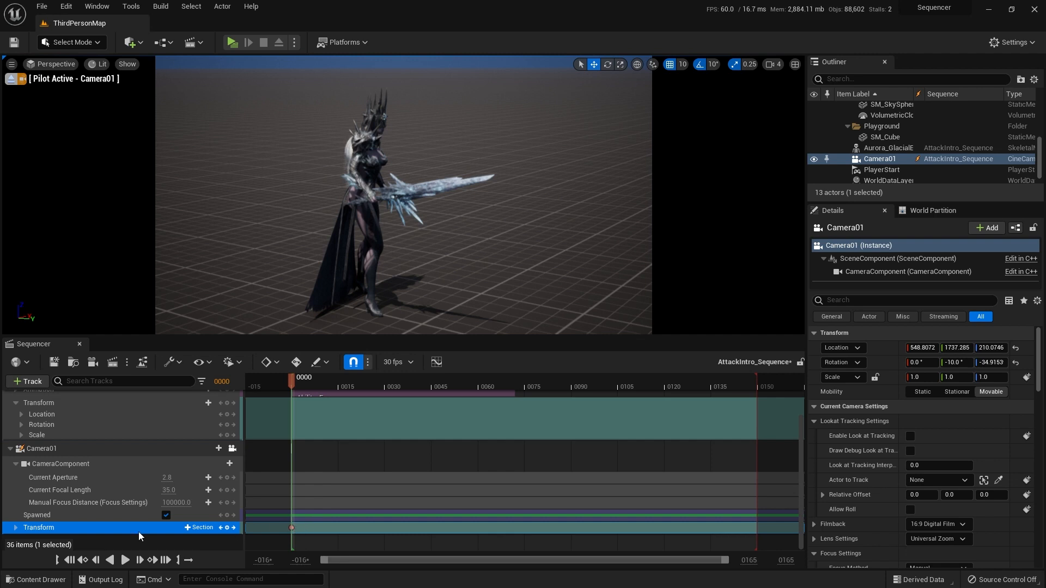
Step: Key Camera01's Transform at frame 12 from the character's other side, at about location 731, 953, 188, and return to frame 0
left_click(16, 528)
scroll(41, 500, "down", 2)
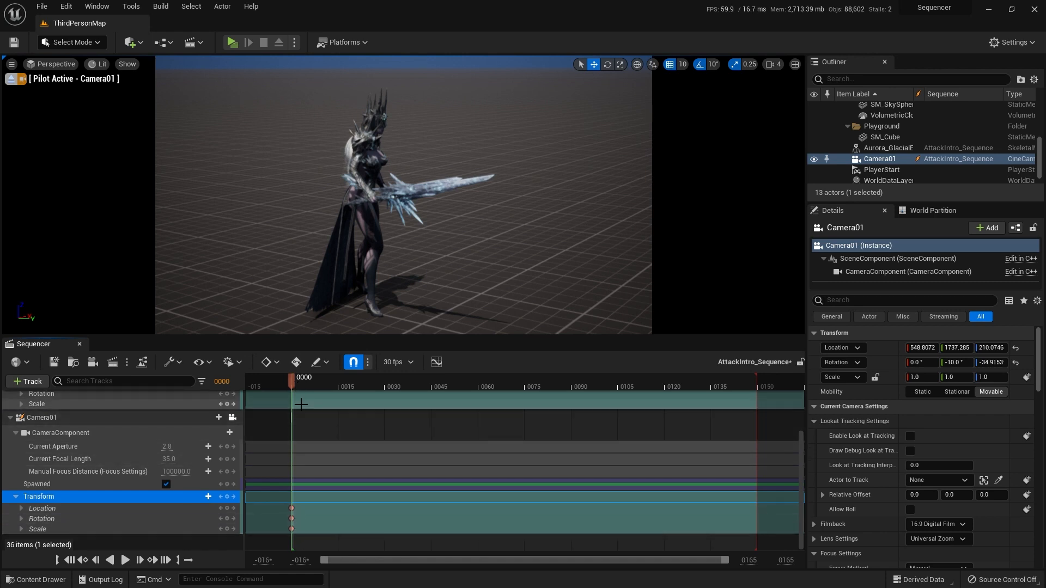
left_click_drag(293, 383, 331, 378)
key("a")
right_click_drag(392, 229, 476, 298)
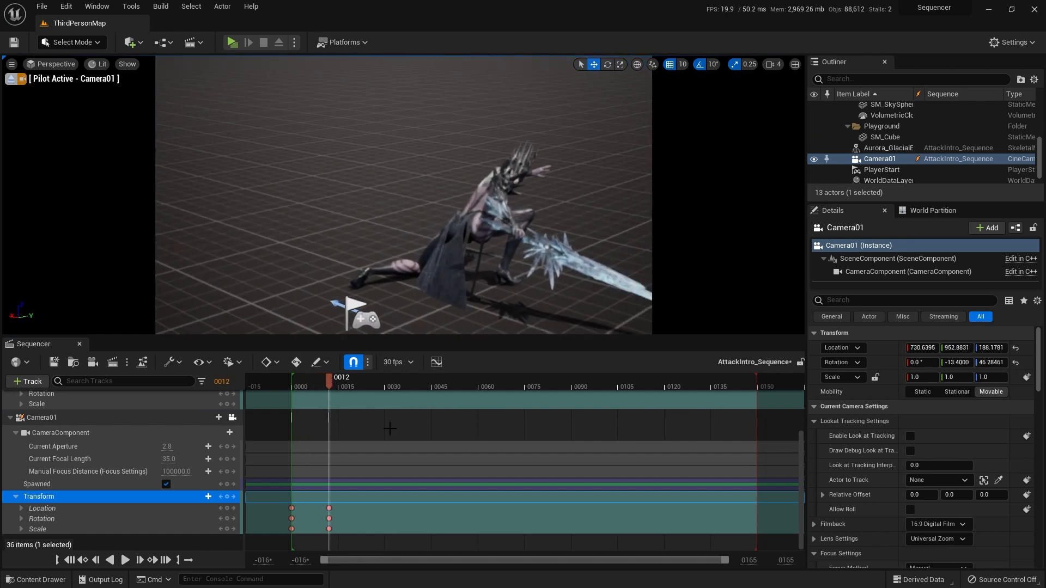
left_click(72, 563)
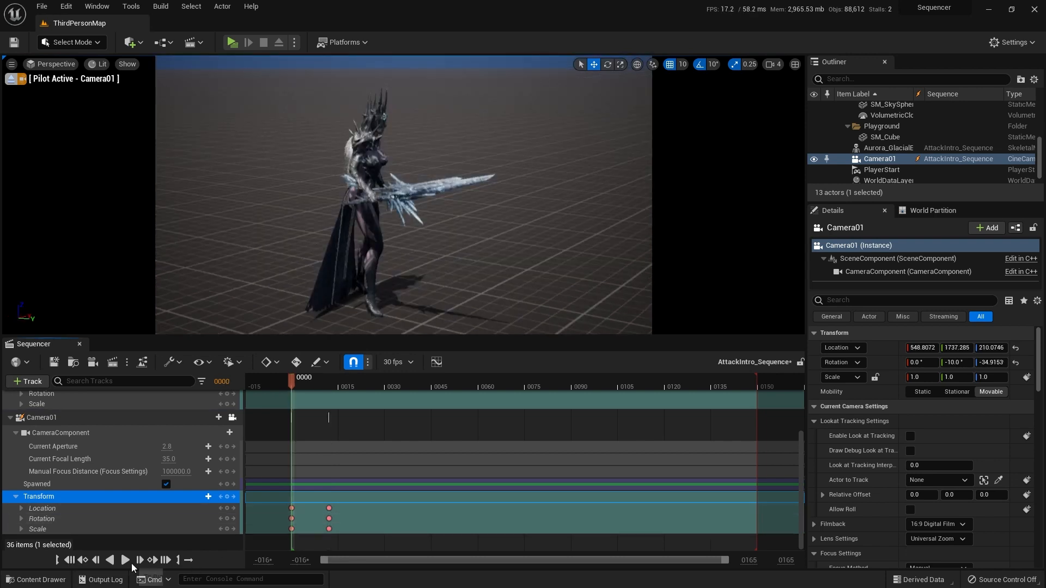
Step: Play the sequence from frame 0 several times to check Camera01's move against the Ability_E animation
left_click(124, 561)
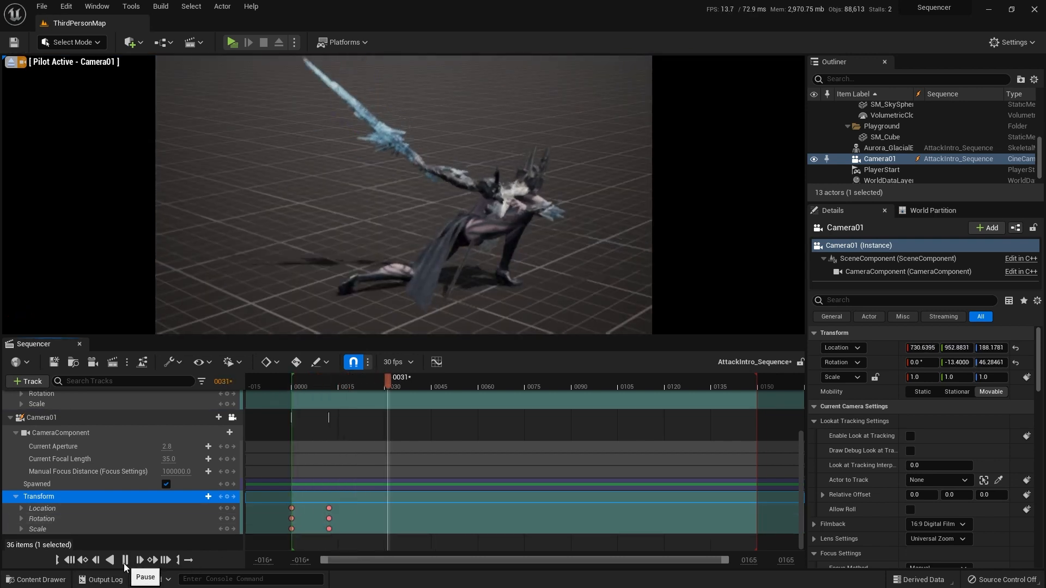
left_click(71, 560)
left_click(125, 561)
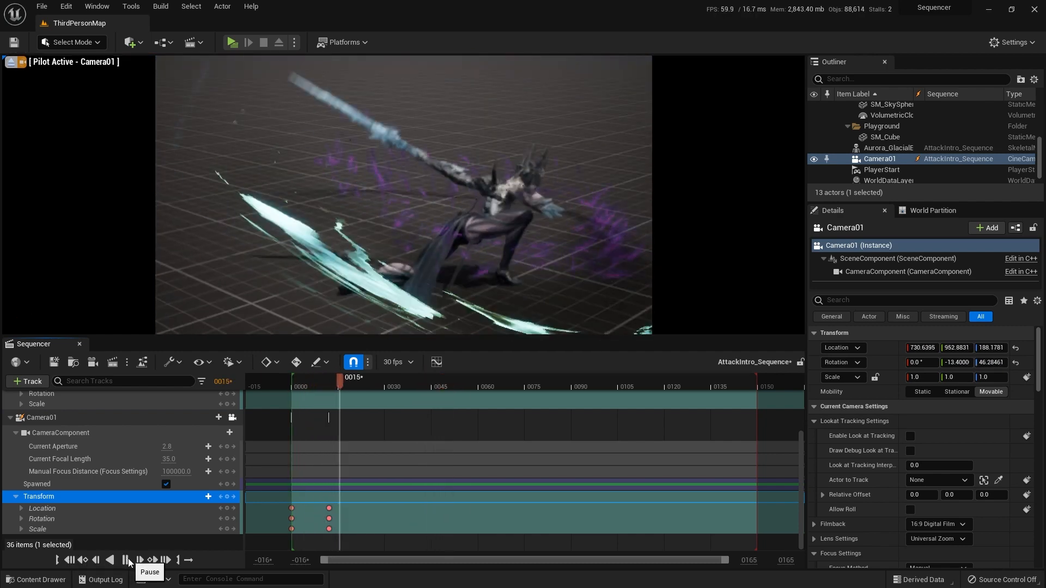
left_click(70, 561)
left_click(125, 561)
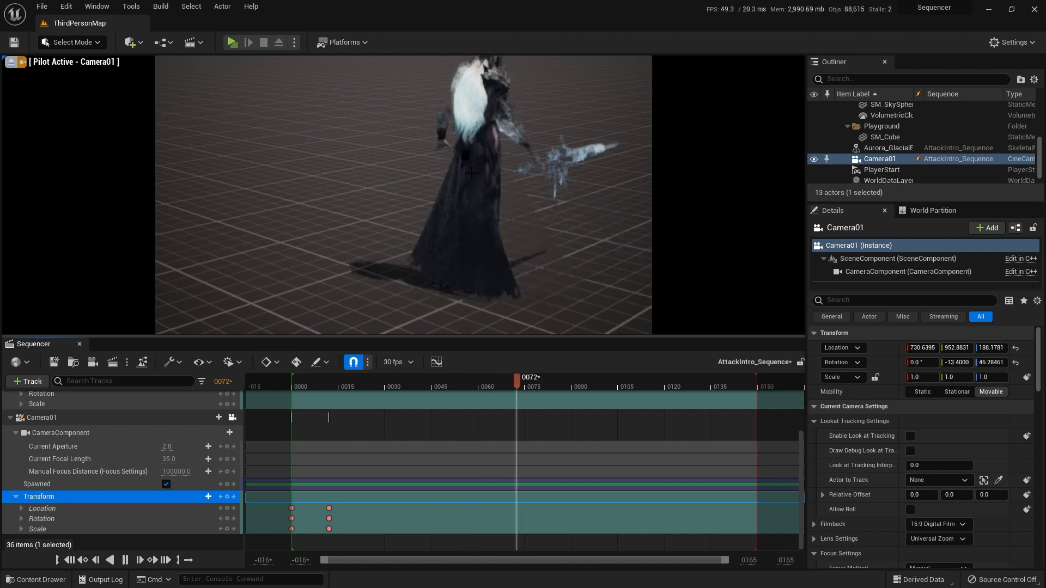
left_click(70, 560)
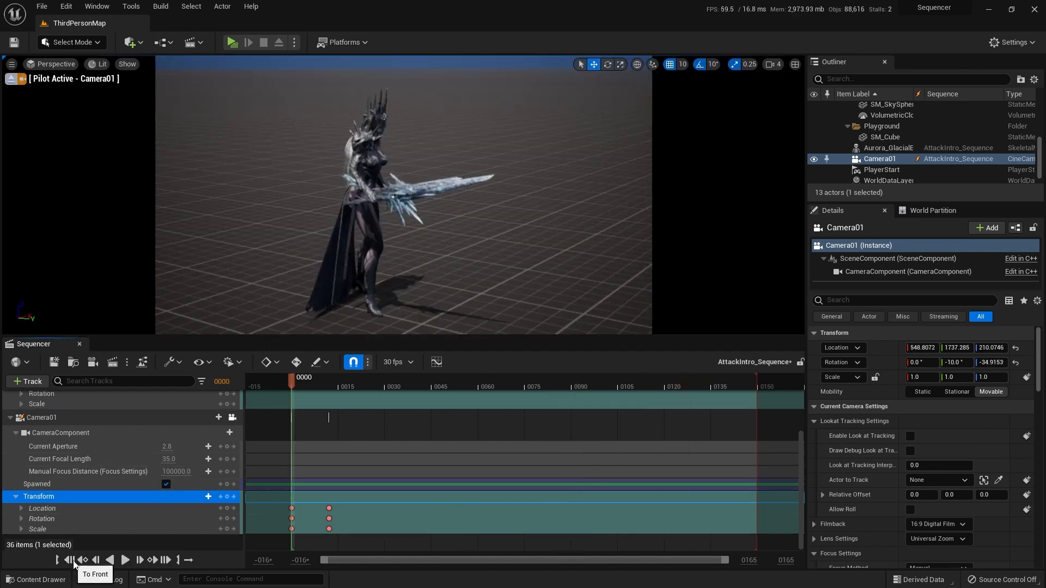
left_click(125, 561)
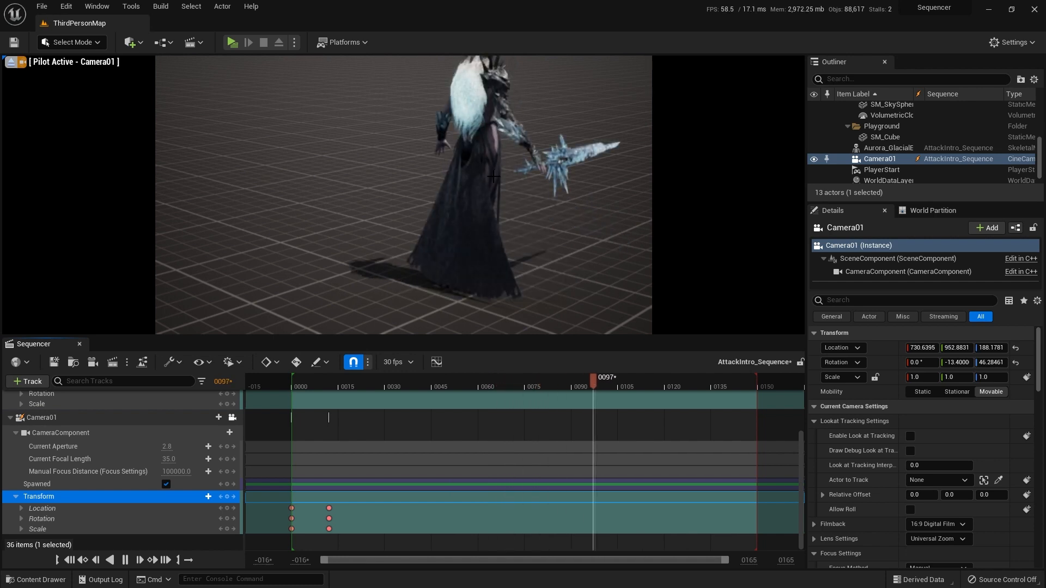
key("space")
Step: Shorten the sequence's playback range so that it ends where Aurora_GlacialEmpress's Ability_E clip ends
scroll(485, 440, "up", 2)
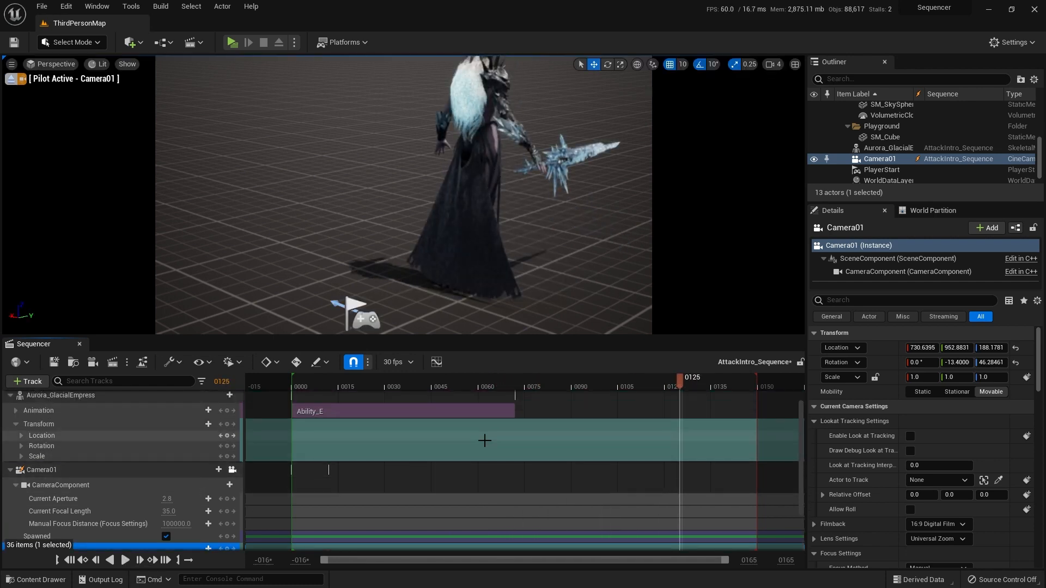
right_click_drag(588, 268, 588, 268)
key("d")
key("w")
left_click(500, 412)
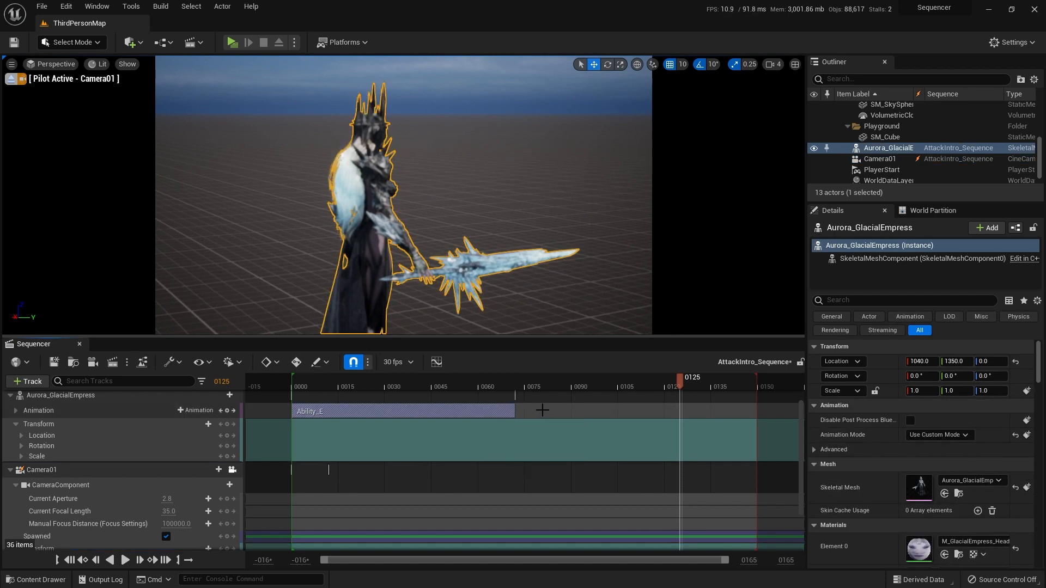
right_click_drag(537, 289, 536, 289)
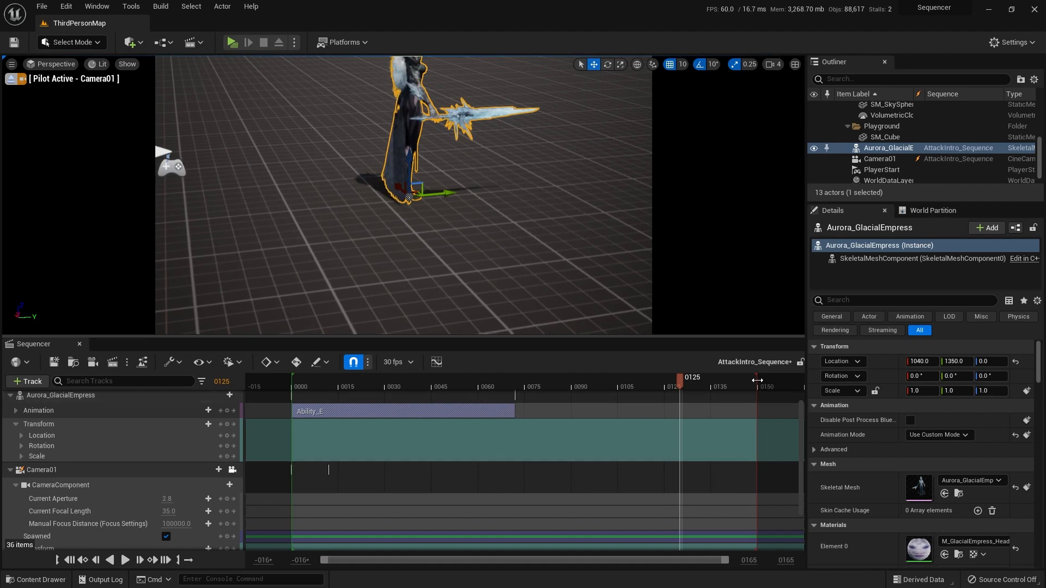
left_click_drag(757, 380, 521, 387)
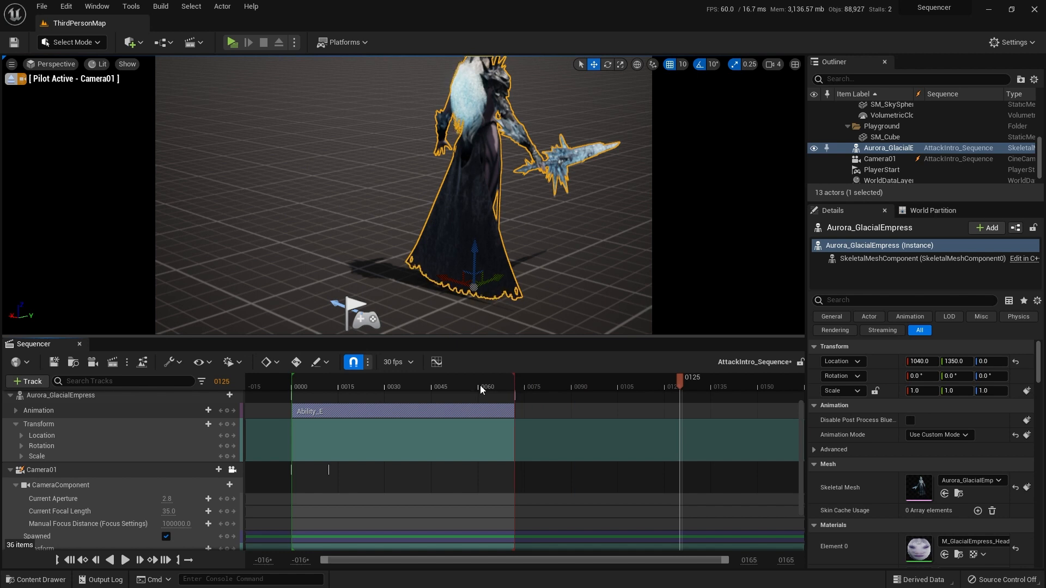
Step: Replay the shortened sequence from the start several times to review its timing, and pause at frame 35
left_click(441, 385)
left_click_drag(430, 387, 293, 386)
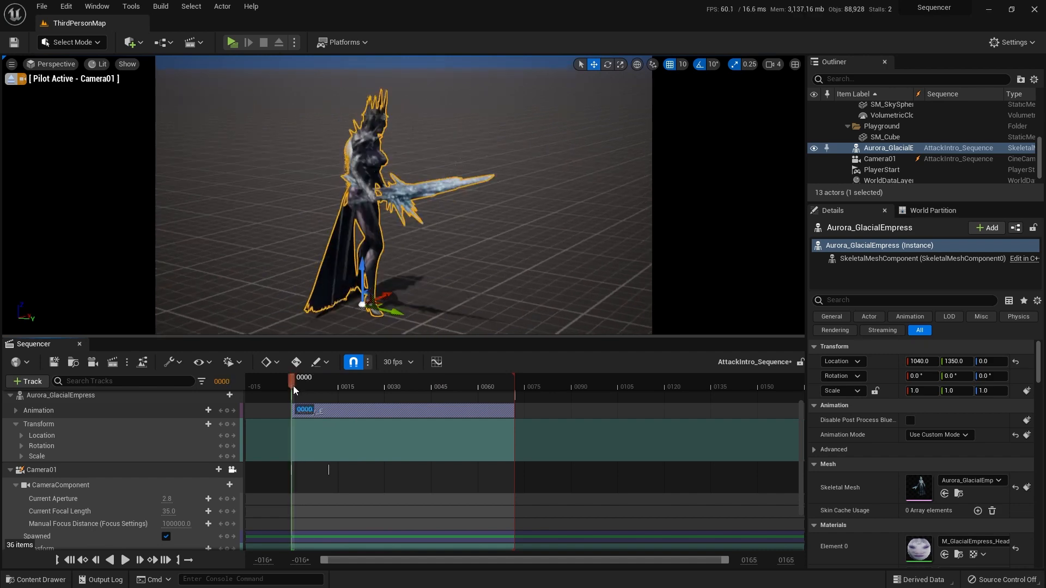
key("space")
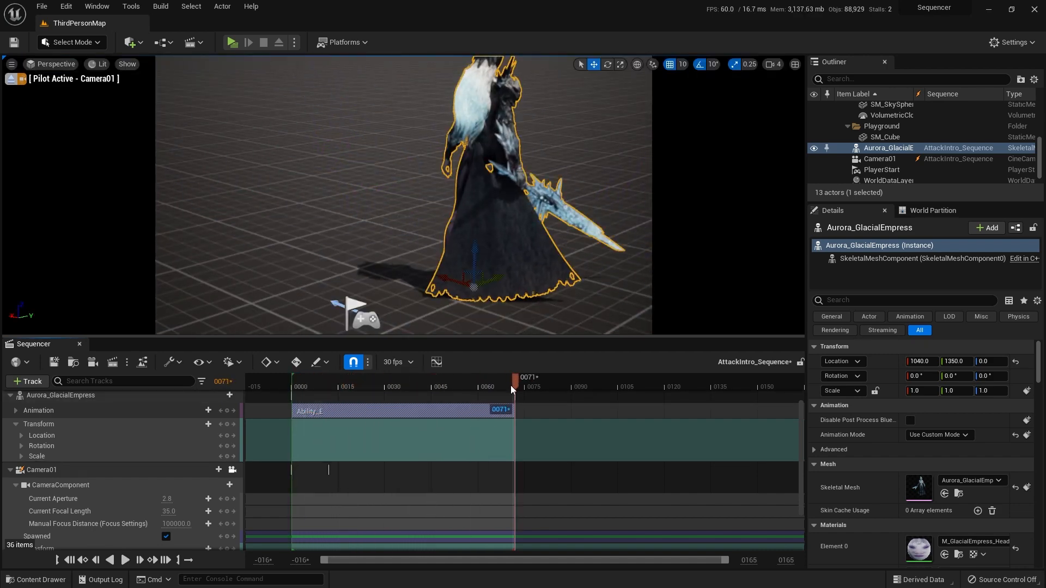
left_click_drag(514, 383, 293, 382)
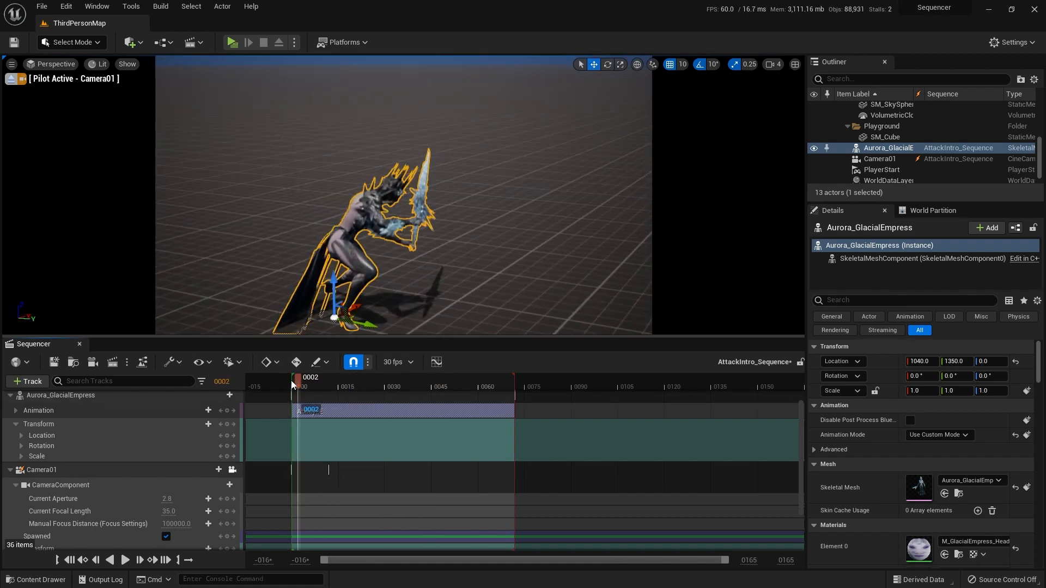
key("space")
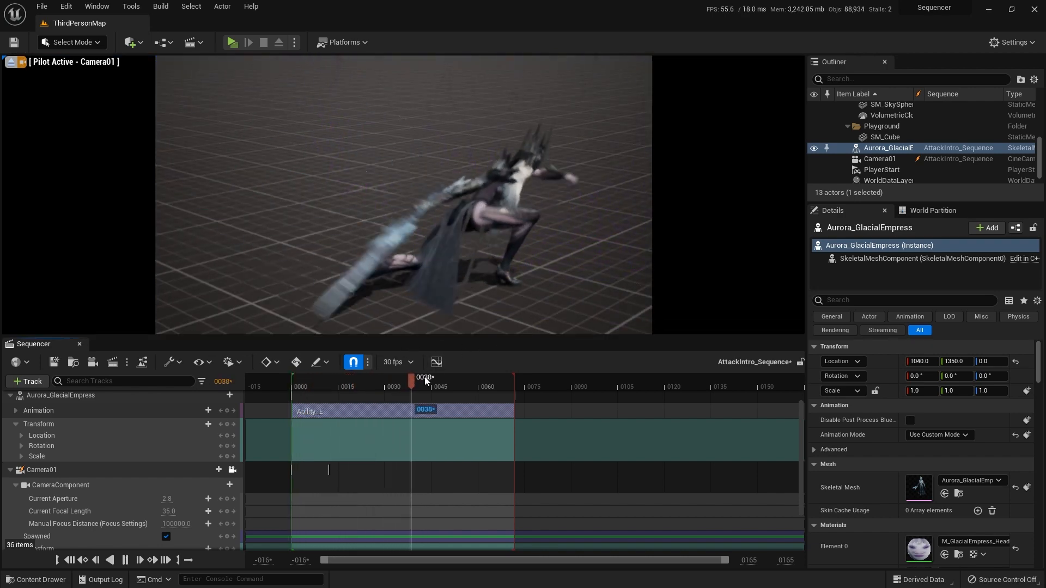
left_click(321, 384)
left_click_drag(321, 383, 293, 381)
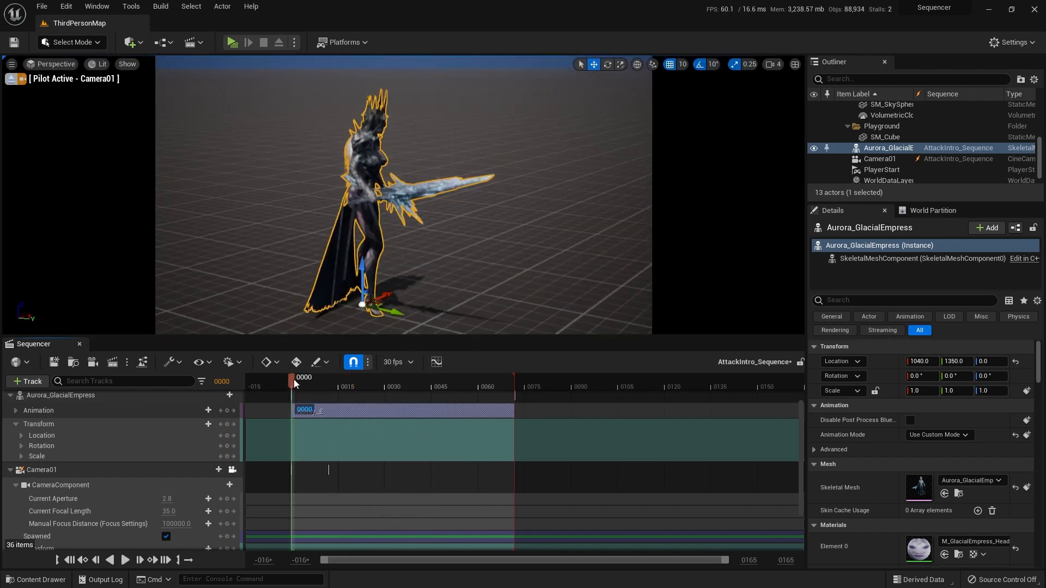
key("space")
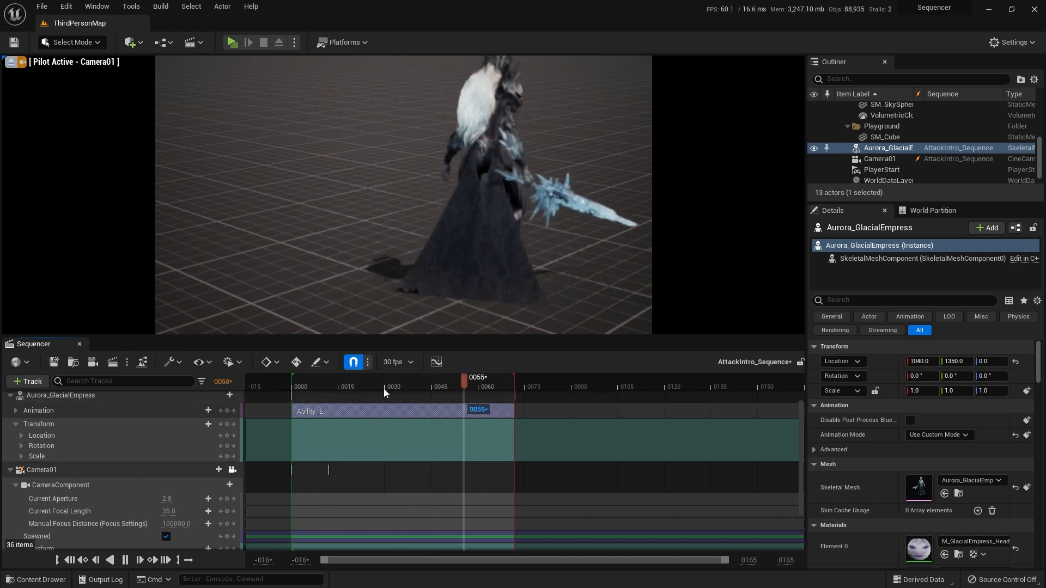
left_click(301, 383)
left_click_drag(300, 382, 293, 383)
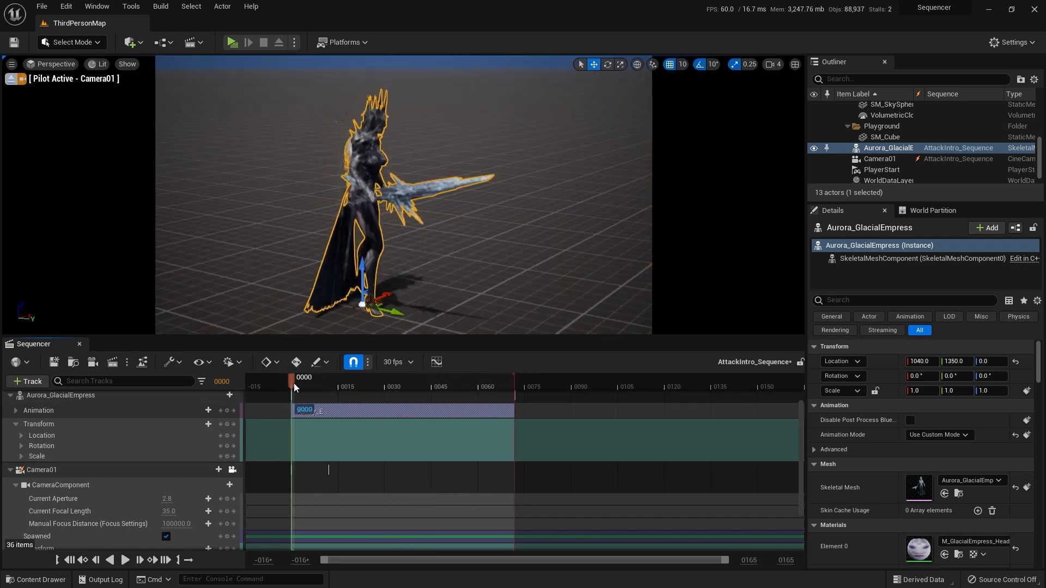
key("space")
key("space")
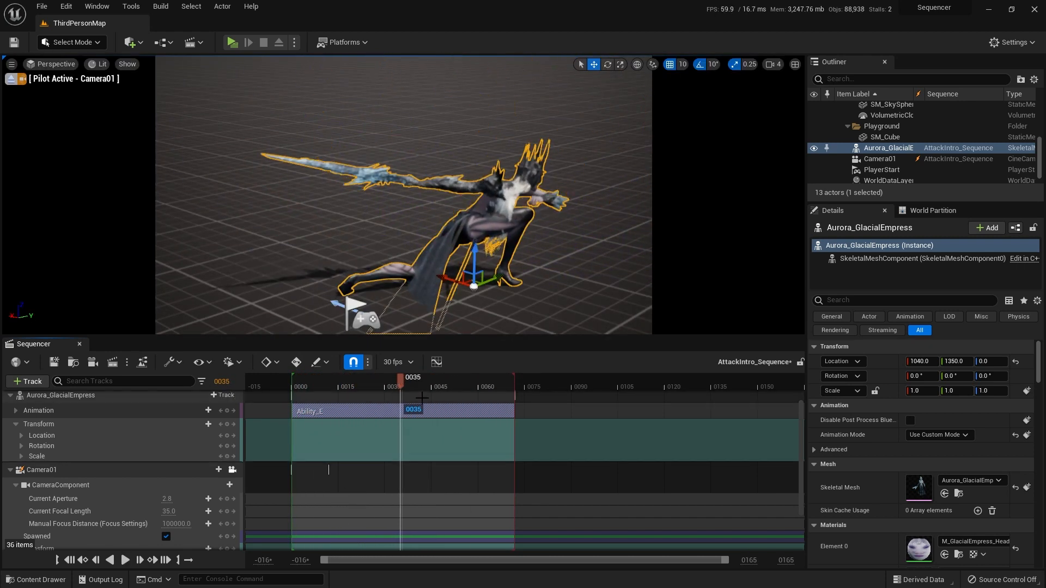
Step: Enlarge the Sequencer area and select Camera01's Manual Focus Distance track at frame 0
left_click_drag(566, 337, 565, 278)
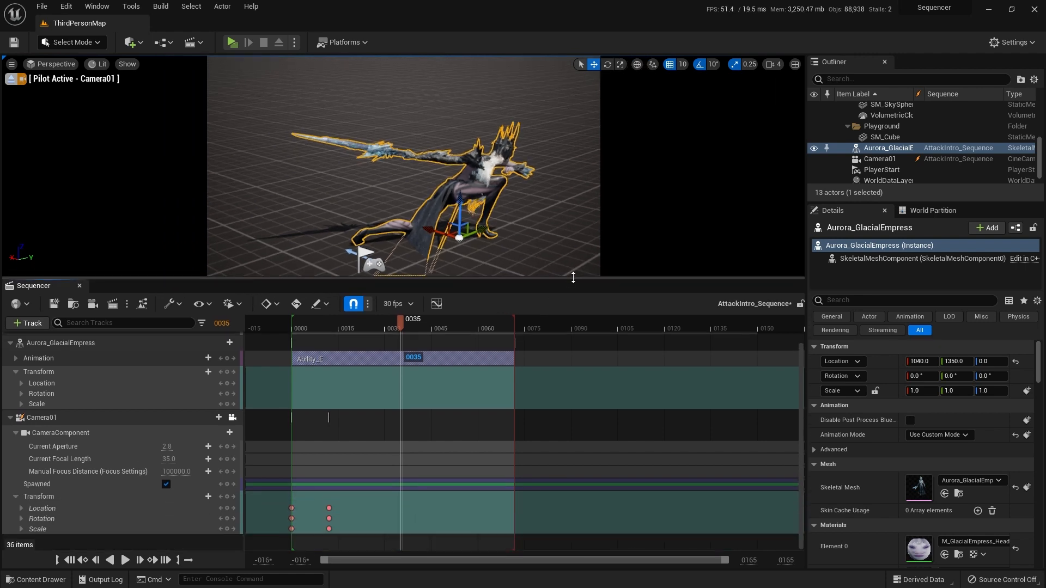
left_click(81, 471)
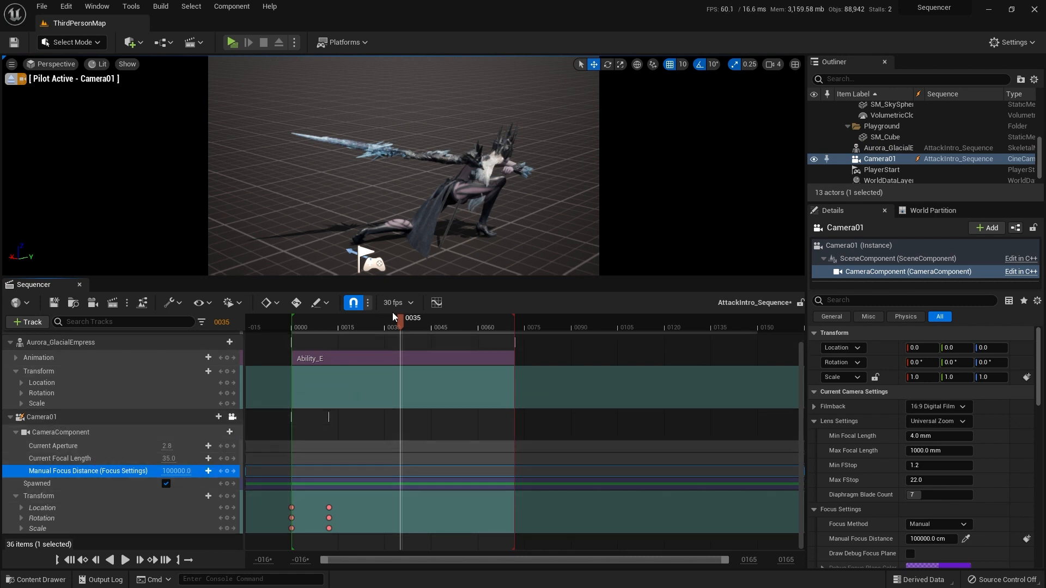
left_click_drag(400, 321, 293, 330)
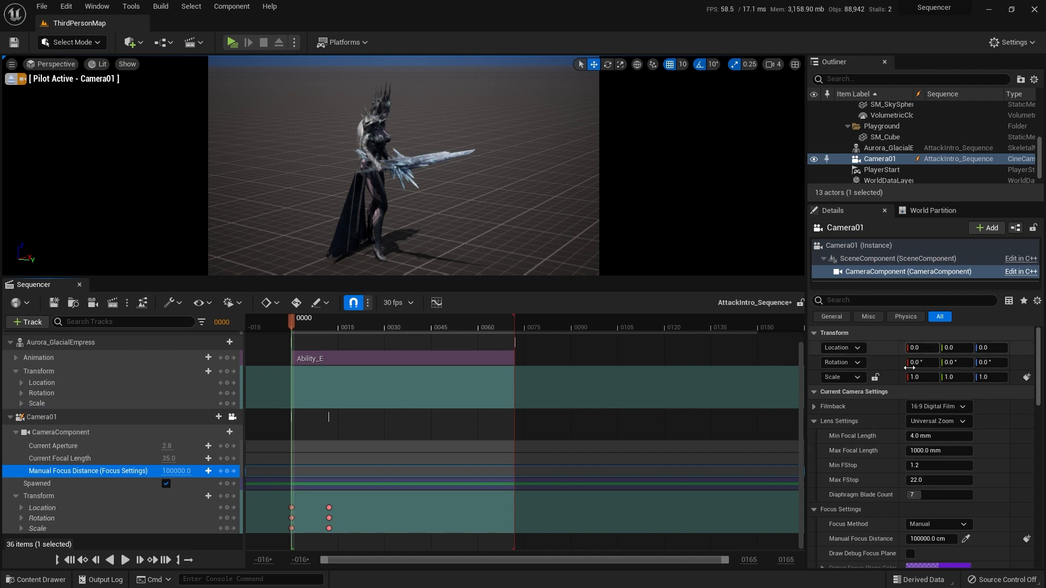
Step: Set Camera01's Focus Method to Tracking and choose Aurora_GlacialEmpress as the Actor to Track
scroll(887, 421, "down", 3)
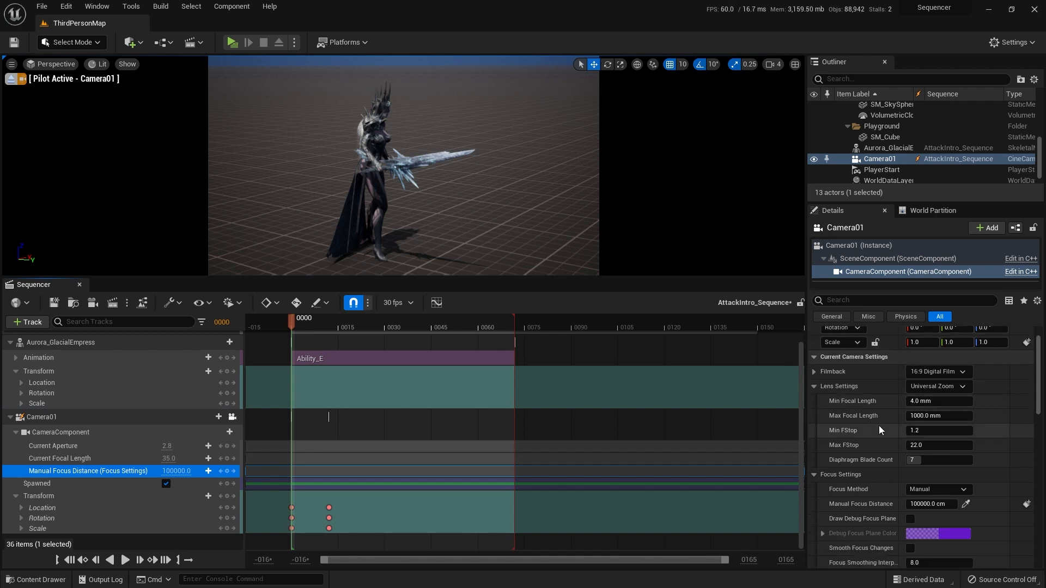
scroll(855, 457, "down", 1)
left_click(928, 454)
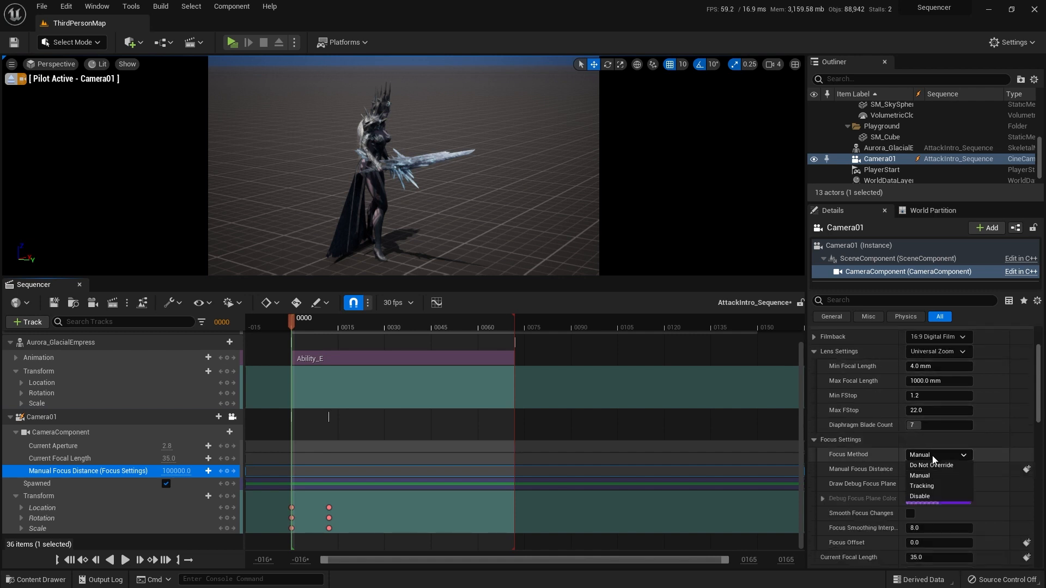
left_click(936, 484)
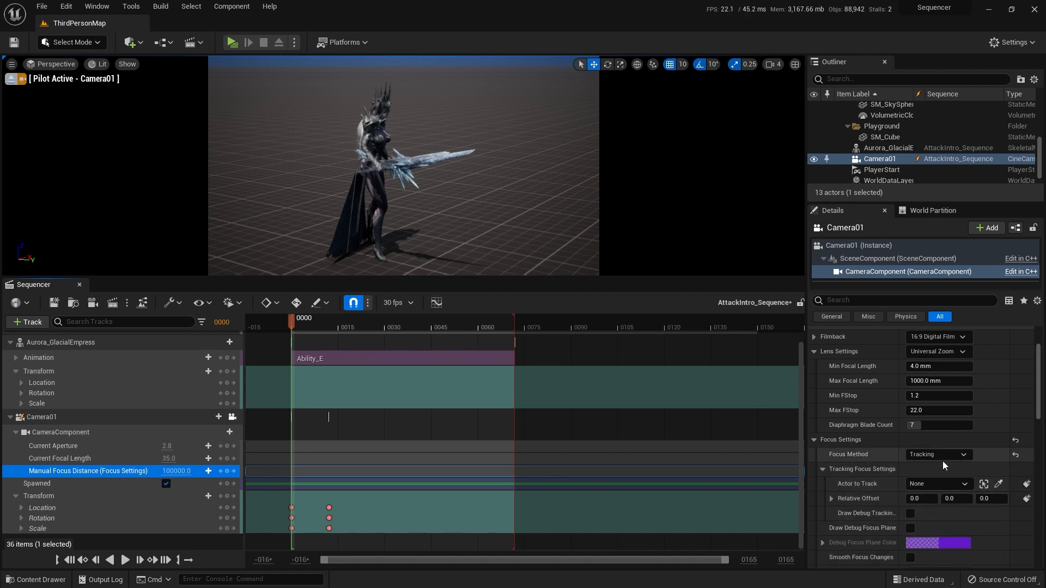
scroll(926, 460, "down", 2)
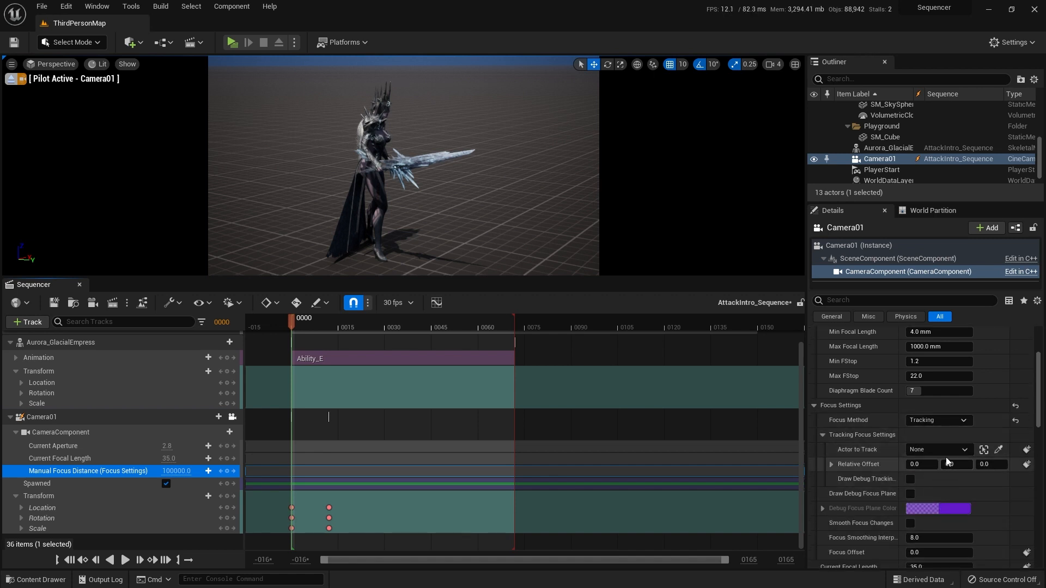
left_click(948, 451)
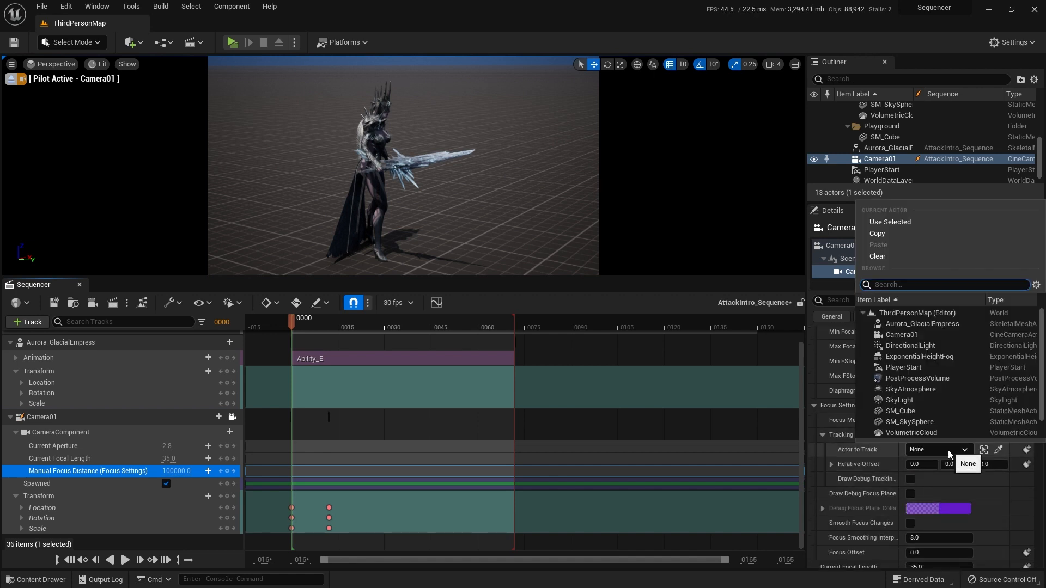
left_click(931, 324)
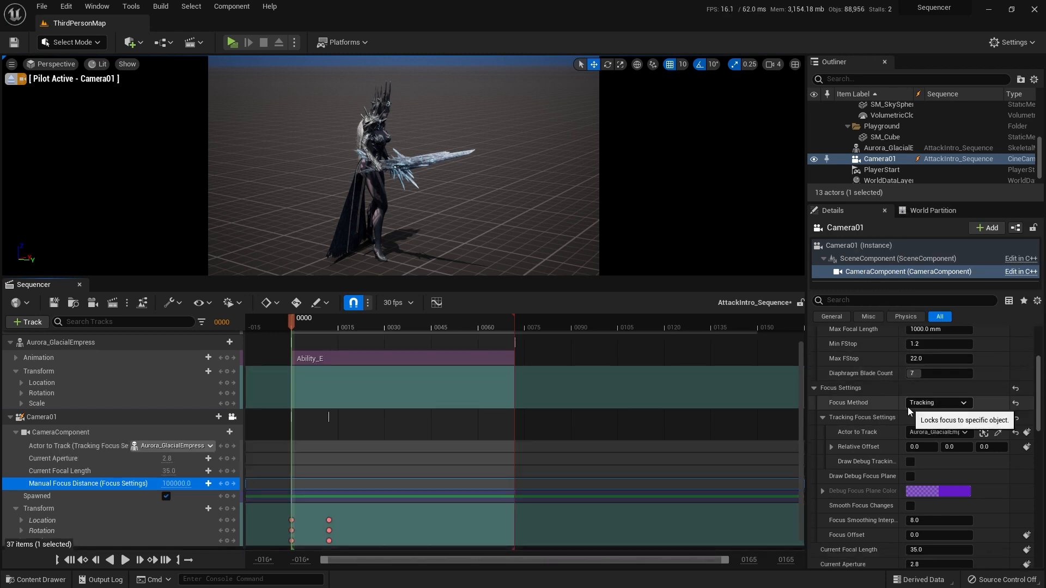
Step: Review Camera01's focus settings and play the sequence from frame 0 to check the tracking focus, returning to the start
scroll(908, 411, "down", 1)
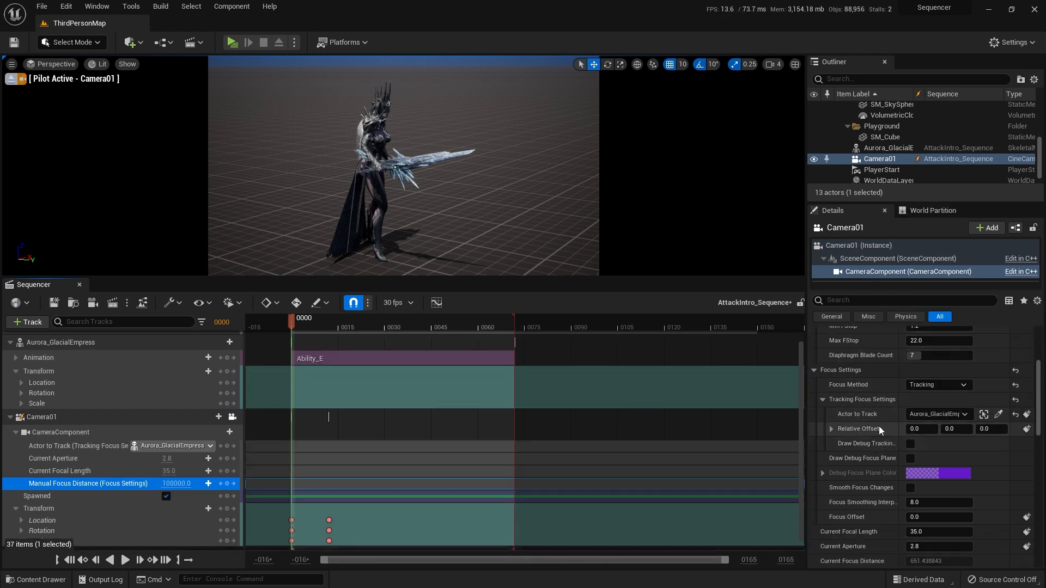
scroll(893, 409, "up", 5)
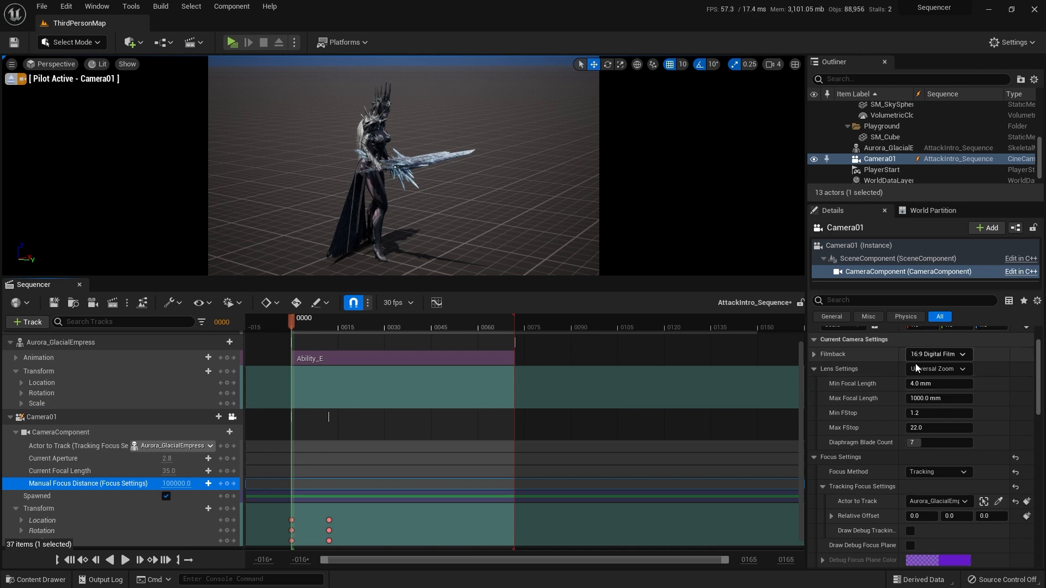
scroll(915, 362, "down", 4)
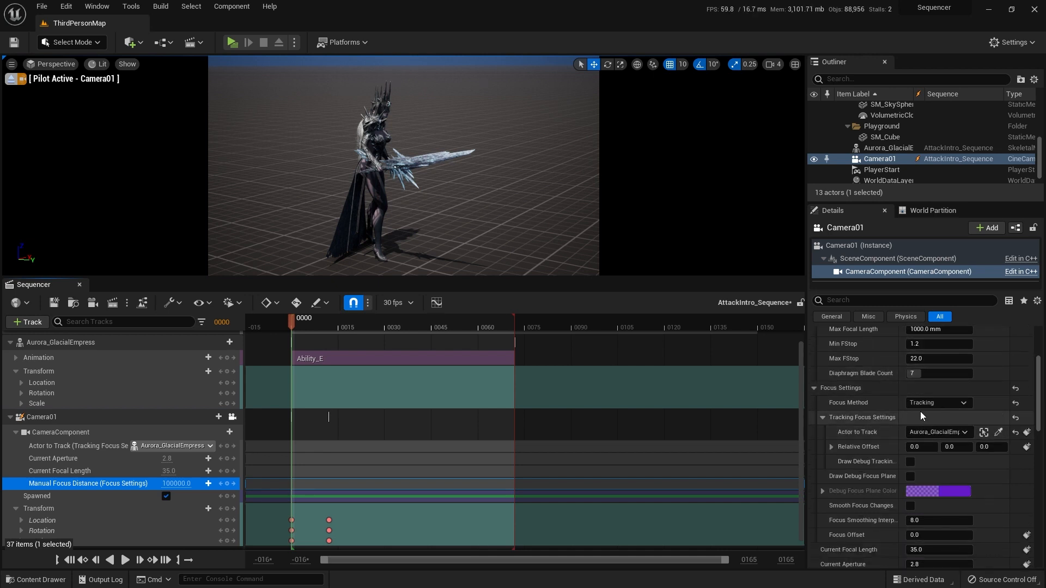
scroll(899, 430, "down", 1)
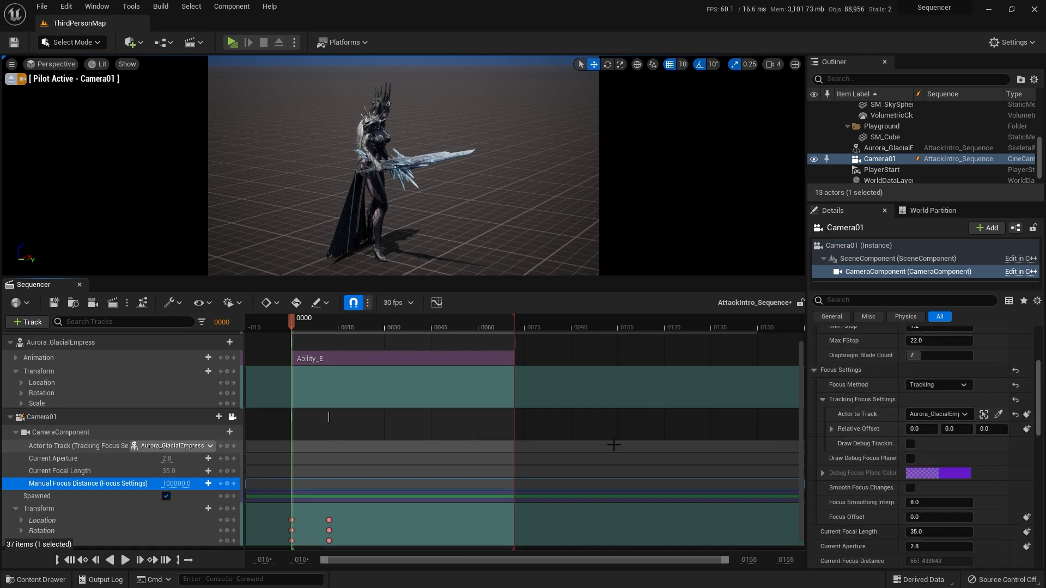
left_click(124, 565)
left_click(71, 562)
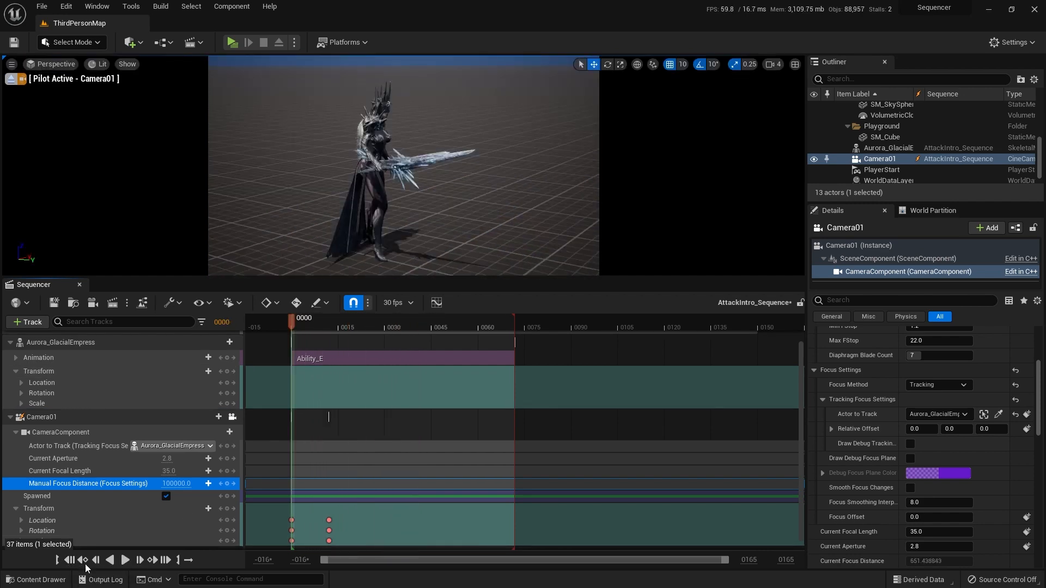
left_click(125, 560)
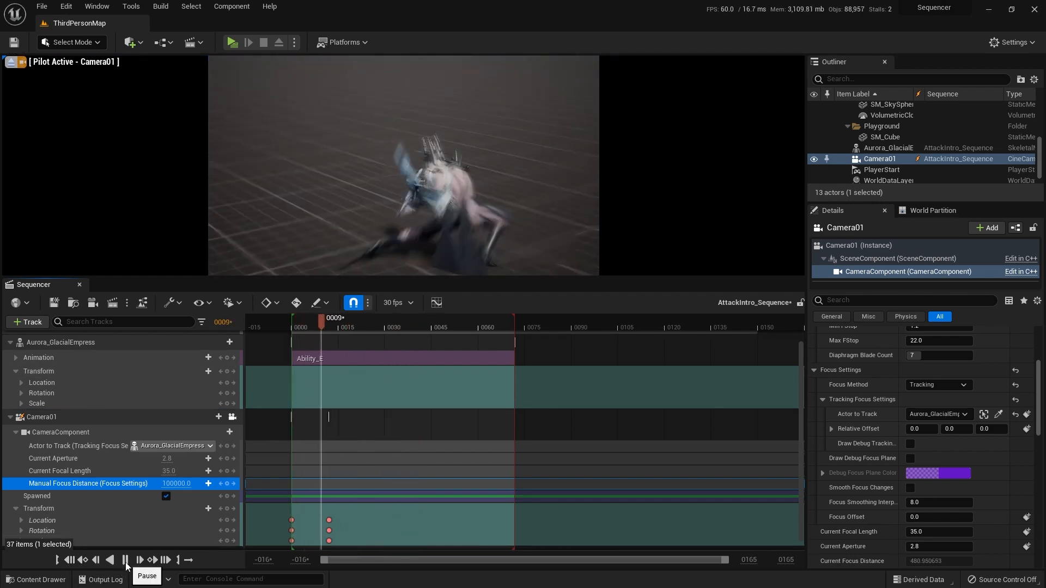
left_click(70, 560)
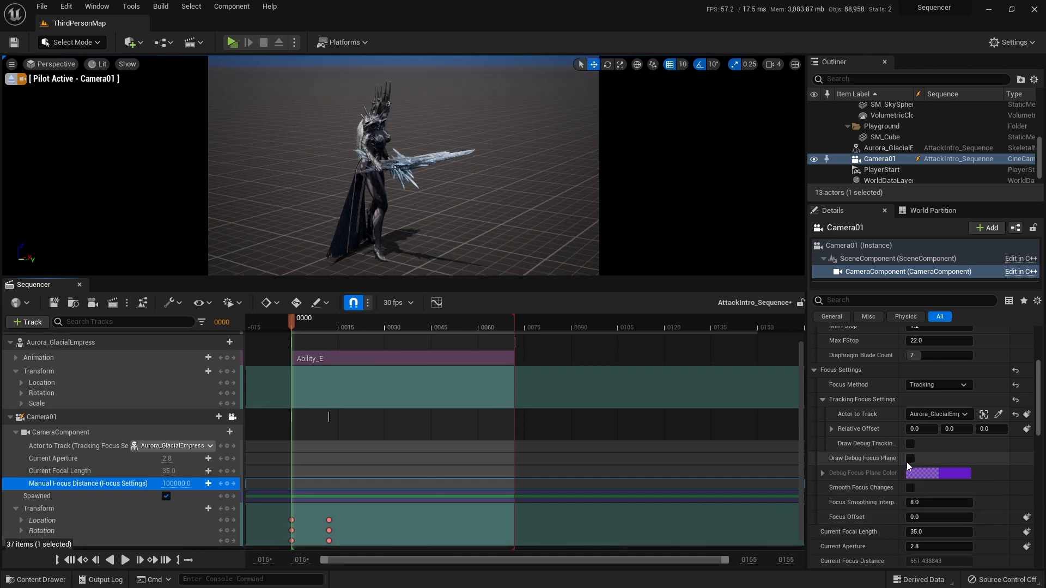
Step: Turn on Draw Debug Focus Plane for Camera01 and inspect the actors offered for Actor to Track without changing the selection
left_click(909, 459)
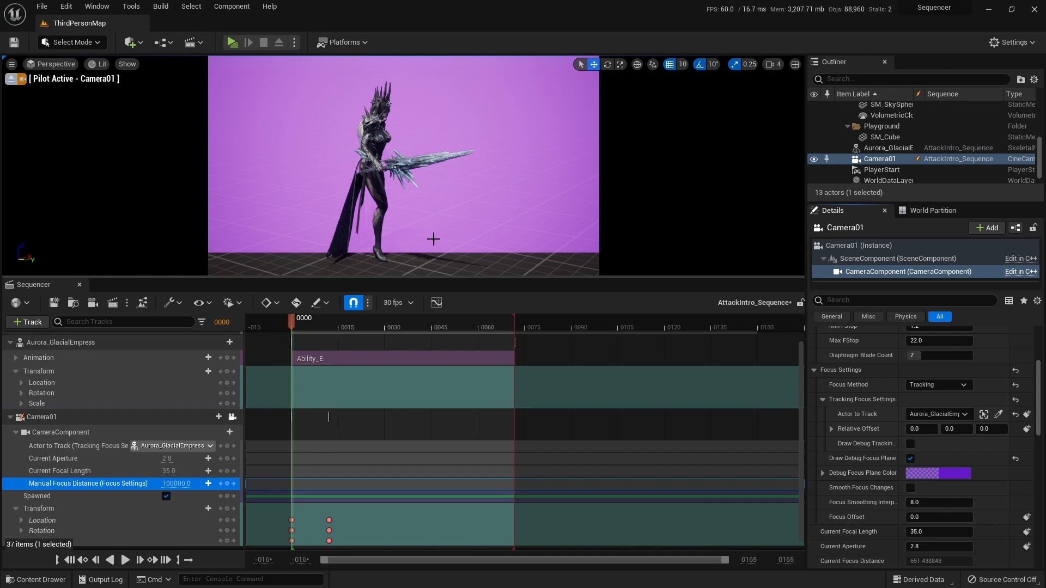
left_click(927, 415)
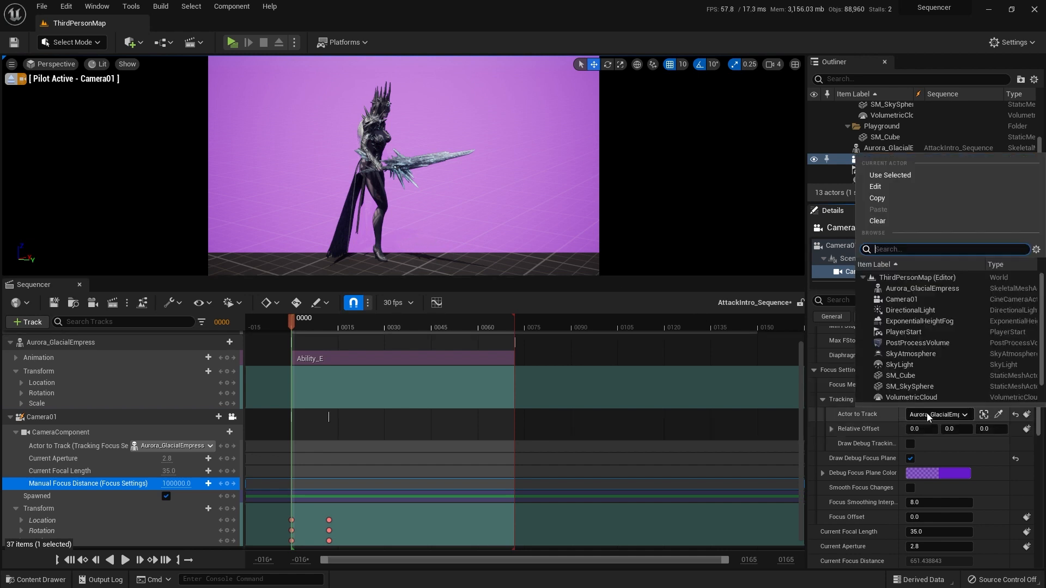
left_click(927, 415)
Step: Switch Camera01's Focus Method to Manual and adjust the Manual Focus Distance to about 1530 cm
left_click(938, 384)
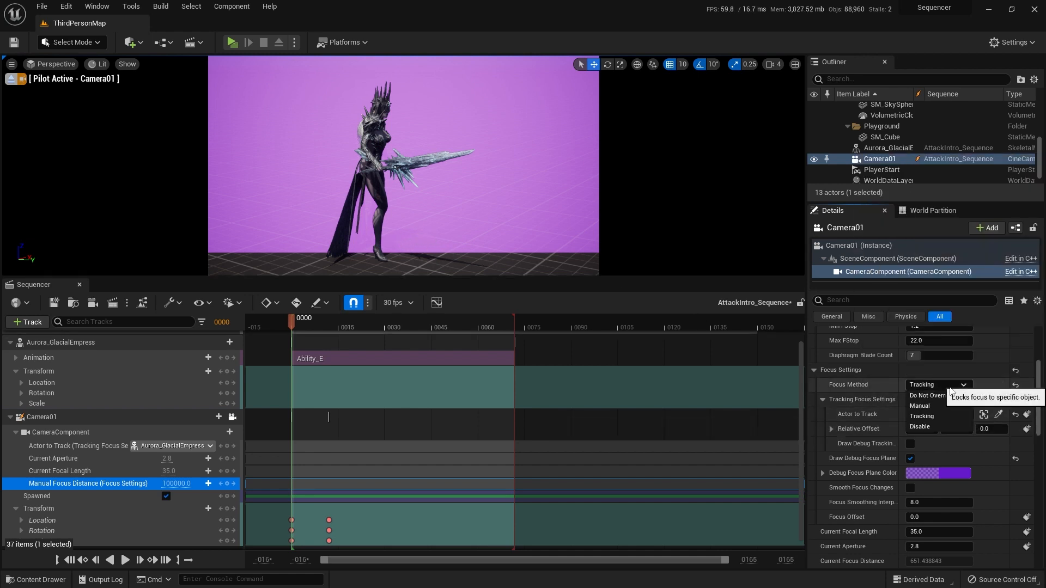
left_click(941, 406)
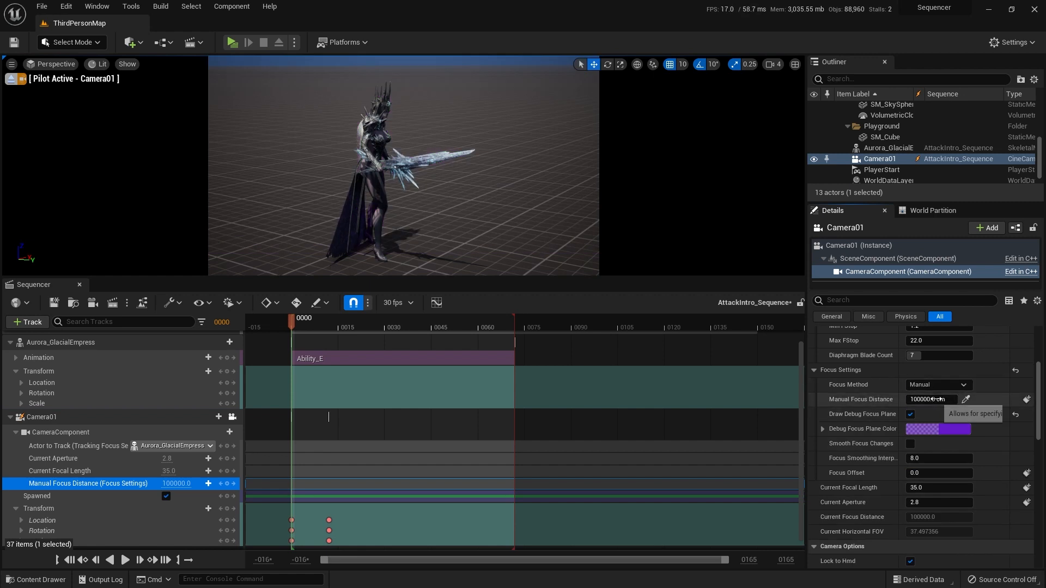
left_click_drag(934, 400, 894, 400)
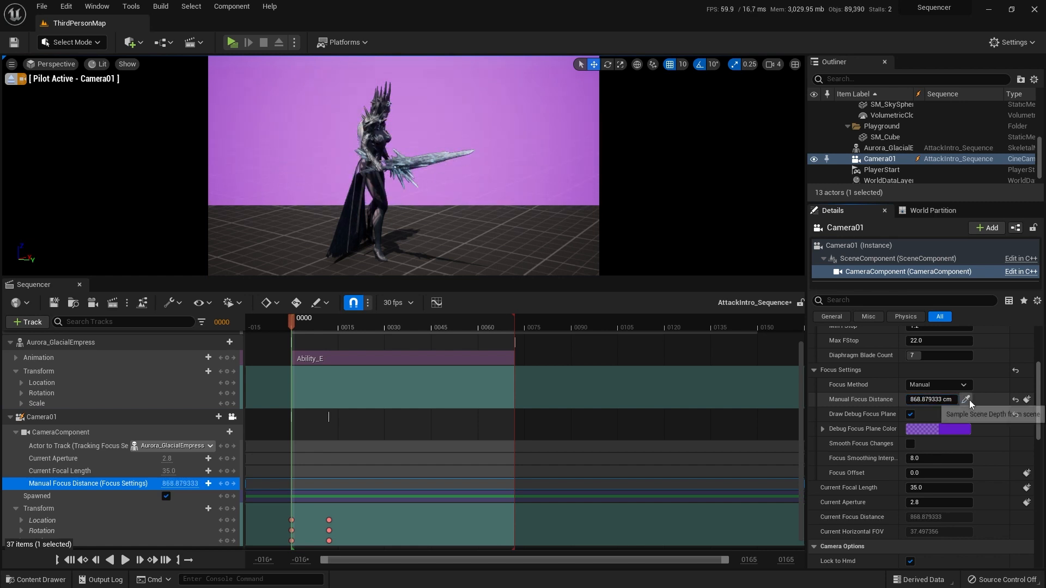
left_click(962, 401)
left_click(378, 141)
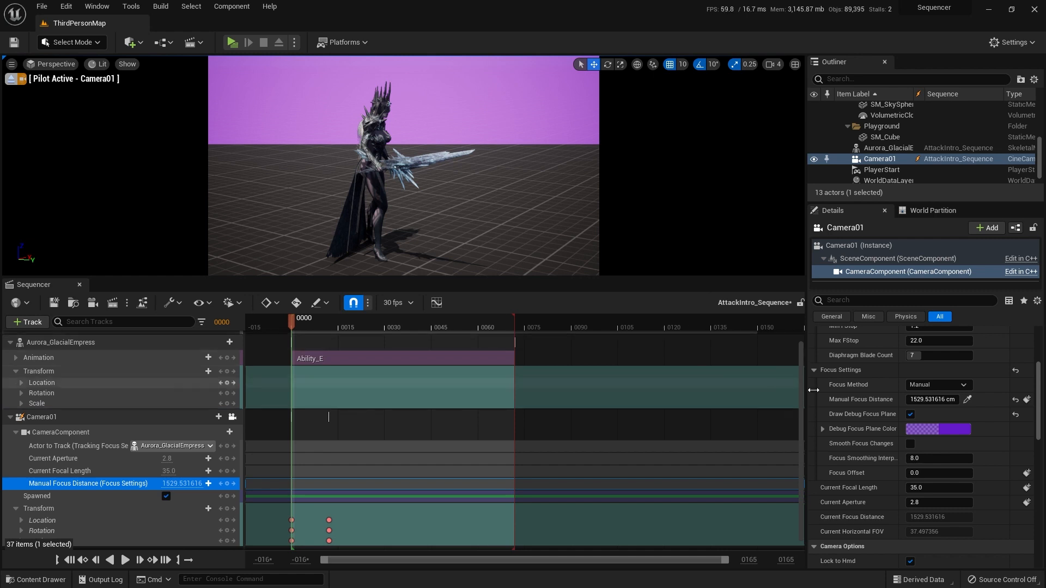
Step: Set Camera01's Focus Method back to Tracking and turn off Draw Debug Focus Plane
left_click(937, 386)
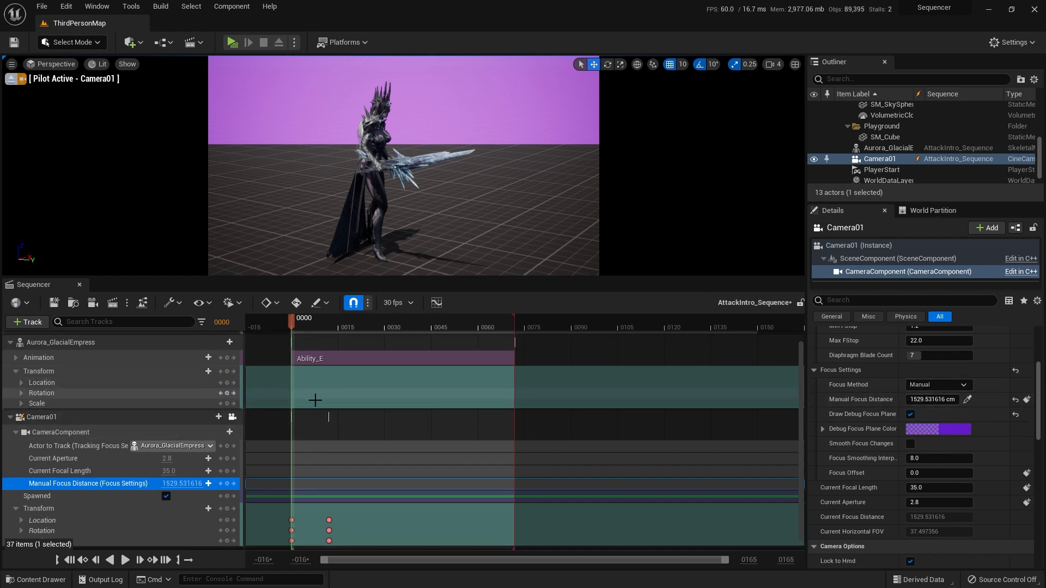
left_click(937, 385)
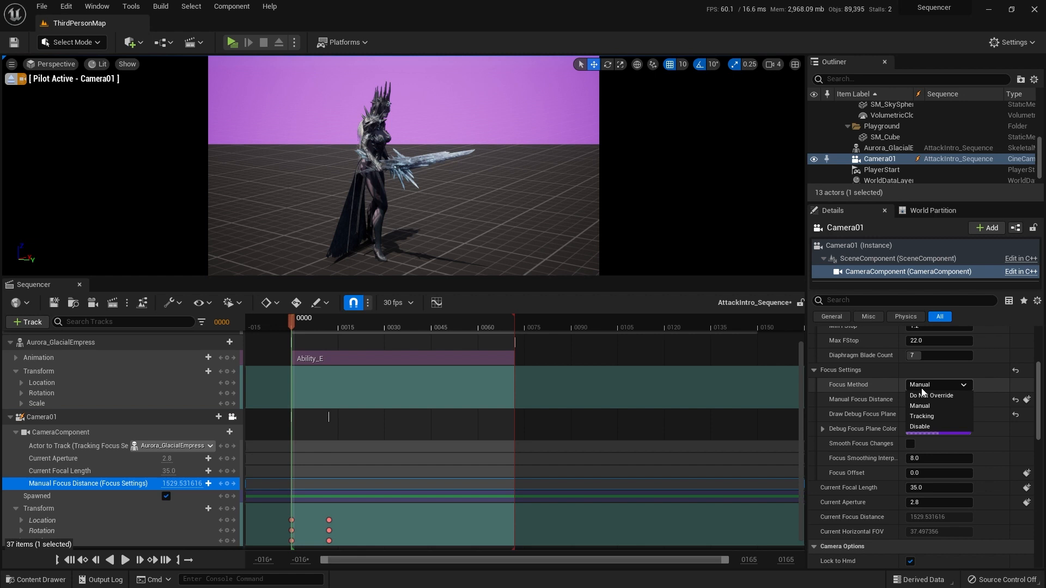
left_click(936, 416)
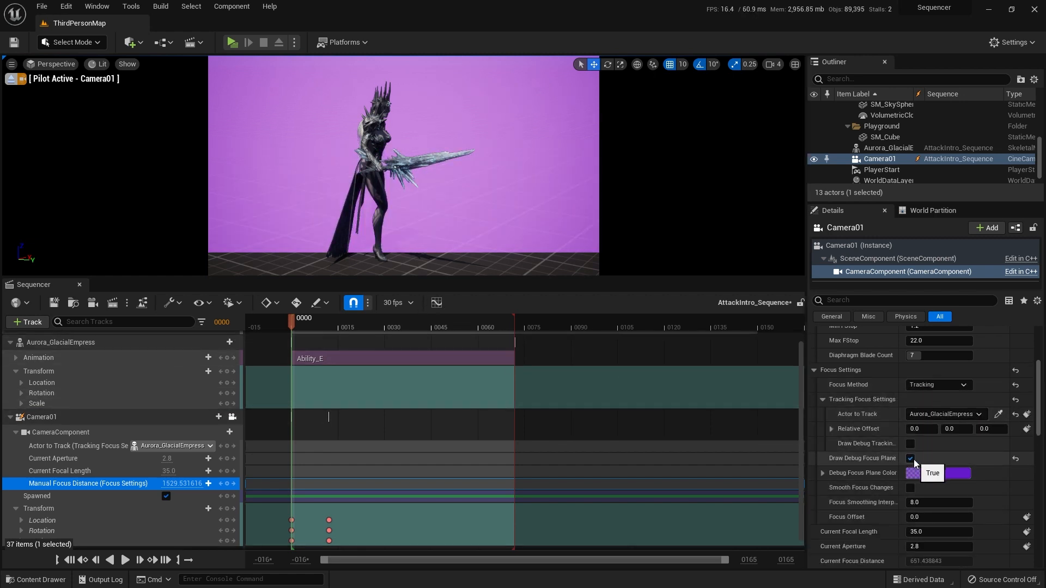
left_click(910, 459)
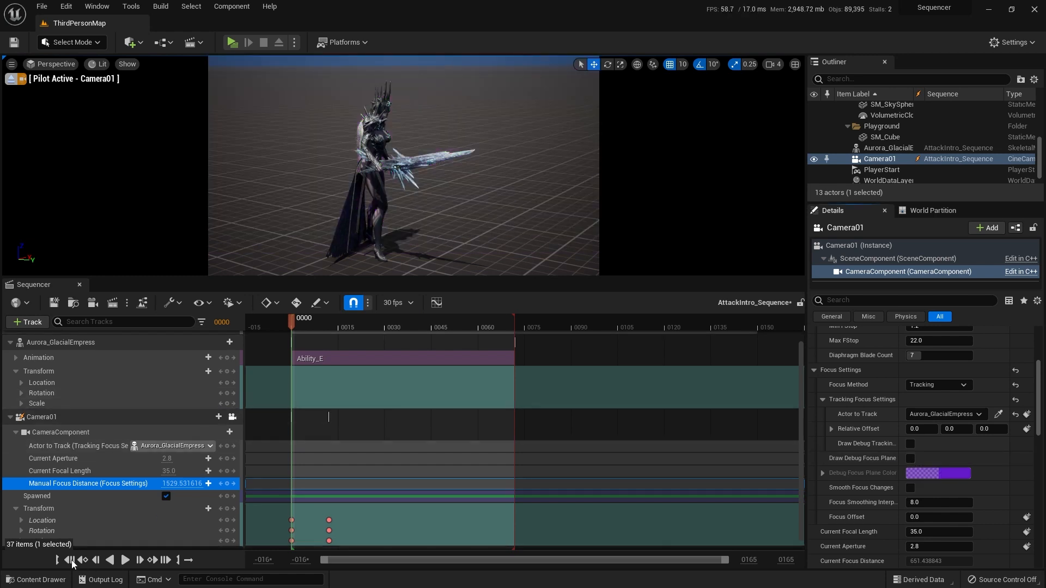
Step: Play the sequence to check the tracking focus, return to frame 0, and save the level sequence
left_click(125, 560)
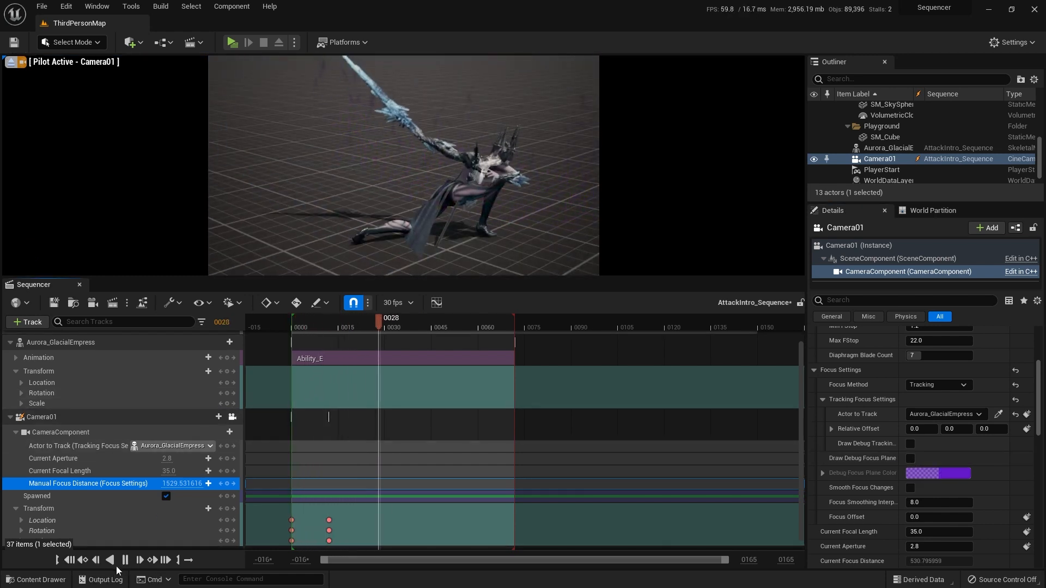
left_click(125, 560)
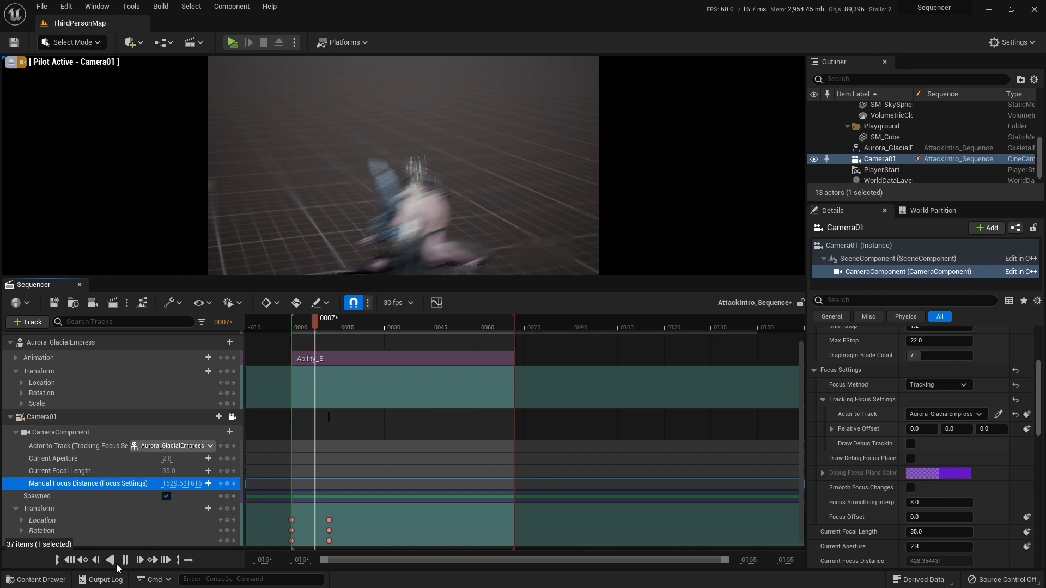
left_click(69, 564)
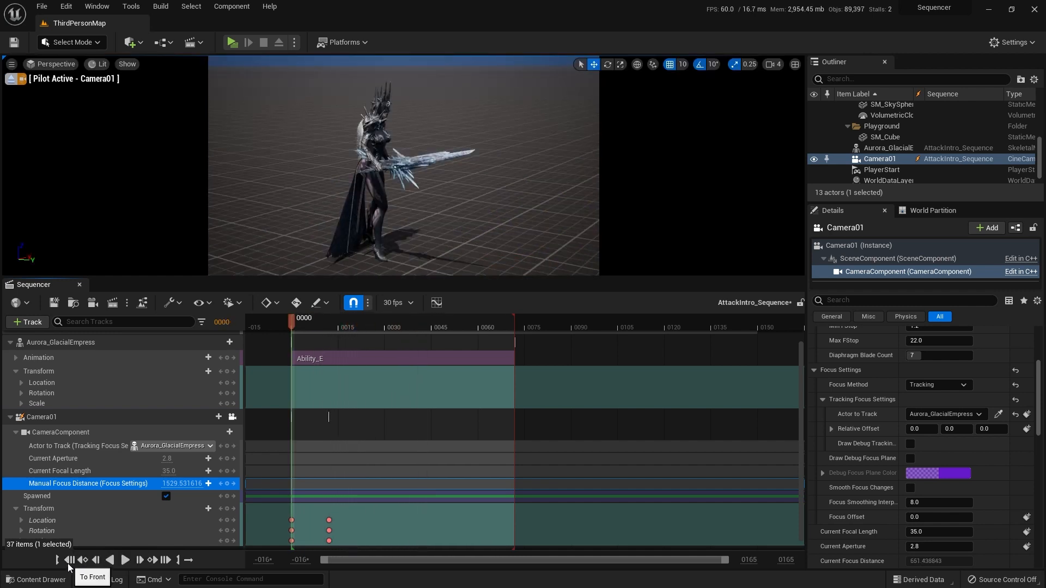
key("ctrl+s")
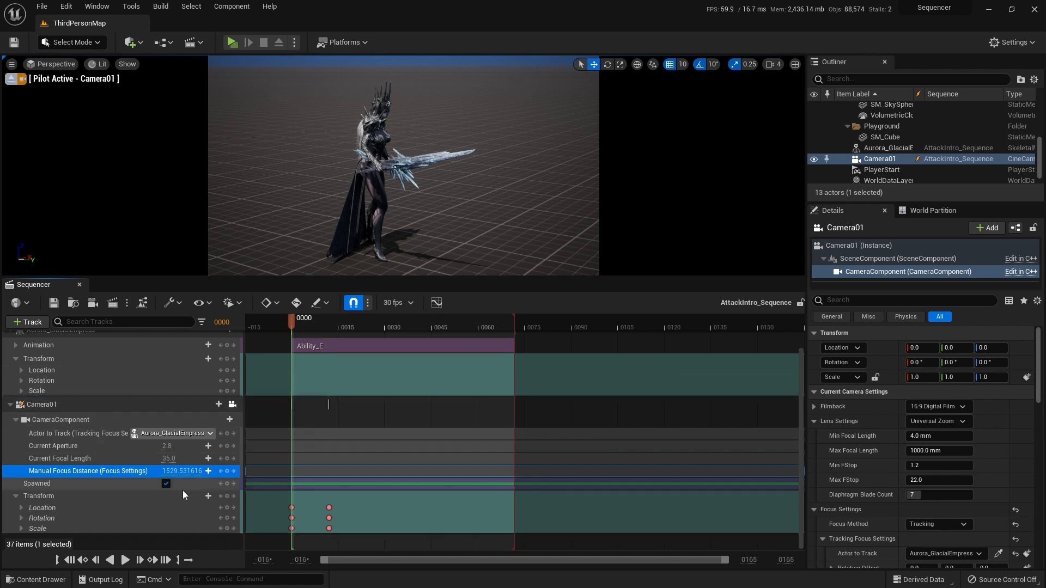
Step: Delete the second set of Transform keyframes on Camera01, keeping only the ones at frame 0
scroll(1034, 504, "down", 4)
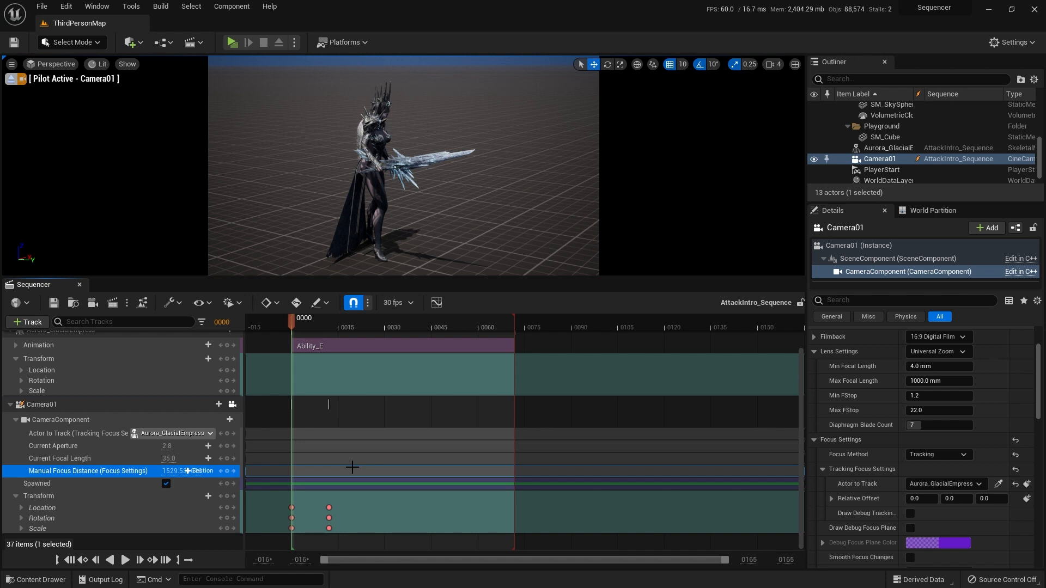
left_click(81, 498)
left_click_drag(347, 533, 324, 515)
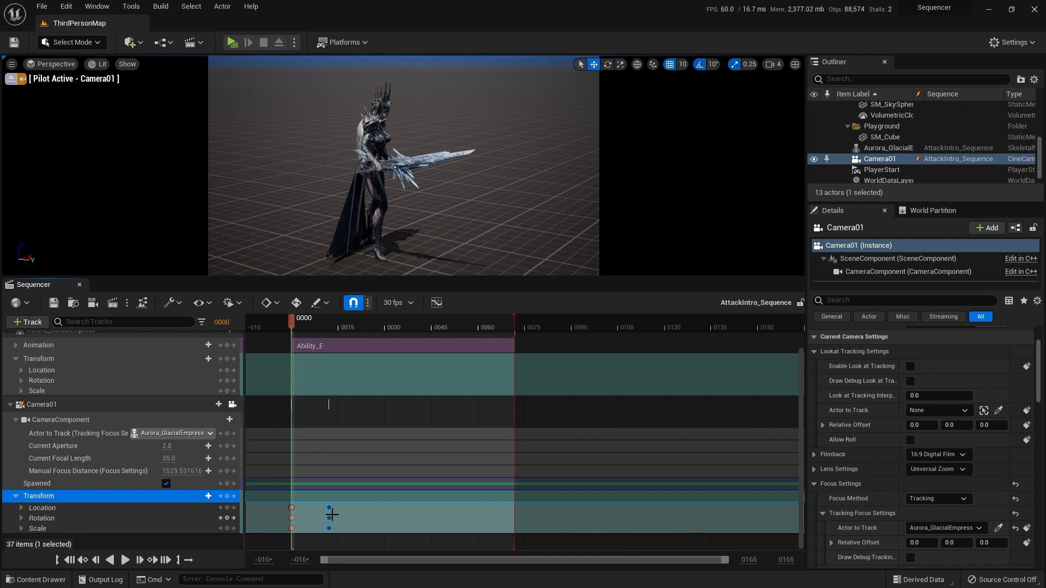
key("Delete")
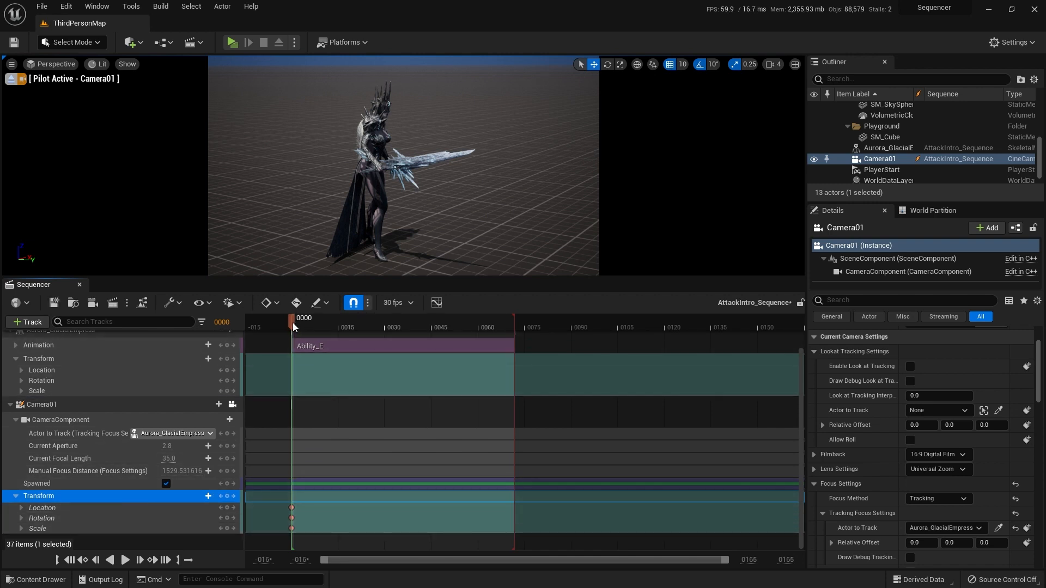
Step: At frame 7, move Camera01 closer behind the crouching Aurora_GlacialEmpress and key its Transform
left_click_drag(293, 323, 315, 321)
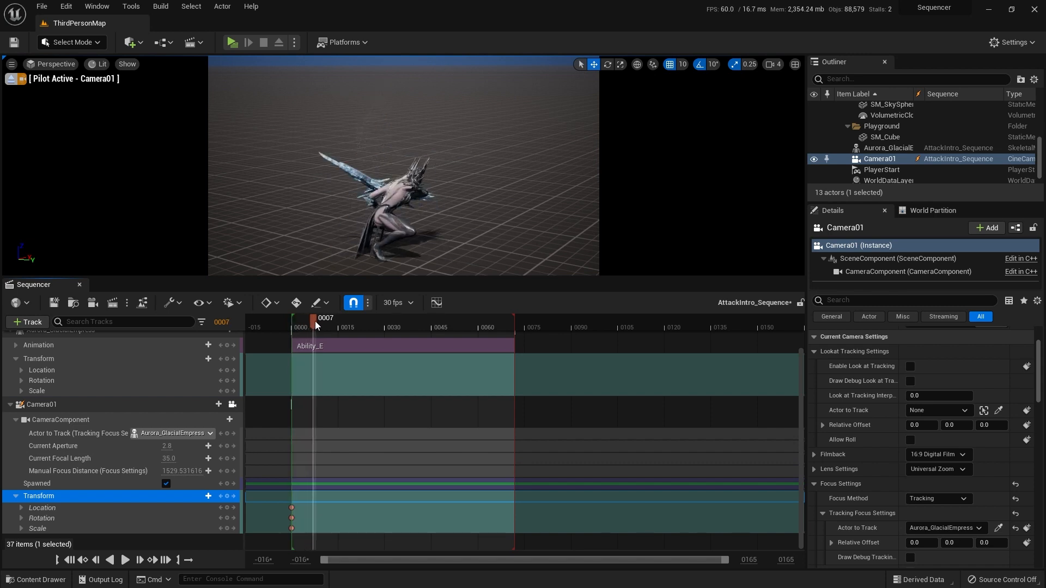
key("w")
right_click_drag(404, 256, 452, 232)
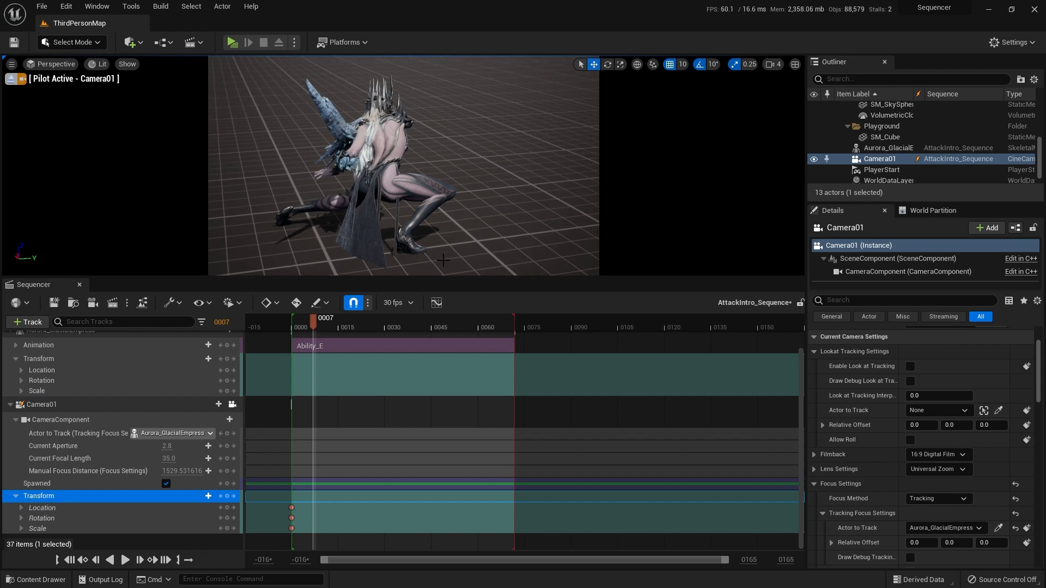
right_click_drag(499, 201, 507, 150)
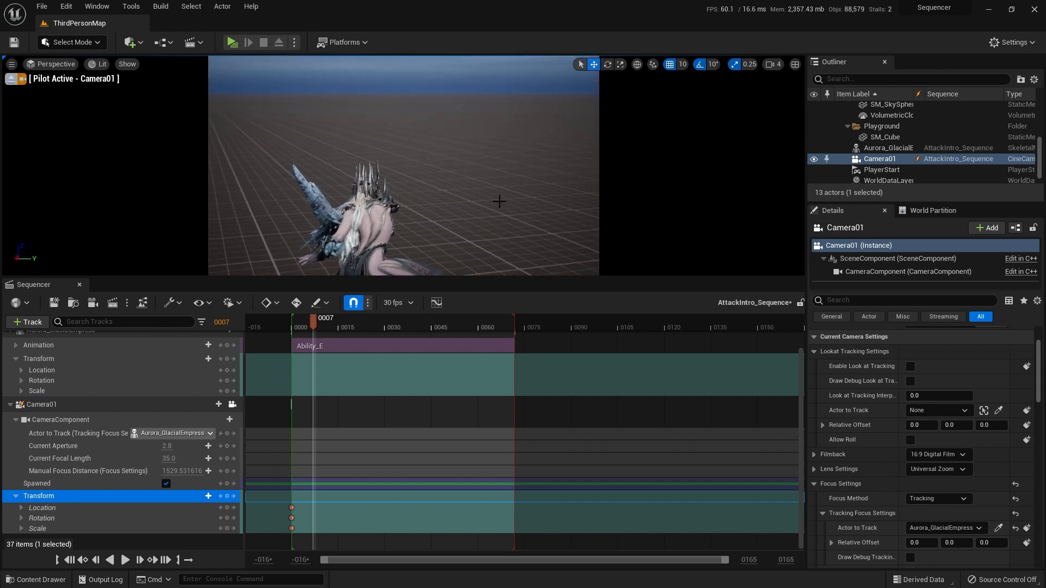
right_click_drag(495, 201, 498, 256)
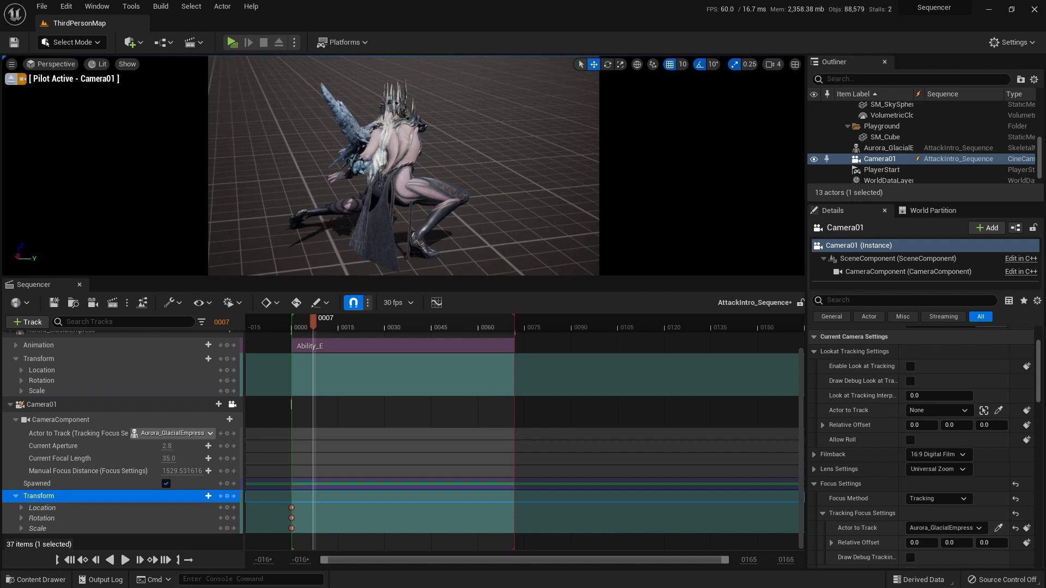
right_click(494, 221)
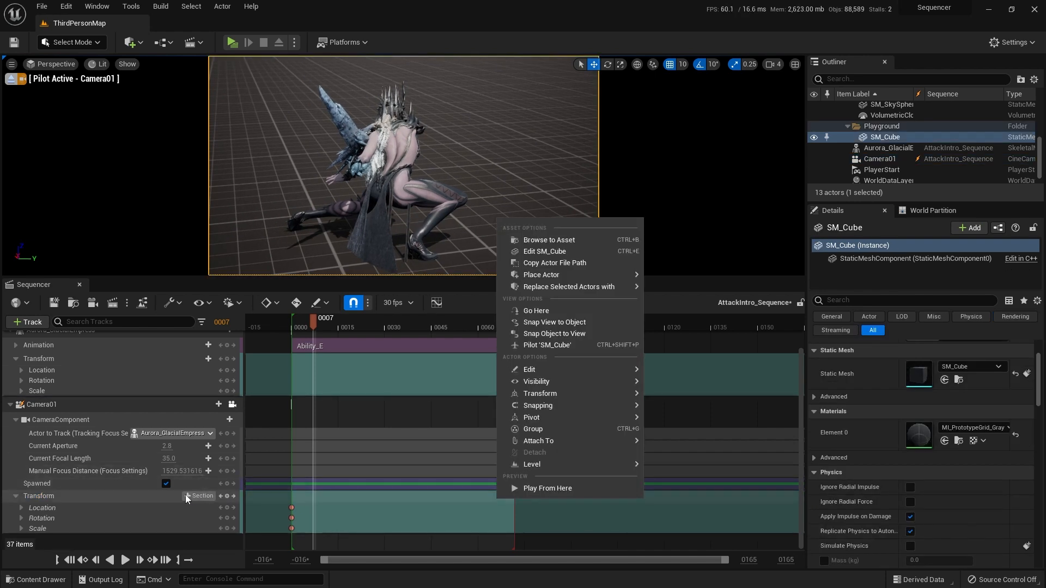
left_click(90, 498)
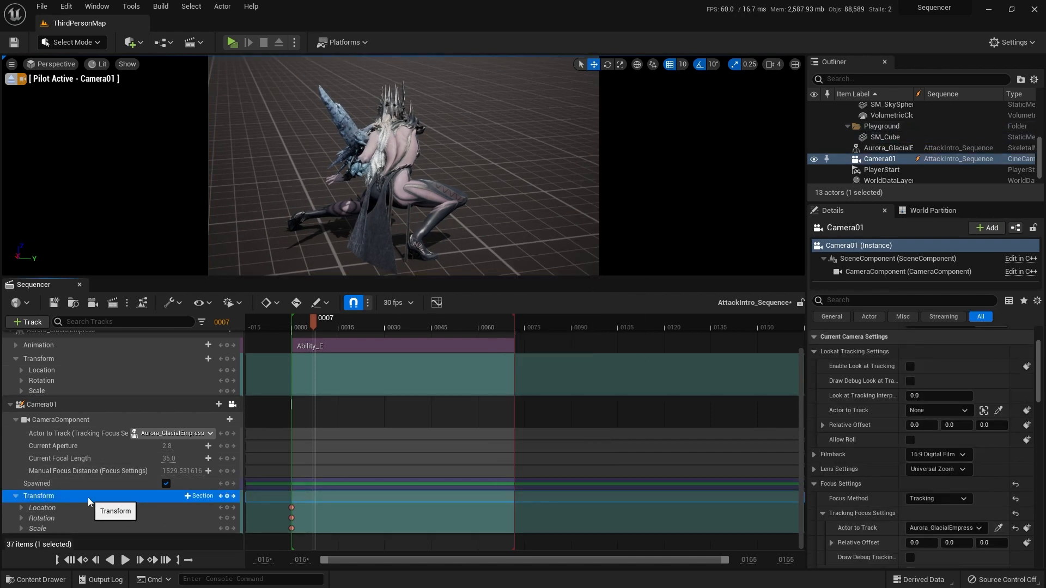
key("Return")
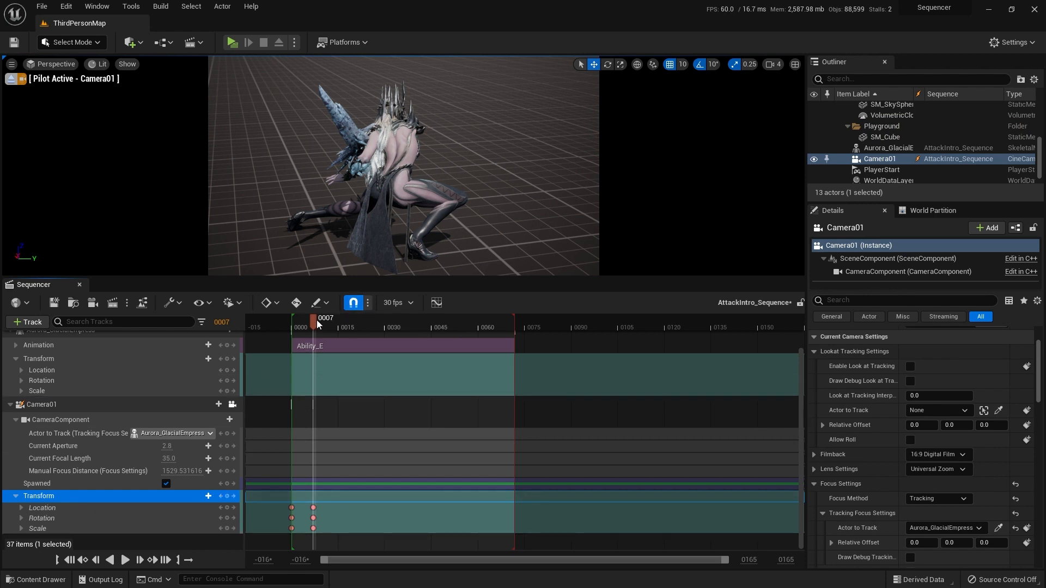
Step: At frame 30, swing Camera01 around to a new angle on Aurora_GlacialEmpress and key its Transform
left_click_drag(316, 319, 386, 319)
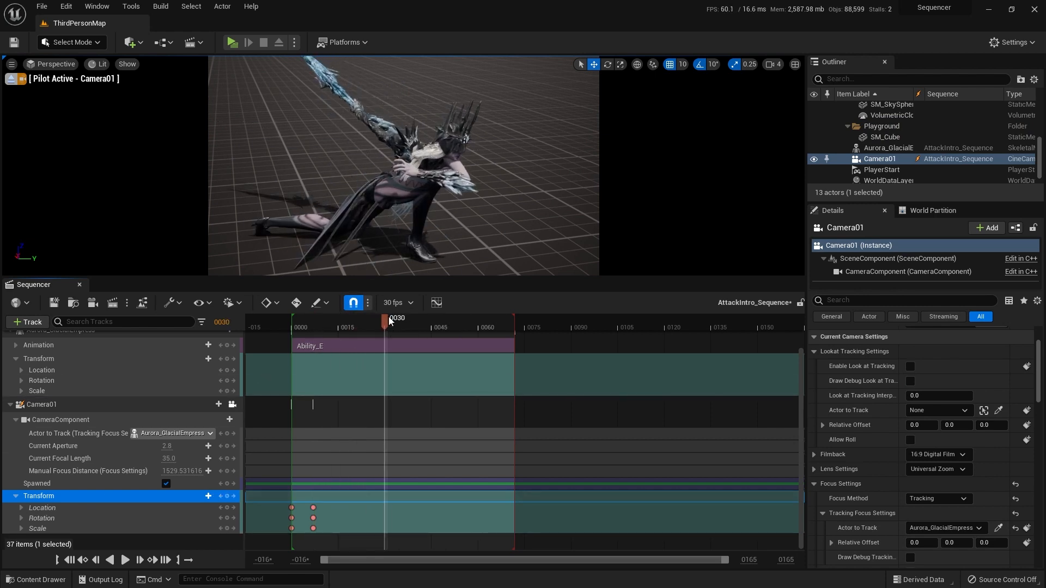
right_click_drag(418, 218, 509, 201)
right_click(507, 227)
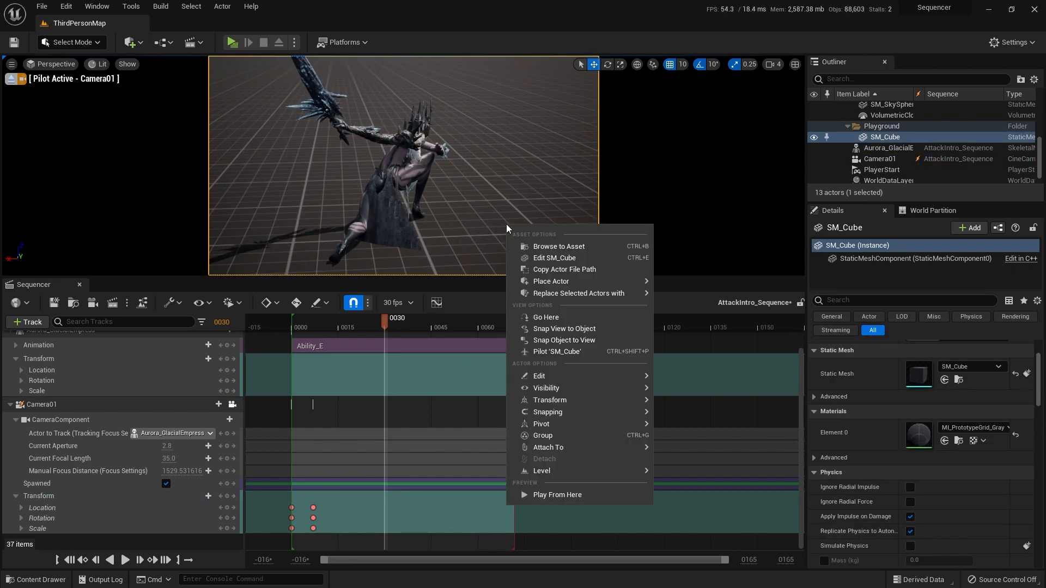
left_click(88, 498)
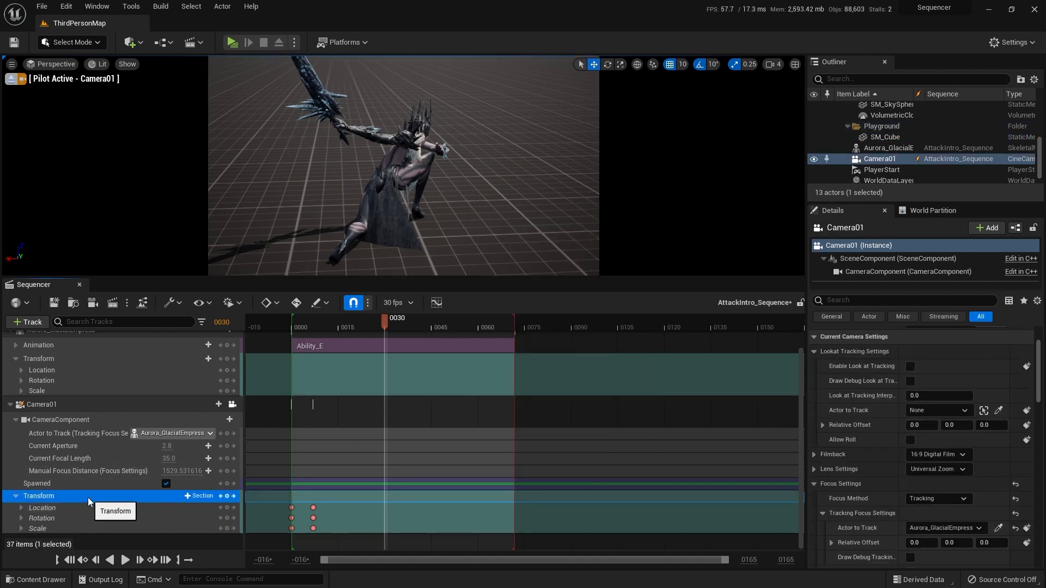
key("Return")
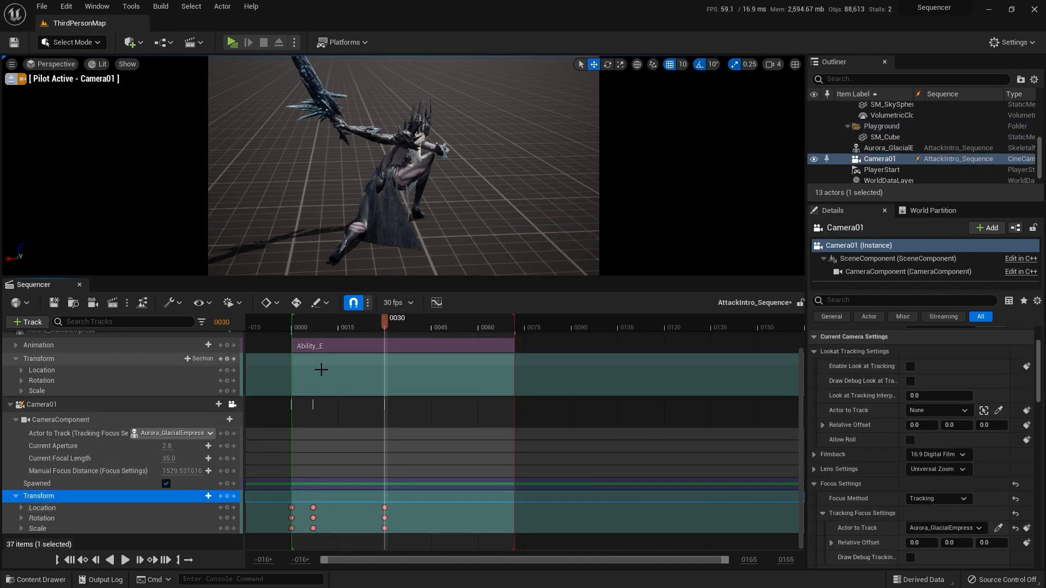
Step: Play the sequence from frame 0 several times to review the camera movement through the keyframes at frames 7 and 30
left_click(69, 560)
left_click(125, 560)
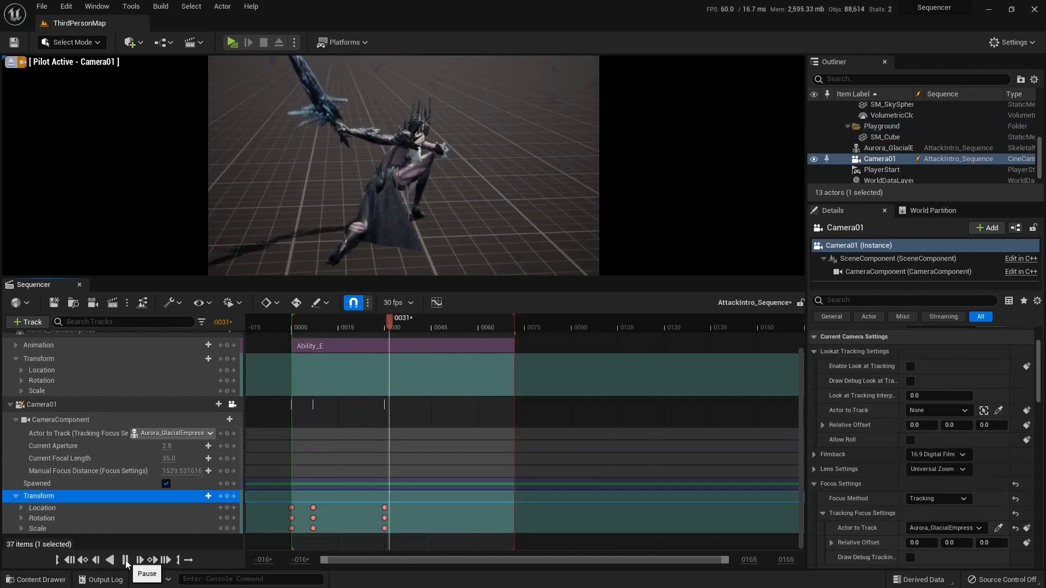
left_click(126, 564)
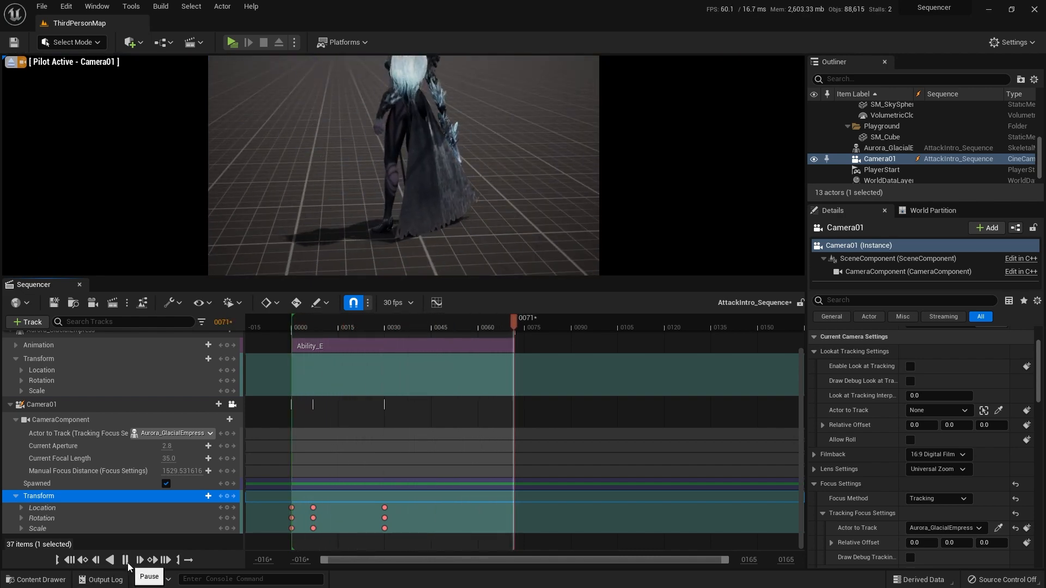
left_click(127, 566)
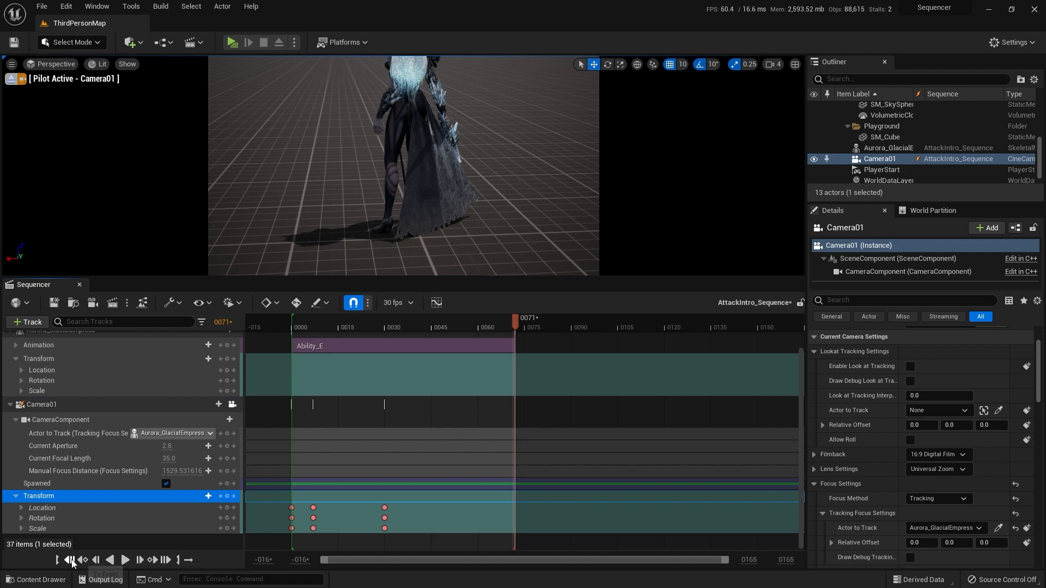
left_click(69, 560)
left_click(128, 560)
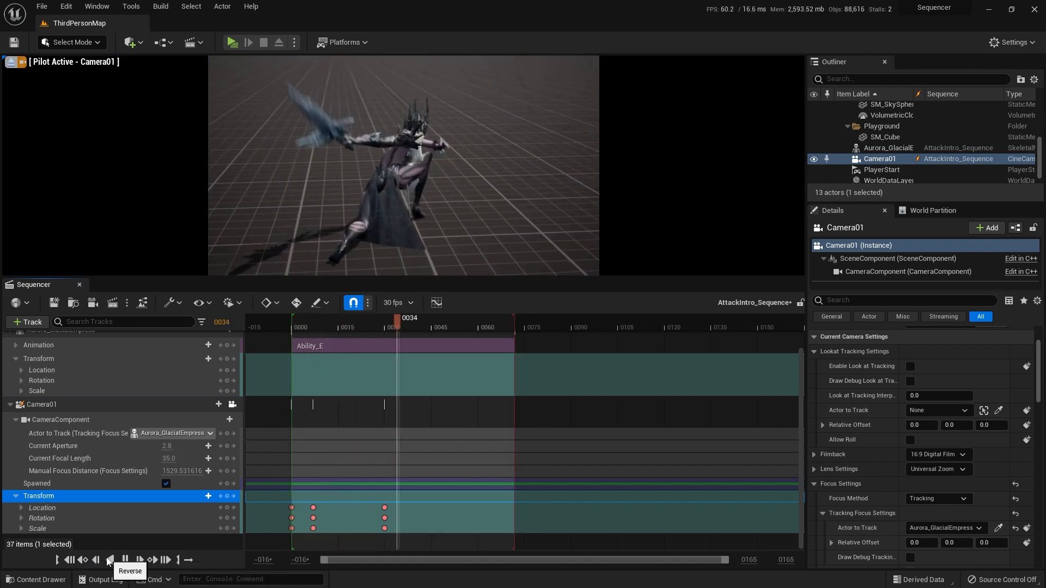
left_click(129, 561)
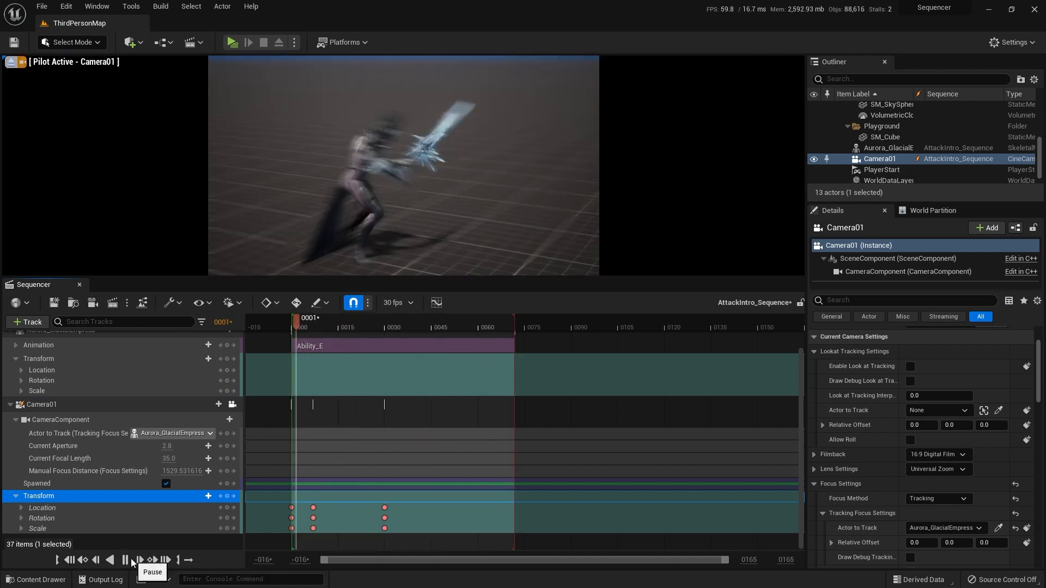
left_click(84, 562)
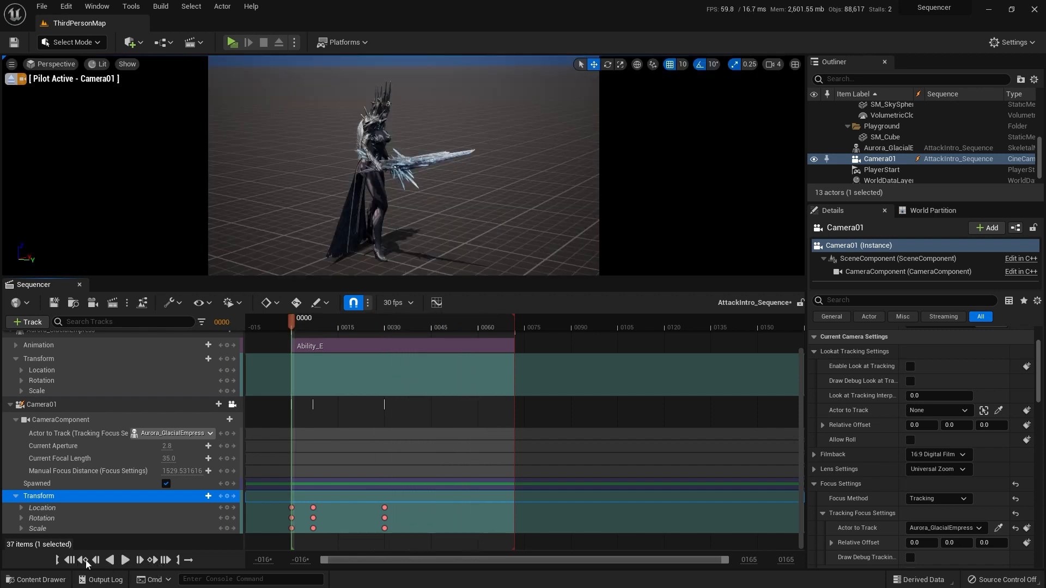
left_click(124, 561)
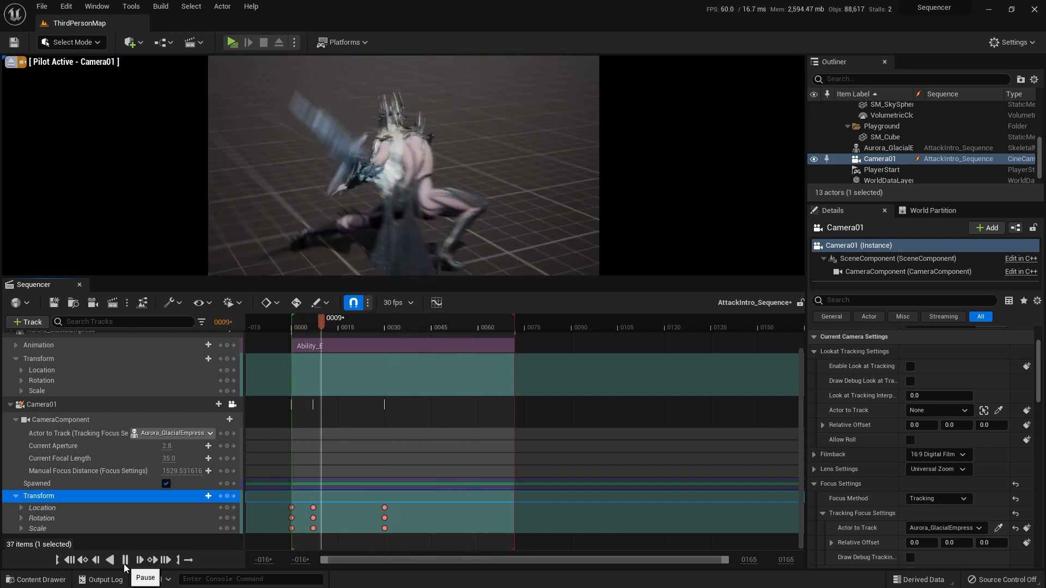
Step: Add a Time Dilation track to the sequence and key its value at 0.1 on frame 0
left_click(70, 561)
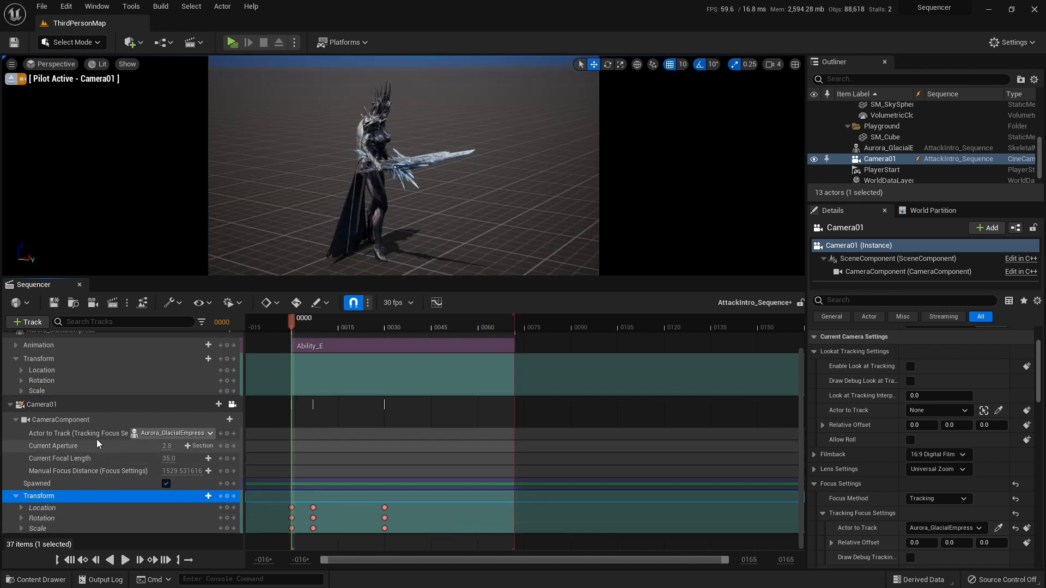
scroll(97, 439, "up", 3)
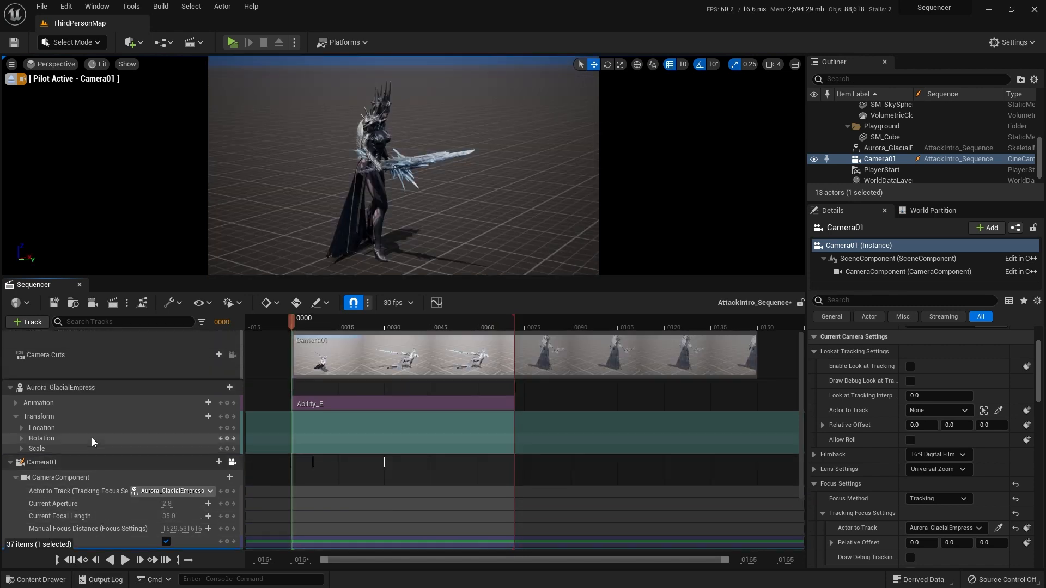
left_click(32, 323)
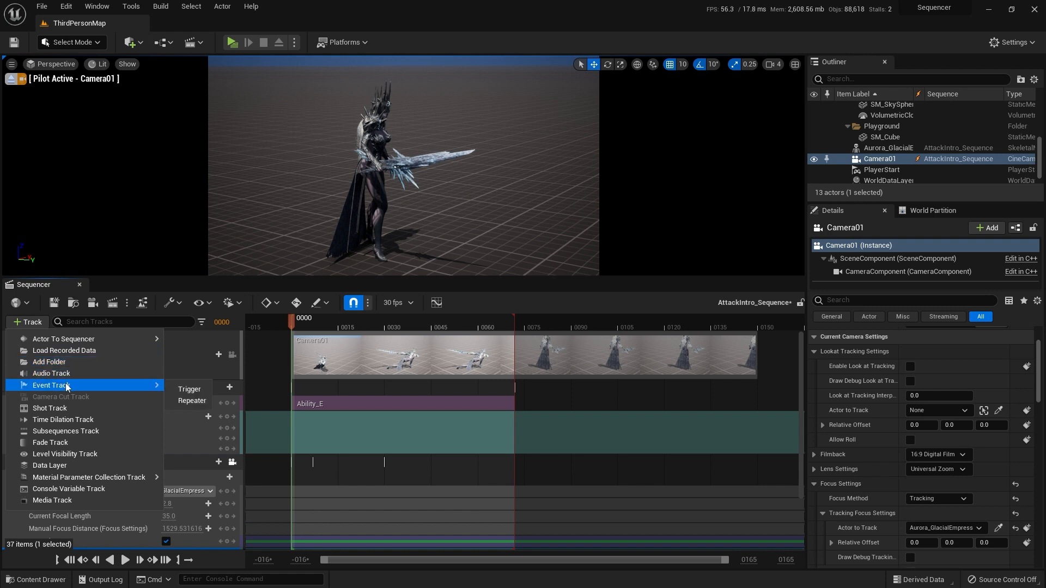
left_click(54, 420)
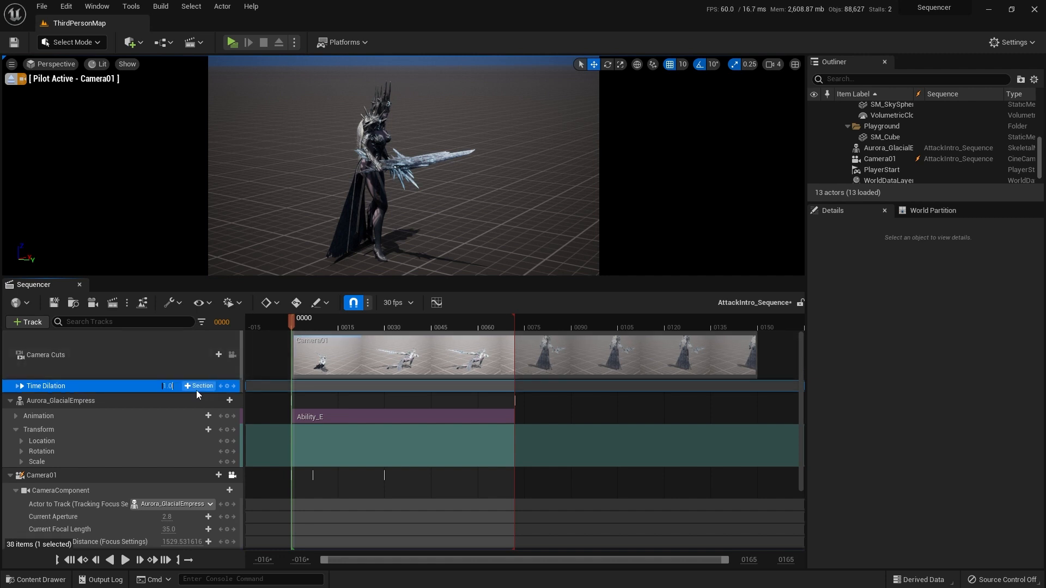
left_click(121, 383)
key("Return")
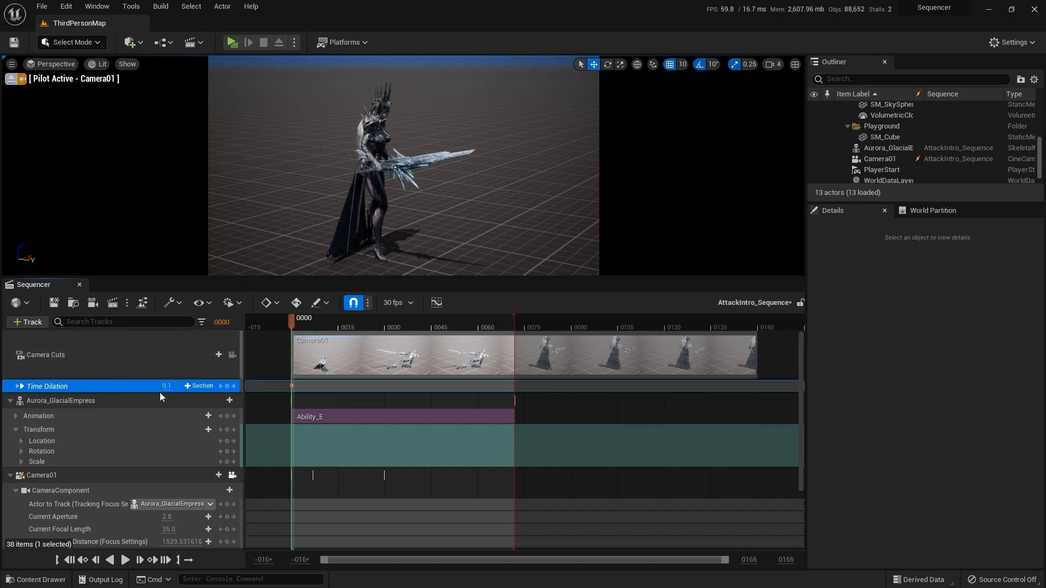
Step: Play the sequence from frame 0 to review the slowed-down attack and camera movement
left_click(125, 560)
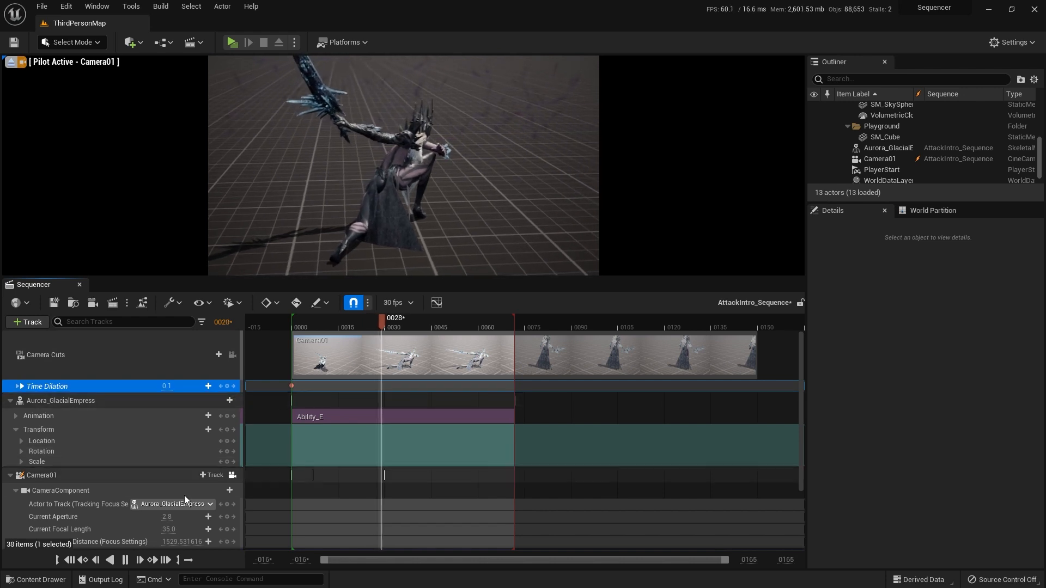
left_click(70, 561)
left_click(125, 560)
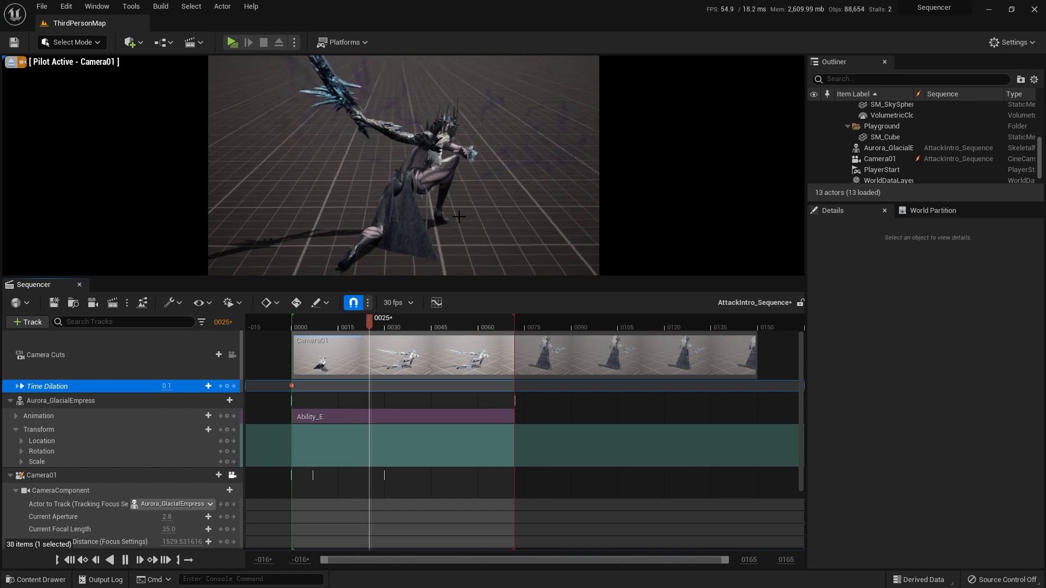
Step: At frame 14, pull Camera01 back from the lunging Aurora_GlacialEmpress and key its Transform
left_click_drag(375, 320, 338, 318)
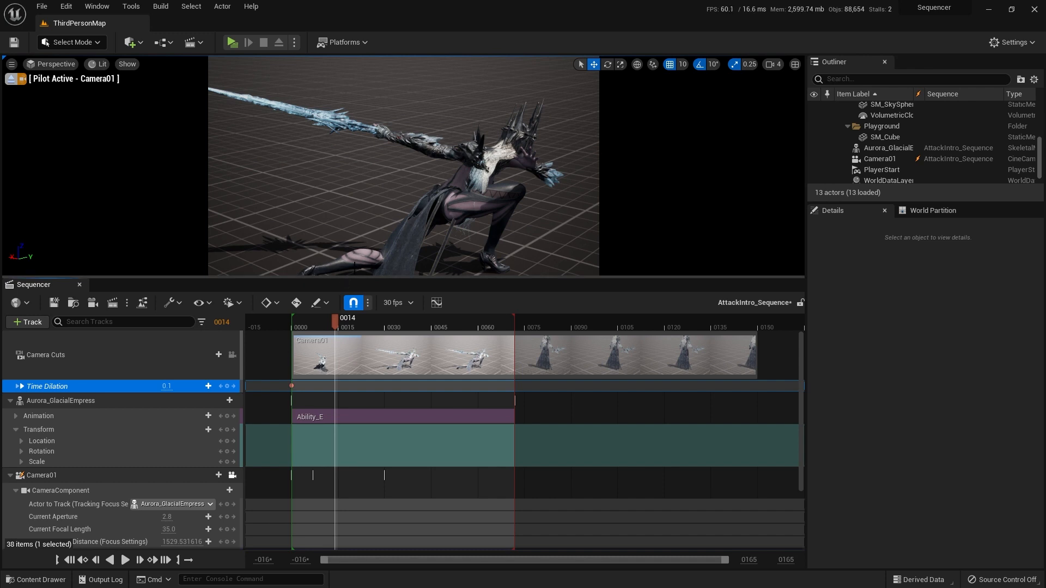
scroll(335, 466, "down", 3)
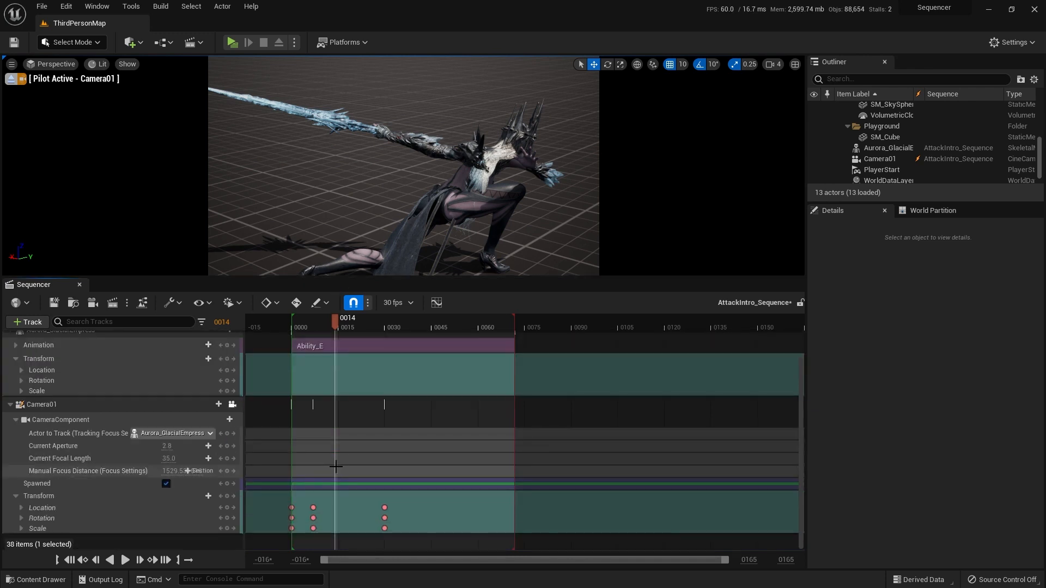
left_click(97, 497)
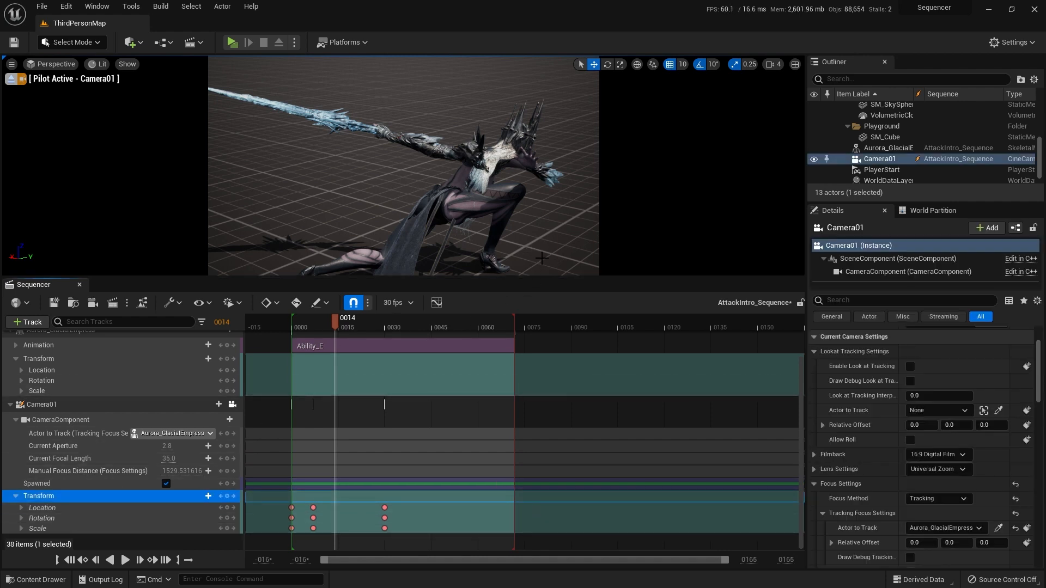
right_click_drag(403, 166, 404, 166)
key("s")
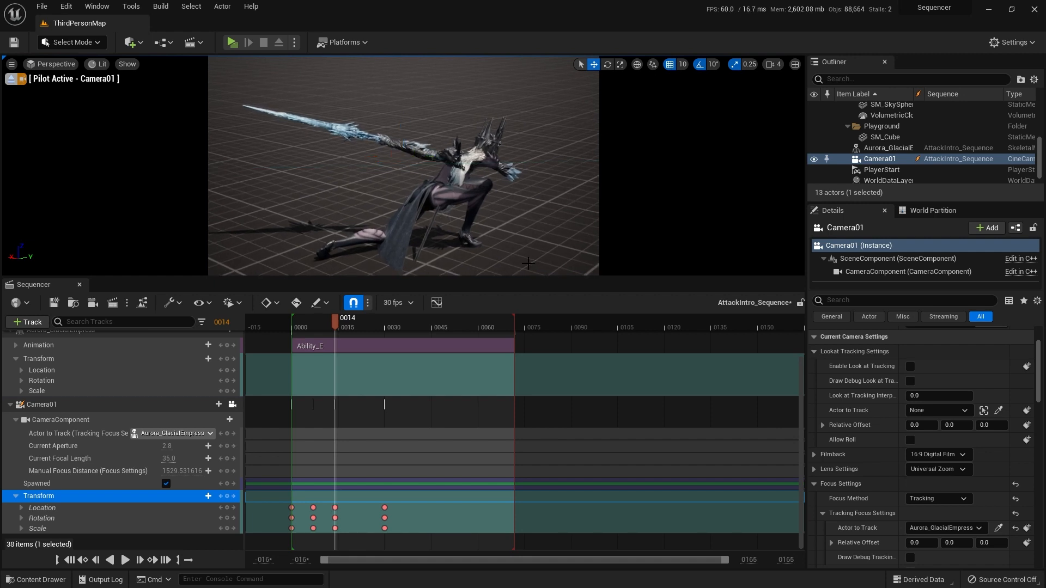
Step: Play the sequence from frame 0 to review the camera movement through the frame 14 keyframe, then return to frame 0
left_click(69, 560)
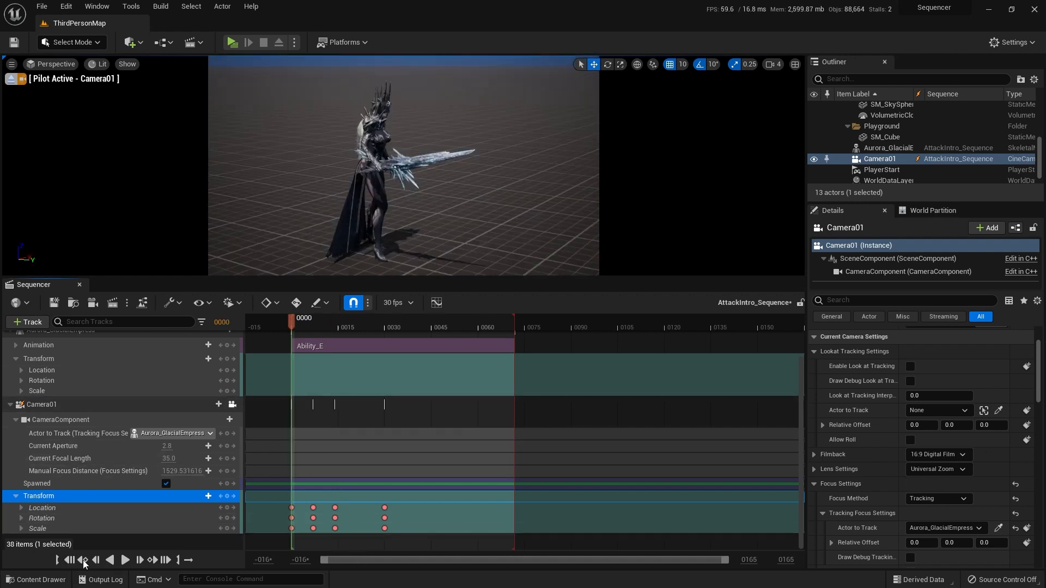
left_click(125, 560)
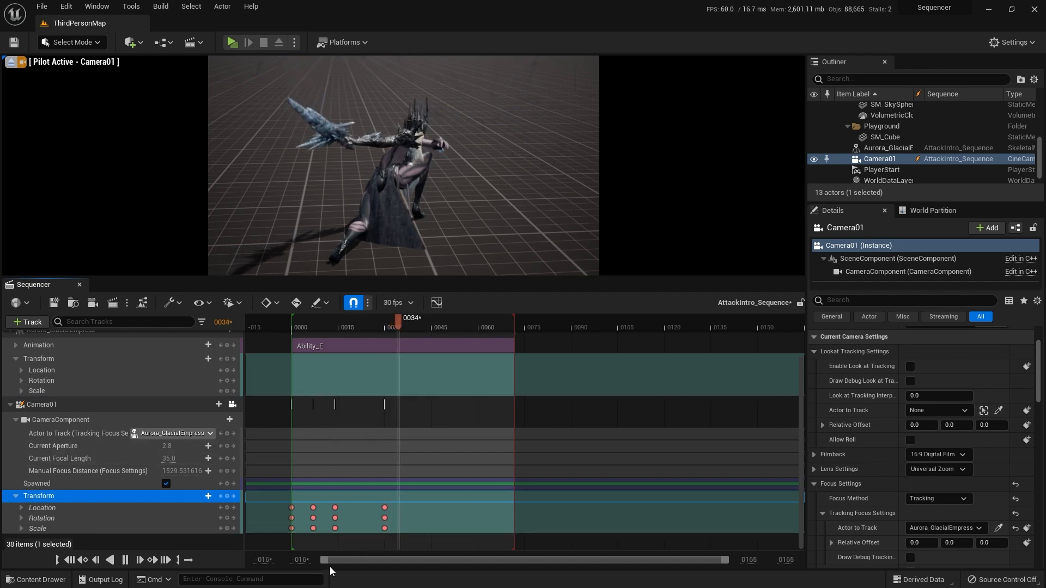
left_click(69, 560)
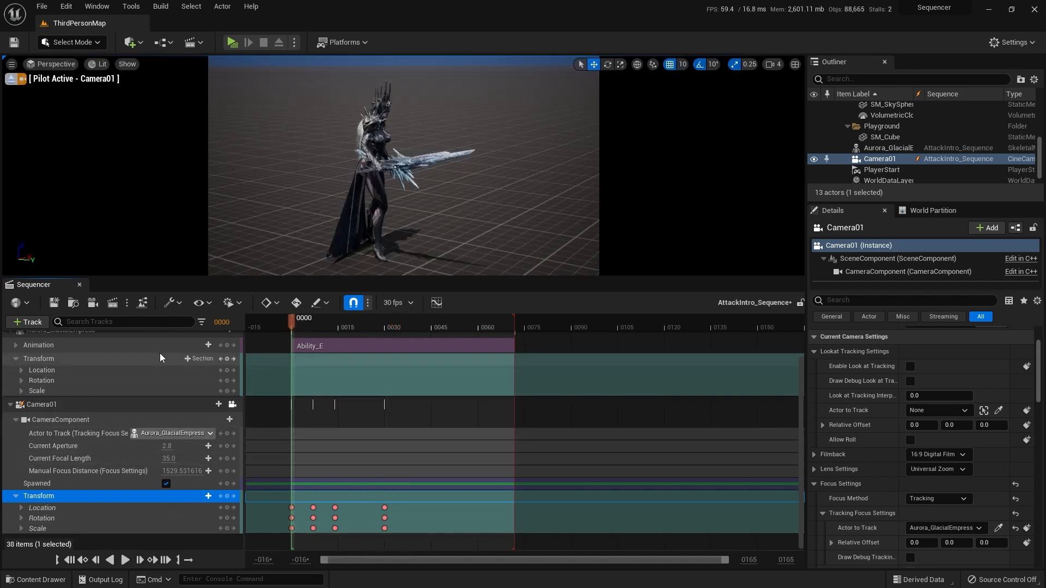
scroll(152, 381, "up", 3)
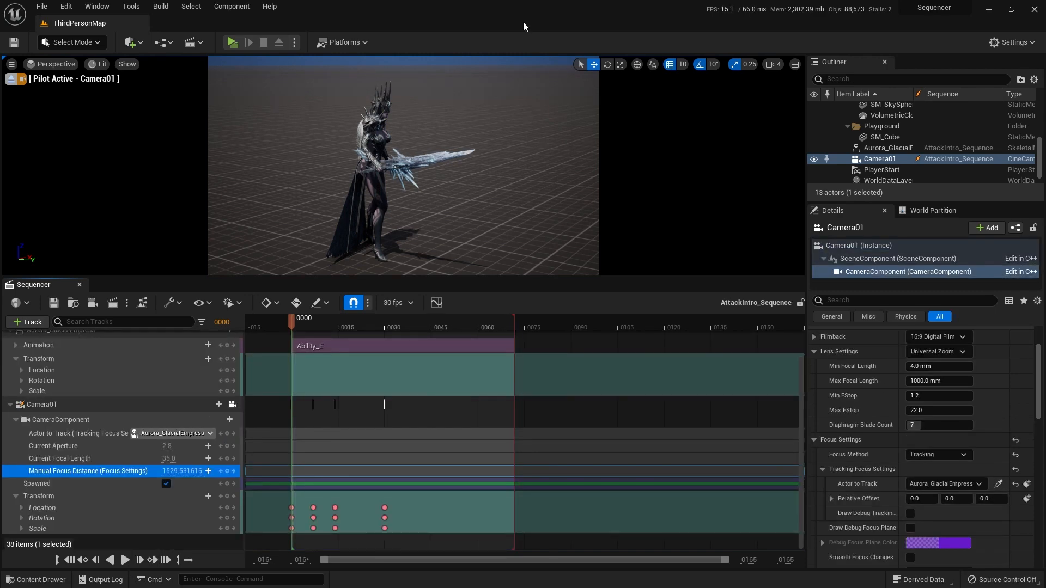
Step: Place the P_Aurora_Ultimate_InitialBlast particle effect from ParagonAurora's Ultimate FX folder in the level near Aurora_GlacialEmpress
key("ctrl+space")
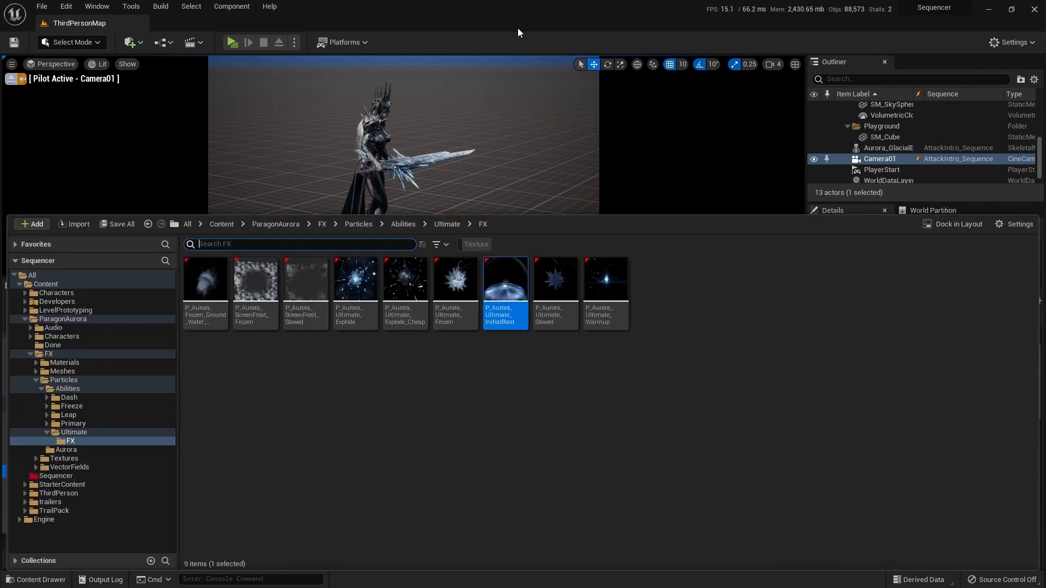
left_click(494, 422)
left_click(496, 307)
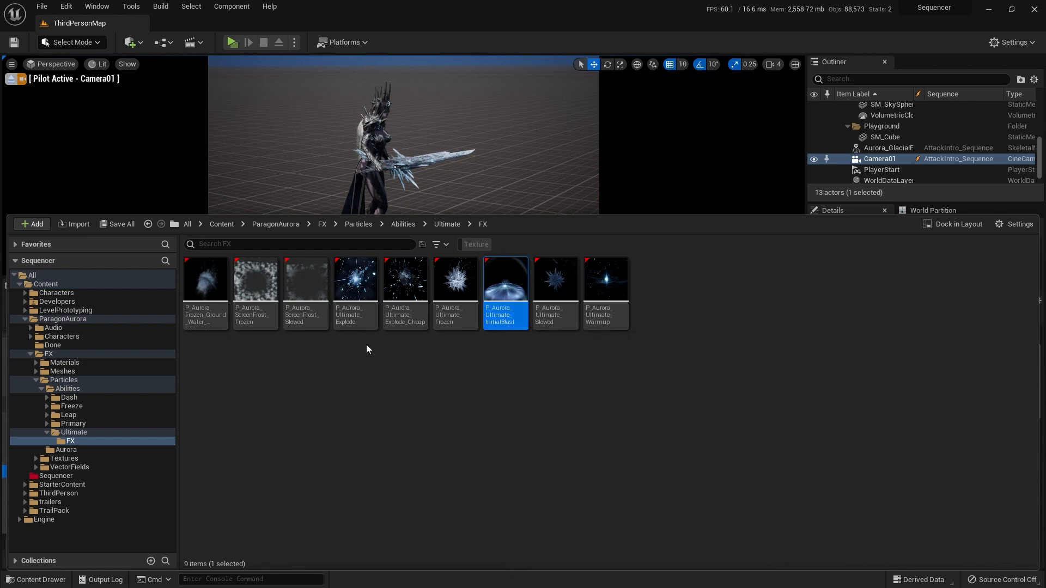
left_click(356, 319)
left_click(504, 294)
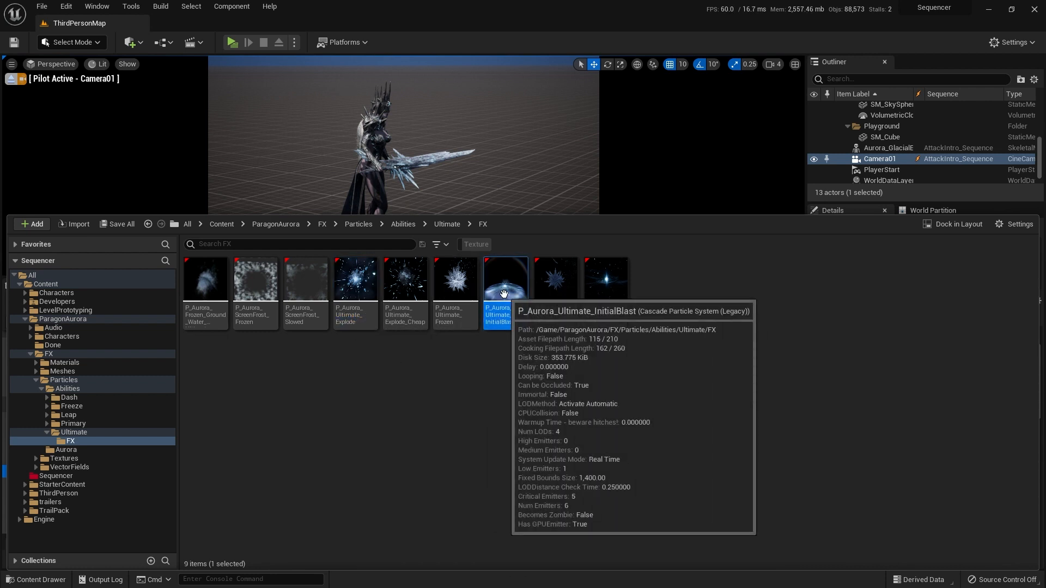
left_click_drag(504, 294, 533, 170)
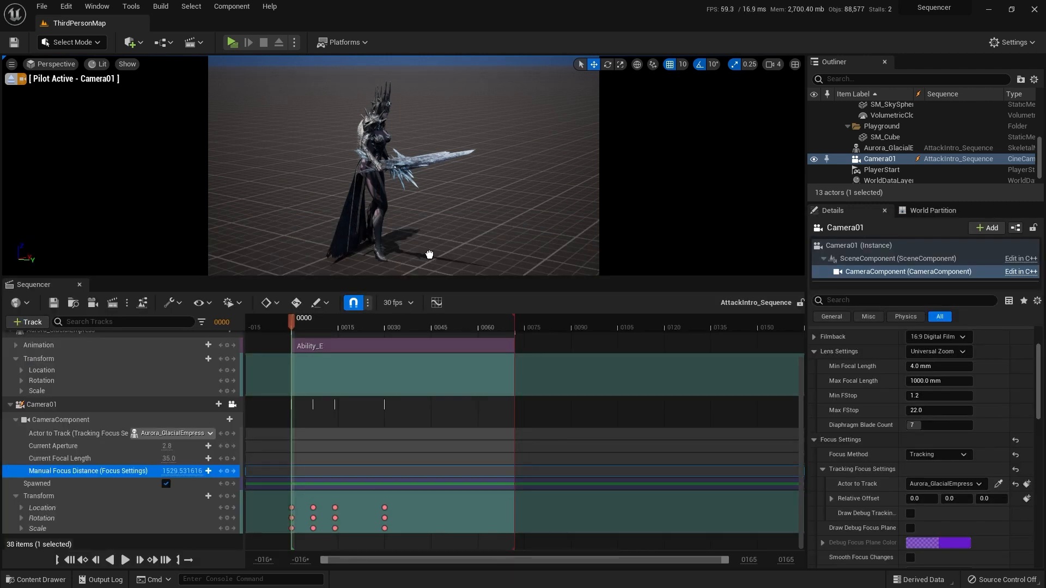
left_click_drag(414, 267, 414, 266)
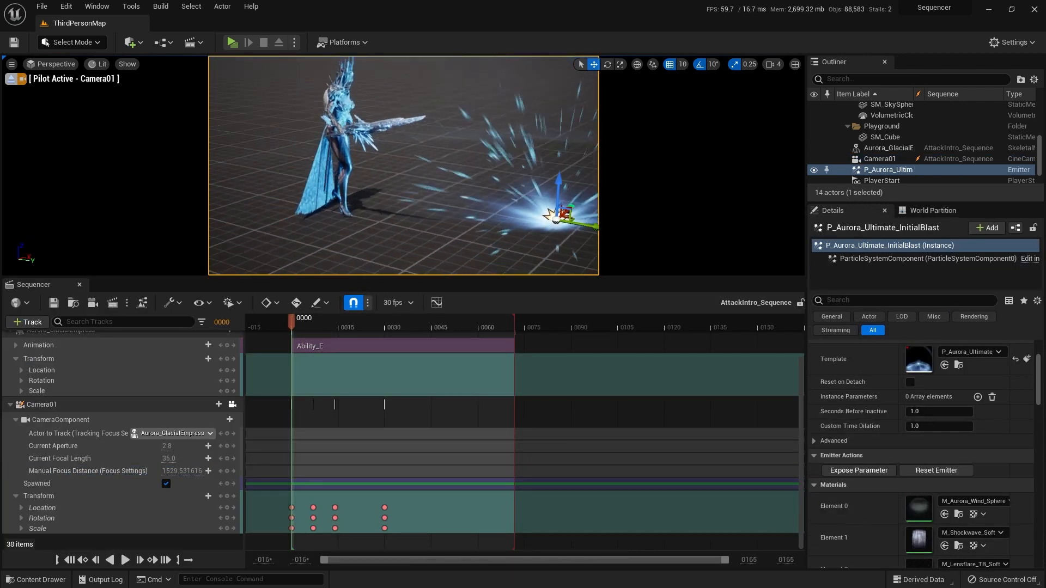
Step: Move the P_Aurora_Ultimate_InitialBlast emitter across the floor to Aurora_GlacialEmpress's feet
right_click_drag(414, 267, 266, 269)
left_click_drag(394, 213, 575, 155)
right_click_drag(512, 159, 667, 163)
left_click_drag(498, 194, 486, 193)
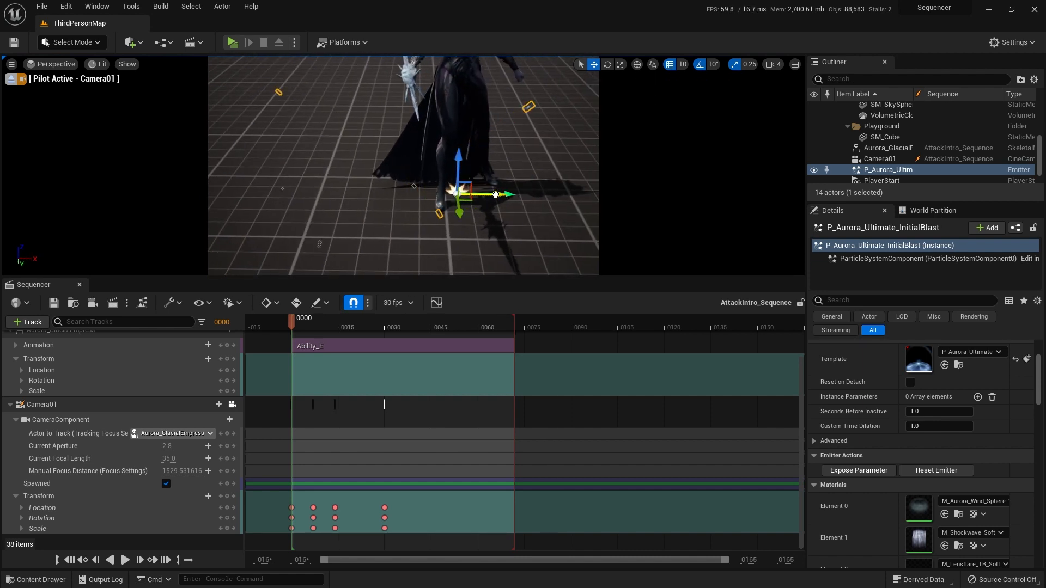
Step: Add the P_Aurora_Ultimate_InitialBlast actor to the sequence and convert it to a spawnable
left_click(28, 322)
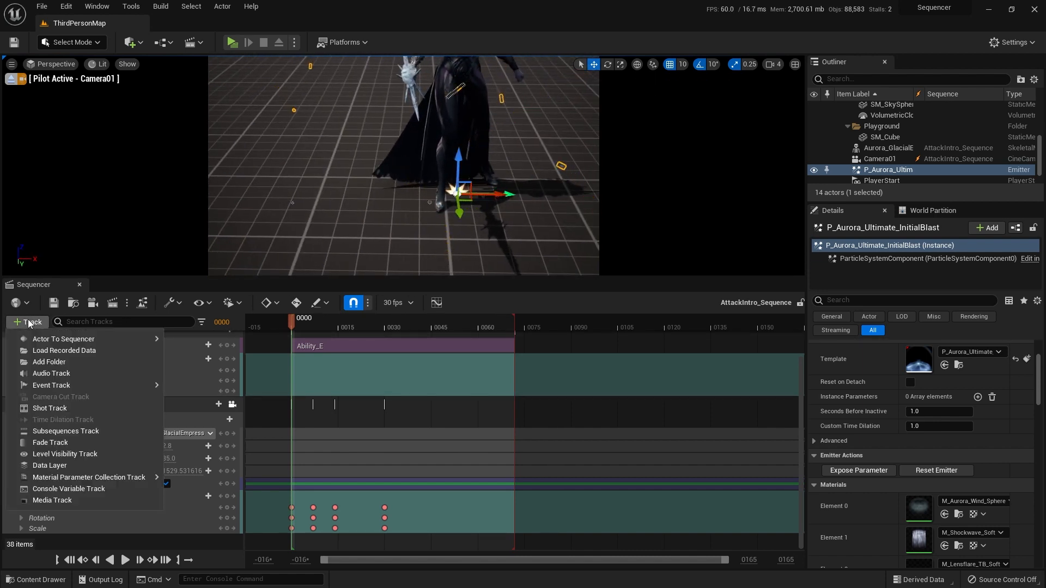
mouse_move(46, 341)
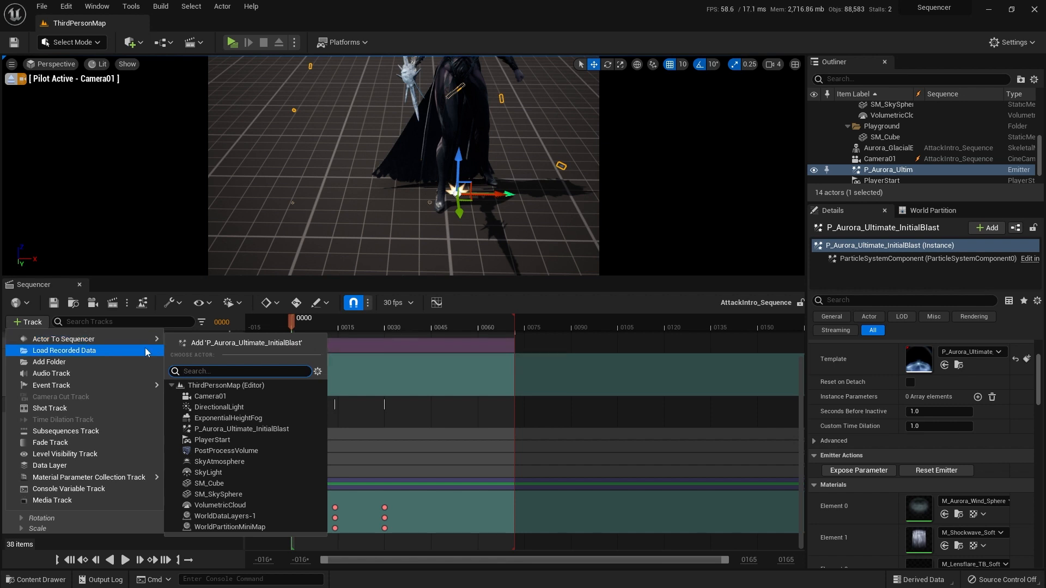
left_click(249, 430)
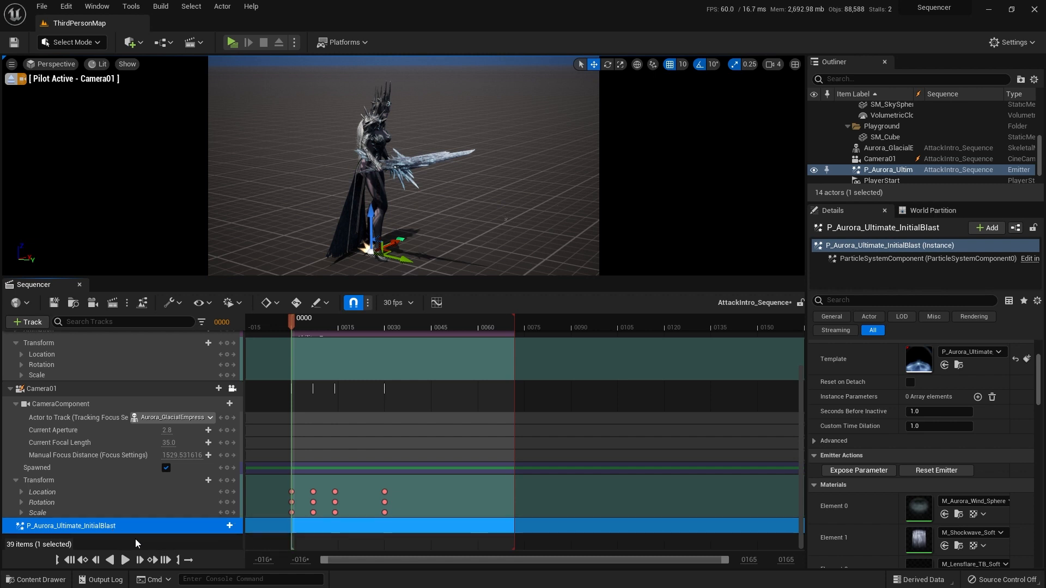
right_click(101, 529)
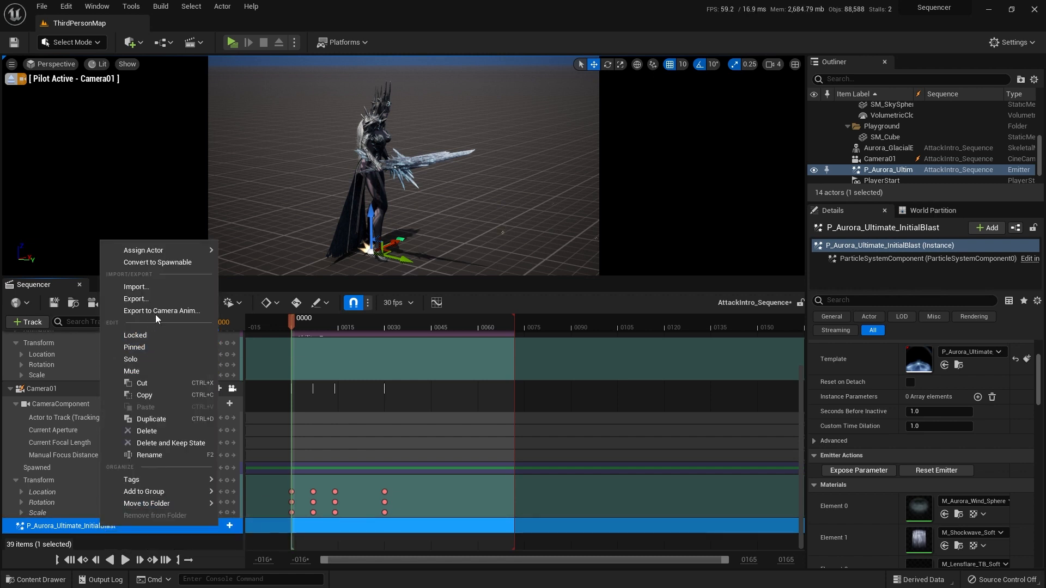
left_click(155, 263)
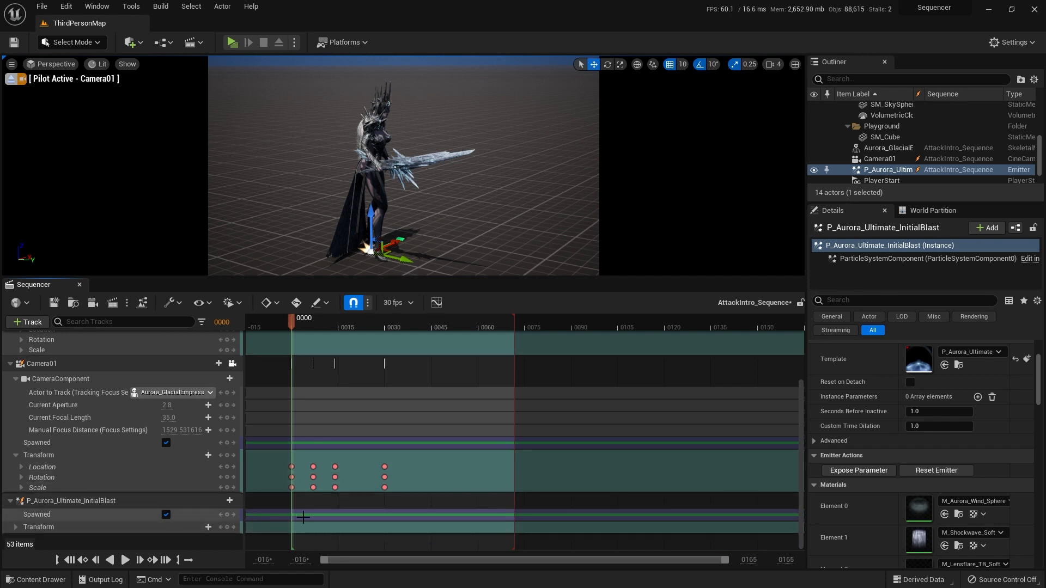
Step: Turn off Spawned for P_Aurora_Ultimate_InitialBlast and key that state at frame 0
left_click(104, 515)
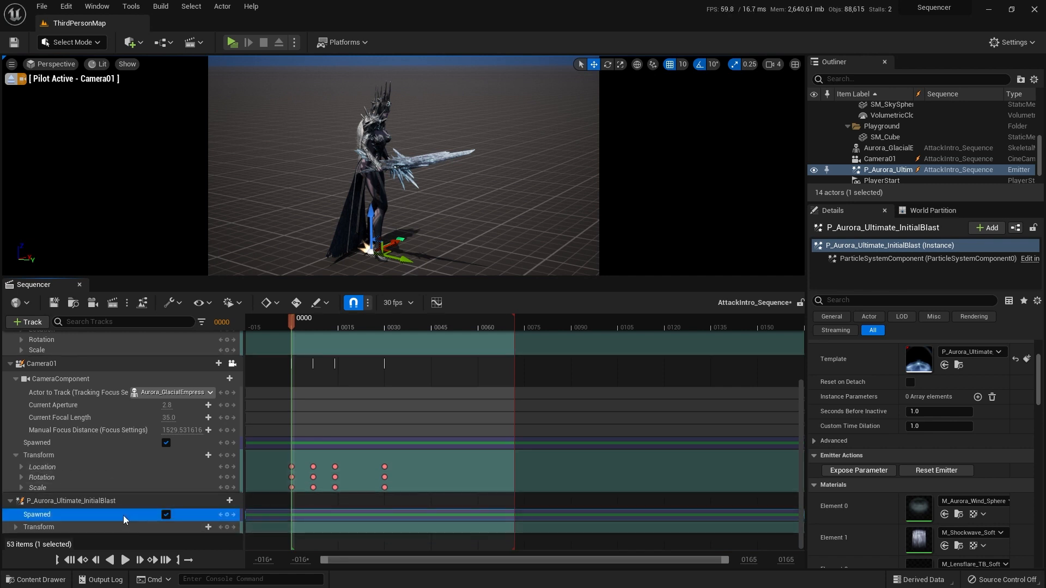
left_click(167, 516)
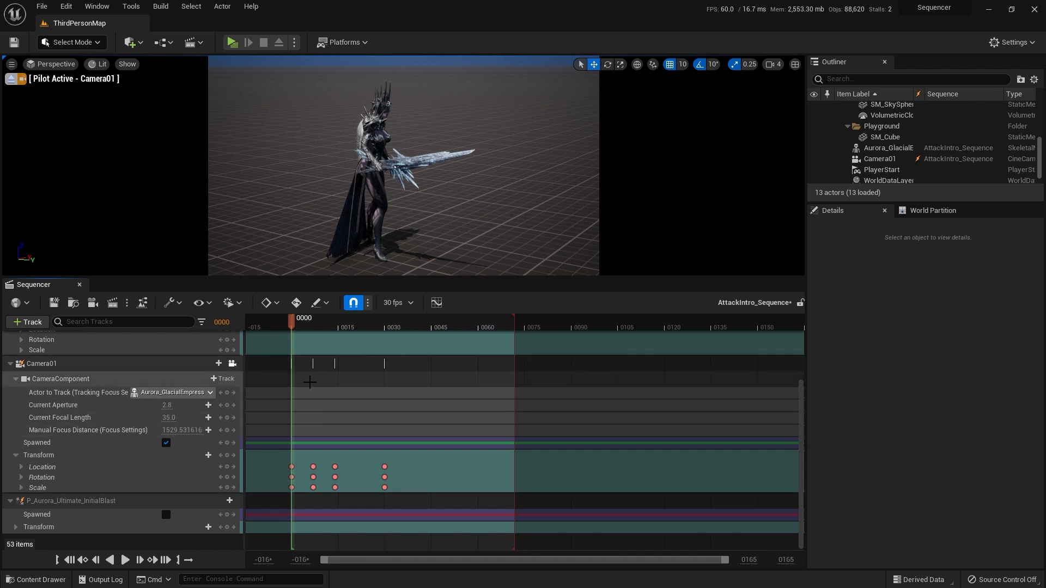
left_click(76, 518)
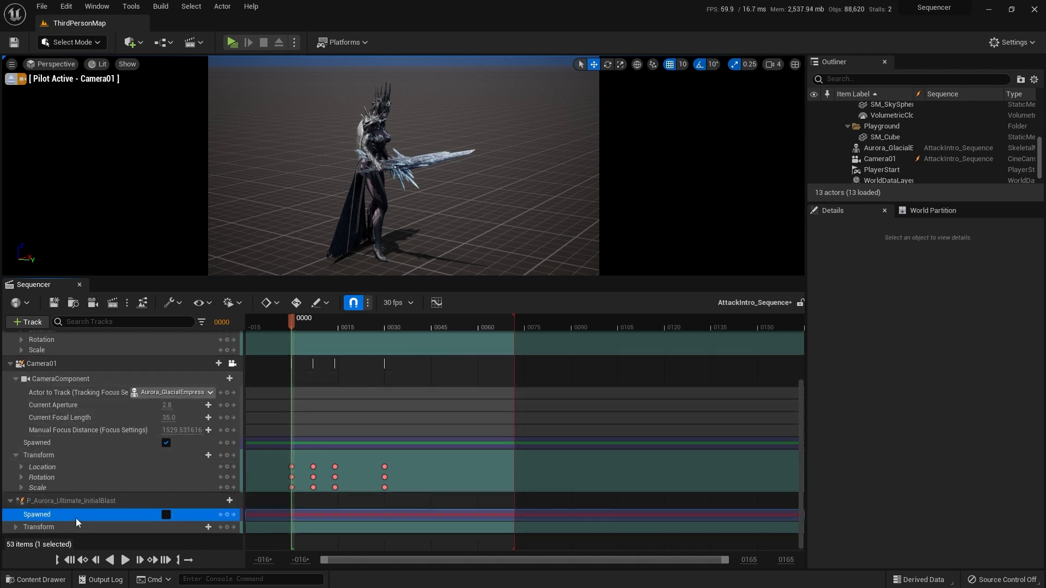
key("Return")
Step: At frame 3, turn on Spawned for P_Aurora_Ultimate_InitialBlast with a keyframe
left_click_drag(294, 327, 304, 328)
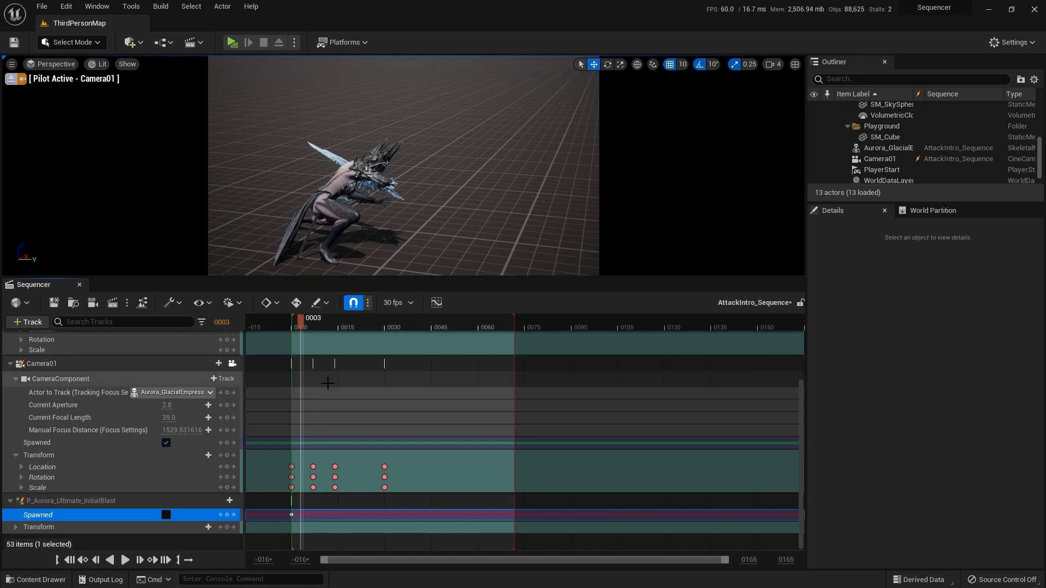
scroll(383, 329, "up", 5)
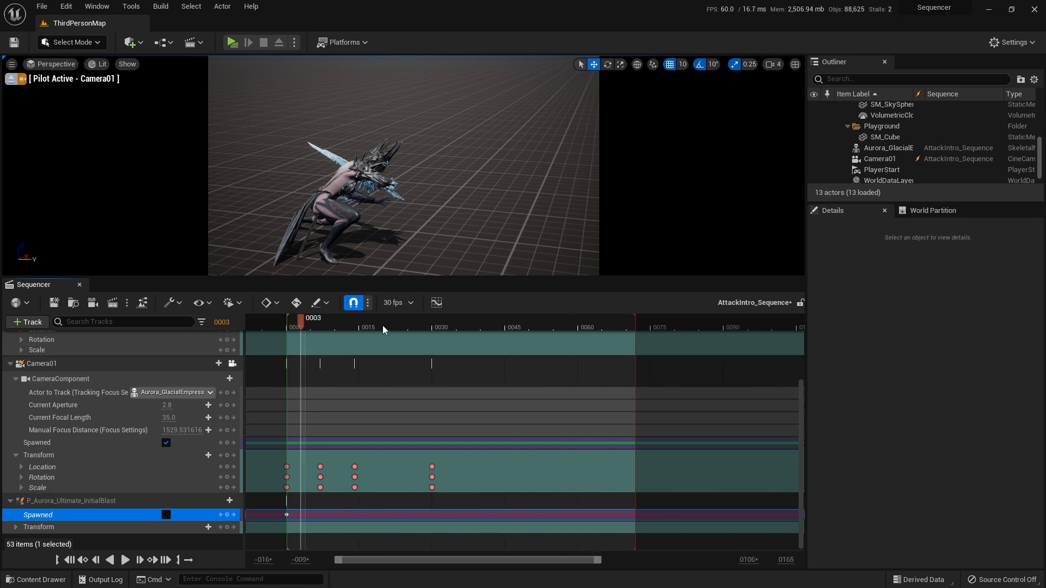
scroll(381, 391, "down", 1, "ctrl")
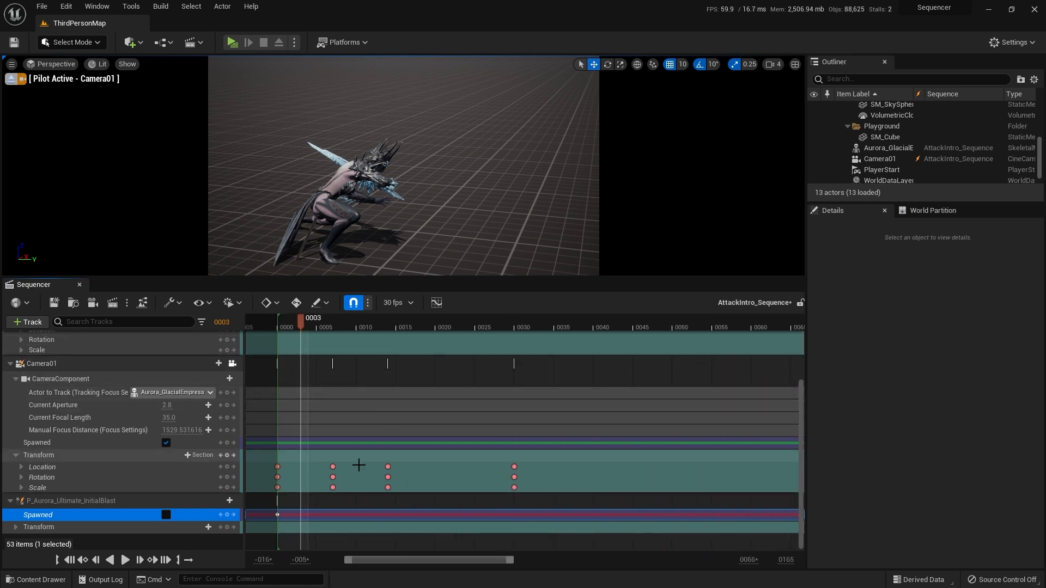
left_click_drag(382, 564, 374, 563)
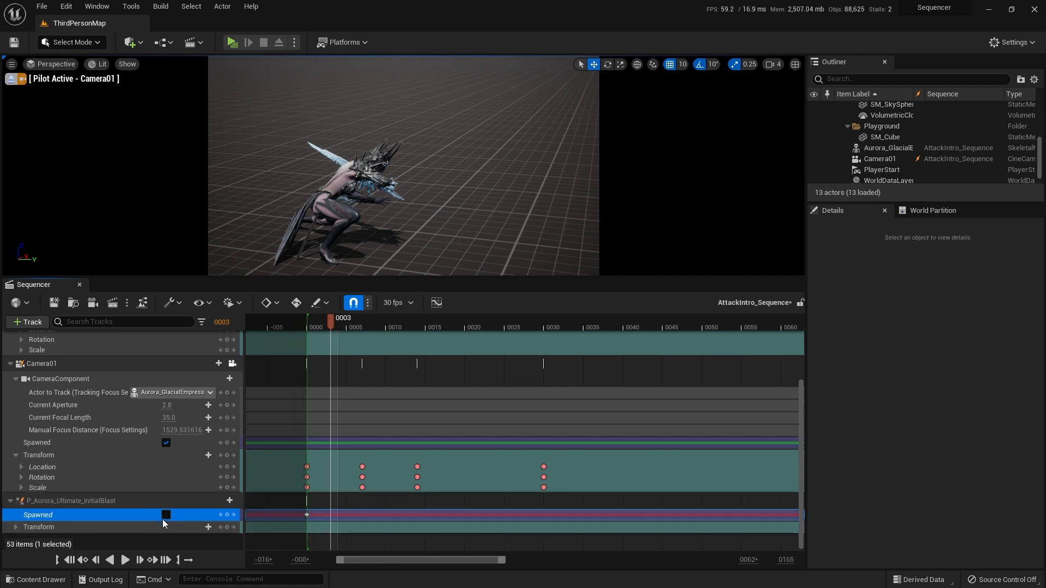
left_click(166, 515)
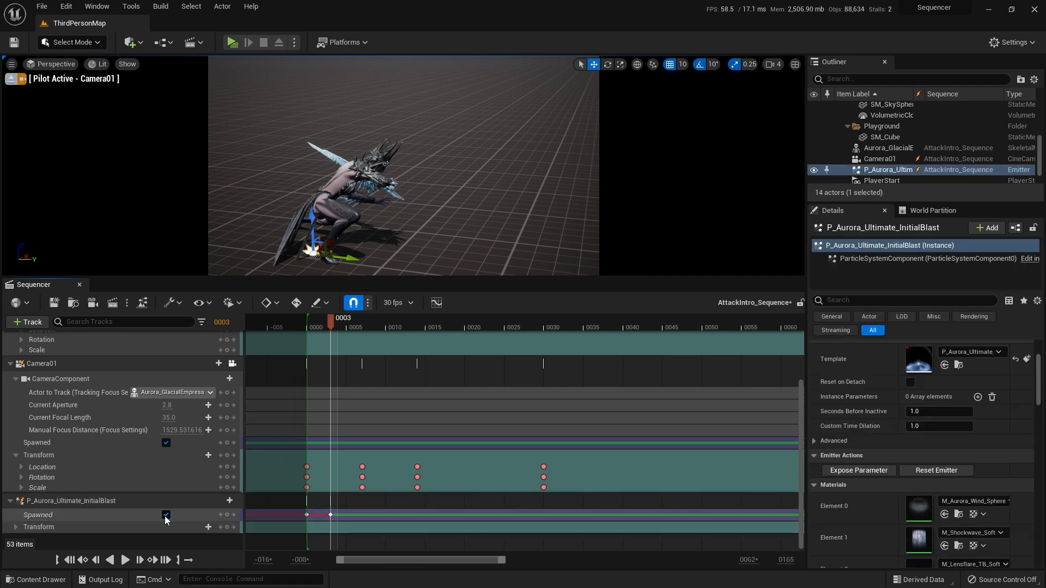
Step: Play the sequence from frame 0 twice to check when the P_Aurora_Ultimate_InitialBlast emitter spawns, and return to the start
left_click(74, 561)
left_click(126, 566)
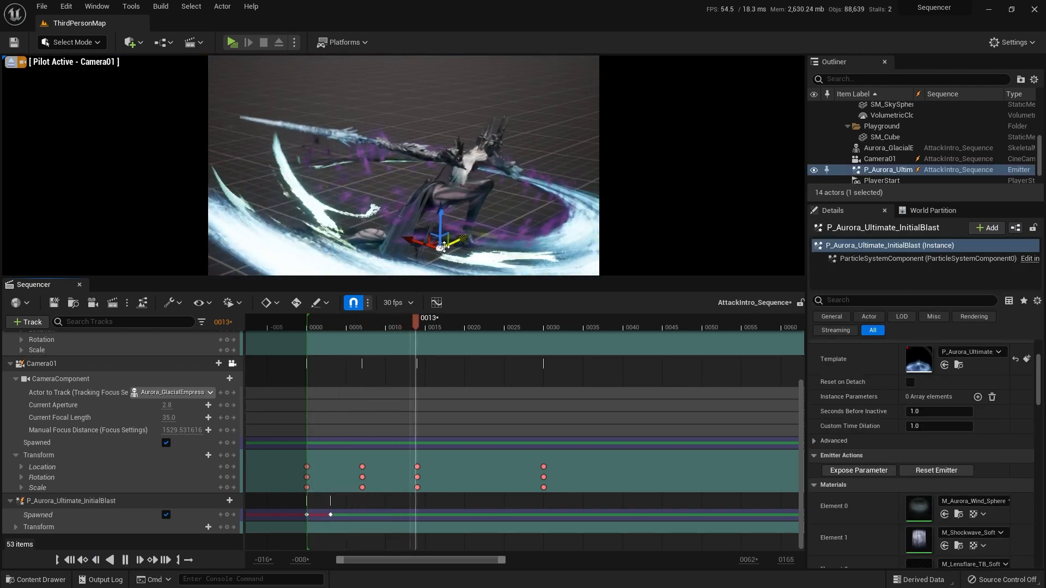
left_click(69, 560)
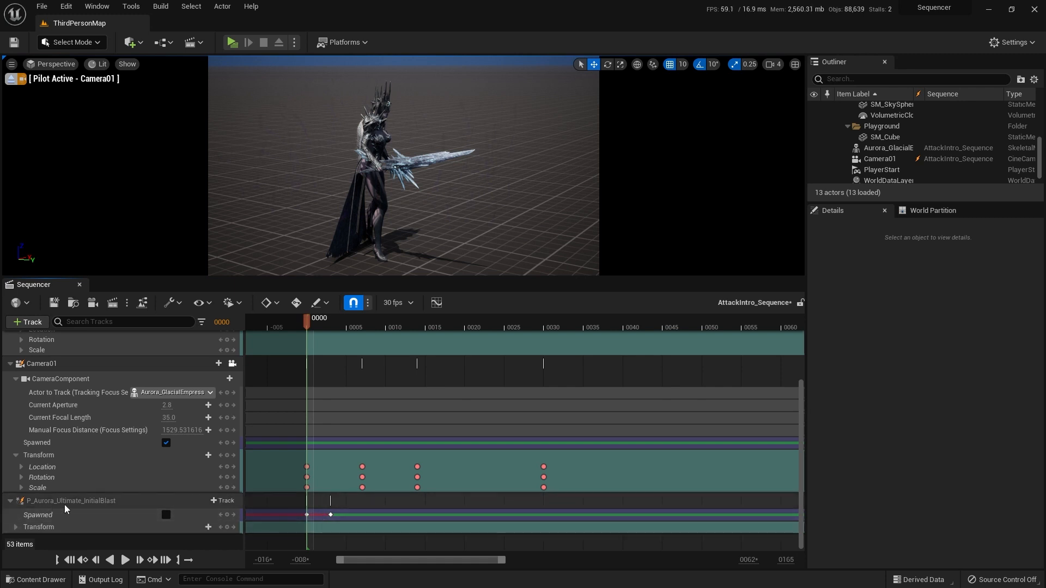
left_click(125, 560)
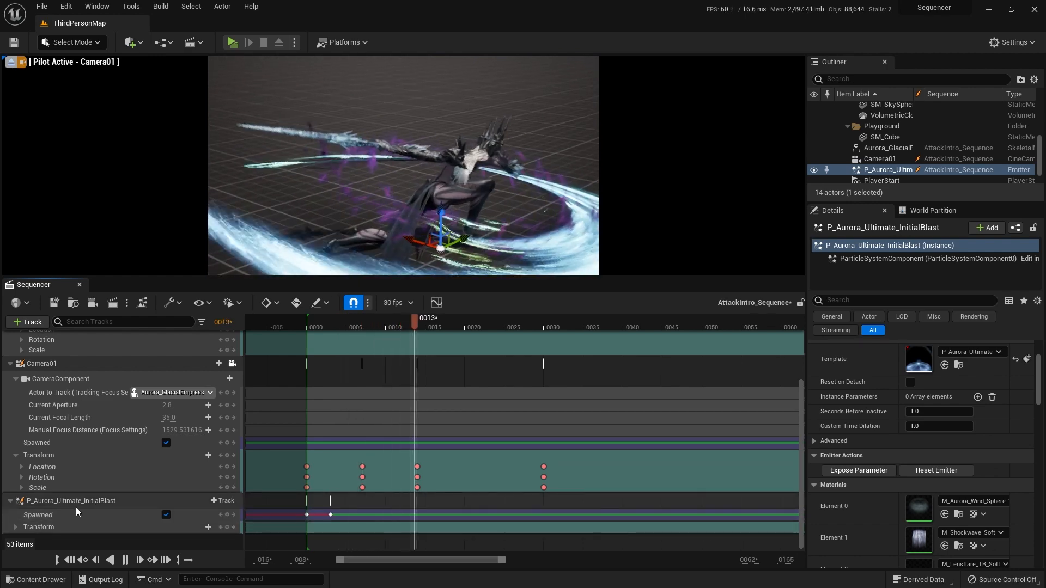
left_click(70, 560)
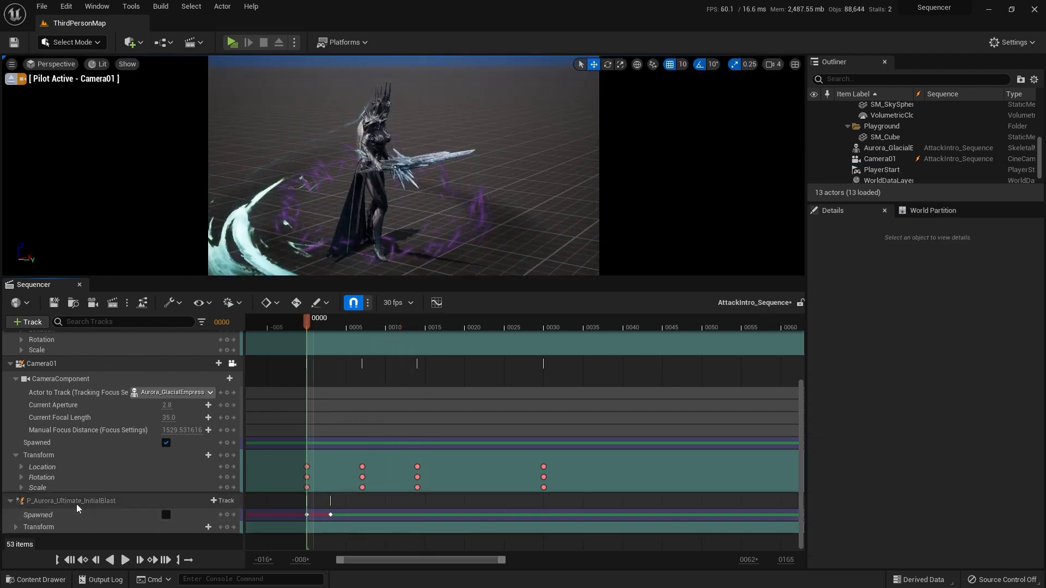
Step: Add an FX System Toggle Track to P_Aurora_Ultimate_InitialBlast
left_click(222, 501)
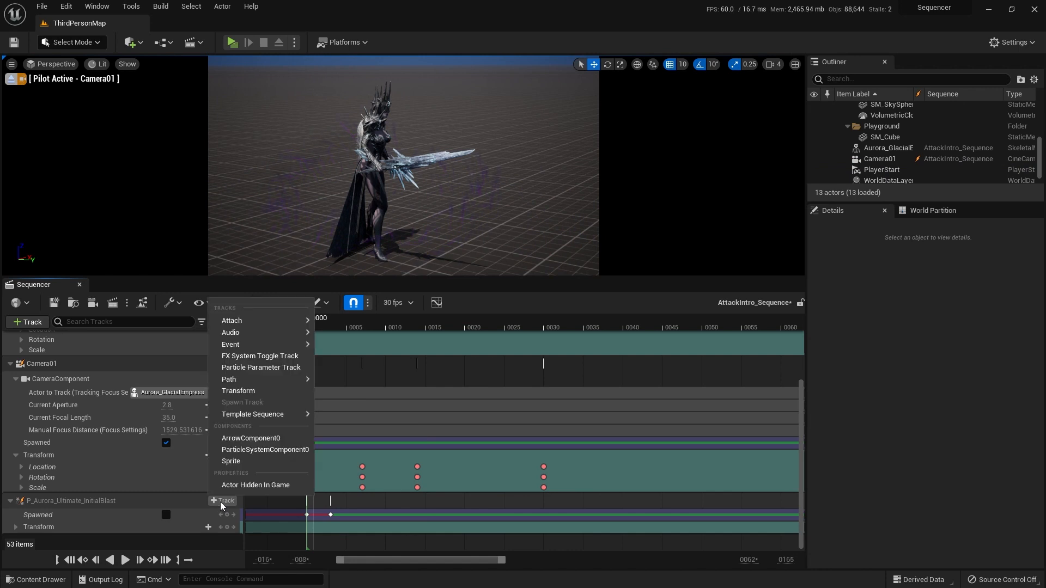
left_click(240, 355)
scroll(163, 486, "down", 1)
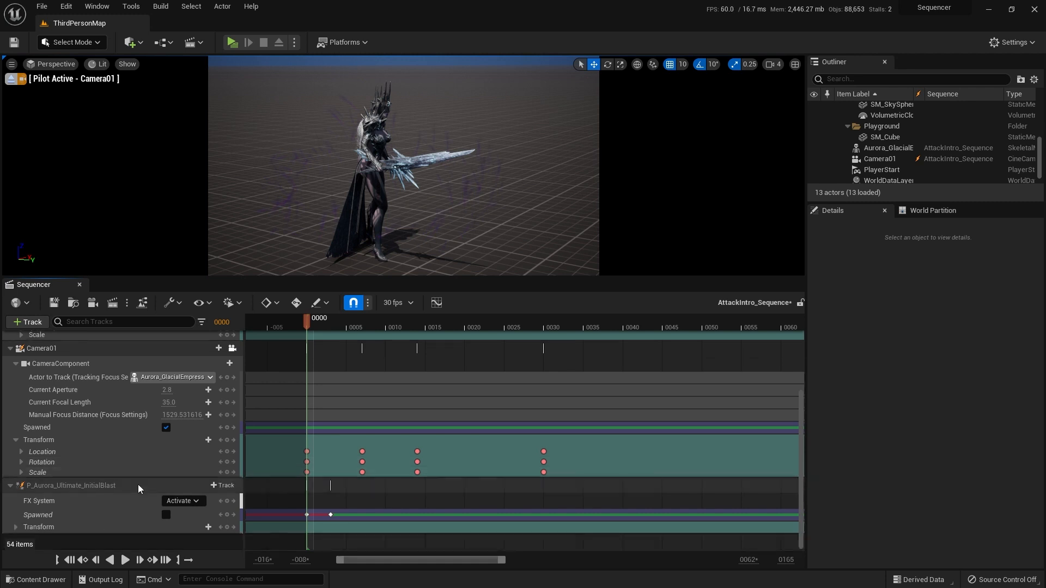
left_click(90, 504)
key("Return")
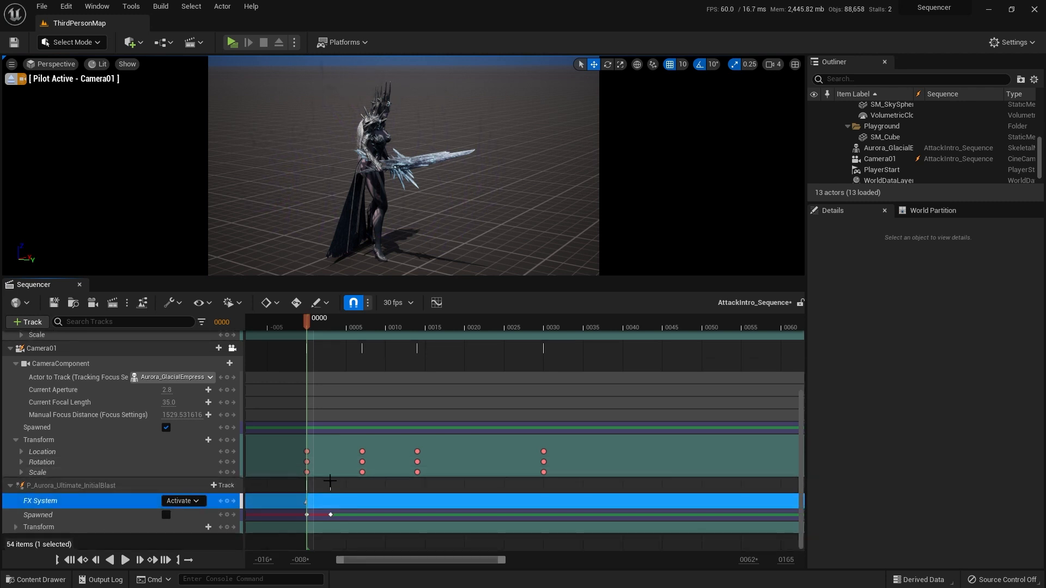
left_click_drag(308, 327, 328, 329)
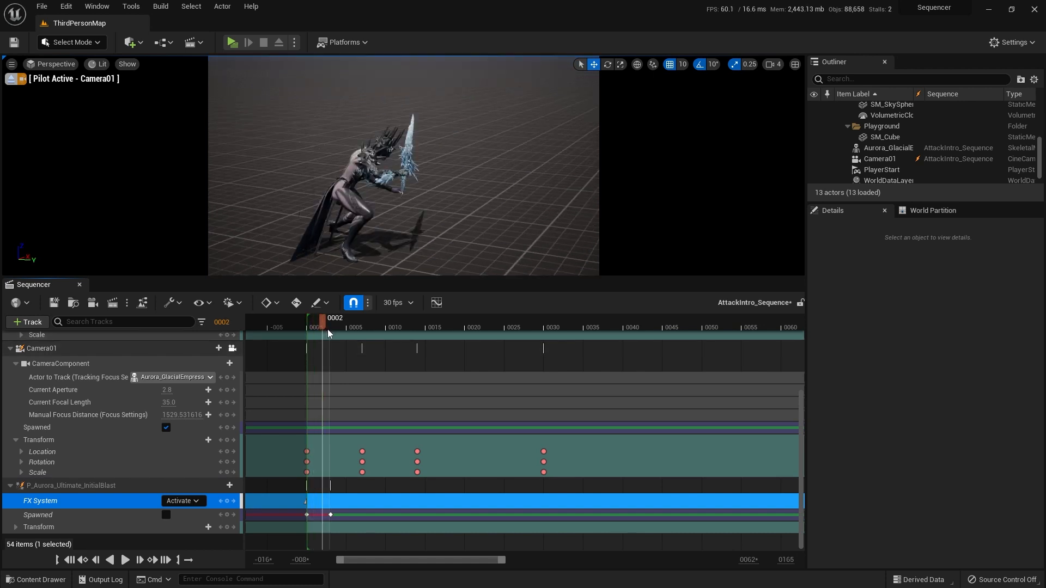
key("ctrl+z")
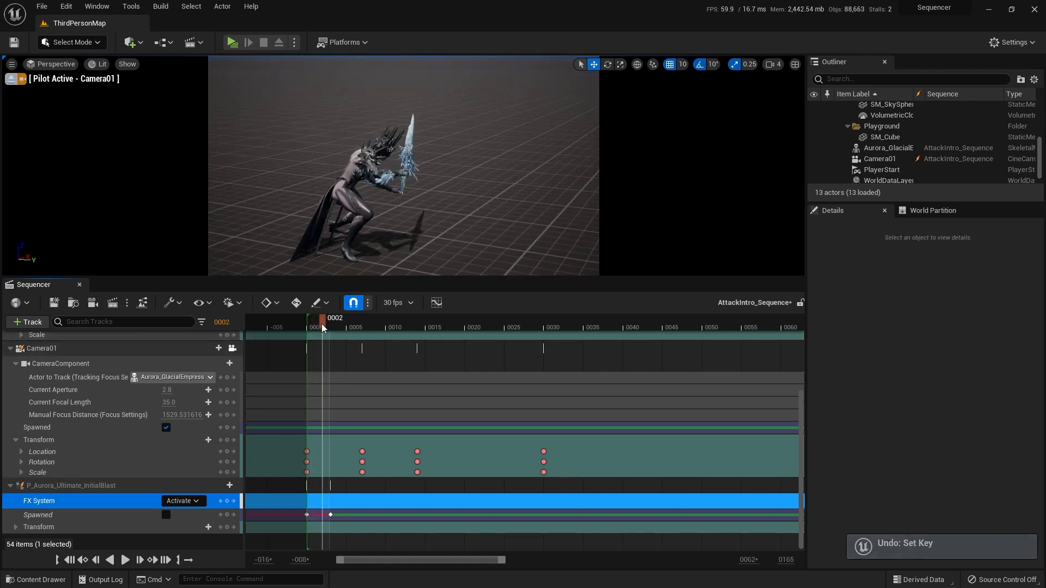
Step: Key the FX System of P_Aurora_Ultimate_InitialBlast to Activate at frame 3
left_click_drag(329, 325, 332, 323)
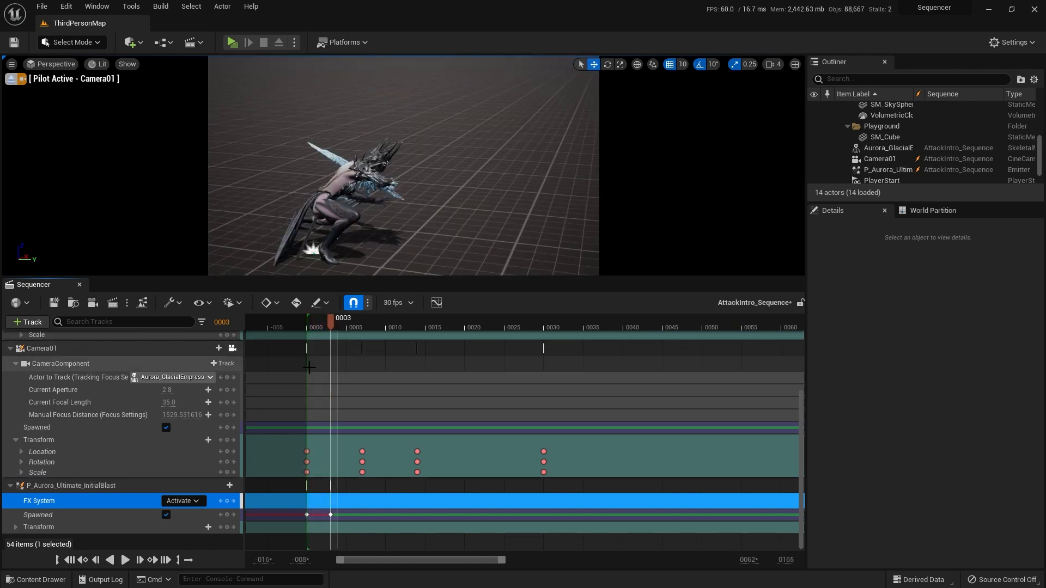
key("Return")
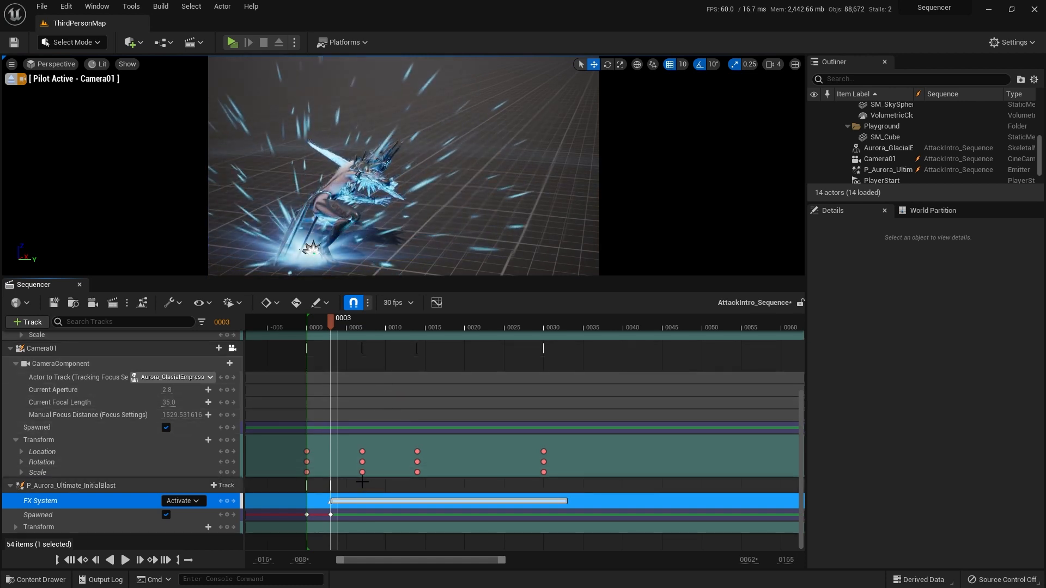
Step: Play and scrub the sequence from frame 0 to review the initial blast against the attack animation
left_click_drag(334, 322, 306, 326)
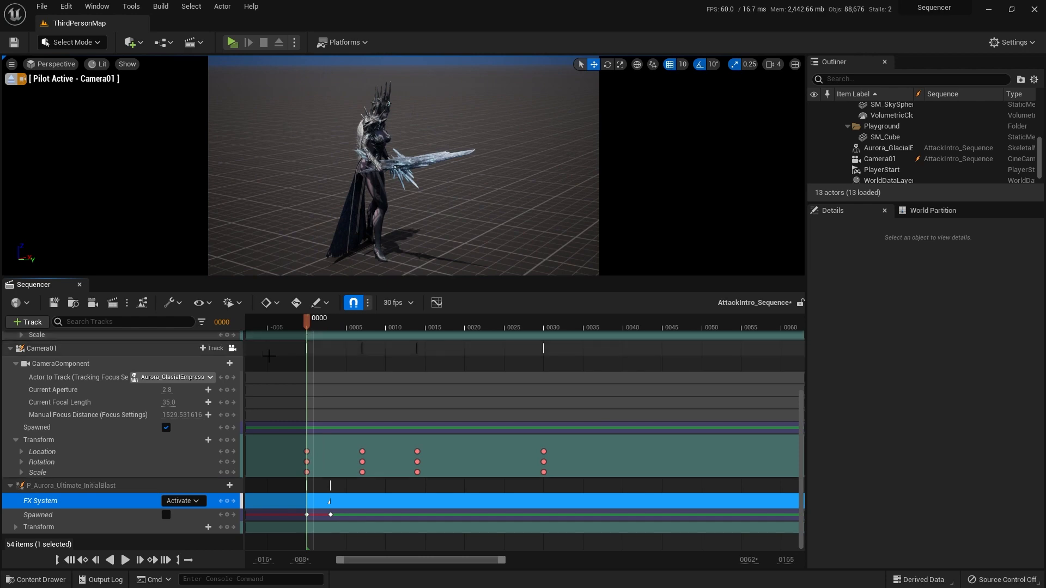
key("space")
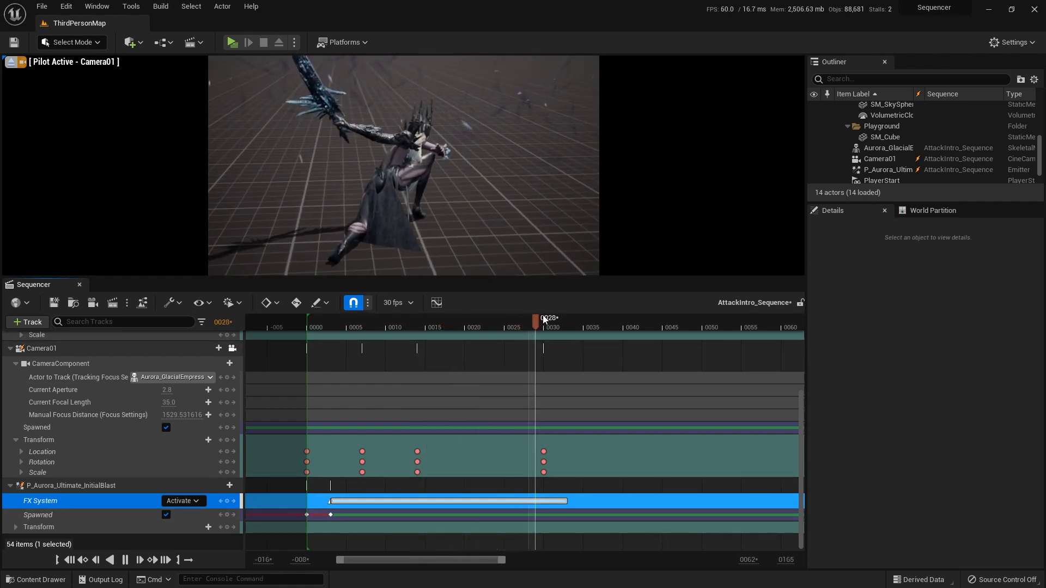
left_click_drag(544, 319, 364, 354)
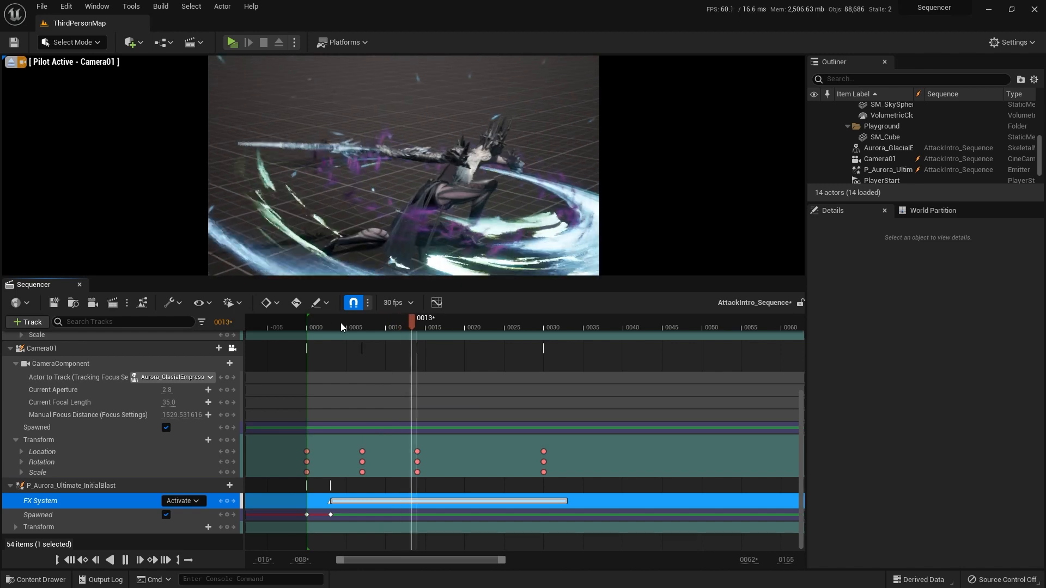
left_click(309, 324)
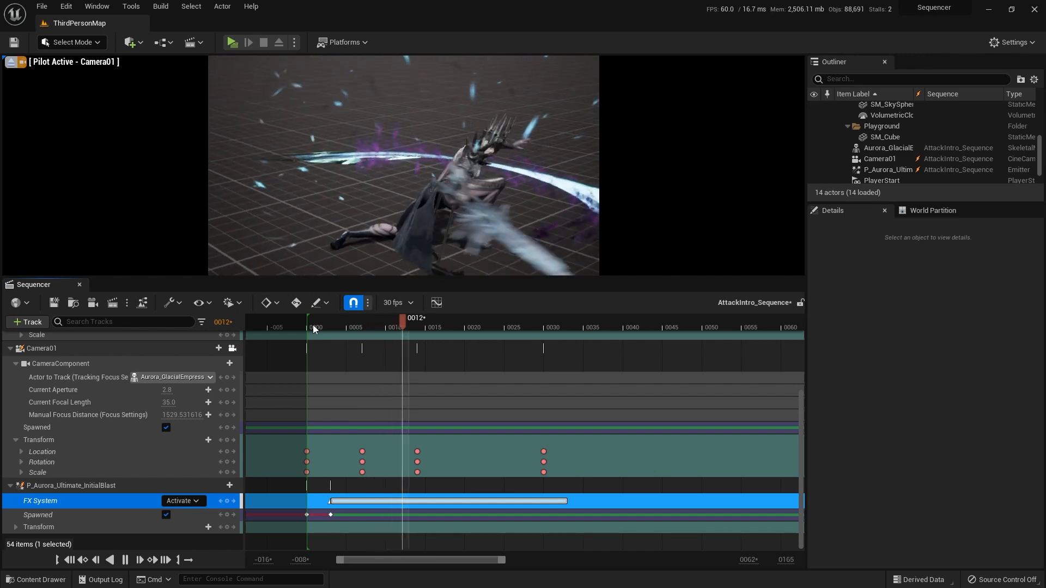
key("space")
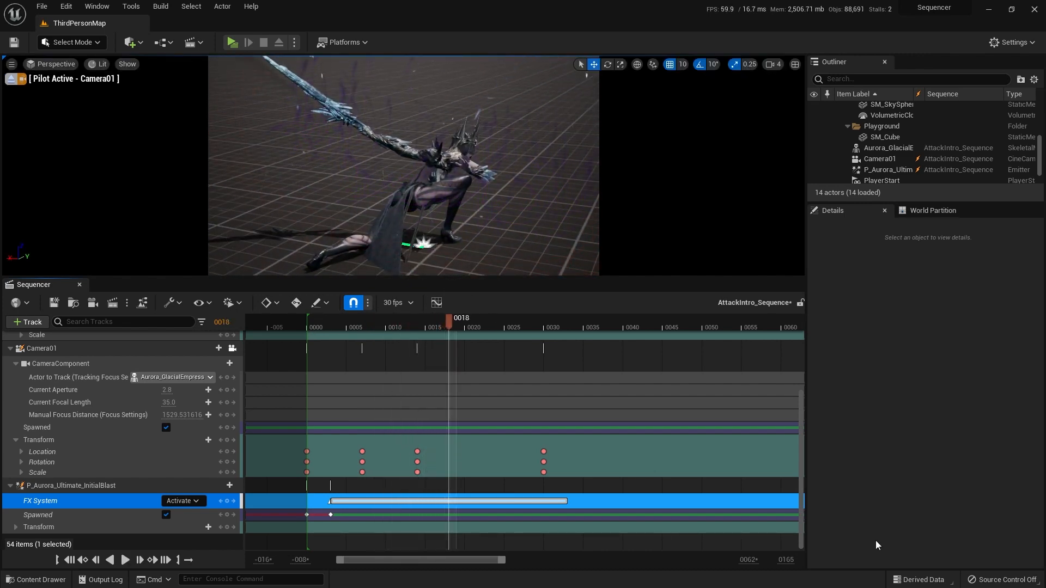
key("Right")
key("Right")
key("Right")
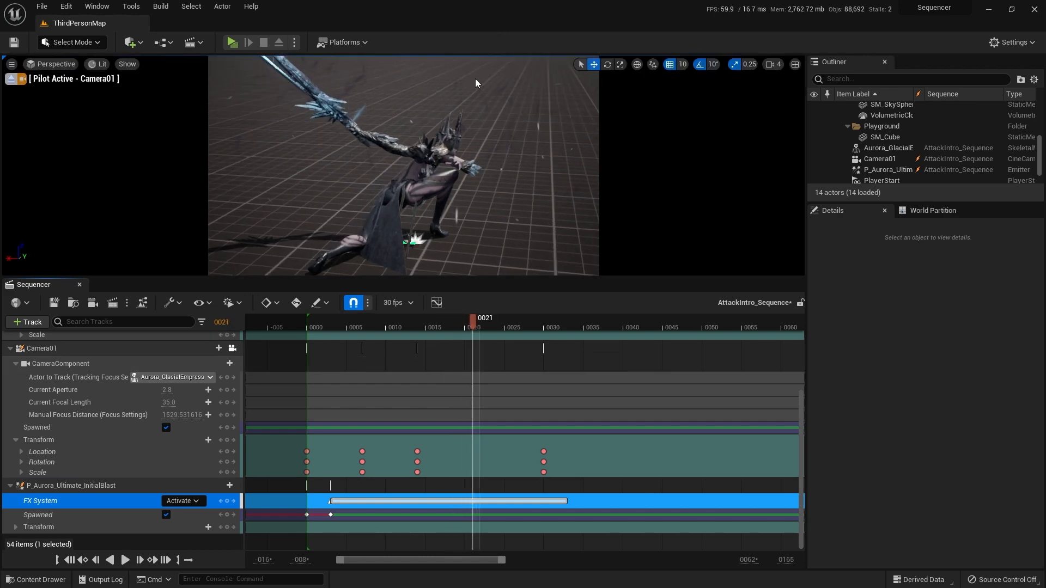
Step: At frame 0, place P_Aurora_Ultimate_Explode from the Ultimate FX folder in the level and move it across the floor in front of Aurora_GlacialEmpress
left_click(70, 560)
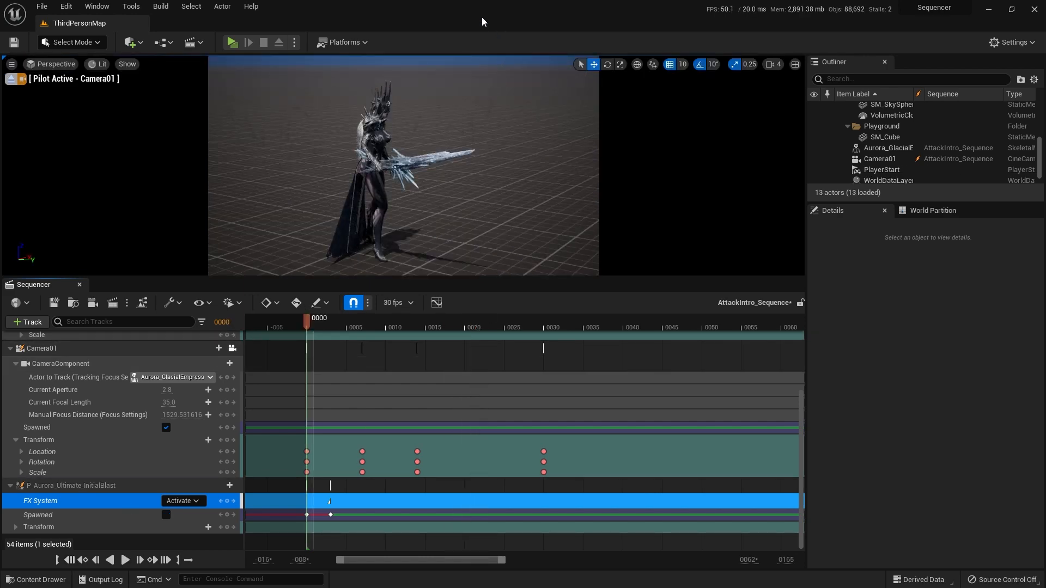
key("ctrl+space")
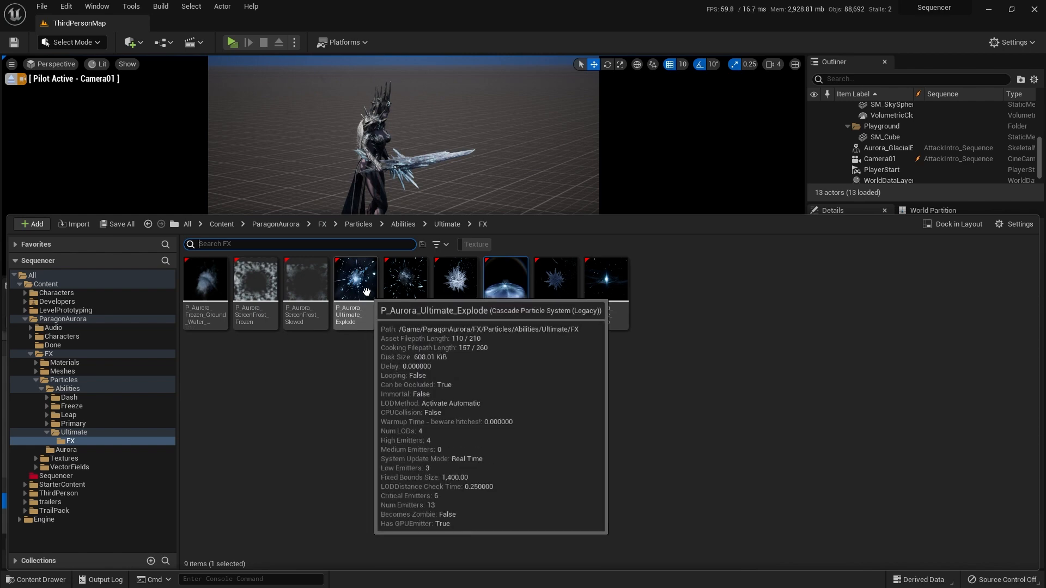
left_click_drag(365, 292, 443, 105)
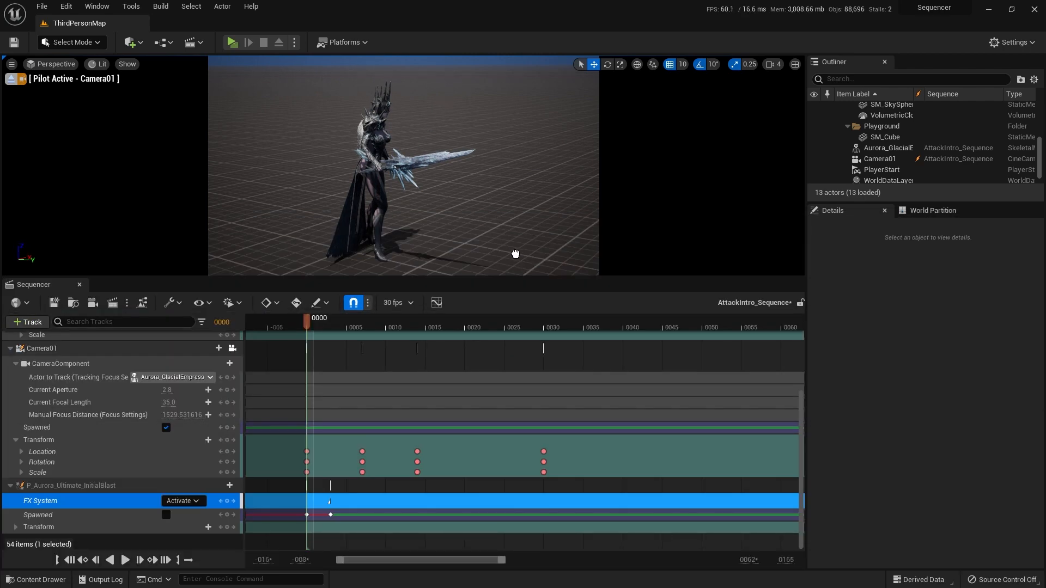
left_click_drag(515, 254, 512, 255)
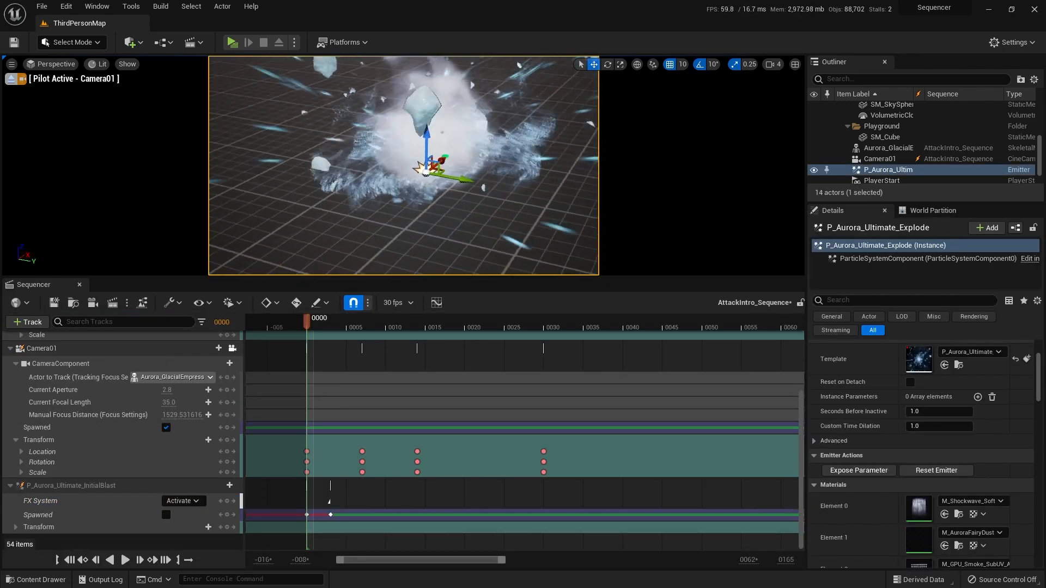
right_click_drag(512, 255, 474, 243)
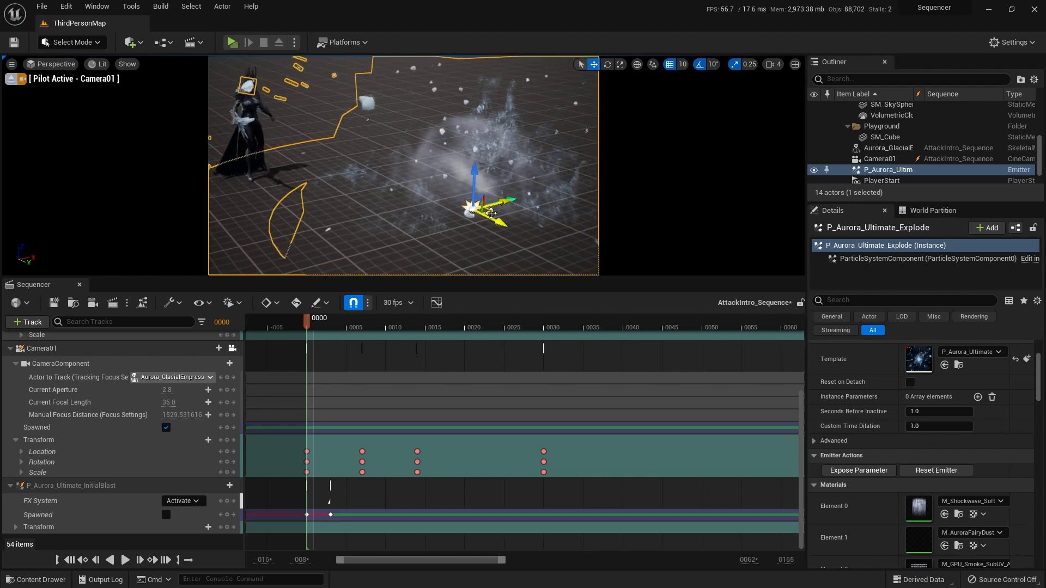
left_click_drag(491, 213, 345, 218)
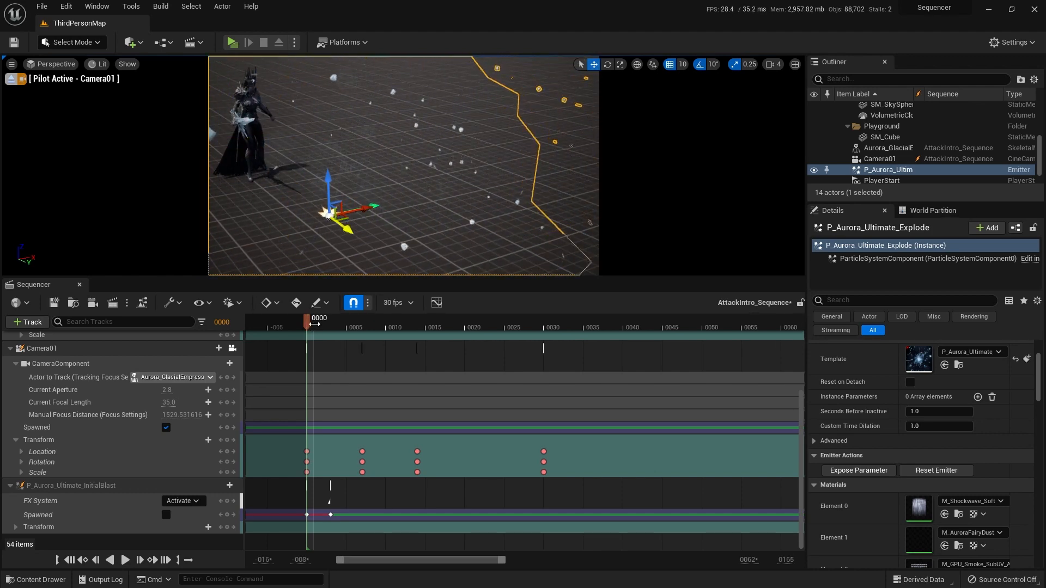
Step: Go to frame 3, stop piloting Camera01 and frame Aurora_GlacialEmpress and the P_Aurora_Ultimate_Explode emitter in the free perspective view
mouse_move(314, 325)
left_mouse_down()
mouse_move(344, 329)
mouse_move(330, 327)
left_mouse_up()
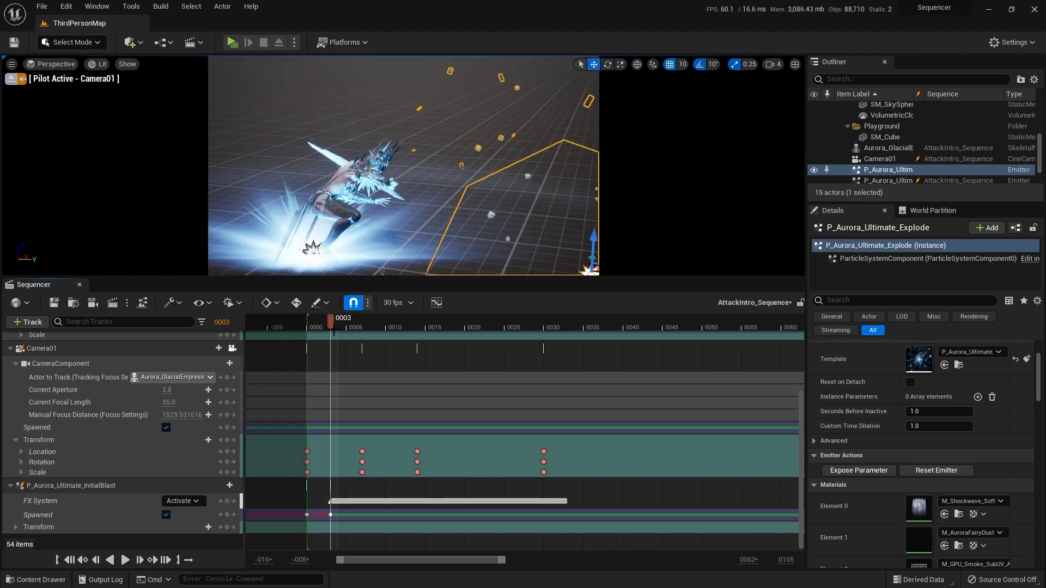
left_click(11, 79)
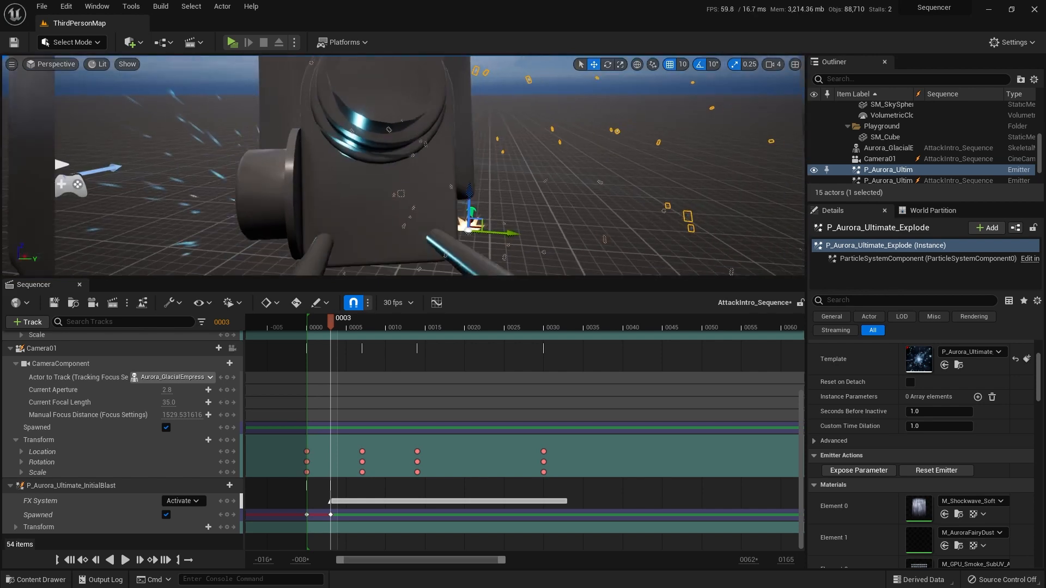
key("w")
right_click_drag(381, 175, 387, 281)
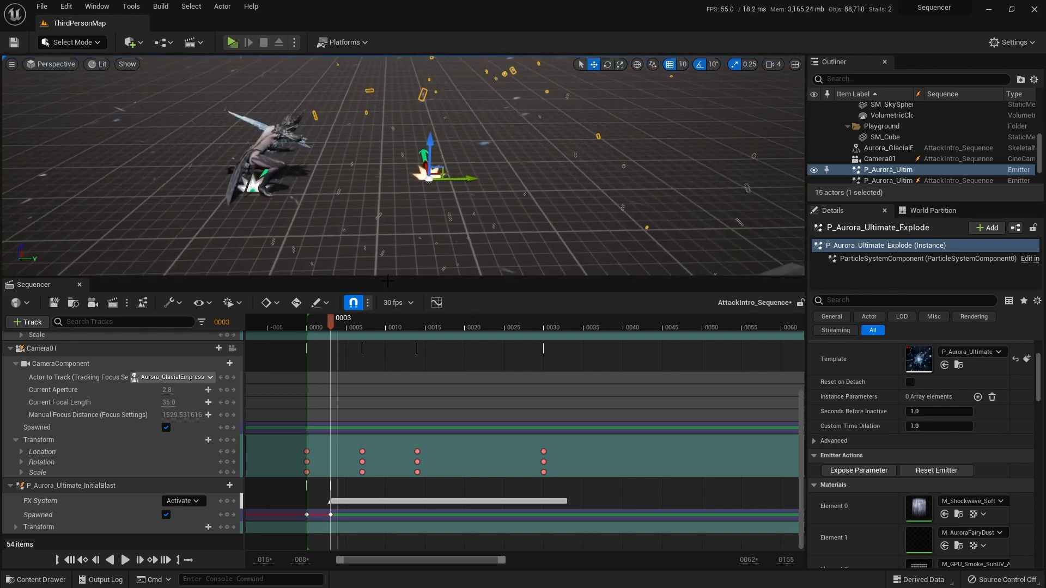
Step: Fine-tune P_Aurora_Ultimate_Explode's floor position in front of Aurora_GlacialEmpress against her sword swing around frames 11 and 12, with timeline snapping off
left_click_drag(332, 319, 404, 336)
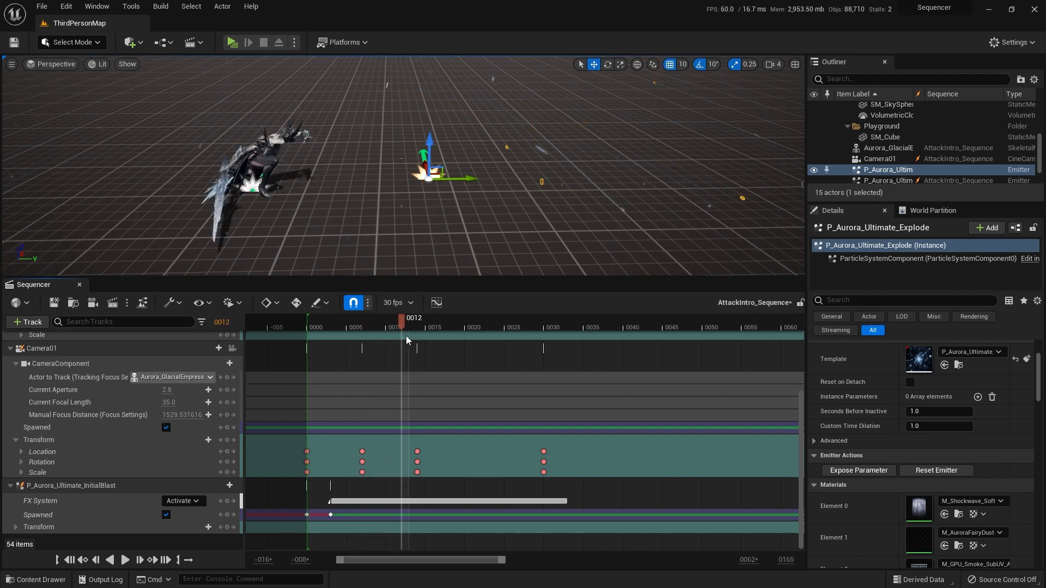
mouse_move(401, 319)
left_mouse_down()
mouse_move(381, 320)
mouse_move(398, 320)
left_mouse_up()
left_click_drag(412, 322, 401, 323)
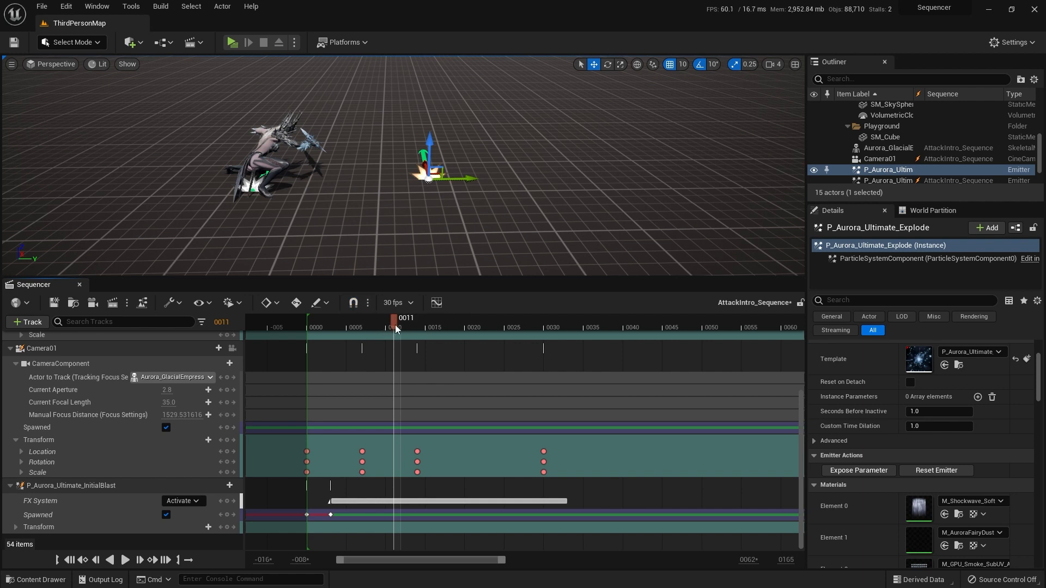
mouse_move(395, 325)
left_mouse_down()
mouse_move(382, 321)
mouse_move(395, 325)
left_mouse_up()
right_click_drag(391, 184, 425, 199)
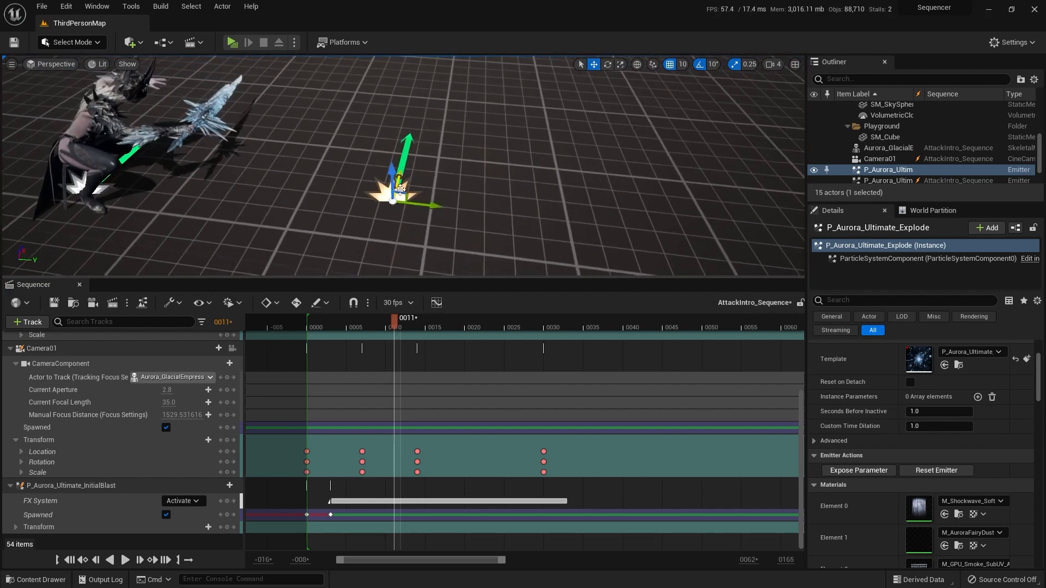
left_click_drag(433, 205, 434, 204)
right_click_drag(367, 200, 294, 207)
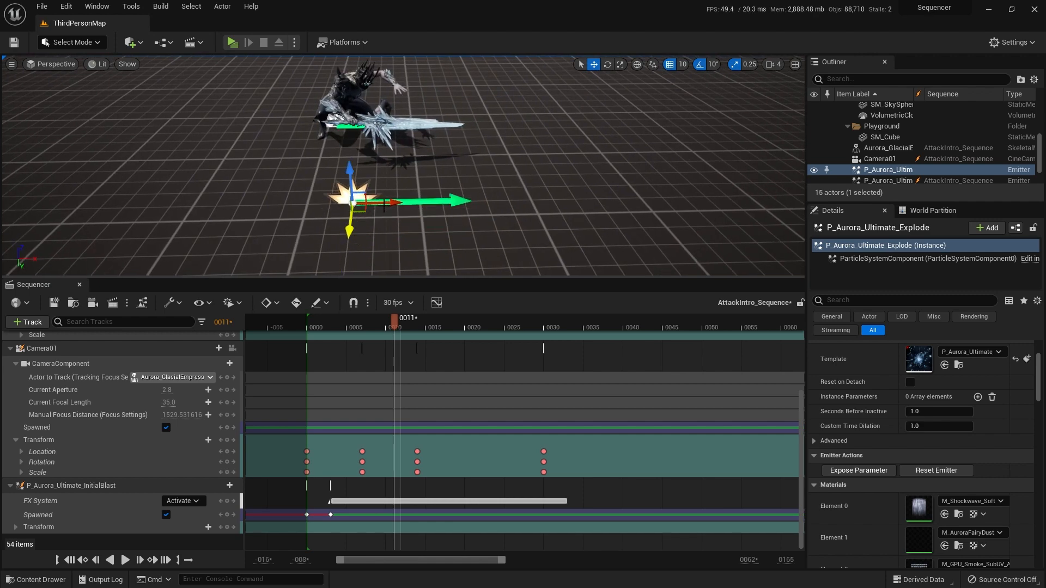
right_click_drag(410, 188, 457, 166)
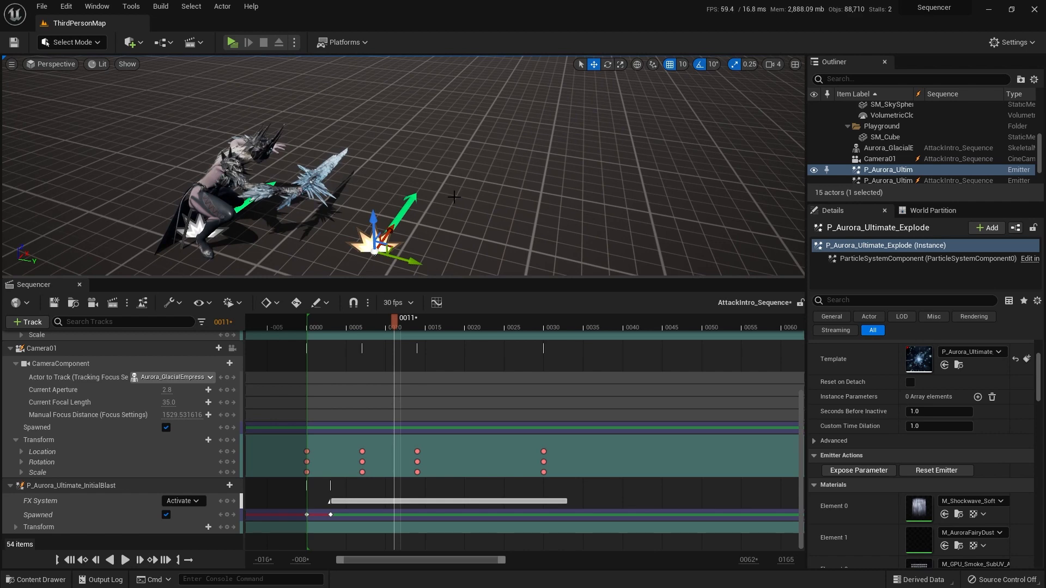
right_click_drag(454, 198, 492, 200)
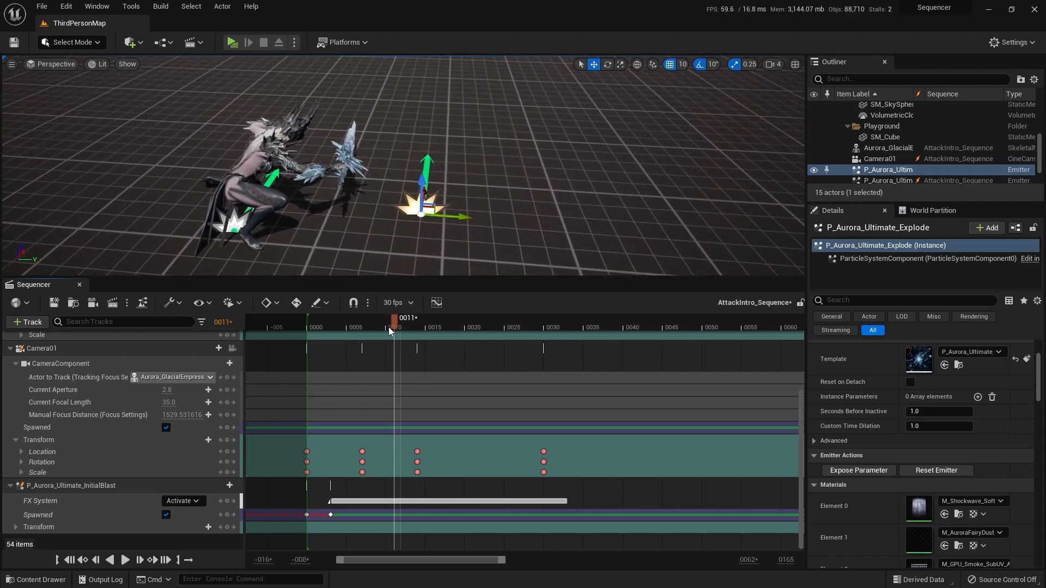
mouse_move(387, 327)
left_mouse_down()
mouse_move(351, 329)
mouse_move(410, 329)
mouse_move(401, 329)
left_mouse_up()
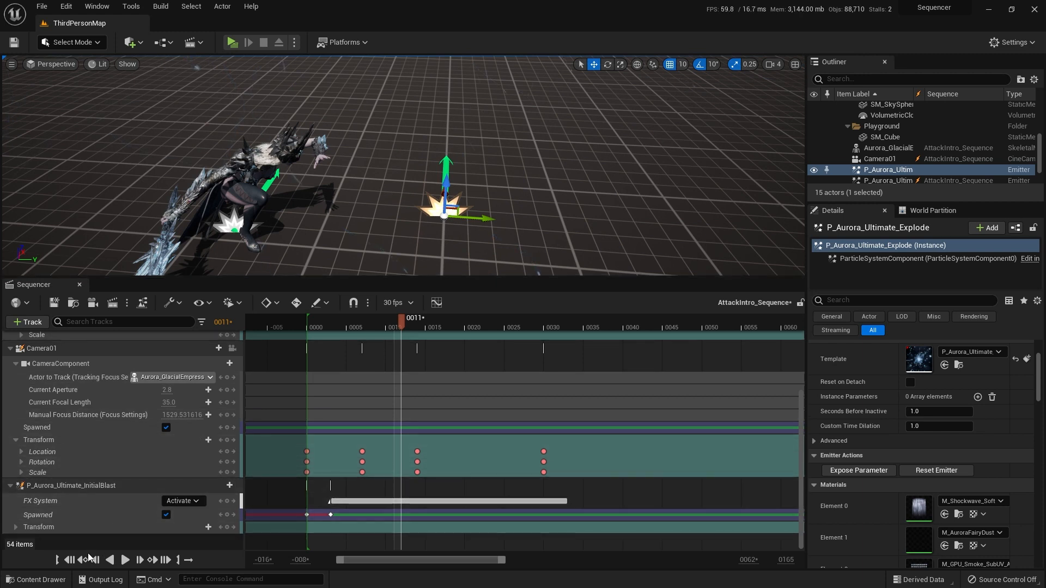
Step: Return to frame 0 with timeline snapping on and add the P_Aurora_Ultimate_Explode actor to AttackIntro_Sequence
left_click(69, 560)
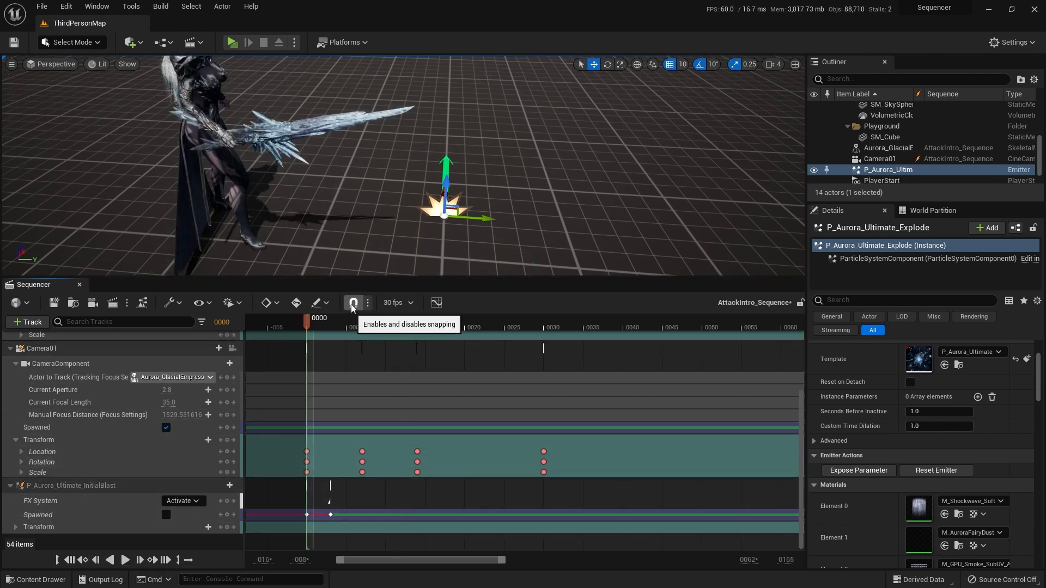
left_click(28, 322)
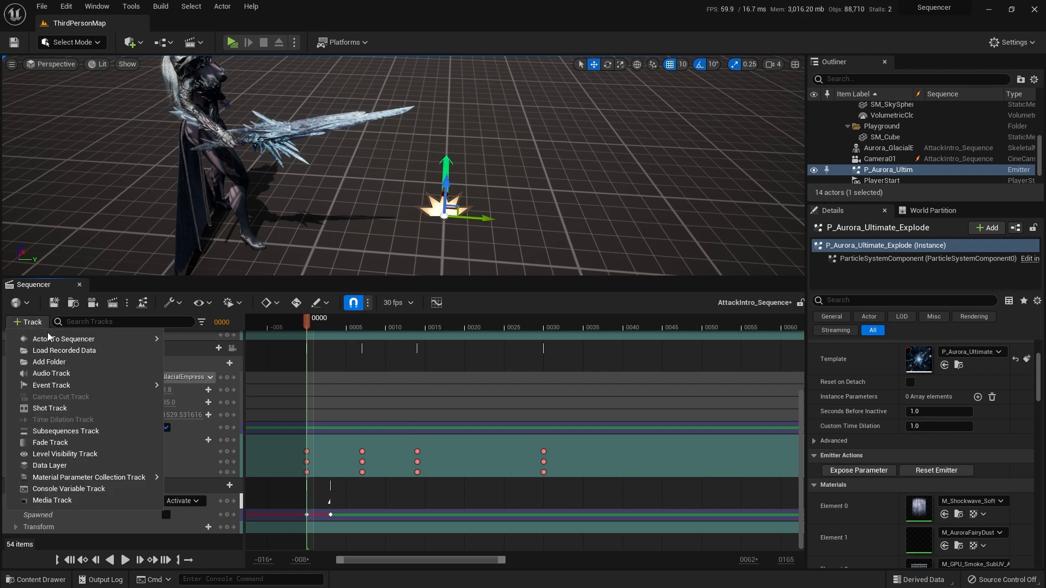
mouse_move(65, 338)
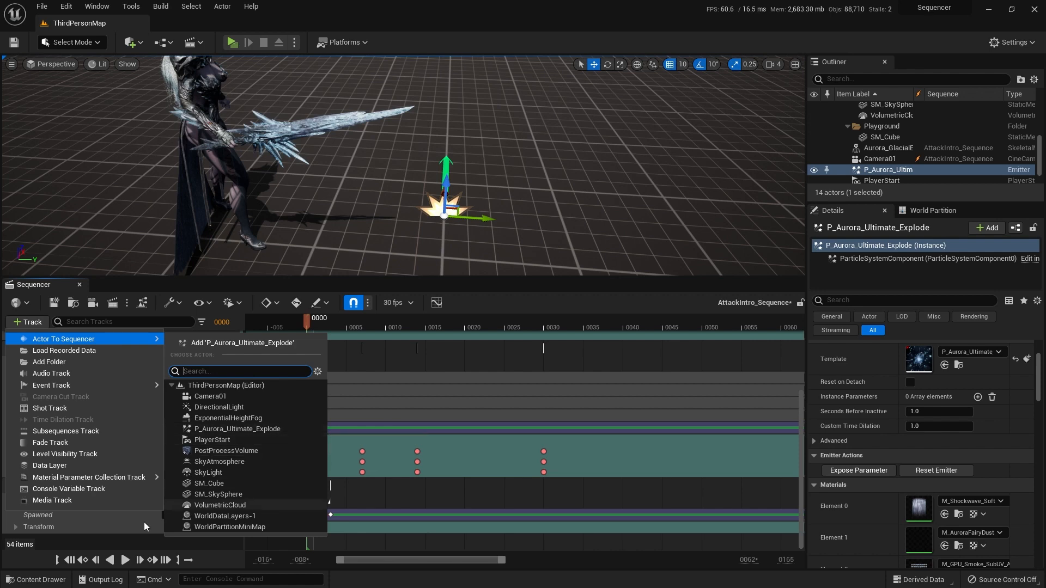
left_click(71, 565)
left_click(527, 226)
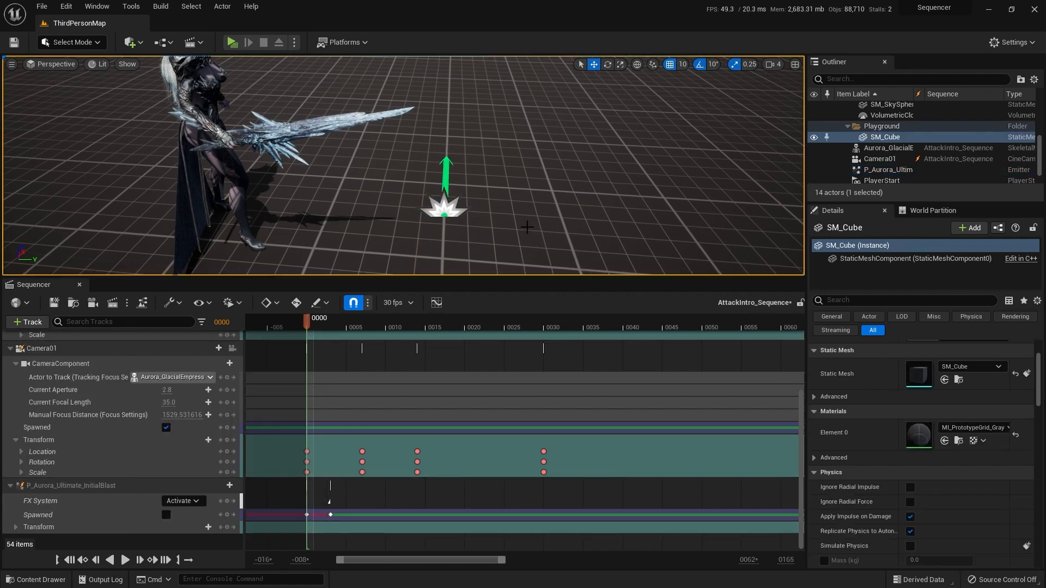
key("ctrl+z")
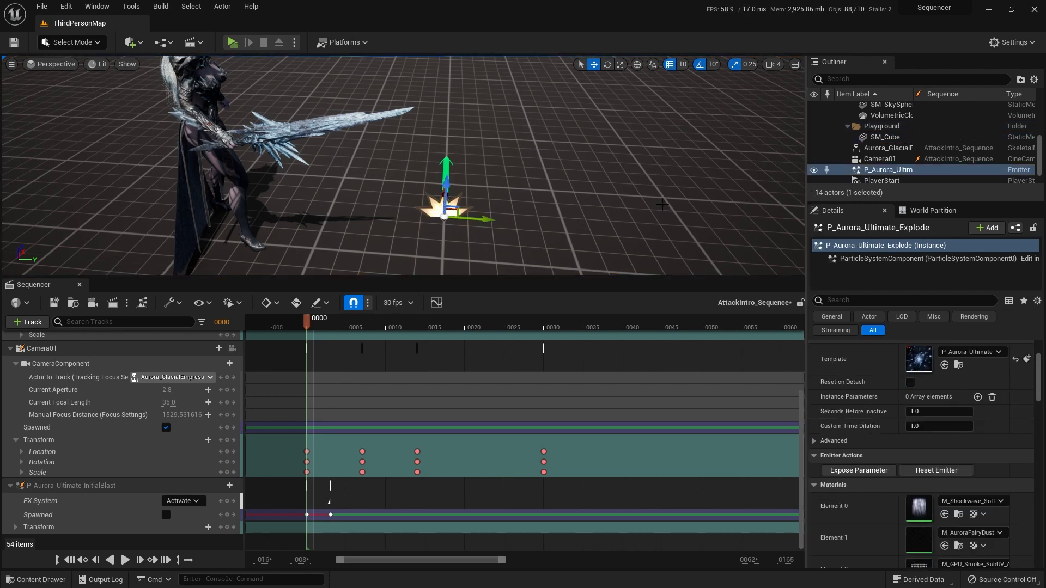
left_click(507, 233)
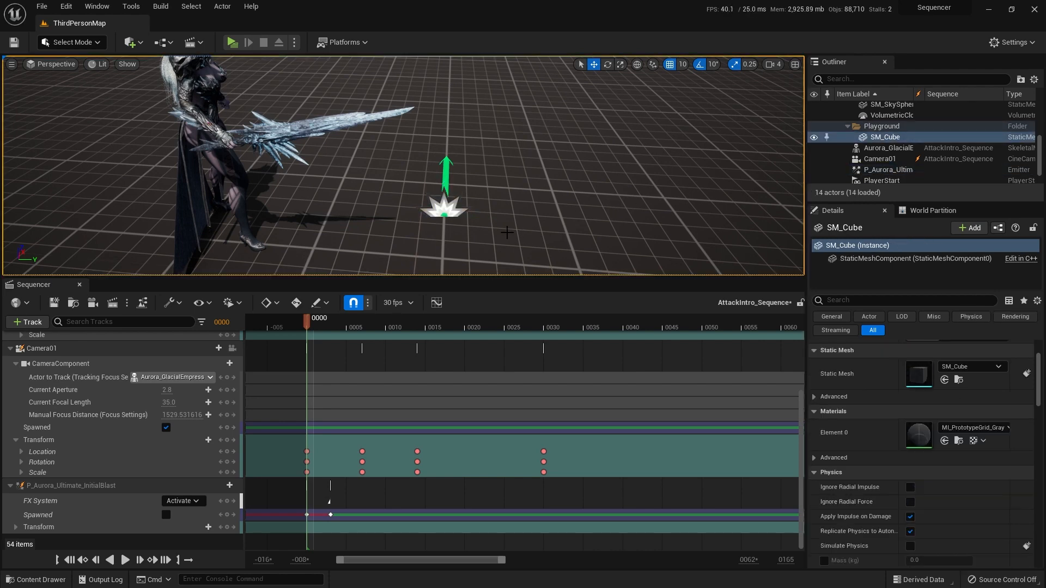
left_click(33, 323)
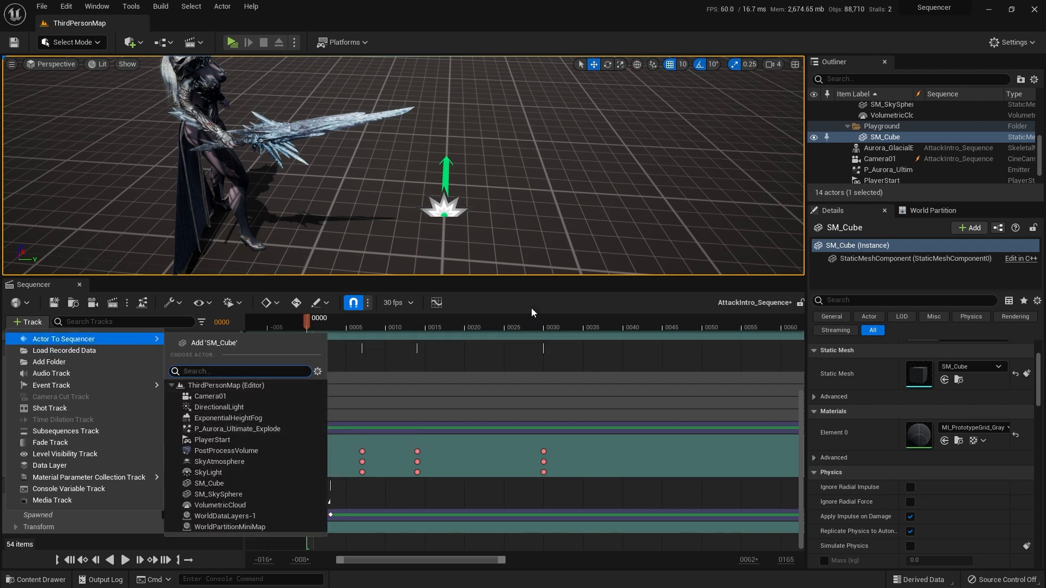
left_click(252, 430)
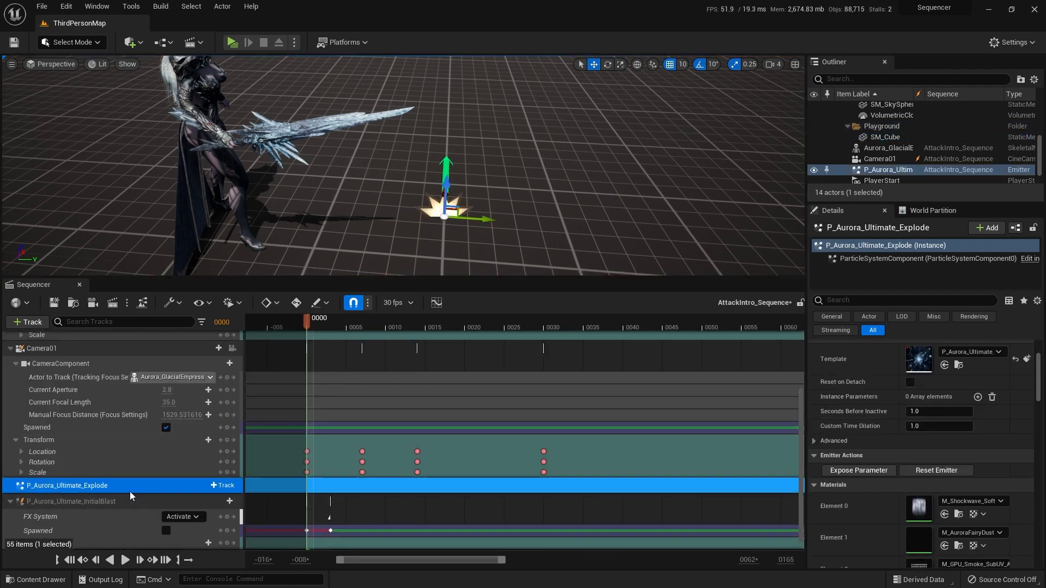
Step: Collapse the P_Aurora_Ultimate_InitialBlast track and convert P_Aurora_Ultimate_Explode to a spawnable
scroll(120, 497, "down", 1)
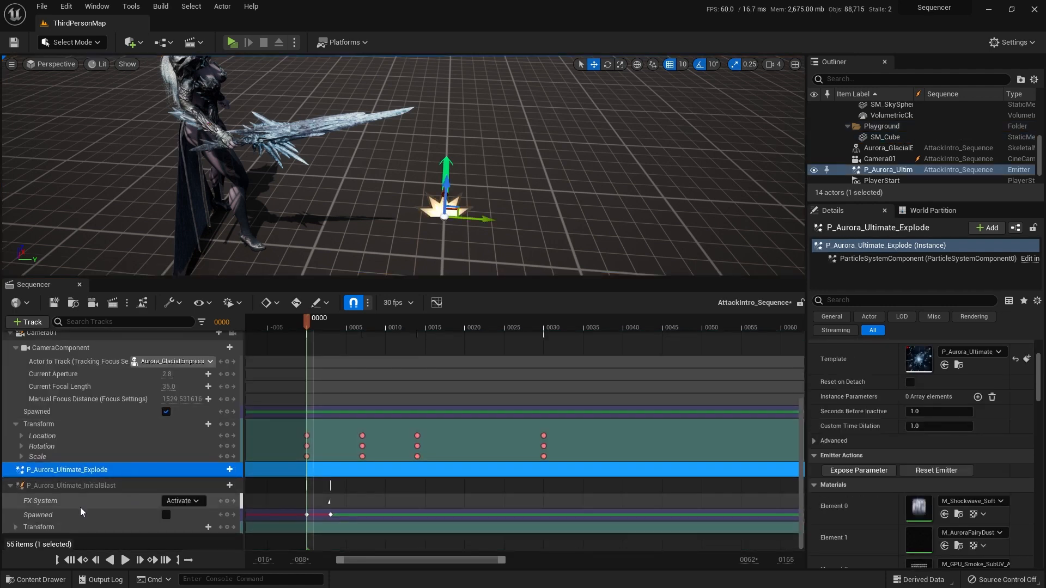
left_click(11, 487)
left_click(214, 511)
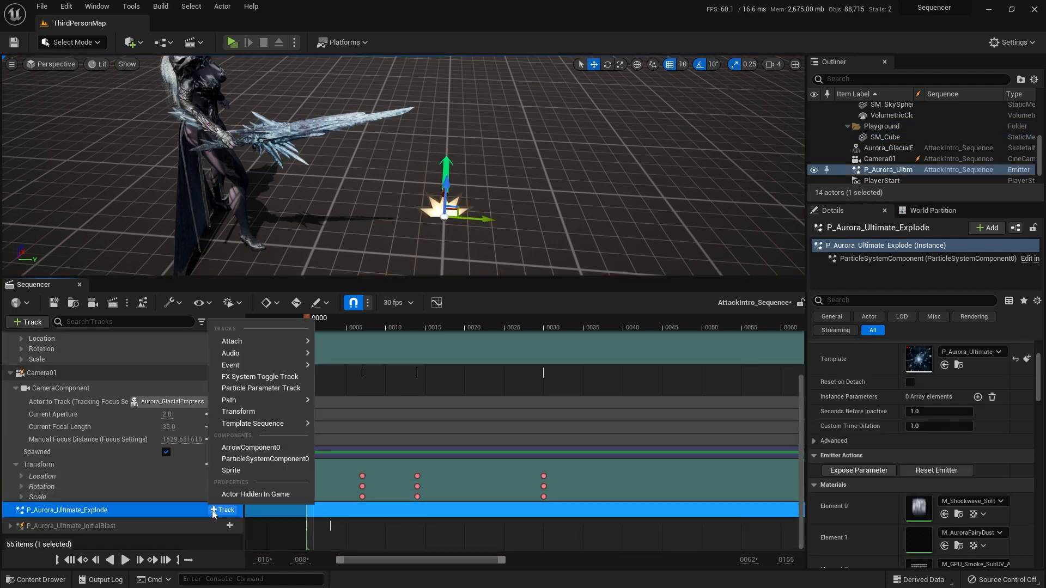
left_click(155, 510)
right_click(152, 509)
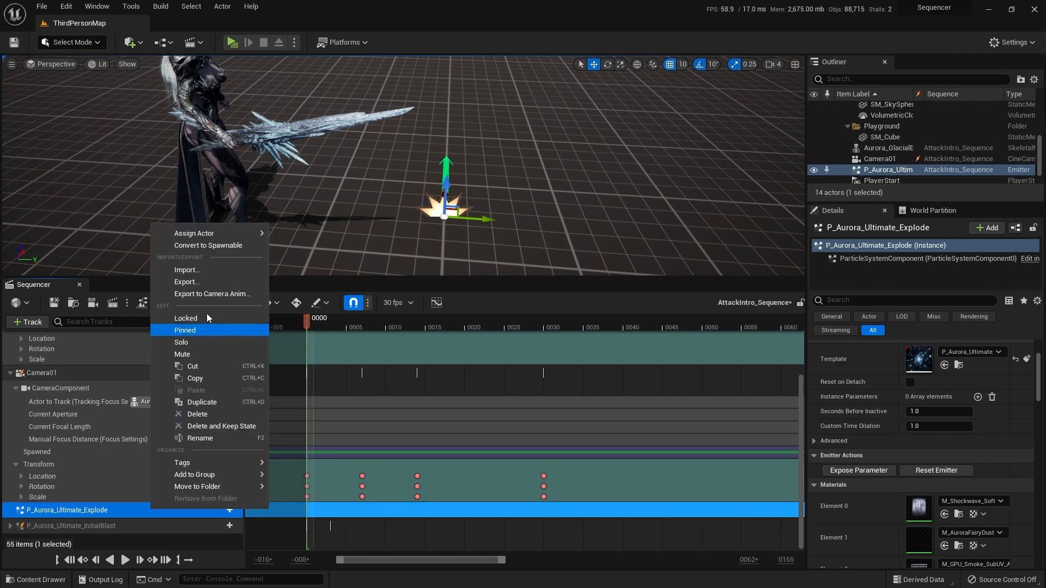
left_click(227, 247)
scroll(145, 490, "down", 2)
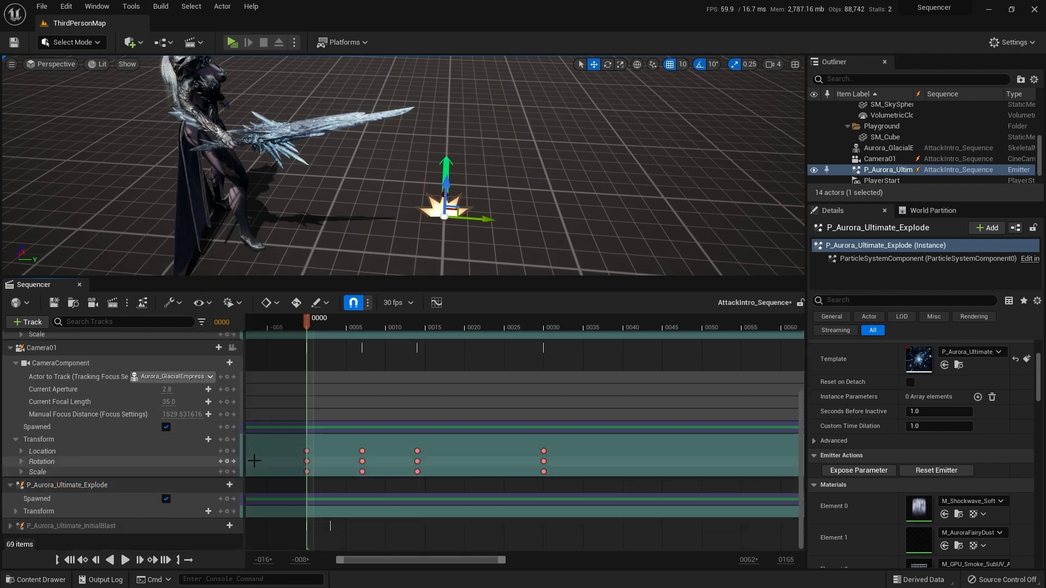
Step: Turn off Spawned for P_Aurora_Ultimate_Explode and locate Aurora_GlacialEmpress's sword strike around frame 11
left_click(166, 499)
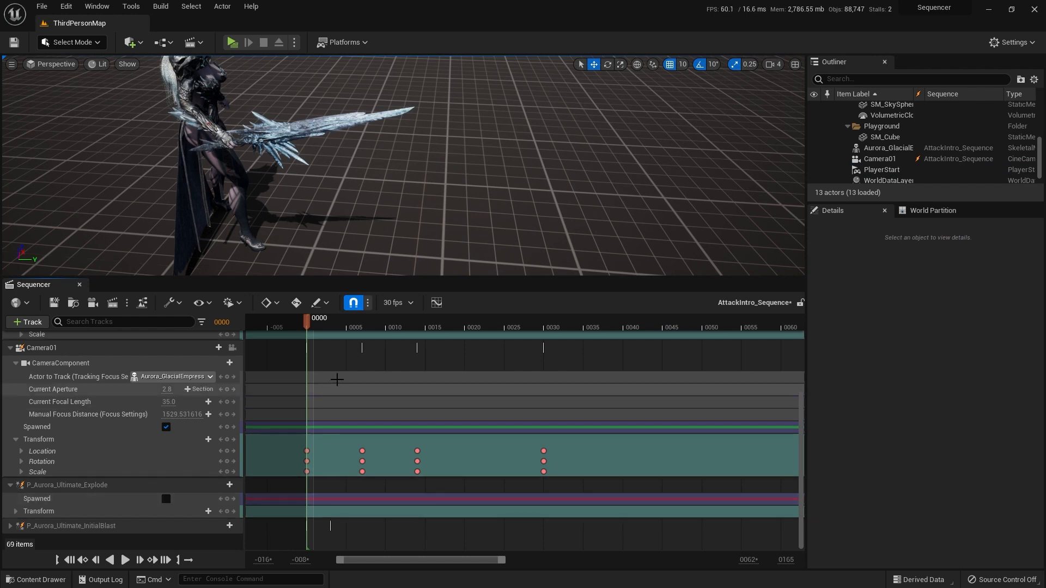
left_click_drag(309, 321, 397, 321)
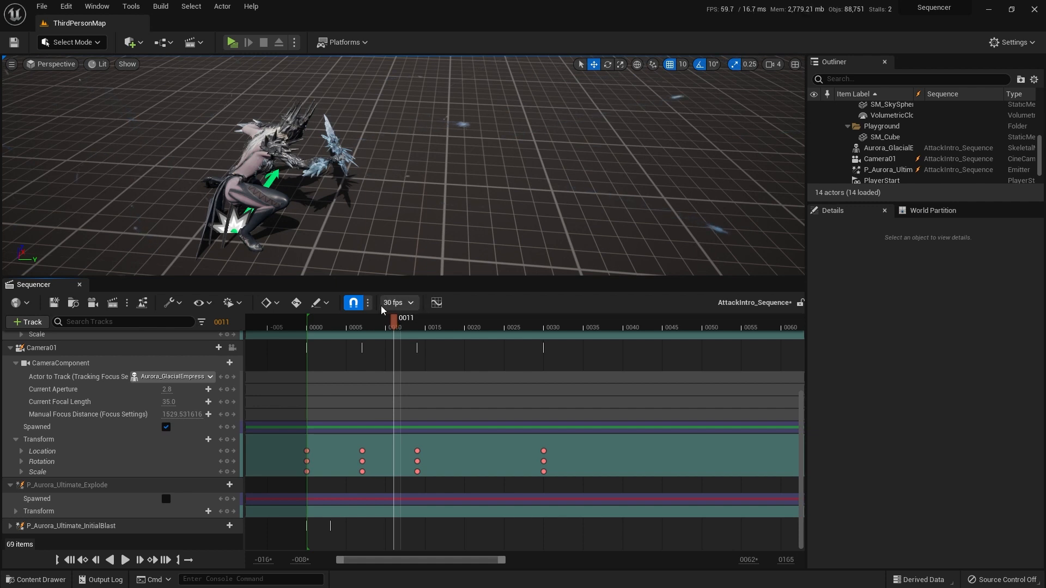
mouse_move(394, 324)
left_mouse_down()
mouse_move(406, 322)
mouse_move(394, 320)
left_mouse_up()
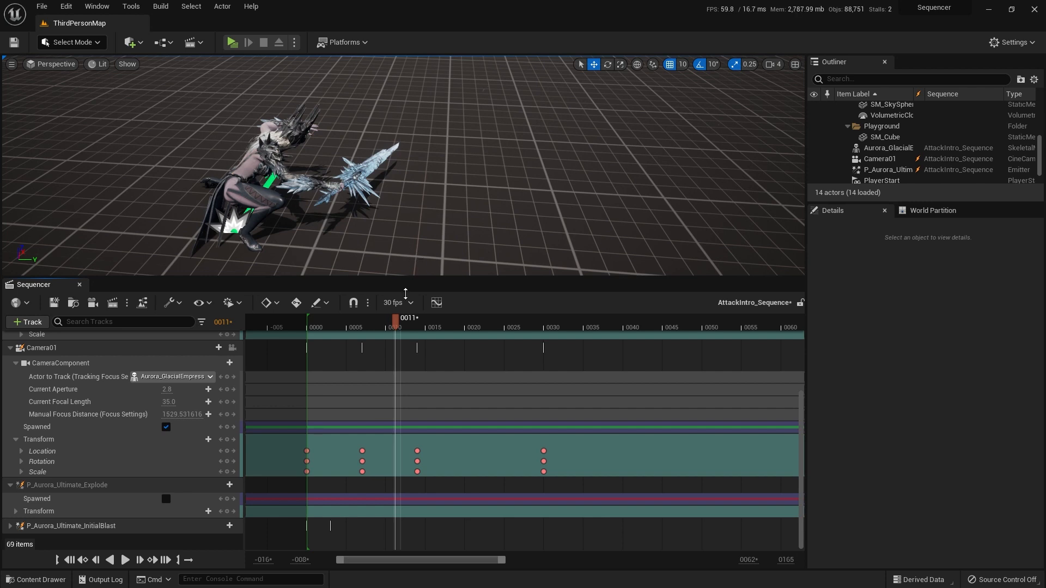
left_click(354, 303)
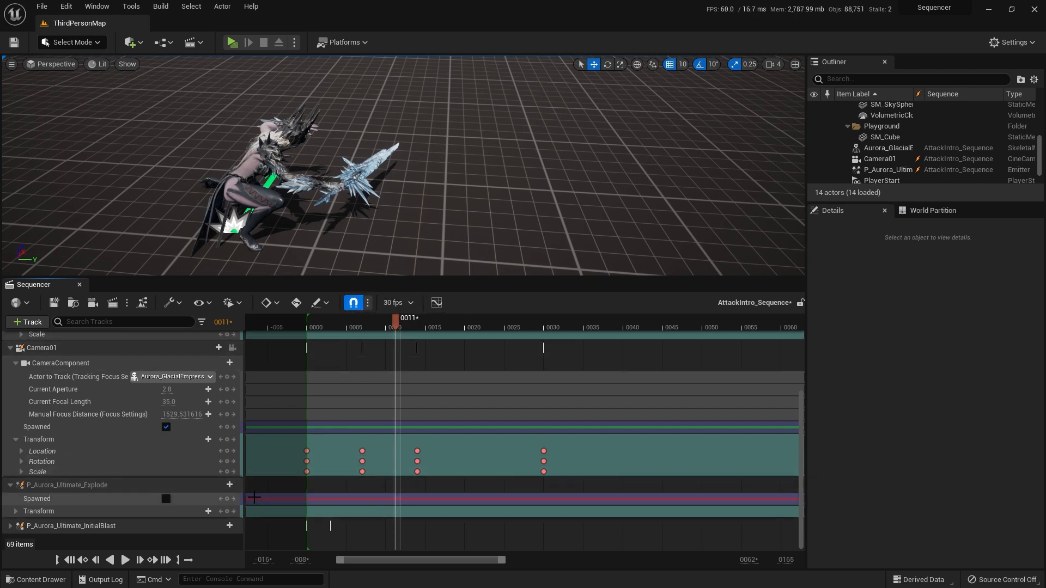
left_click(166, 499)
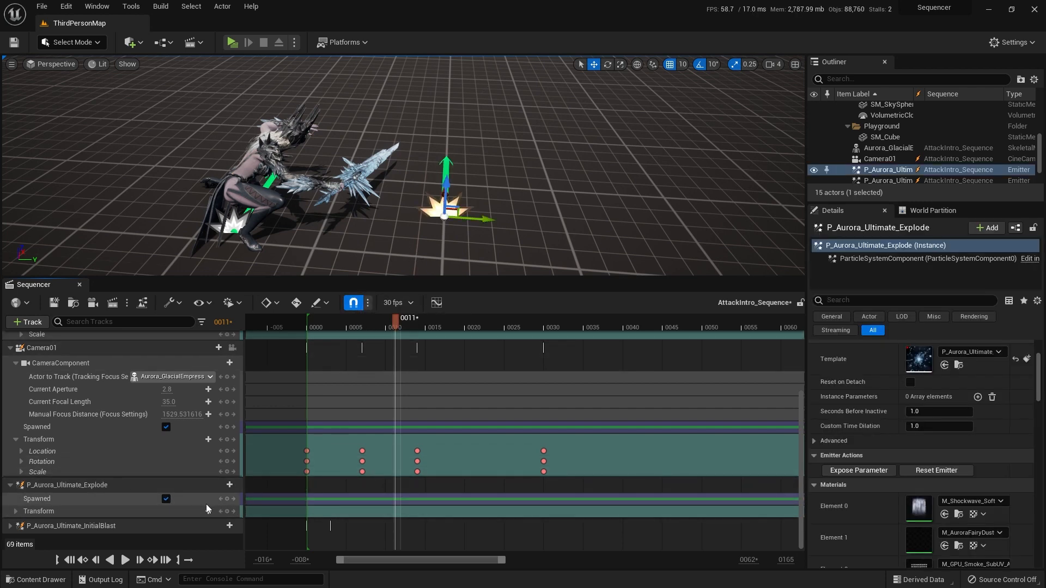
left_click(166, 499)
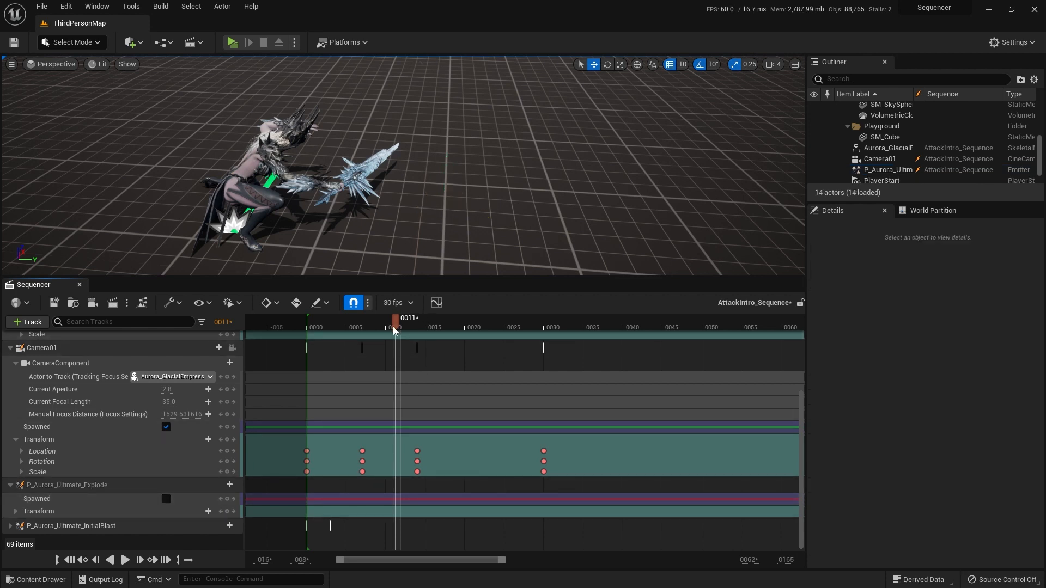
Step: Key P_Aurora_Ultimate_Explode's Spawned state off at frame 0 and on just past frame 11, with snapping off for the second key
left_click(80, 560)
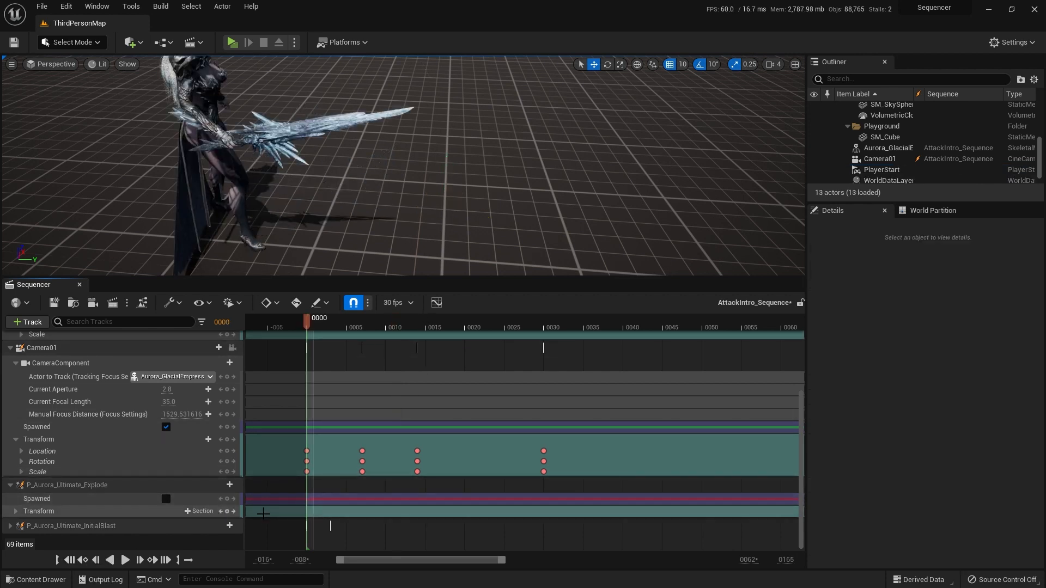
left_click(34, 499)
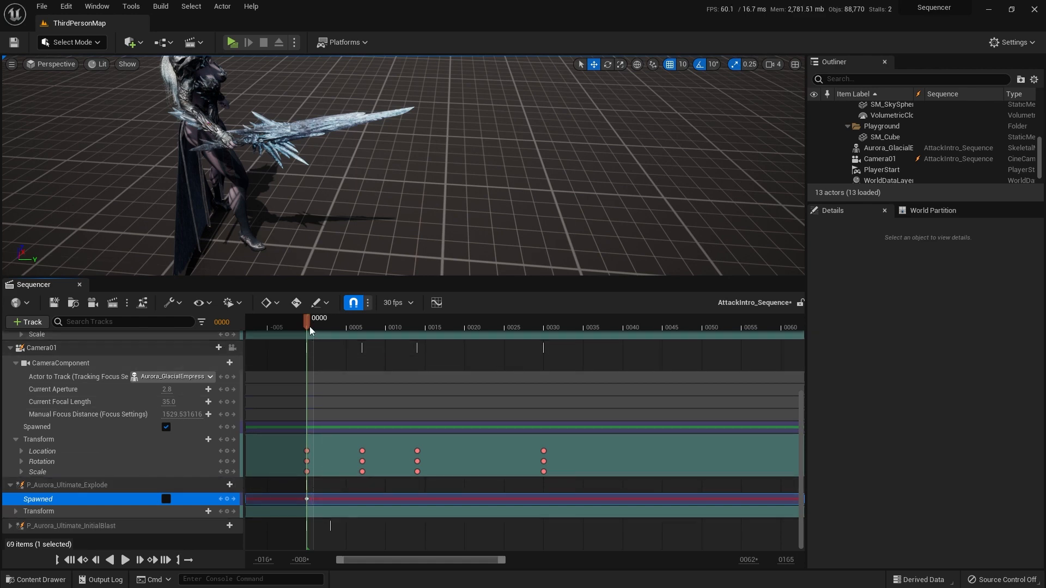
left_click_drag(313, 323, 396, 324)
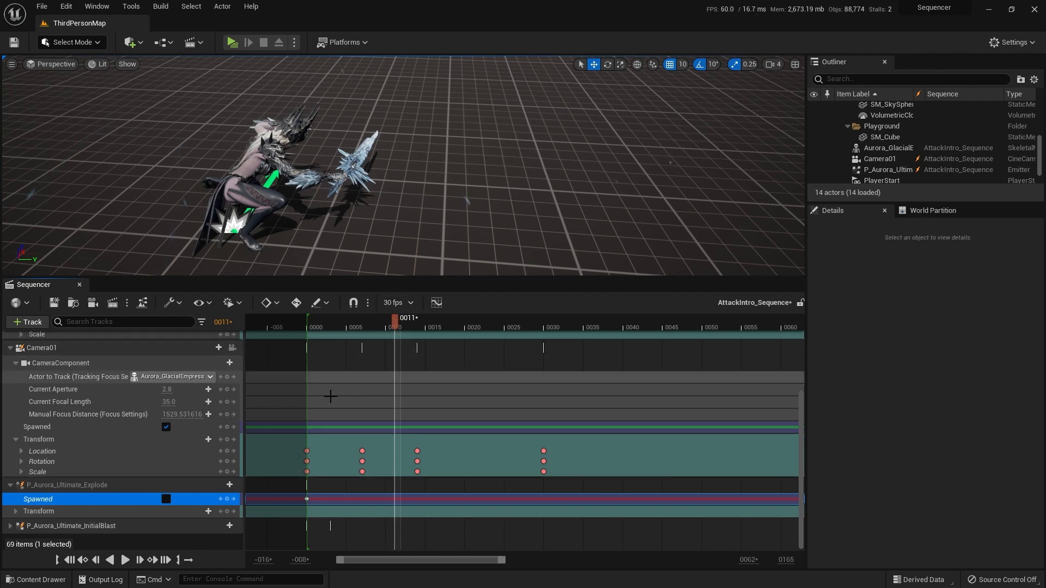
left_click(166, 499)
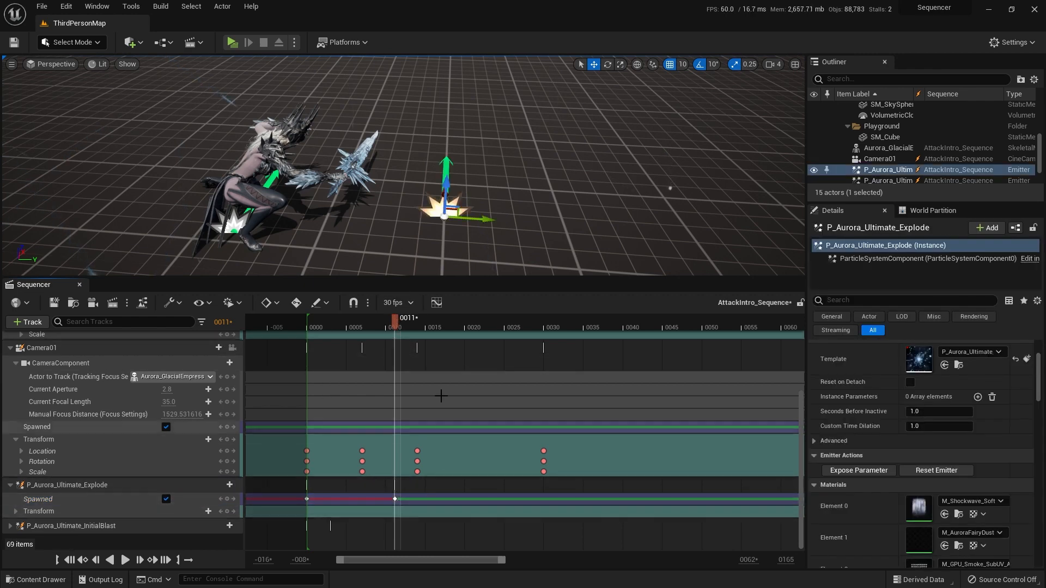
Step: Turn snapping back on, add an FX System Toggle Track to P_Aurora_Ultimate_Explode and key Activate at frame 11
left_click_drag(395, 319, 308, 326)
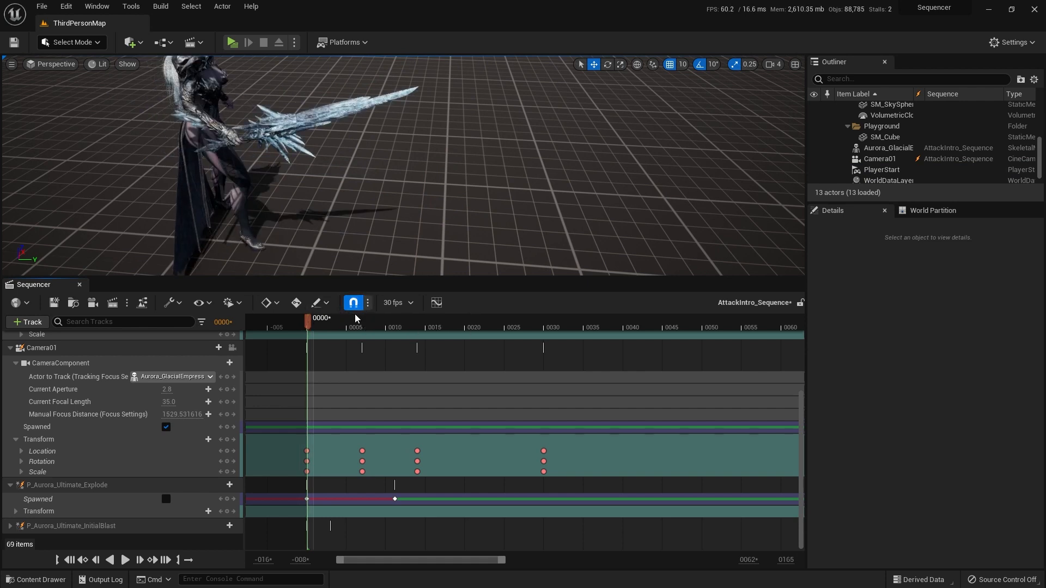
left_click(220, 484)
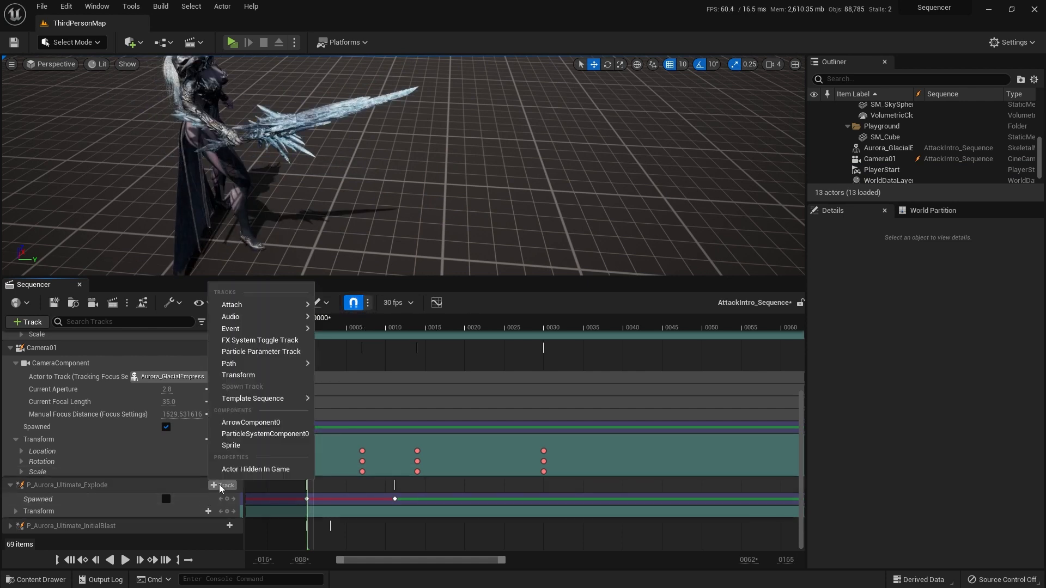
left_click(259, 341)
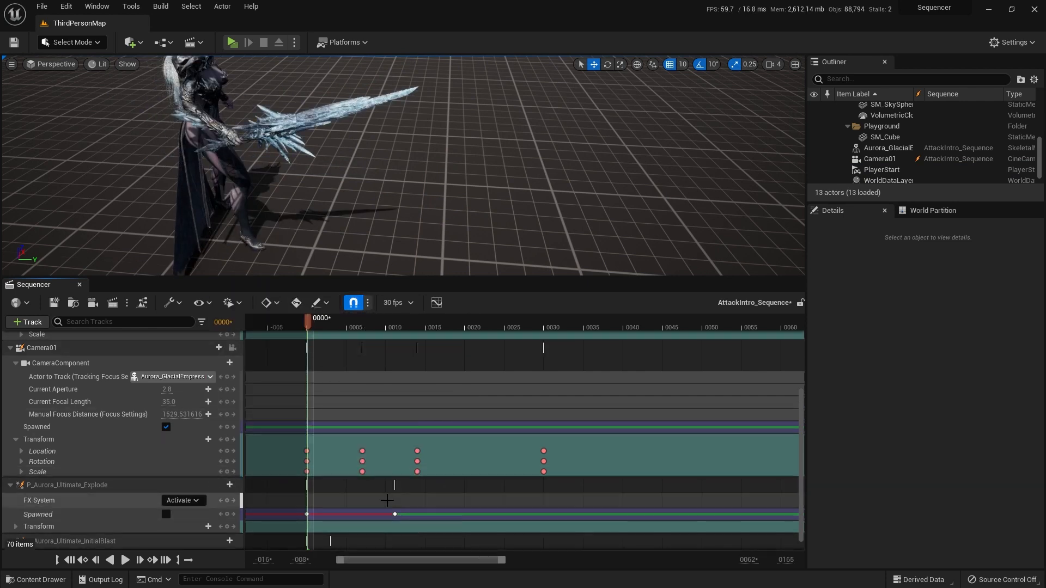
left_click(110, 500)
left_click_drag(308, 321, 395, 335)
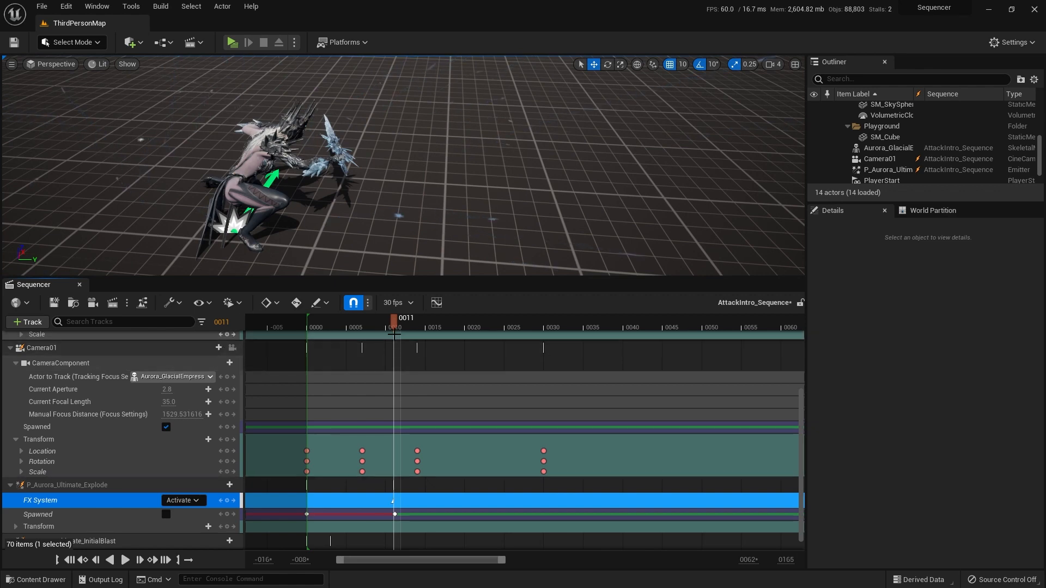
Step: Play the sequence from the start twice to check the explosion against the sword swing, then return to frame 0
left_click_drag(409, 325, 299, 334)
key("space")
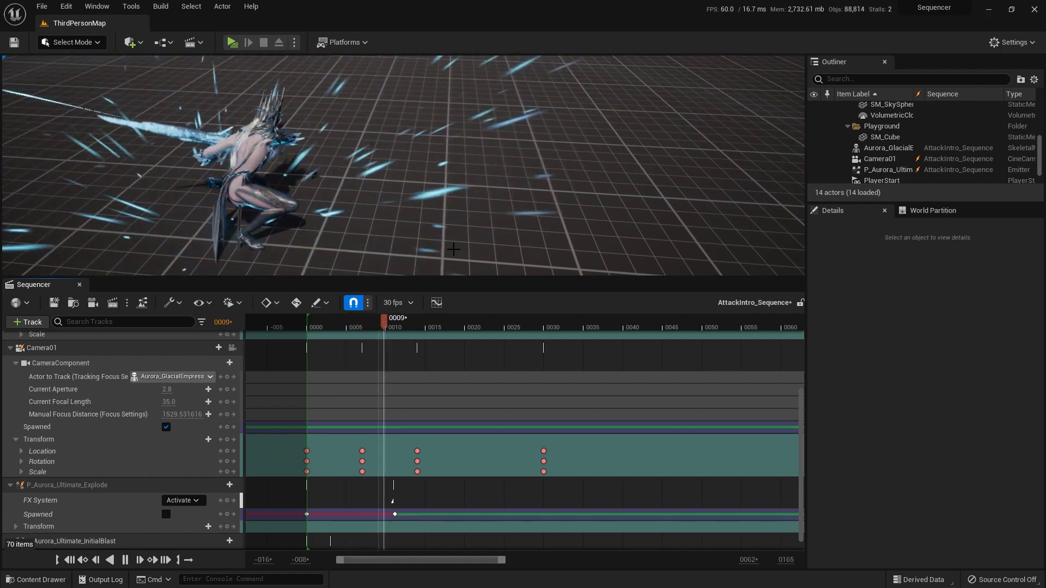
left_click(454, 249)
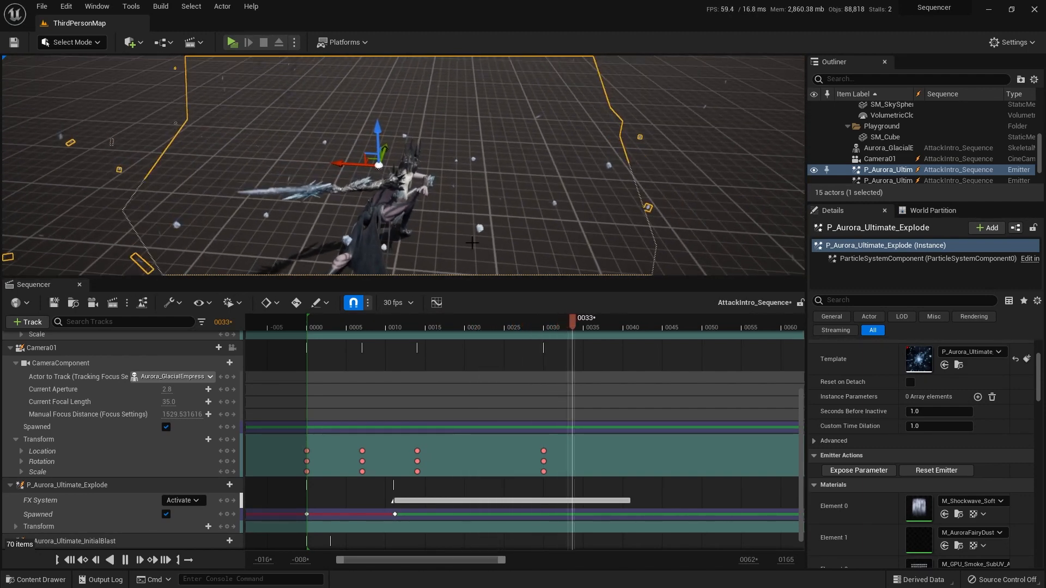
left_click(124, 560)
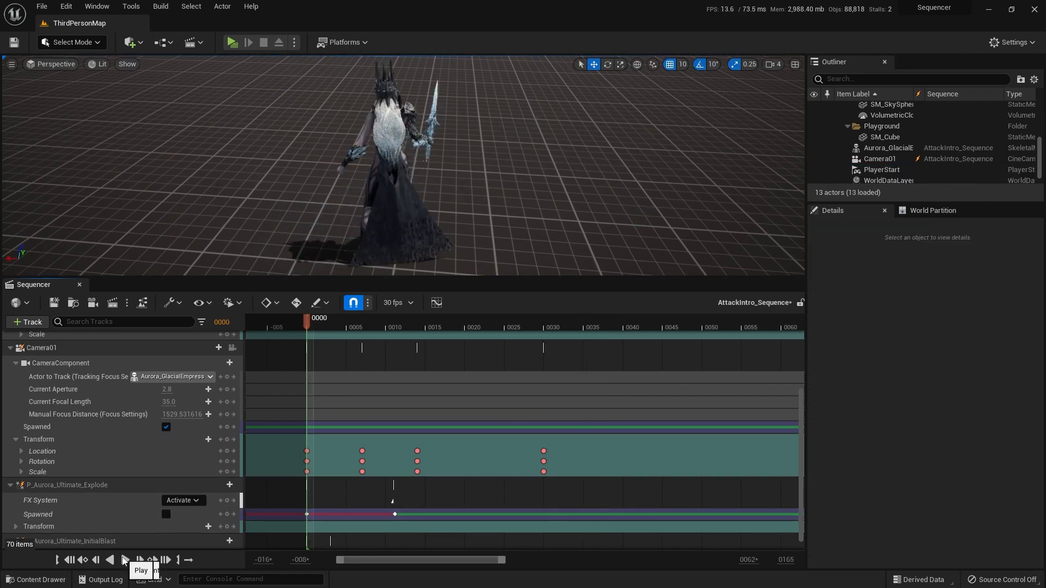
left_click(124, 560)
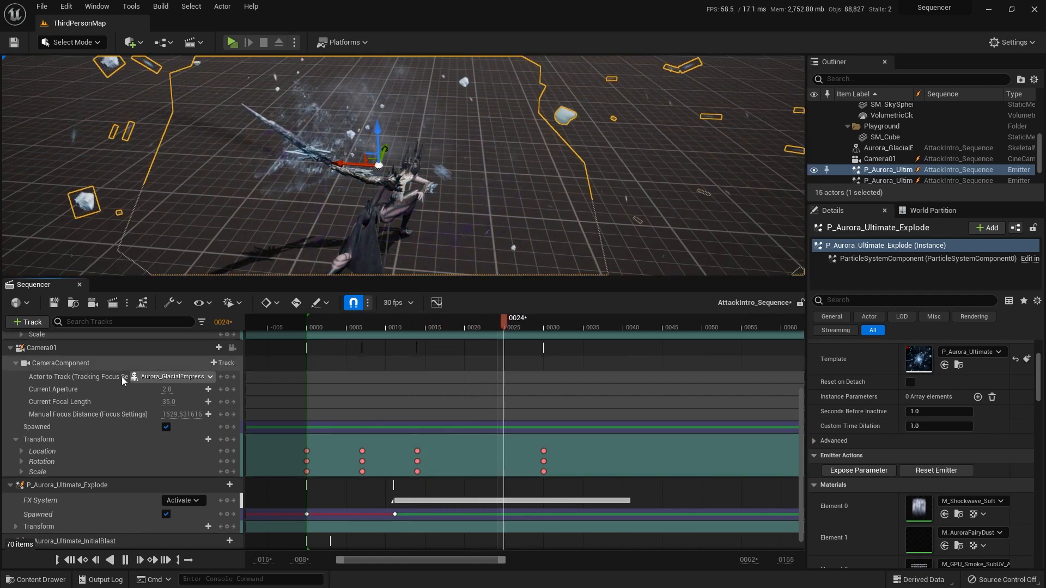
left_click(70, 560)
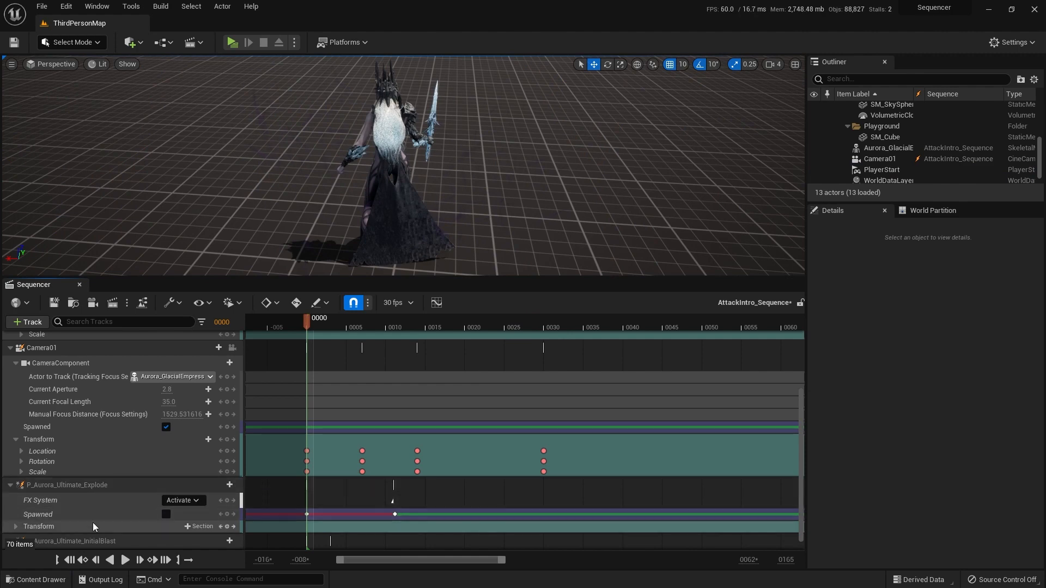
Step: Frame Aurora_GlacialEmpress from farther away and scrub between frames 0 and 14 to examine the explosion's timing
left_click(94, 526)
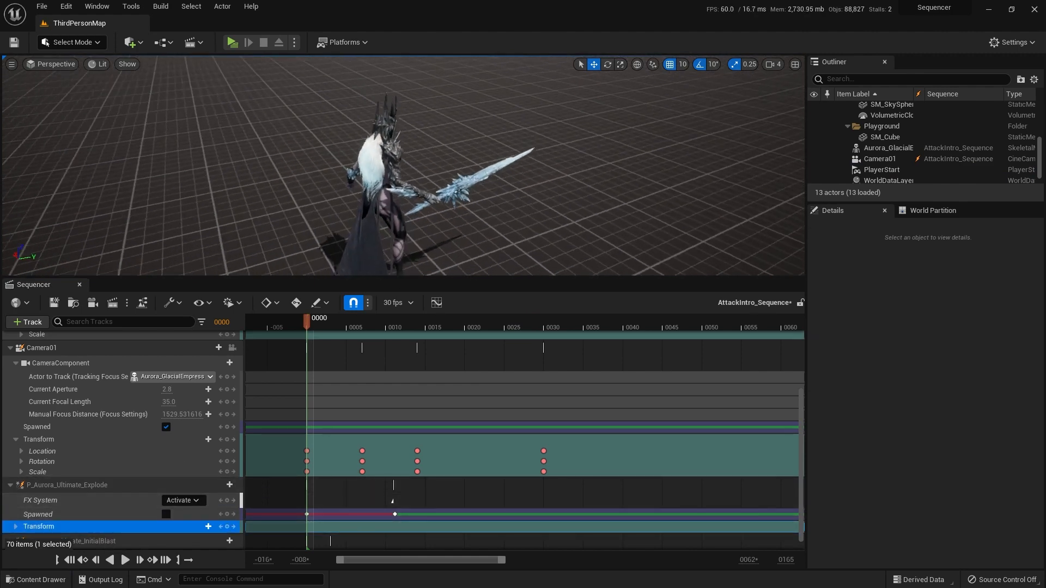
right_click_drag(496, 214, 447, 225)
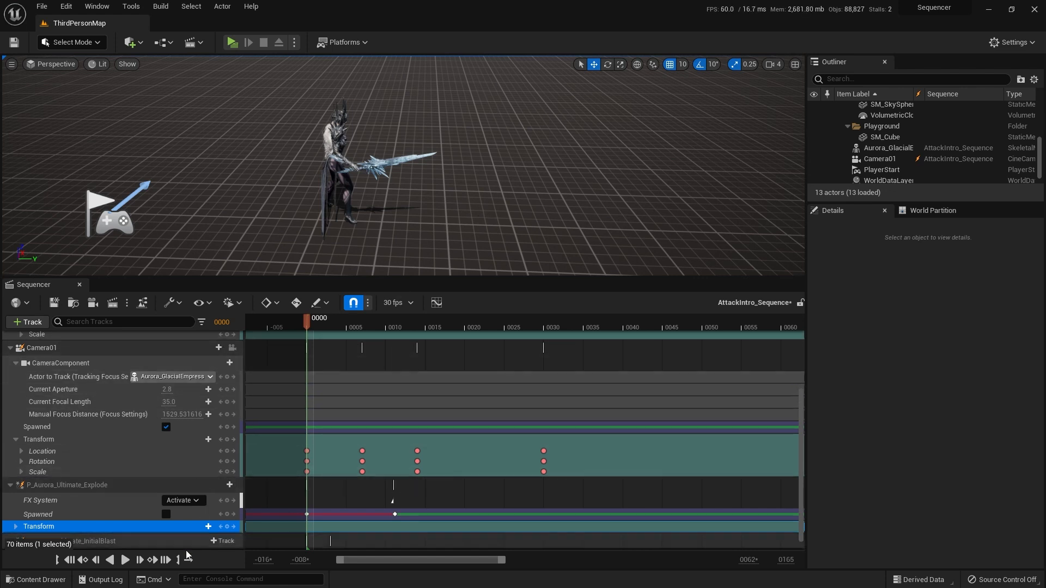
left_click_drag(309, 322, 419, 319)
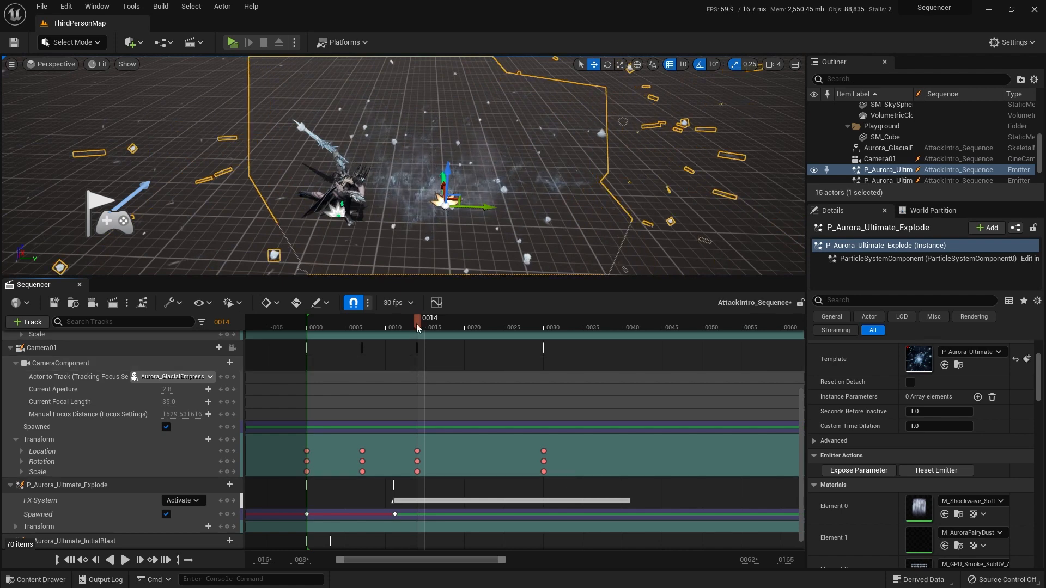
left_click_drag(418, 326, 393, 323)
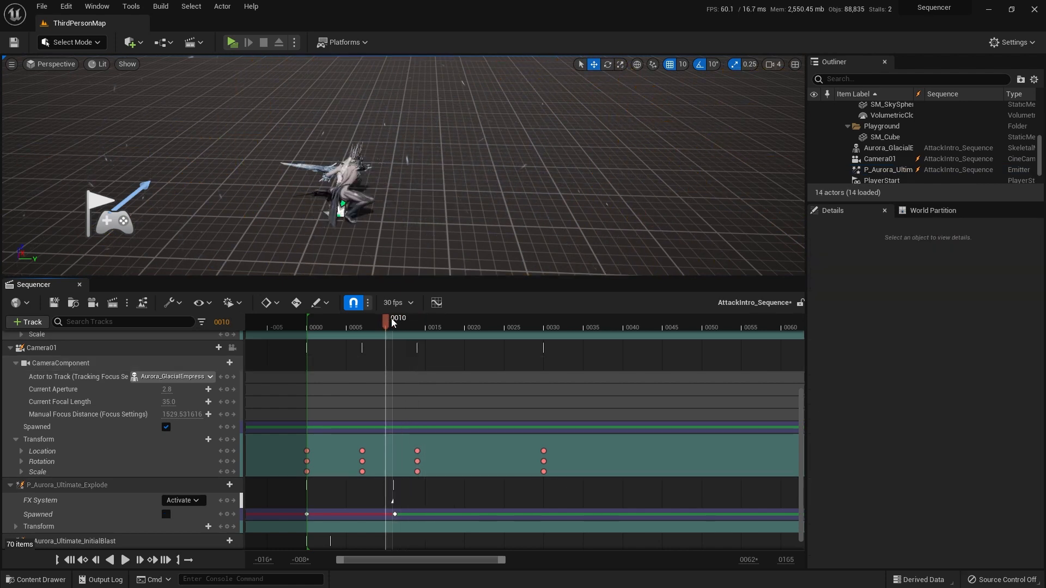
scroll(890, 141, "down", 2)
left_click(898, 146)
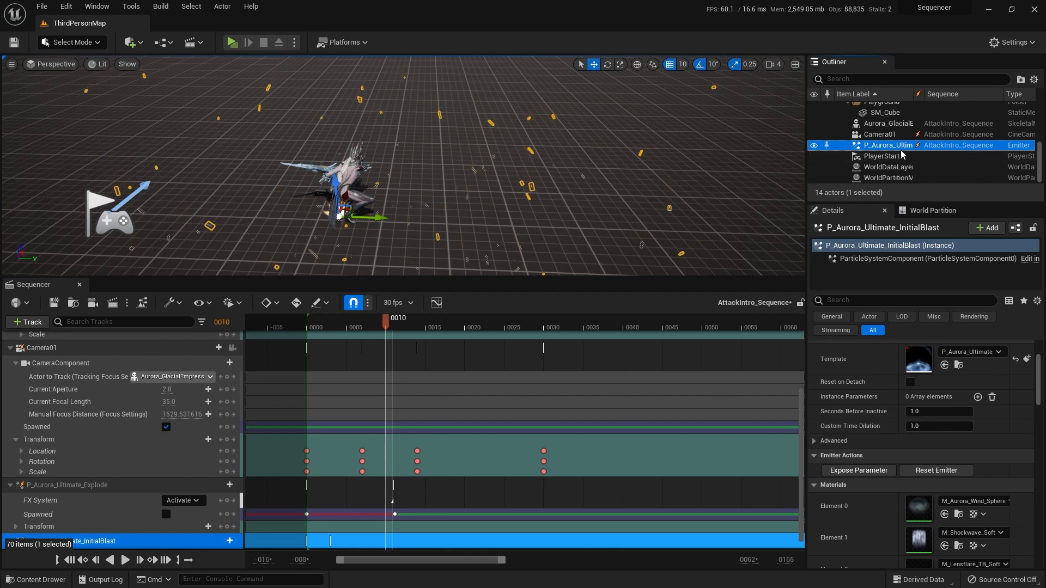
scroll(904, 146, "up", 5)
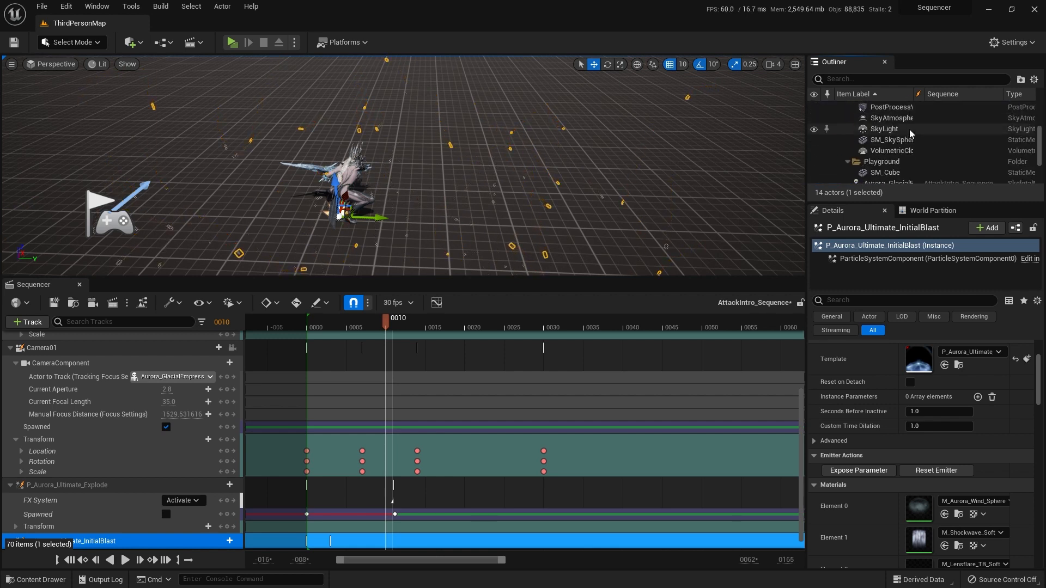
scroll(909, 133, "down", 5)
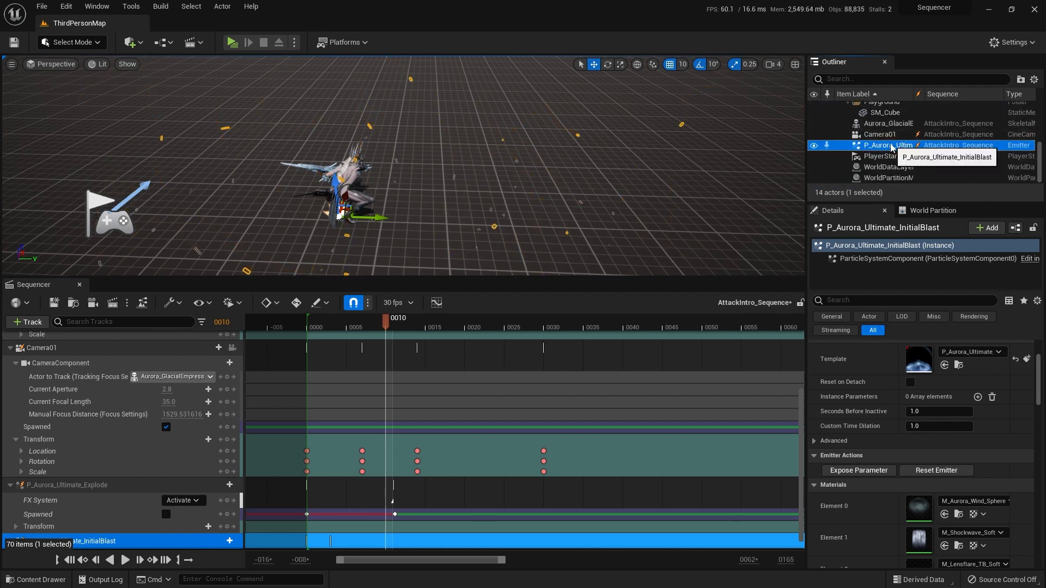
scroll(913, 175, "up", 5)
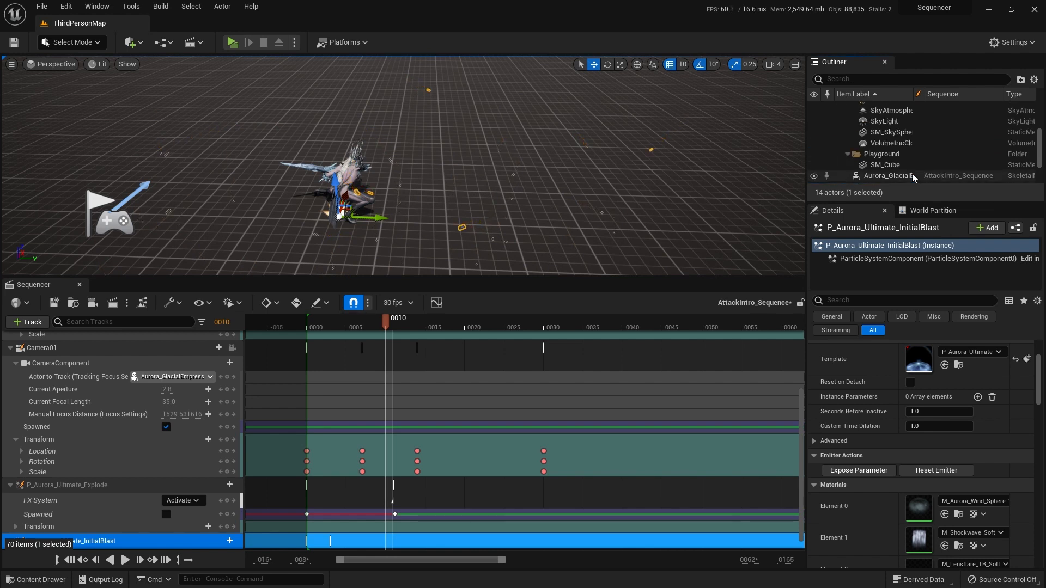
scroll(911, 152, "down", 5)
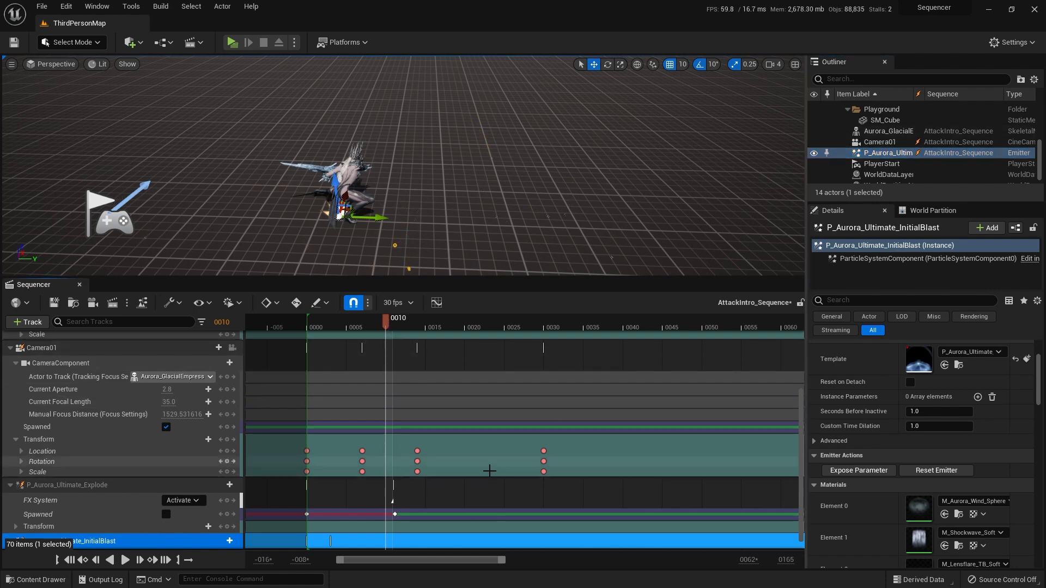
Step: At frame 12, move P_Aurora_Ultimate_Explode farther from the character along Y, key all its tracks and scrub back to frame 0
left_click(398, 321)
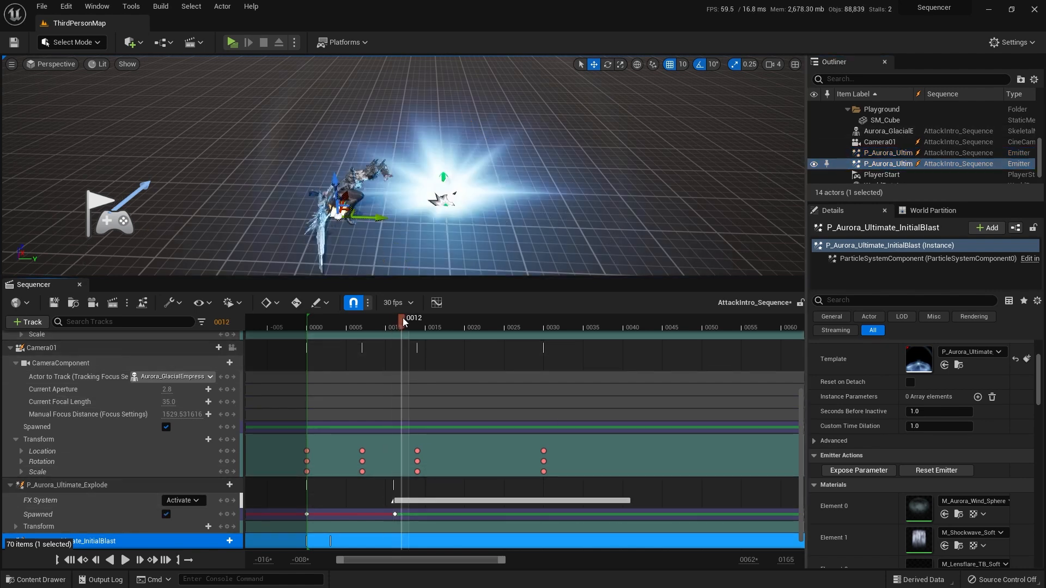
left_click(895, 154)
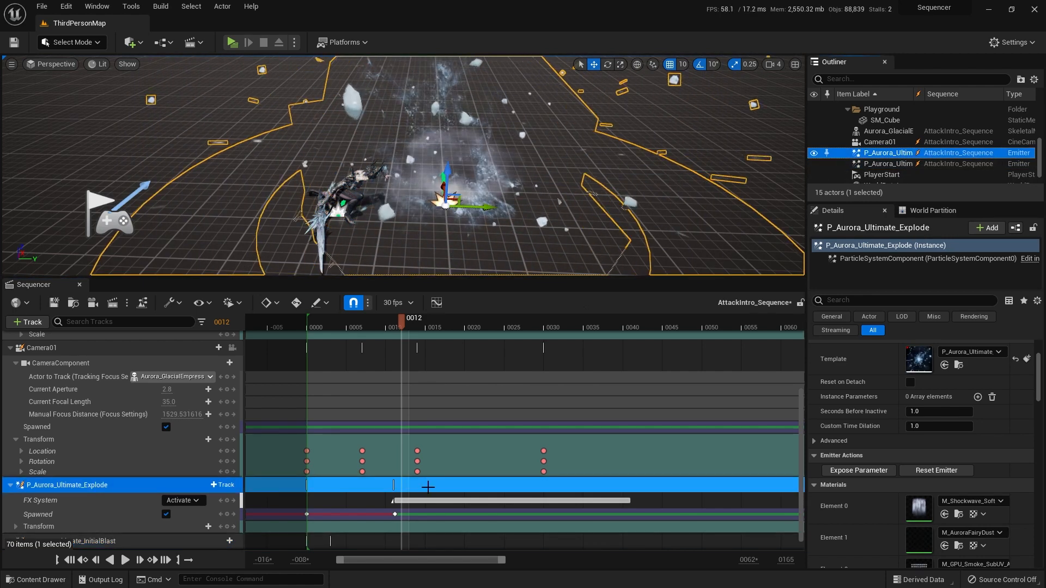
left_click_drag(488, 206, 525, 203)
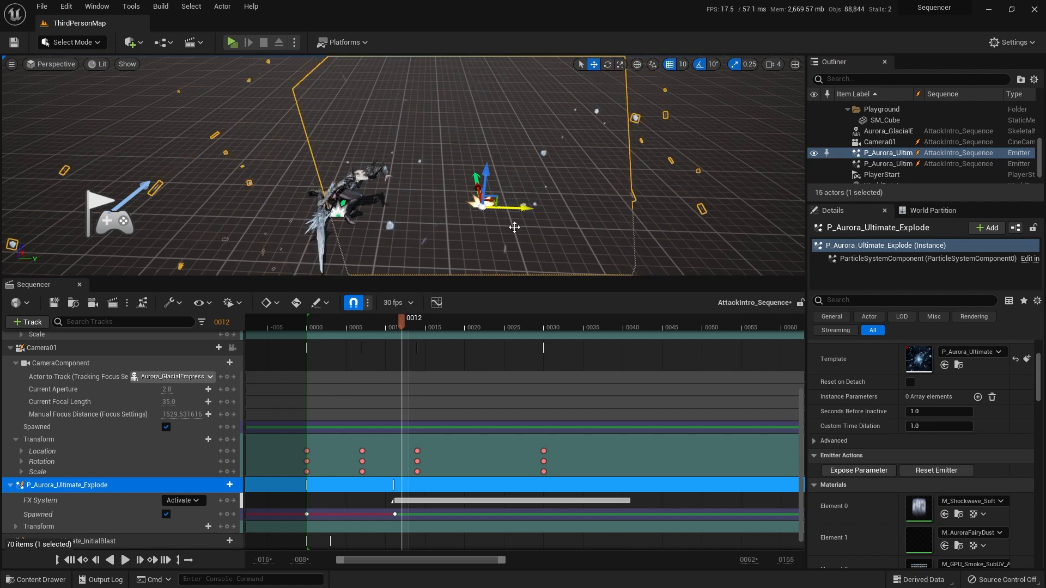
key("Return")
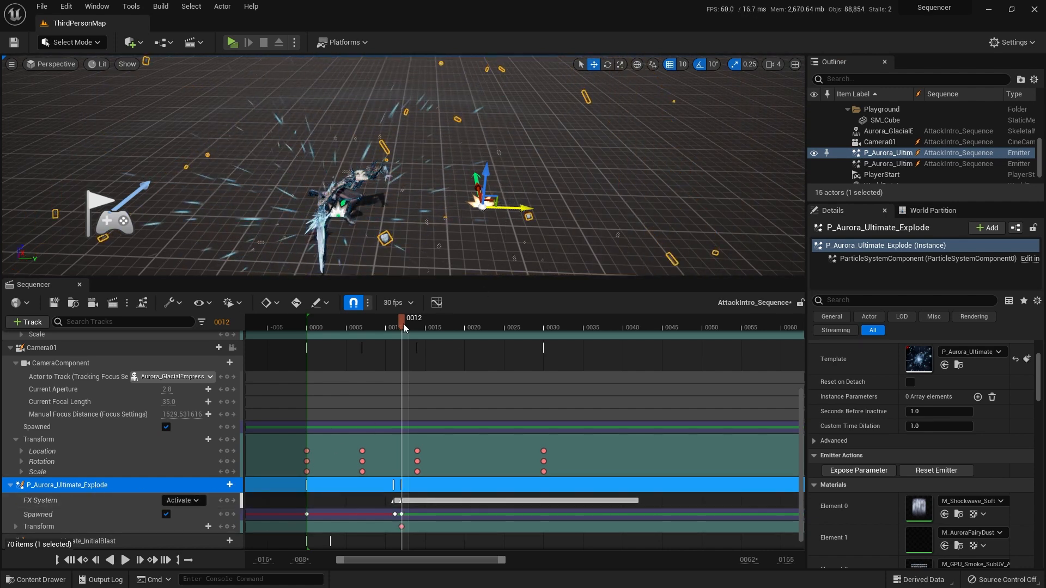
left_click_drag(403, 323, 392, 321)
left_click_drag(393, 321, 318, 322)
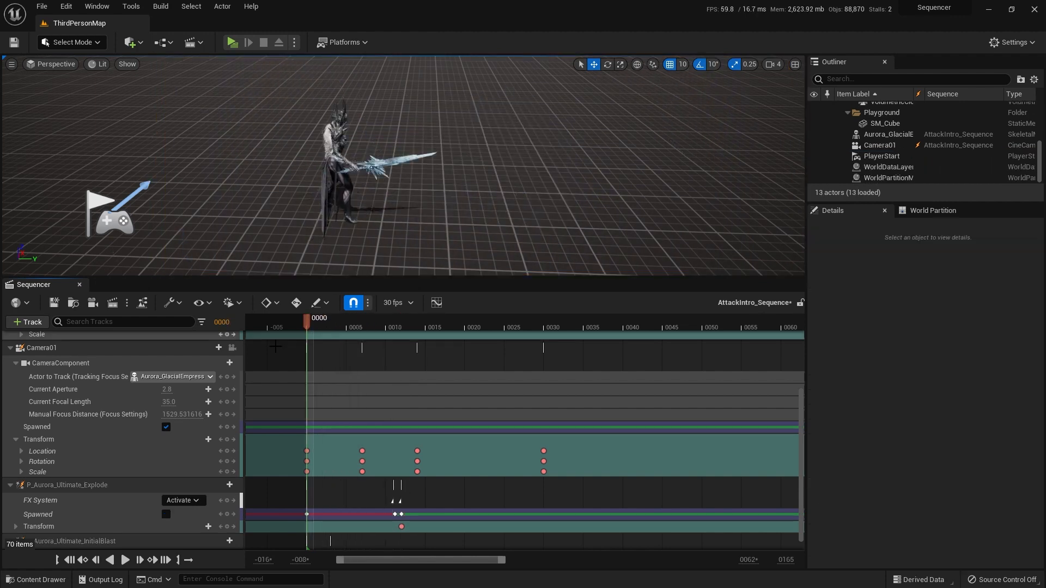
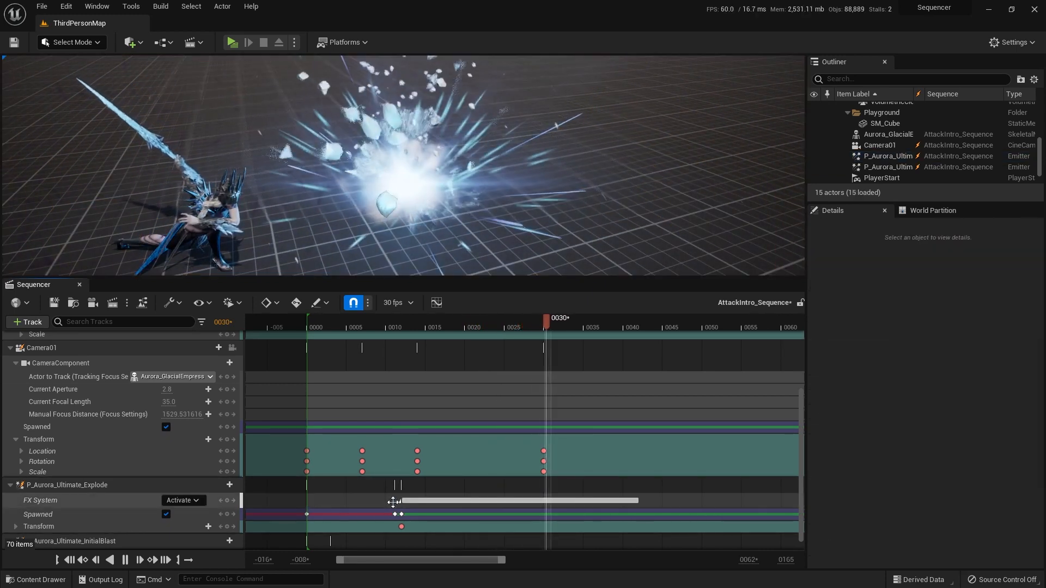
Step: Play the sequence from the start several times to check the explosion against the sword swing, returning to frame 0
left_click(80, 562)
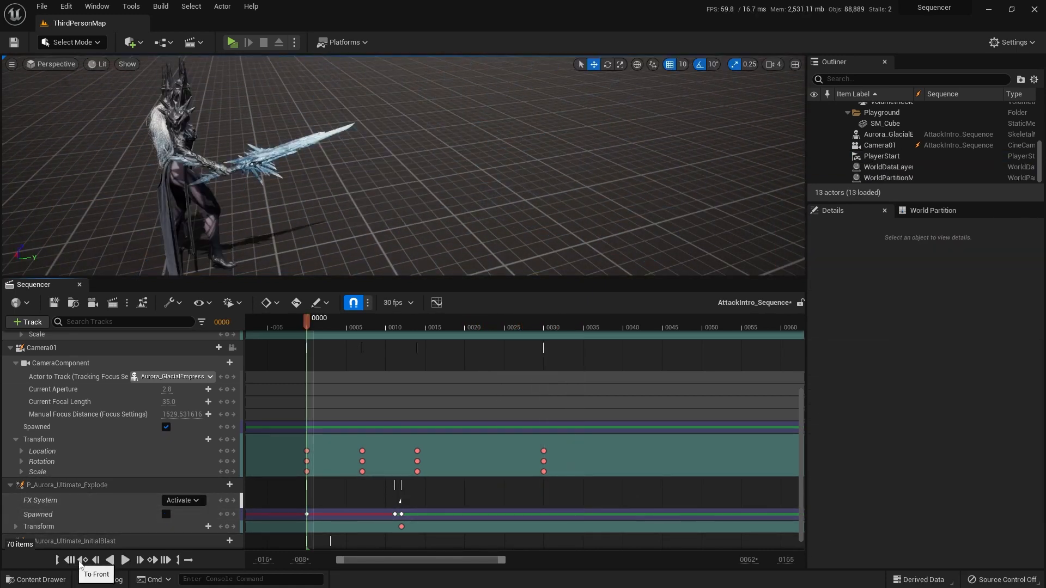
left_click(125, 560)
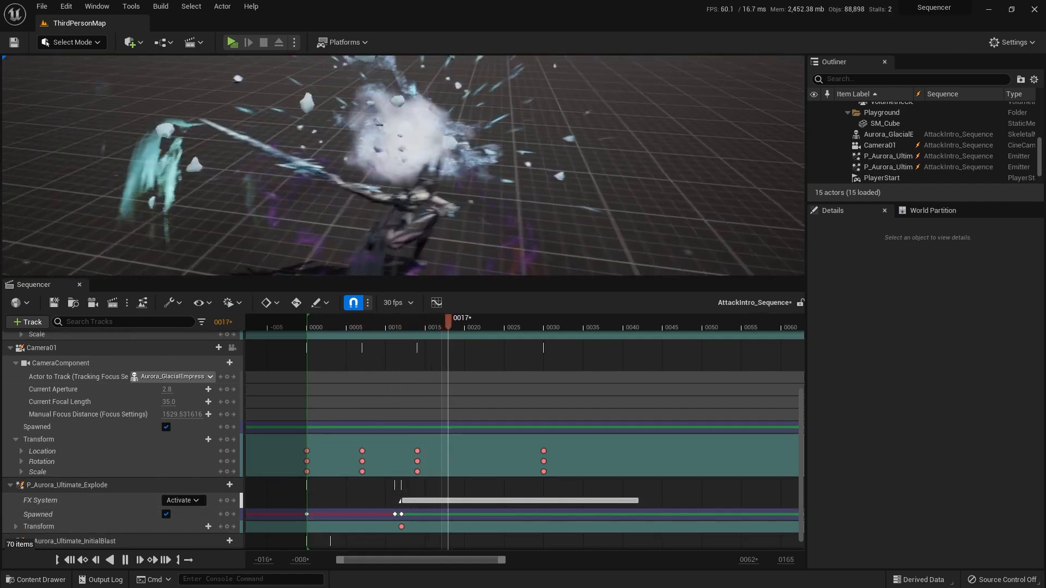
left_click(69, 561)
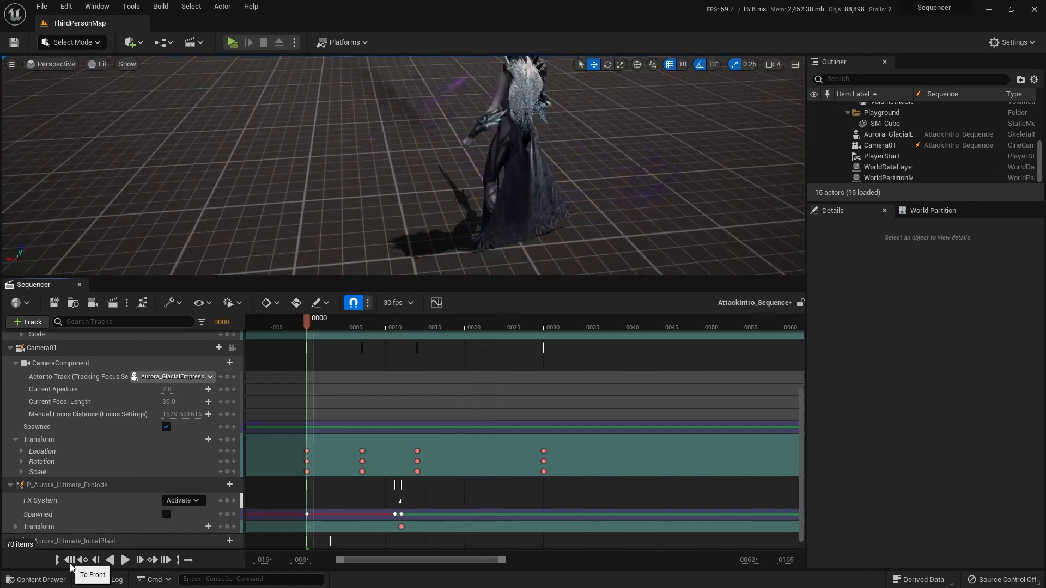
left_click(124, 559)
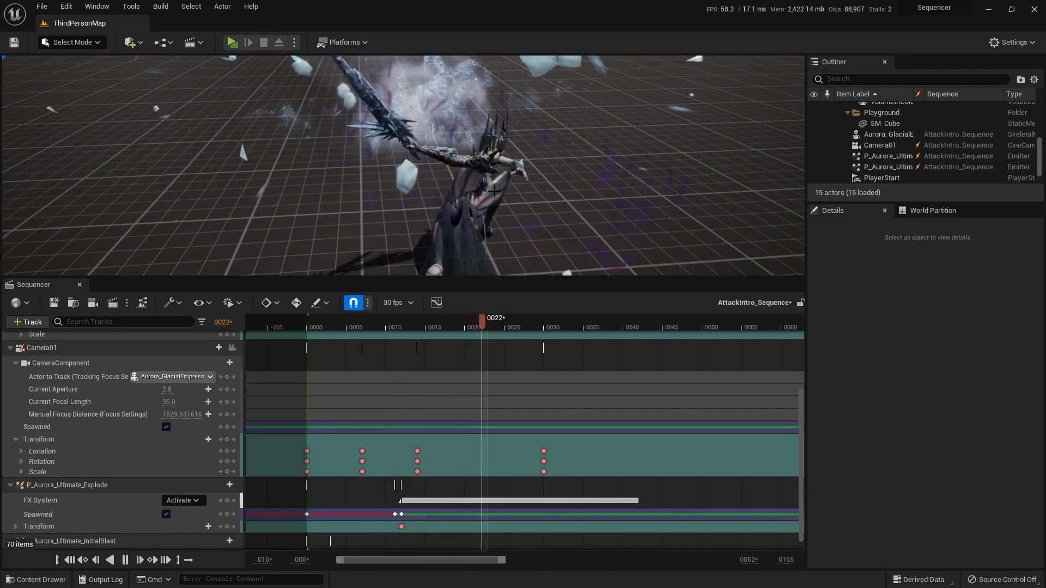
left_click(70, 560)
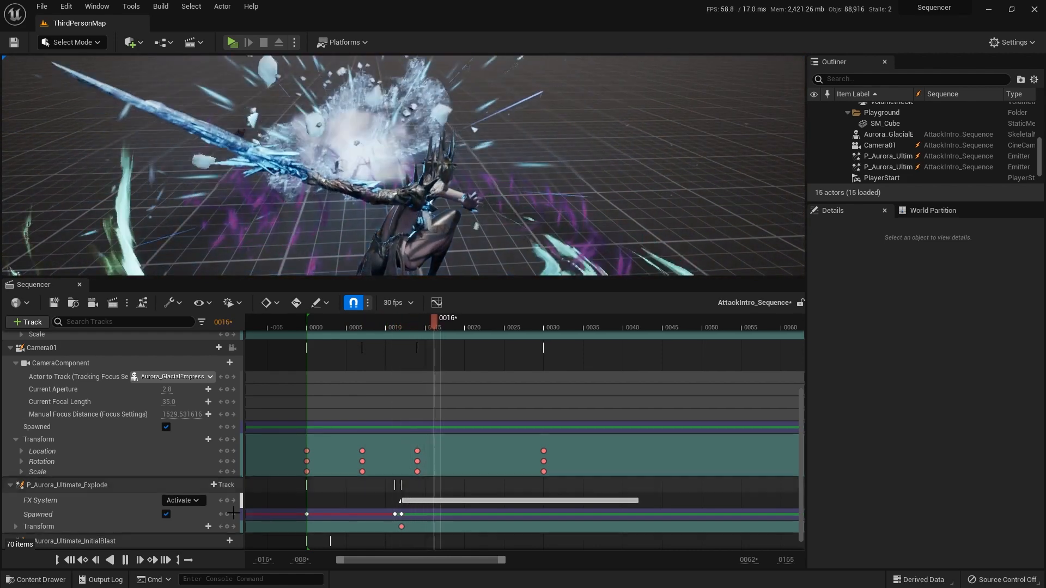
left_click(70, 561)
Step: Inspect the Activate keys of P_Aurora_Ultimate_InitialBlast at frame 3 and P_Aurora_Ultimate_Explode at frame 12, replaying the sequence from the start after each
scroll(329, 527, "down", 1)
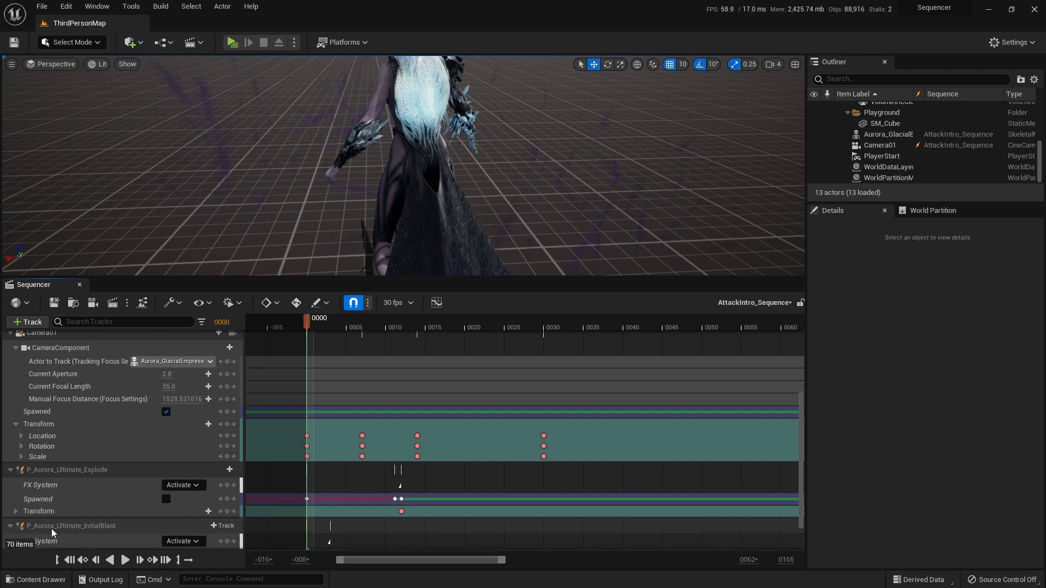
scroll(327, 509, "down", 3)
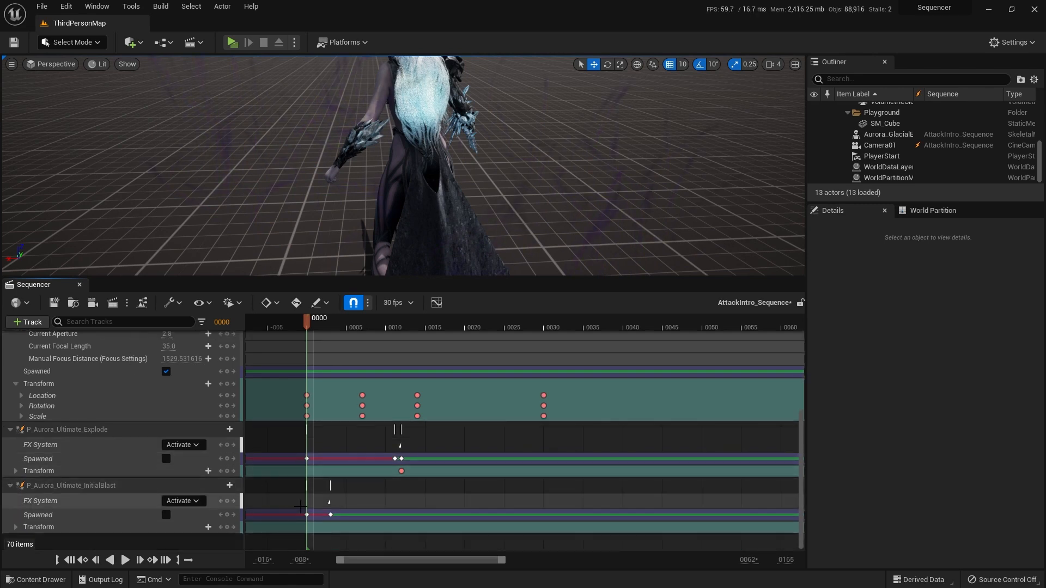
left_click(329, 504)
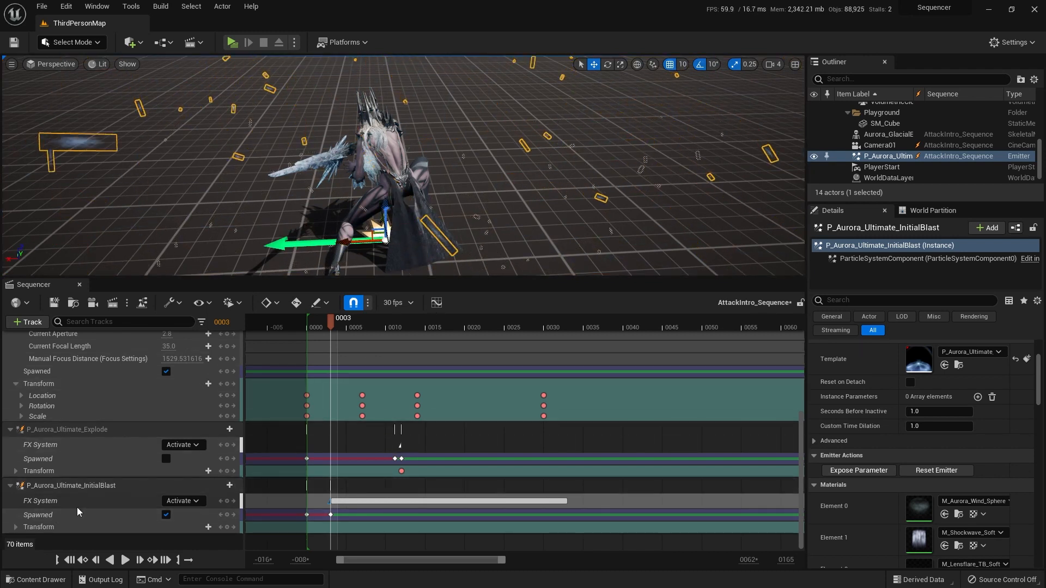
left_click(69, 561)
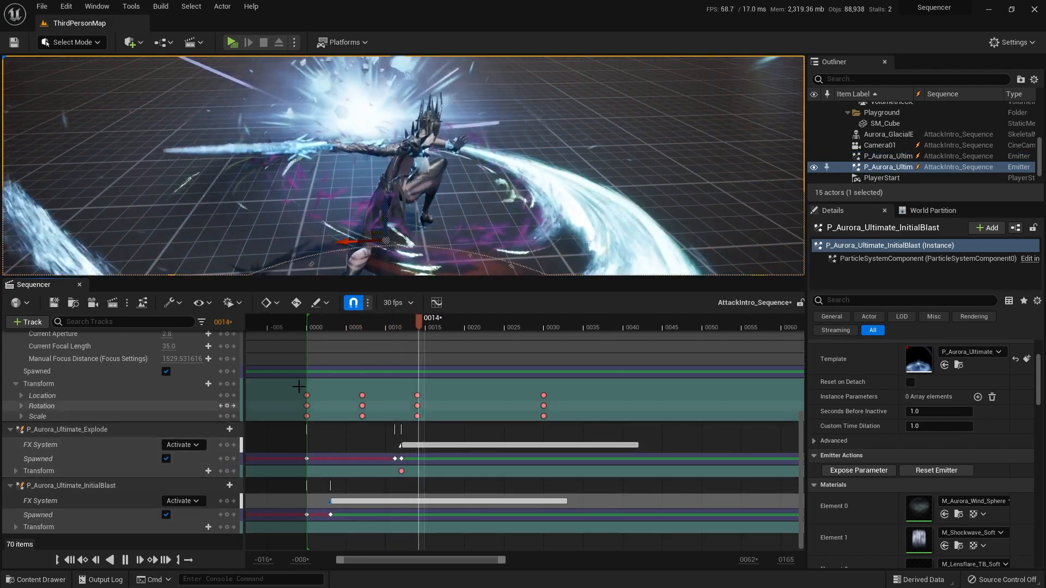
mouse_move(442, 326)
left_mouse_down()
mouse_move(407, 329)
mouse_move(427, 330)
left_mouse_up()
left_click(401, 446)
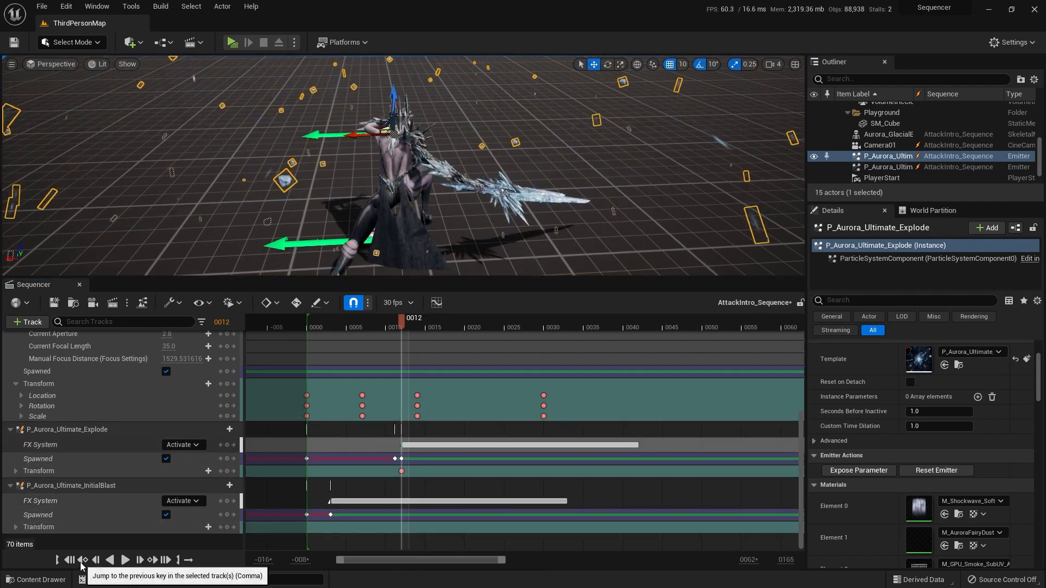
left_click(82, 561)
left_click(125, 561)
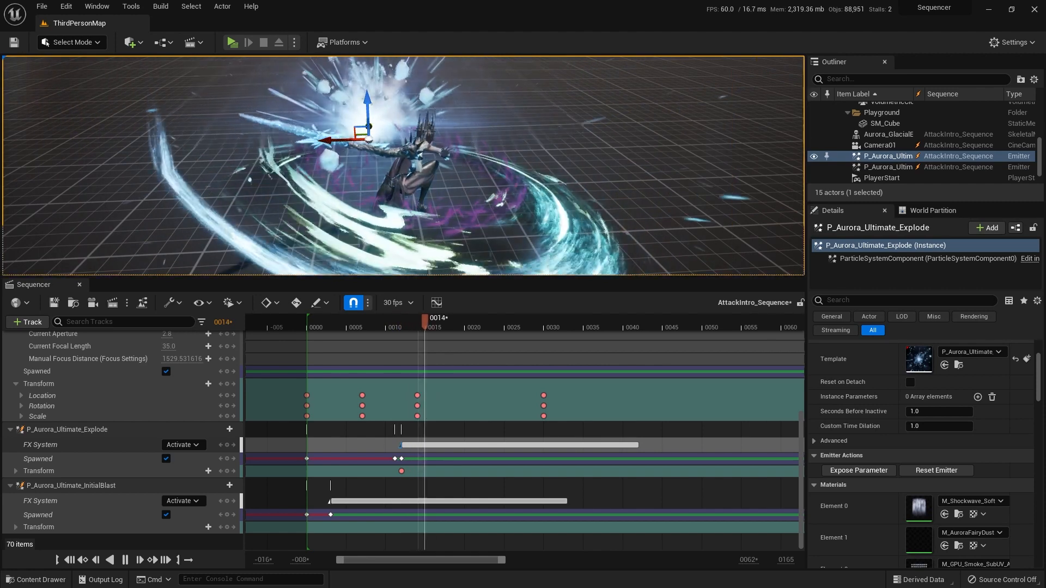
Step: At frame 12, try to reposition P_Aurora_Ultimate_Explode, select its FX System track and play the sequence
left_click_drag(449, 321, 395, 321)
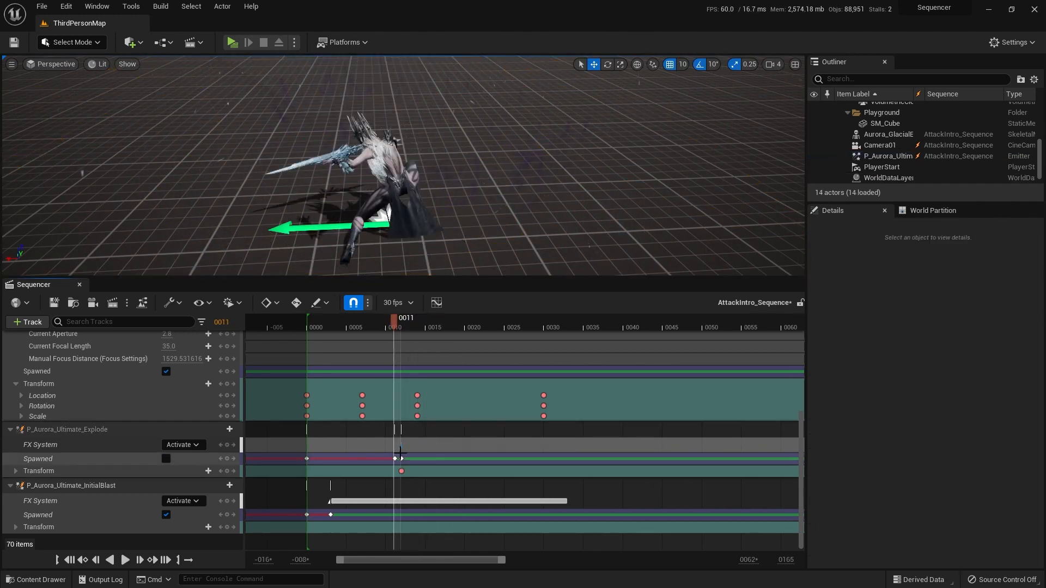
key("Right")
left_click_drag(366, 141, 368, 140)
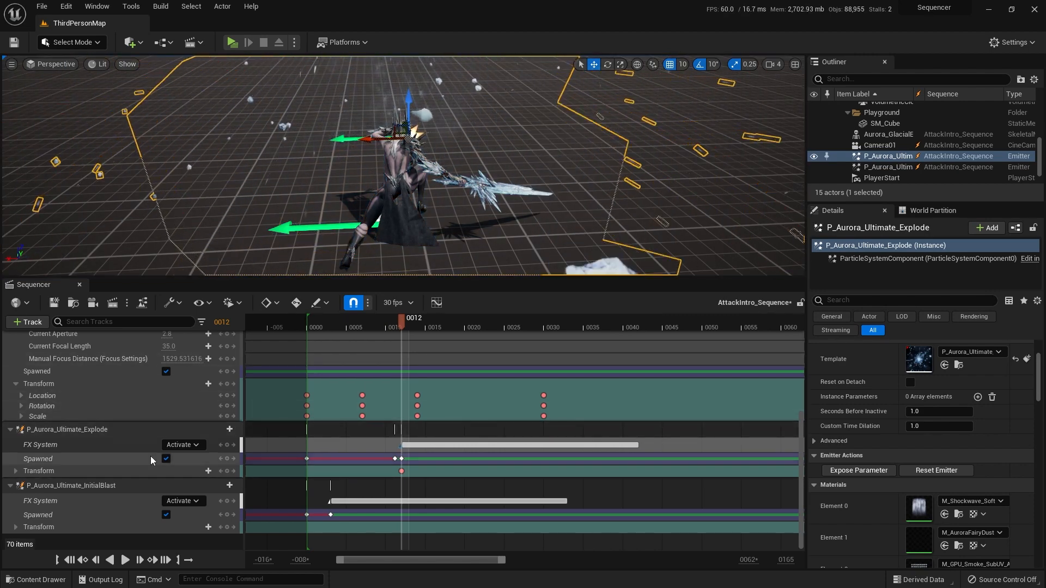
left_click(90, 449)
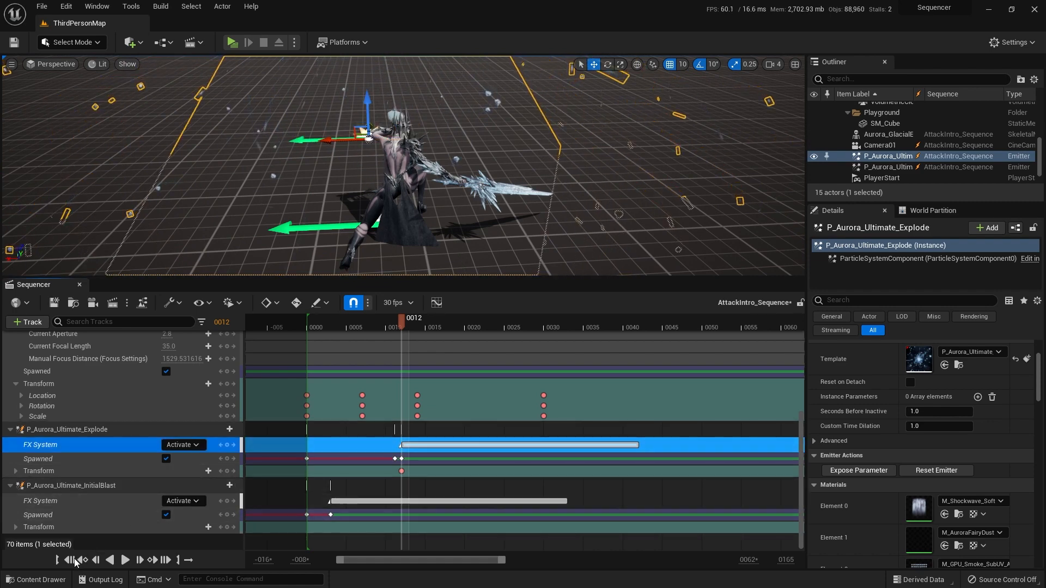
left_click(110, 560)
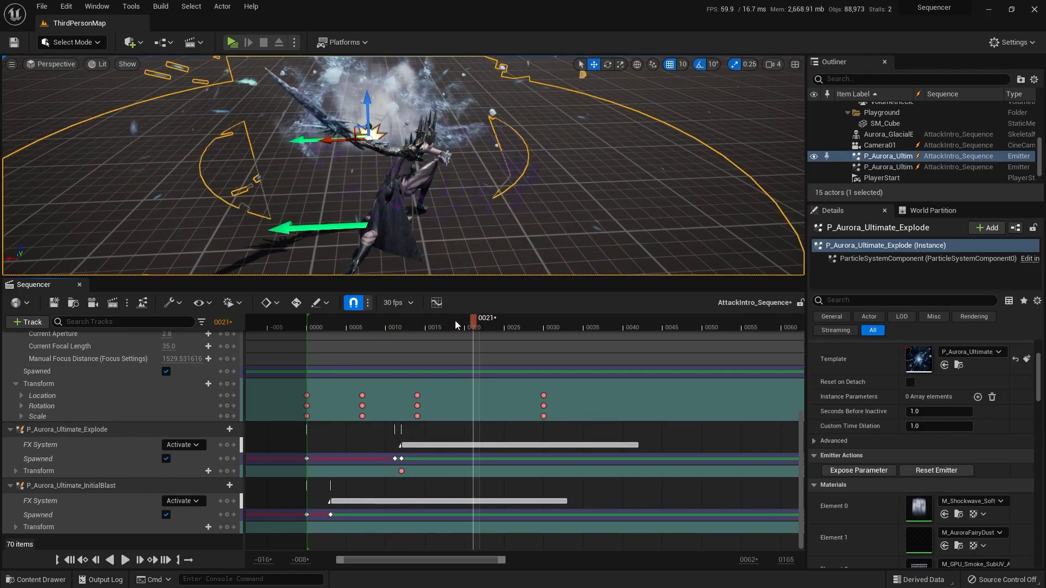
Step: Turn off timeline snapping, key Activate on P_Aurora_Ultimate_Explode just after frame 12, and delete its FX System key at frame 12
left_click_drag(455, 320, 410, 326)
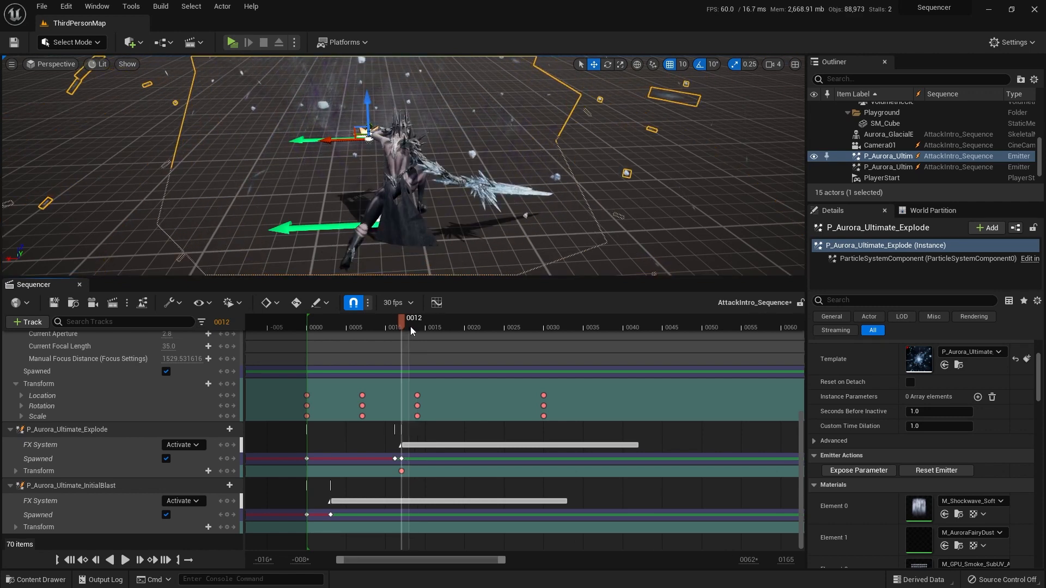
left_click(355, 302)
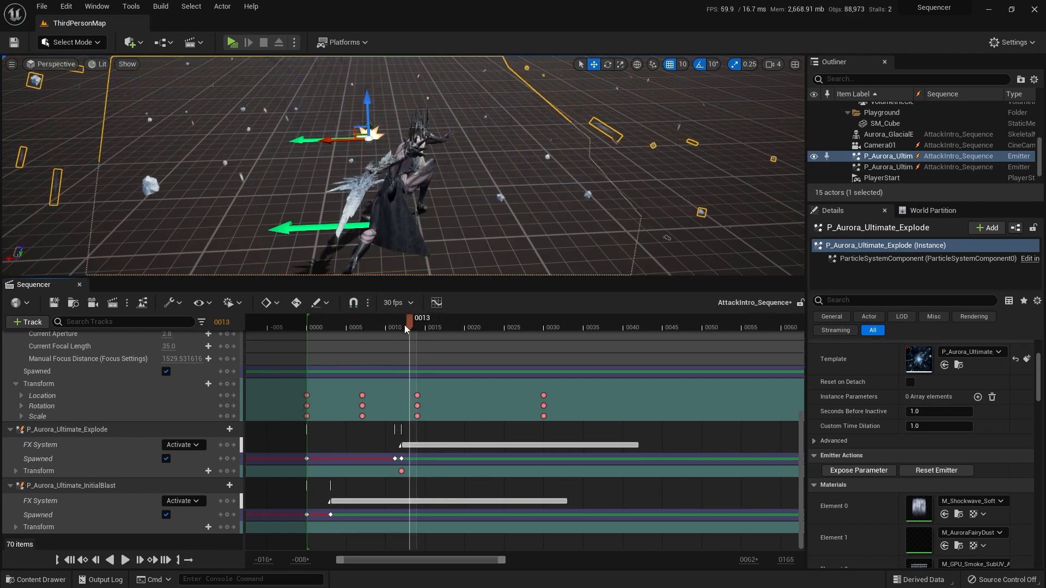
left_click_drag(404, 326, 403, 329)
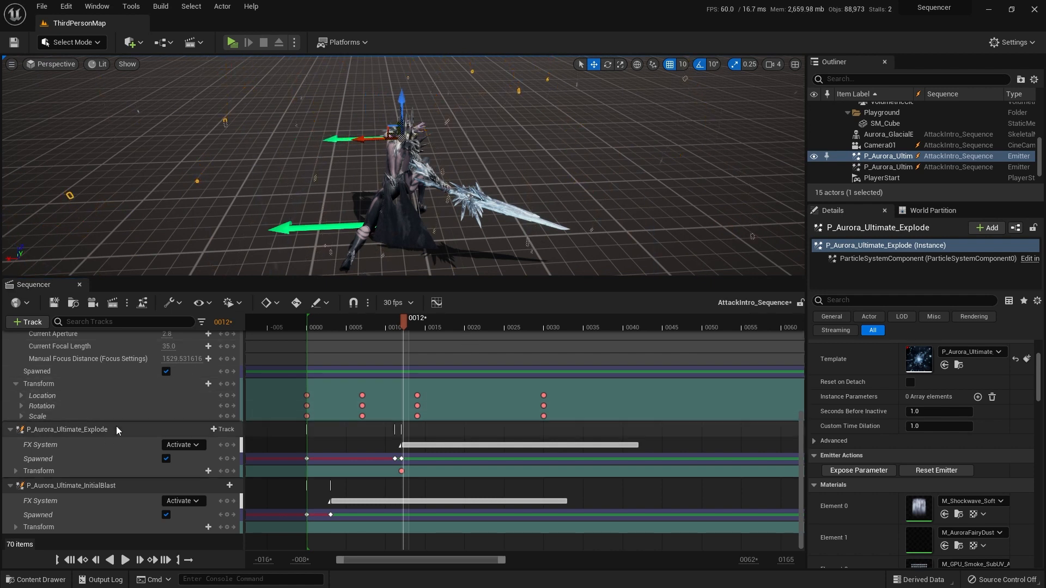
left_click(74, 441)
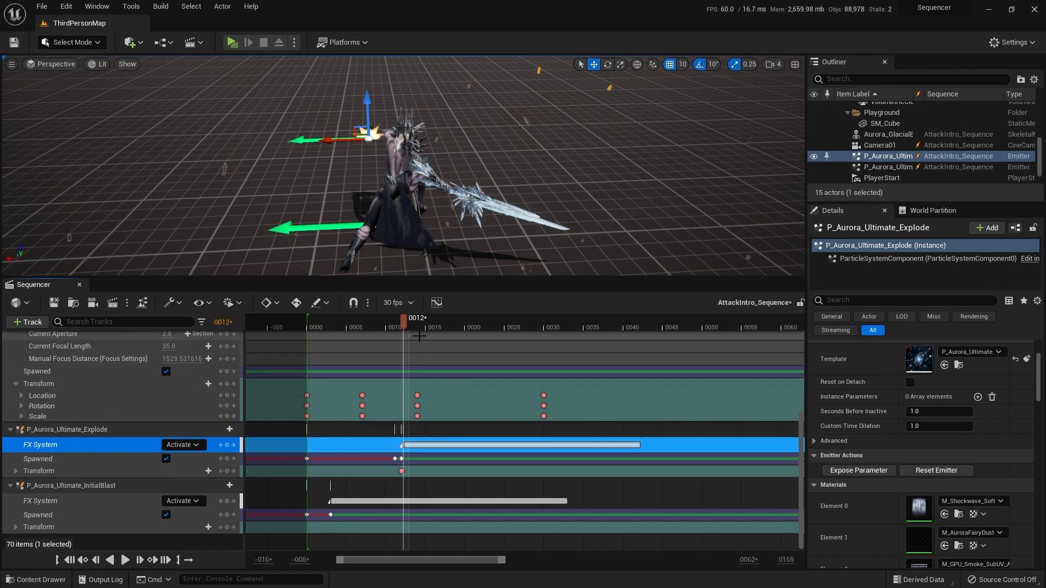
scroll(403, 431, "up", 8, "ctrl")
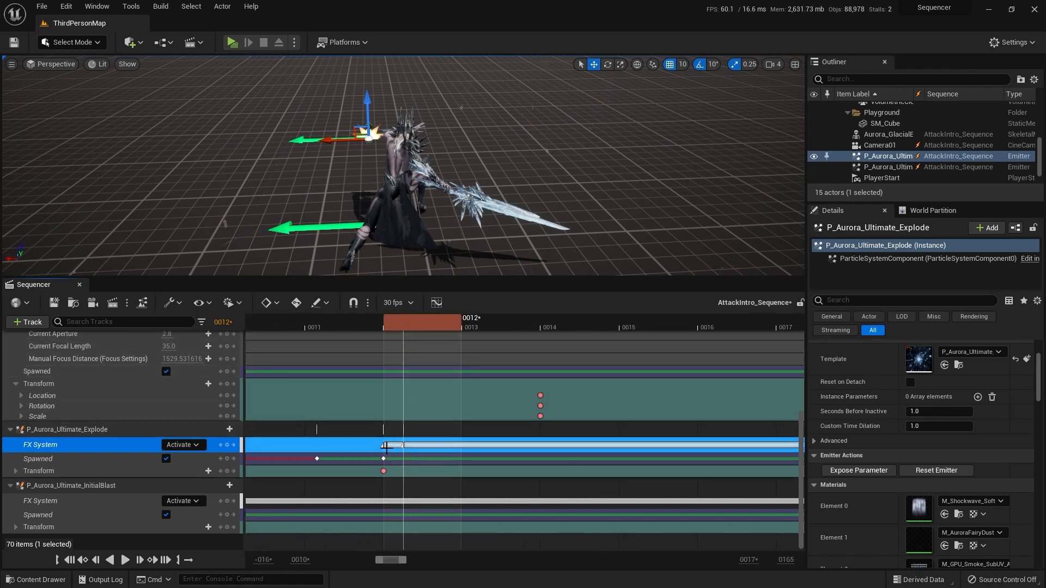
middle_click(384, 447)
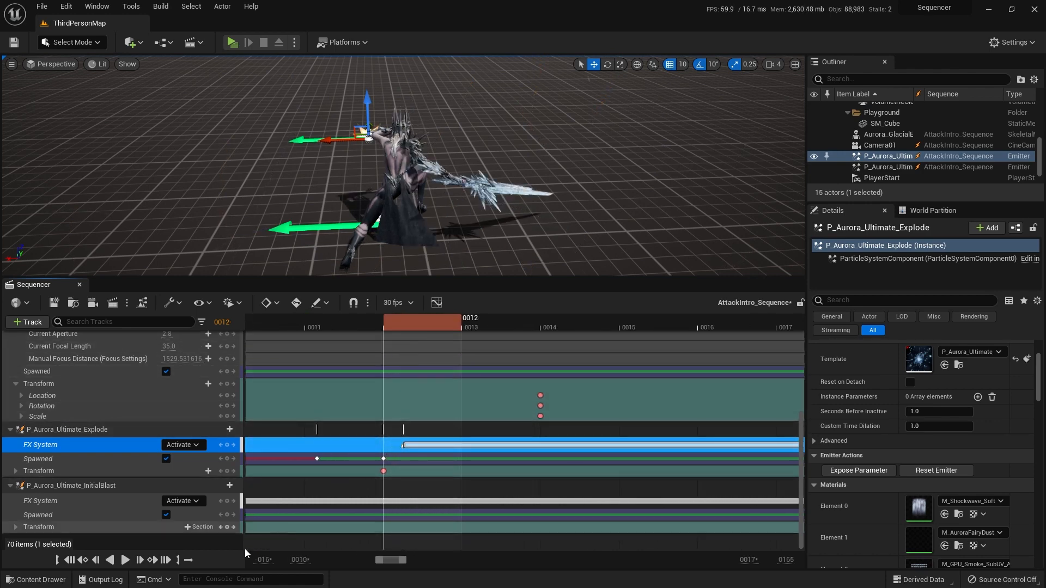
Step: Play the sequence from the start to check the explosion, and undo the last key deletion
left_click(69, 560)
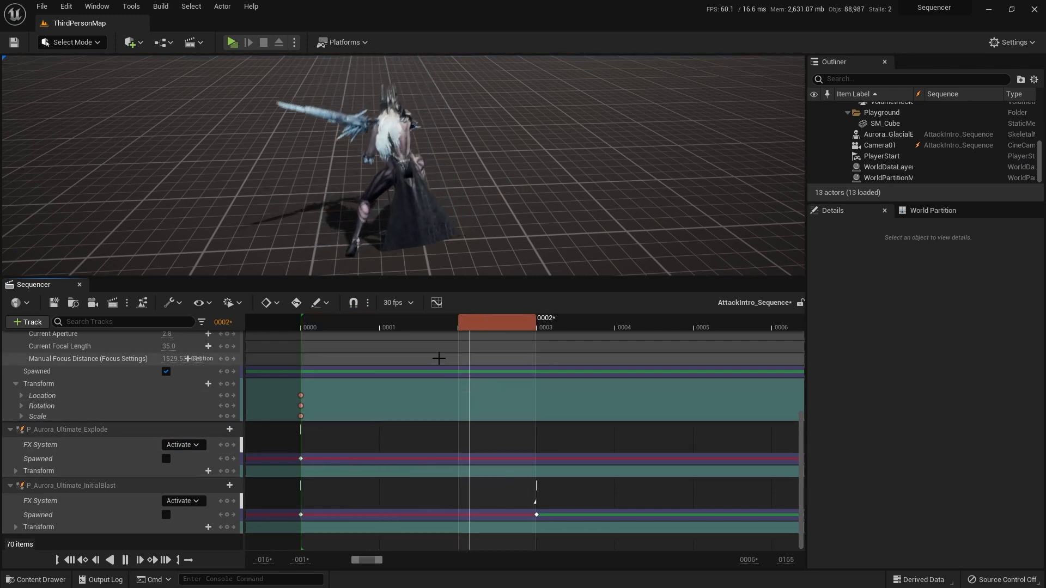
left_click(562, 229)
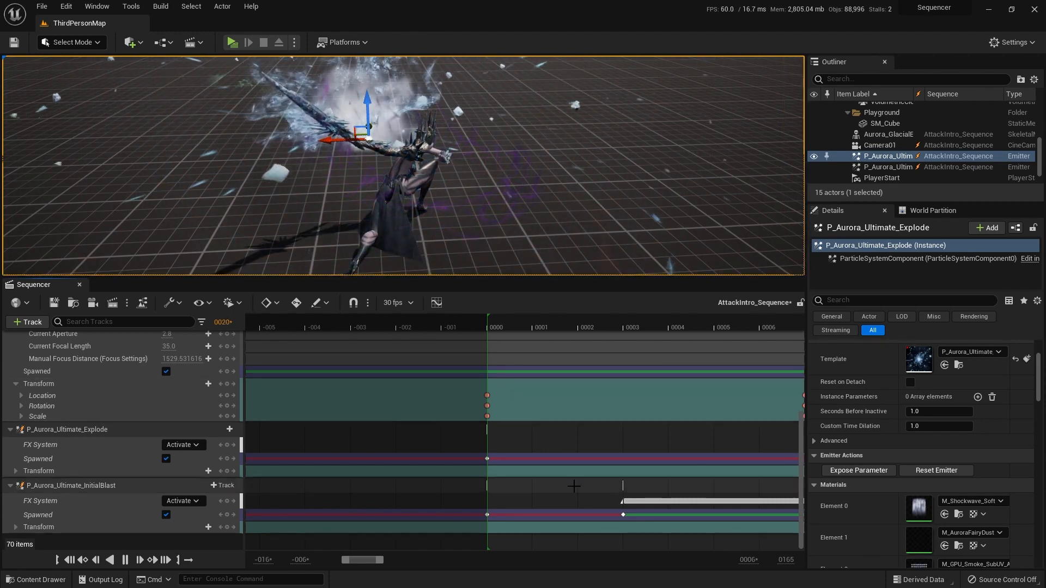
left_click_drag(358, 561, 366, 568)
key("ctrl+z")
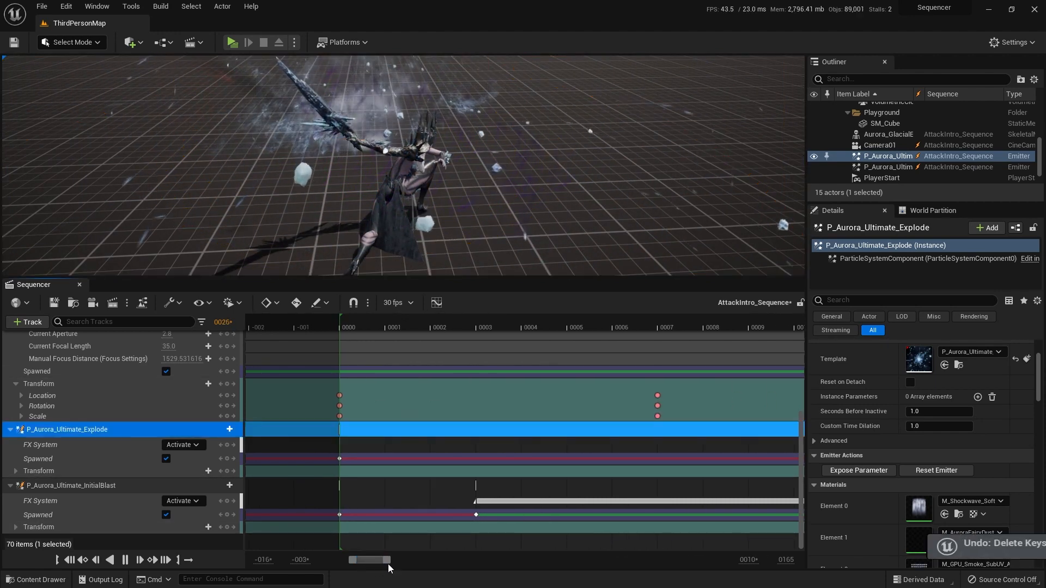
Step: Delete the extra FX System key just after frame 12 on P_Aurora_Ultimate_Explode, keeping the one at frame 12
left_click(515, 328)
left_click_drag(375, 565, 380, 565)
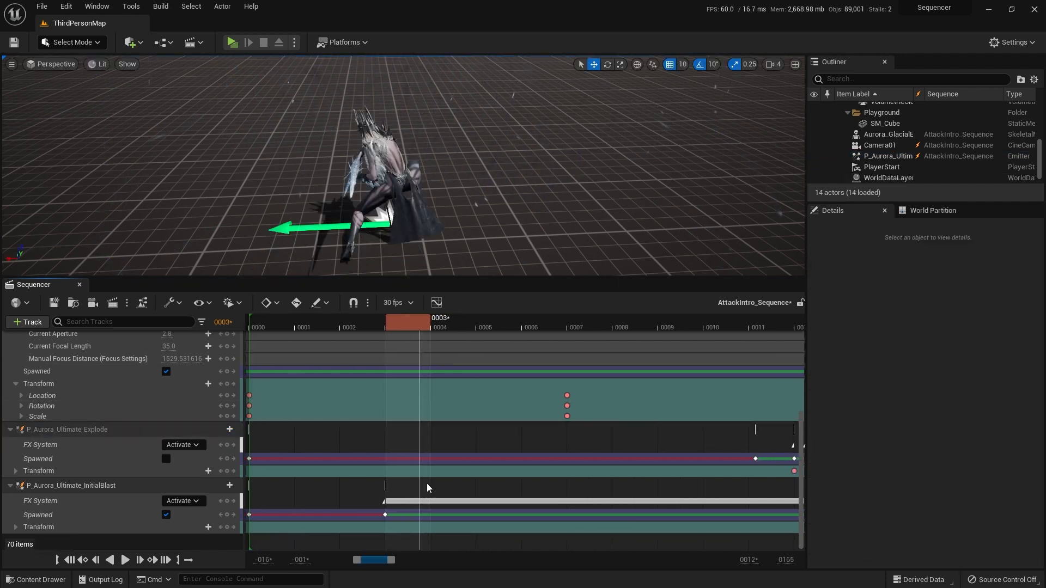
scroll(515, 328, "down", 4)
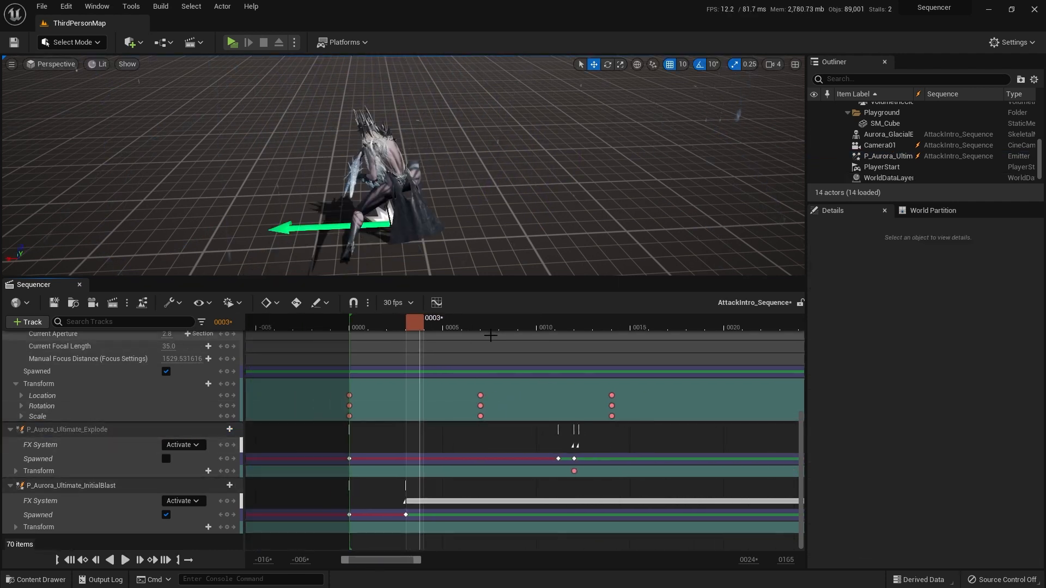
left_click_drag(555, 335, 577, 333)
left_click(576, 445)
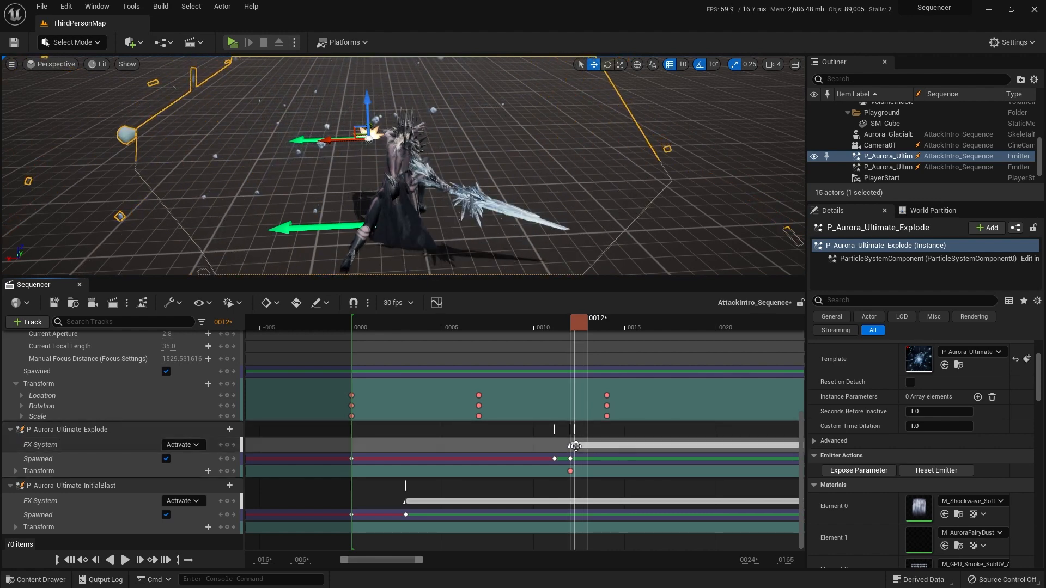
key("ctrl+z")
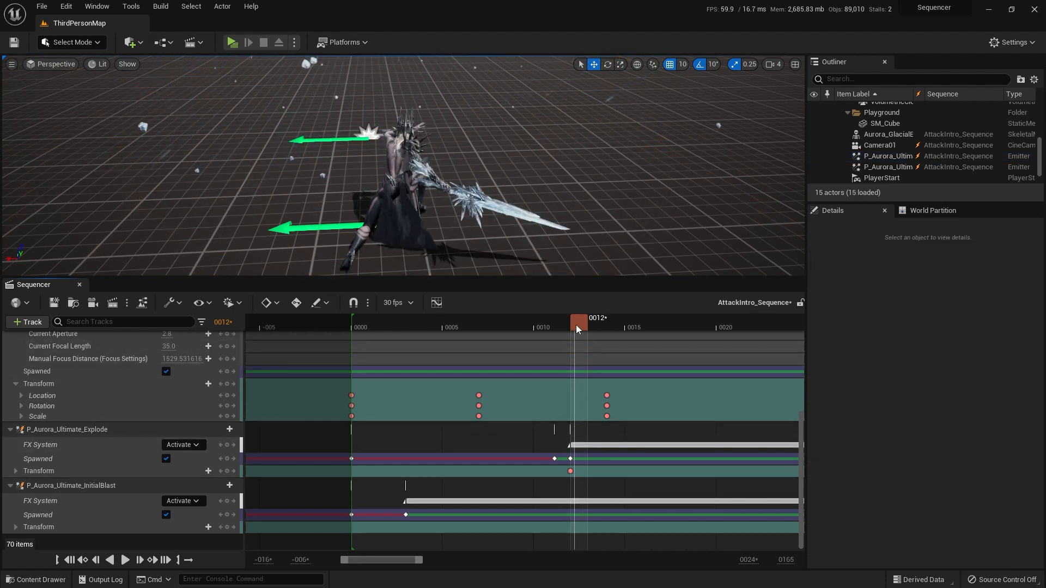
Step: Just after frame 12, move P_Aurora_Ultimate_Explode, key its FX System track and play the sequence from the start
left_click_drag(576, 325, 572, 325)
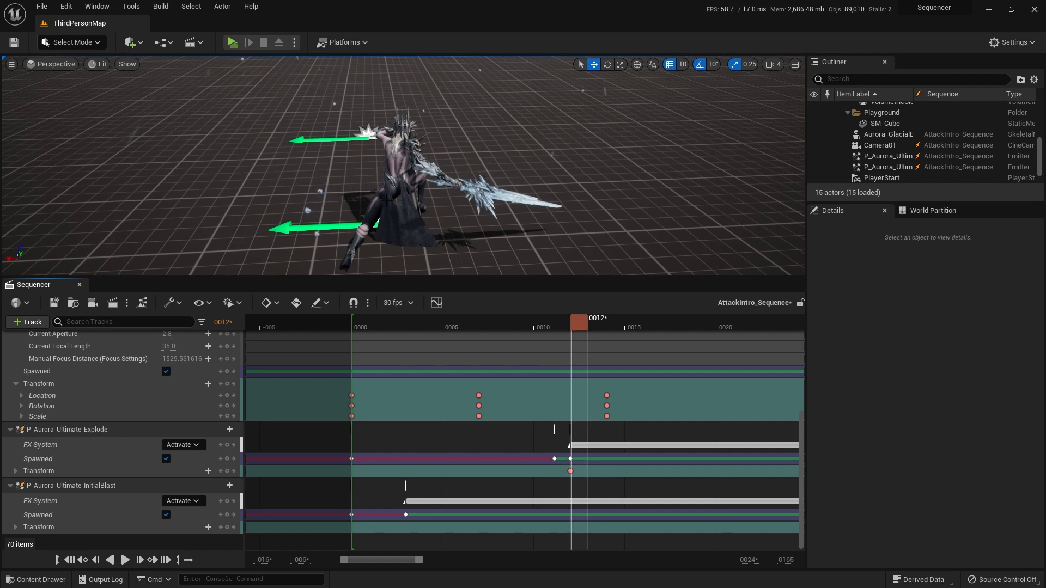
left_click(369, 134)
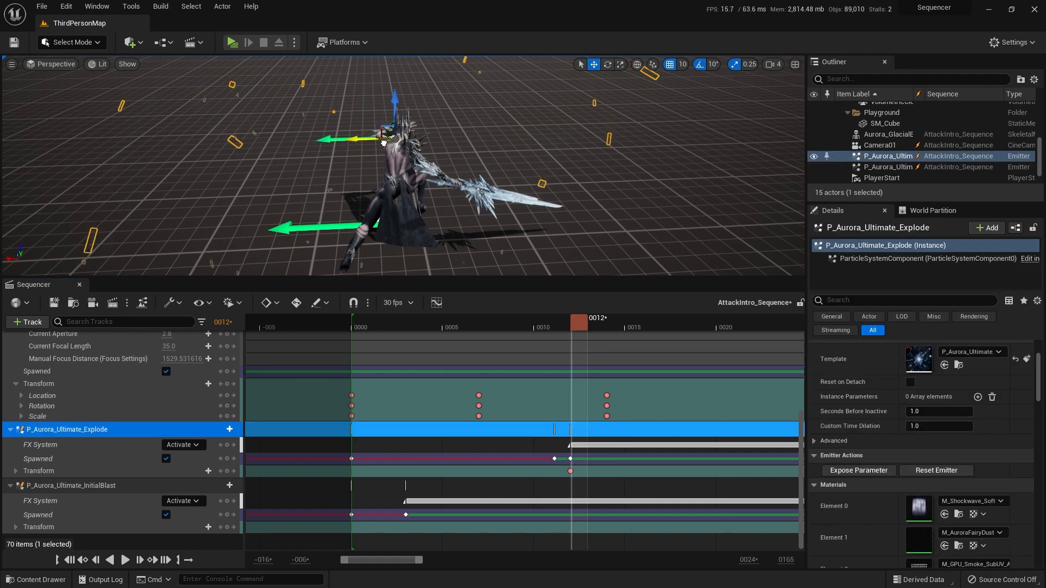
left_click(84, 445)
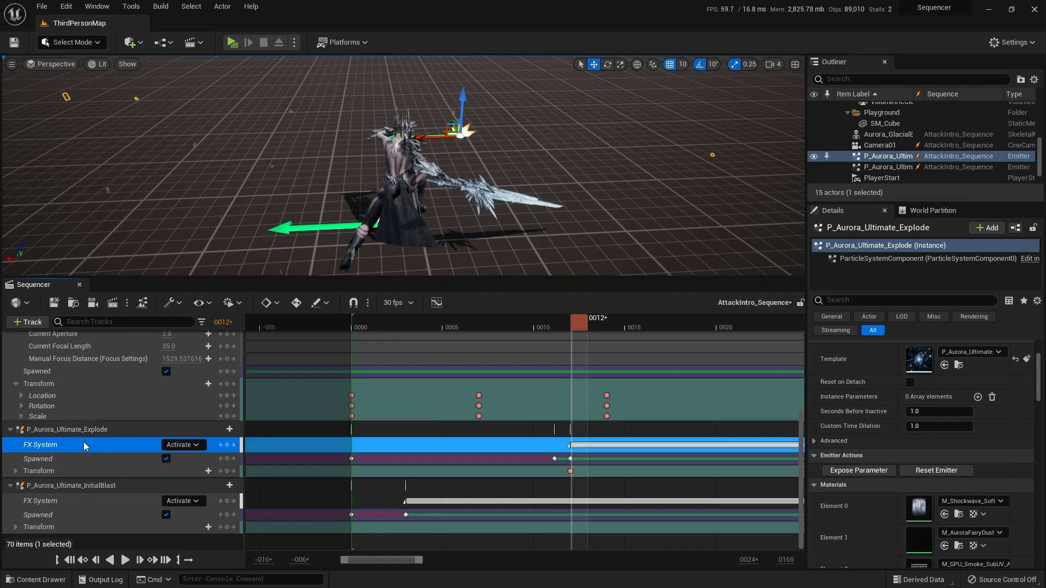
left_click(75, 562)
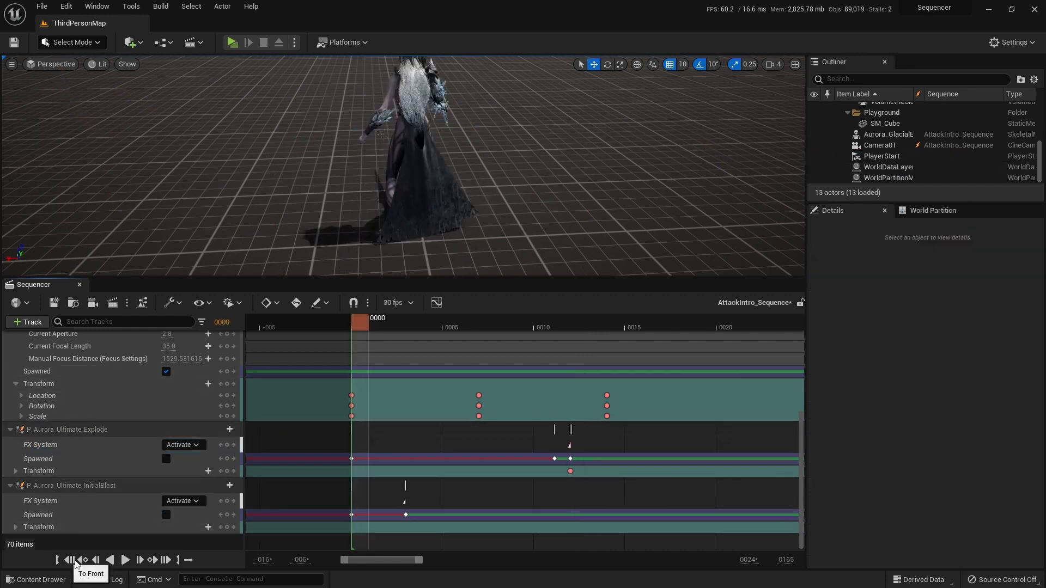
left_click(126, 560)
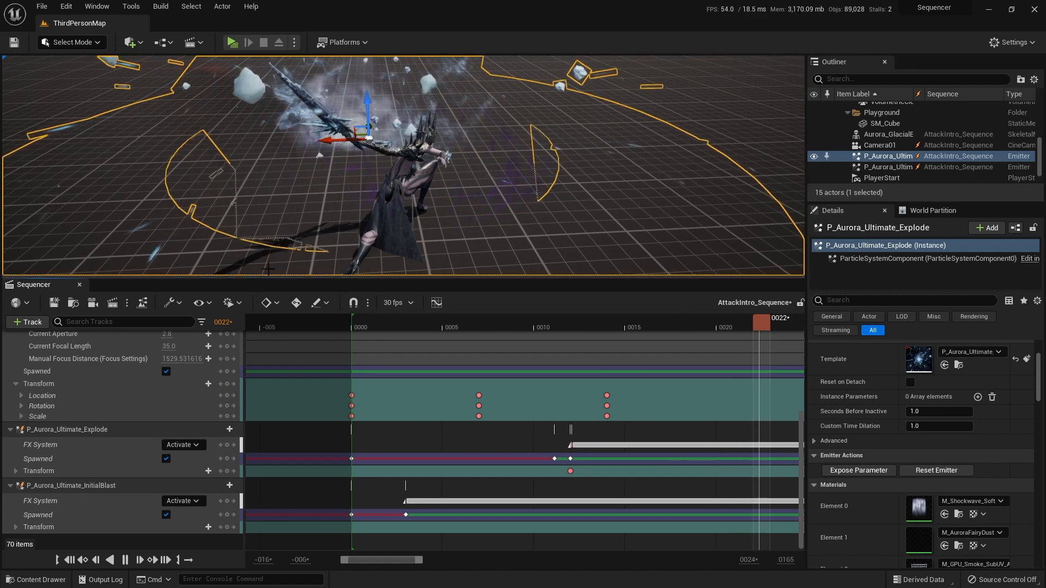
Step: Return to frame 0 and delete P_Aurora_Ultimate_Explode with all its tracks from the sequence
left_click(69, 560)
left_click(99, 430)
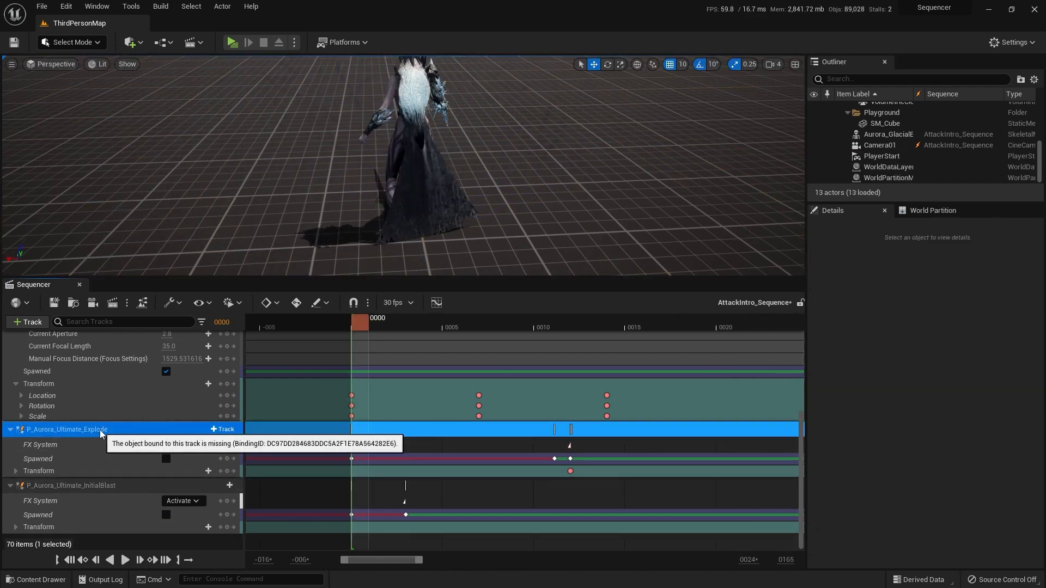
key("Delete")
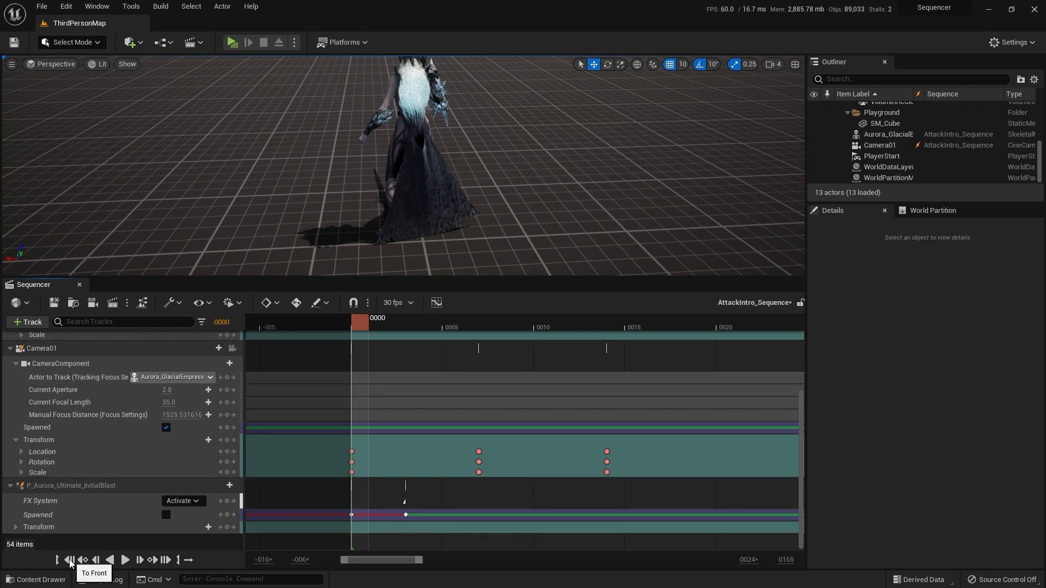
Step: Place P_Aurora_Ultimate_Explode from the Ultimate FX folder in the level in front of Aurora_GlacialEmpress
right_click_drag(618, 197, 509, 192)
scroll(899, 167, "up", 4)
scroll(902, 158, "down", 5)
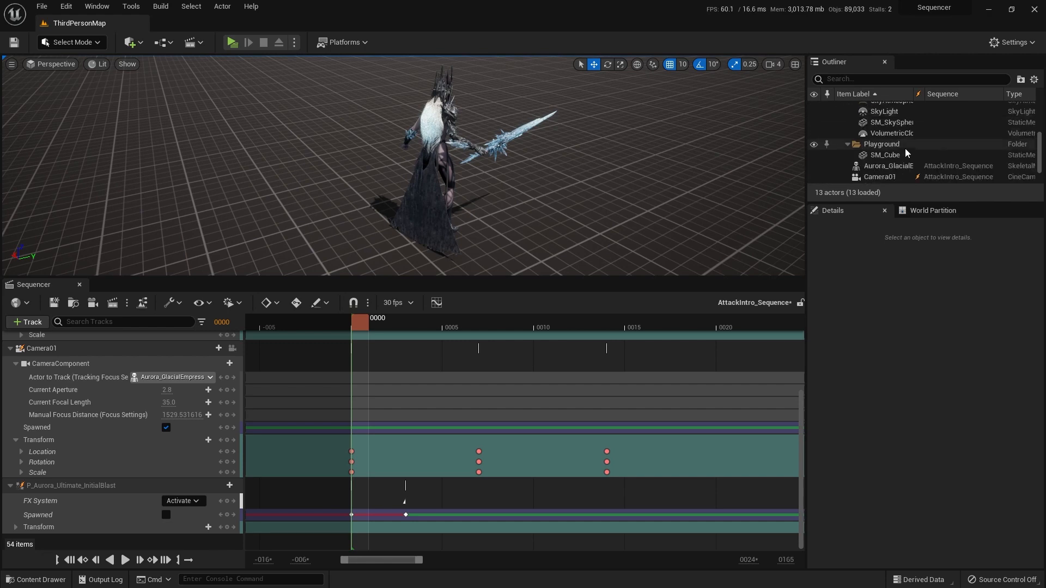
key("ctrl+space")
left_click_drag(506, 298, 582, 176)
key("f")
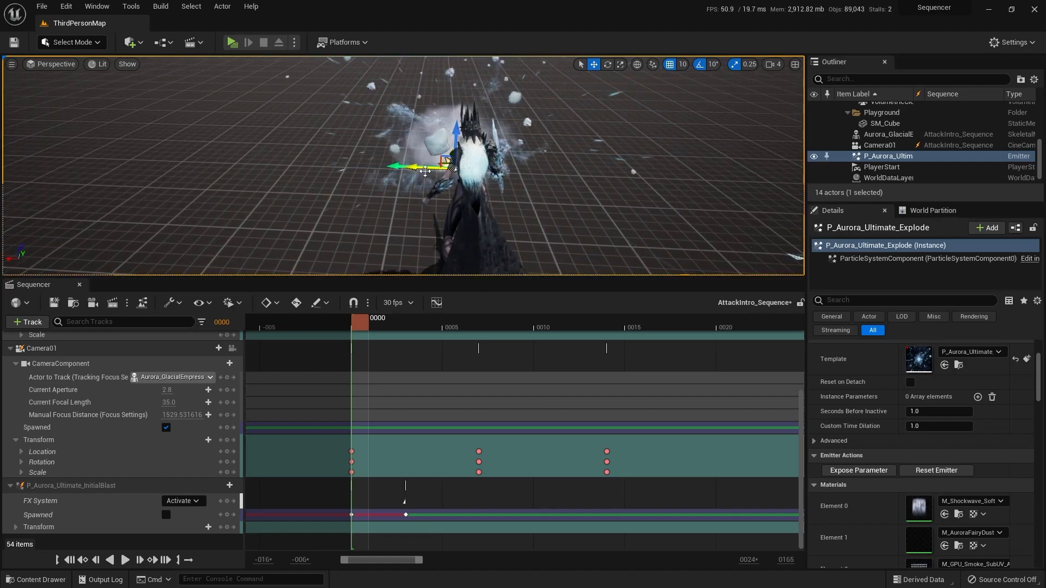
Step: Move P_Aurora_Ultimate_Explode along the ground so it sits centred a short distance in front of the character
right_click_drag(582, 176, 338, 201)
right_click_drag(435, 244, 442, 247)
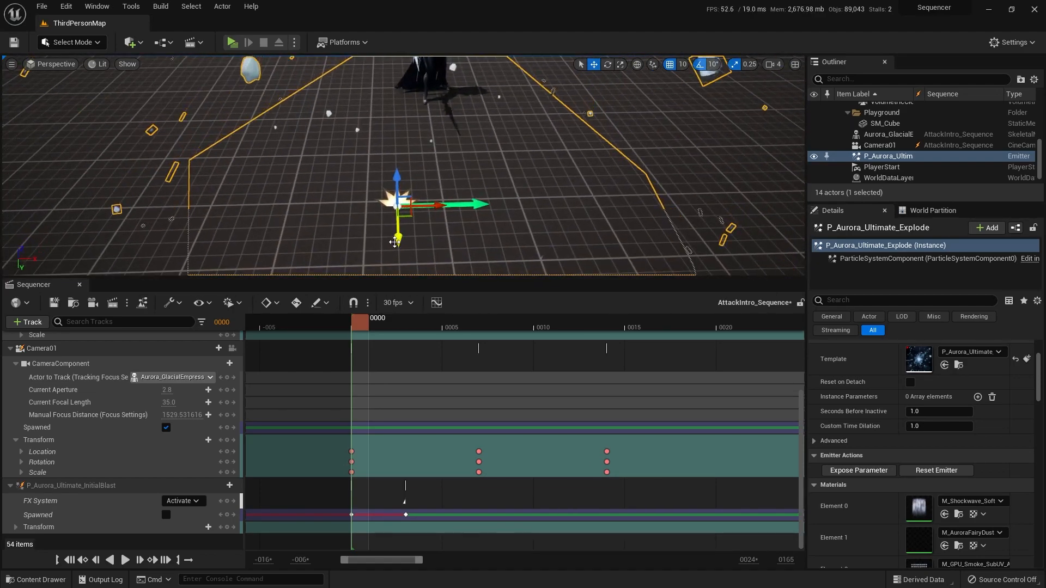
left_click_drag(395, 242, 404, 205)
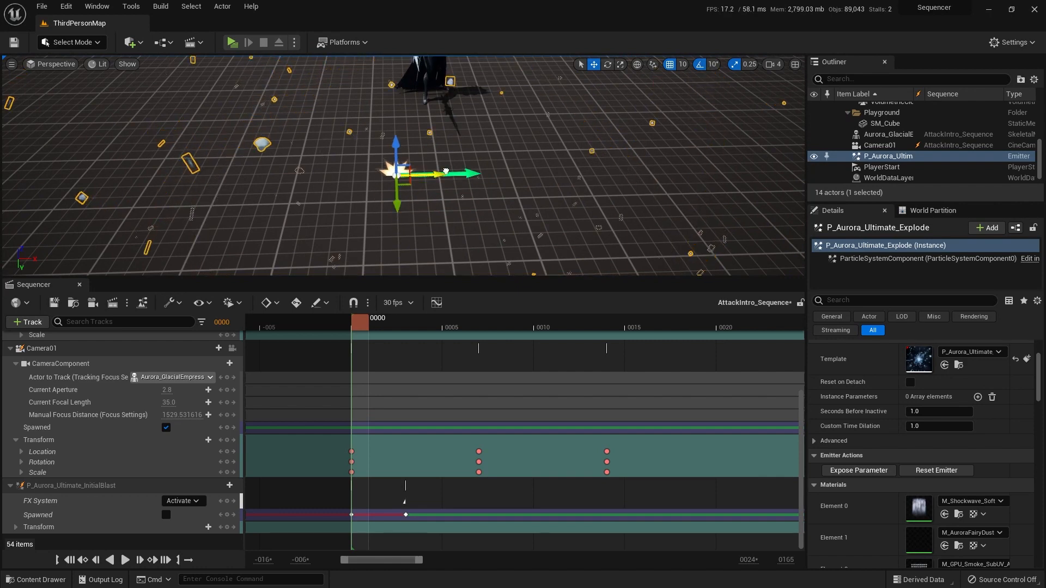
left_click(440, 173)
left_click(400, 174)
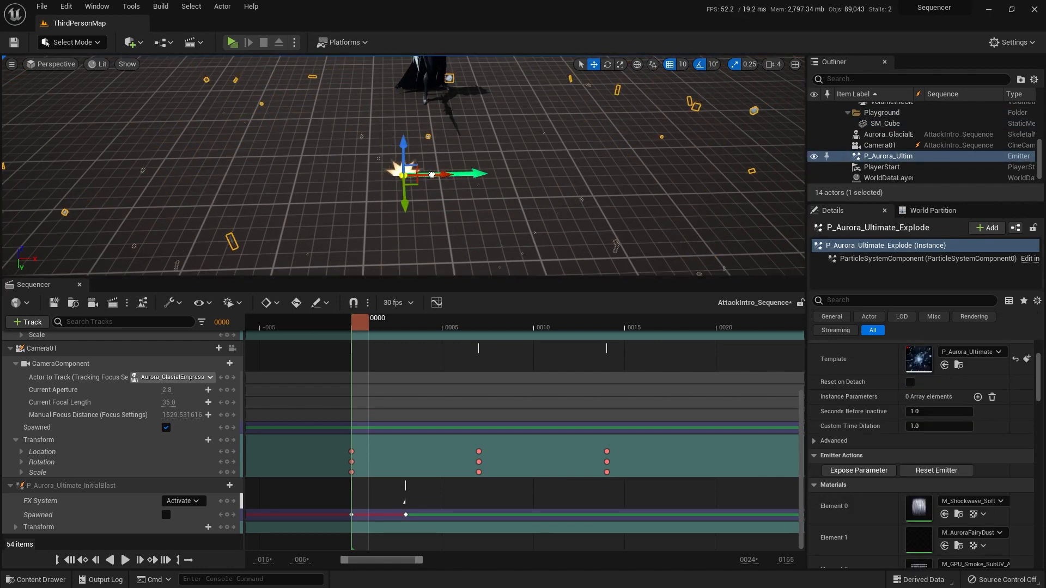
key("a")
right_click_drag(386, 181, 627, 185)
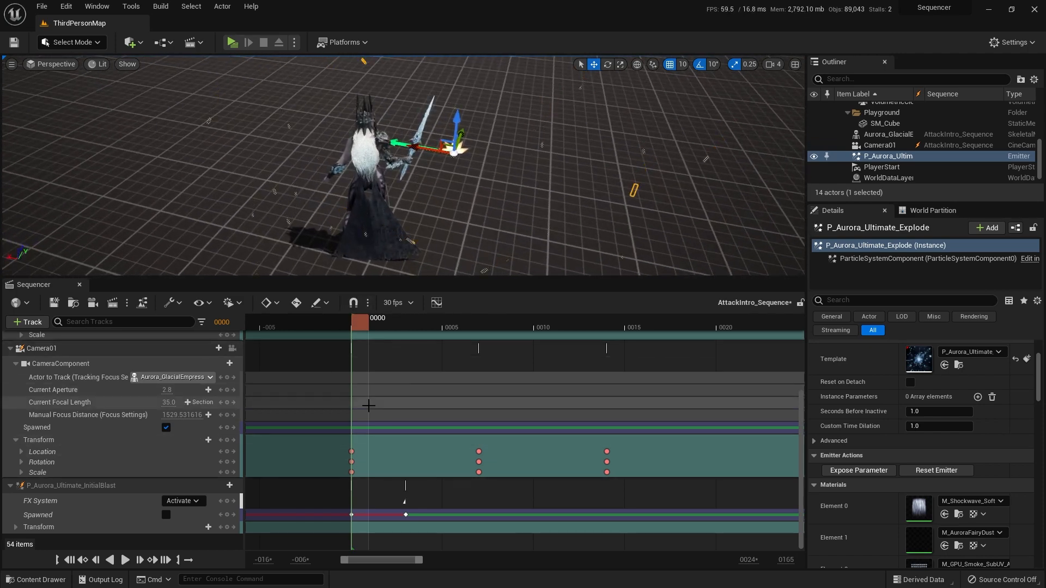
Step: Add P_Aurora_Ultimate_Explode to the sequence and convert it to a spawnable
left_click(30, 322)
mouse_move(48, 342)
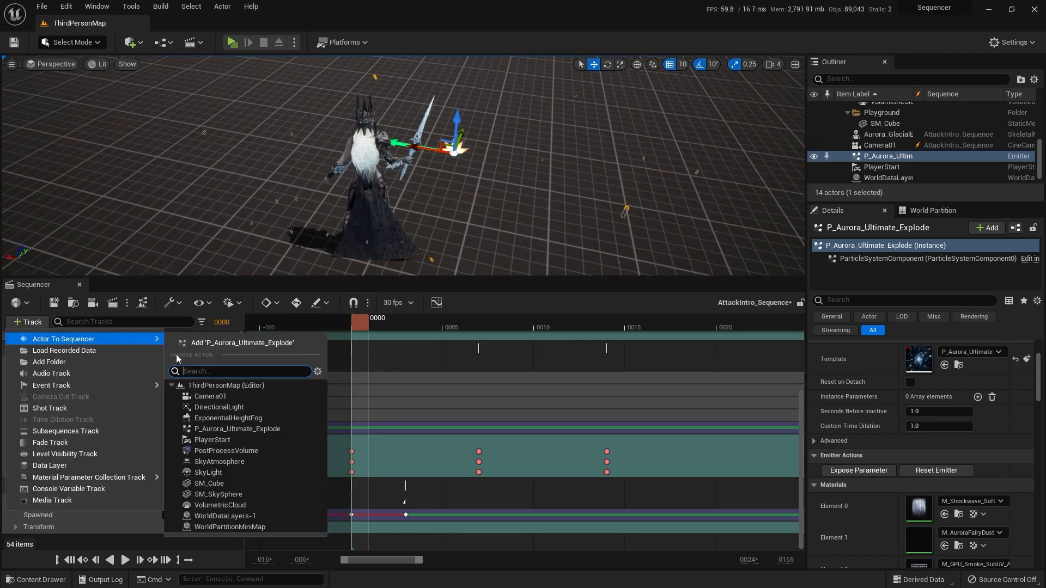
left_click(275, 430)
scroll(126, 485, "down", 1)
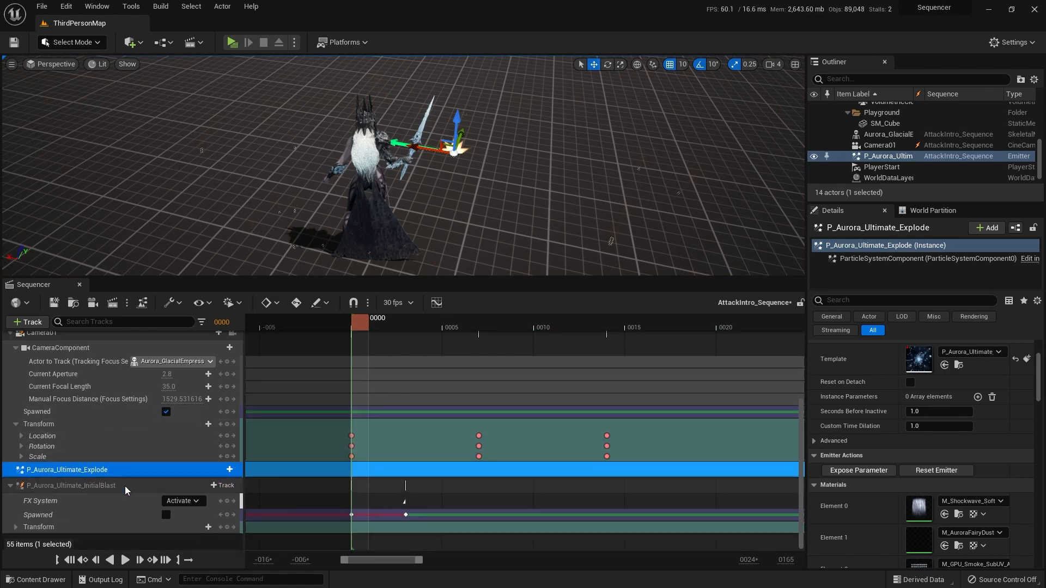
right_click(109, 476)
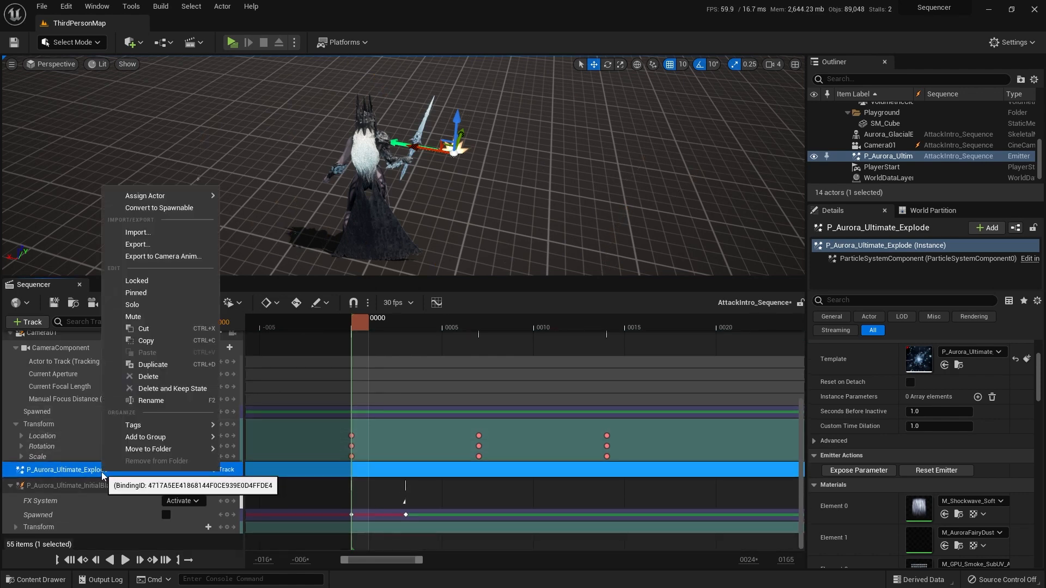
left_click(169, 208)
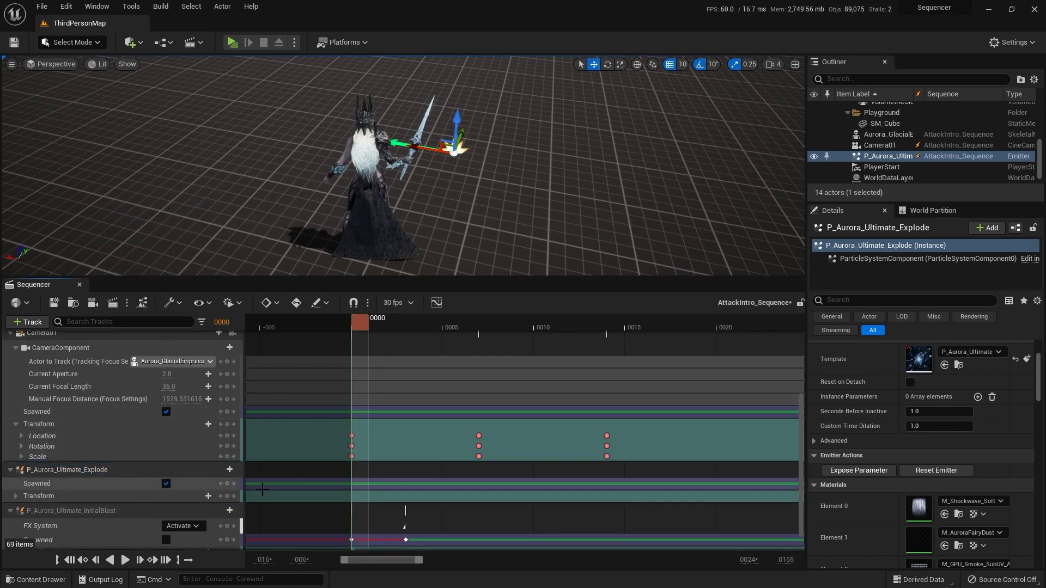
Step: Key P_Aurora_Ultimate_Explode's Spawned track off at frame 0 and on just after frame 11
left_click(166, 483)
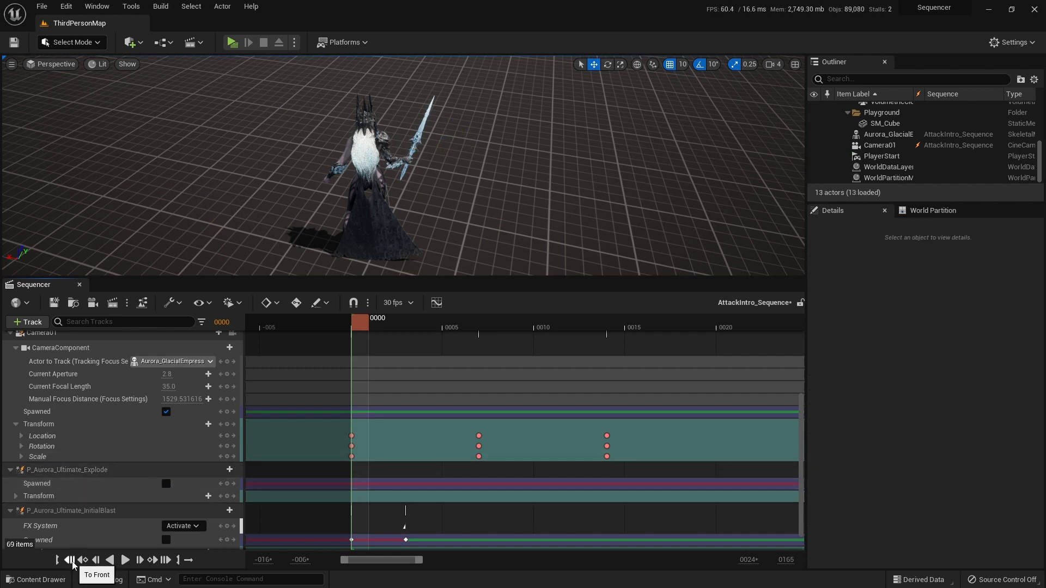
left_click(227, 484)
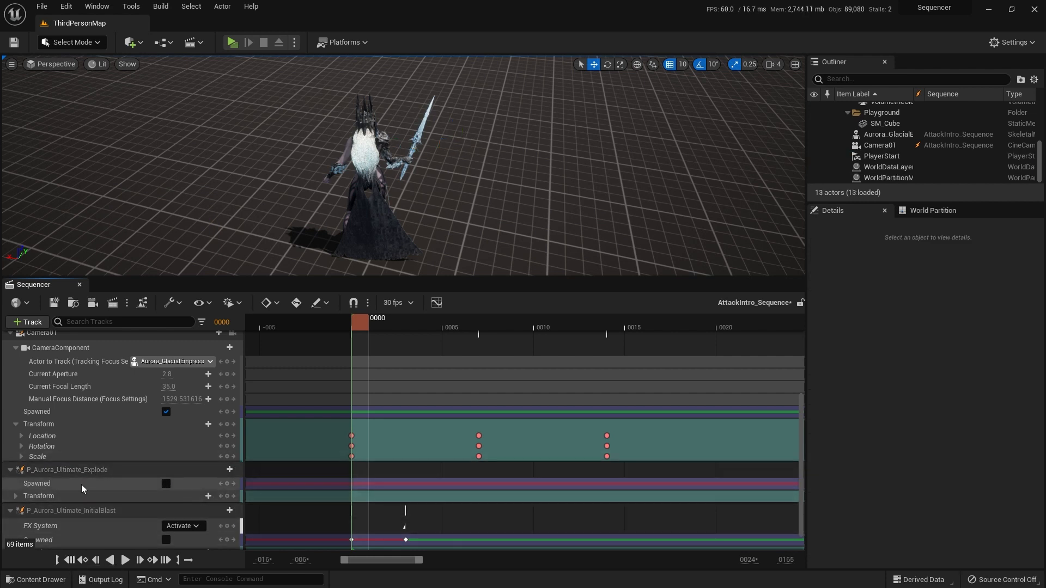
left_click(80, 485)
left_click_drag(357, 326, 558, 317)
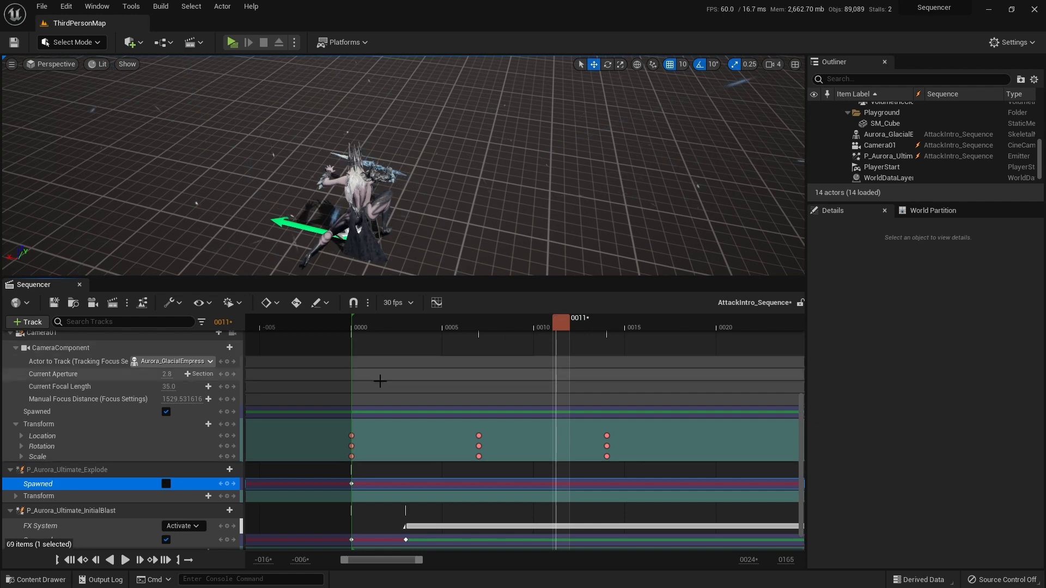
left_click(165, 485)
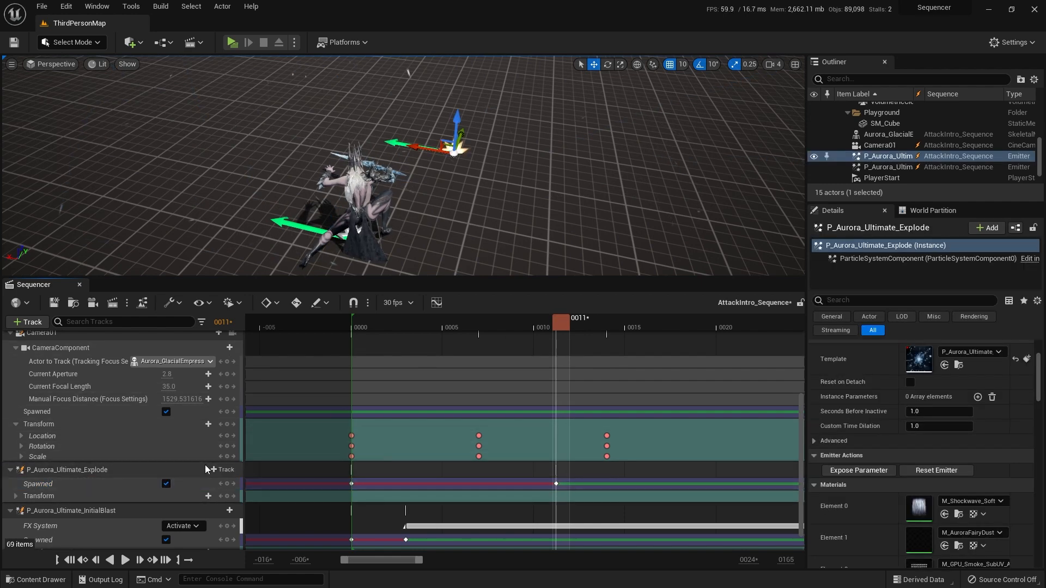
Step: Add an FX System Toggle Track to P_Aurora_Ultimate_Explode and key it to Activate just after frame 11
left_click(223, 470)
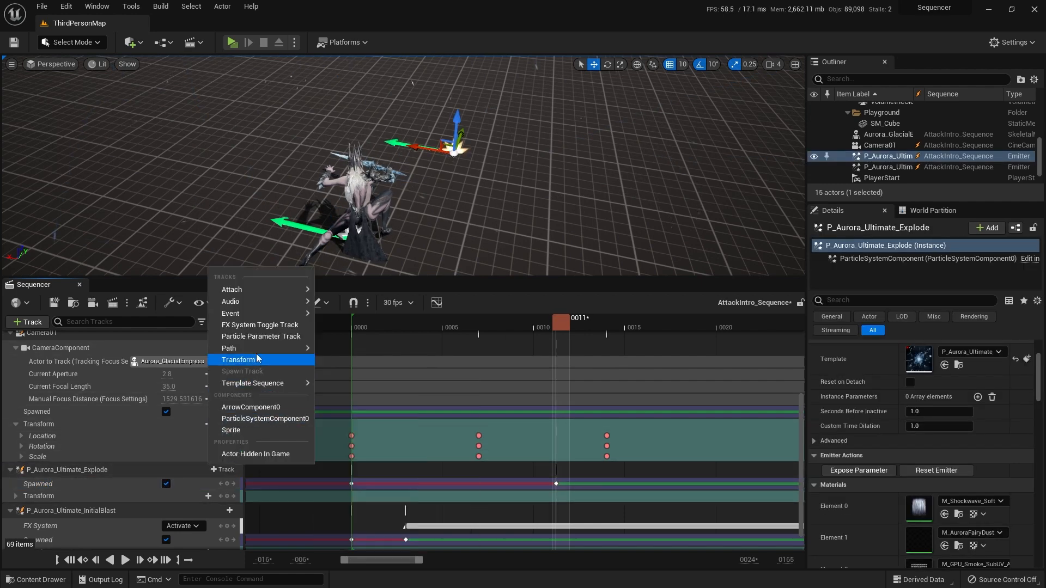
left_click(259, 325)
left_click(80, 486)
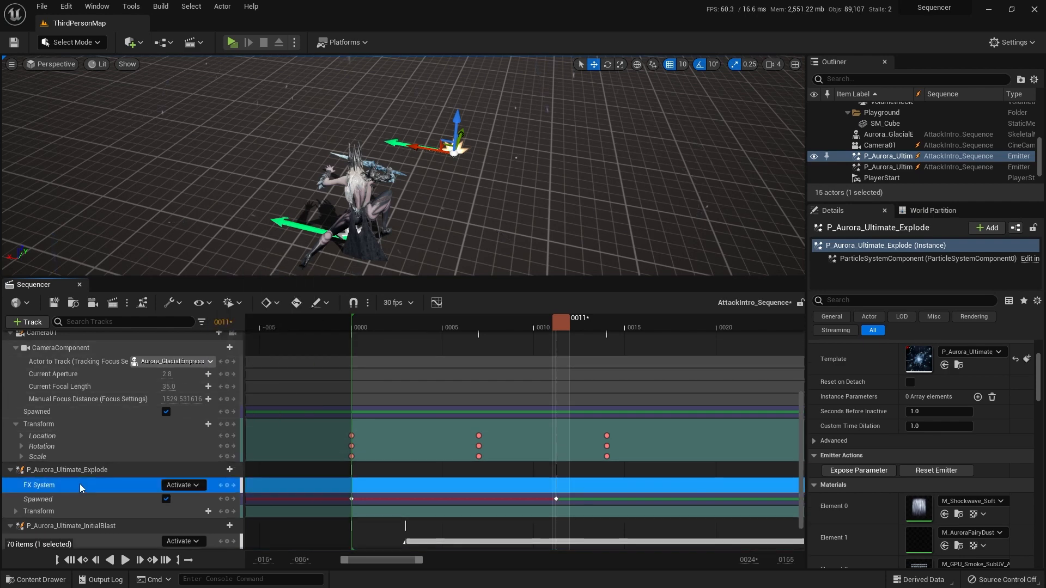
key("Return")
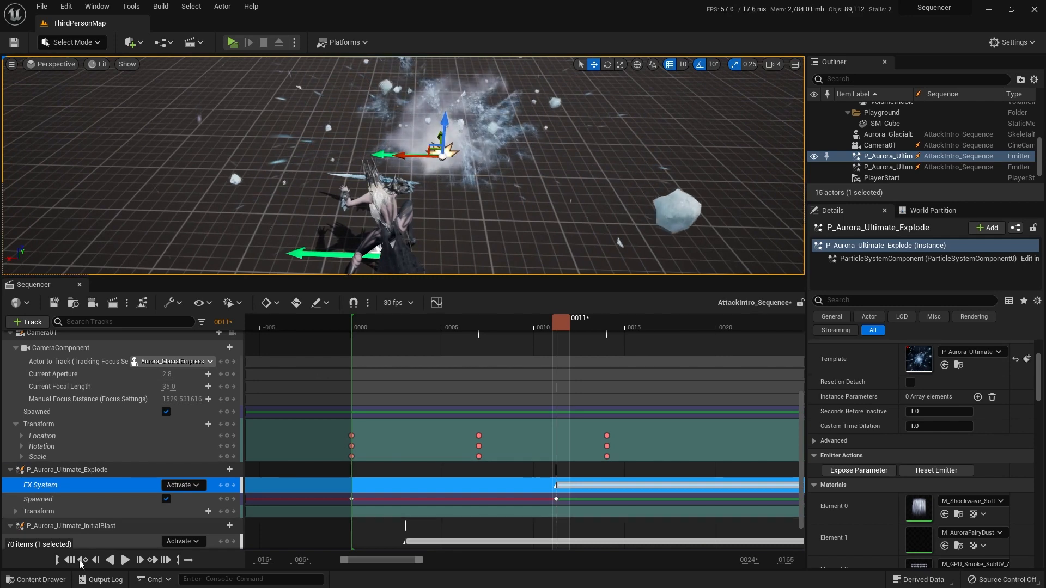
Step: Play the sequence twice from the start to check the timing of the new explosion
left_click(70, 560)
left_click(124, 560)
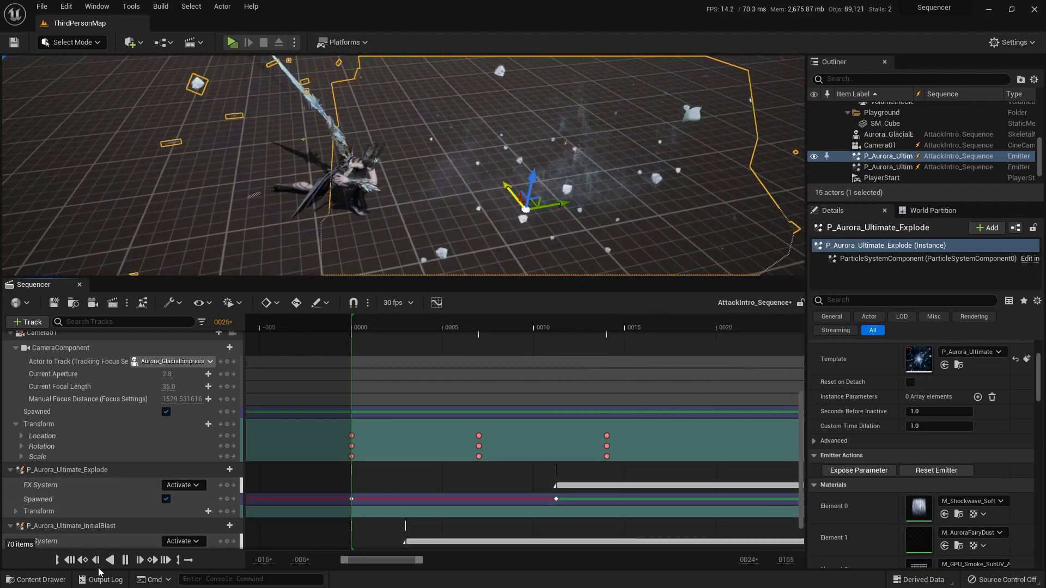
left_click(70, 561)
left_click(125, 560)
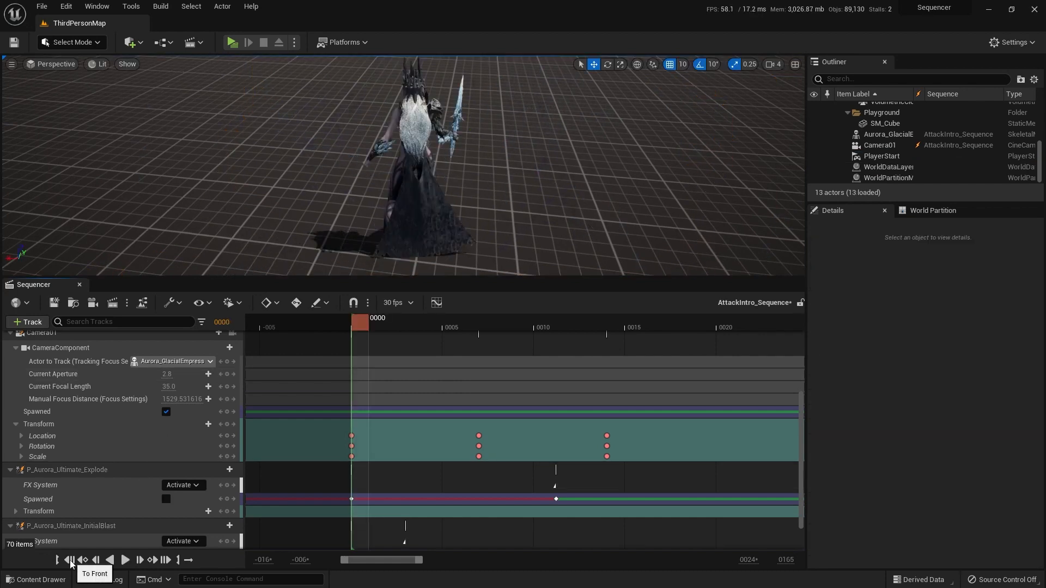
Step: Save all modified assets, including AttackIntro_Sequence
left_click(36, 578)
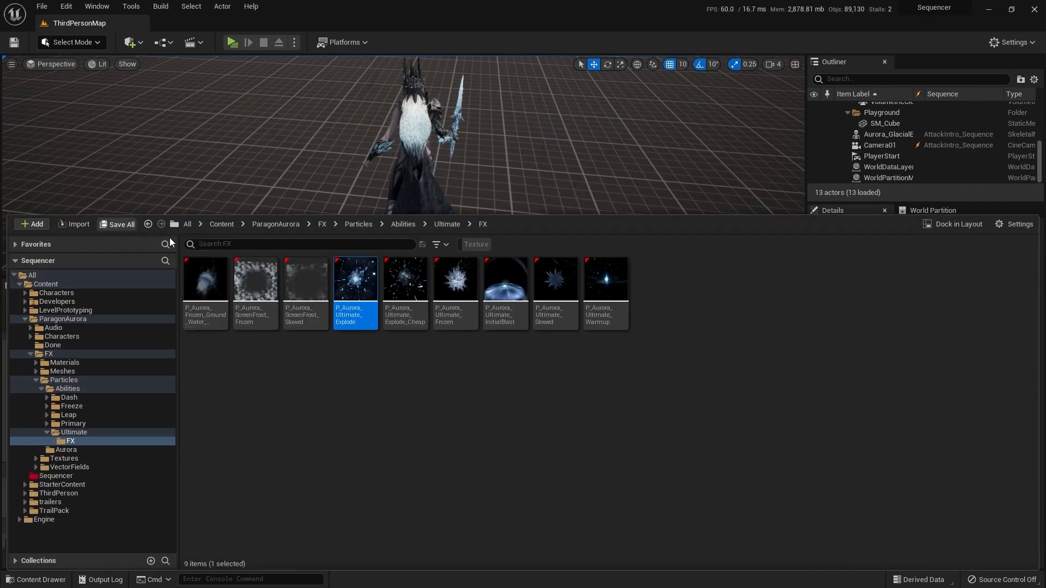
left_click(118, 224)
left_click(590, 421)
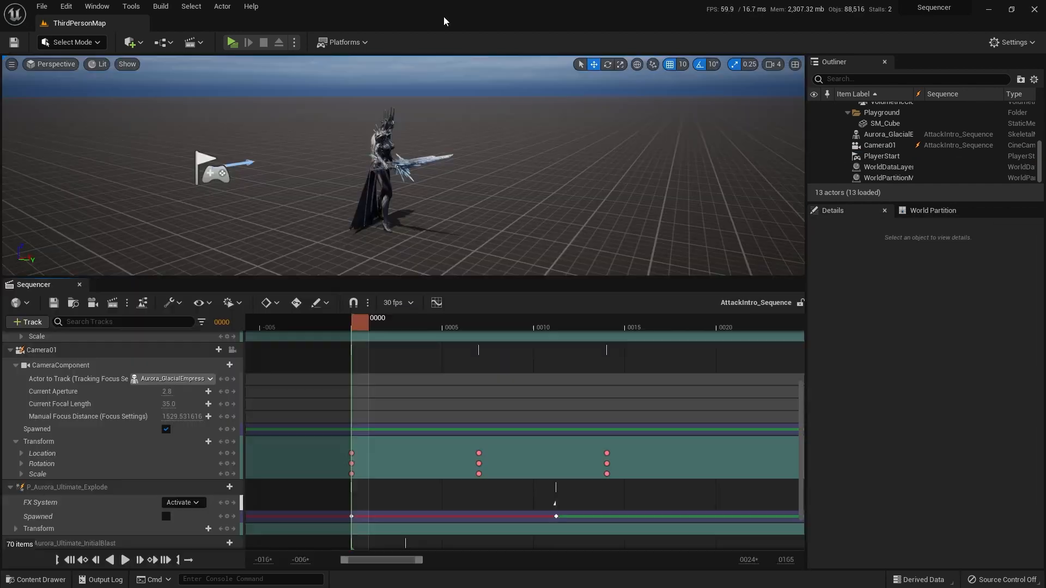
Step: Pilot Camera01 and play the sequence through its view, then select its Transform track and return to frame 0
left_click(232, 351)
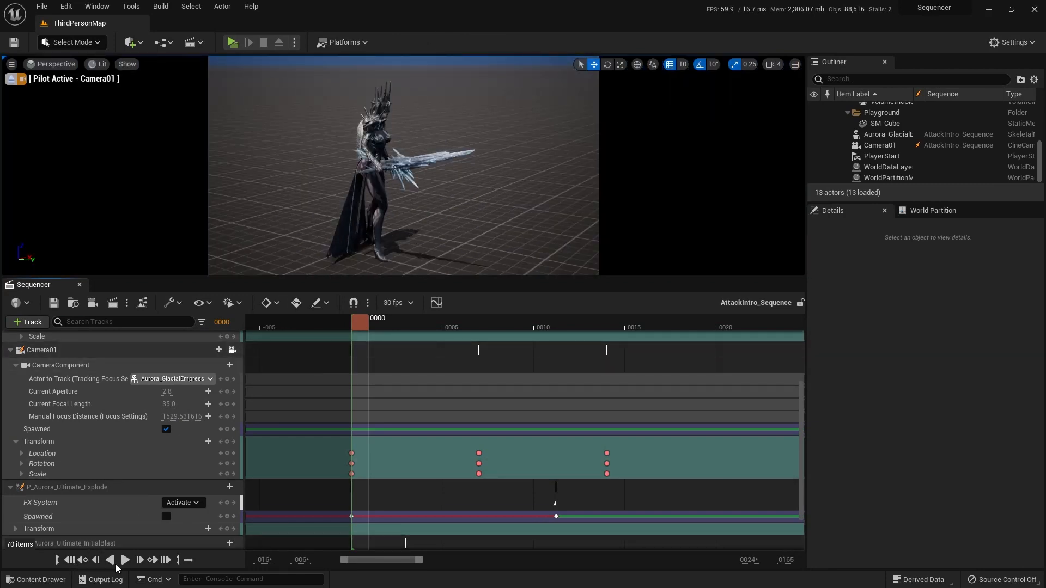
left_click(125, 560)
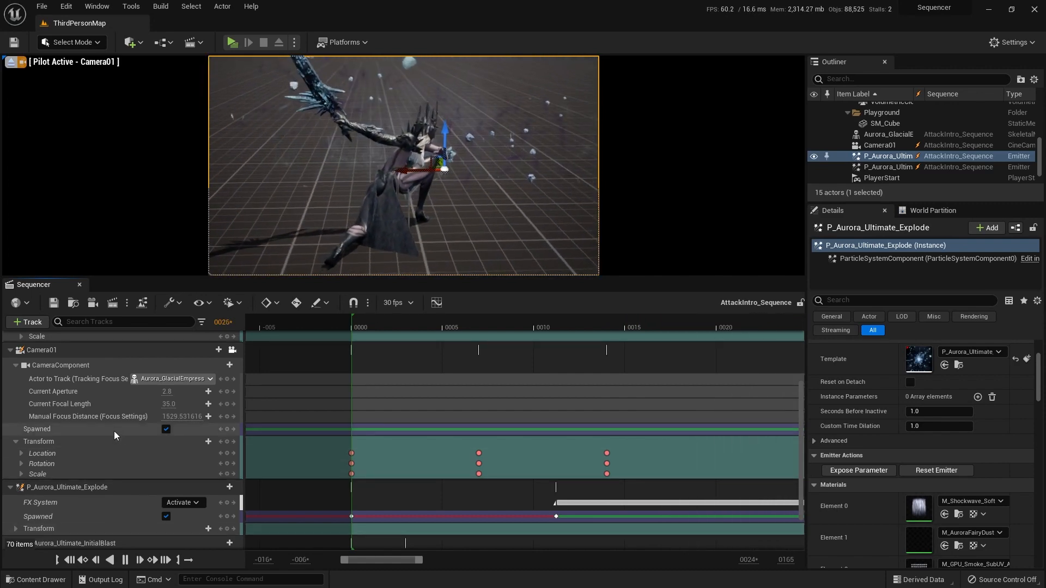
left_click(78, 442)
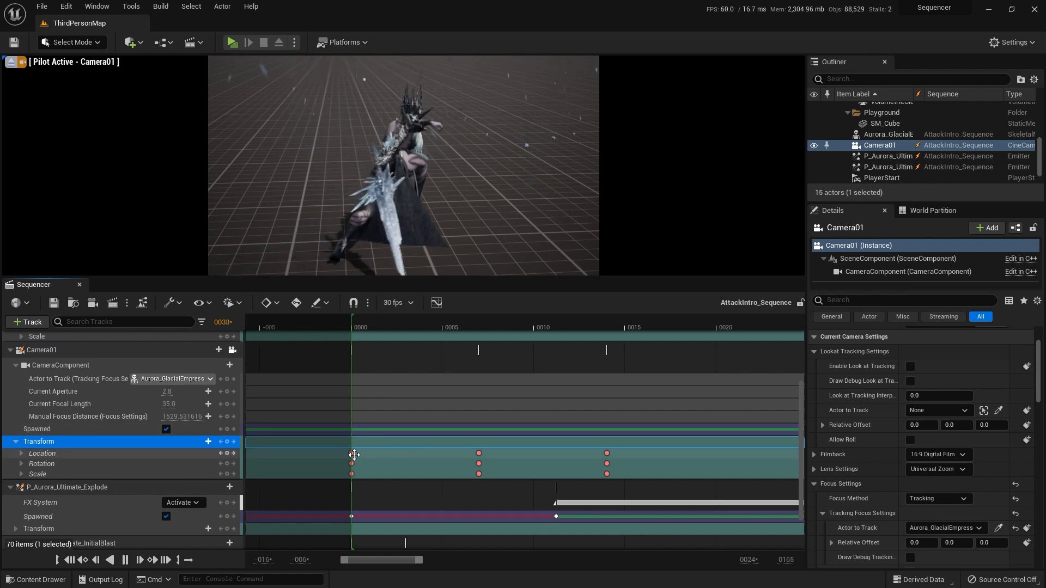
left_click(69, 560)
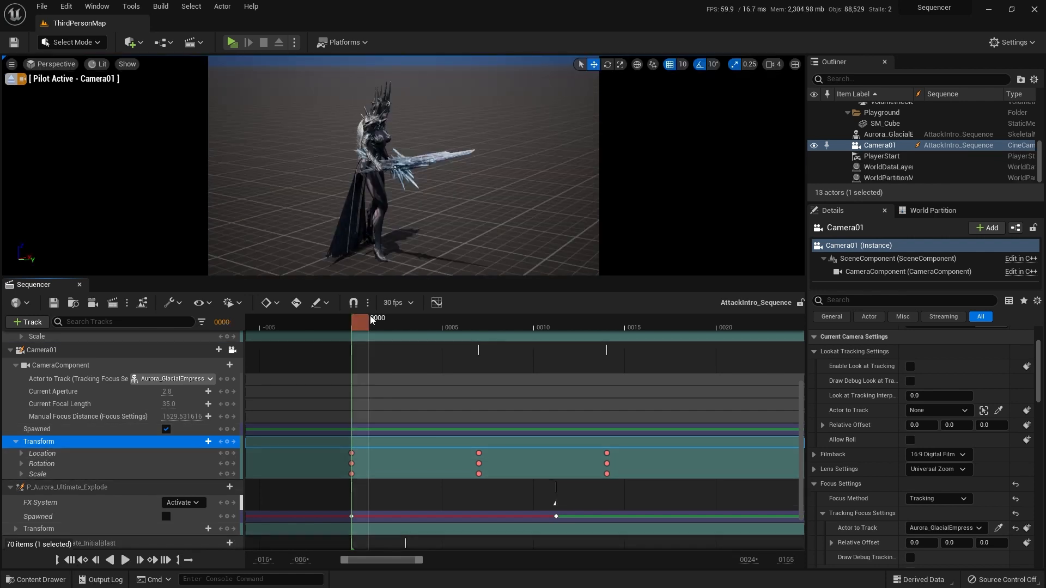
Step: Compare Camera01's transform keys at frames 7 and 14, and reframe the frame 14 key to bring the Explode emitter into shot
left_click(151, 564)
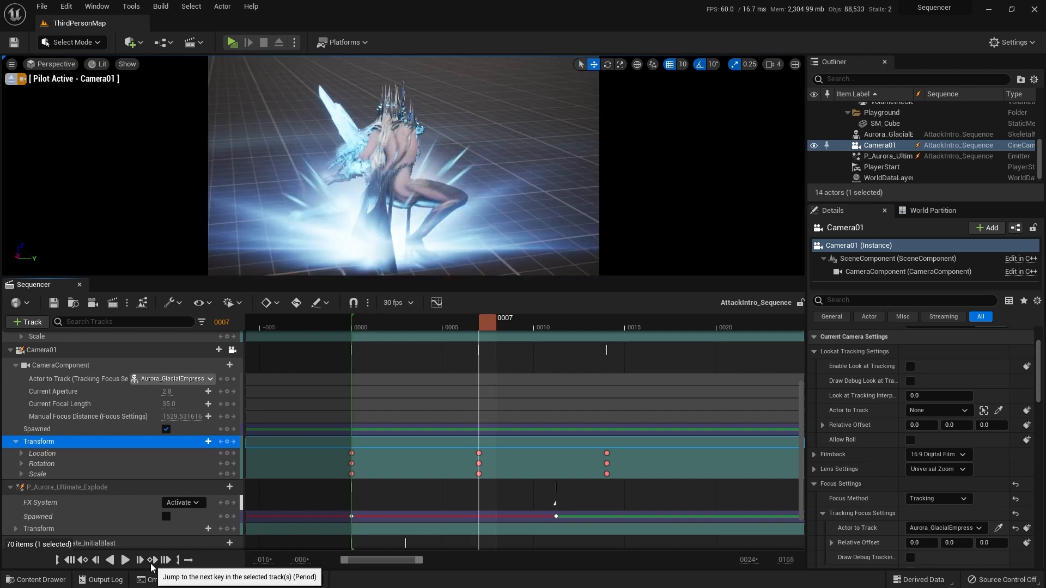
left_click(151, 565)
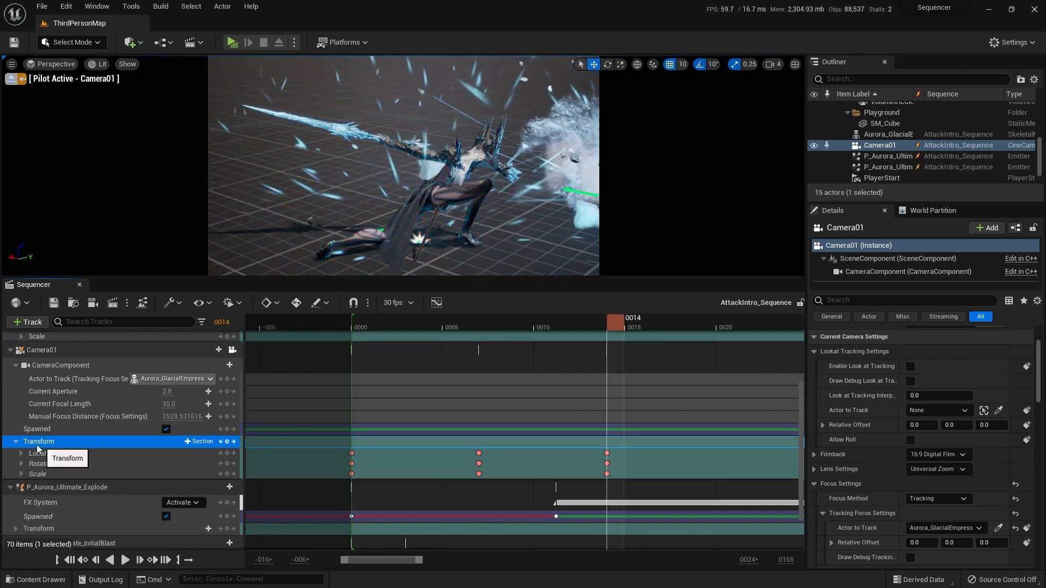
left_click(83, 559)
left_click(153, 560)
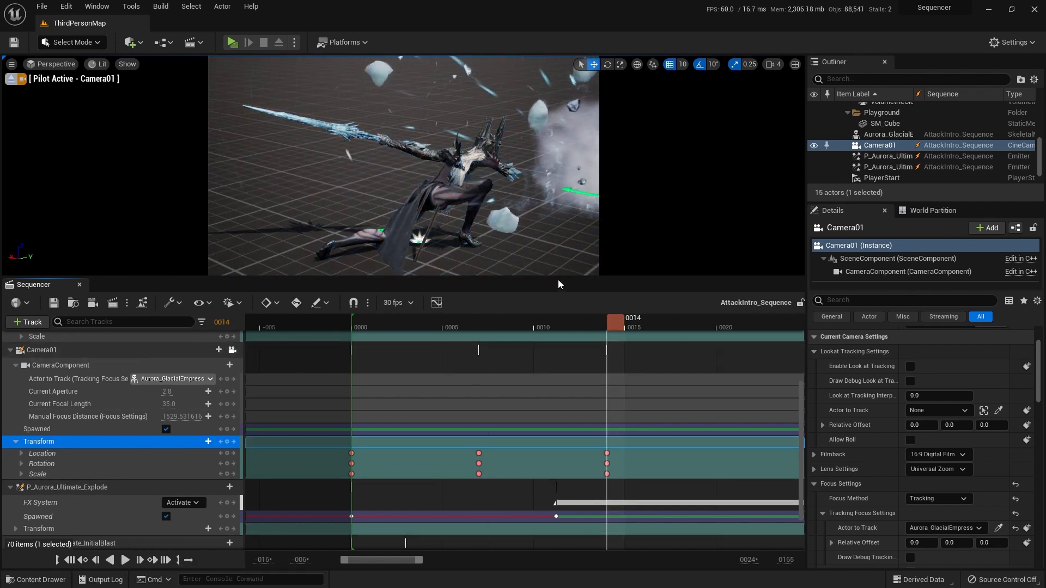
left_click(83, 560)
left_click(153, 560)
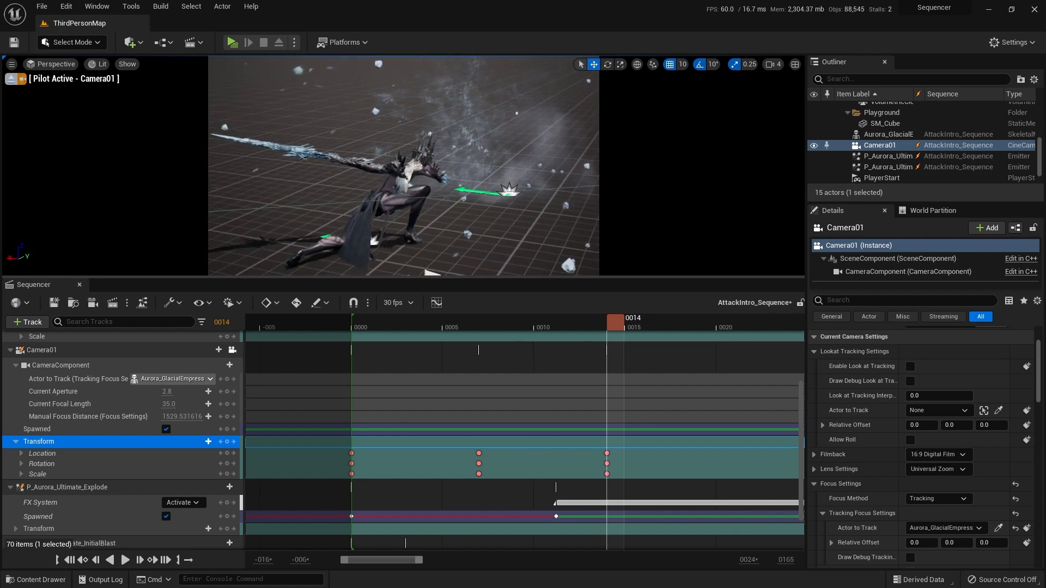
Step: Play the sequence from frame 0 to review the reframed camera shot, and return to the start
left_click(69, 560)
left_click(125, 560)
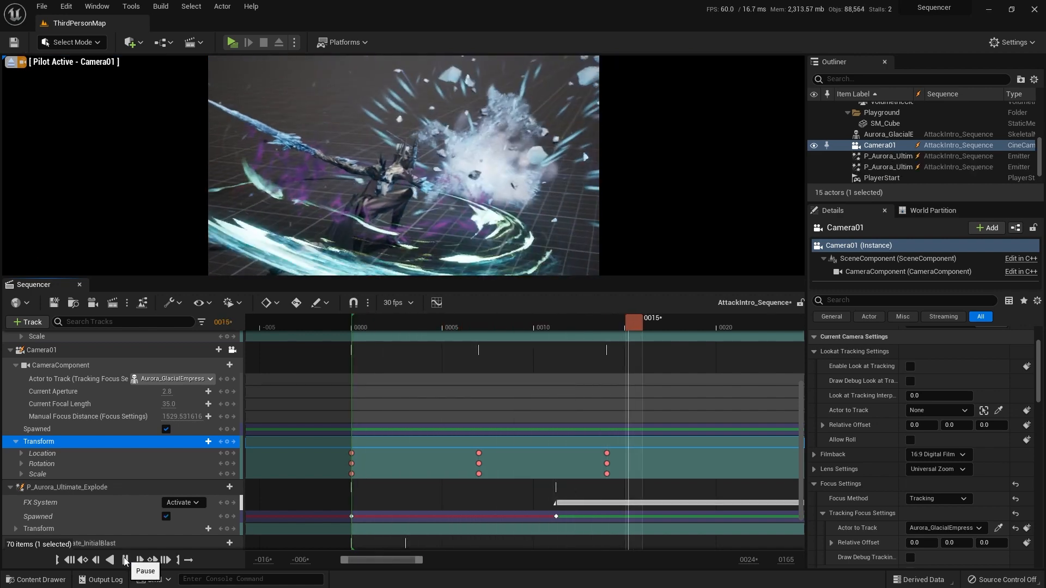
left_click(73, 561)
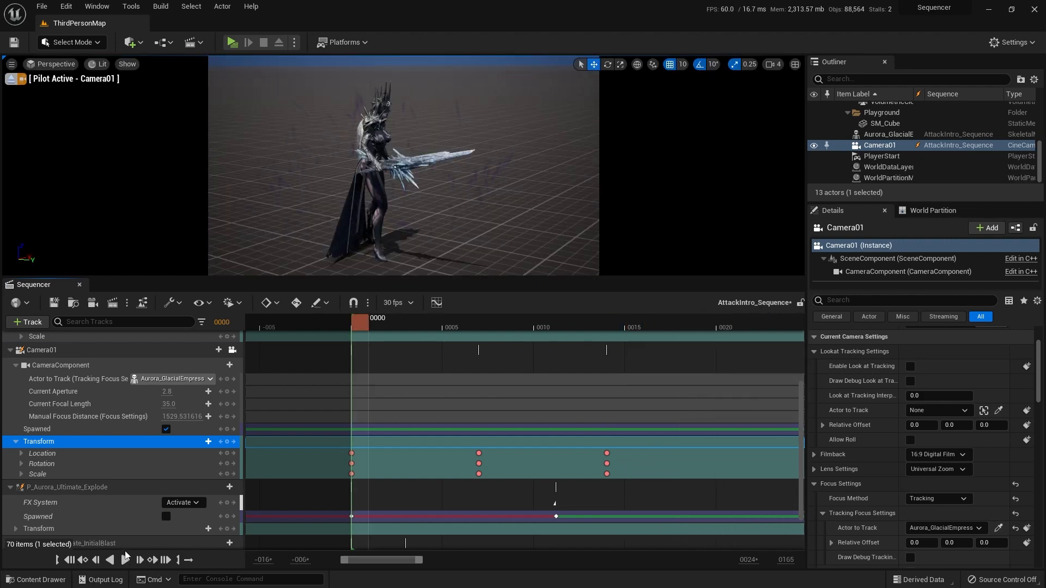
Step: Add a Camera01 transform key just after frame 10, before the explosion starts, and play back from about frame 6
double_click(155, 560)
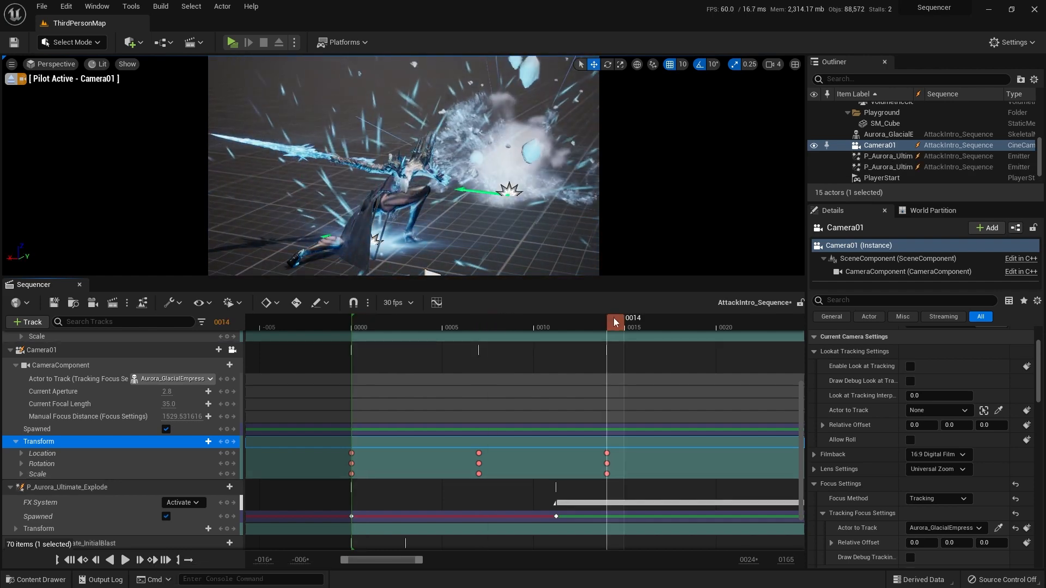
left_click_drag(609, 323, 556, 318)
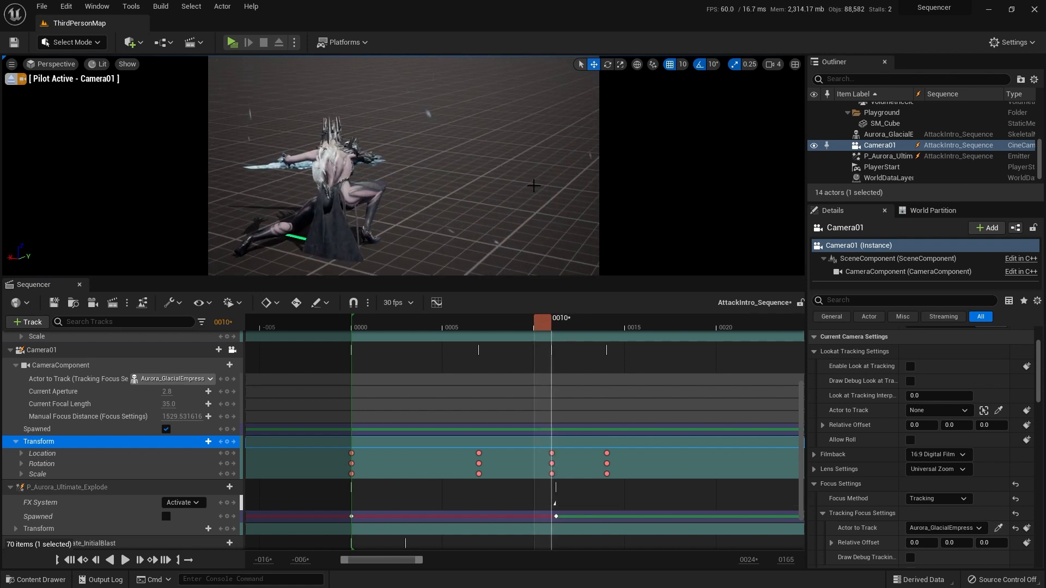
left_click_drag(546, 321, 472, 320)
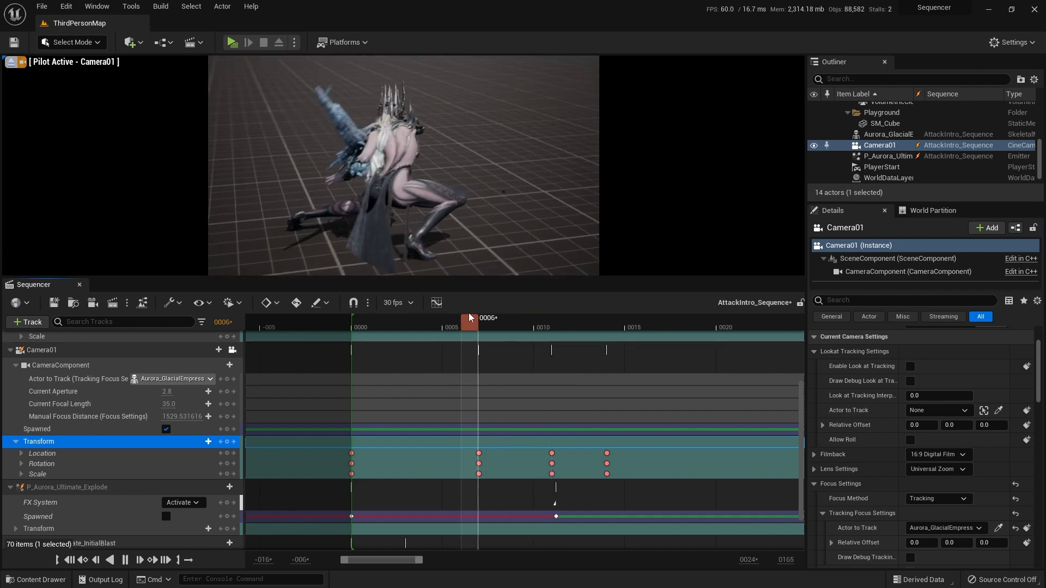
key("space")
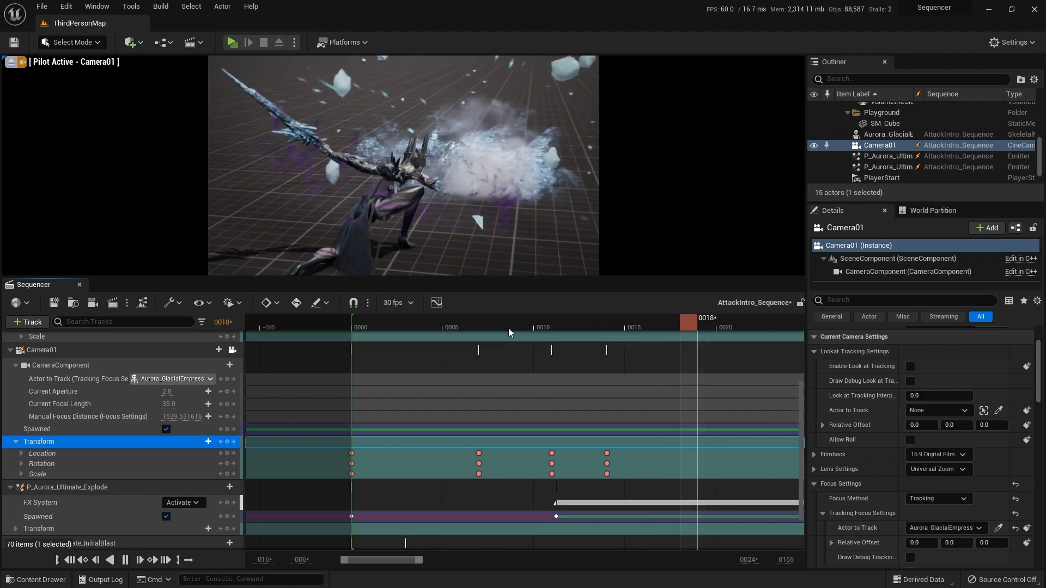
Step: Replay the explosion shot from about frame 8, and collapse the Camera01 and P_Aurora_Ultimate_Explode tracks
left_click(513, 320)
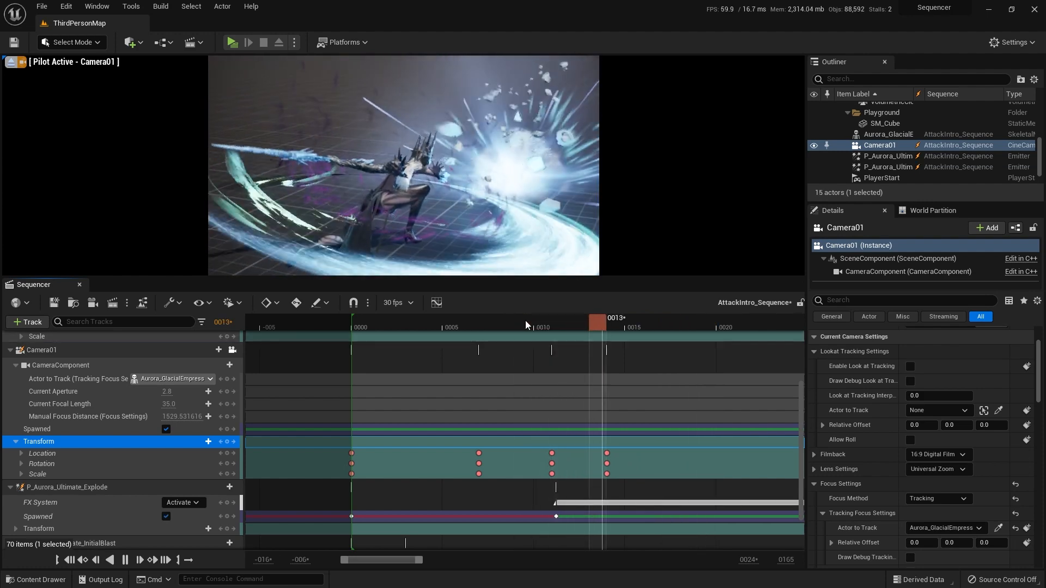
key("space")
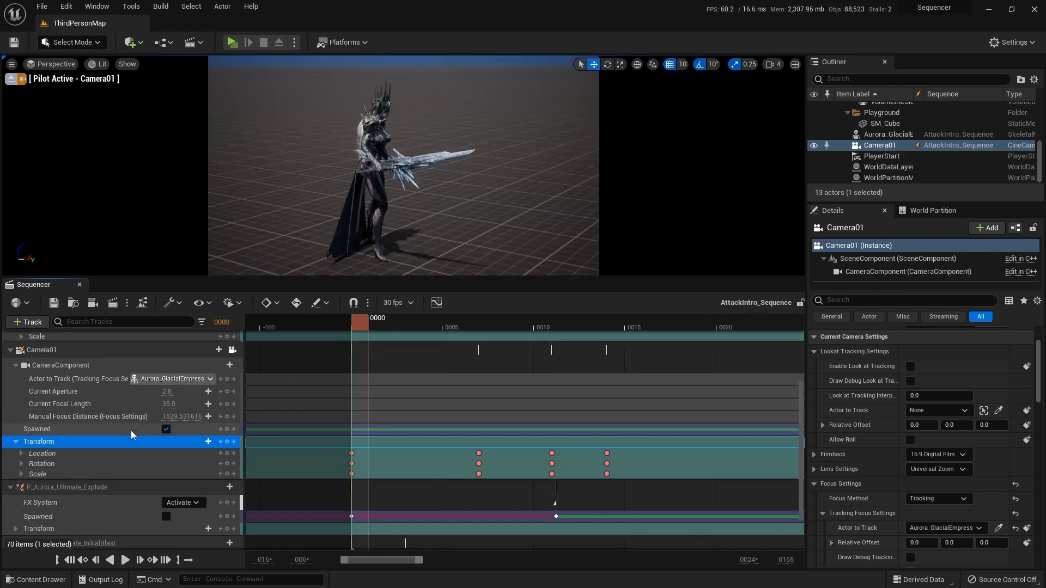
scroll(18, 393, "up", 2)
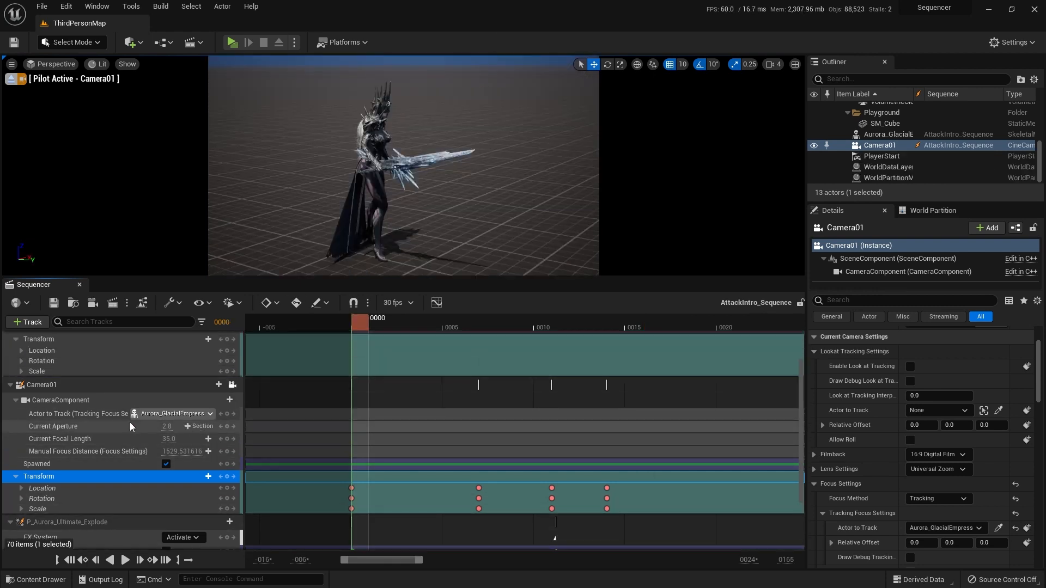
left_click(9, 388)
left_click(11, 485)
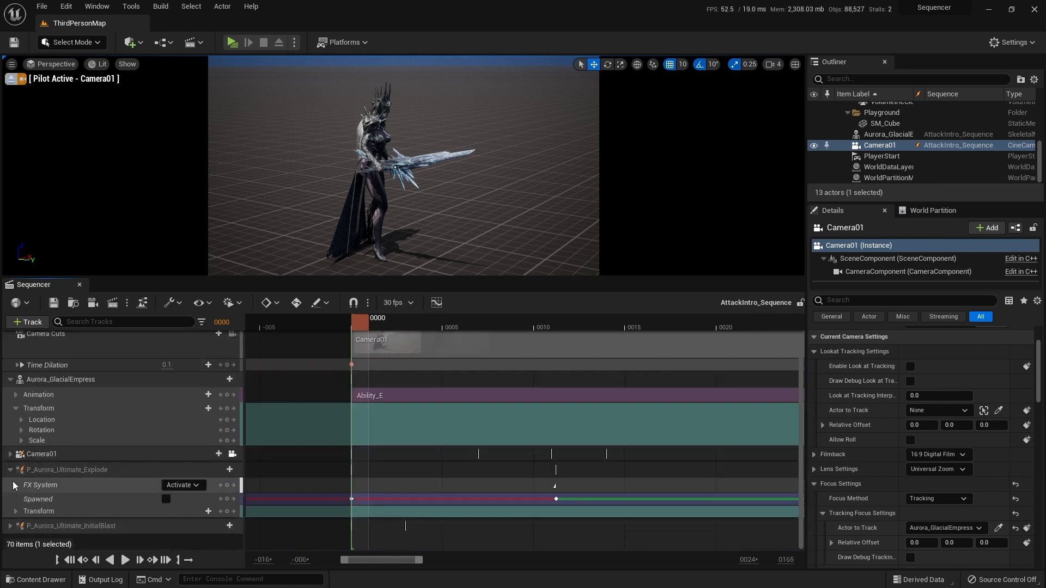
left_click(10, 470)
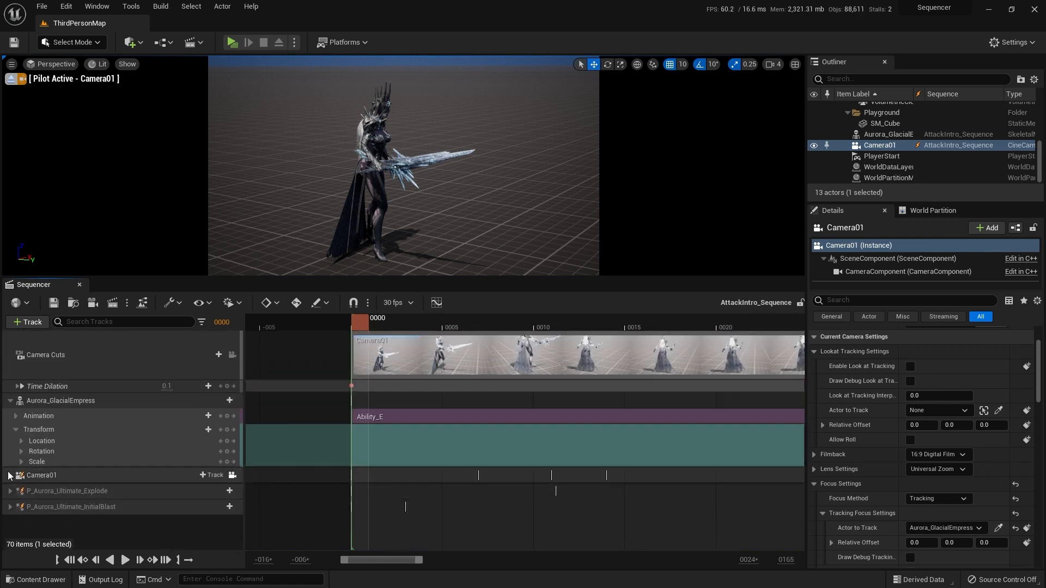
Step: Select the Time Dilation track, play the sequence to judge the slow motion, and return to the start
left_click(61, 387)
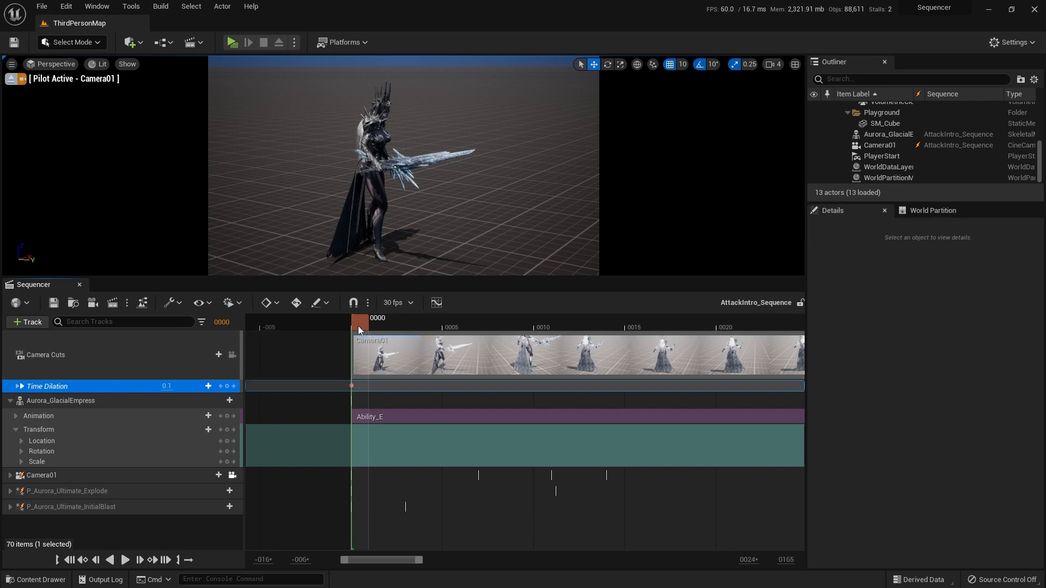
left_click(125, 560)
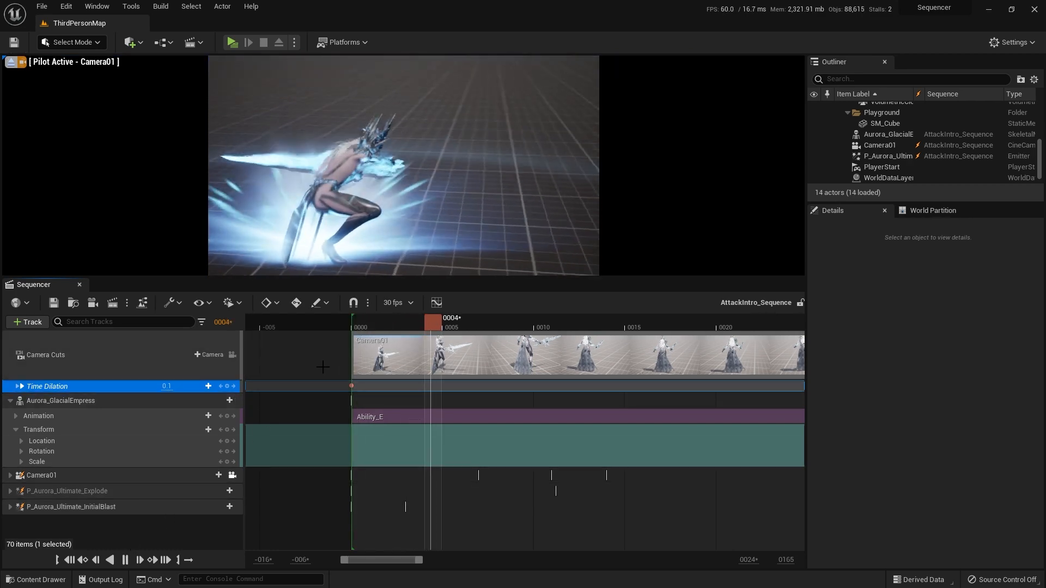
key("space")
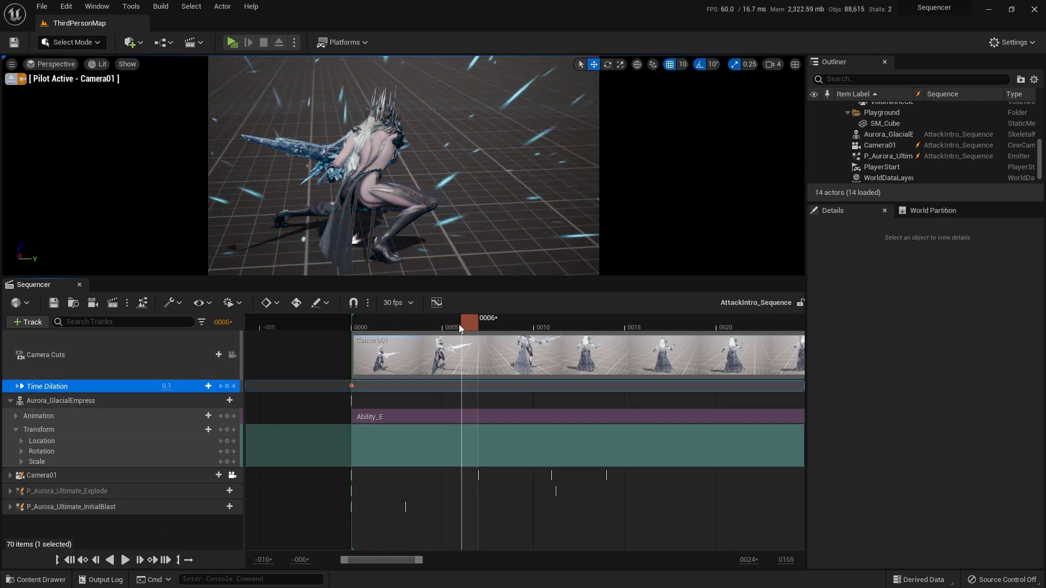
left_click_drag(459, 325, 342, 328)
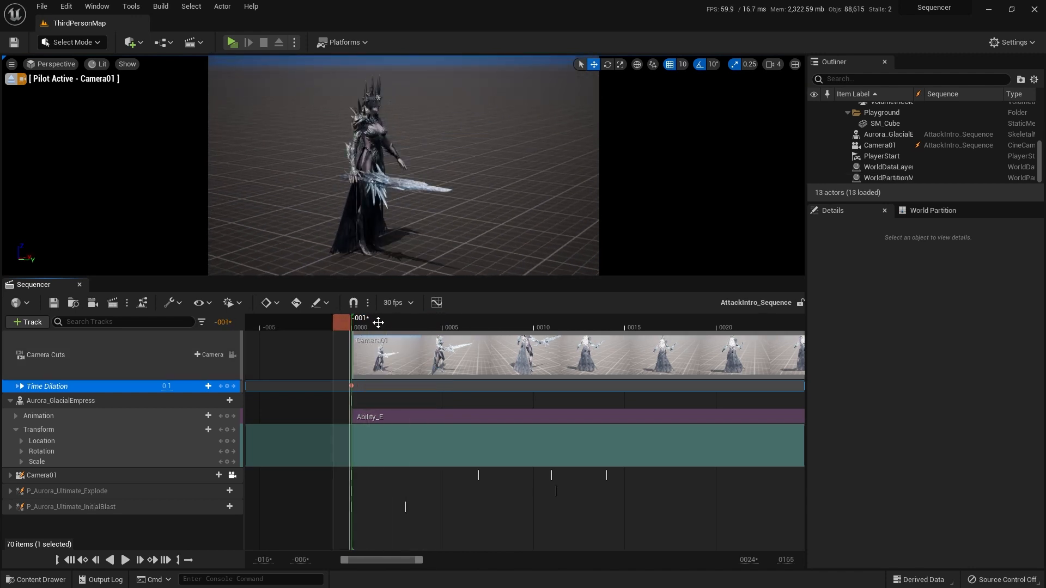
Step: With snapping on, set Time Dilation to 0.3 at frame 0 and add a 0.05 key at frame 3
left_click(364, 325)
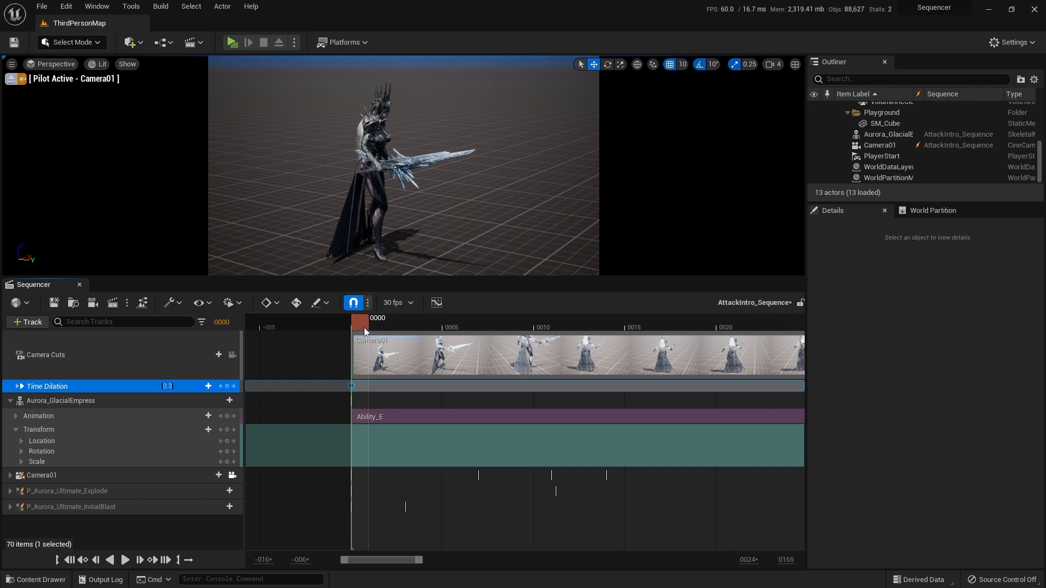
left_click_drag(372, 325, 410, 326)
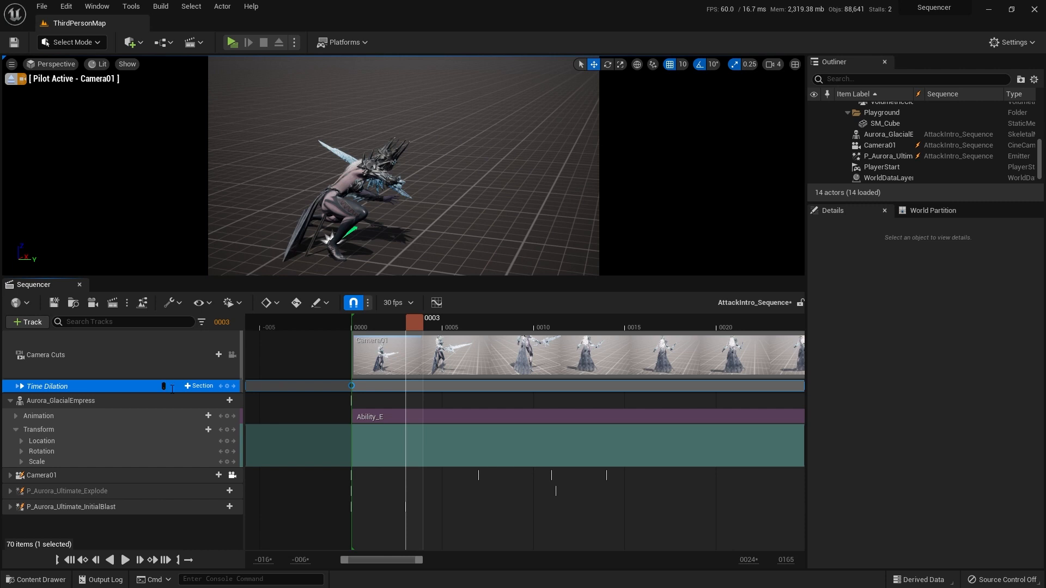
type("05")
key("Return")
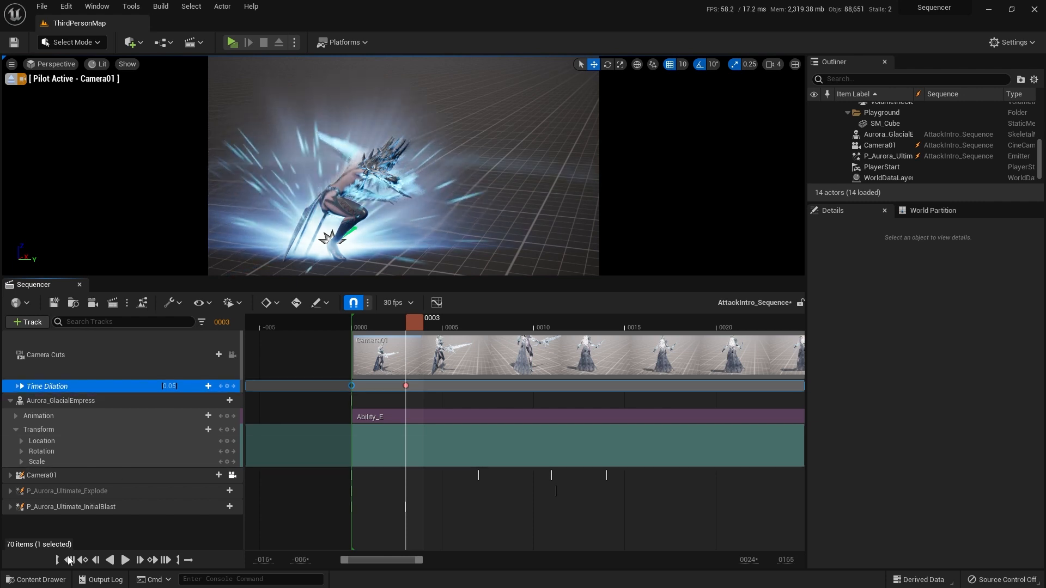
Step: Play the sequence from the start to review the slow-down, and inspect the Time Dilation keys at frames 3 and 0
left_click(70, 561)
left_click(125, 560)
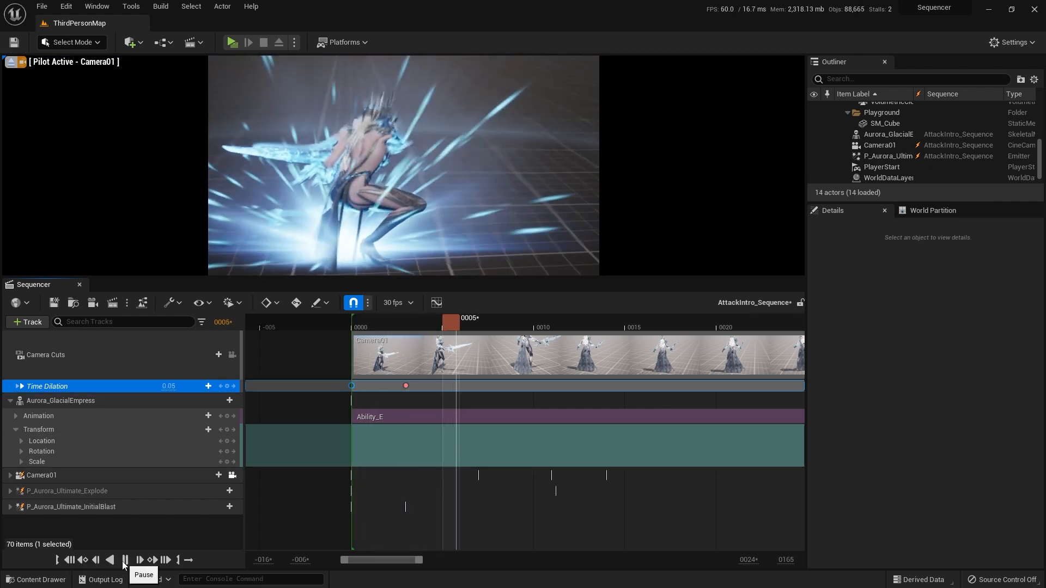
left_click(70, 562)
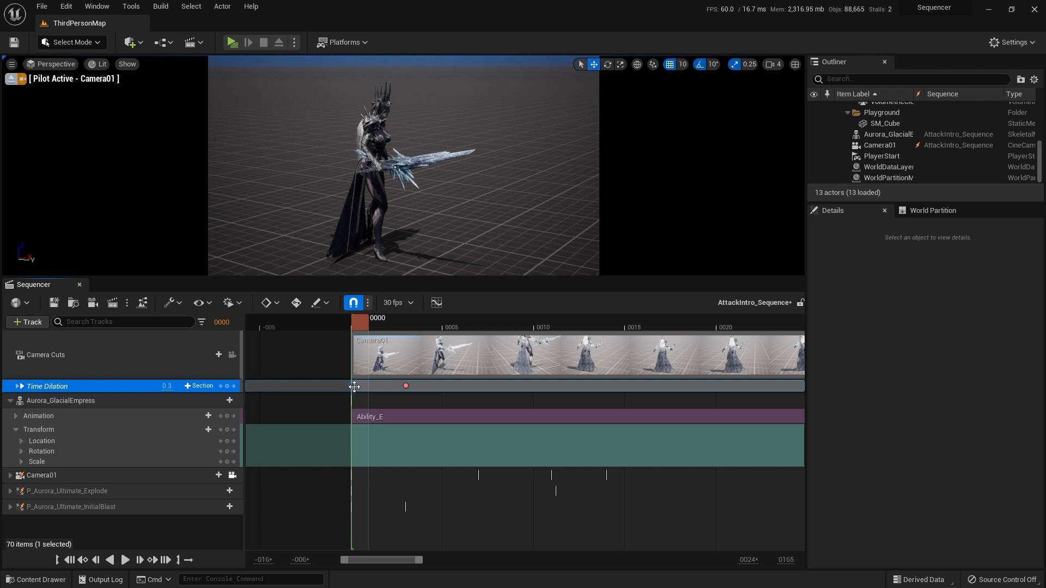
left_click(404, 387)
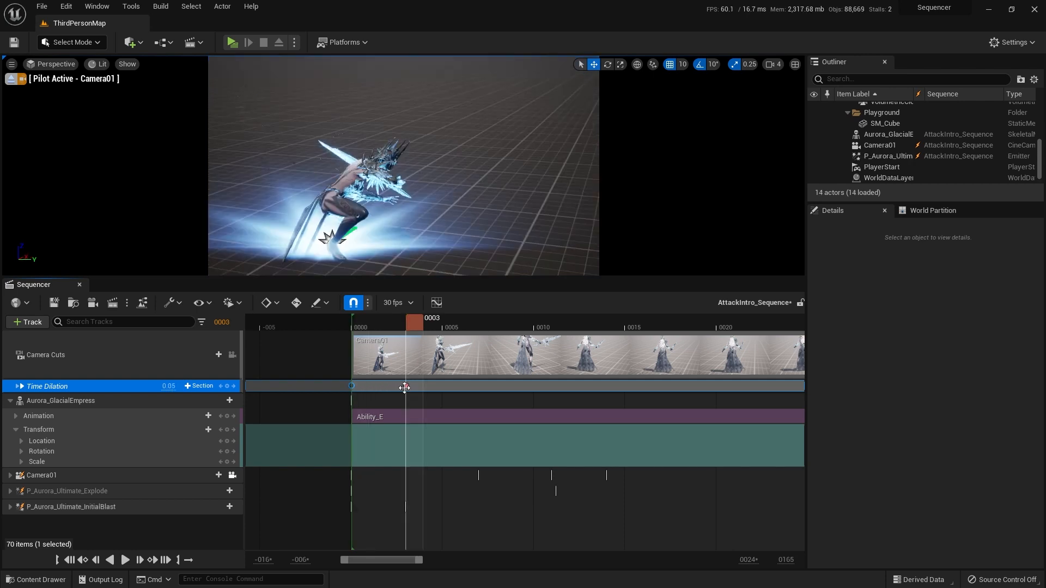
left_click(353, 386)
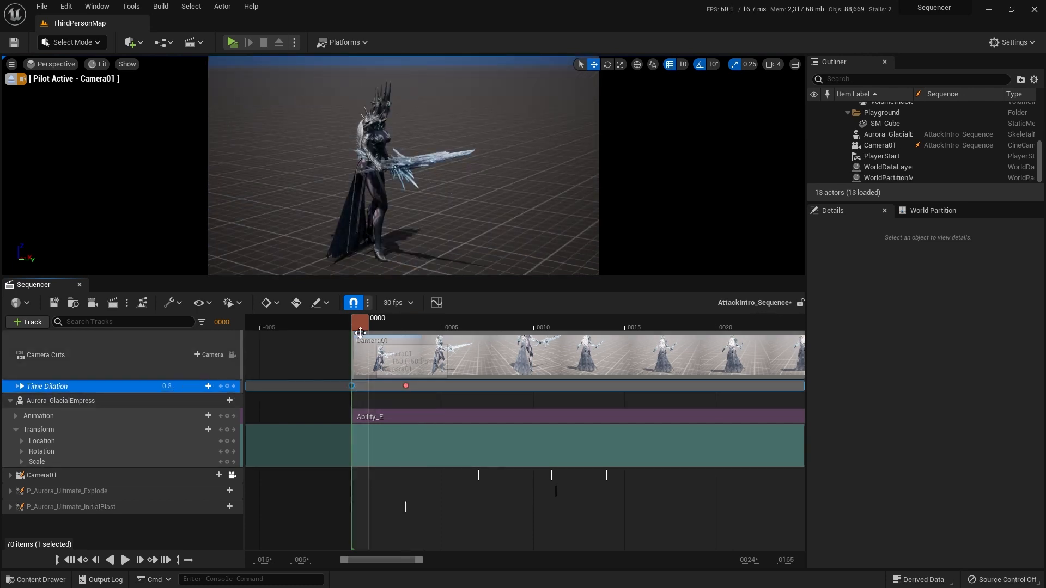
Step: Turn off snapping and add a Time Dilation key of about 0.3 just before the frame 3 key, and return to the start
mouse_move(367, 323)
left_mouse_down()
mouse_move(417, 312)
mouse_move(368, 312)
left_mouse_up()
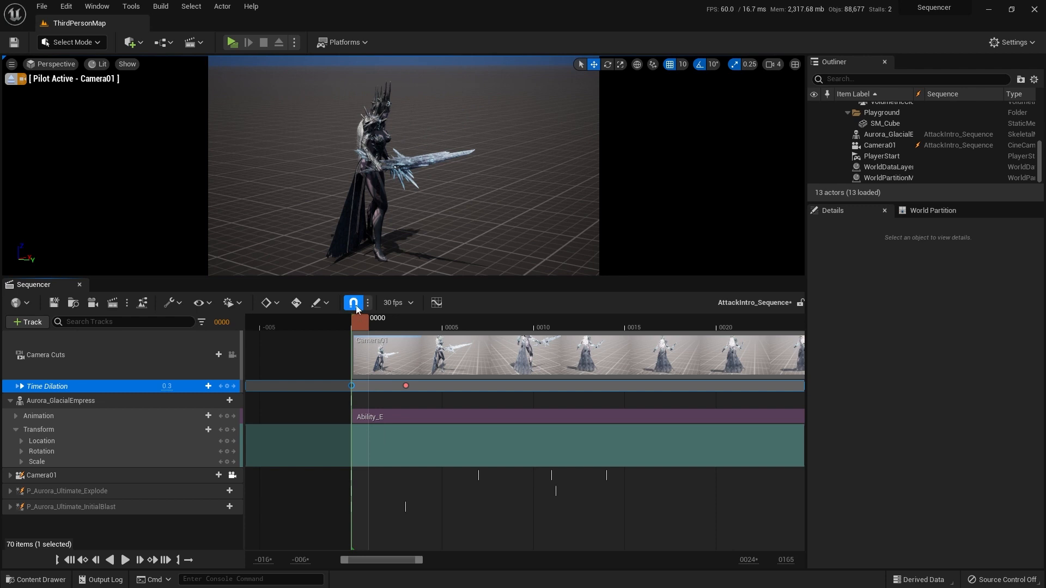
left_click_drag(366, 323, 396, 321)
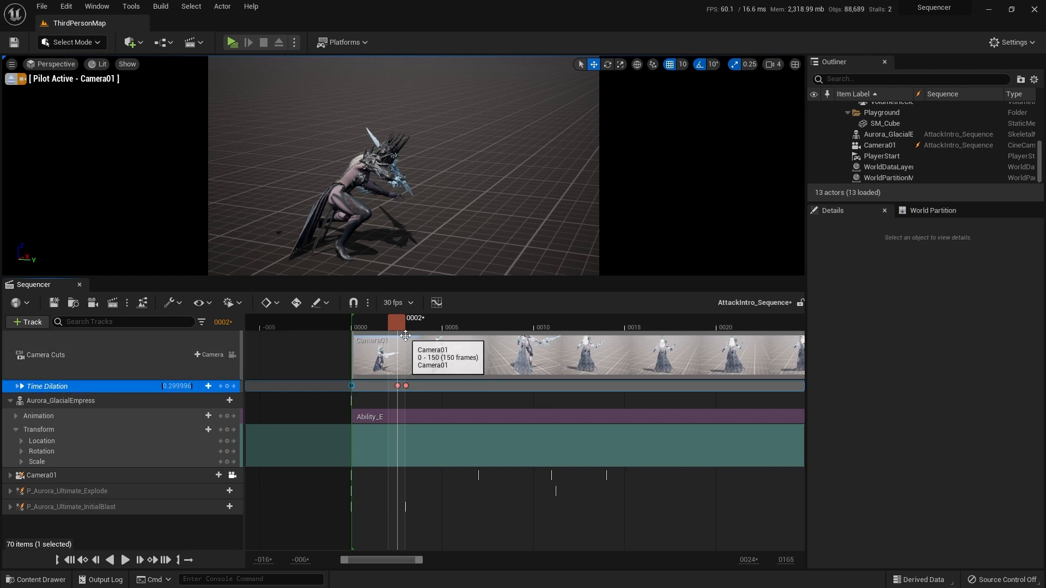
left_click_drag(401, 325, 351, 321)
Step: Play the opening repeatedly to review how abruptly the slow motion begins at the initial blast
key("space")
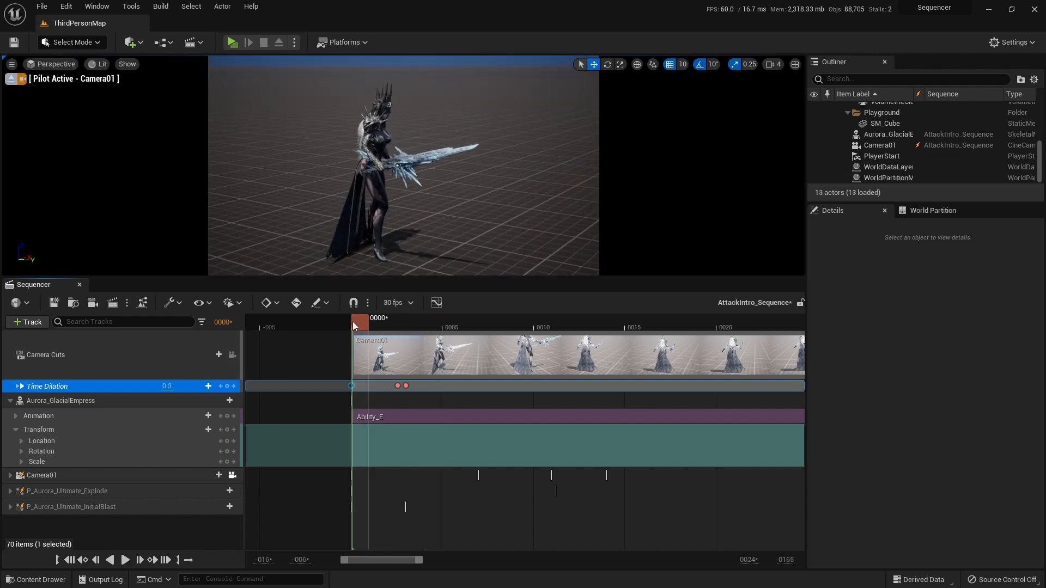
key("space")
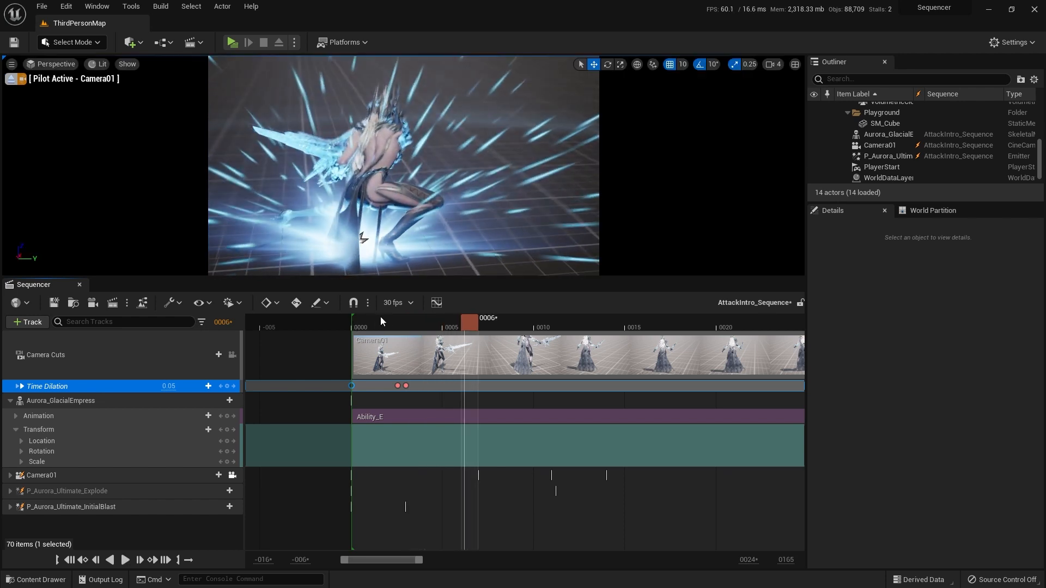
key("space")
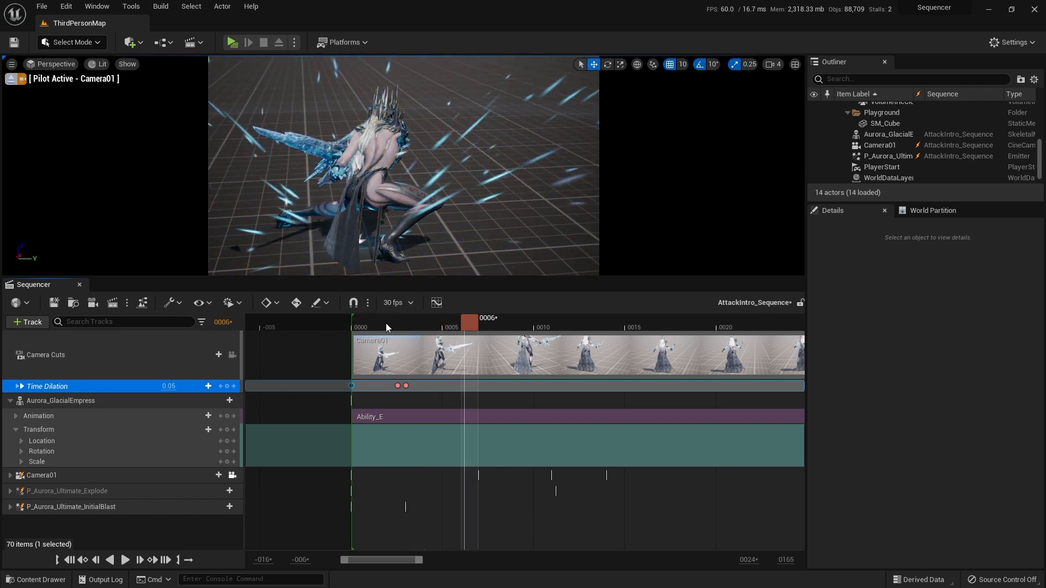
left_click(381, 322)
key("space")
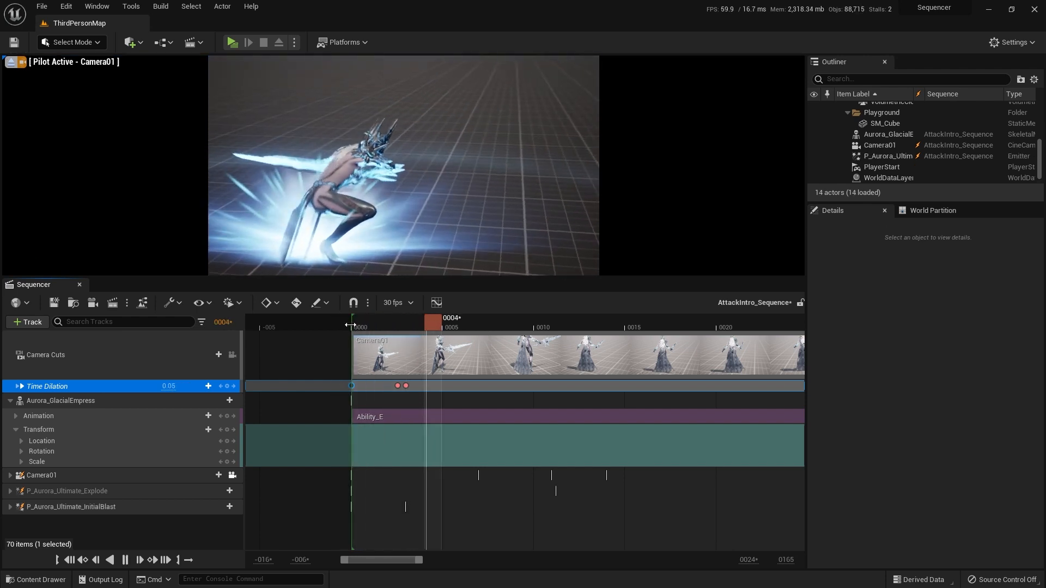
key("space")
left_click(358, 325)
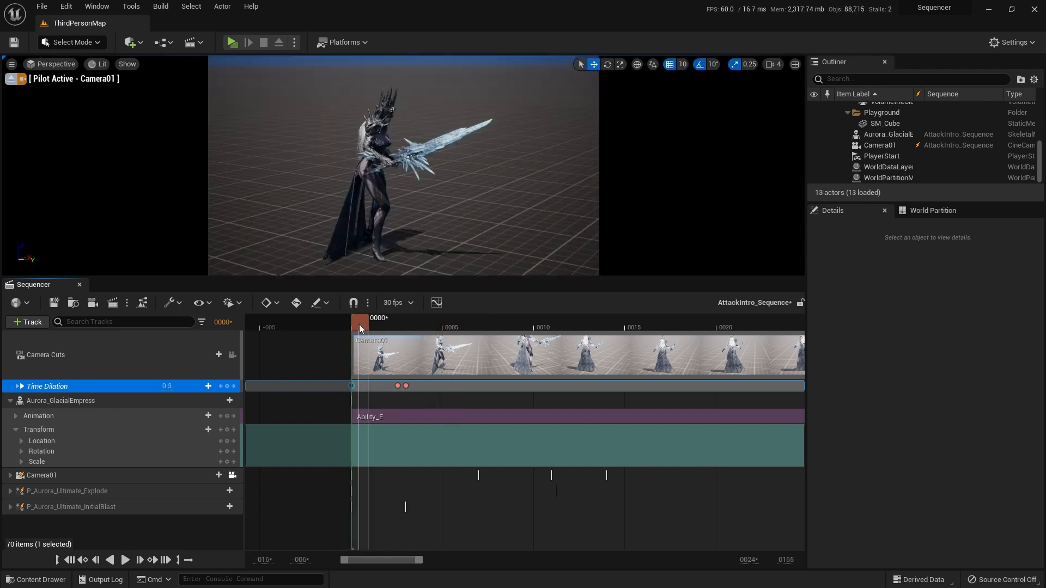
Step: Select the two Time Dilation keys around frame 3 and shift both about one frame later
left_click(397, 385)
left_click(406, 386)
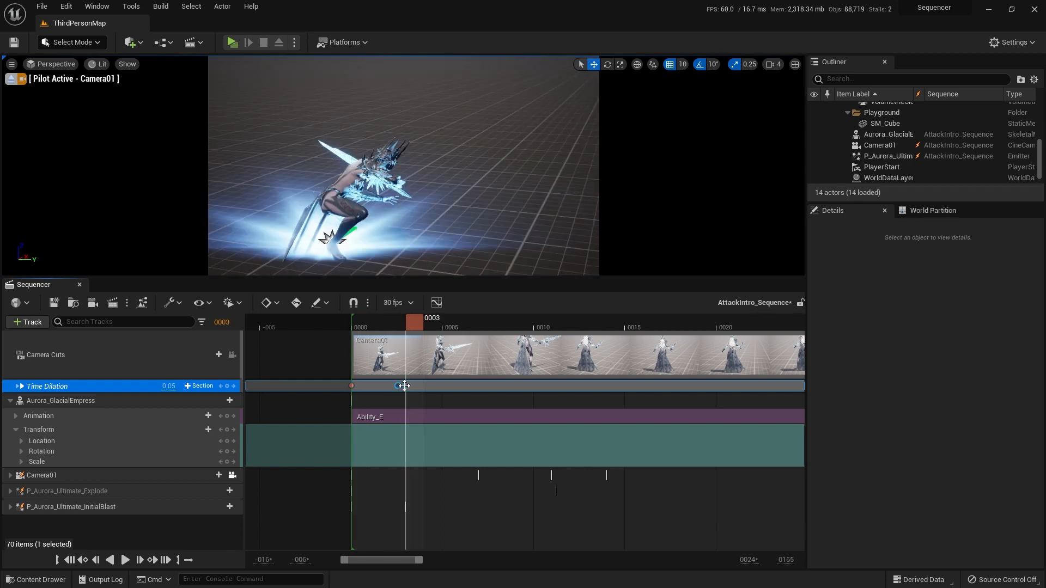
left_click_drag(411, 386, 424, 386)
mouse_move(415, 321)
left_mouse_down()
mouse_move(360, 322)
mouse_move(408, 322)
left_mouse_up()
Step: Play the sequence from frame 0 with snapping enabled to review the delayed slow-down
key("space")
left_click(353, 302)
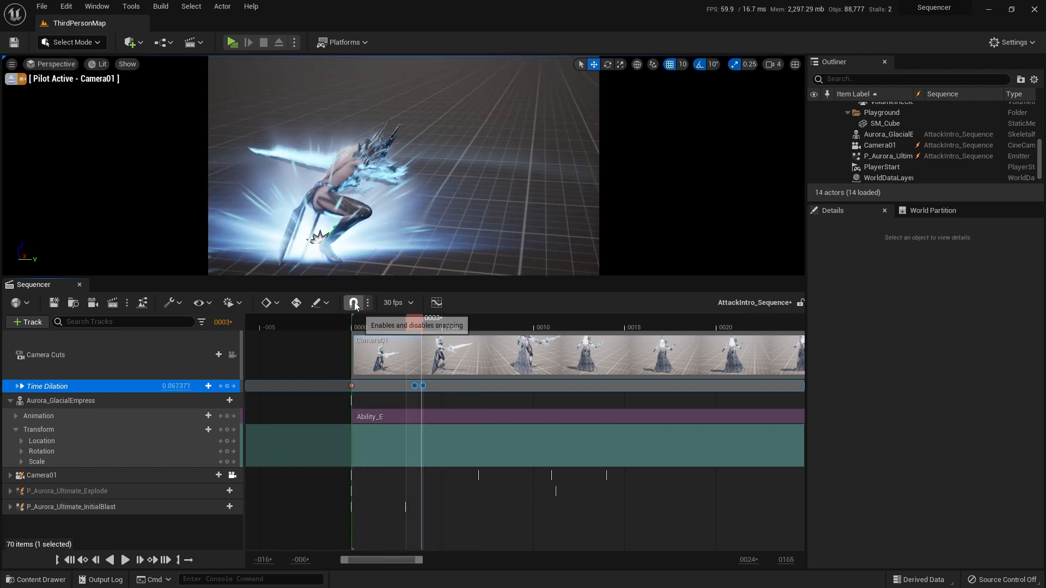
left_click(365, 323)
key("space")
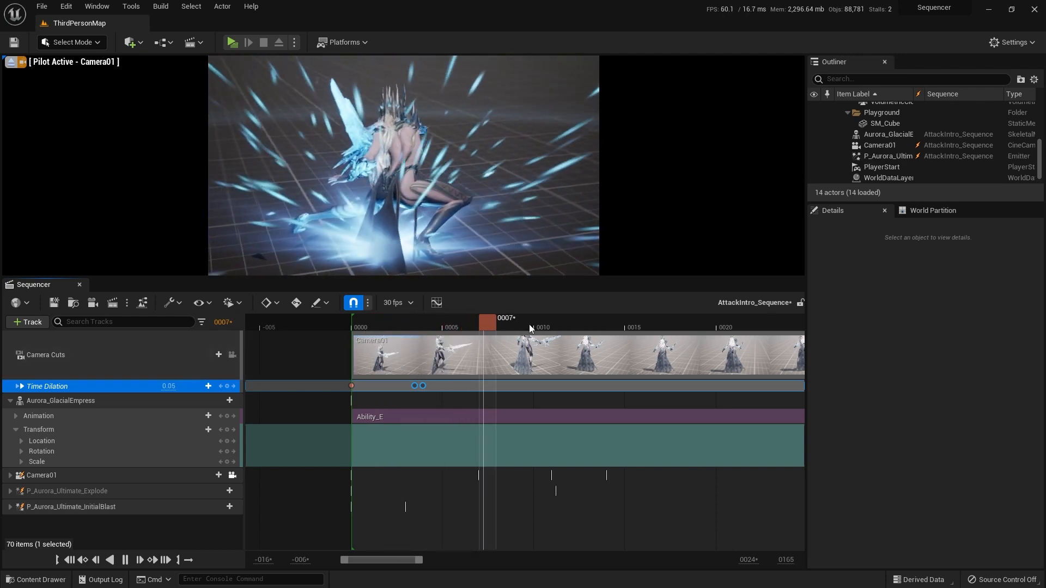
key("space")
Step: Turn off snapping, add a 0.05 Time Dilation key just after frame 6, and set a 0.3 key just before frame 7
left_click_drag(505, 323, 473, 328)
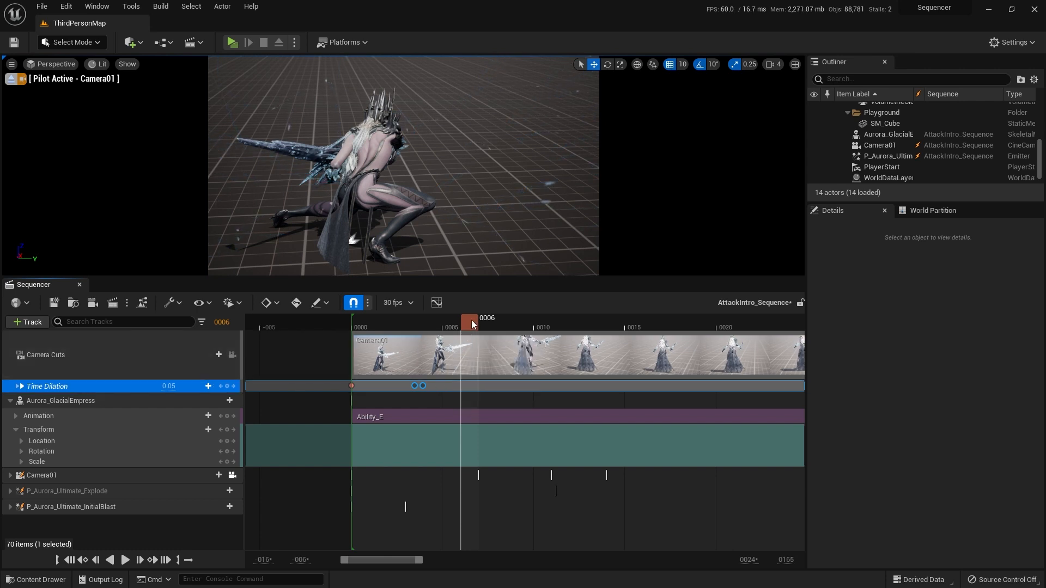
left_click_drag(464, 324, 459, 321)
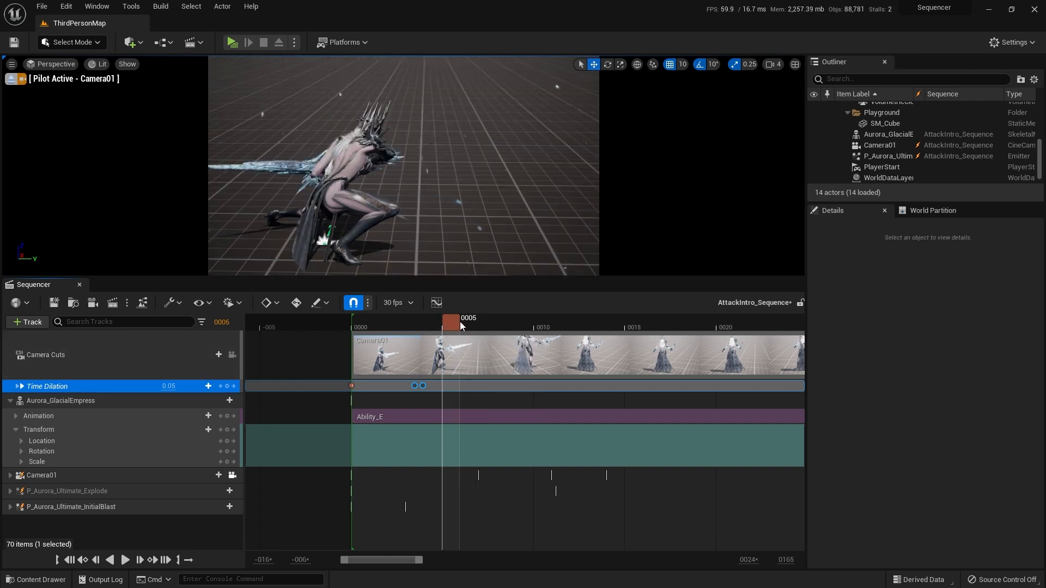
left_click(354, 304)
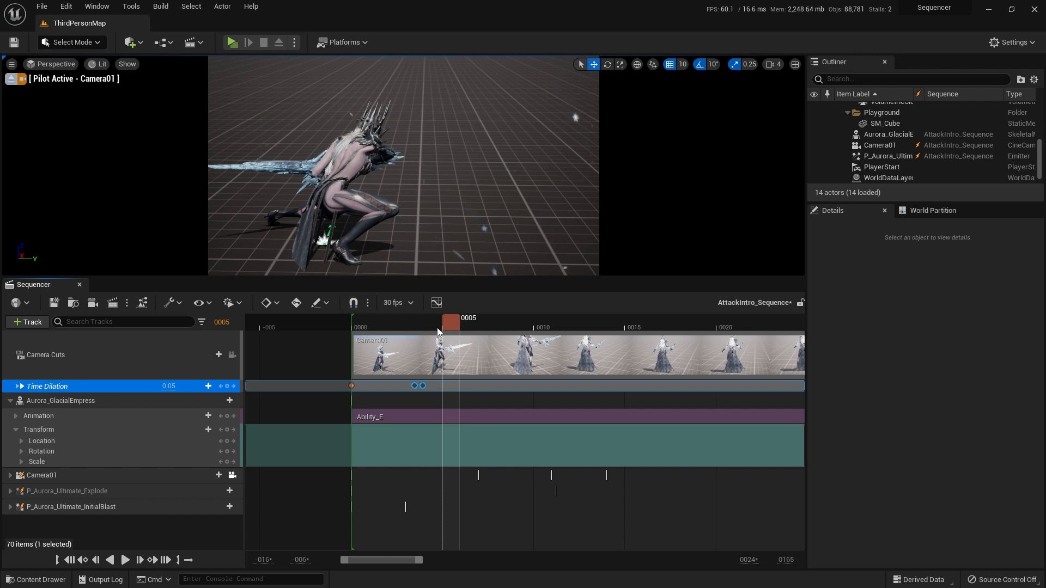
left_click_drag(459, 323, 464, 324)
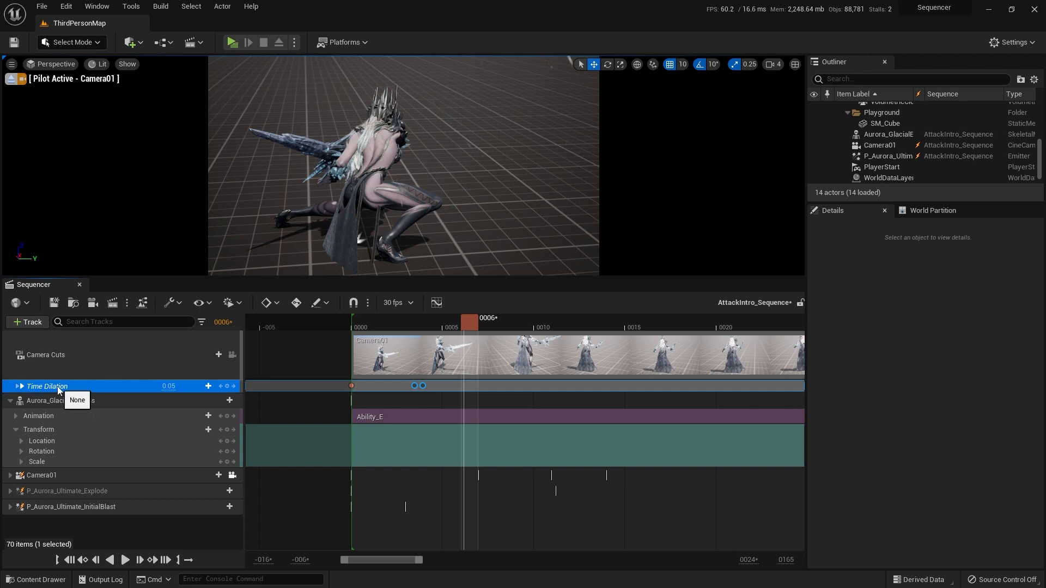
left_click(476, 324)
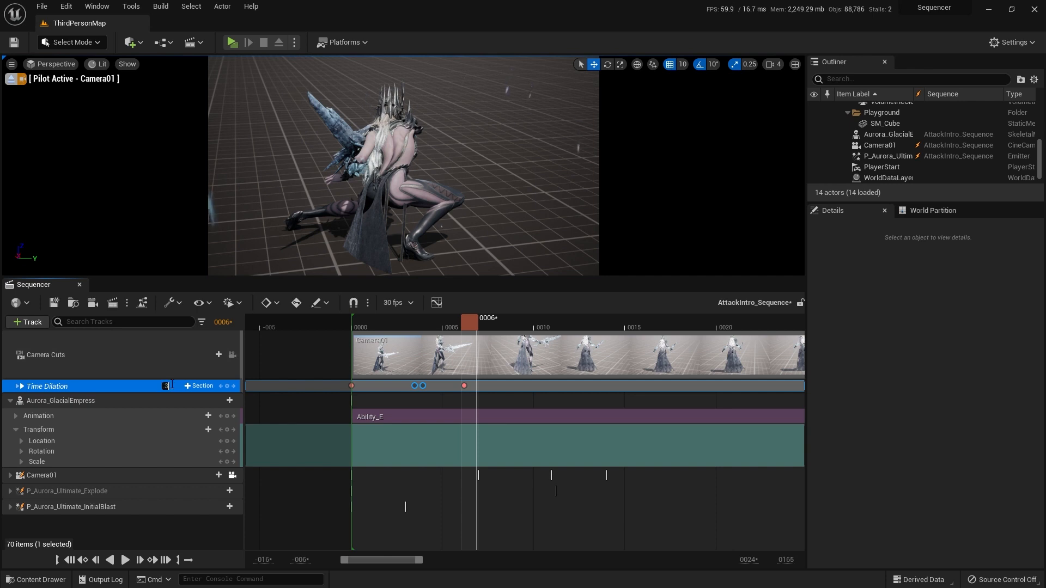
key("Return")
Step: Play the sequence from near frame 0 twice to review the return to faster motion around frame 7
left_click_drag(468, 324, 359, 321)
key("space")
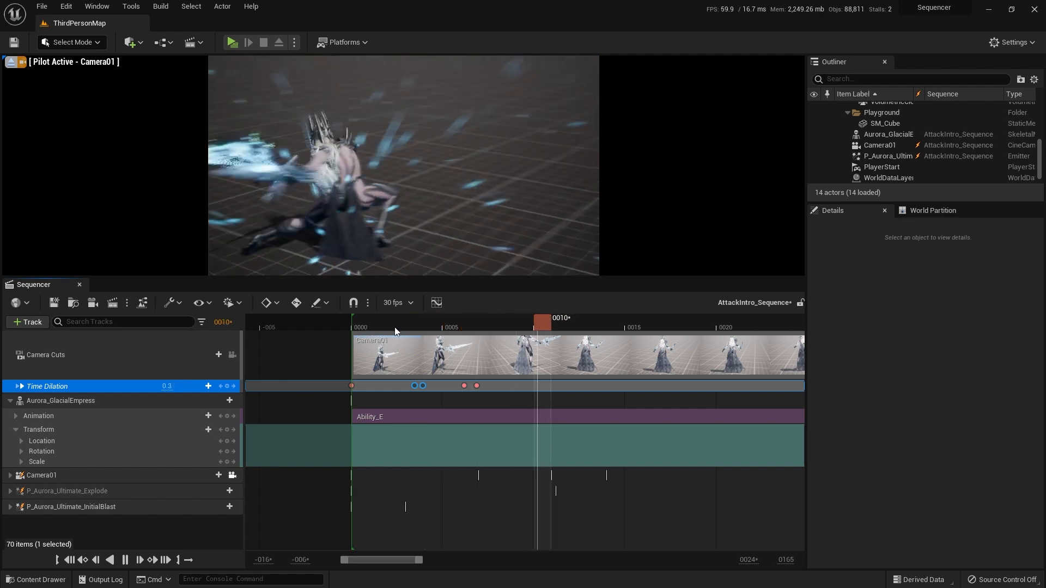
left_click(357, 322)
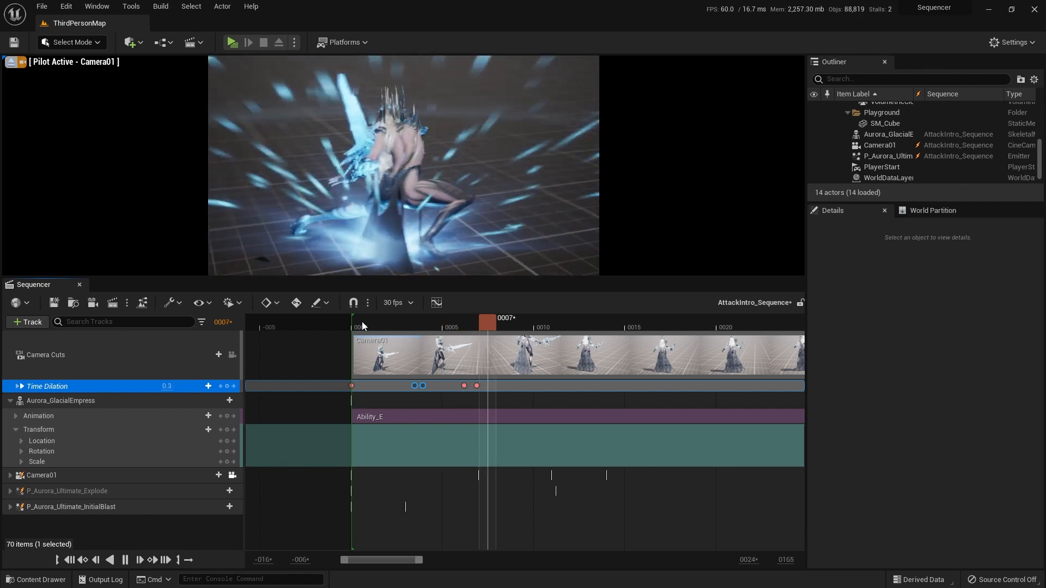
key("space")
Step: Add a 0.3 Time Dilation key just before frame 11 and a 0.05 key immediately after it
left_click(484, 319)
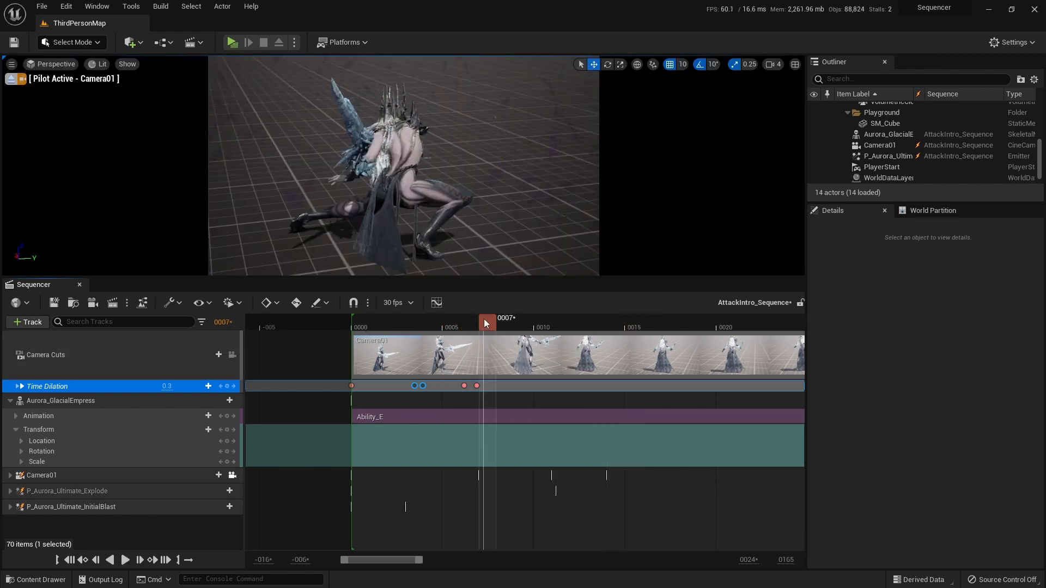
left_click_drag(495, 318, 554, 319)
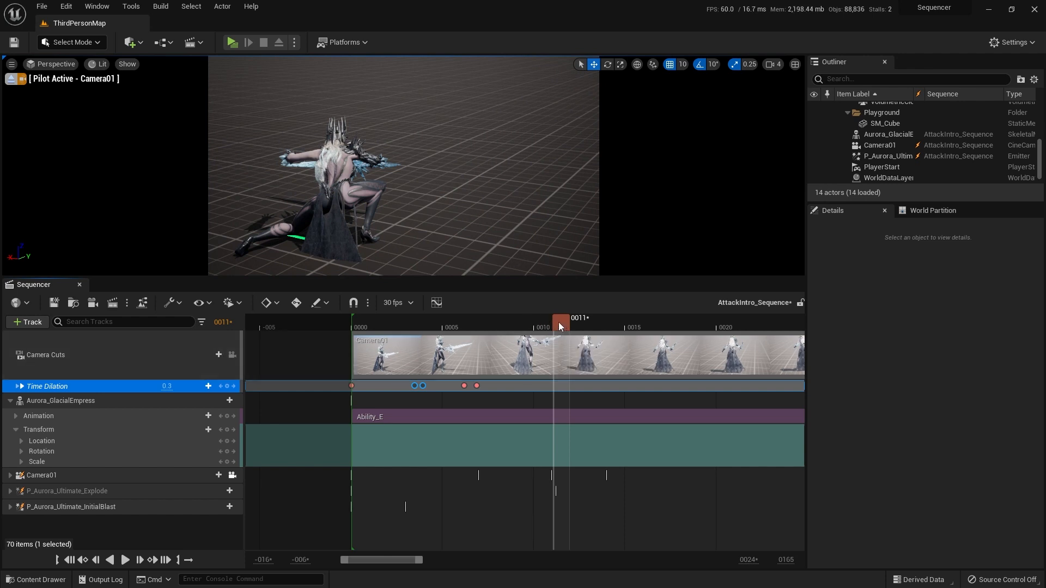
left_click_drag(553, 322, 552, 319)
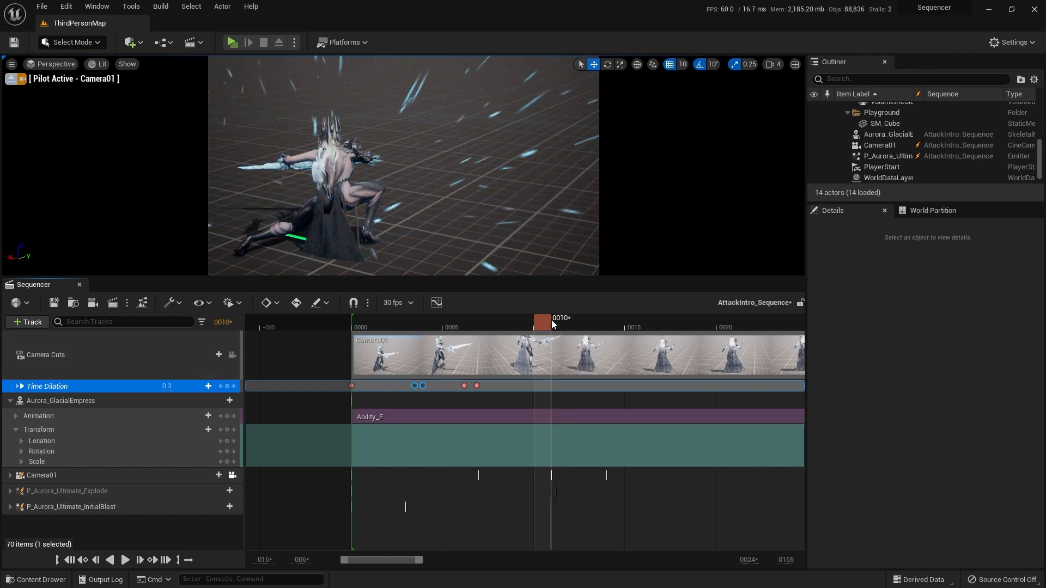
key("Return")
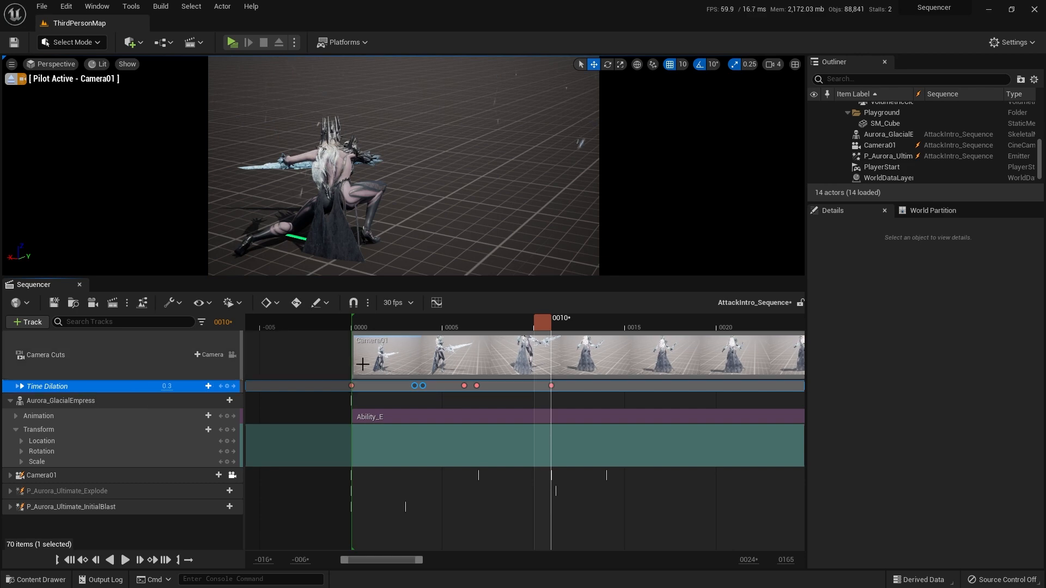
left_click_drag(546, 323, 554, 319)
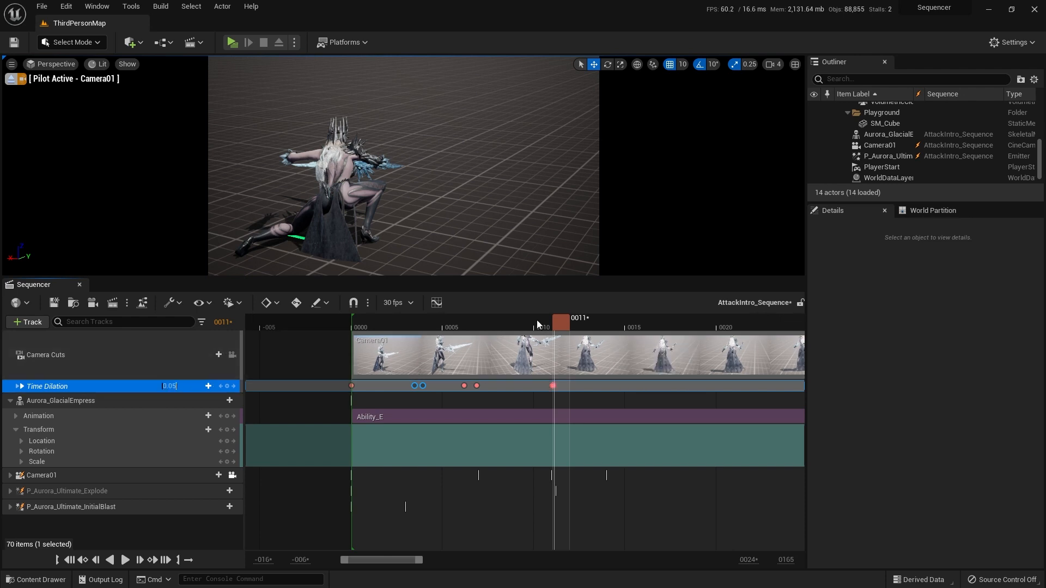
Step: Play the sequence from frame 0 and replay from around frame 7 to review the slow-down near frame 11
left_click_drag(536, 329, 354, 337)
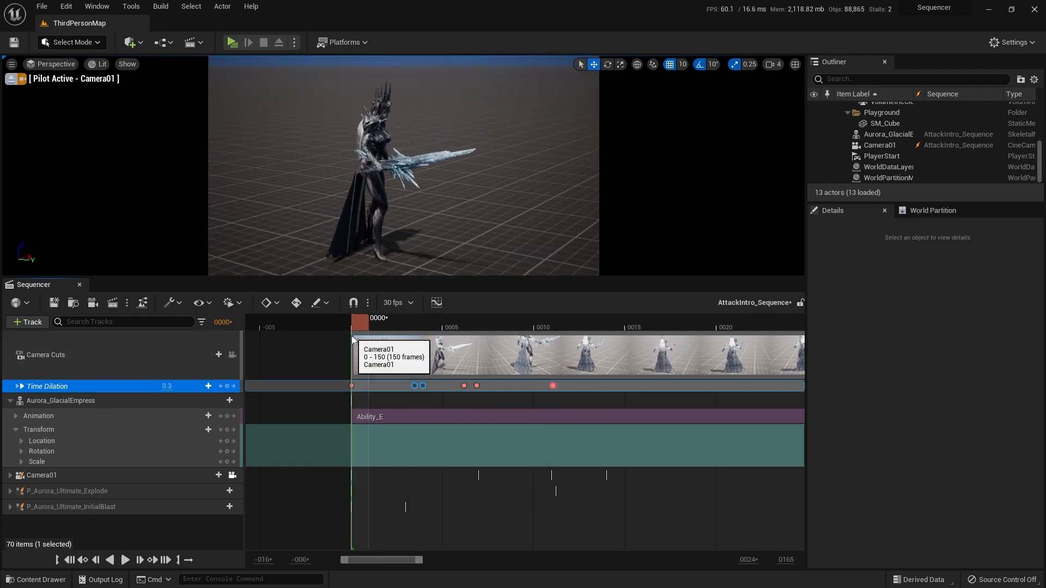
key("space")
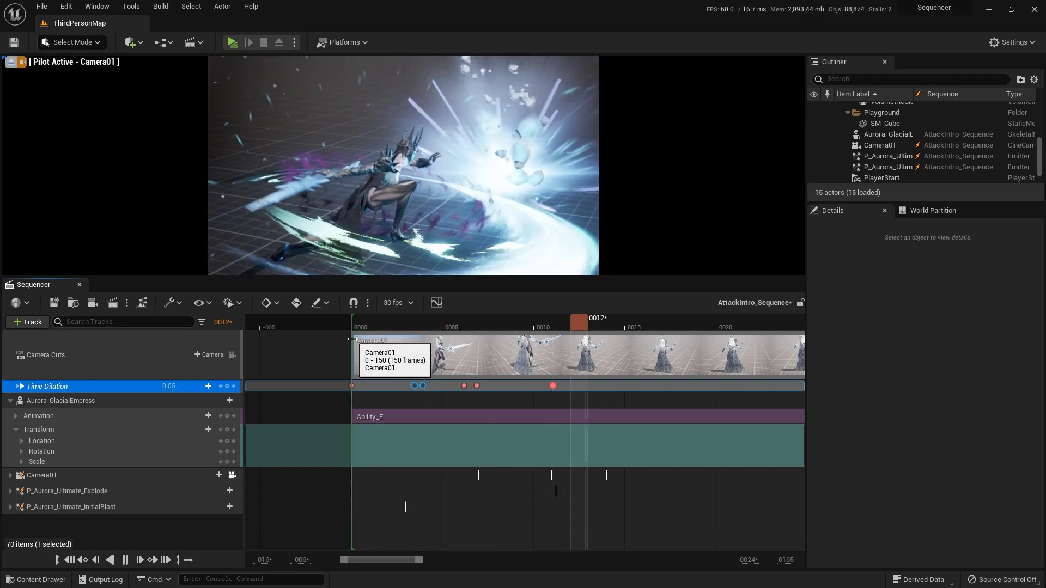
left_click(498, 319)
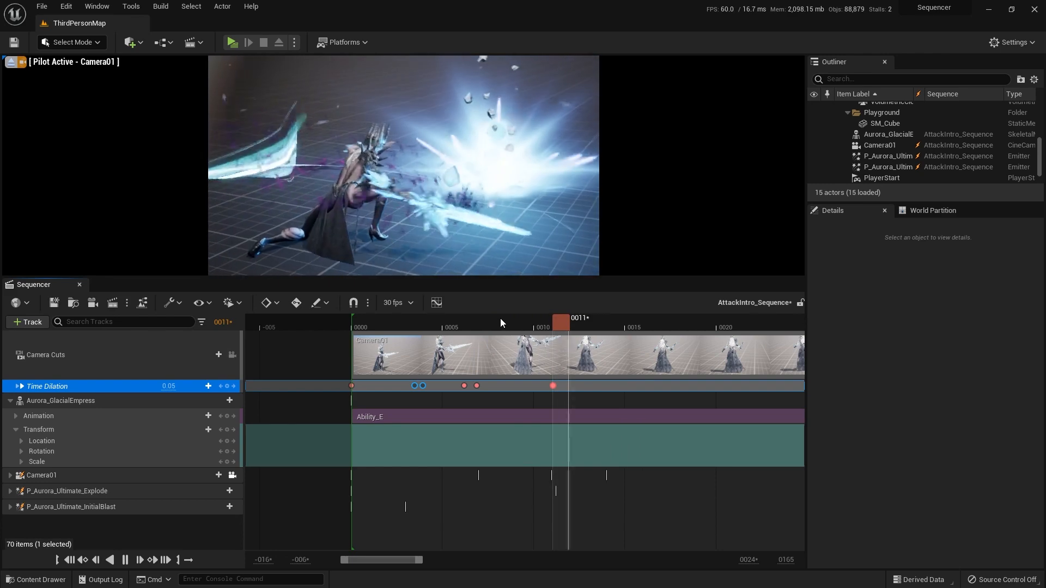
left_click(481, 318)
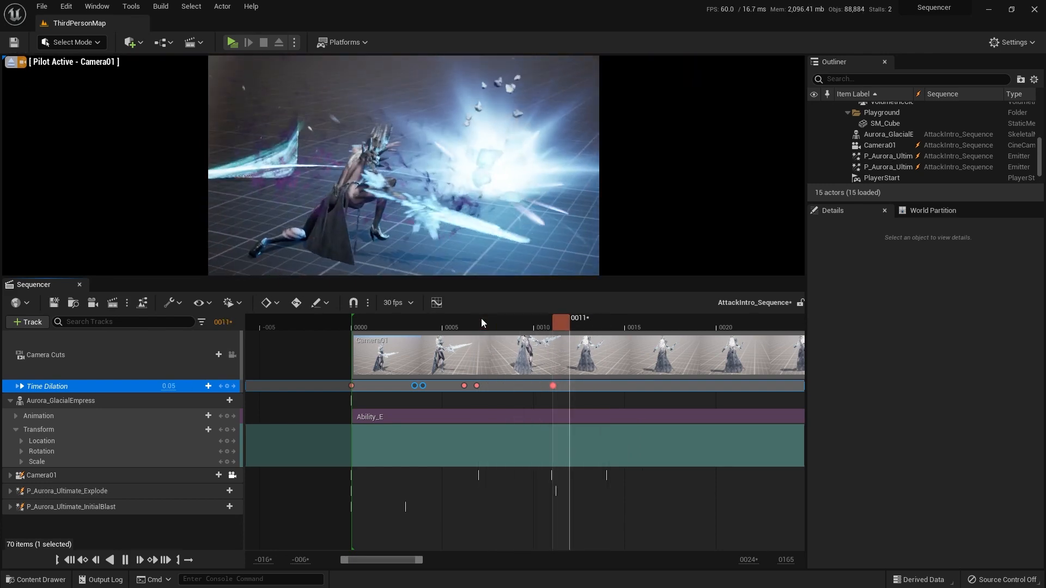
left_click(482, 319)
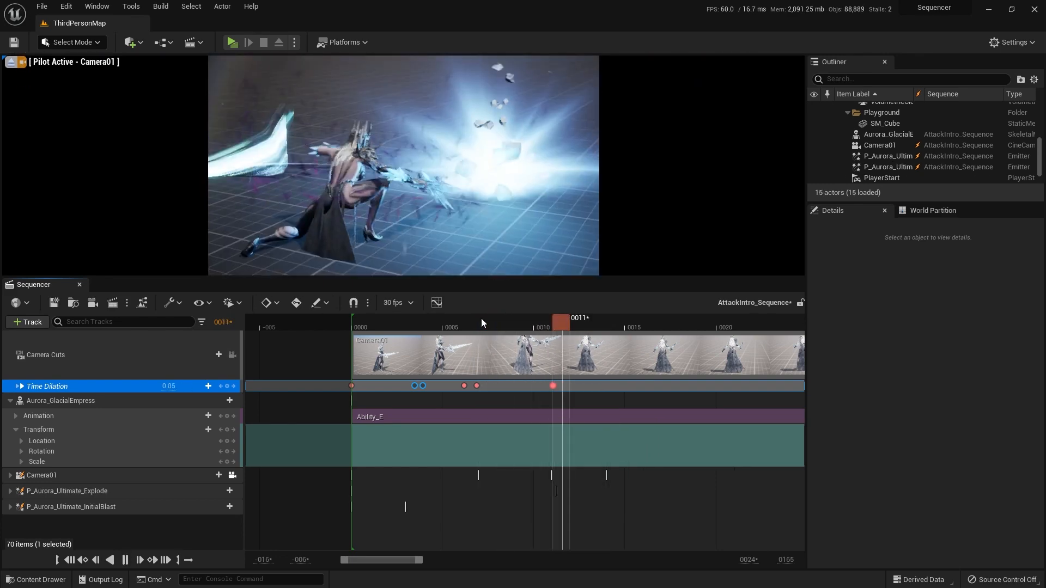
left_click(481, 318)
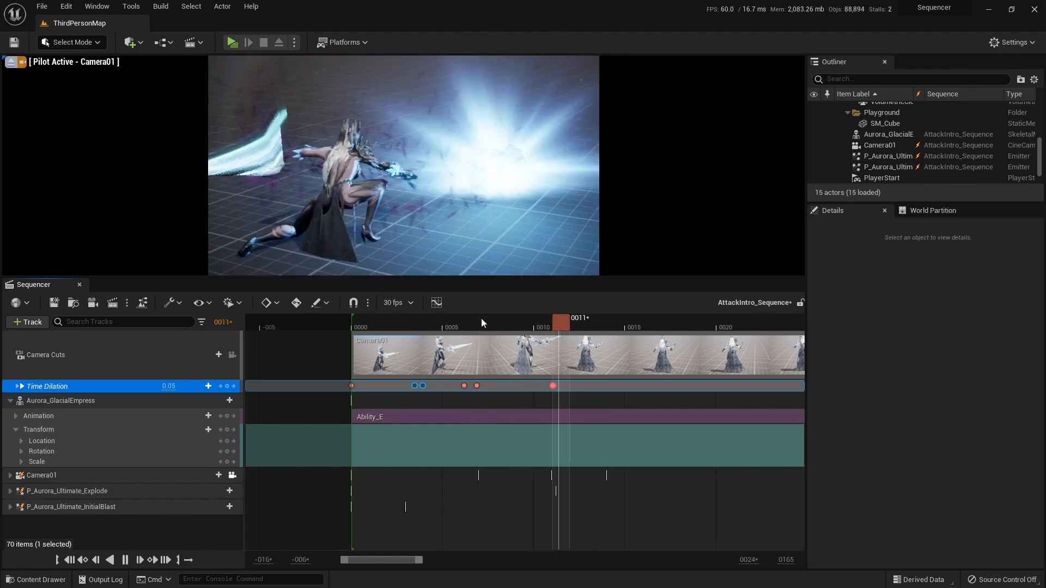
left_click(481, 318)
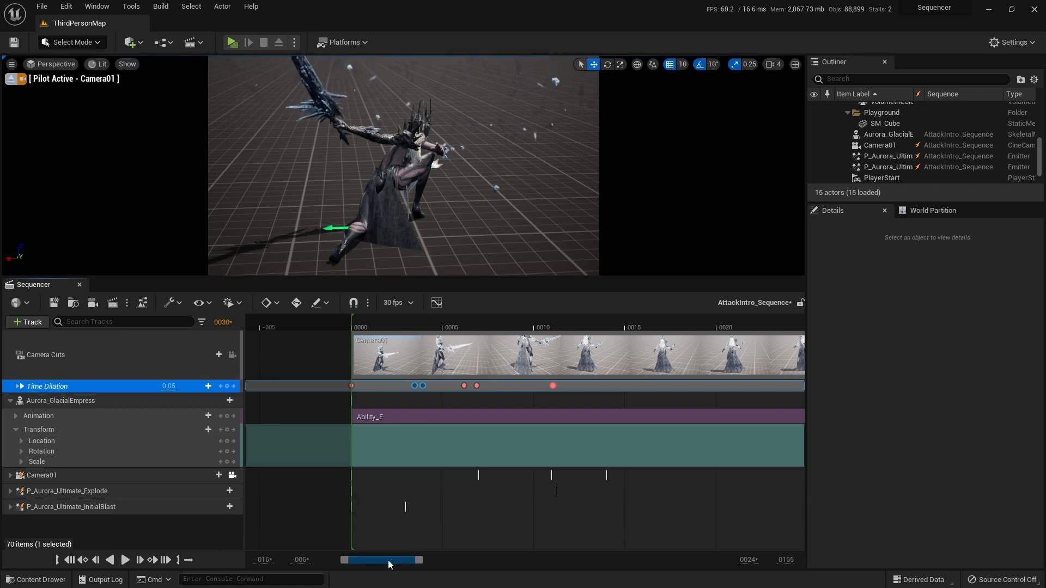
Step: Review the action from about frame 16, turn on snapping, and shorten the playback range to end around frame 44
left_click_drag(388, 560, 454, 564)
scroll(534, 320, "down", 6, "ctrl")
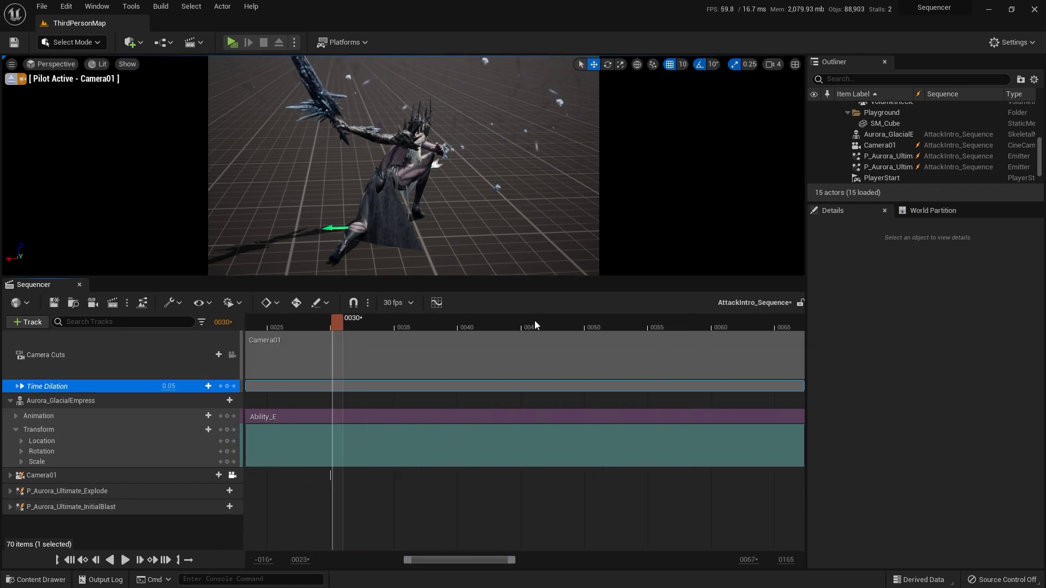
scroll(491, 321, "down", 3, "ctrl")
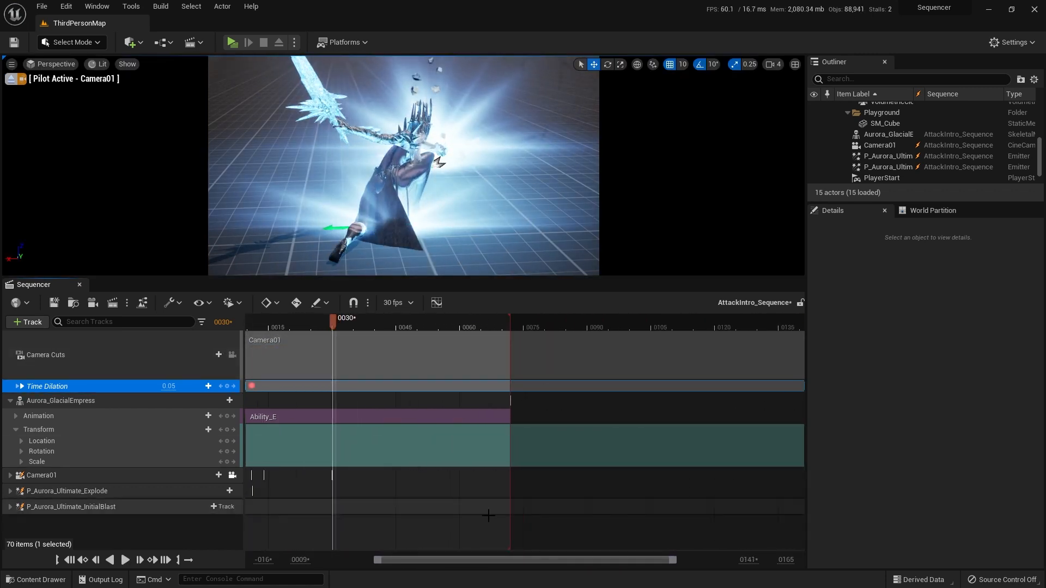
left_click_drag(494, 561, 449, 554)
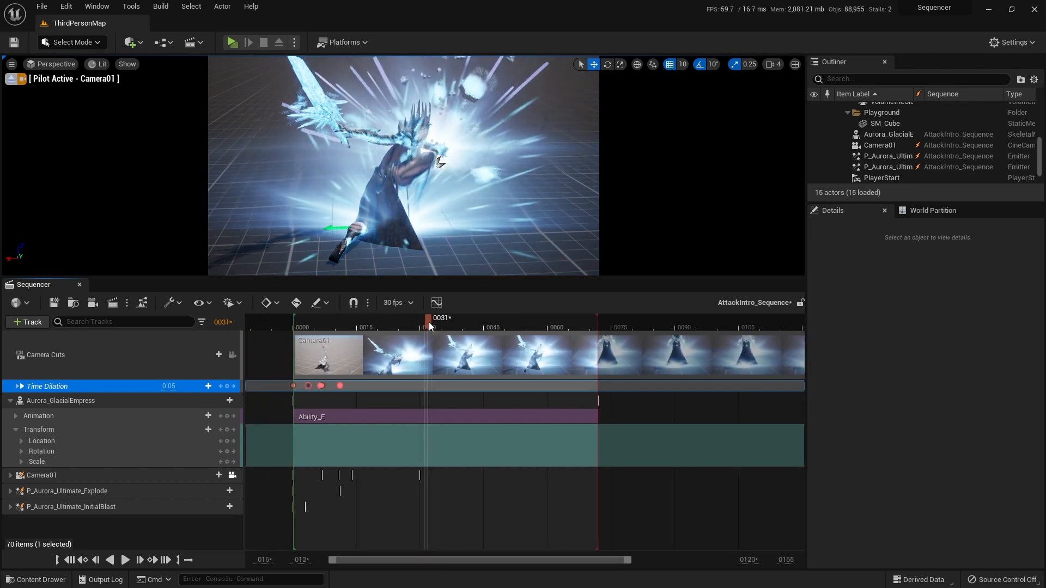
left_click_drag(429, 322, 364, 315)
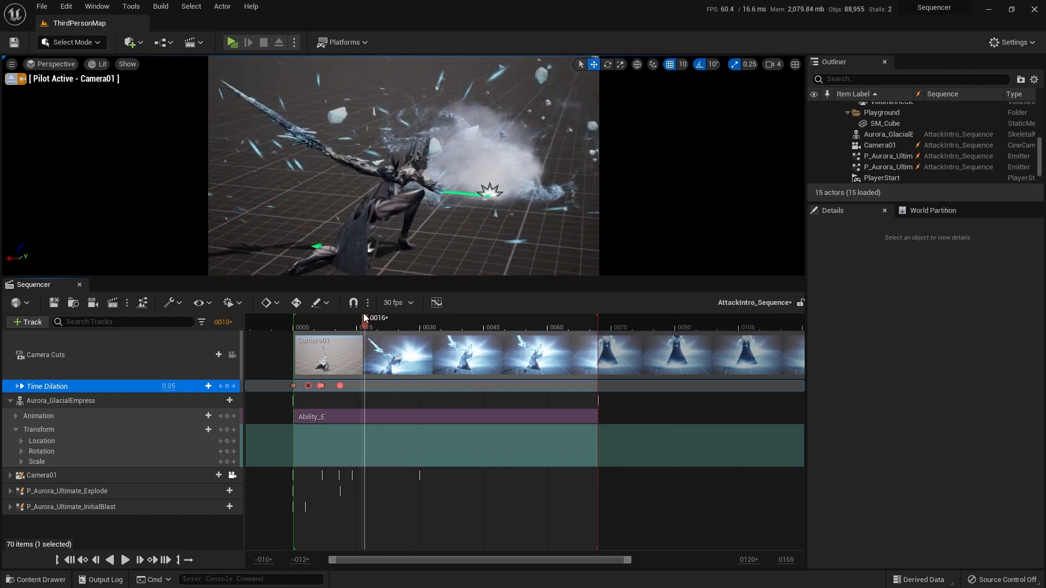
key("space")
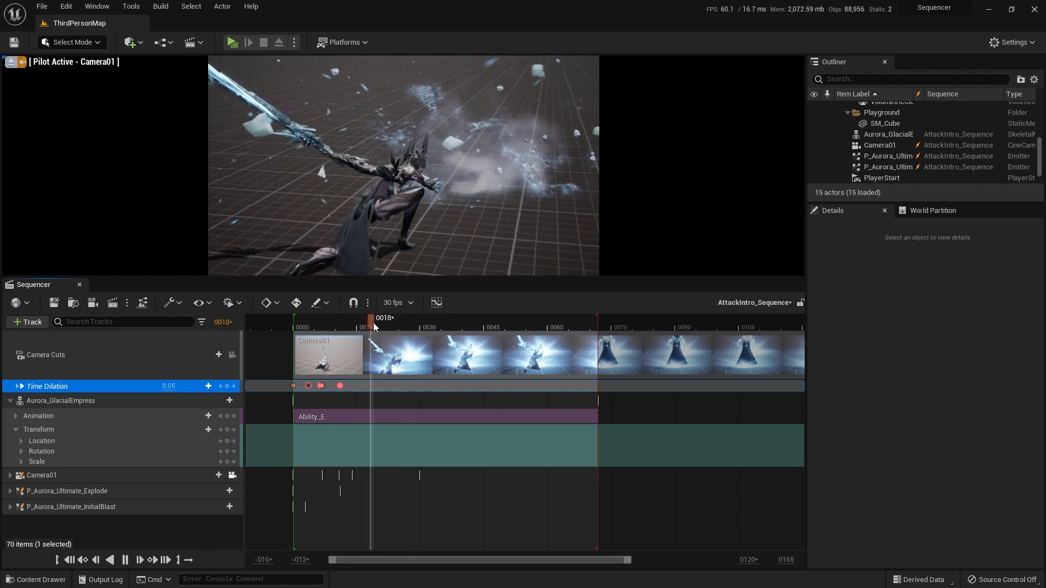
left_click_drag(375, 323, 471, 328)
left_click_drag(589, 322, 295, 320)
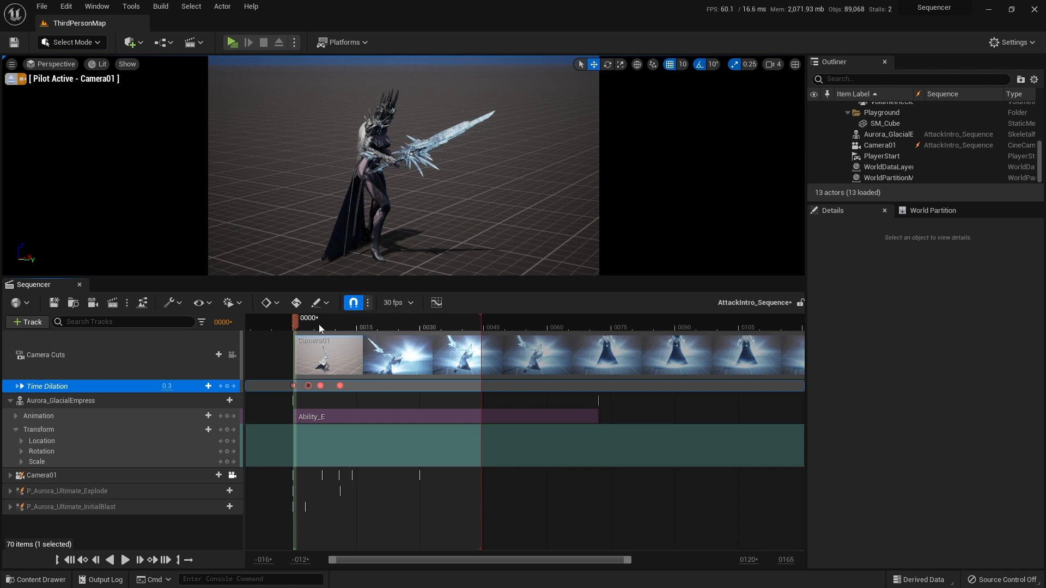
Step: Check the sequence's playback options and play the shortened range from frame 0
left_click(231, 304)
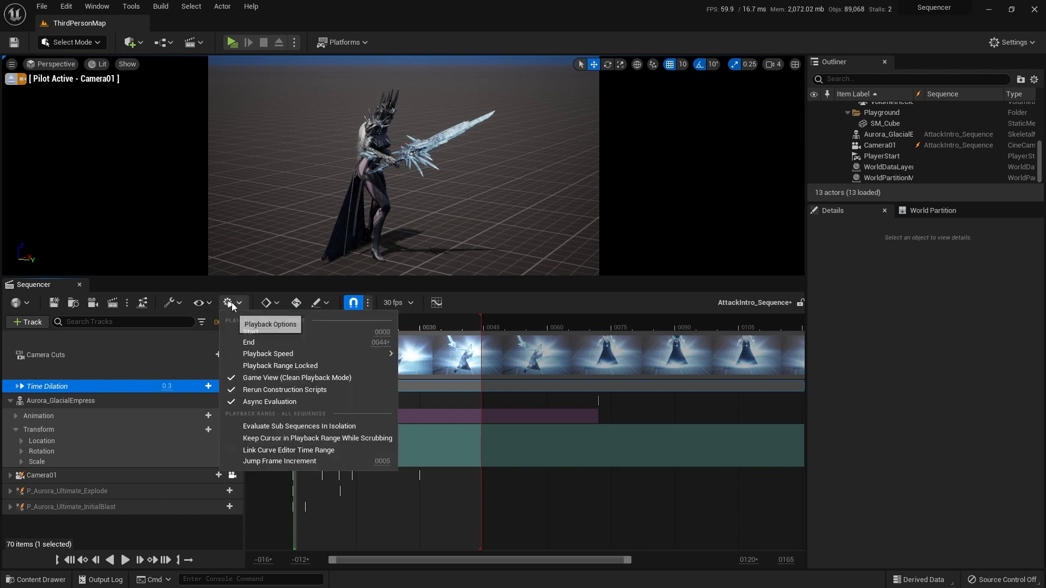
mouse_move(295, 357)
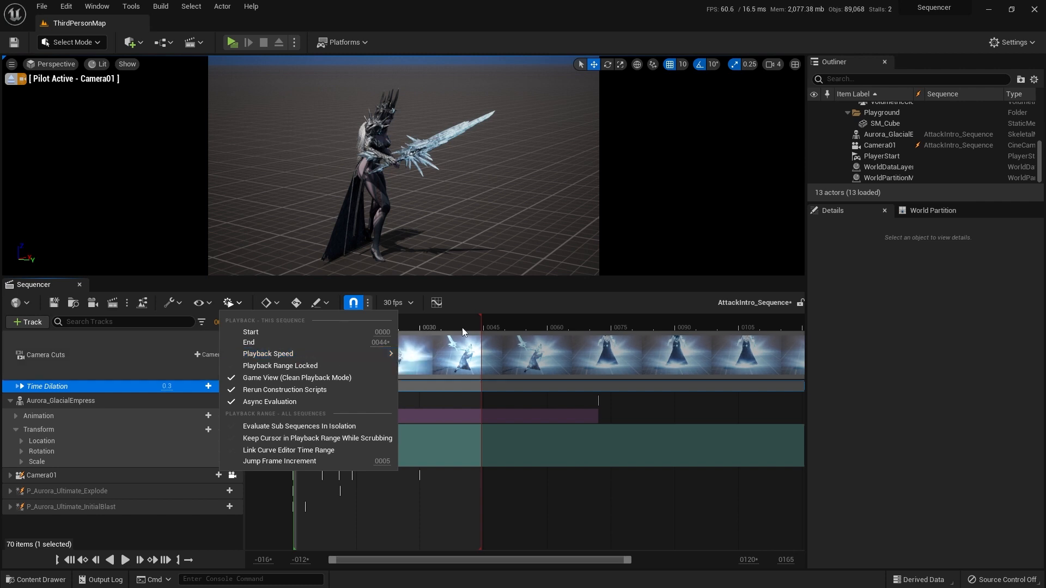
left_click(521, 294)
left_click(70, 560)
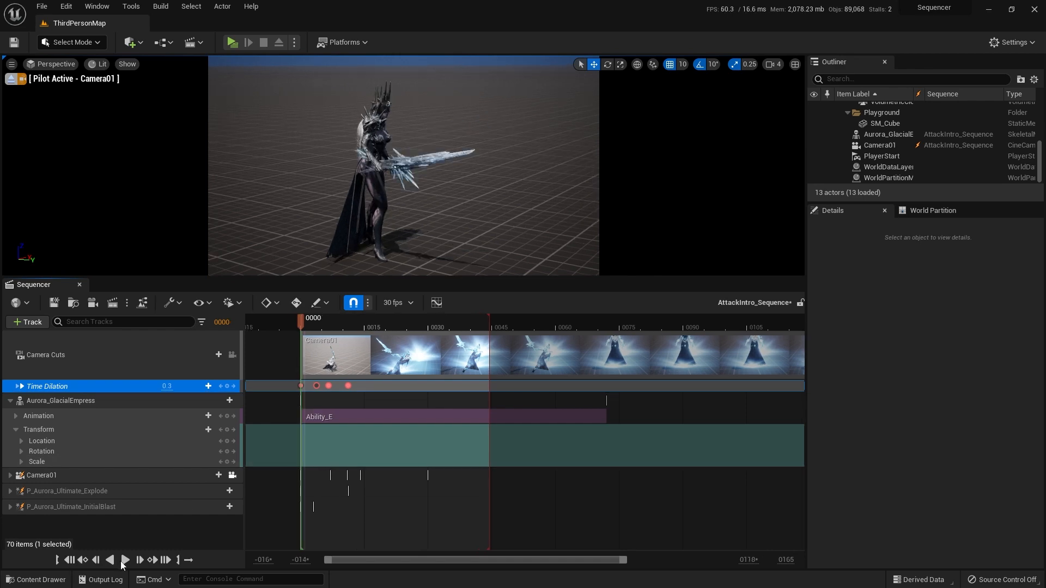
left_click(124, 560)
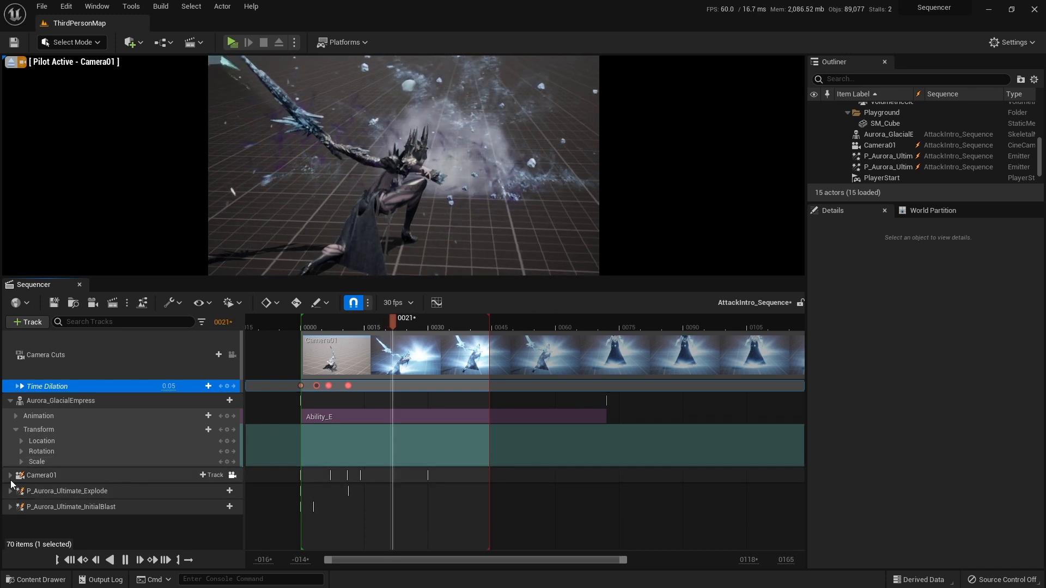
Step: Expand the Camera01 tracks and check the framing at its Transform keys on frames 7 and 14
left_click(42, 475)
left_click(10, 475)
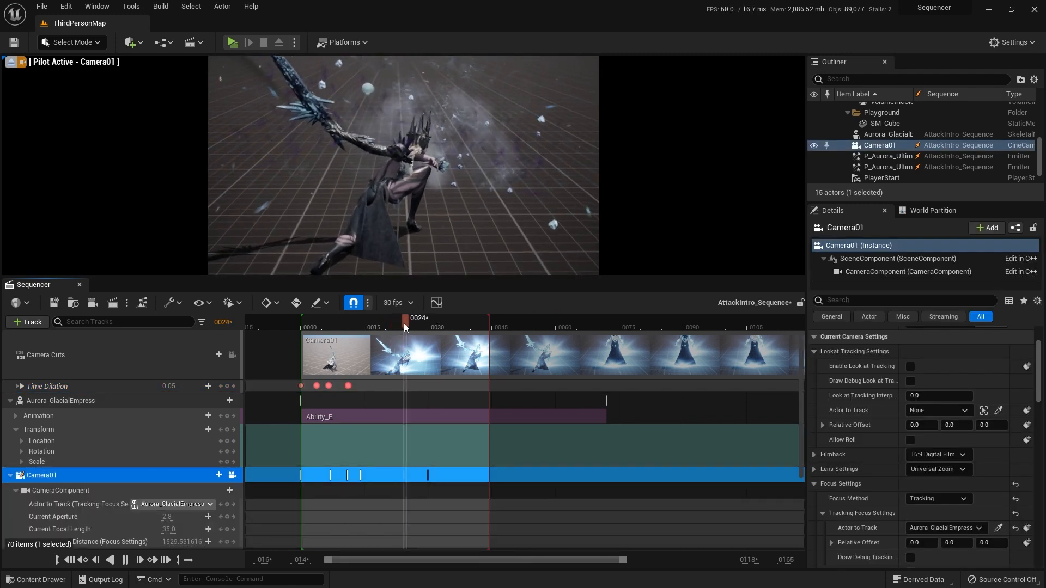
left_click_drag(403, 323, 343, 323)
scroll(104, 477, "down", 4)
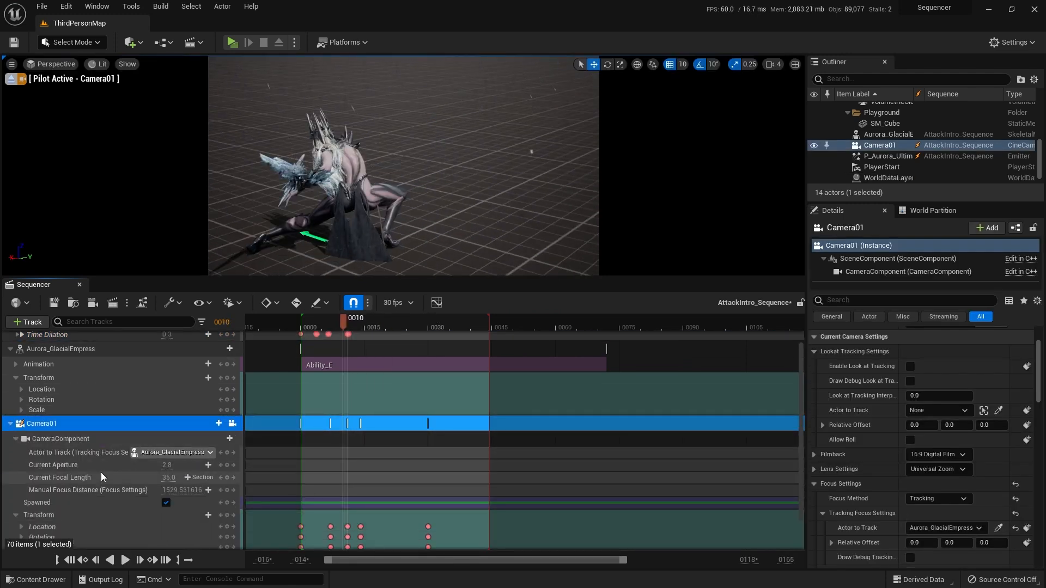
left_click(81, 464)
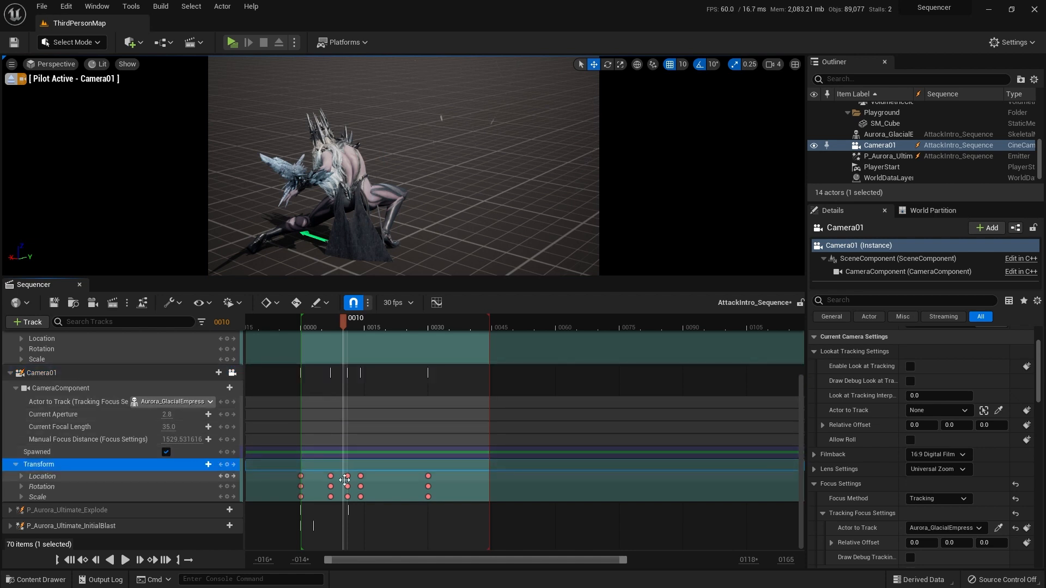
middle_click(330, 476)
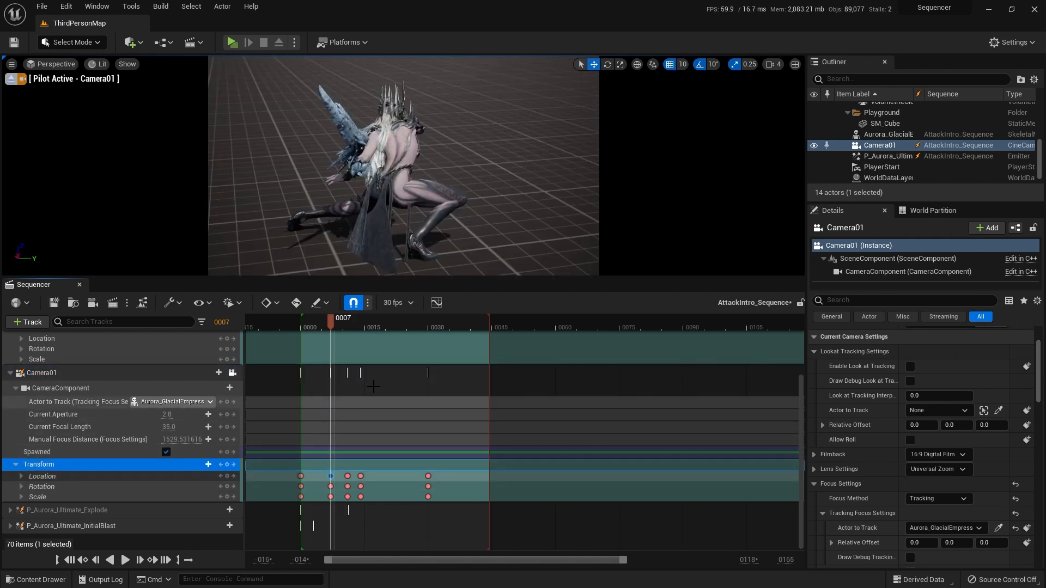
left_click_drag(335, 322, 363, 322)
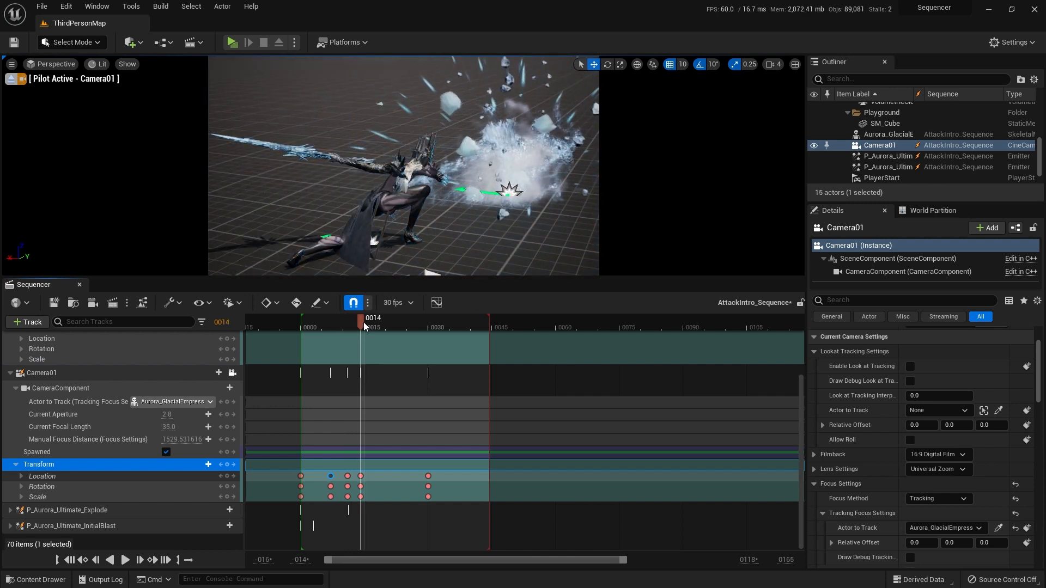
Step: Select Camera01's Transform keys at frame 30 and reframe the camera there to a lower, closer view behind Aurora_GlacialEmpress
left_click_drag(447, 508, 424, 468)
left_click(429, 476)
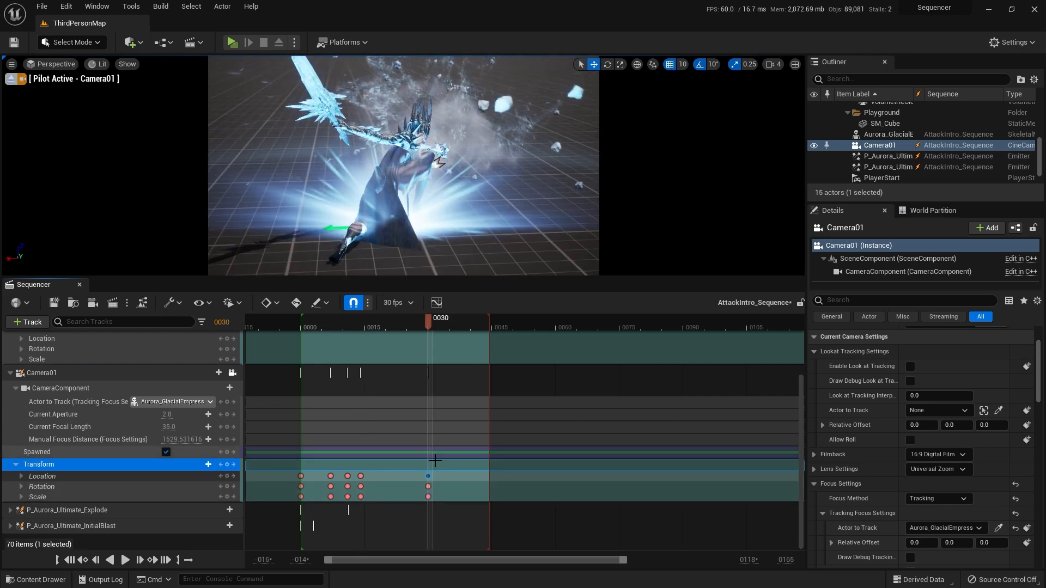
left_click_drag(441, 515, 419, 466)
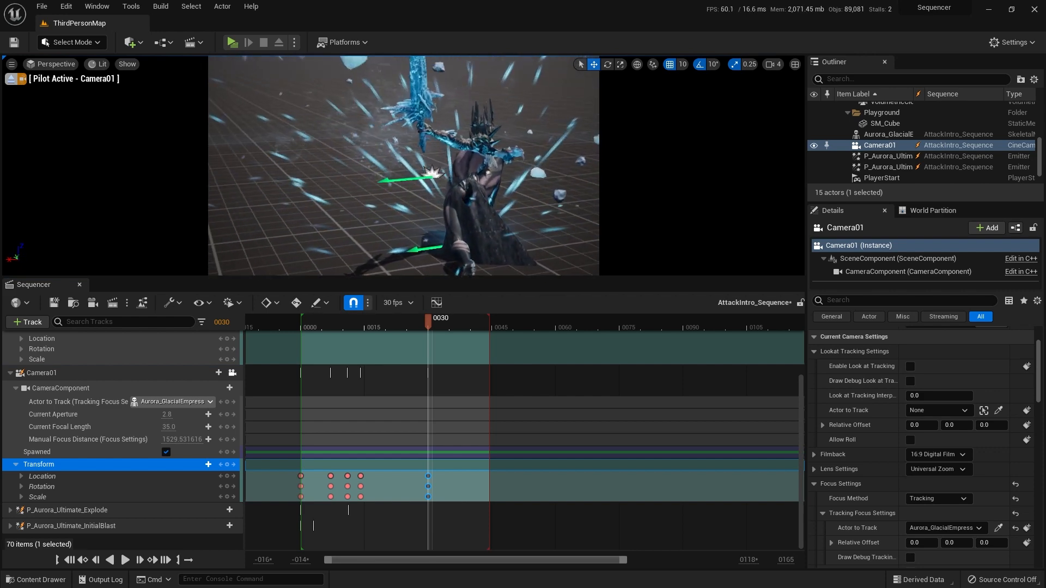
right_click_drag(403, 166, 354, 129)
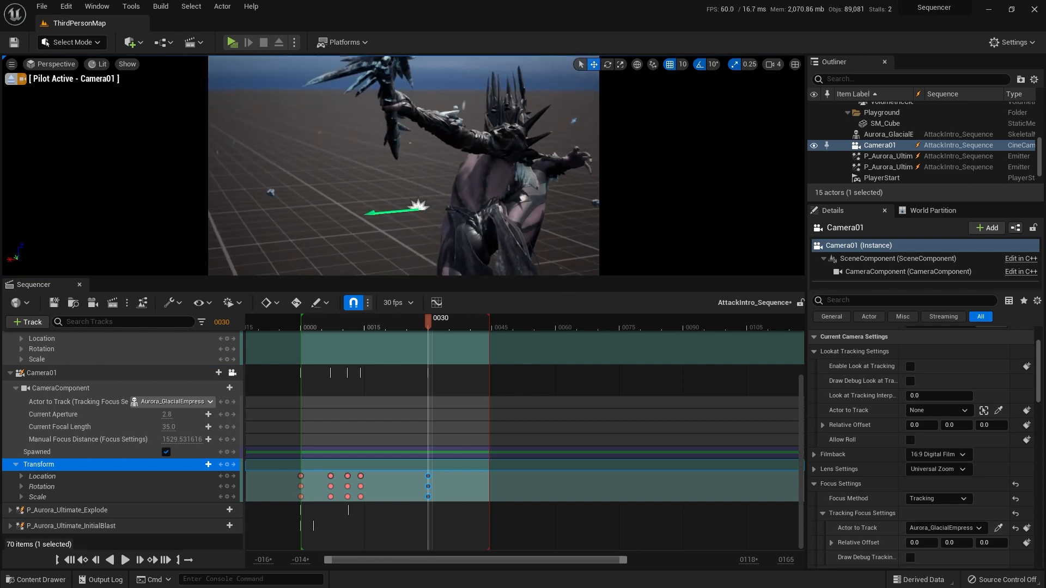
right_click_drag(403, 166, 431, 155)
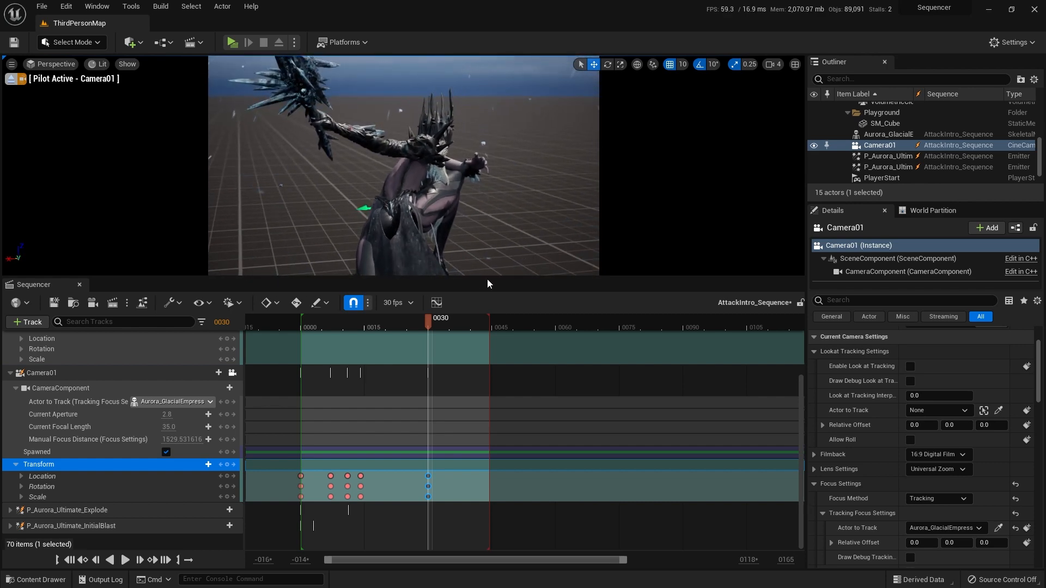
Step: Play from about frame 13 to review Camera01's move into its new frame 30 framing
left_click_drag(431, 325, 357, 325)
key("space")
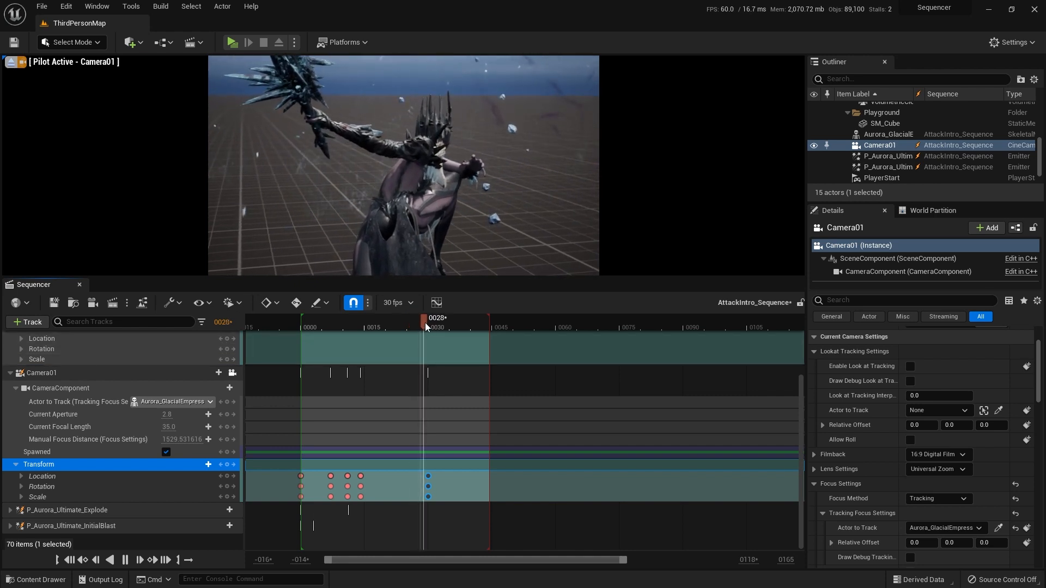
left_click_drag(430, 325, 380, 326)
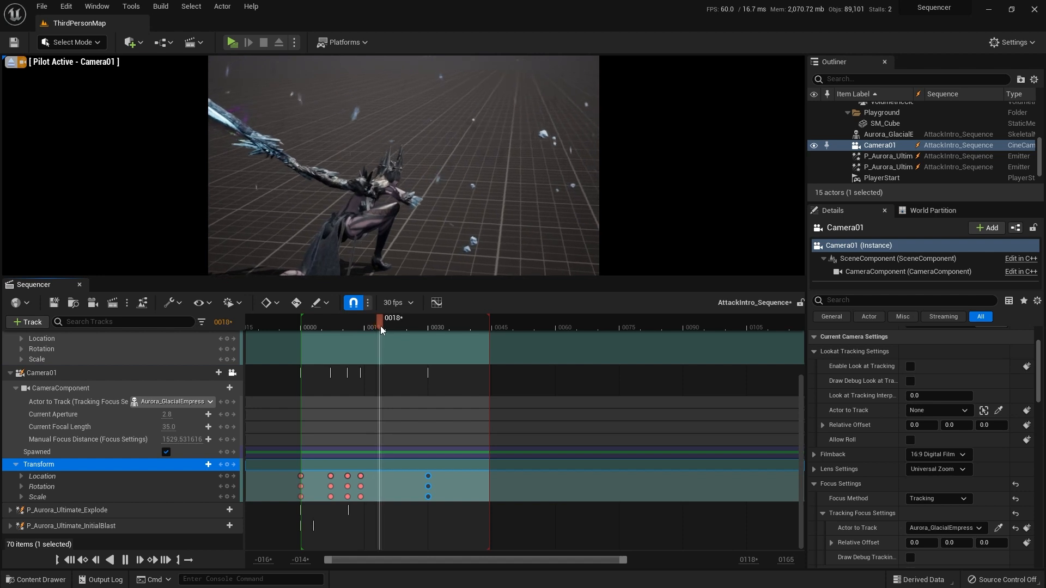
Step: Add a Time Dilation key with a value of 0.3 at frame 22
scroll(90, 430, "up", 4)
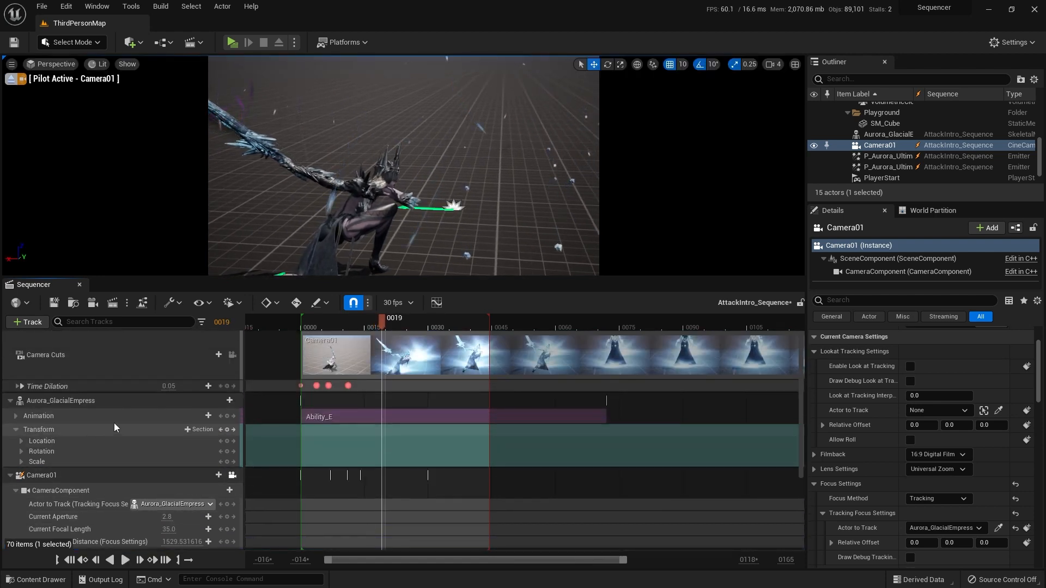
left_click(347, 385)
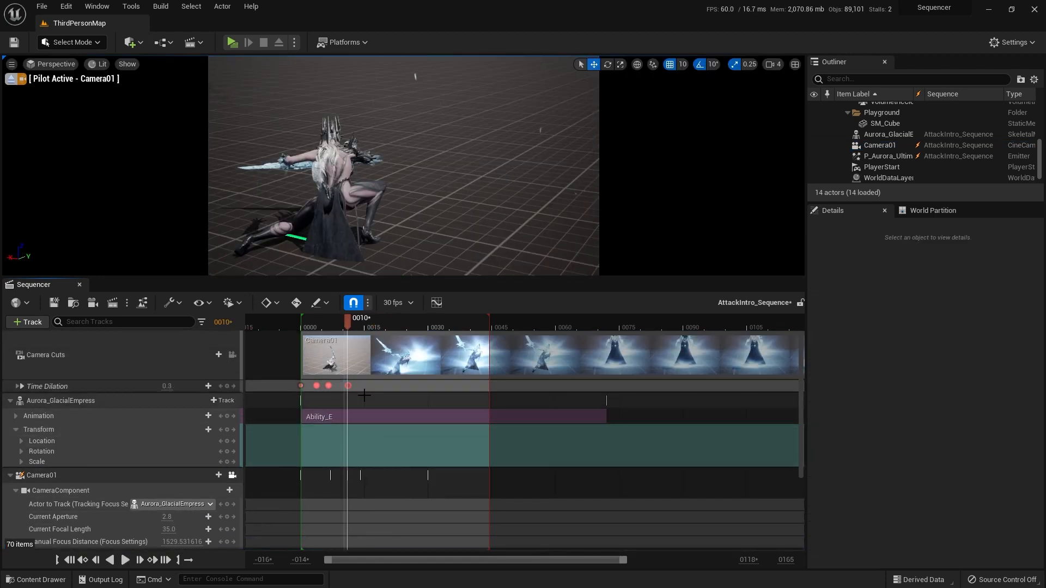
scroll(368, 388, "up", 4, "ctrl")
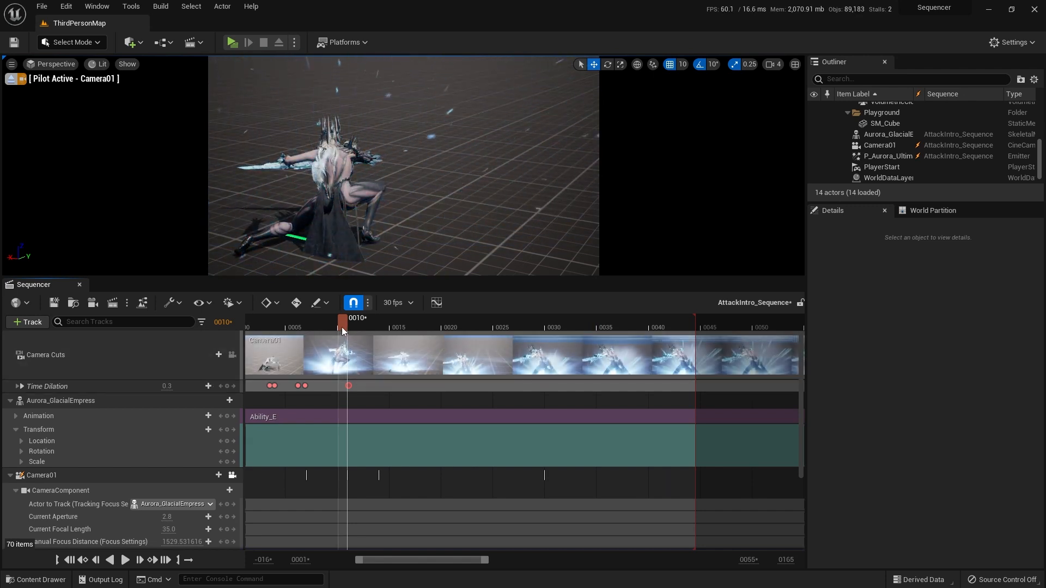
left_click_drag(341, 327, 466, 320)
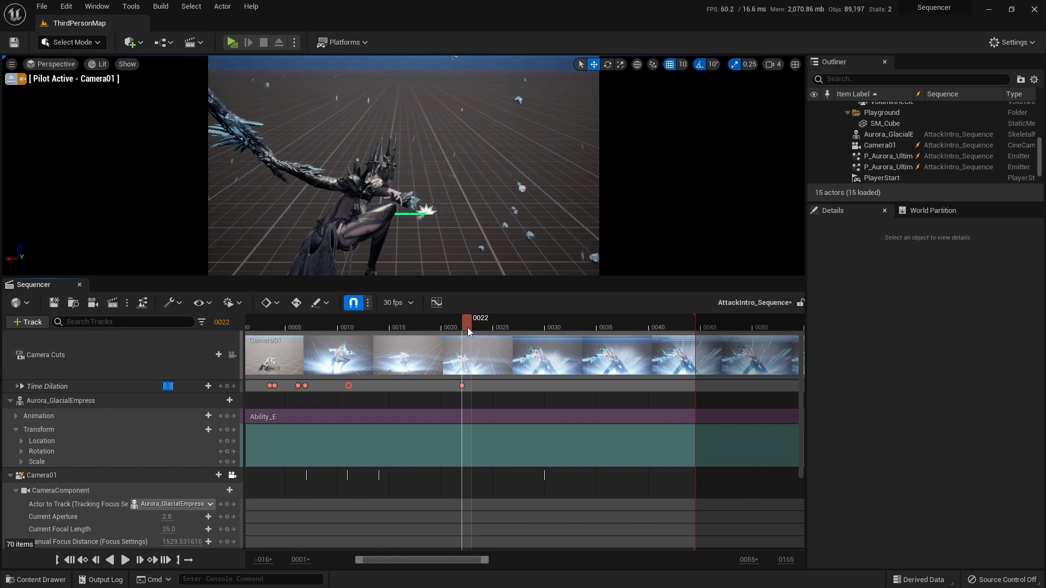
Step: Play the sequence from its beginning to review the slow motion timing
left_click_drag(468, 322, 238, 330)
scroll(357, 426, "down", 1, "ctrl")
key("space")
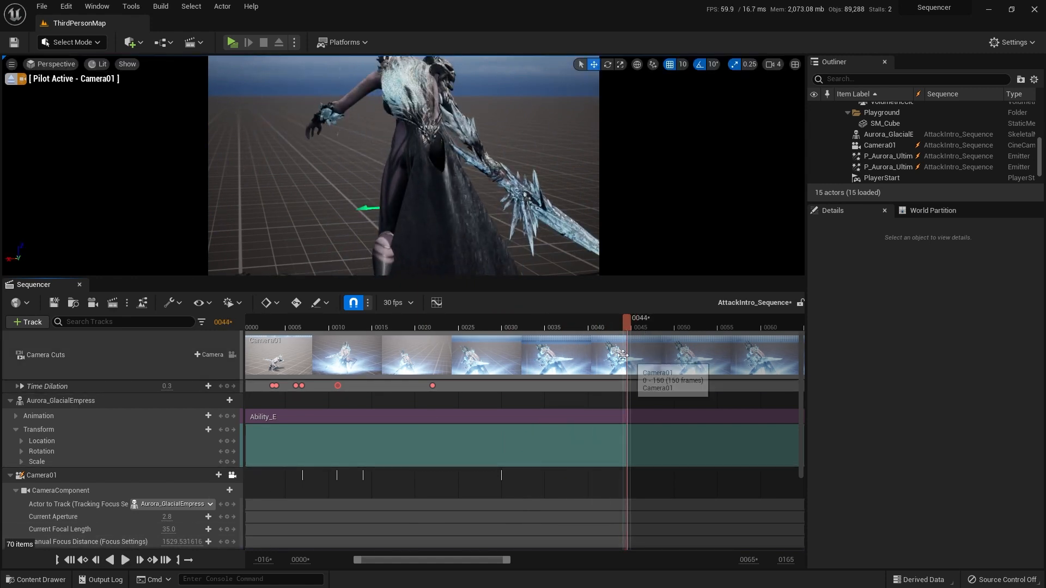
Step: Extend the end of the playback range to frame 53 and play through to the new end
mouse_move(627, 322)
left_mouse_down()
mouse_move(591, 322)
mouse_move(699, 319)
left_mouse_up()
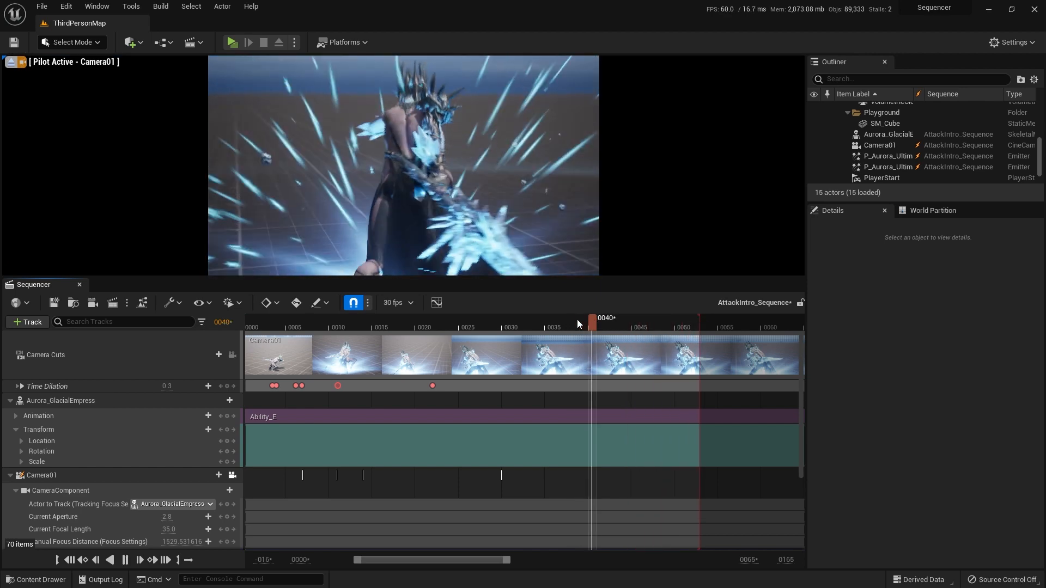
key("space")
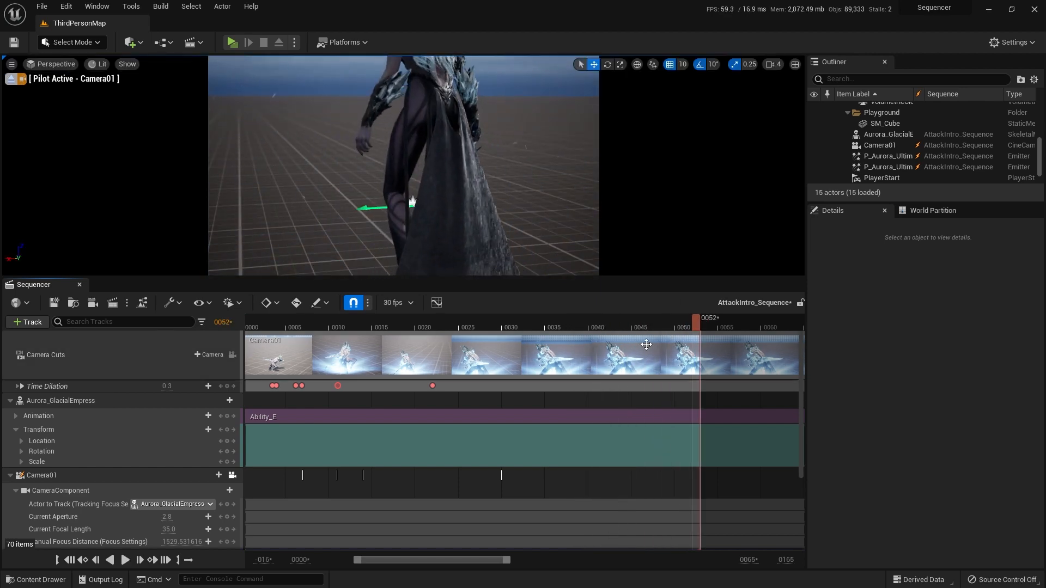
Step: Reframe Camera01 at frame 52 to a full-body view of Aurora_GlacialEmpress from behind and key its Transform
scroll(397, 458, "down", 3)
scroll(402, 446, "down", 1)
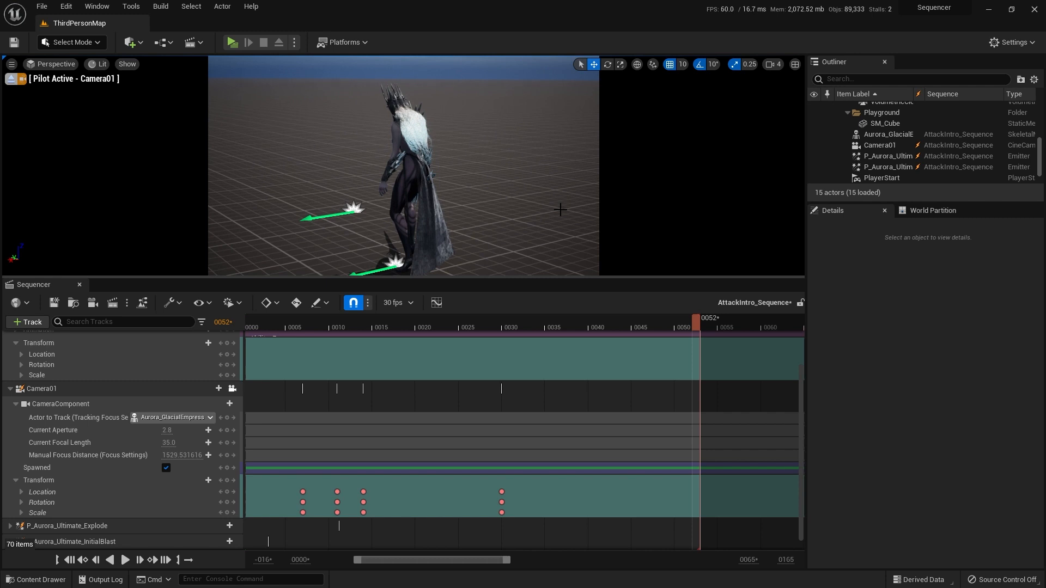
left_click(103, 482)
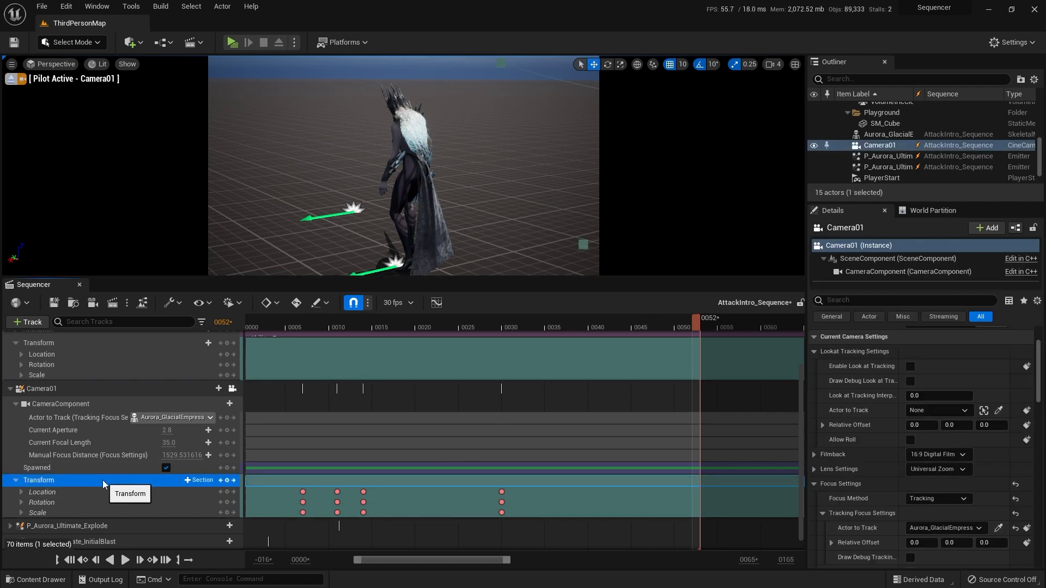
key("Return")
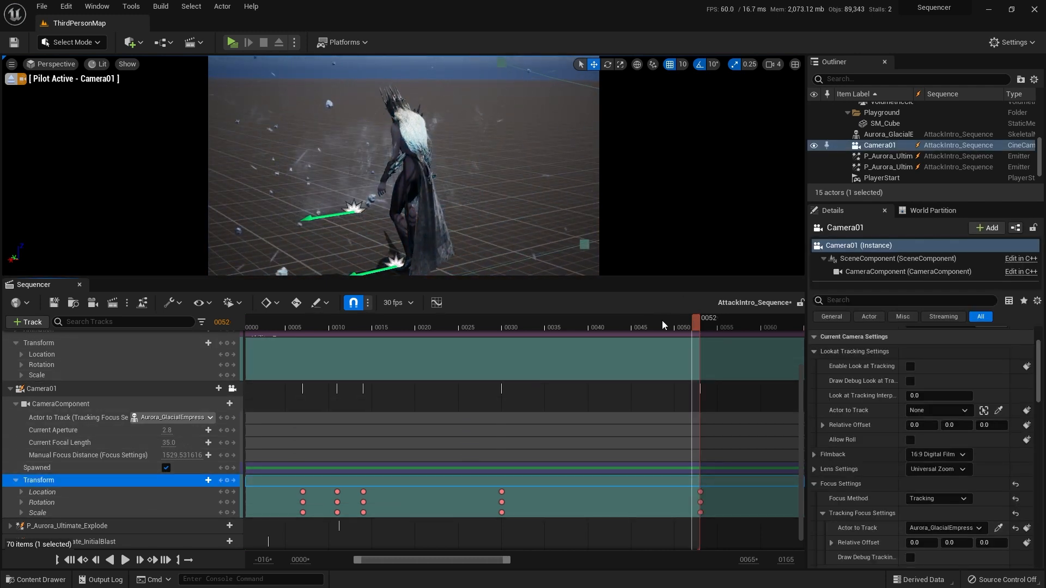
Step: Play the extended sequence from frame 0 twice to review Camera01's full movement
left_click(75, 565)
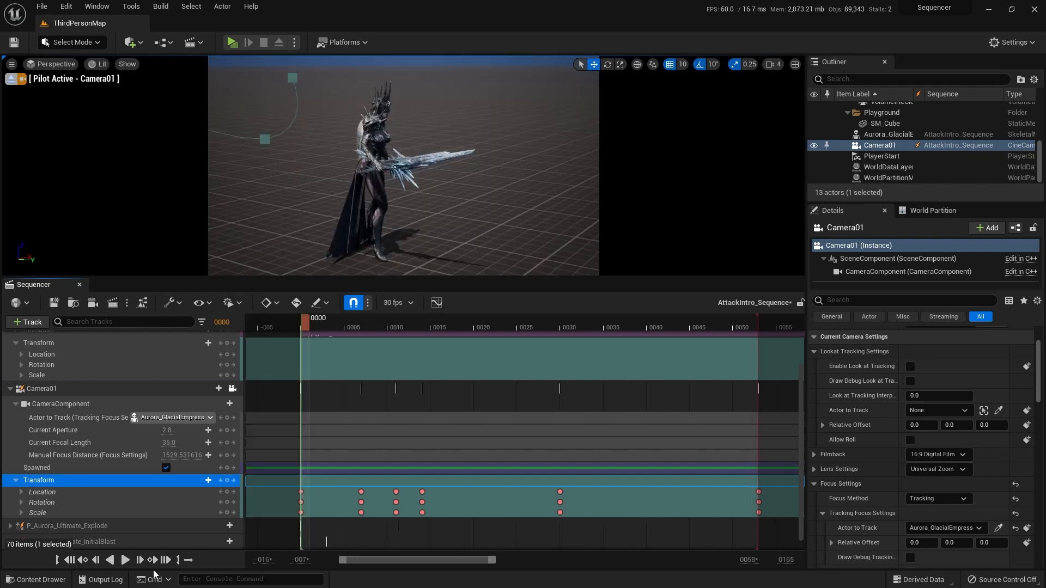
left_click(125, 567)
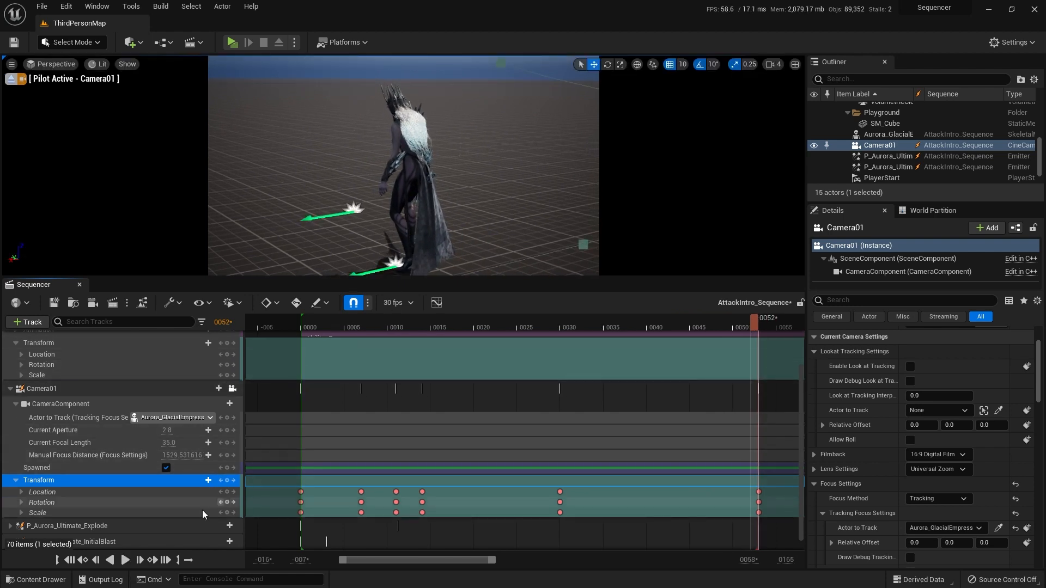
left_click(69, 560)
left_click(125, 562)
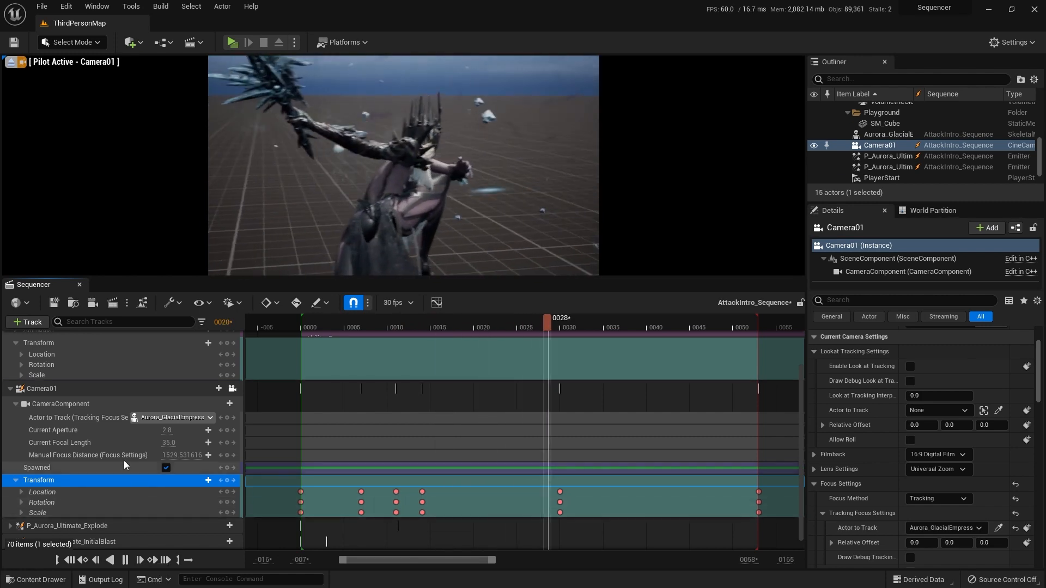
scroll(126, 452, "up", 5)
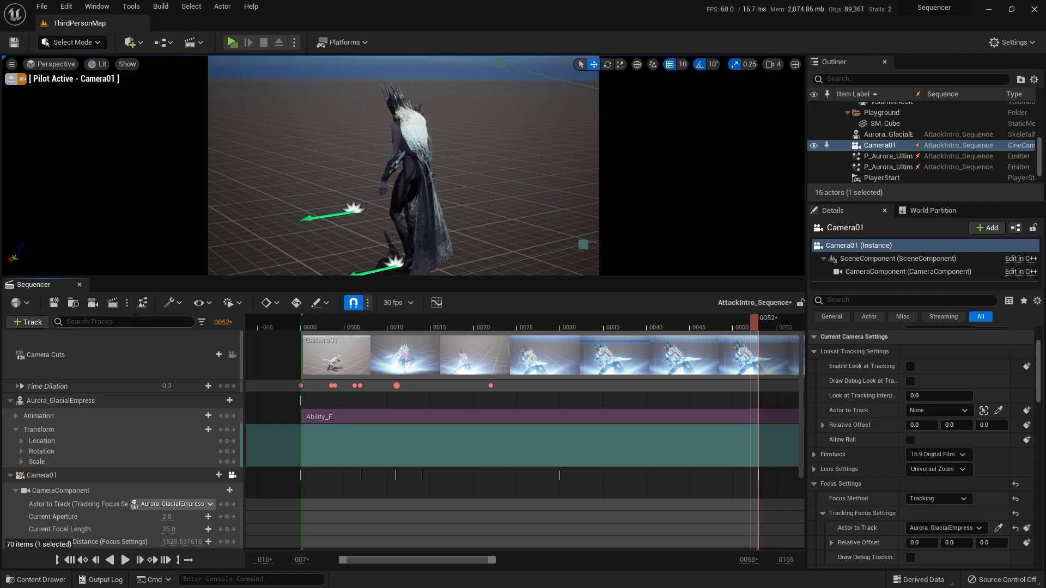
Step: Open the Render Movie settings and check the available image output formats and custom frame rates
left_click(110, 306)
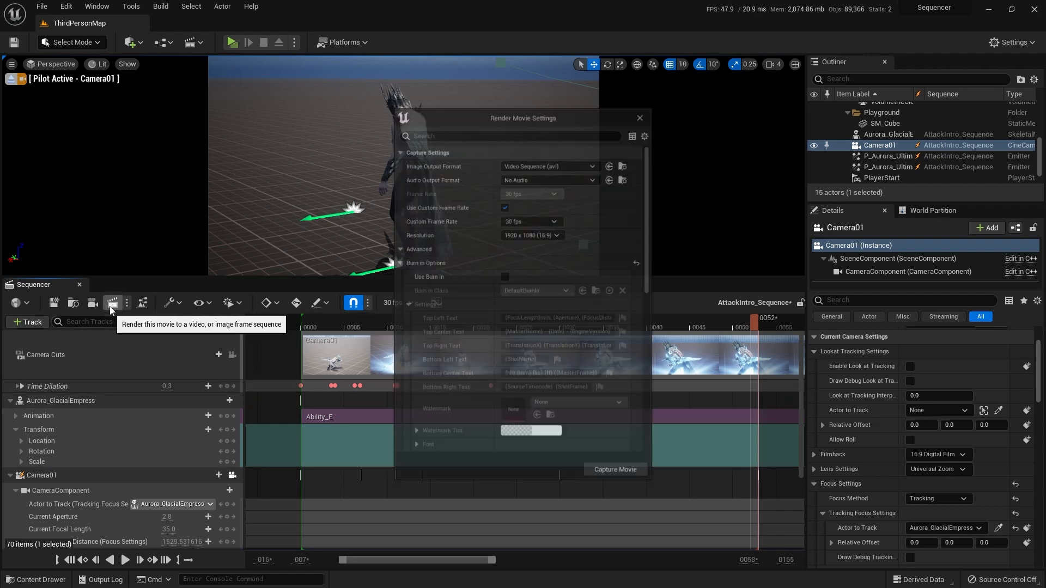
left_click_drag(551, 110, 618, 102)
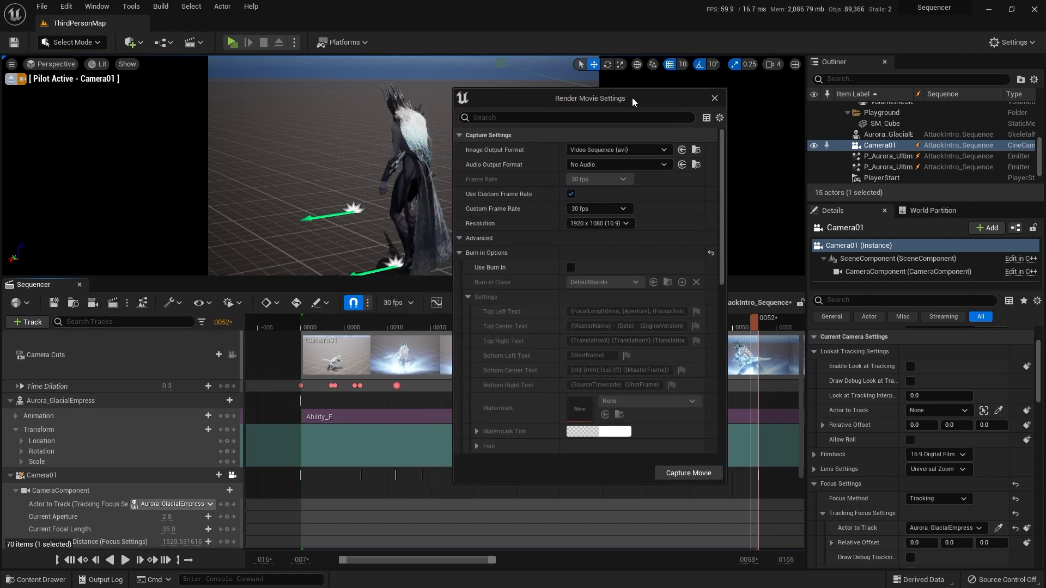
left_click(624, 149)
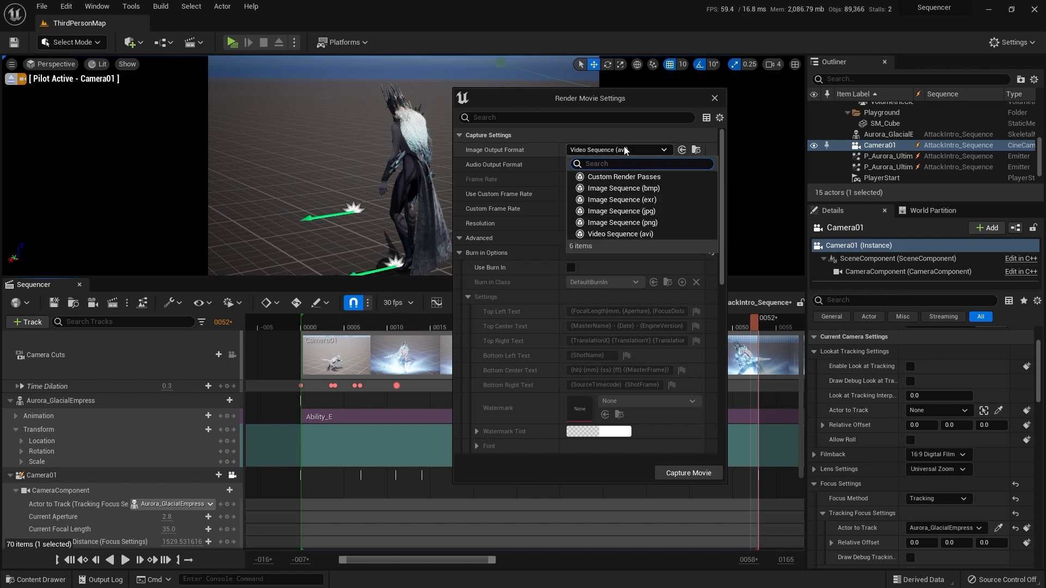
left_click(624, 149)
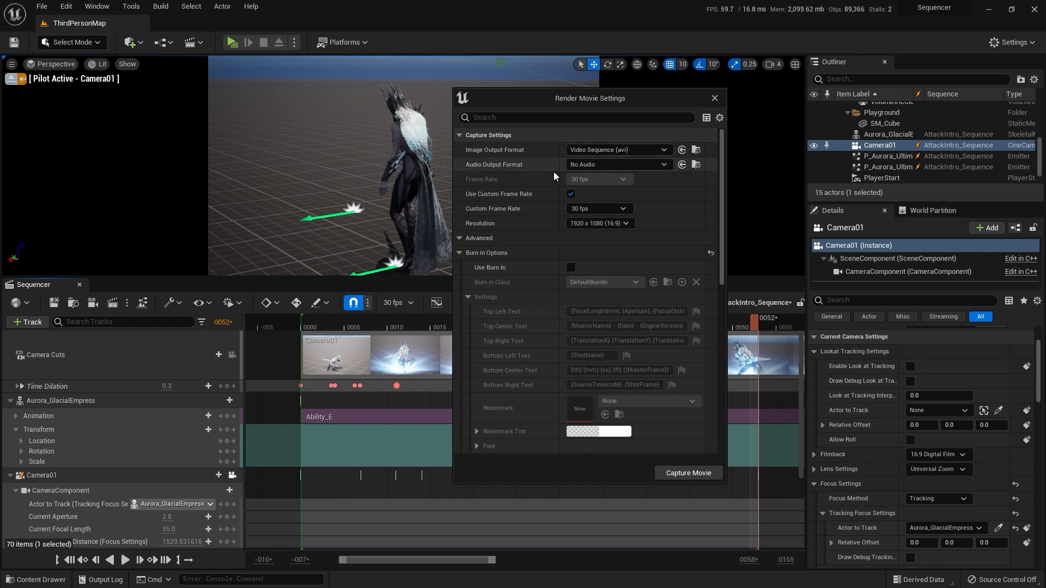
left_click(605, 209)
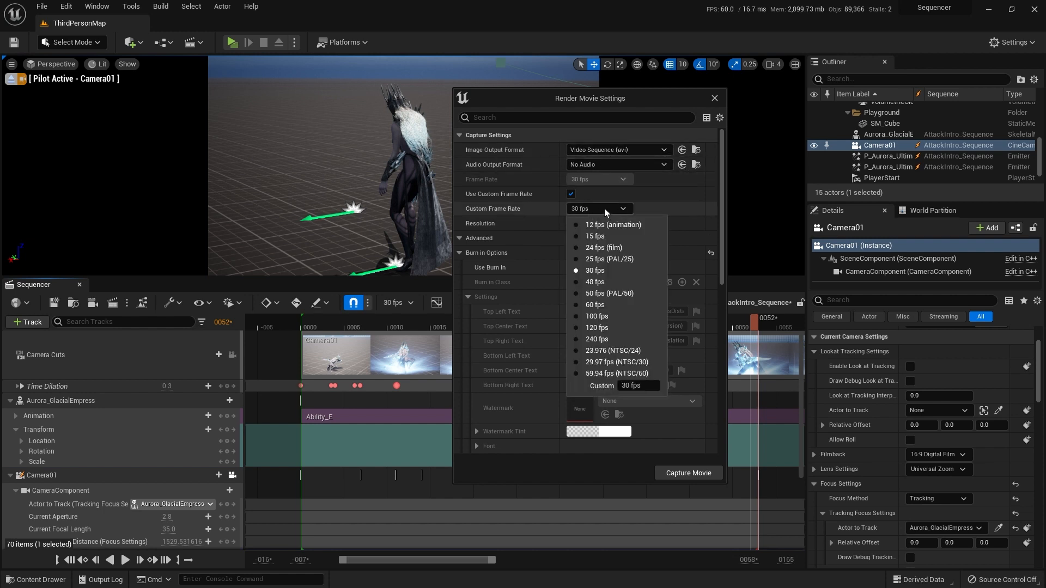
left_click(603, 208)
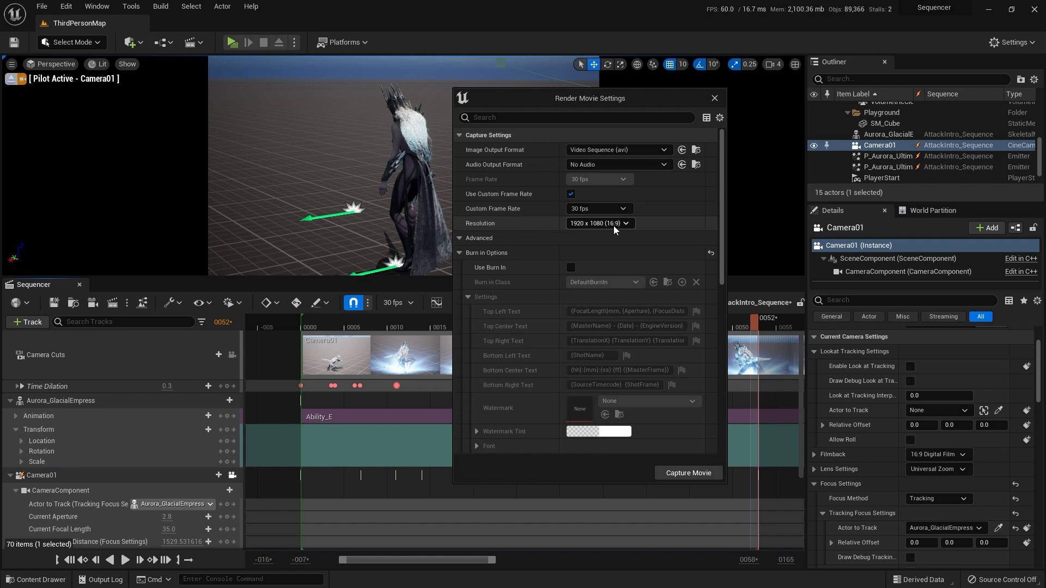
Step: Look through the remaining render settings and collapse the advanced options under Capture Settings
scroll(566, 242, "down", 2)
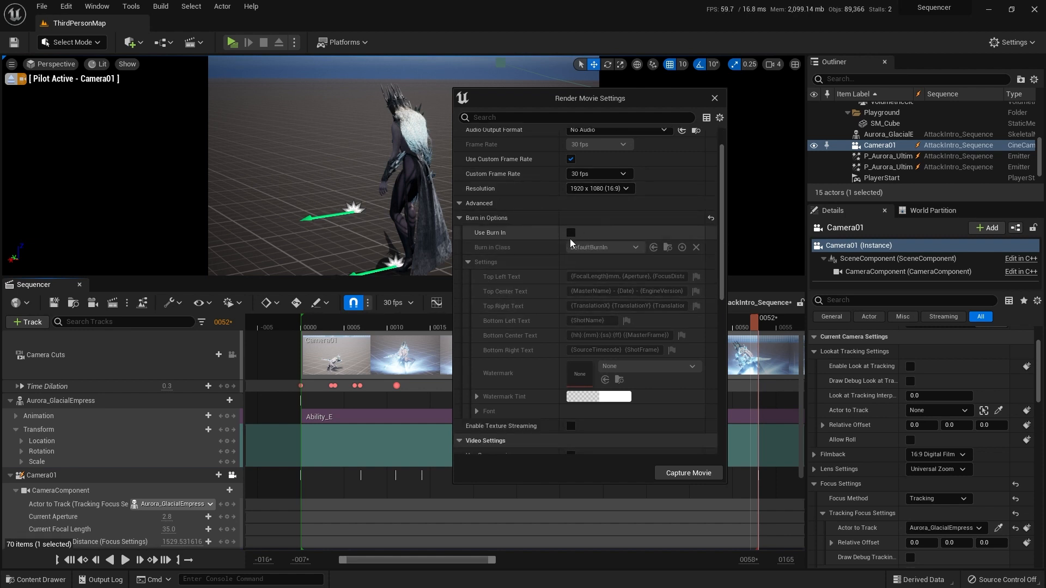
scroll(577, 240, "down", 8)
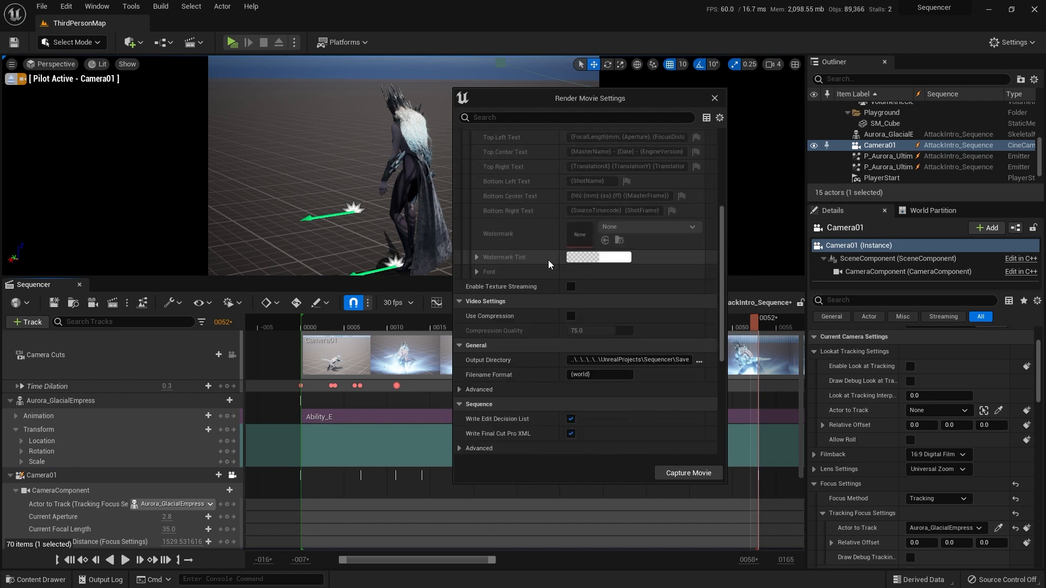
scroll(548, 260, "down", 12)
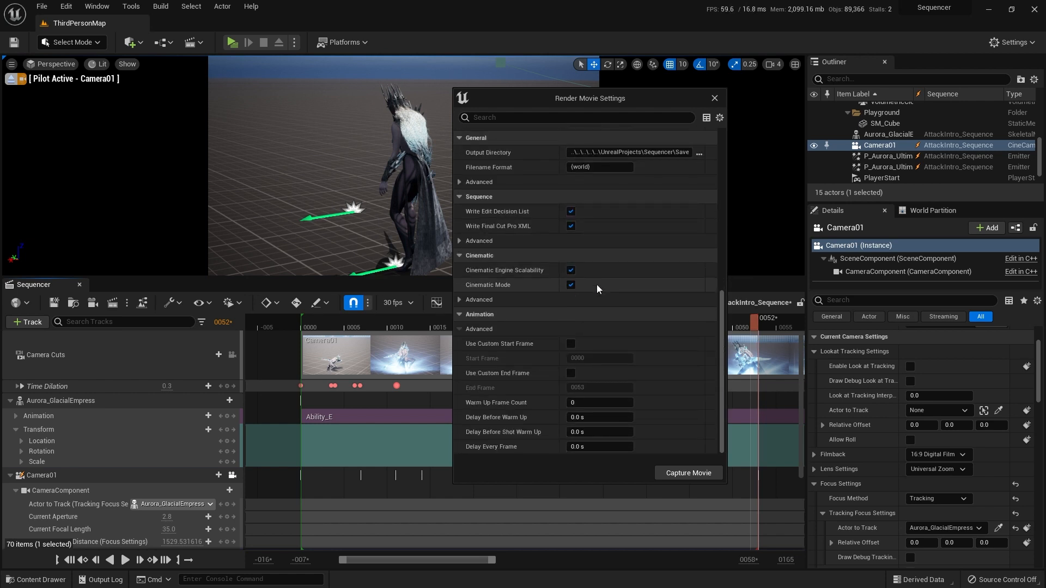
left_click_drag(721, 329, 705, 149)
left_click(459, 239)
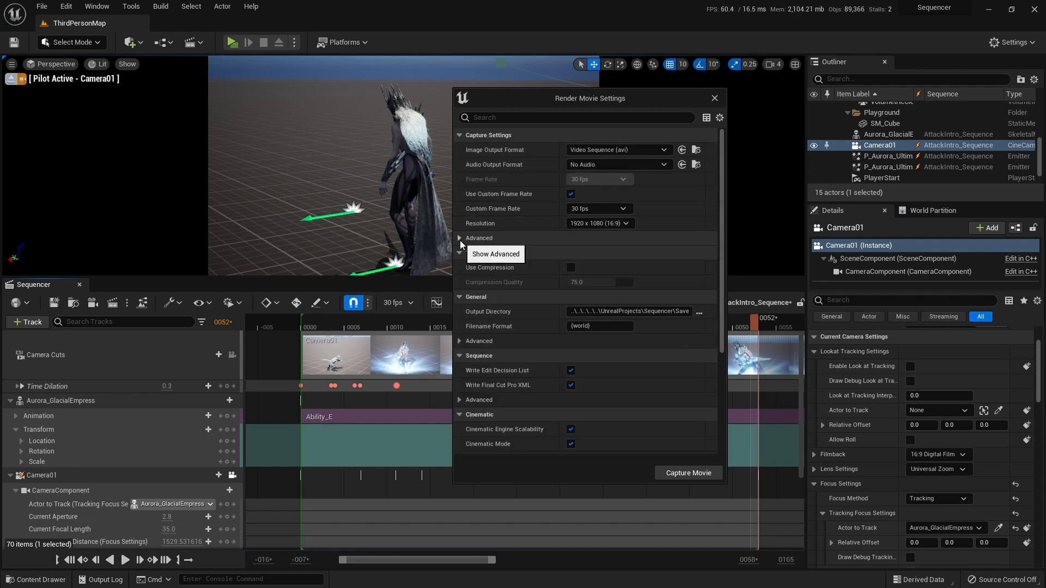
scroll(509, 283, "down", 2)
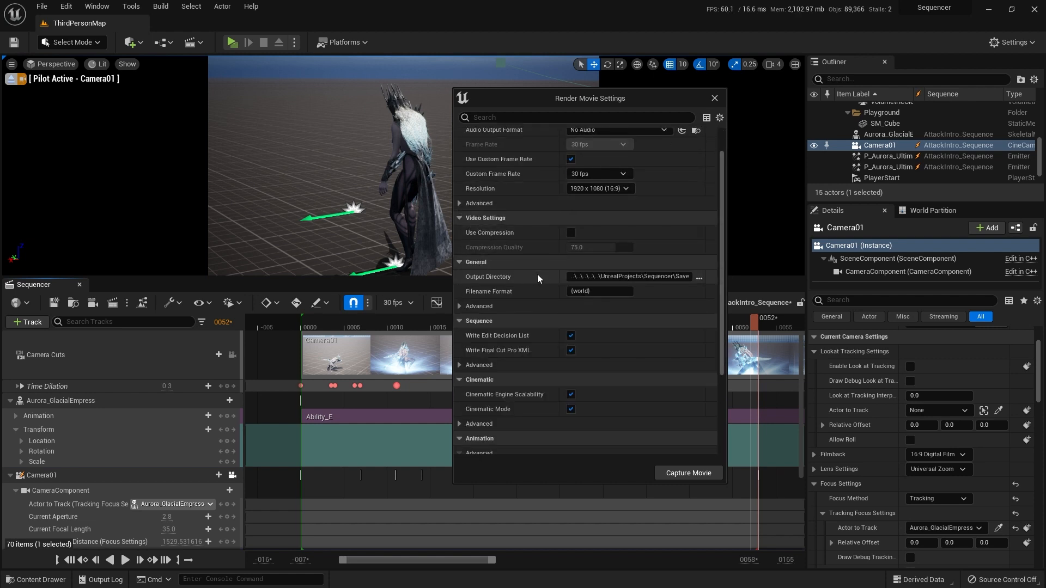
Step: Enable video compression for the render and set Compression Quality to 100
left_click(570, 234)
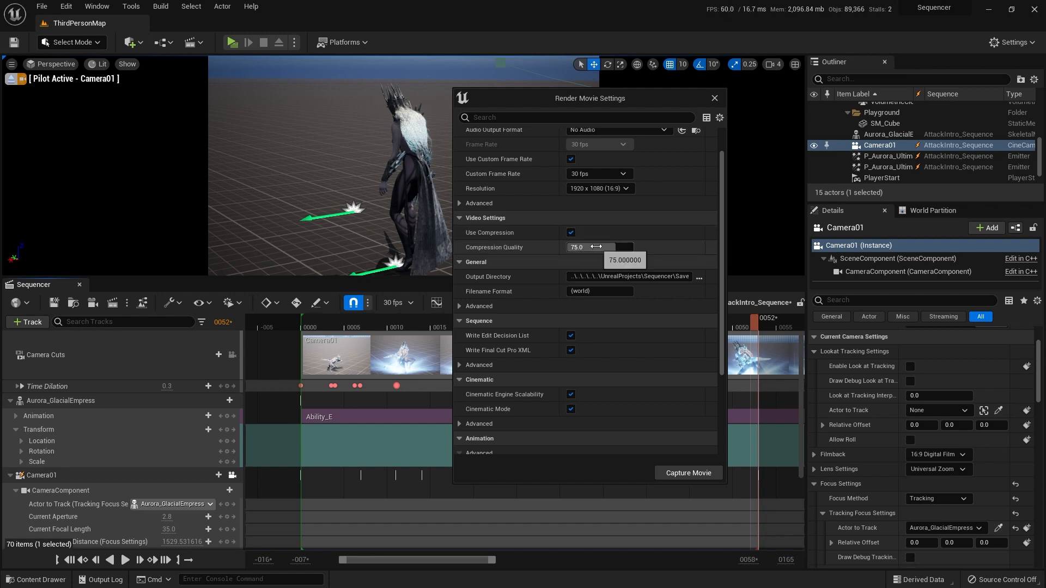
left_click_drag(593, 246, 558, 252)
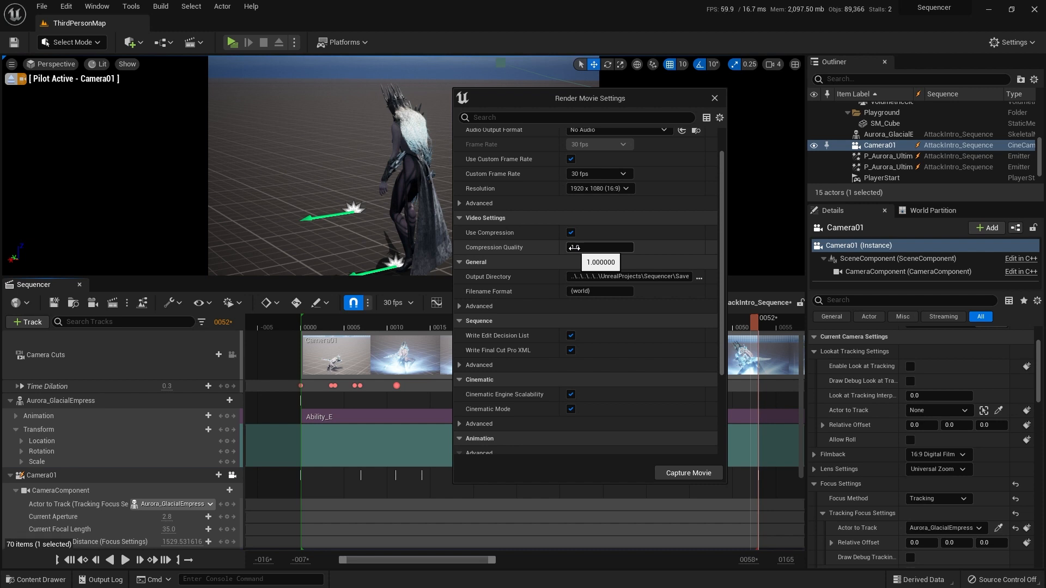
left_click_drag(643, 246, 598, 251)
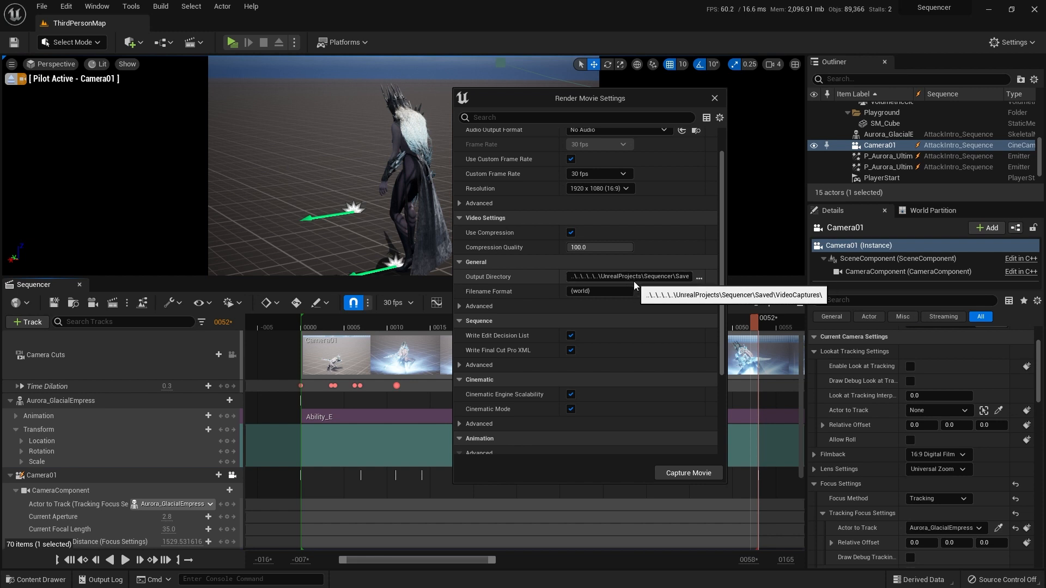
Step: Check the advanced General options of the render settings and close the dialog without capturing
left_click(466, 305)
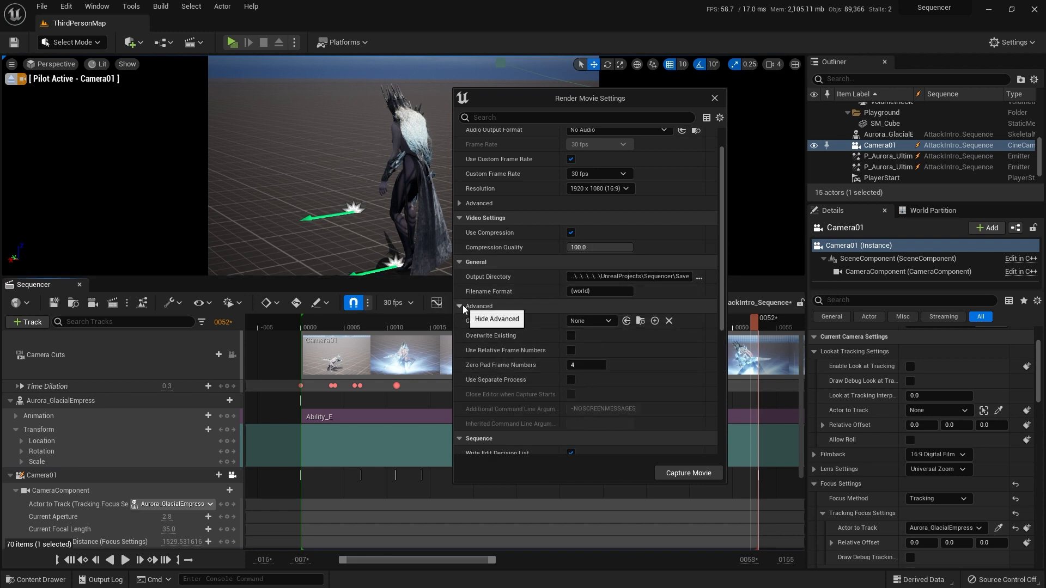
left_click(462, 305)
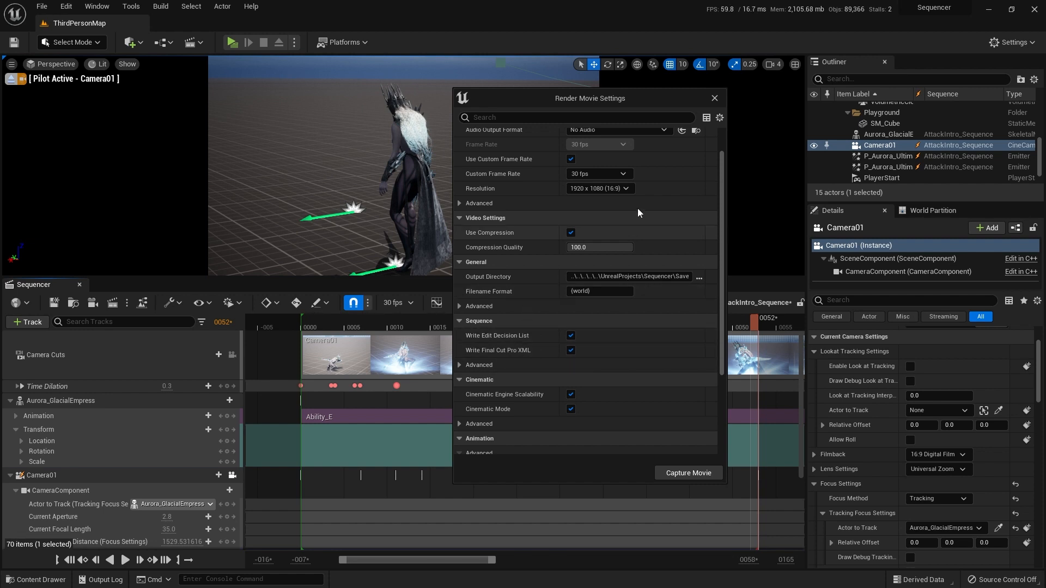
left_click(714, 98)
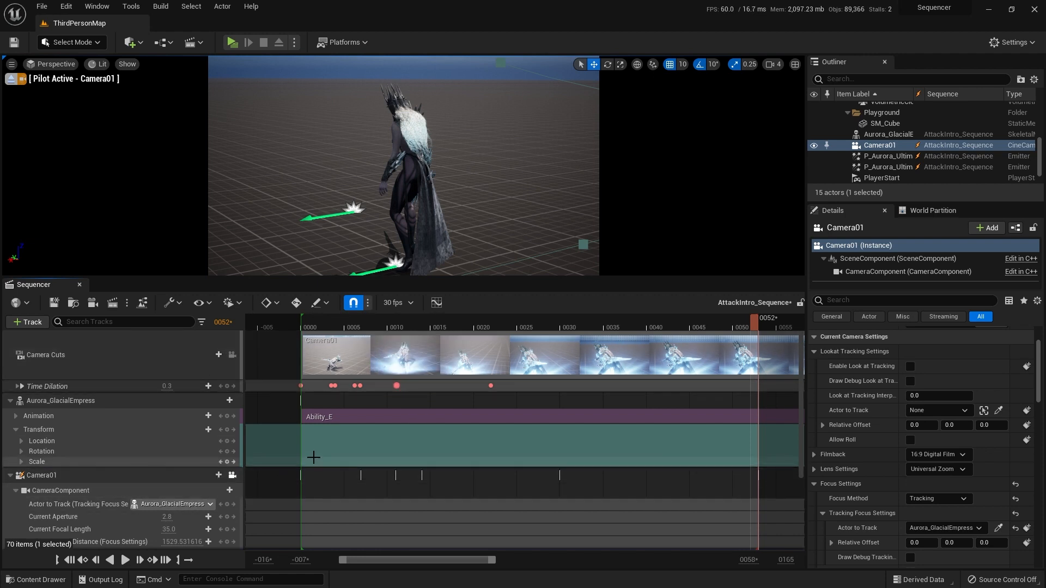
Step: Collapse the Camera01 tracks, return the playhead to frame 0, and clear the selection
left_click(10, 475)
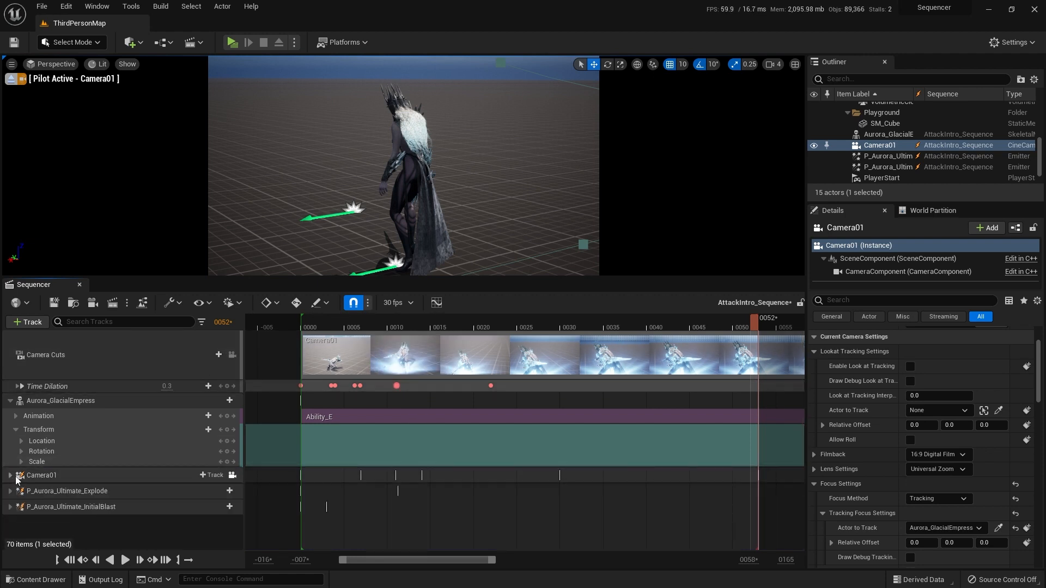
left_click(53, 478)
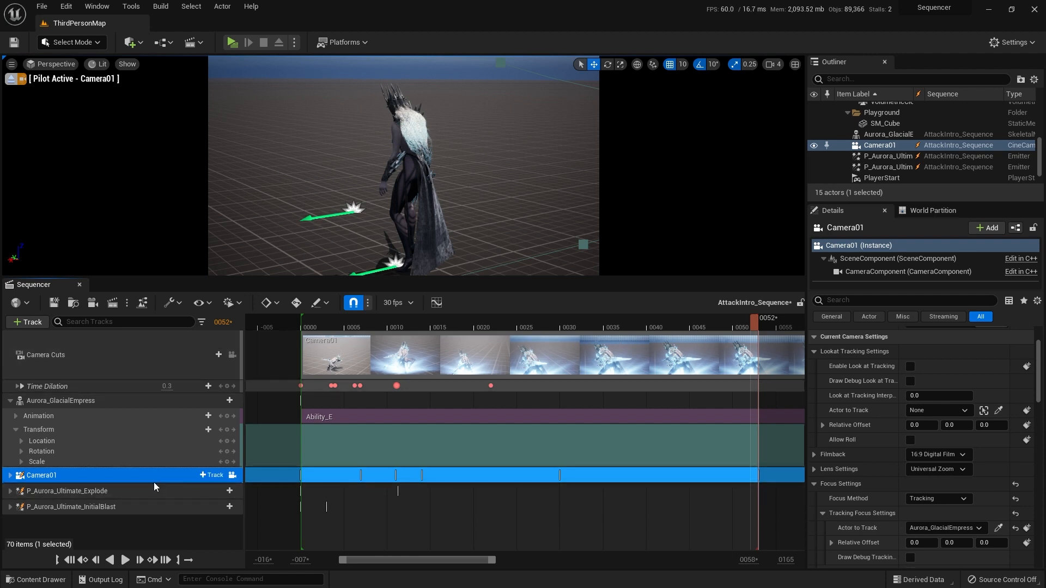
left_click(69, 561)
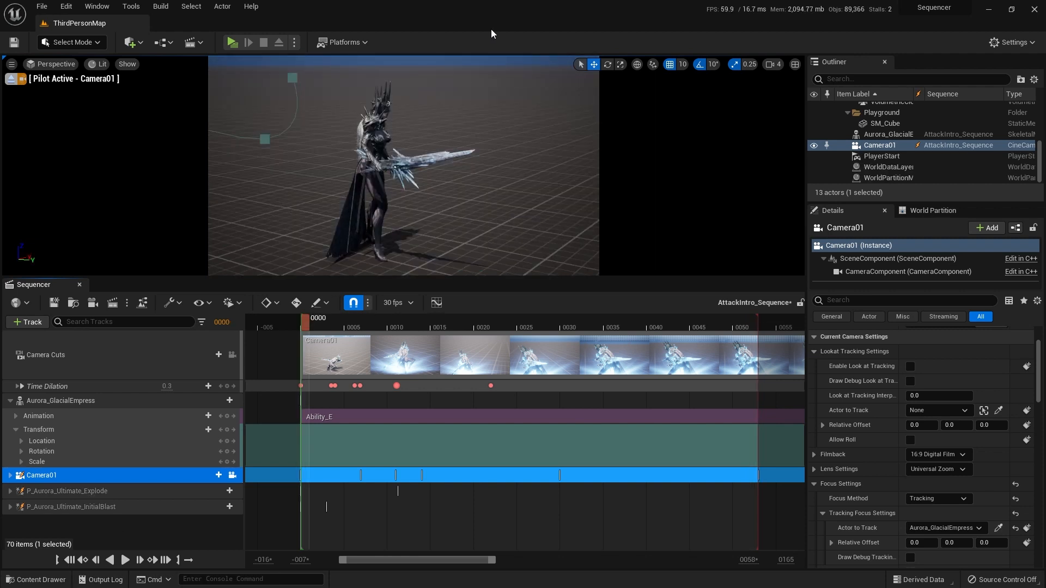
key("Escape")
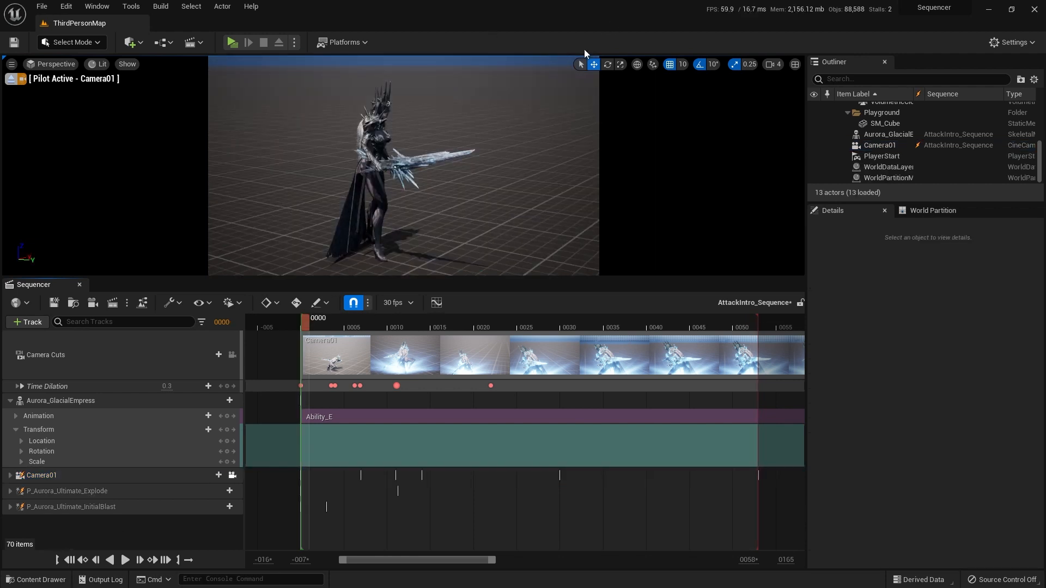
Step: Create a new cine camera in the sequence and rename it Camera02
left_click(90, 307)
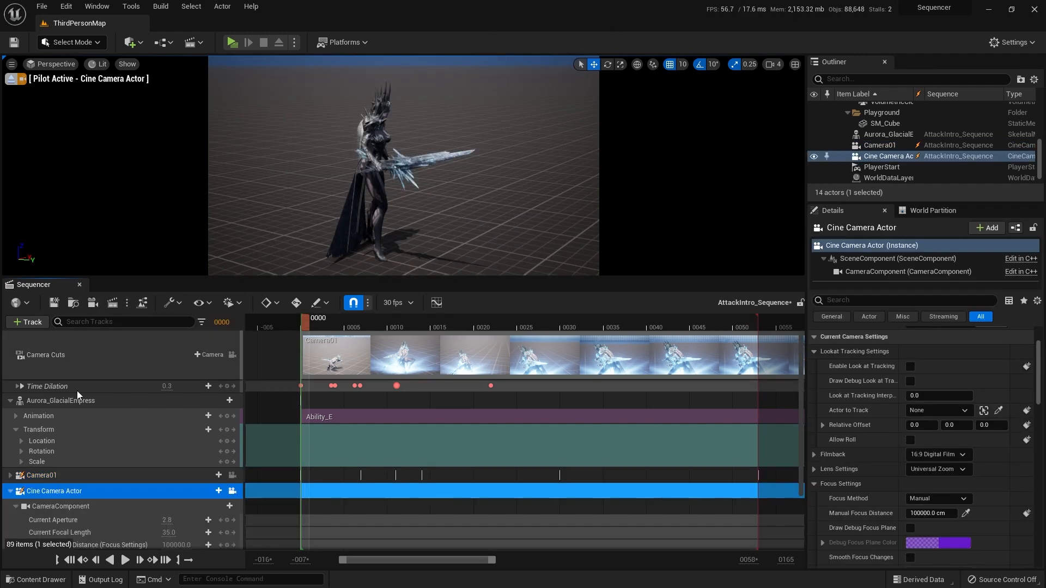
double_click(52, 490)
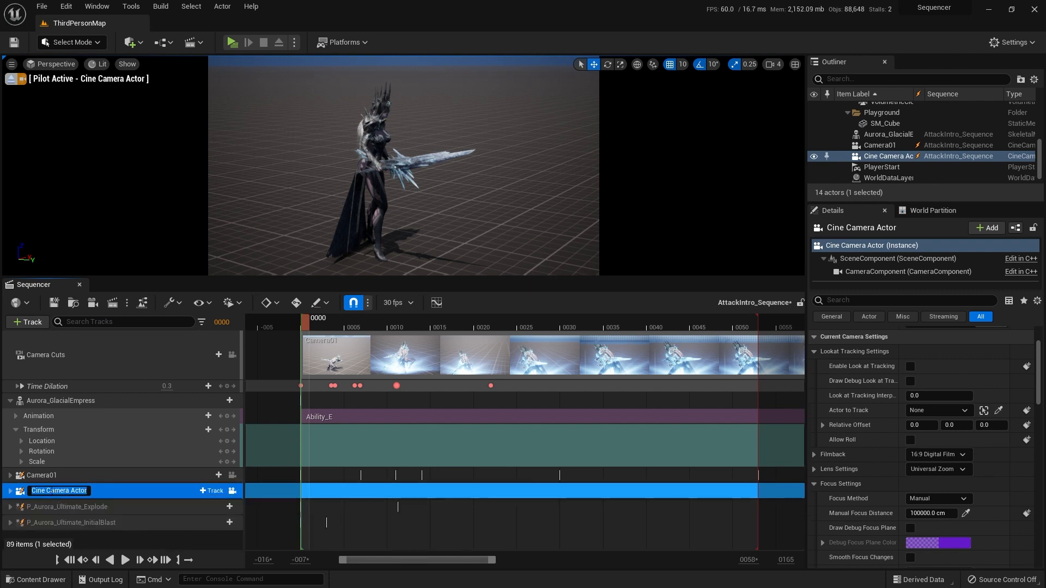
type("C")
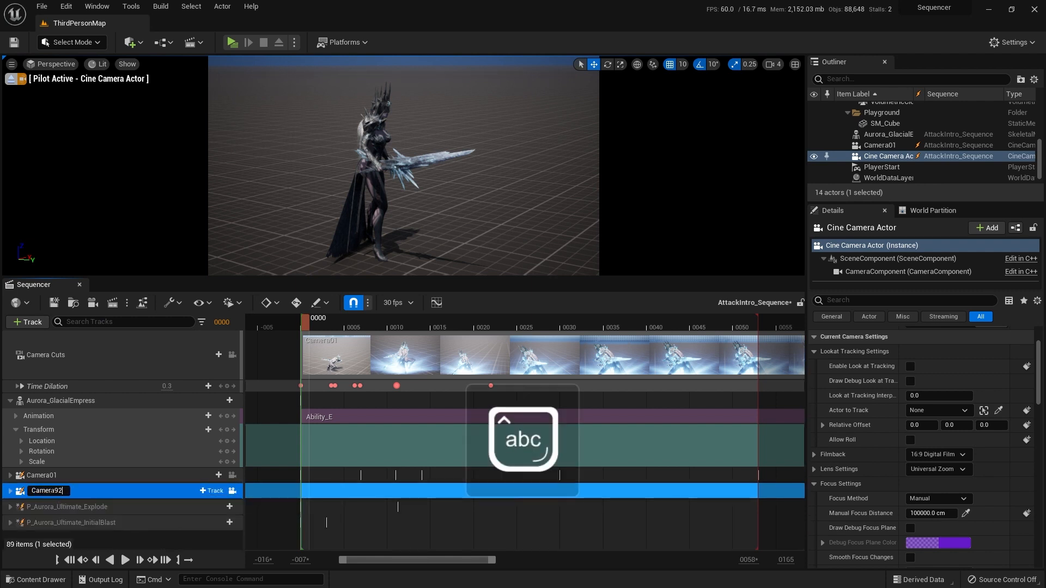
type("amera02")
key("Return")
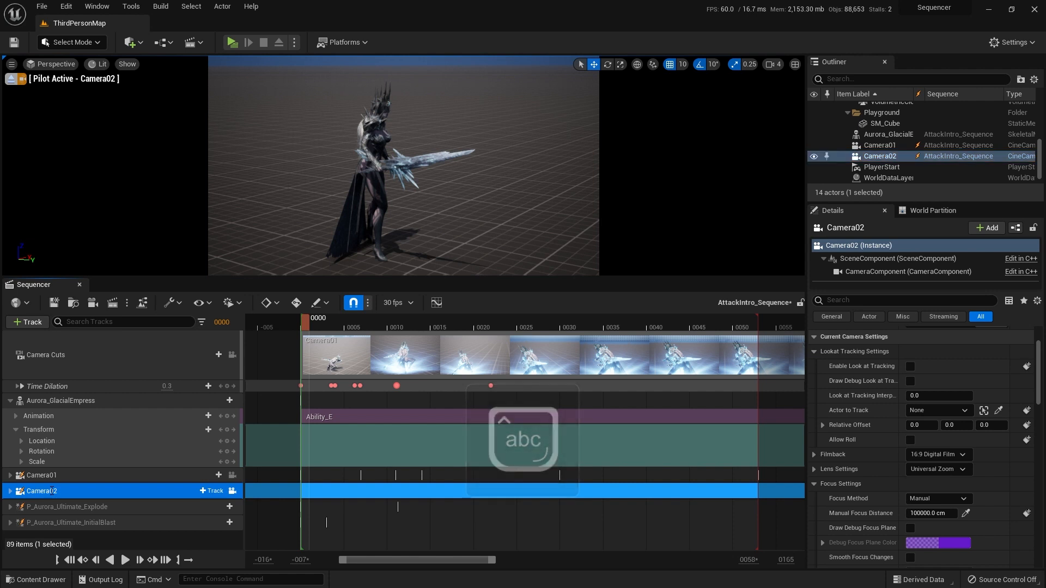
Step: Move Camera02 to a close view behind Aurora_GlacialEmpress's shoulder and key its Transform at frame 0
left_click(10, 491)
scroll(60, 495, "down", 3)
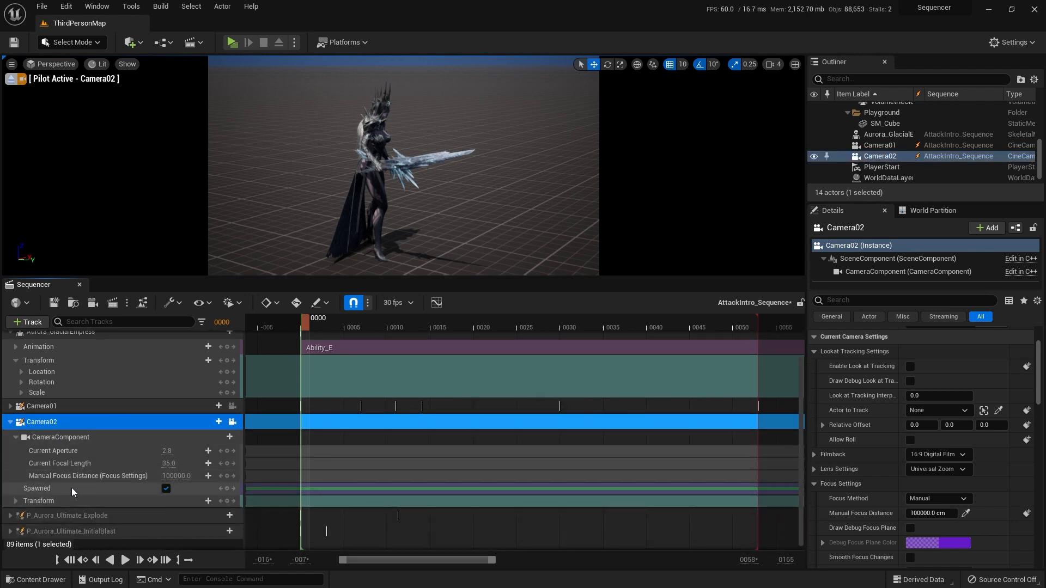
left_click(73, 501)
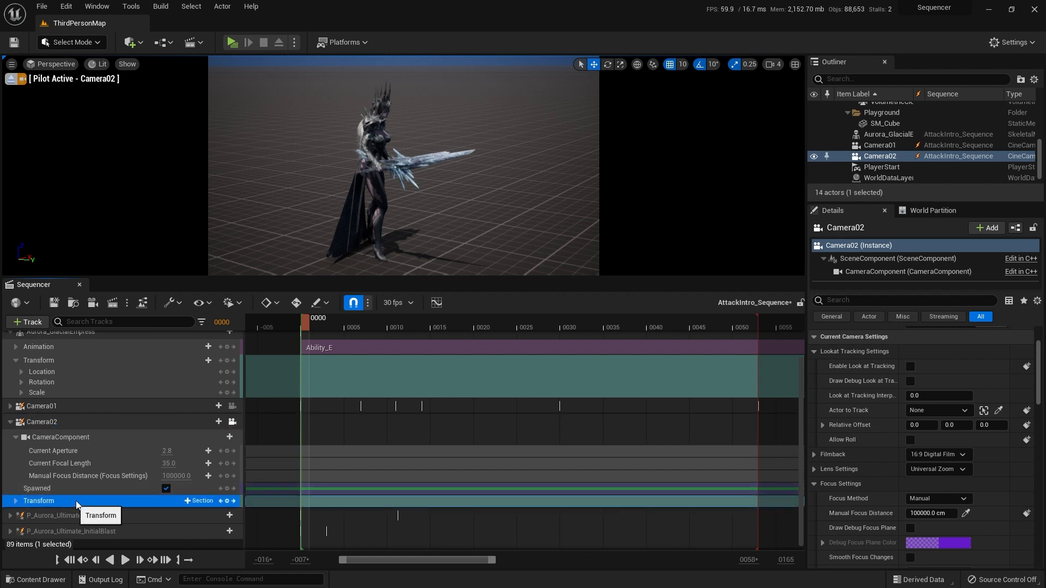
key("w")
right_click_drag(503, 183, 535, 182)
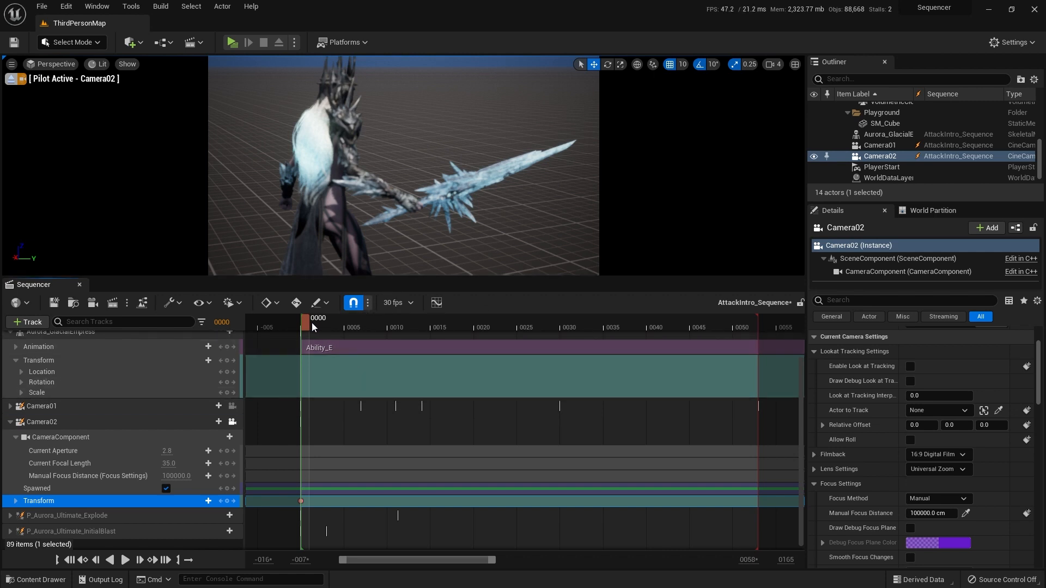
Step: Key Camera02's Transform at frames 3 and 5 with close, elevated views of the crouching Aurora_GlacialEmpress from behind
left_click_drag(312, 323, 328, 323)
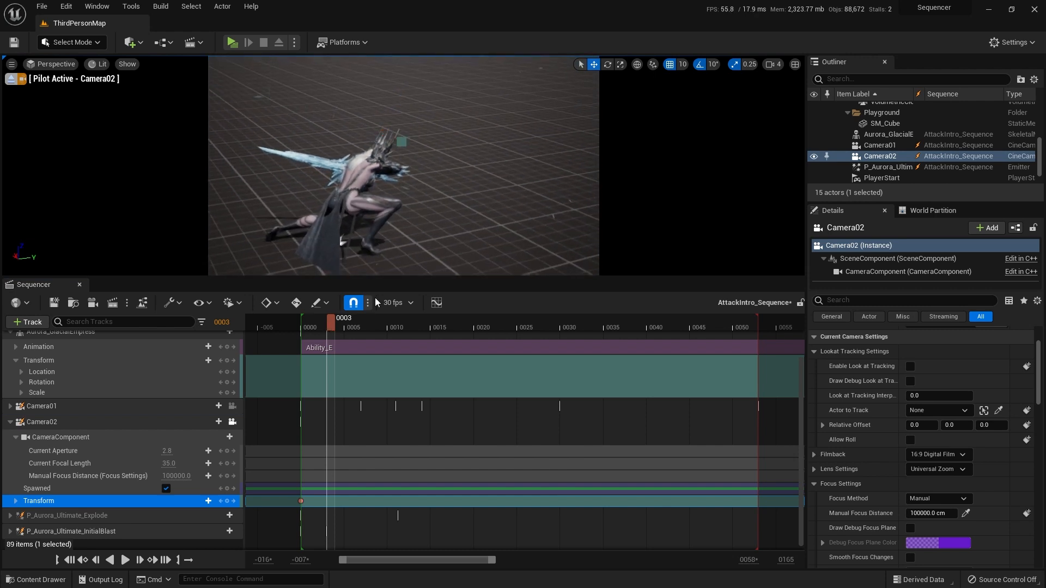
left_click_drag(325, 321, 331, 318)
right_click_drag(433, 219, 413, 247)
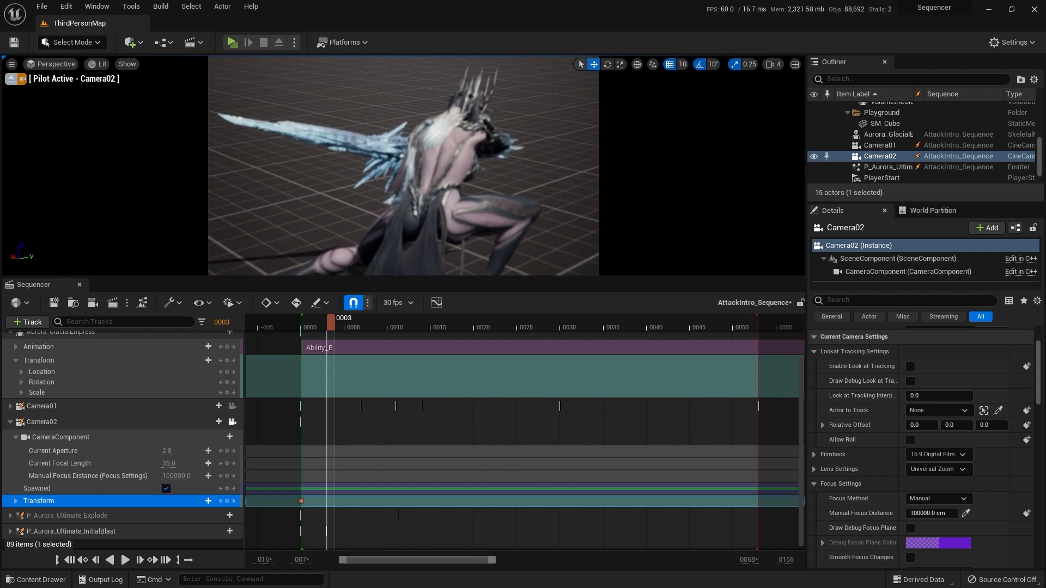
mouse_move(380, 261)
right_mouse_down()
mouse_move(381, 240)
mouse_move(380, 260)
mouse_move(360, 258)
right_mouse_up()
key("s")
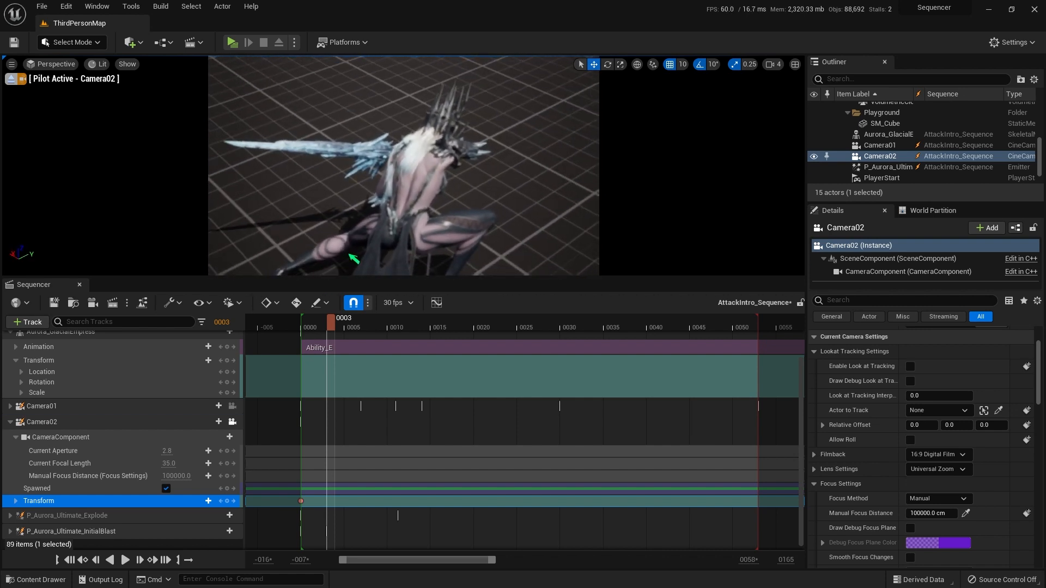
key("s")
mouse_move(522, 218)
right_mouse_down()
mouse_move(523, 227)
mouse_move(490, 228)
mouse_move(522, 215)
right_mouse_up()
left_click_drag(332, 328, 346, 328)
mouse_move(345, 128)
right_mouse_down()
mouse_move(347, 158)
mouse_move(349, 106)
mouse_move(347, 128)
mouse_move(342, 114)
right_mouse_up()
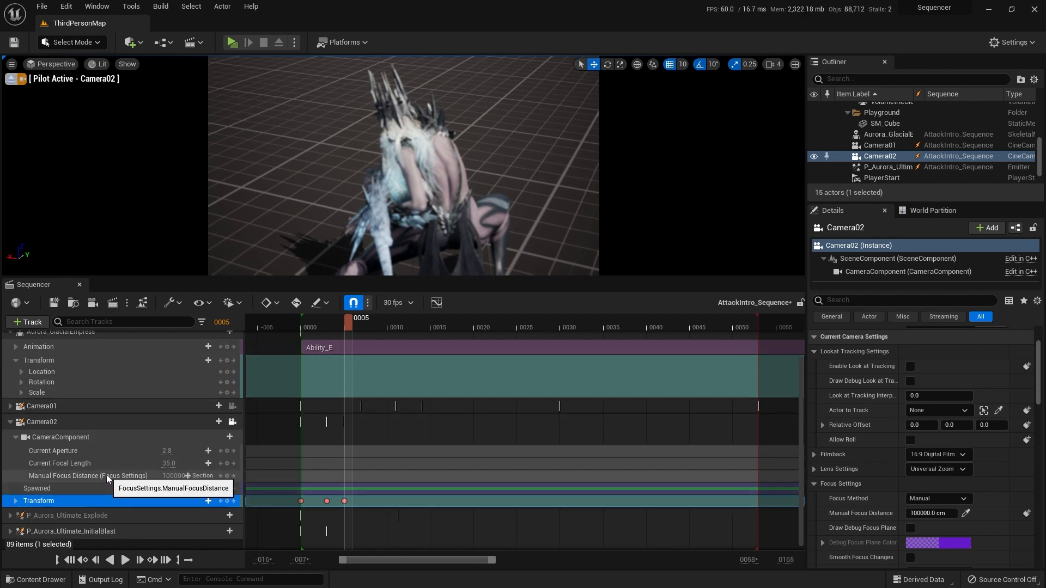
Step: Set Camera02's Focus Method to Tracking with Aurora_GlacialEmpress as the Actor to Track
left_click(82, 476)
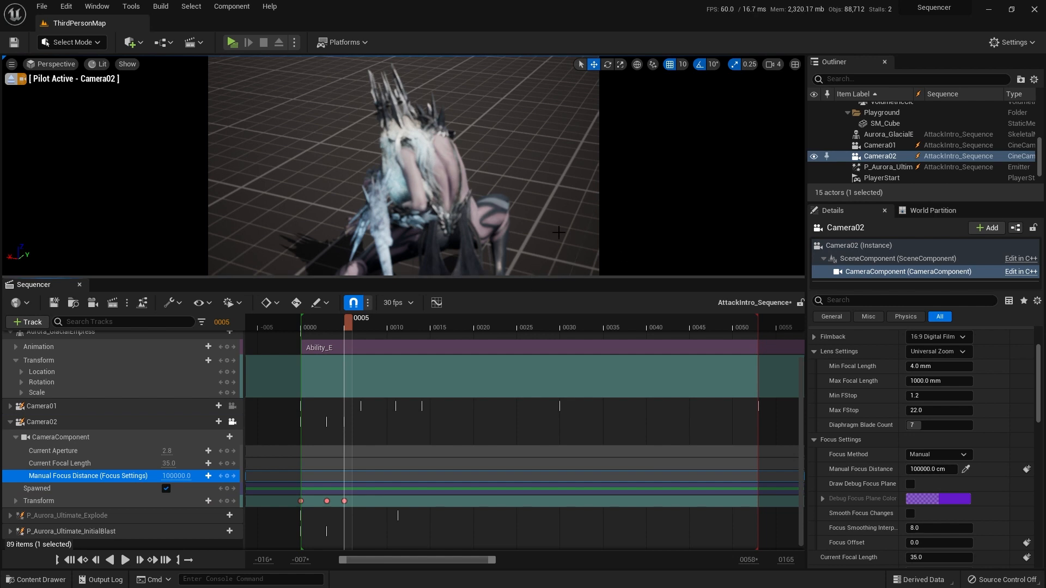
left_click(953, 455)
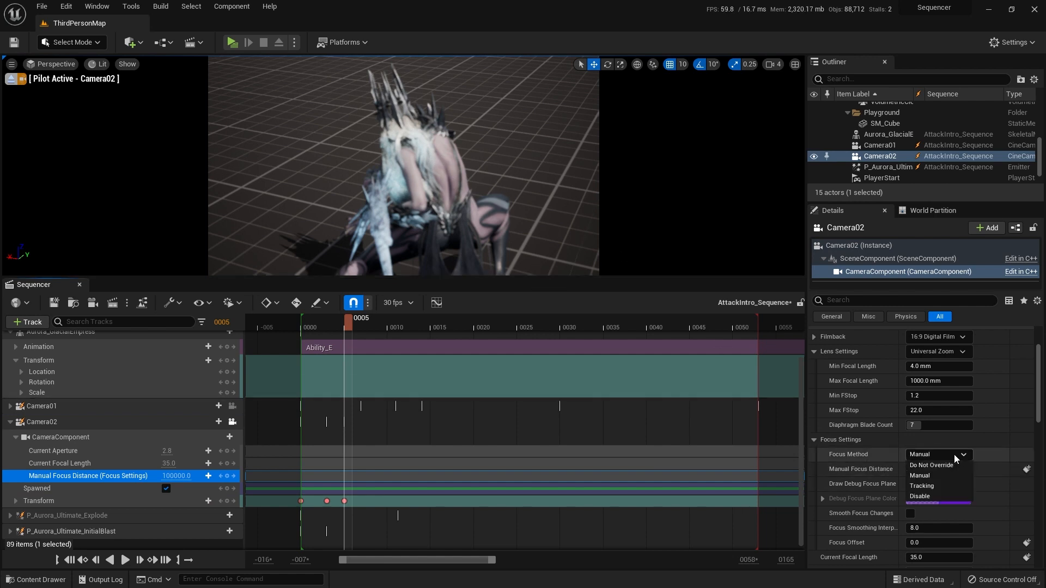
left_click(944, 486)
left_click(944, 483)
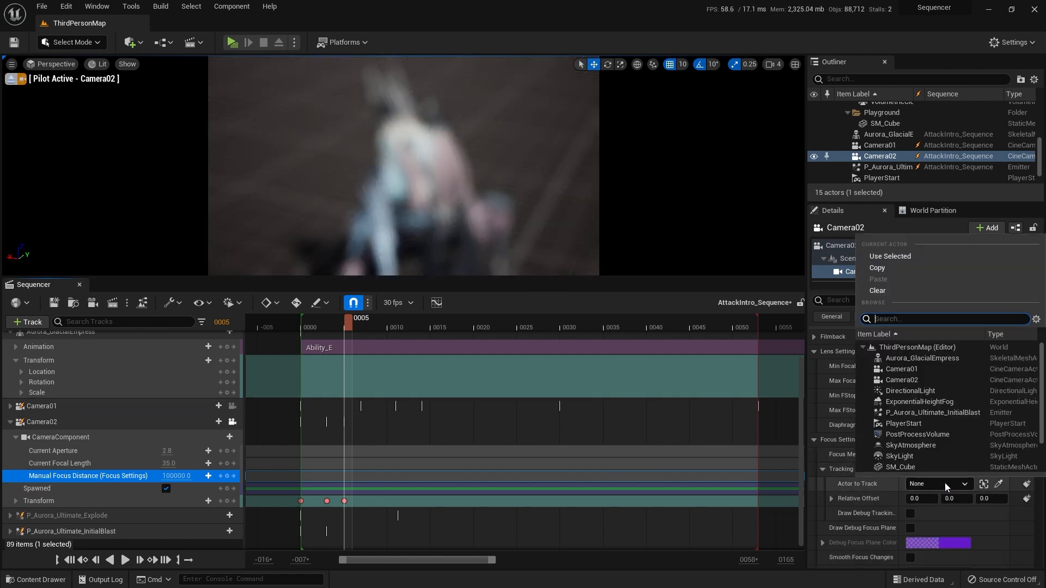
left_click(929, 358)
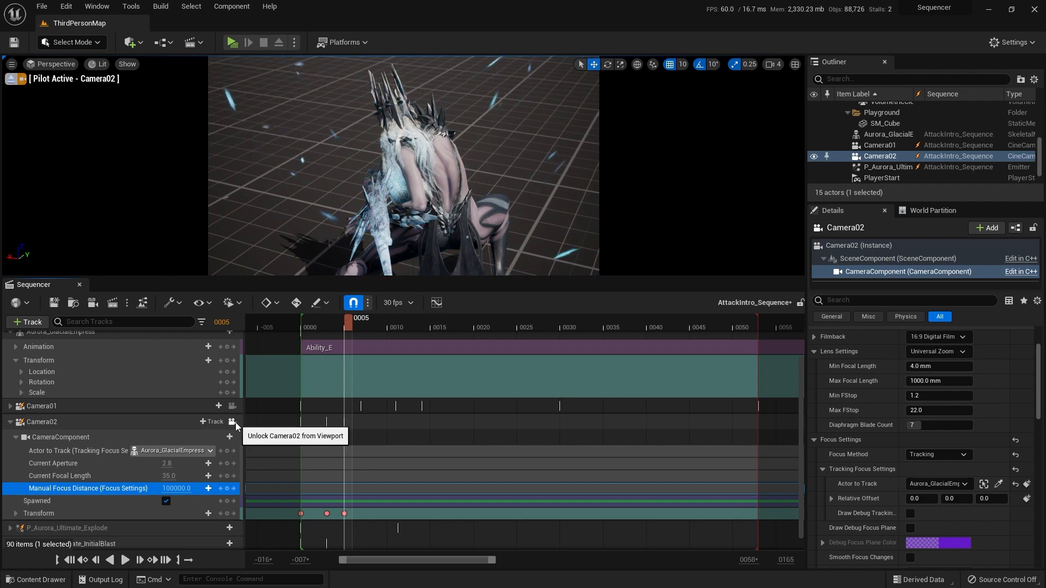
Step: Play the sequence repeatedly from frame 0 through Camera02 to check its movement and focus
left_click(69, 560)
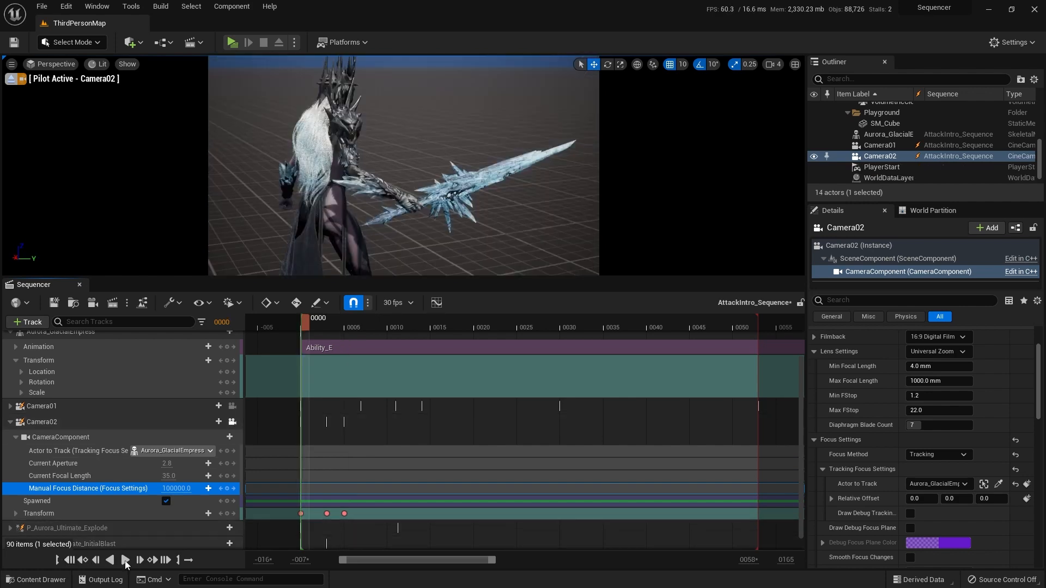
left_click(124, 559)
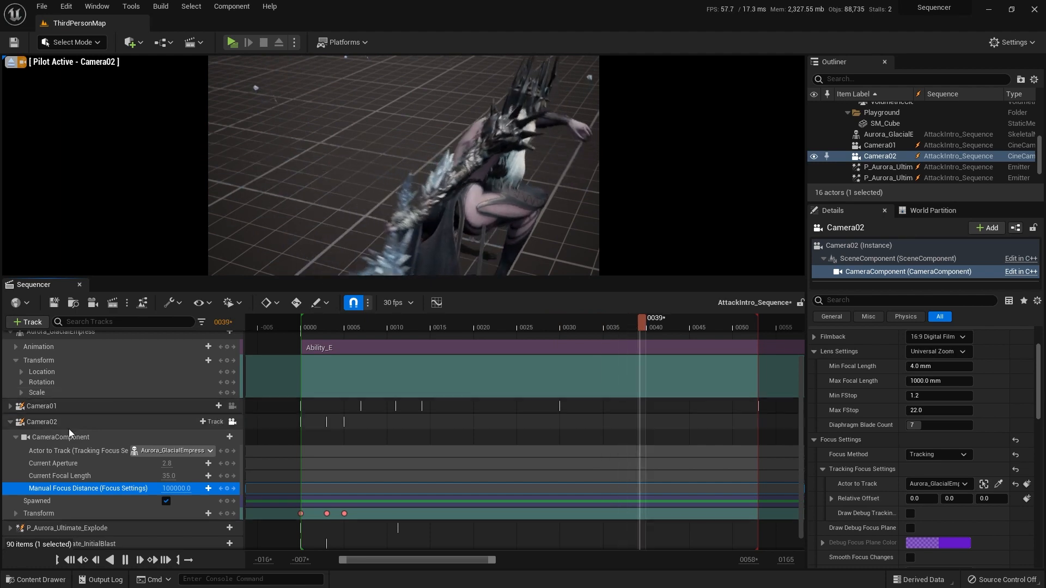
left_click(123, 560)
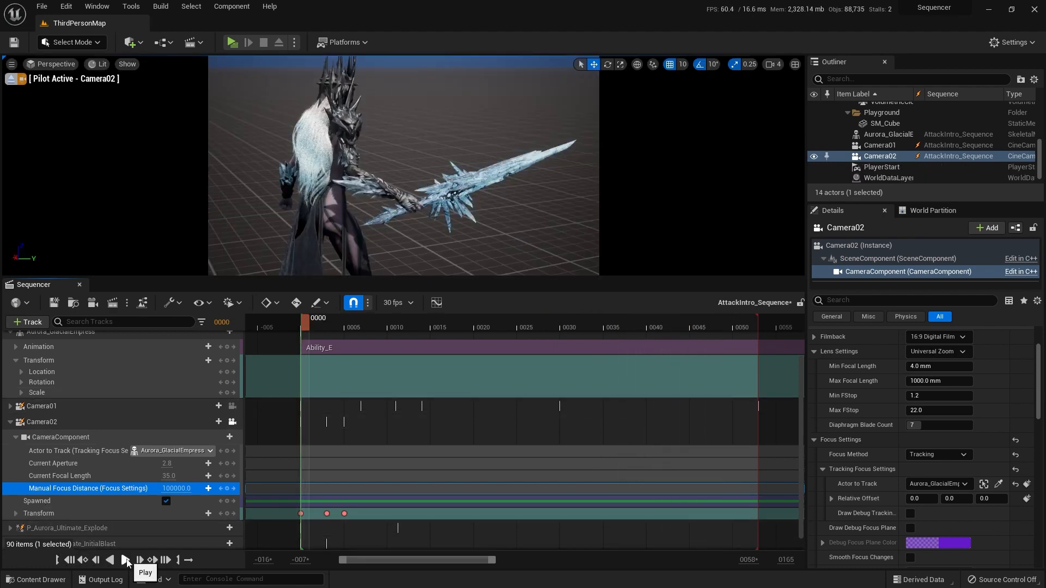
left_click(125, 559)
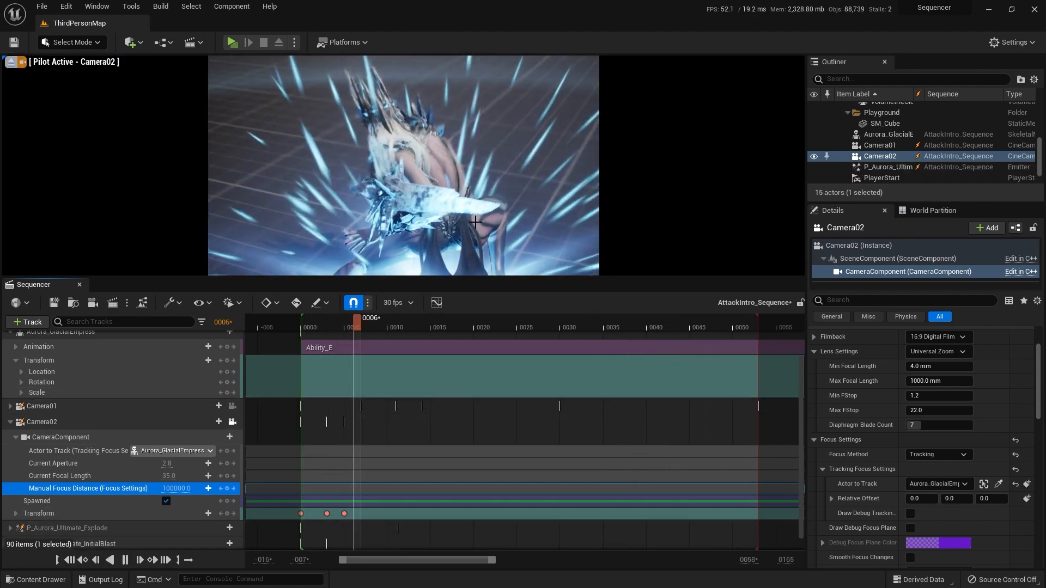
left_click(69, 560)
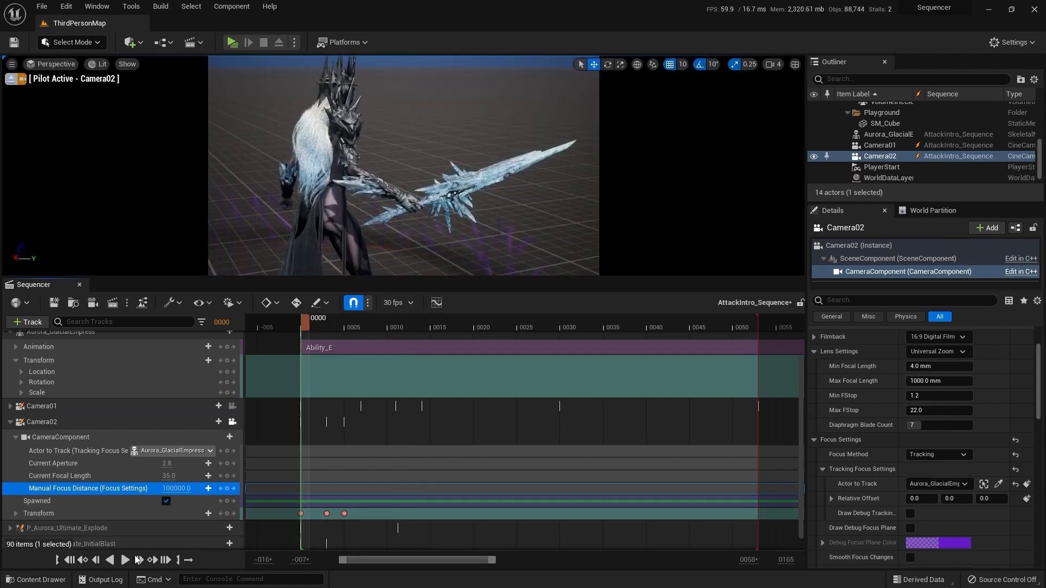
left_click(124, 560)
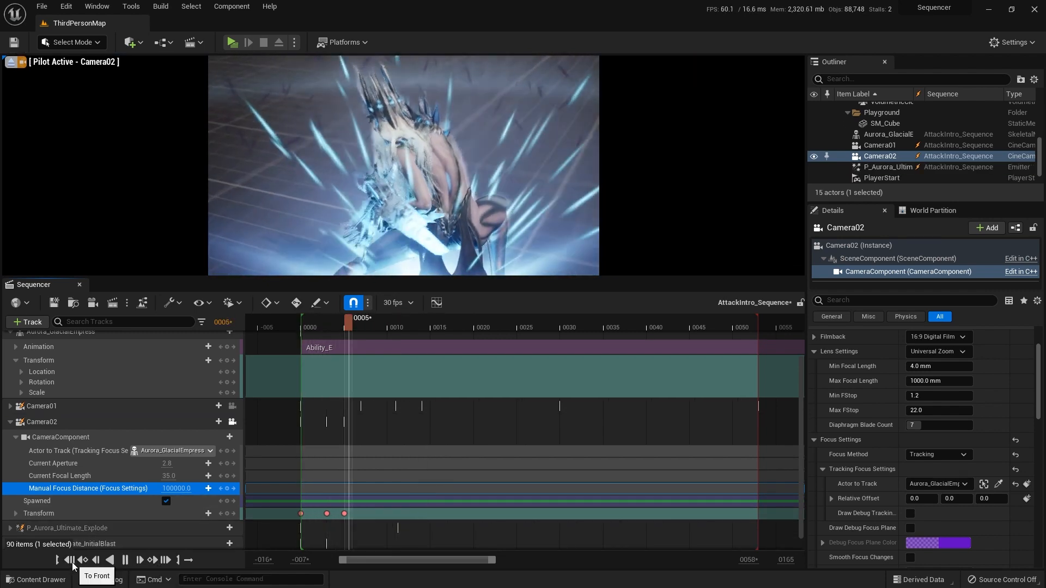
left_click(69, 559)
Step: Reframe Camera02's Transform keys at frames 3 and 5 with wider views from behind that show the character's legs and cape
left_click(327, 513)
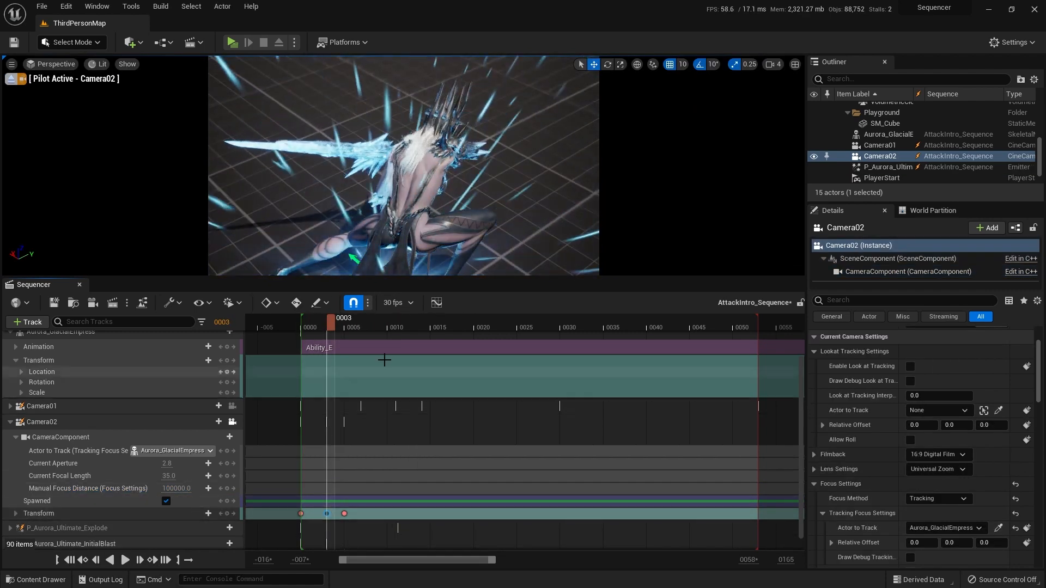
mouse_move(333, 326)
left_mouse_down()
mouse_move(305, 322)
mouse_move(342, 322)
mouse_move(334, 320)
left_mouse_up()
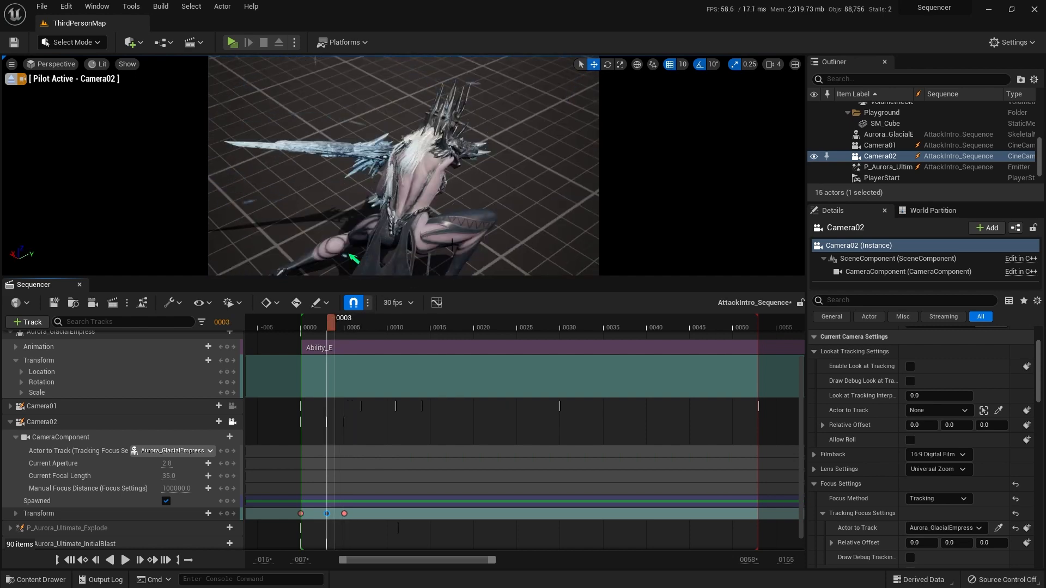
right_click_drag(528, 209, 520, 184)
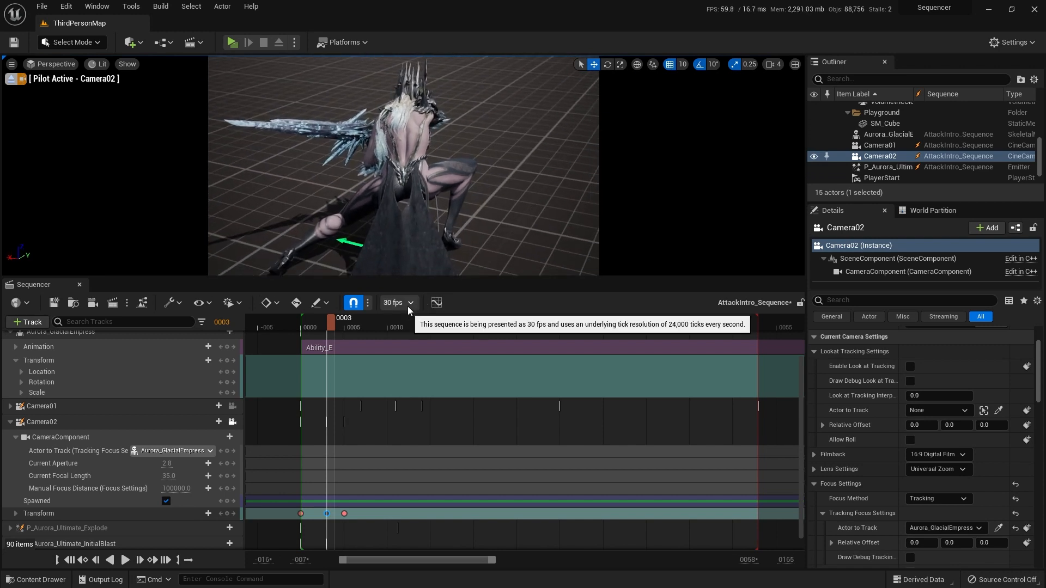
left_click(68, 517)
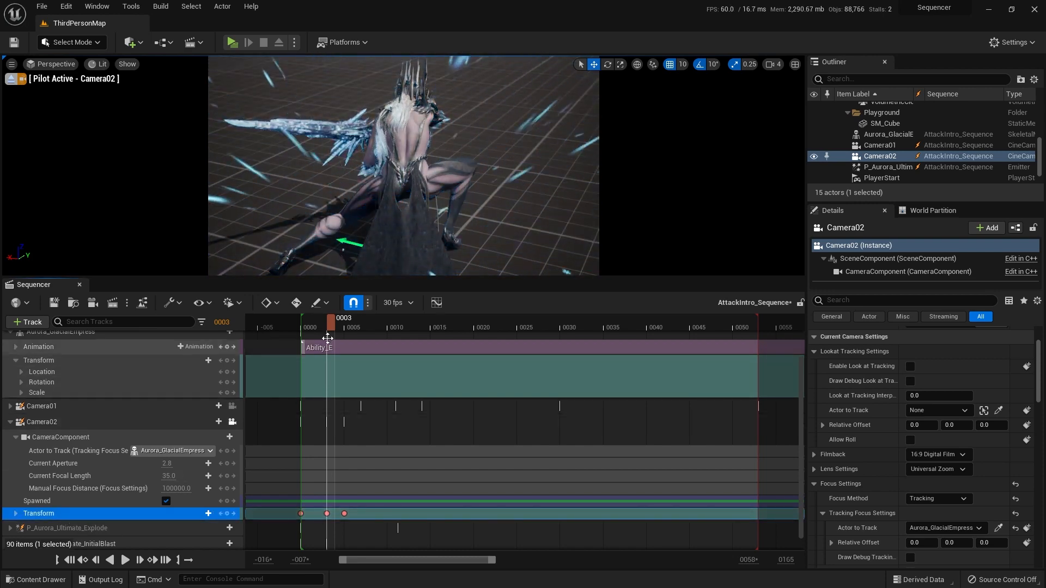
left_click_drag(335, 323, 347, 322)
mouse_move(456, 260)
right_mouse_down()
mouse_move(479, 261)
mouse_move(467, 265)
right_mouse_up()
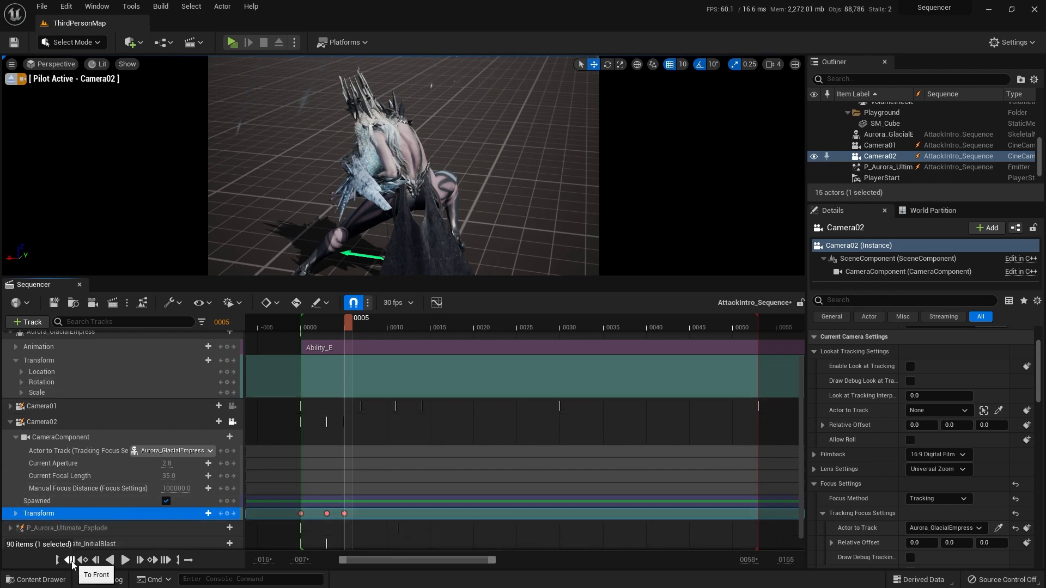
Step: Play the sequence through Camera02 to review the reframed keys at frames 3 and 5
left_click(125, 560)
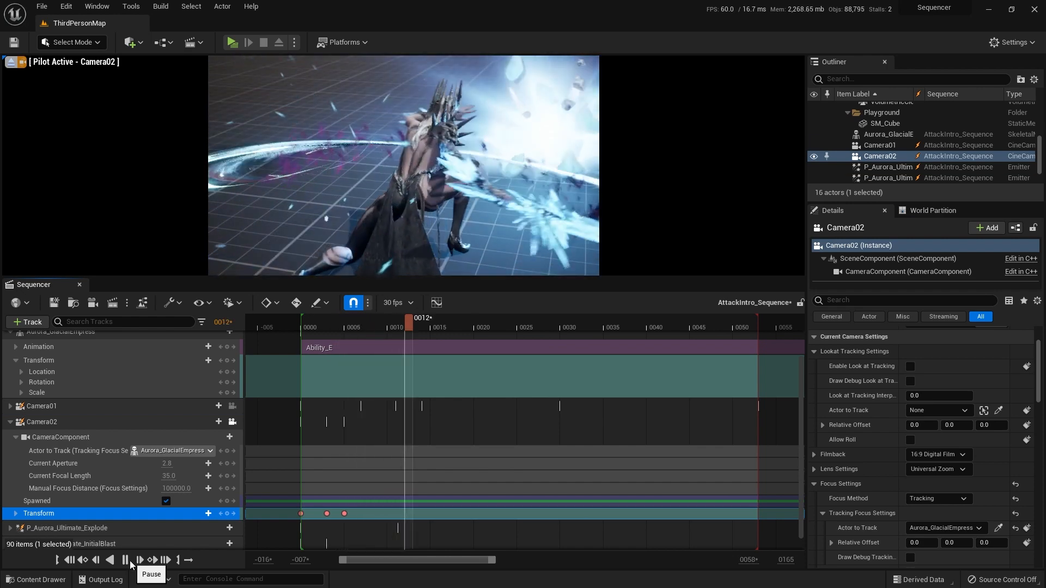
left_click(70, 563)
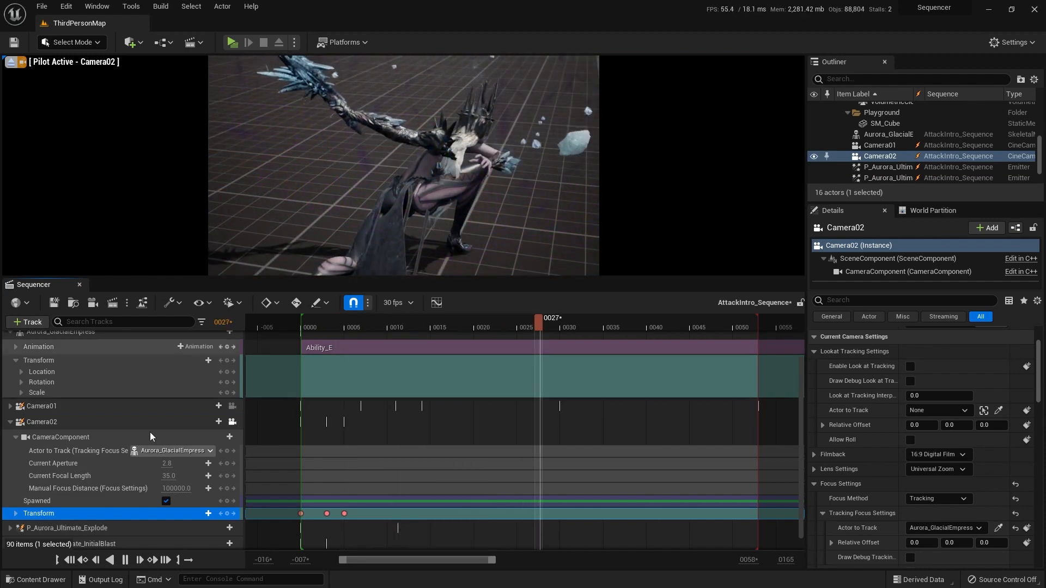
left_click(70, 562)
left_click(126, 561)
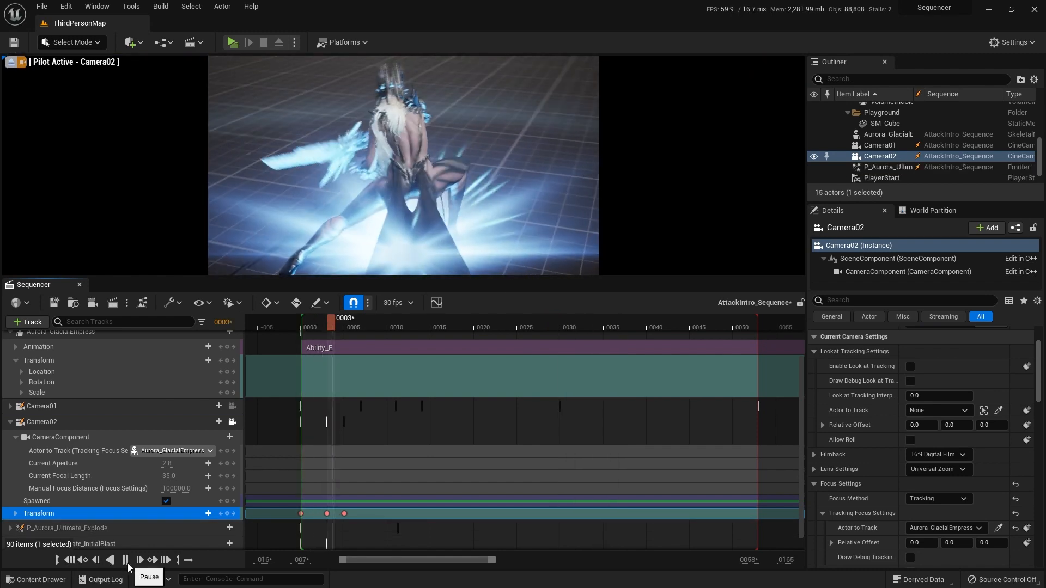
Step: Try a higher, more distant Camera02 view of the crouching character for the Transform key at frame 3
left_click(69, 560)
left_click(326, 513)
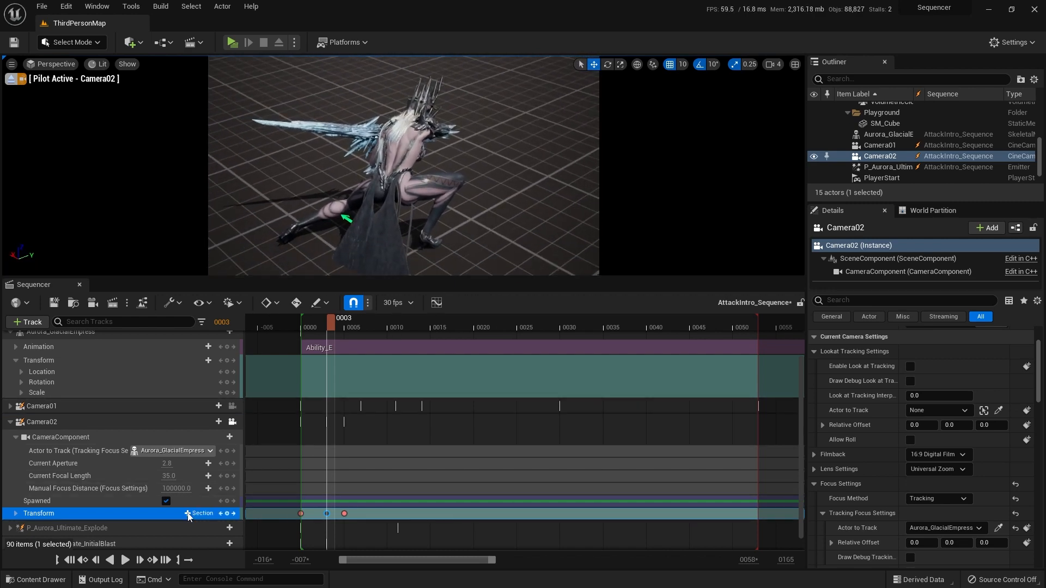
Step: Replay the opening frames through Camera02 to judge the camera movement around the frame 3 key
left_click(126, 561)
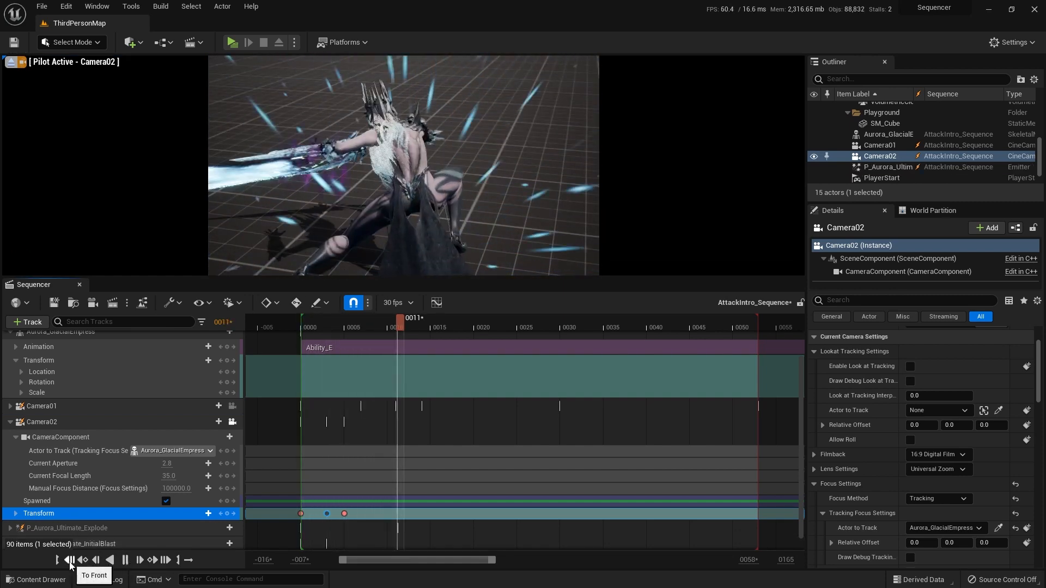
left_click(113, 562)
left_click(126, 561)
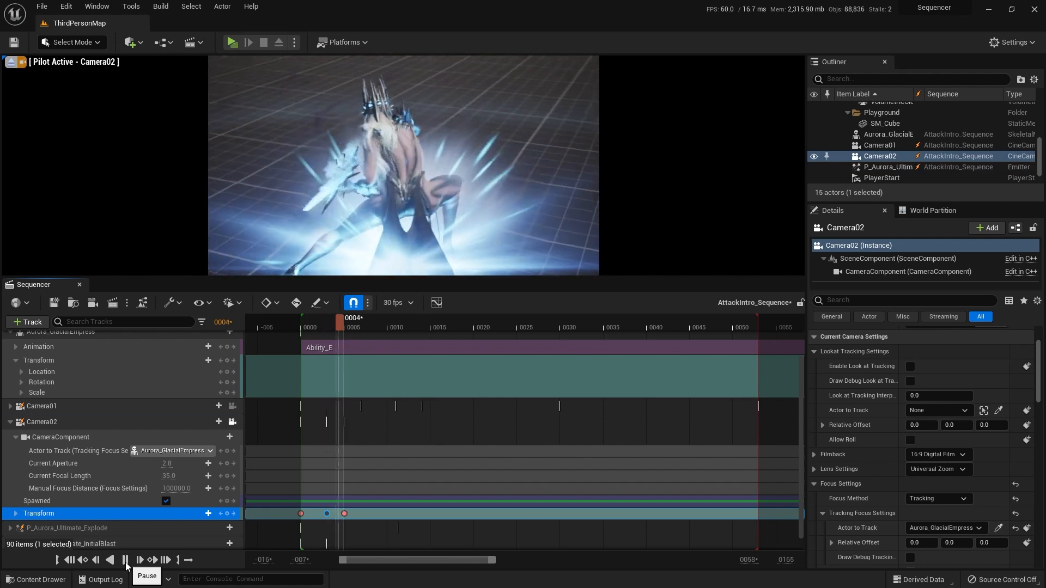
left_click(71, 560)
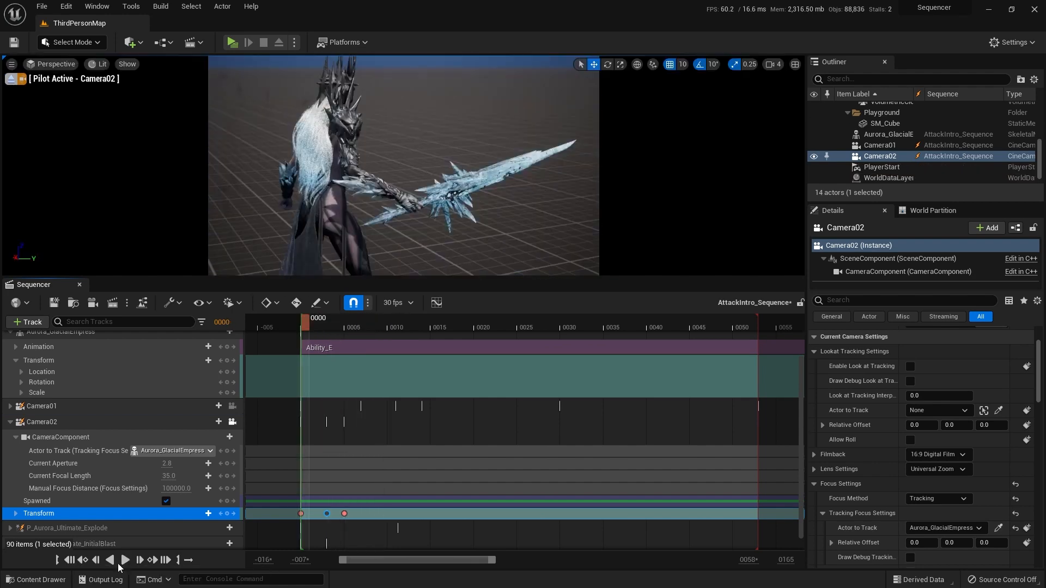
left_click(126, 561)
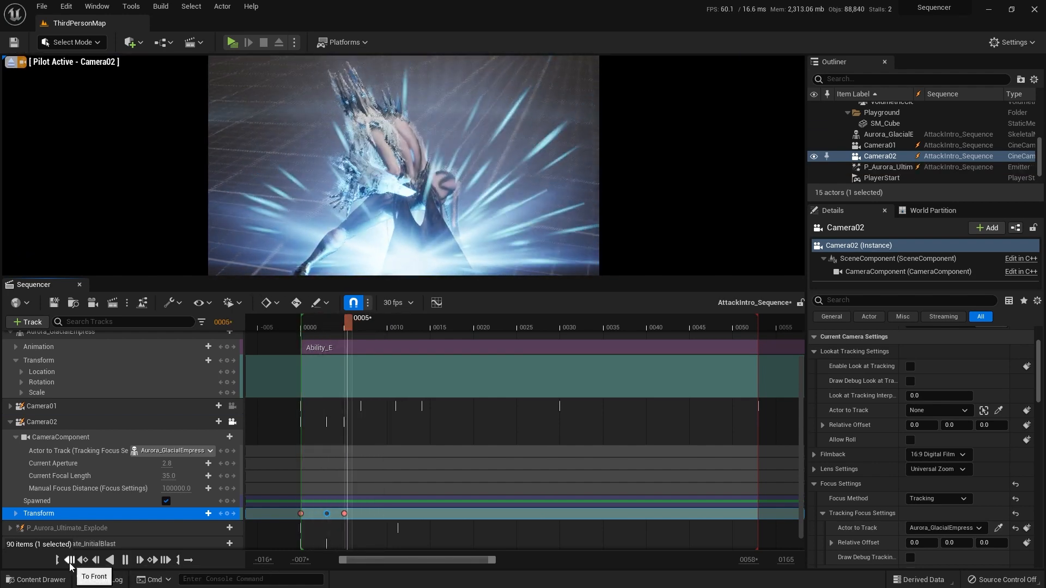
Step: Reframe Camera02 at the frame 3 Transform key with a lower, closer view from behind the crouching character
left_click(70, 560)
left_click(327, 513)
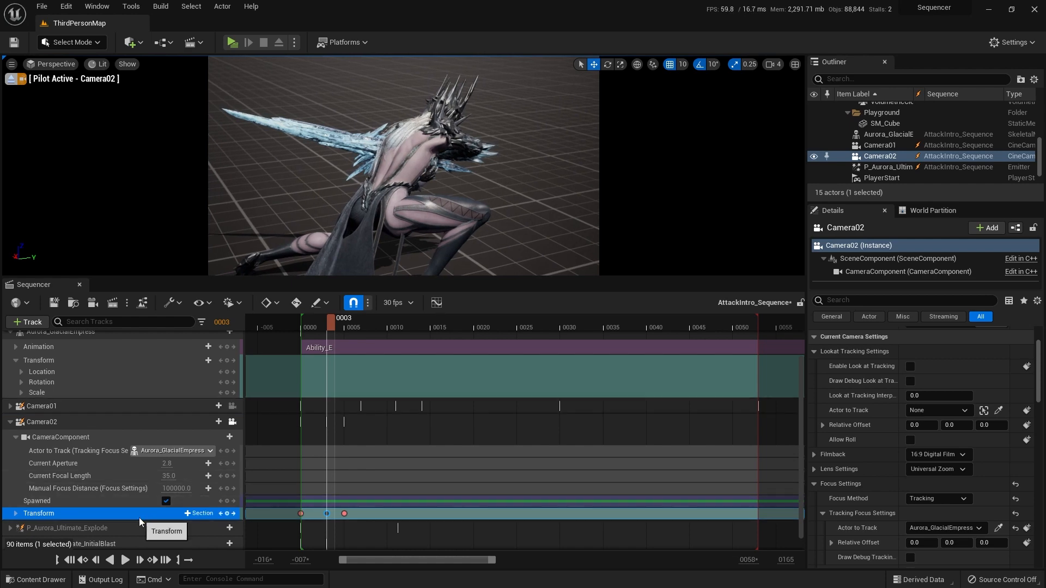
Step: Play the sequence twice from the start through Camera02 to check the reframed view at frame 3
left_click(69, 562)
left_click(124, 560)
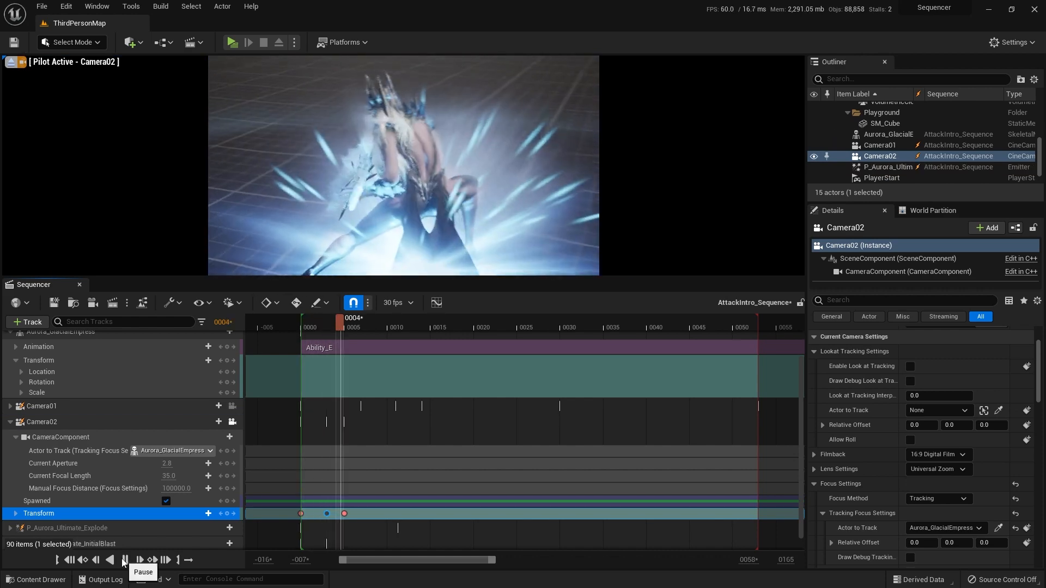
left_click(71, 561)
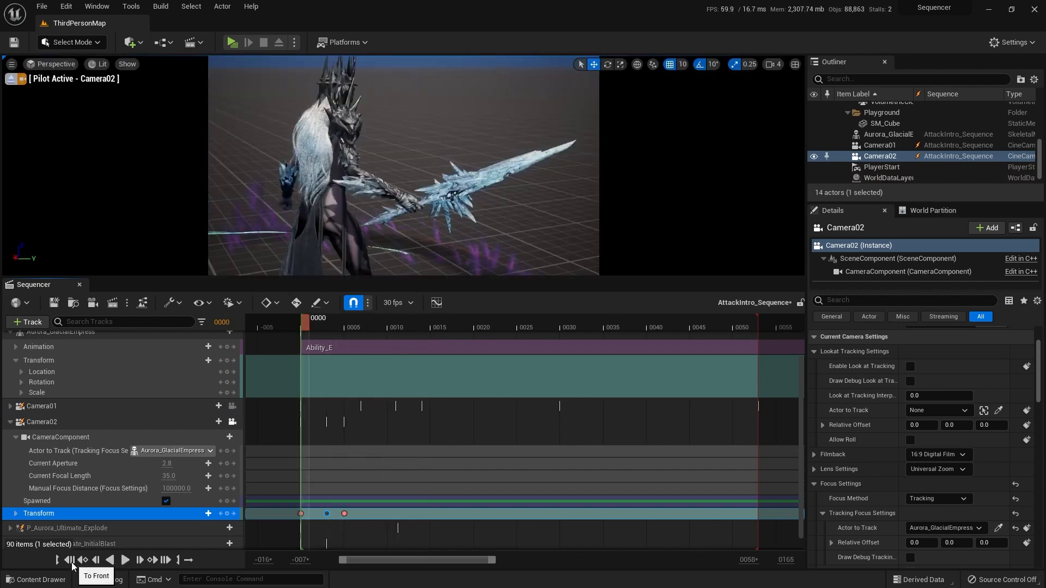
left_click(125, 561)
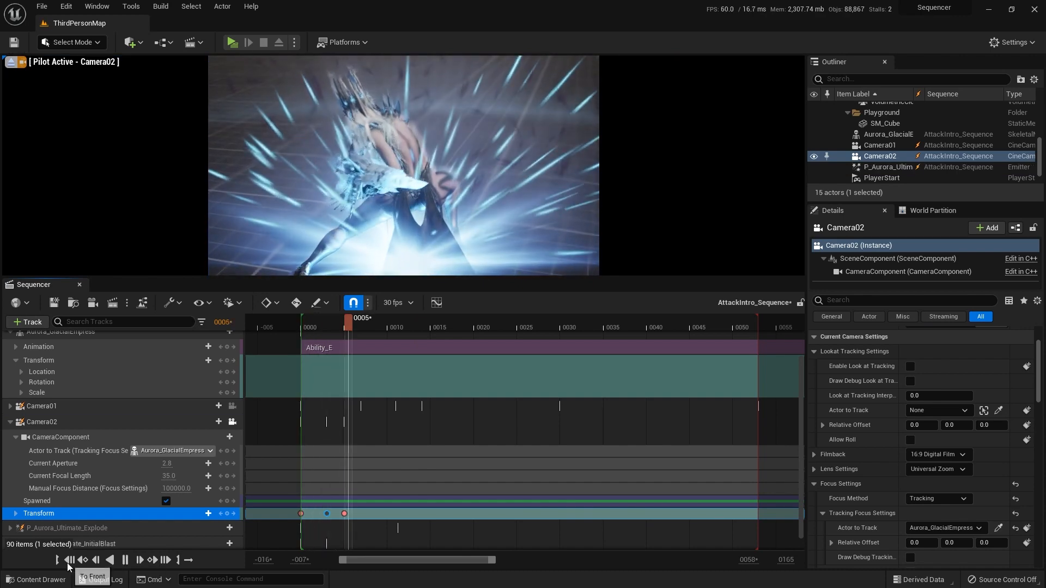
left_click(70, 561)
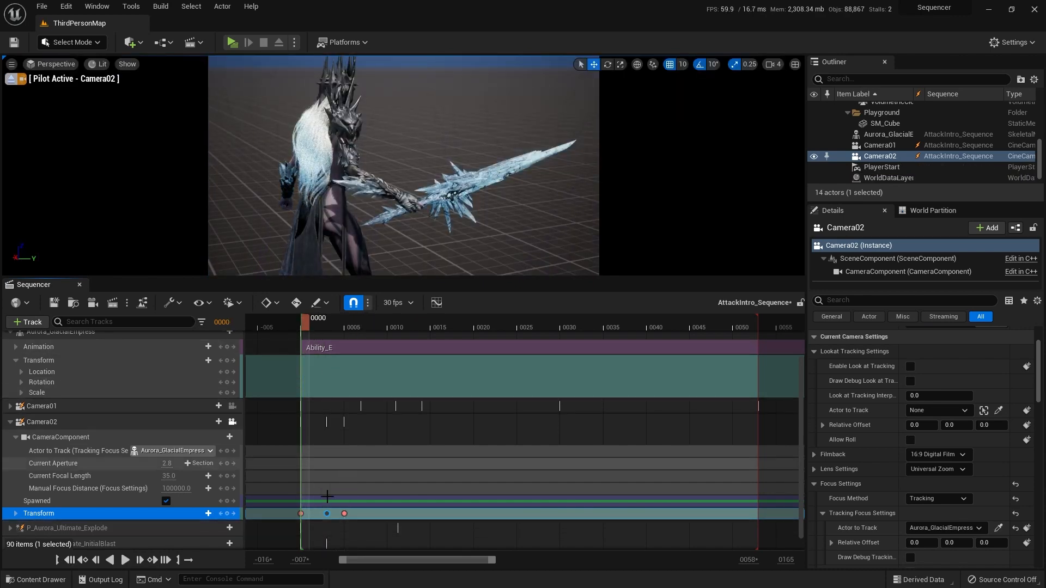
Step: Move Camera02's frame 5 Transform key to frame 7 and replay the opening frames to check the slower move
left_click(345, 514)
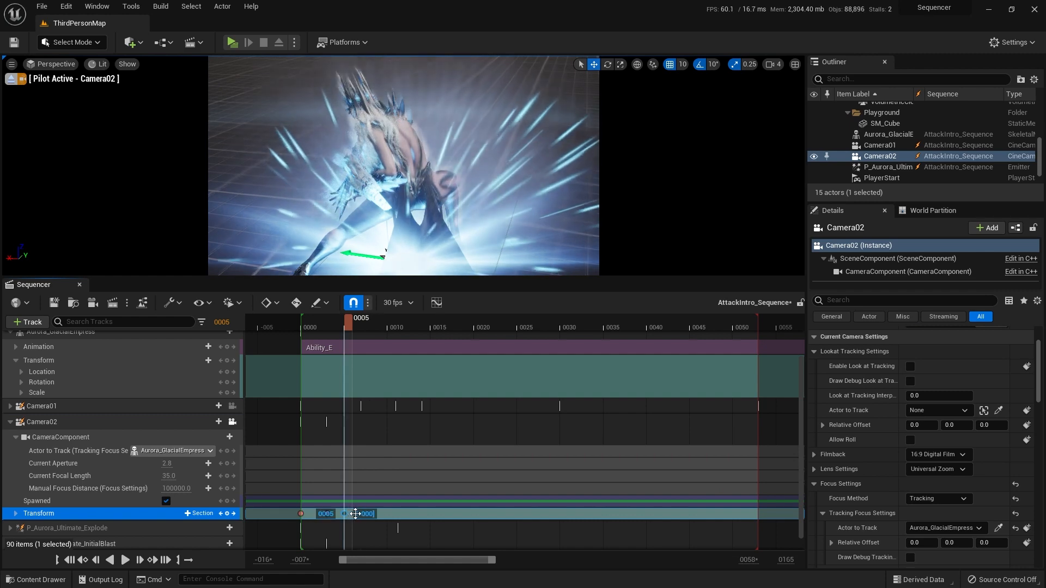
left_click_drag(360, 513, 361, 514)
left_click(83, 559)
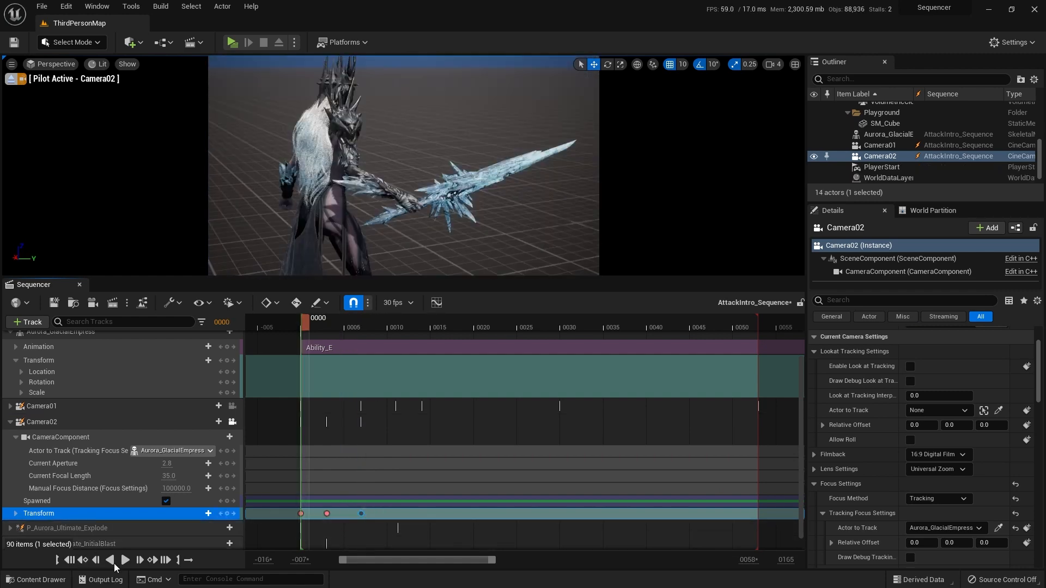
left_click(125, 560)
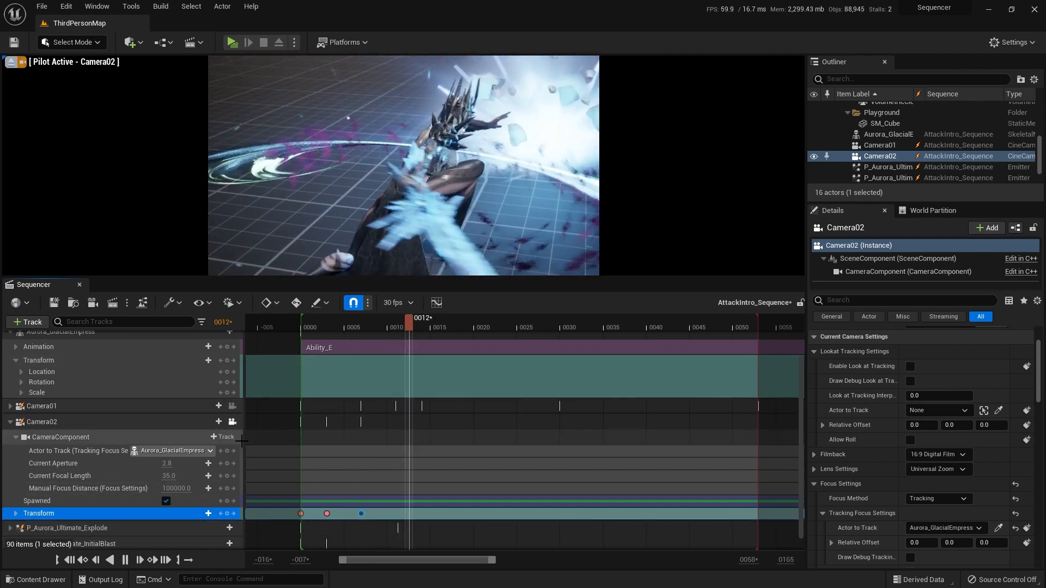
left_click(70, 560)
left_click(123, 562)
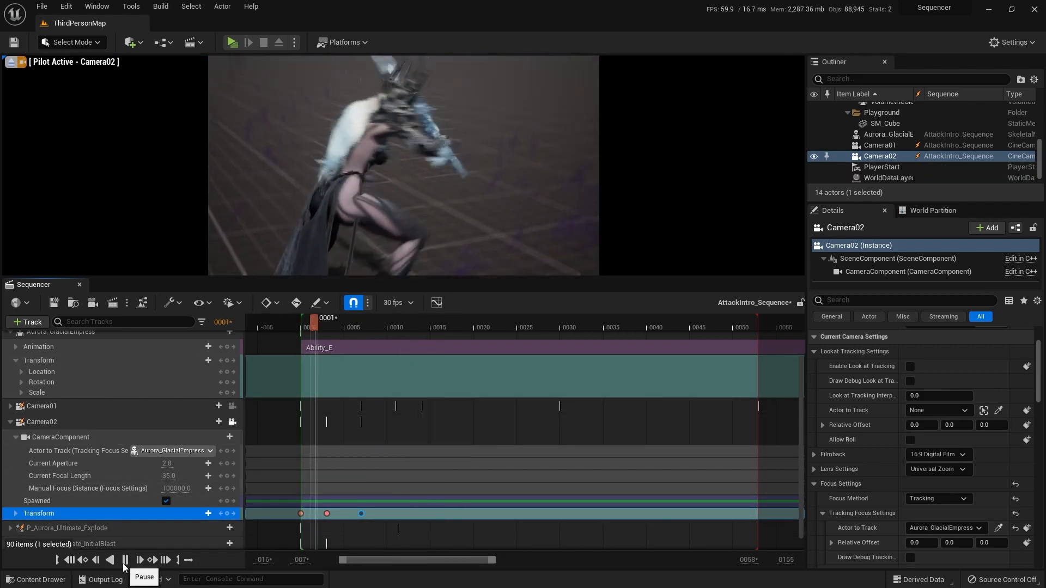
left_click(69, 560)
Step: Leave Camera02's view, play the opening frames through Camera01, and return to the free perspective view
scroll(432, 432, "up", 3)
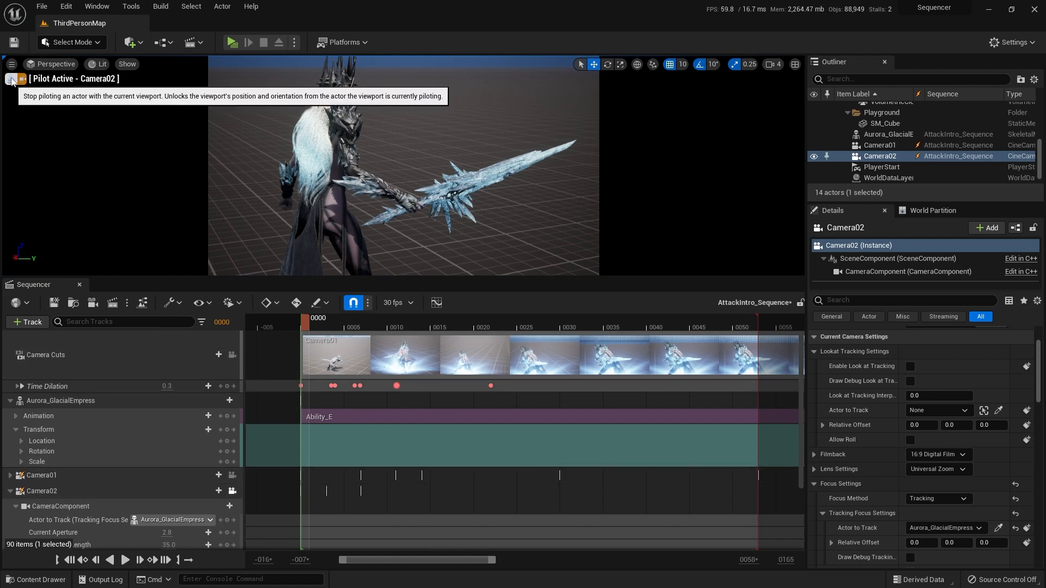
left_click(22, 79)
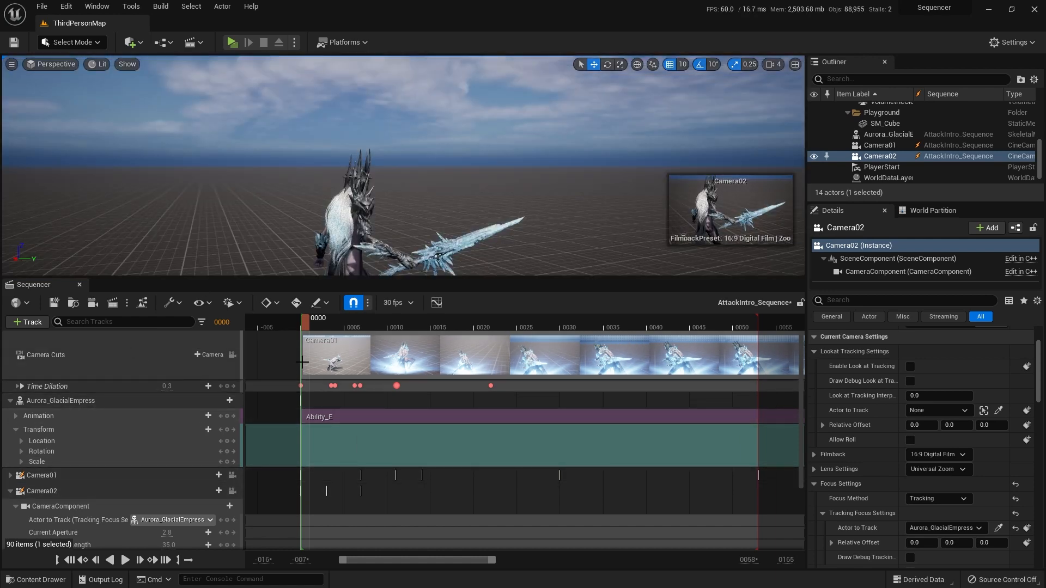
left_click(302, 362)
mouse_move(410, 561)
left_mouse_down()
mouse_move(514, 564)
mouse_move(399, 565)
mouse_move(419, 564)
left_mouse_up()
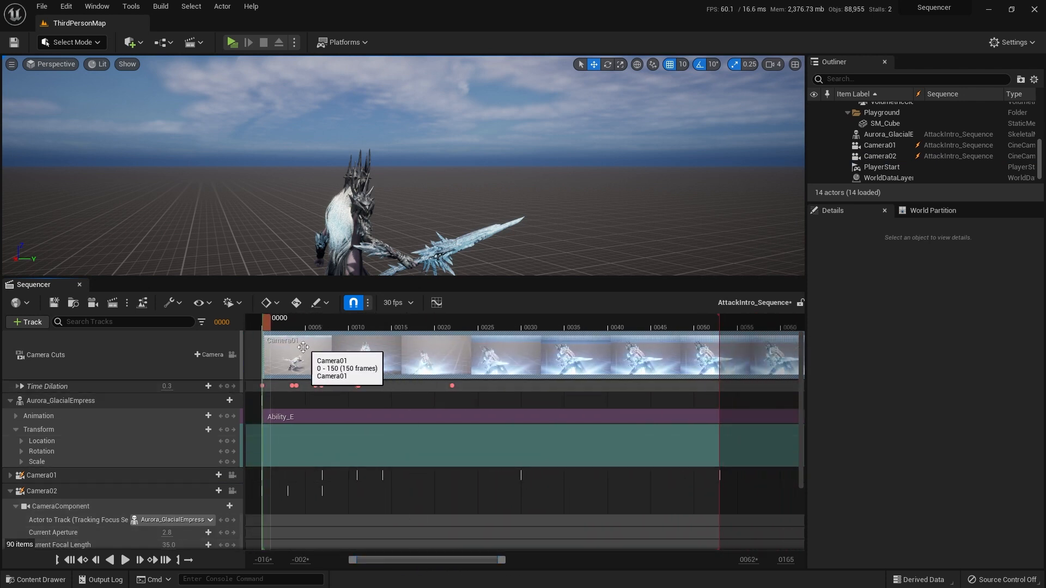
left_click(60, 475)
left_click(233, 475)
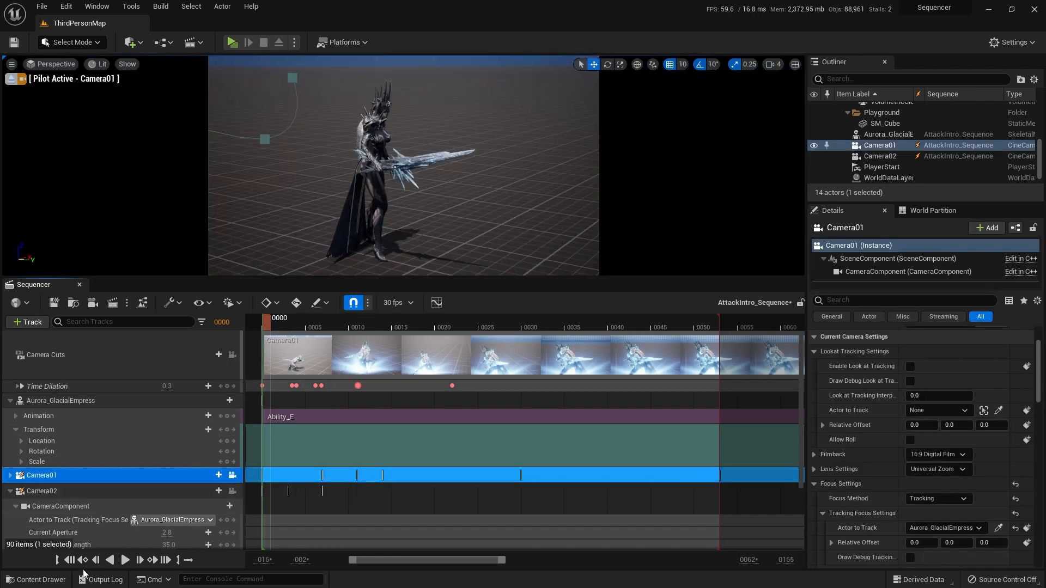
left_click(124, 561)
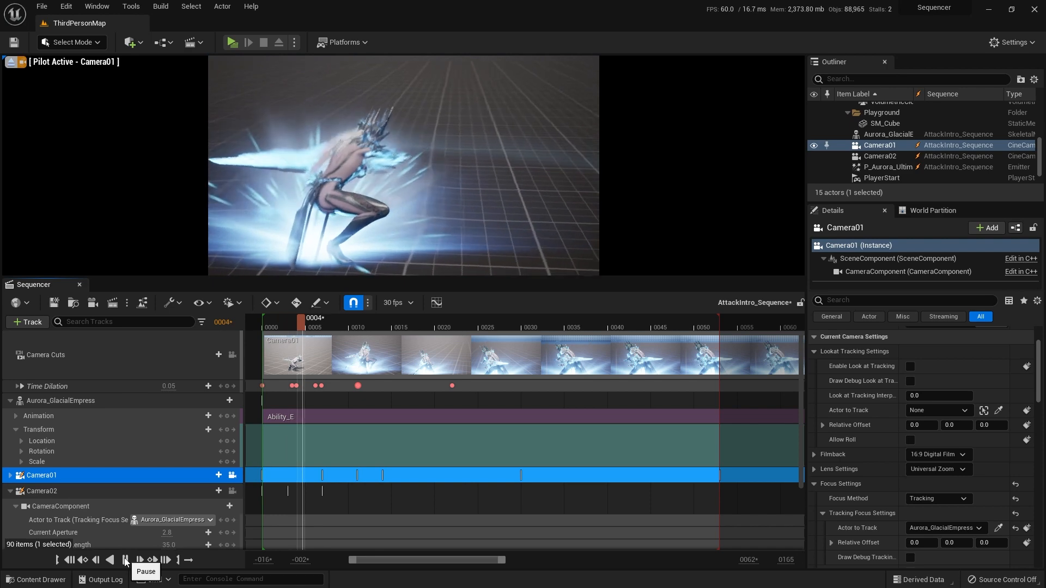
left_click(69, 560)
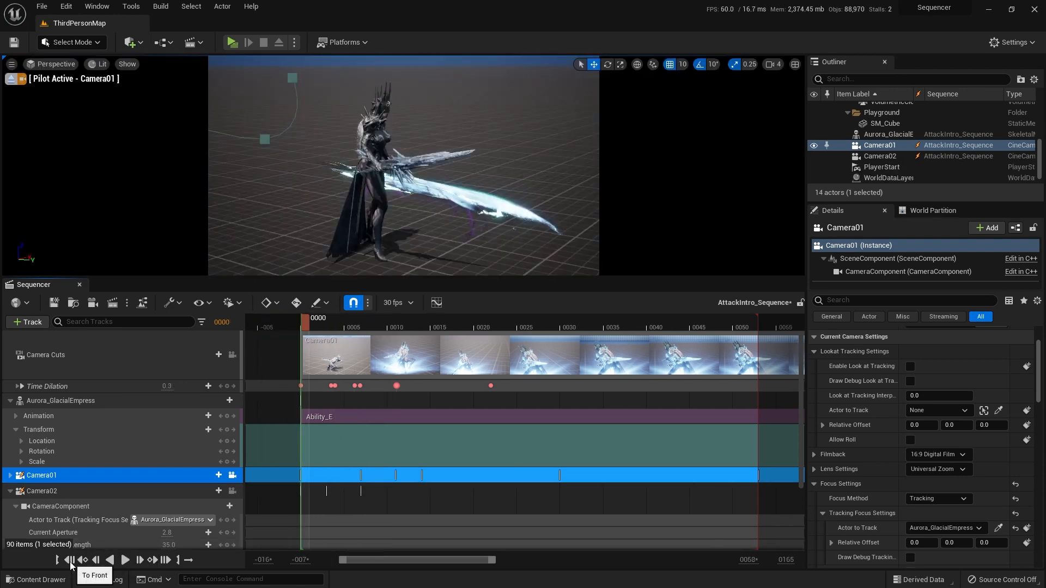
left_click(233, 476)
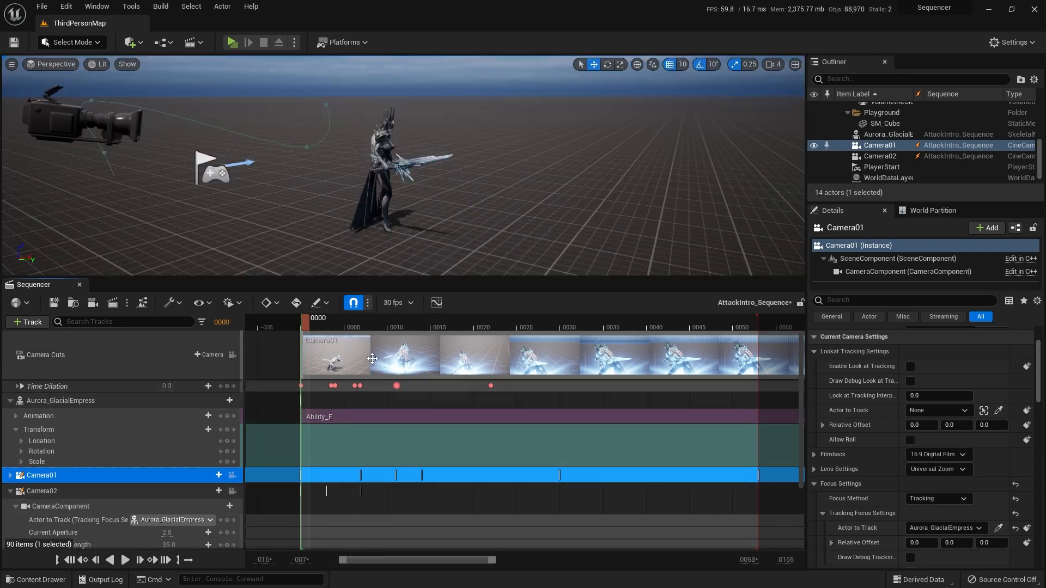
Step: Scrub to frame 6 and delete the existing Camera01 section from the Camera Cuts track
left_click(356, 352)
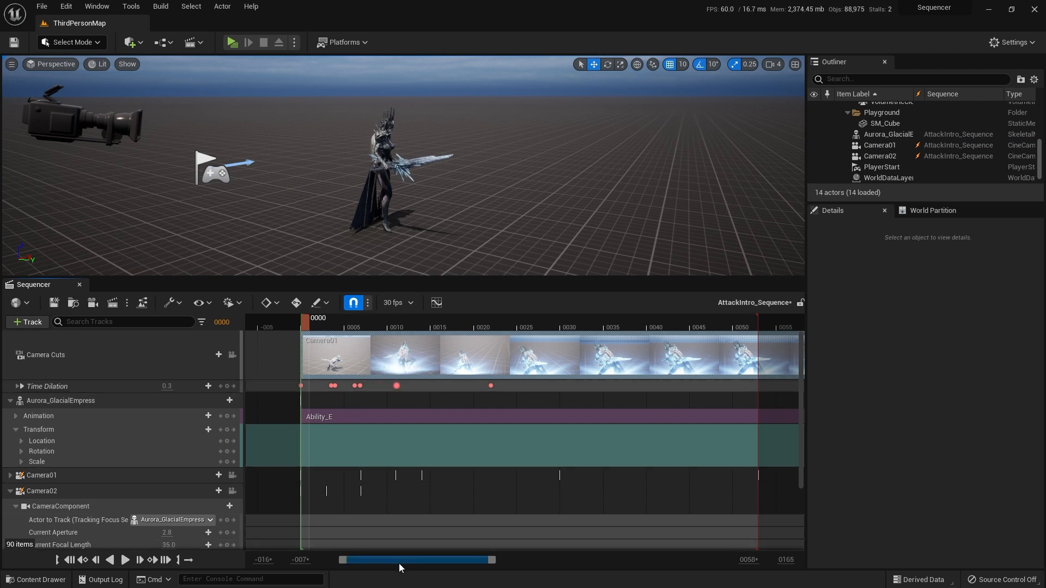
mouse_move(400, 564)
left_mouse_down()
mouse_move(417, 563)
mouse_move(408, 563)
left_mouse_up()
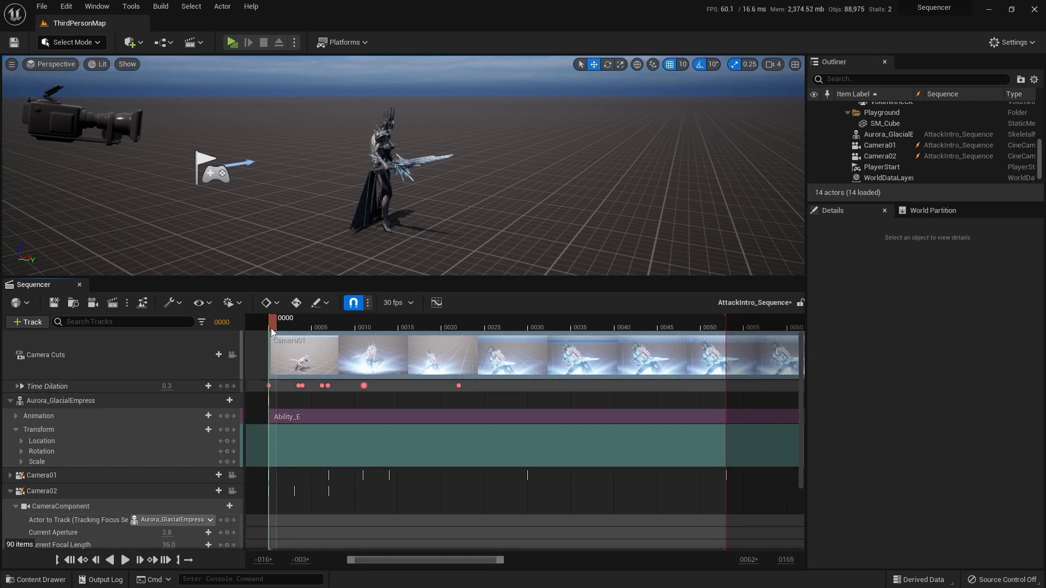
left_click_drag(270, 329, 321, 325)
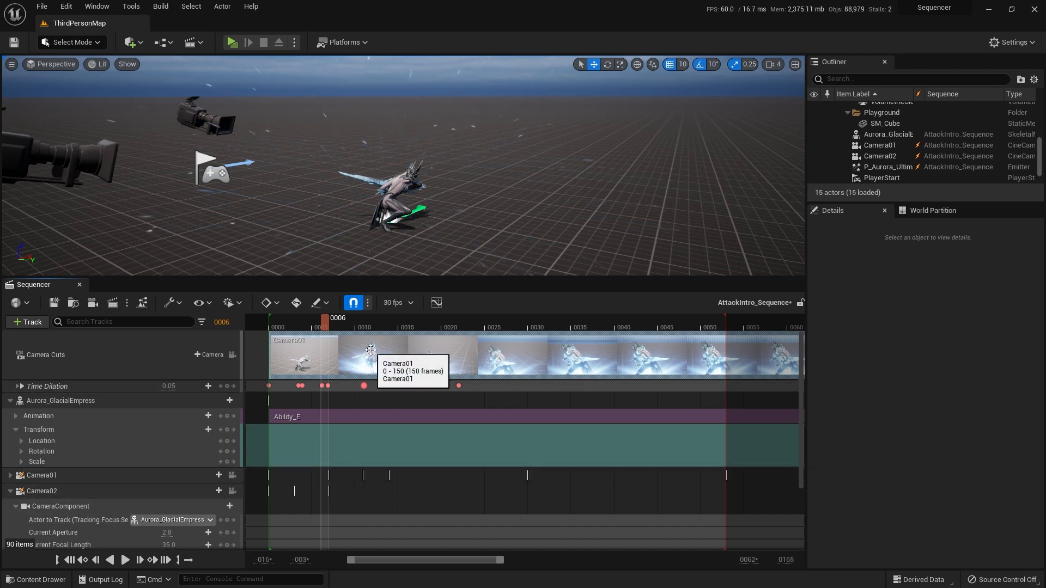
scroll(370, 350, "down", 2)
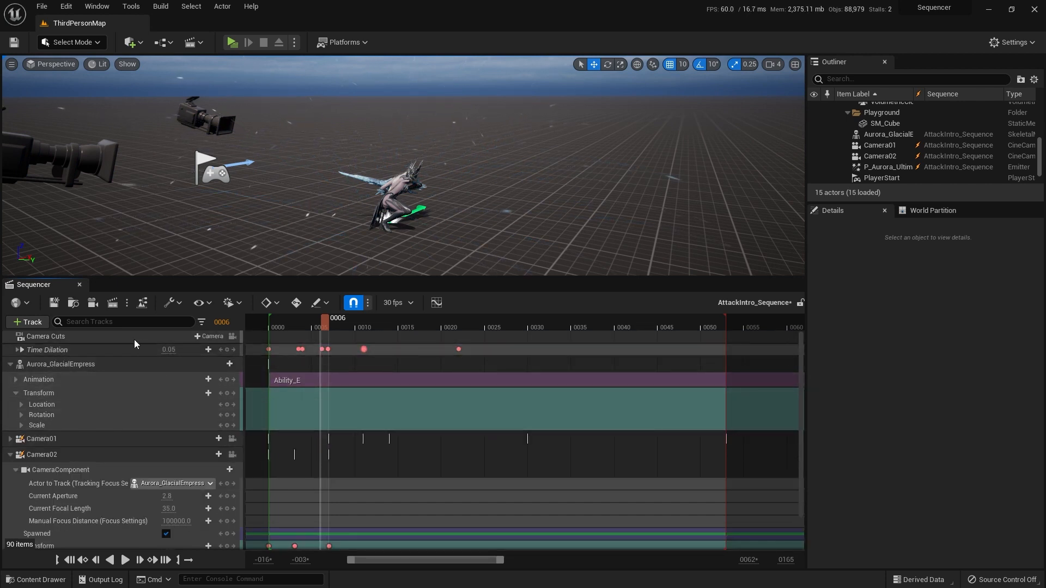
Step: Try adding a Camera01 cut at frame 6 on the Camera Cuts track and extending its start back to frame 0
left_click(195, 336)
mouse_move(229, 354)
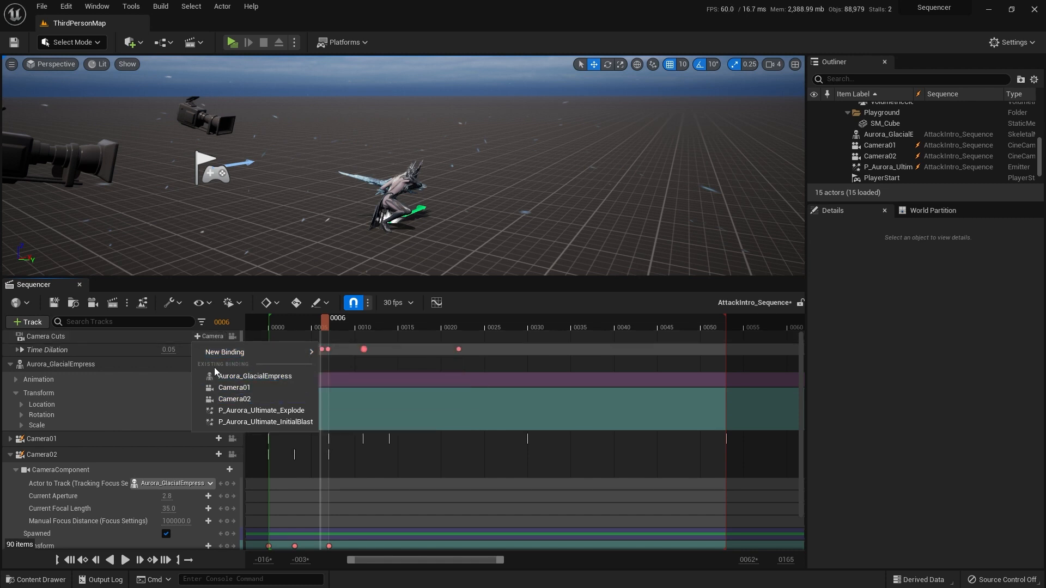
left_click(245, 388)
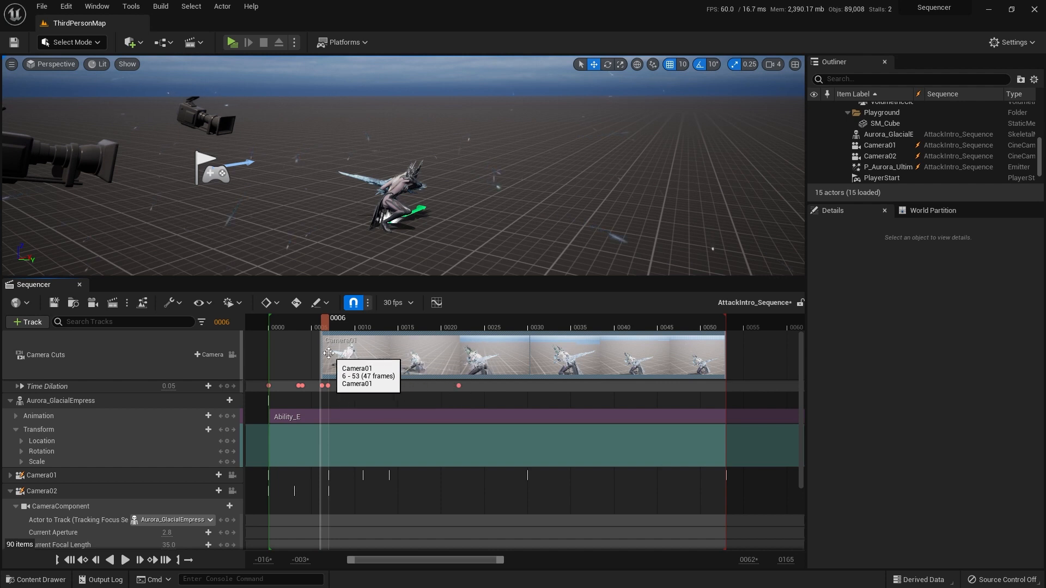
left_click_drag(440, 563, 424, 564)
left_click_drag(388, 328, 333, 347)
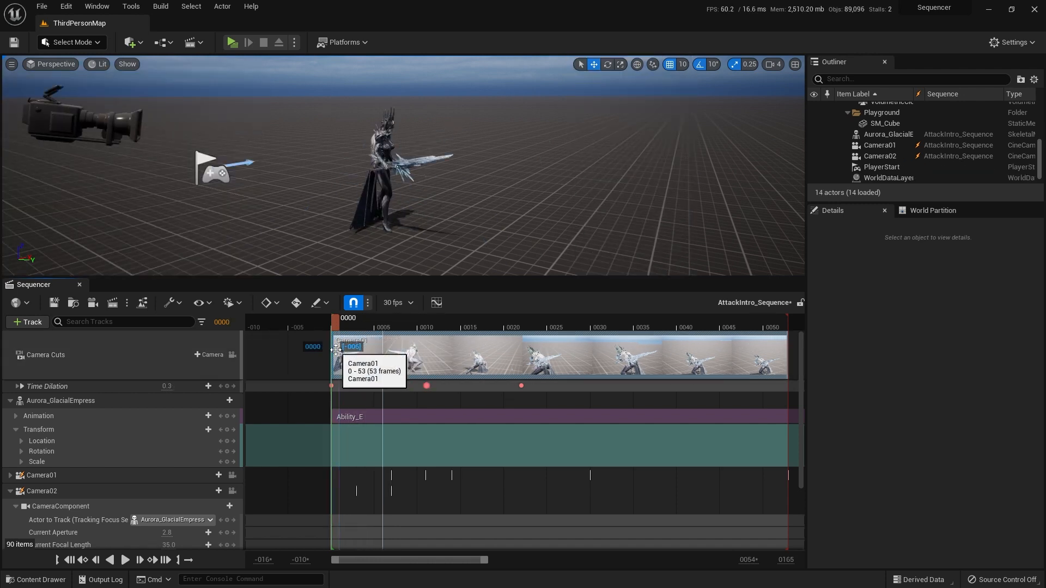
mouse_move(431, 564)
left_mouse_down()
mouse_move(455, 564)
mouse_move(443, 564)
left_mouse_up()
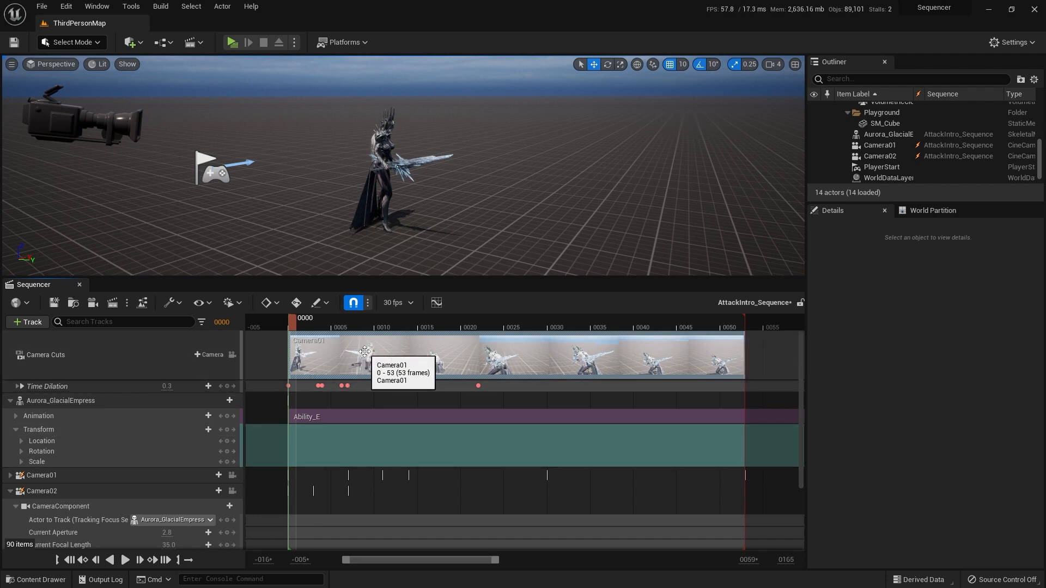
Step: Delete the Camera01 cut and add a Camera02 cut starting at frame 0 on the Camera Cuts track
key("Delete")
left_click(198, 336)
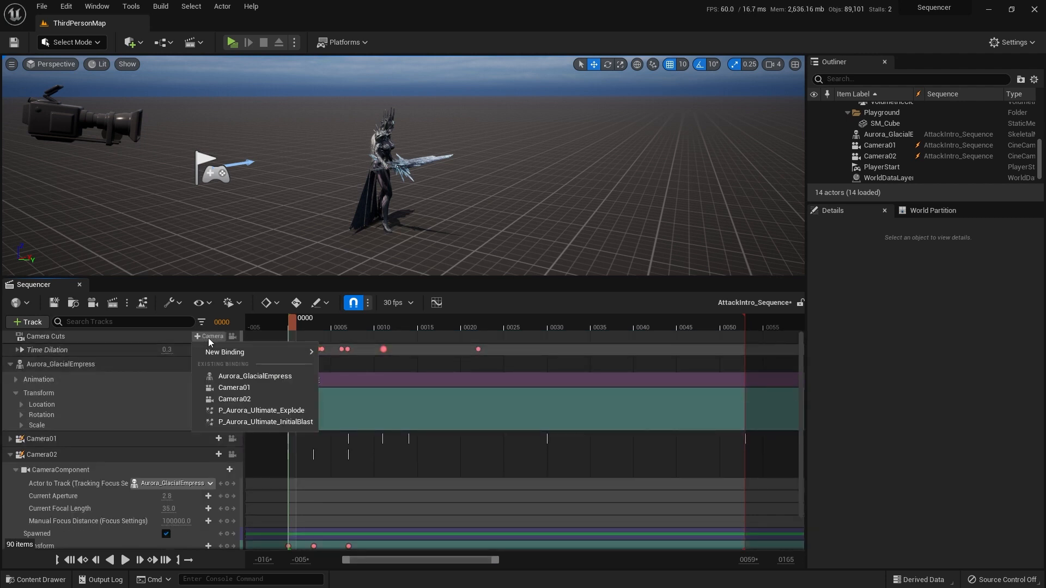
left_click(235, 400)
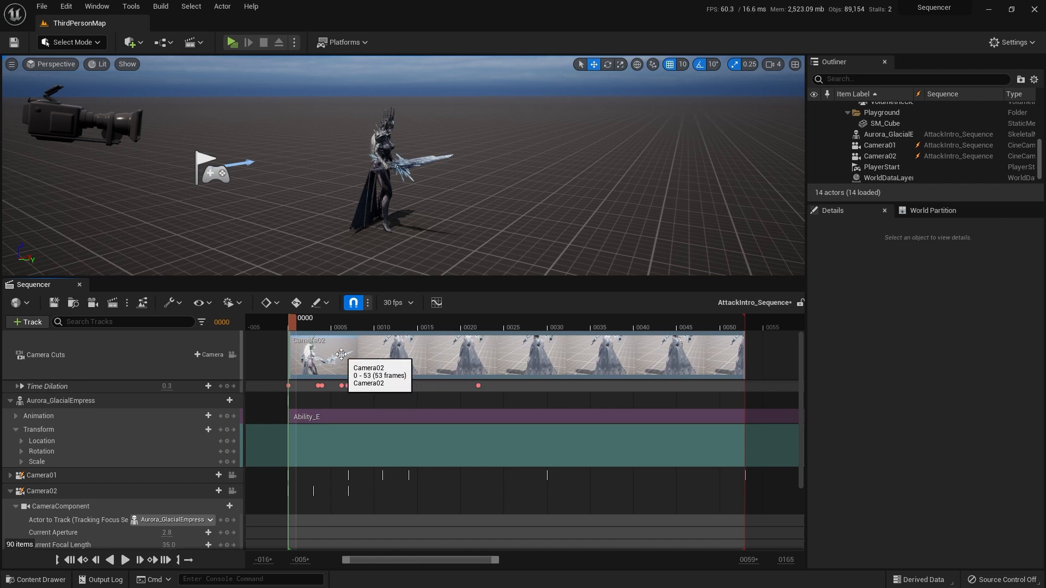
key("space")
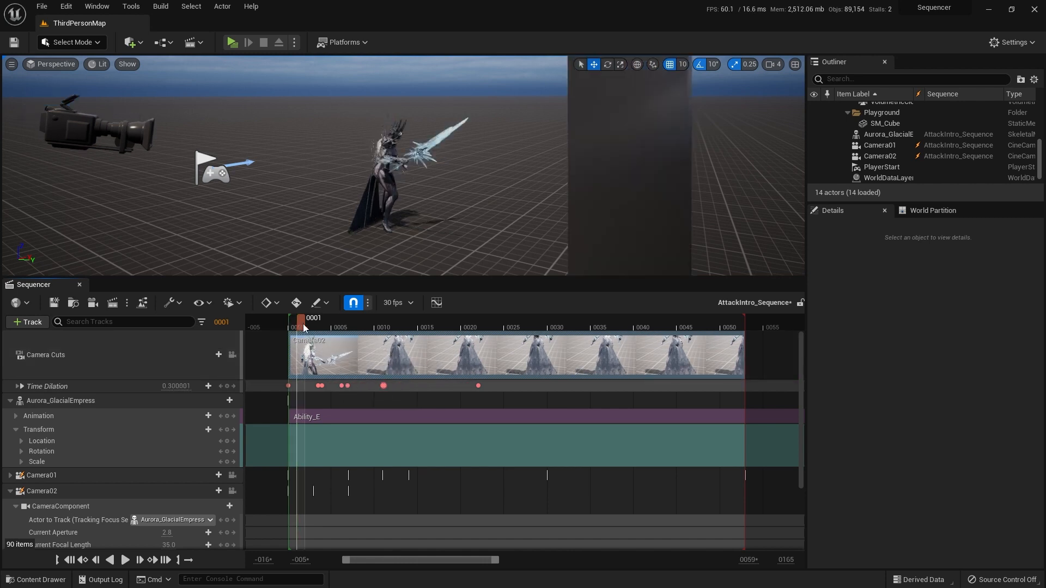
left_click_drag(315, 325, 293, 325)
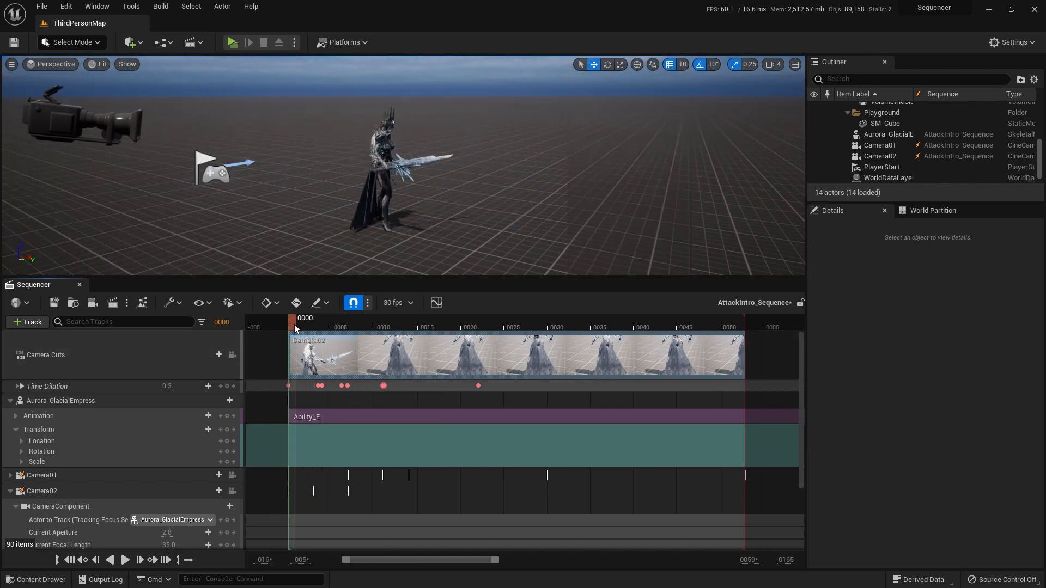
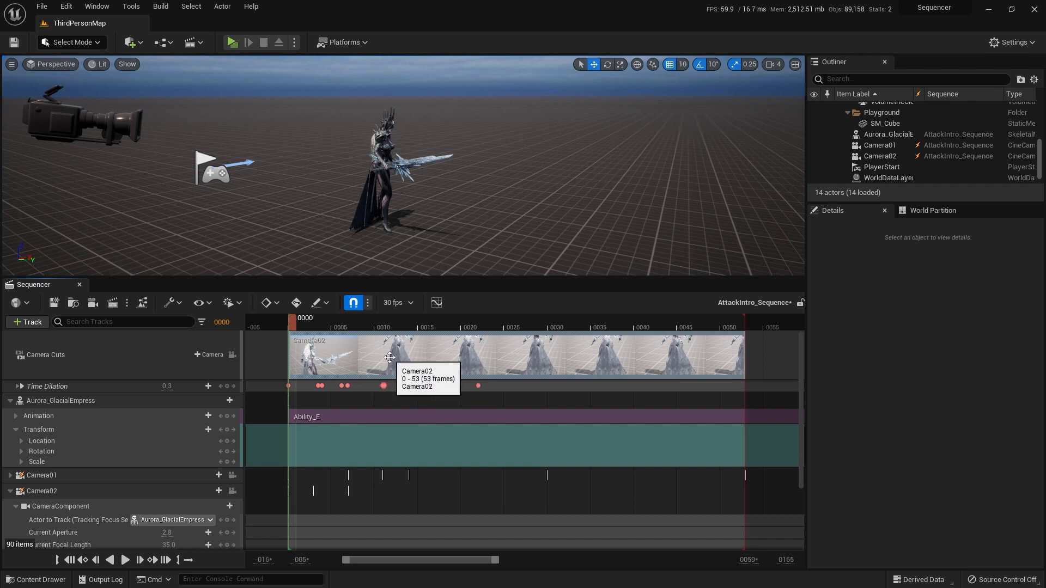
Step: Replace the Camera02 cut at frame 0 with a Camera01 cut and trim its end to about frame 3
scroll(390, 357, "down", 2)
left_click(208, 336)
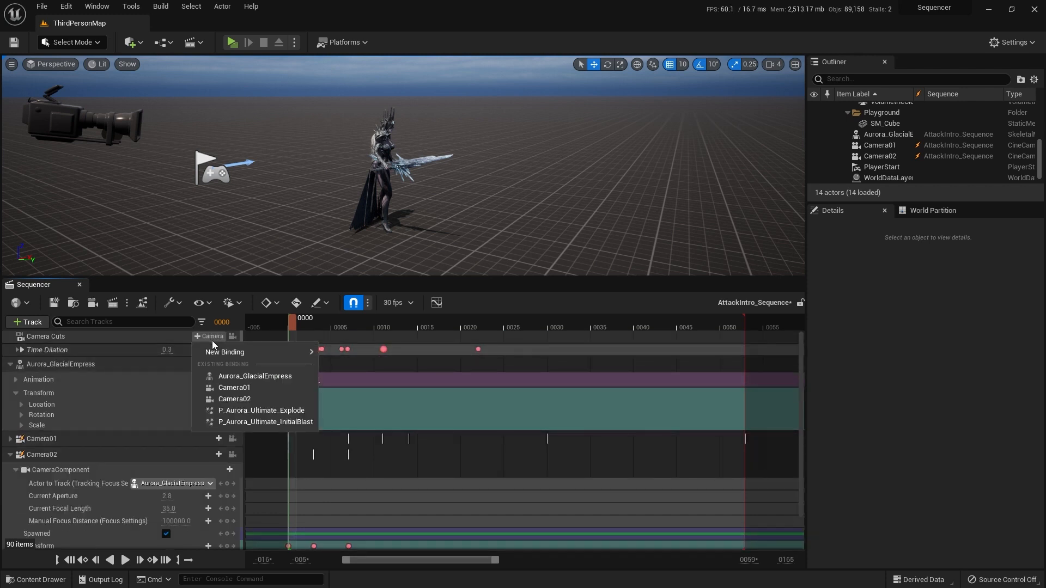
left_click(243, 388)
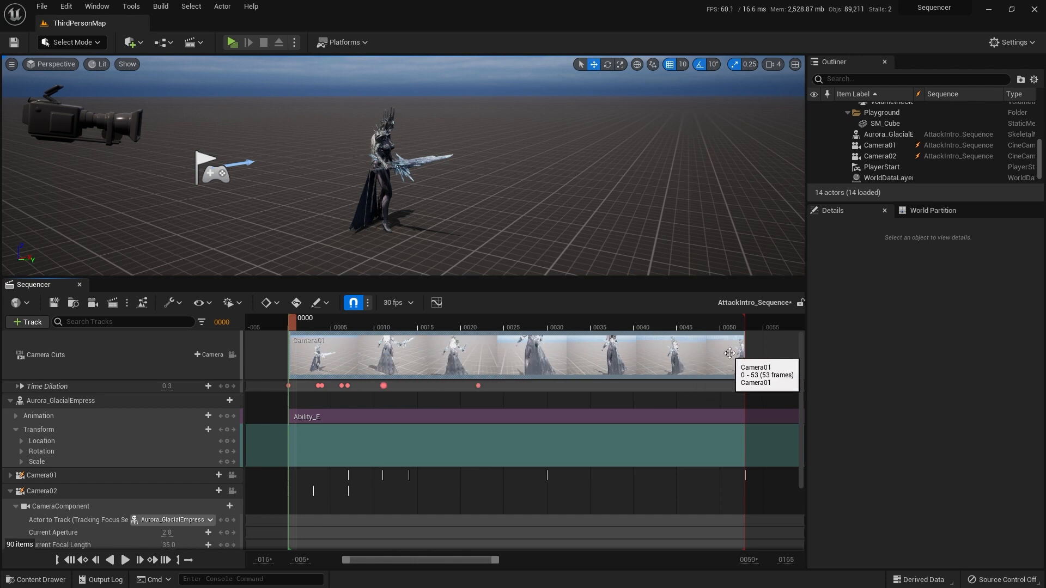
left_click_drag(744, 347, 317, 361)
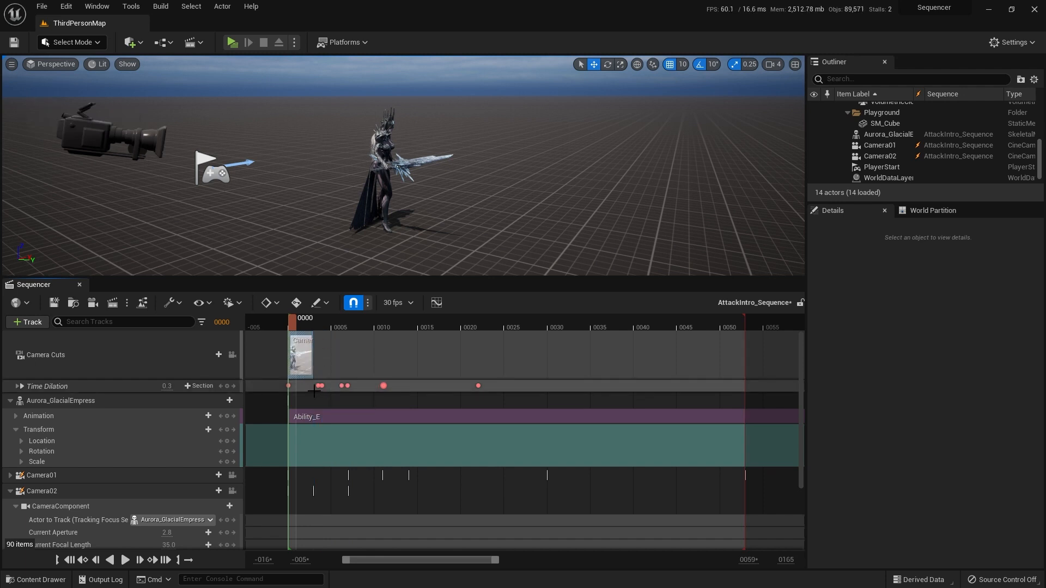
Step: Look through Camera01 and play the opening frames to find where its cut should end
scroll(328, 375, "up", 2, "ctrl")
scroll(327, 376, "up", 3, "ctrl")
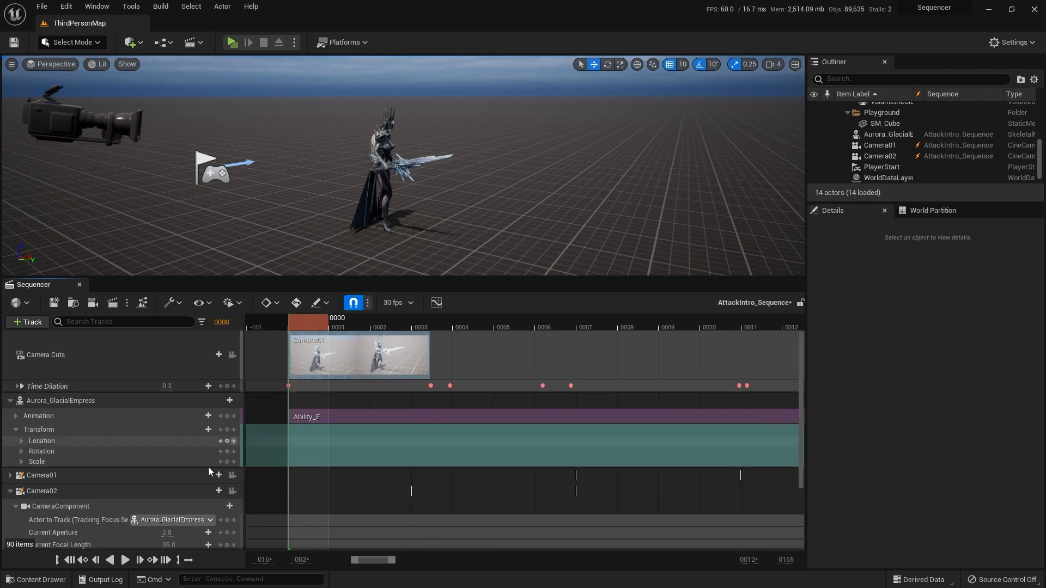
left_click(124, 560)
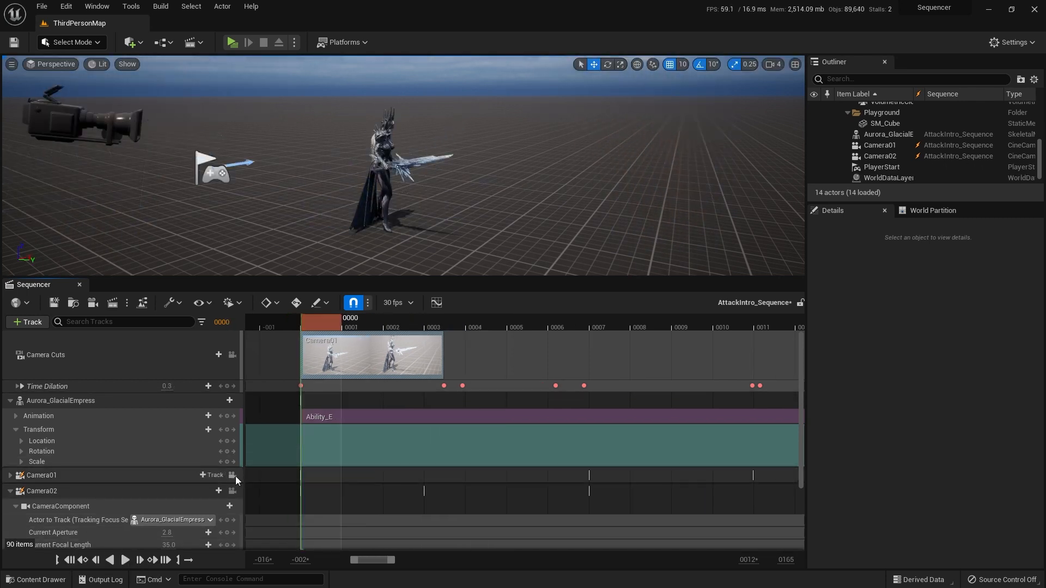
left_click(232, 475)
left_click(125, 560)
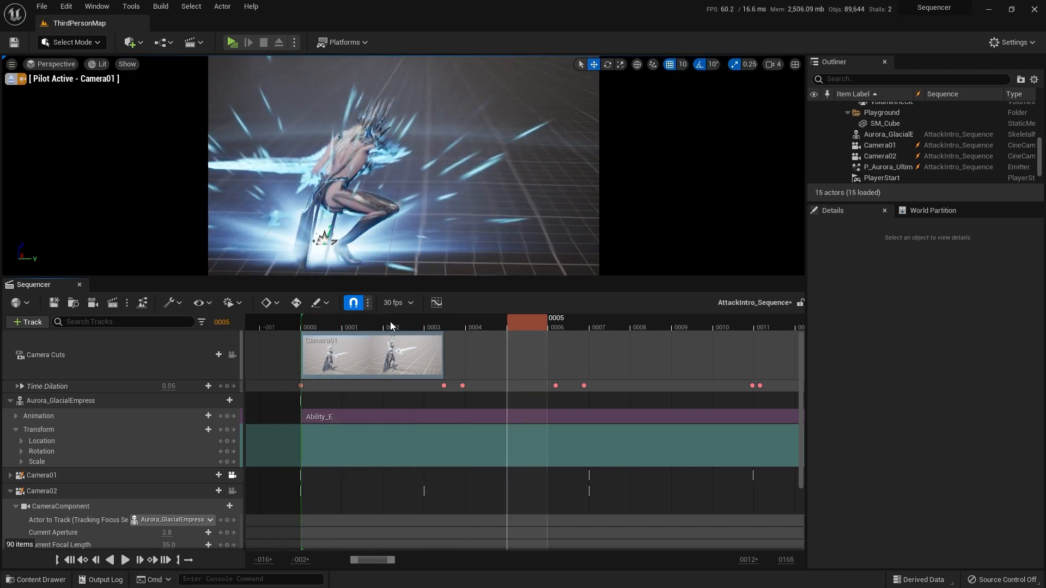
Step: Scrub to frame 4 and add a Camera02 cut there on the Camera Cuts track
left_click_drag(389, 321, 472, 317)
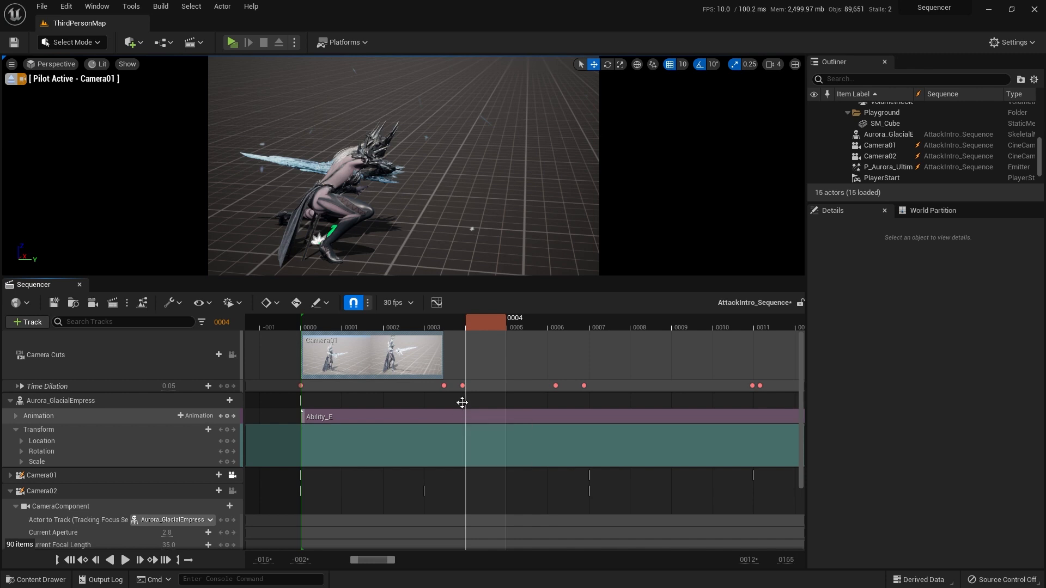
left_click(204, 355)
left_click(250, 417)
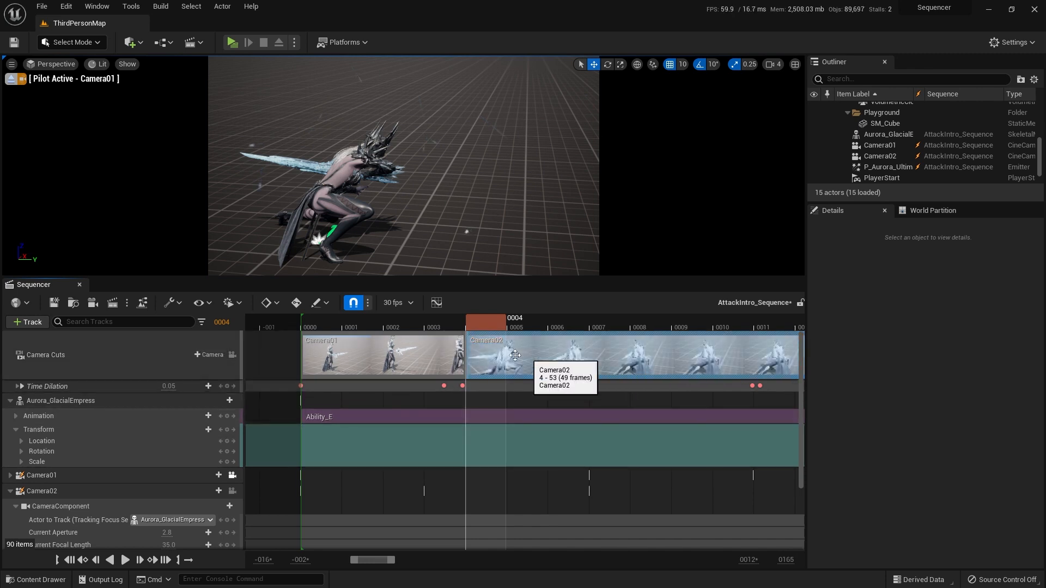
Step: Trim the end of the Camera02 cut back from the sequence end to frame 7
left_click_drag(374, 559, 401, 561)
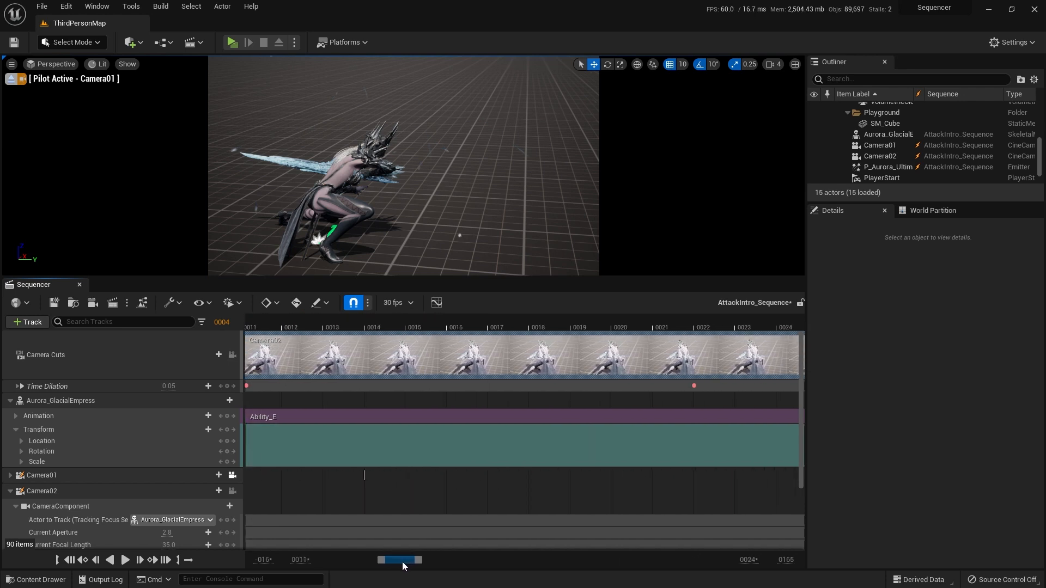
scroll(436, 468, "down", 4, "ctrl")
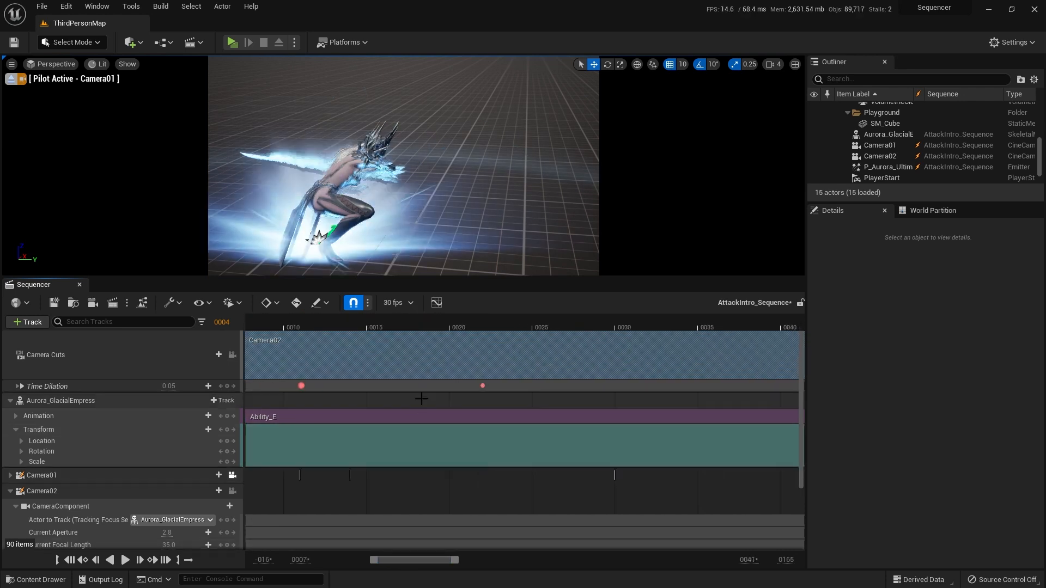
scroll(421, 399, "down", 4, "ctrl")
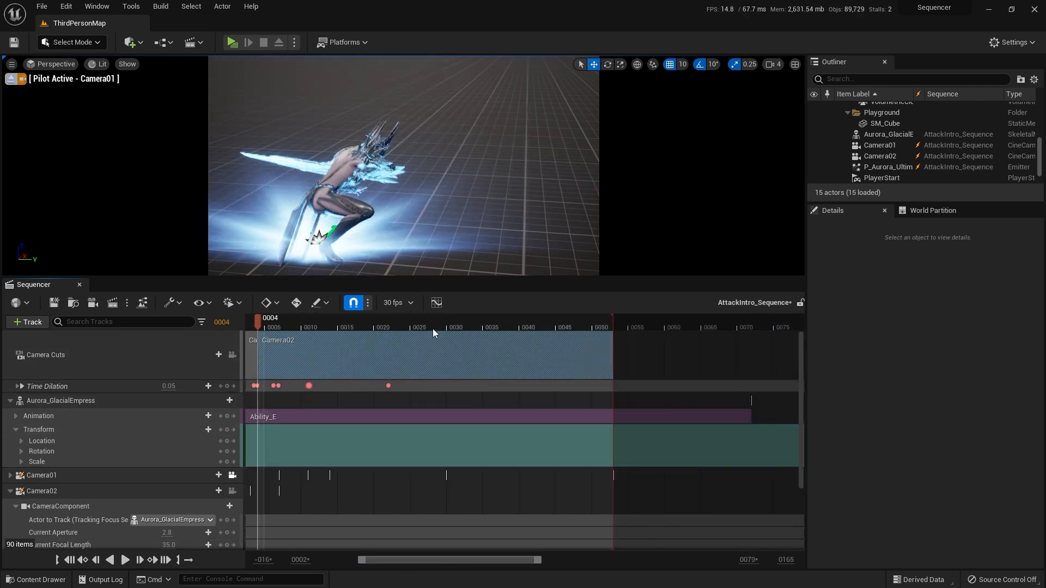
scroll(432, 328, "down", 2, "ctrl")
left_click_drag(456, 560, 425, 561)
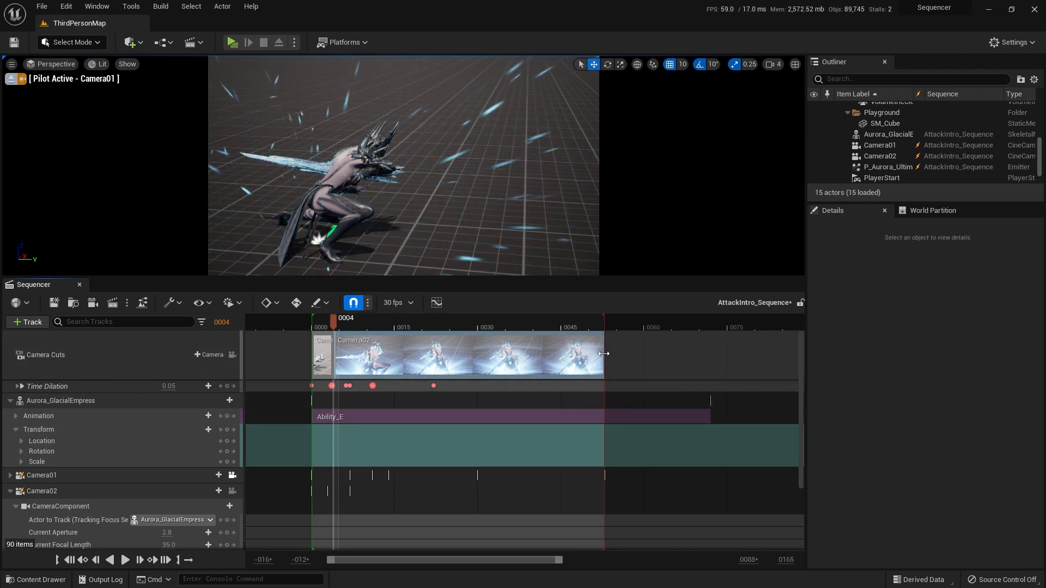
left_click_drag(605, 353, 361, 347)
scroll(361, 349, "up", 5, "ctrl")
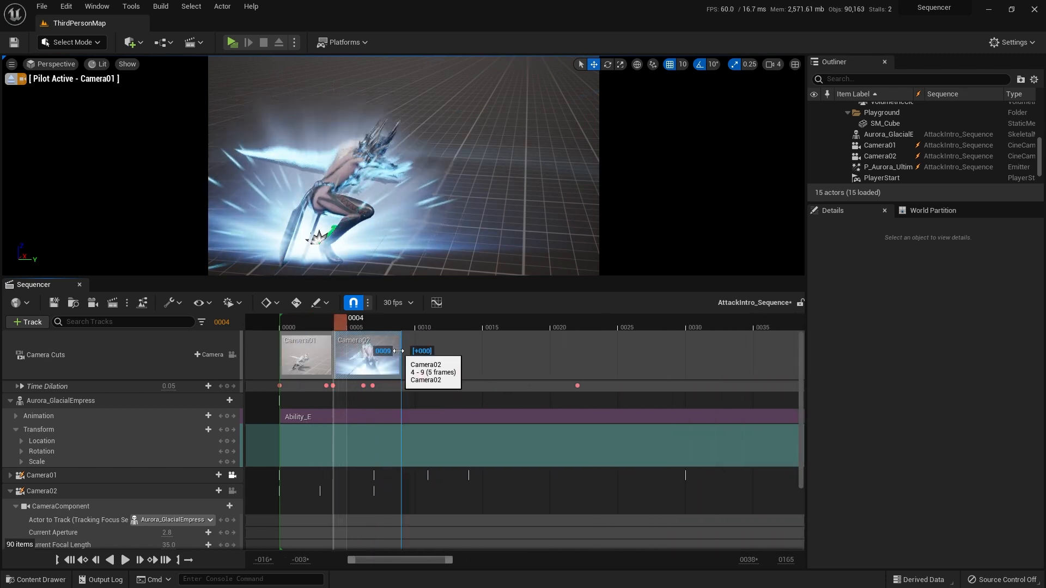
left_click_drag(399, 350, 373, 350)
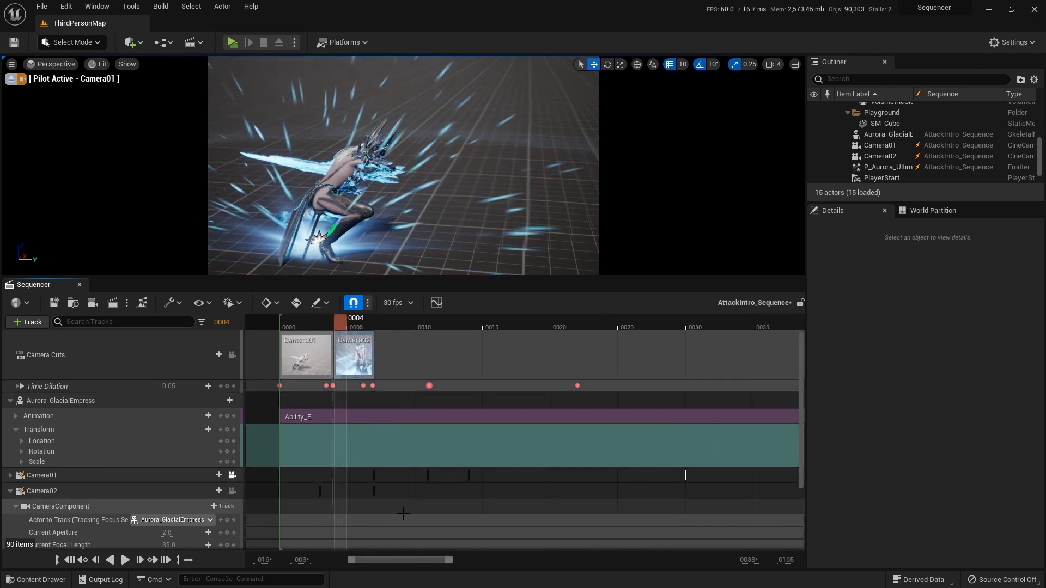
Step: Try adding a Camera01 cut at frame 4 on the Camera Cuts track and undo it
left_click(210, 355)
left_click(212, 356)
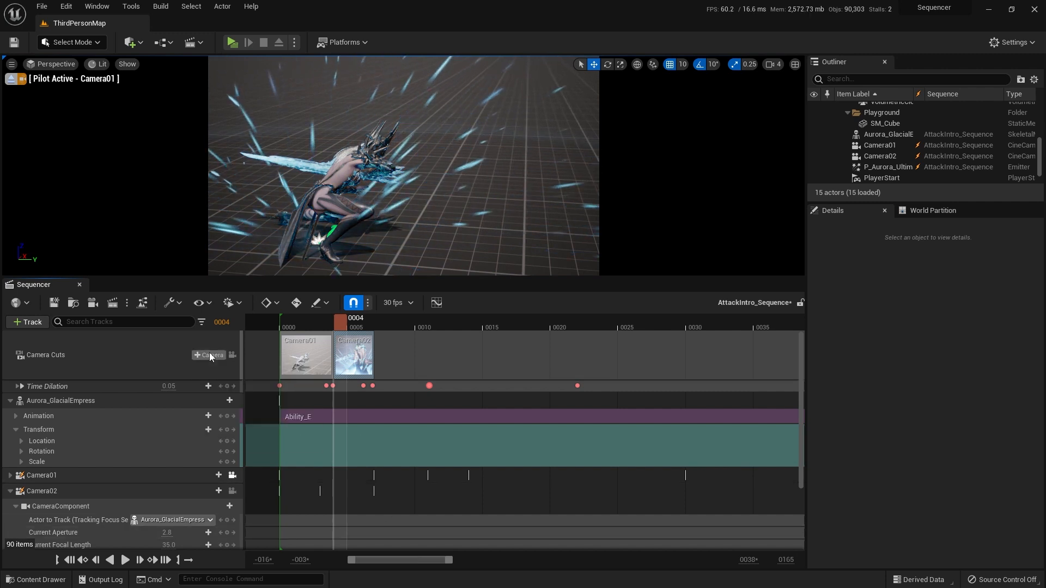
left_click(210, 356)
left_click(232, 414)
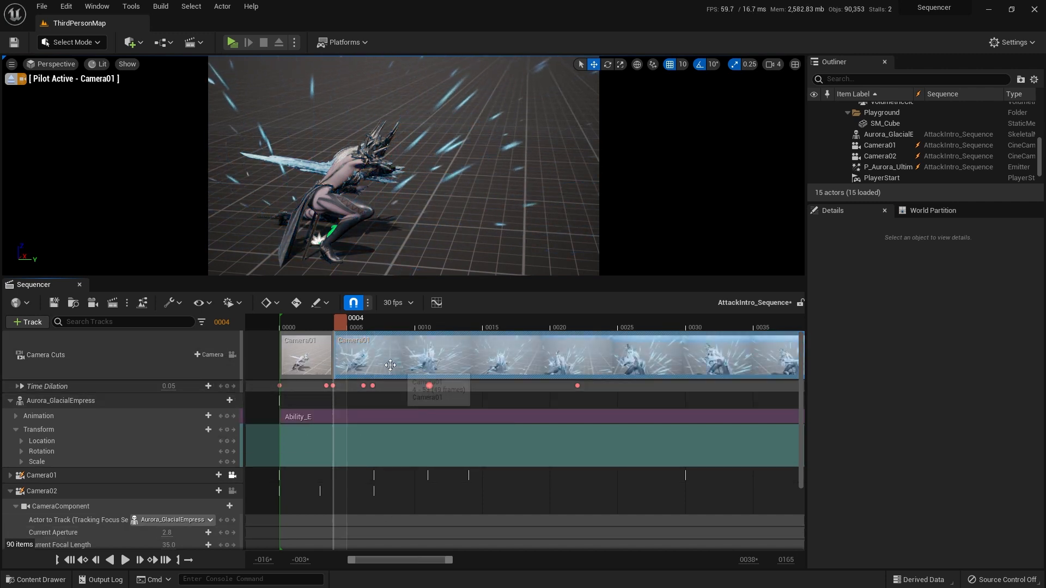
key("ctrl+z")
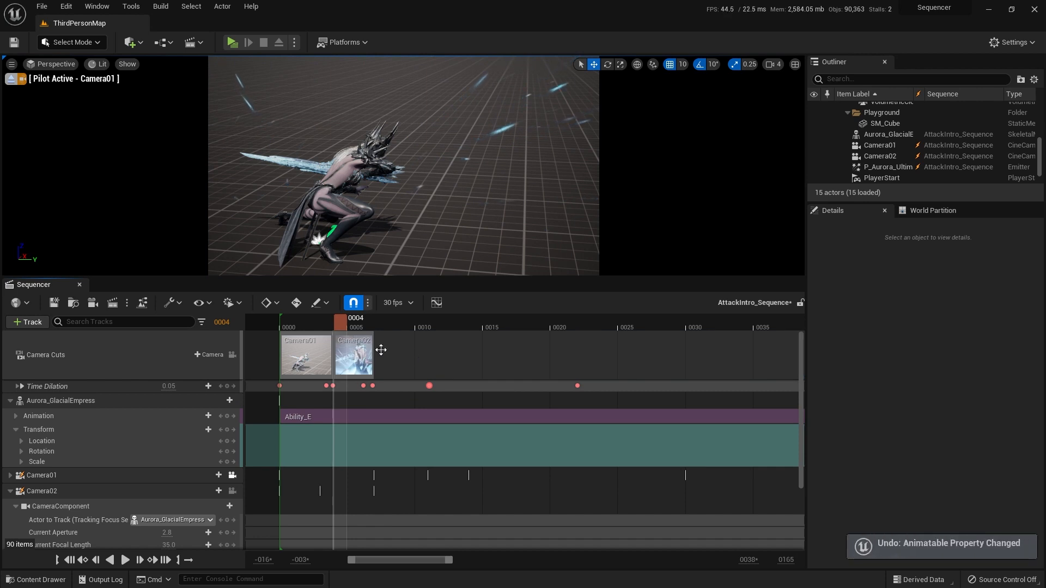
Step: Scrub to frame 7 and add another Camera02 cut there on the Camera Cuts track
left_click_drag(344, 325, 376, 325)
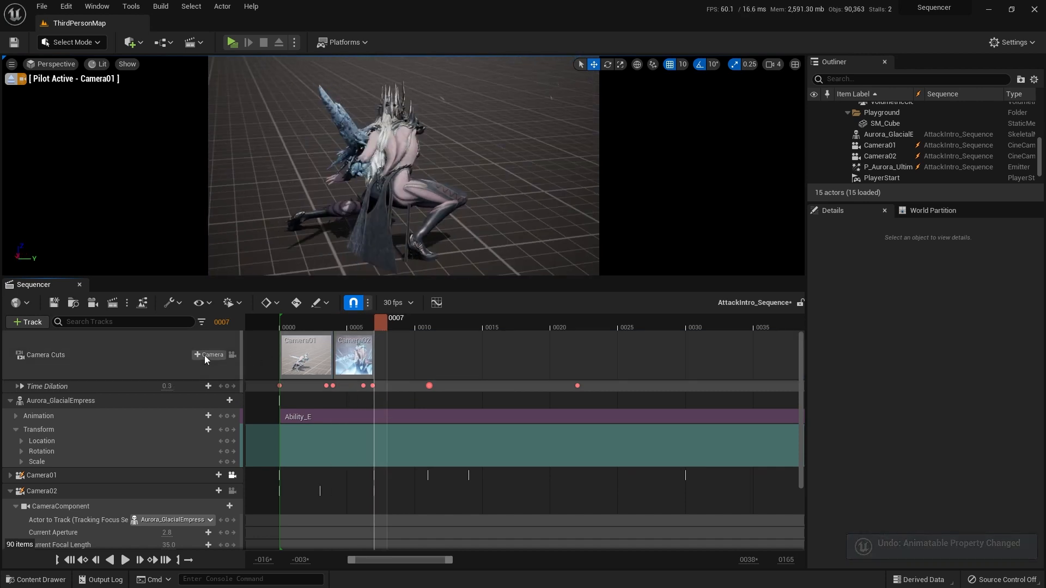
left_click(218, 354)
left_click(231, 408)
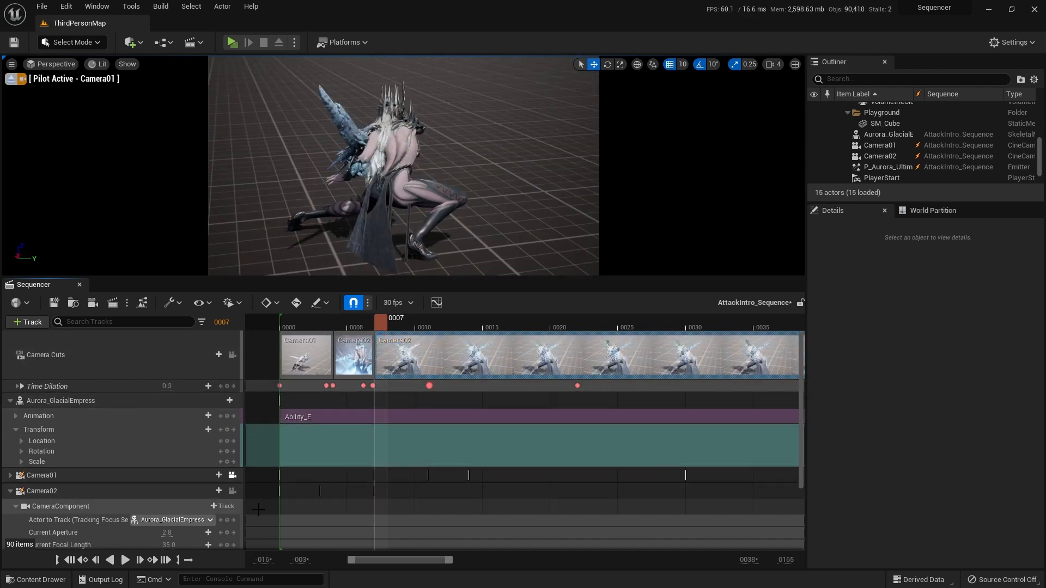
Step: Lock the viewport to the Camera Cuts track and replay the sequence from frame 0 to review the cuts
left_click(231, 357)
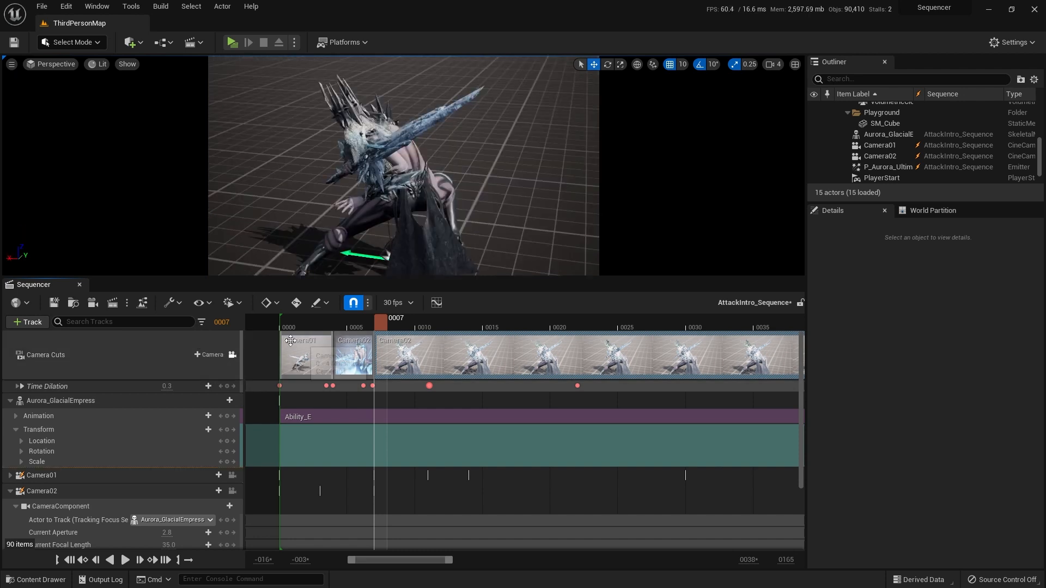
left_click_drag(366, 328, 323, 327)
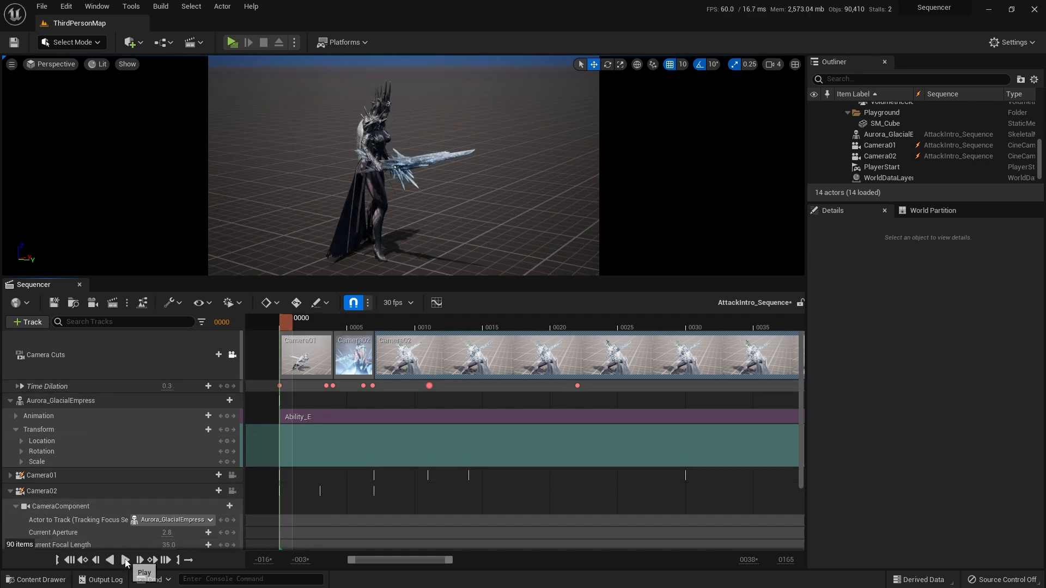
left_click(125, 560)
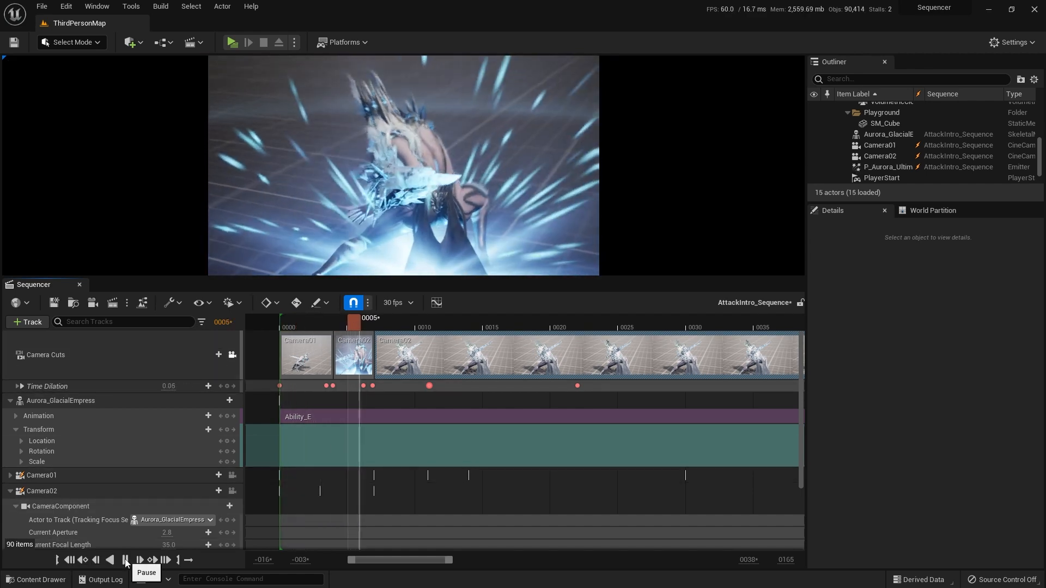
left_click(124, 560)
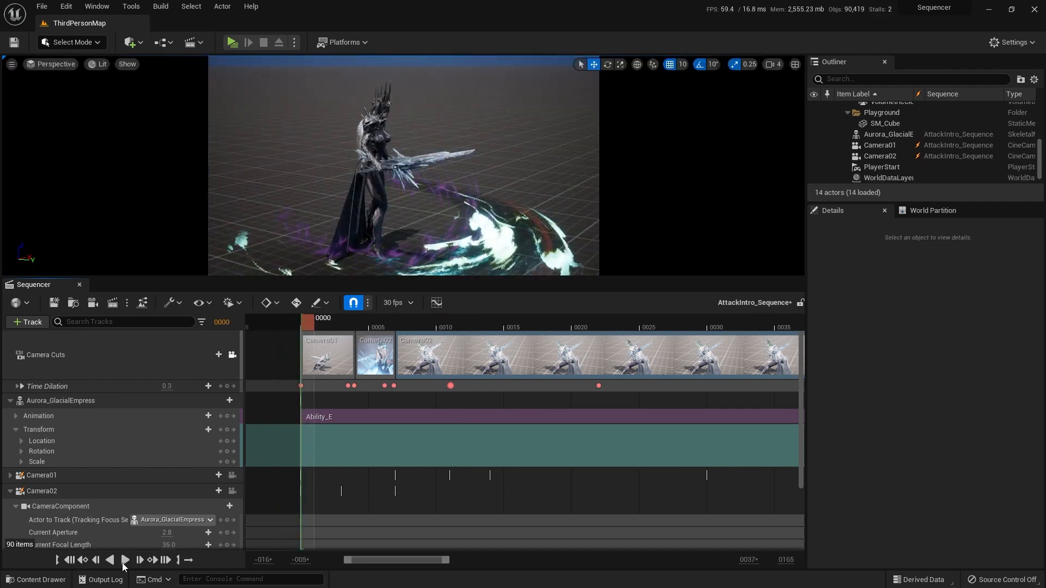
left_click(125, 560)
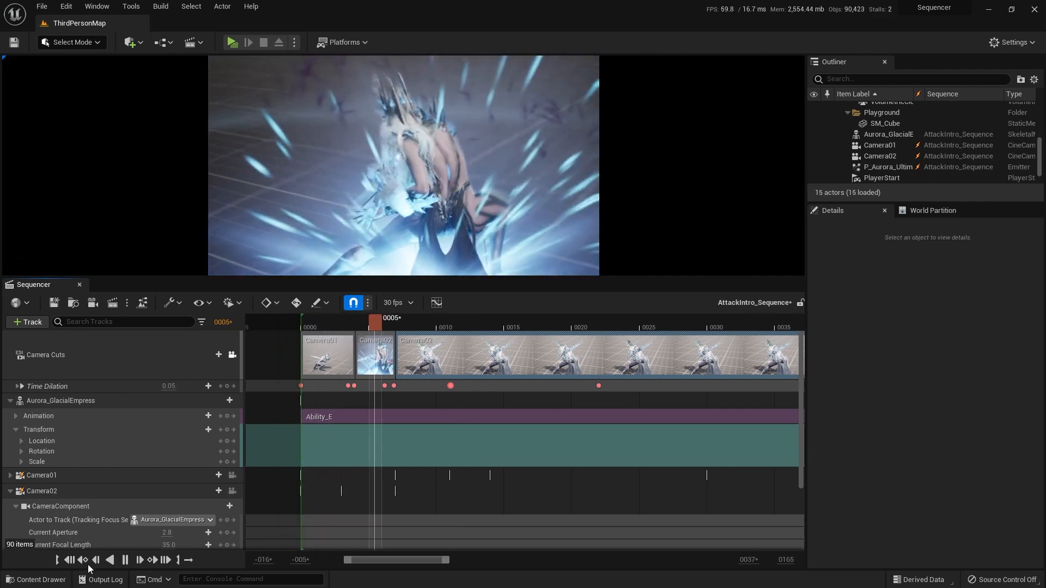
left_click(84, 562)
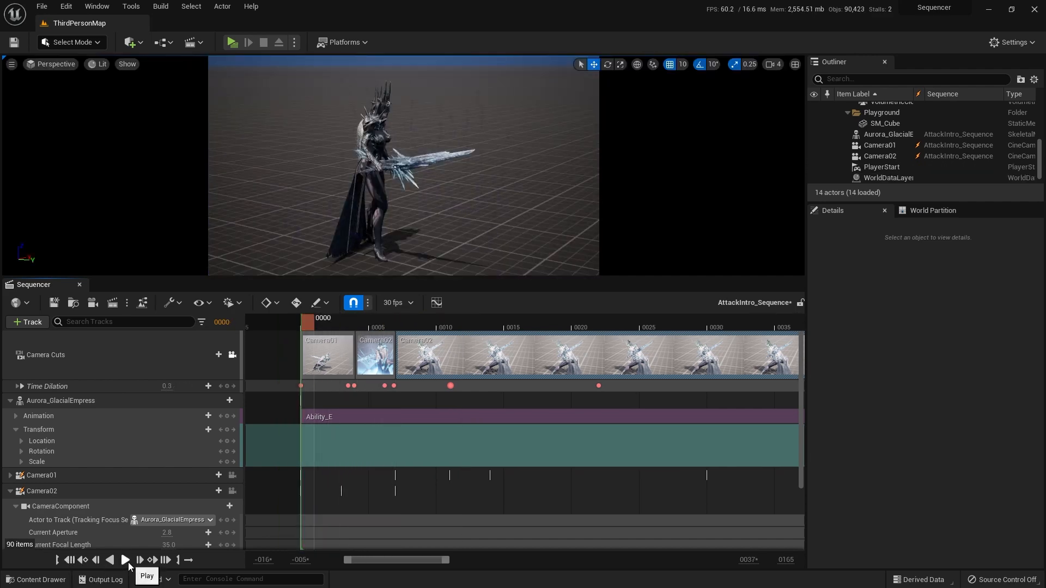
left_click(127, 563)
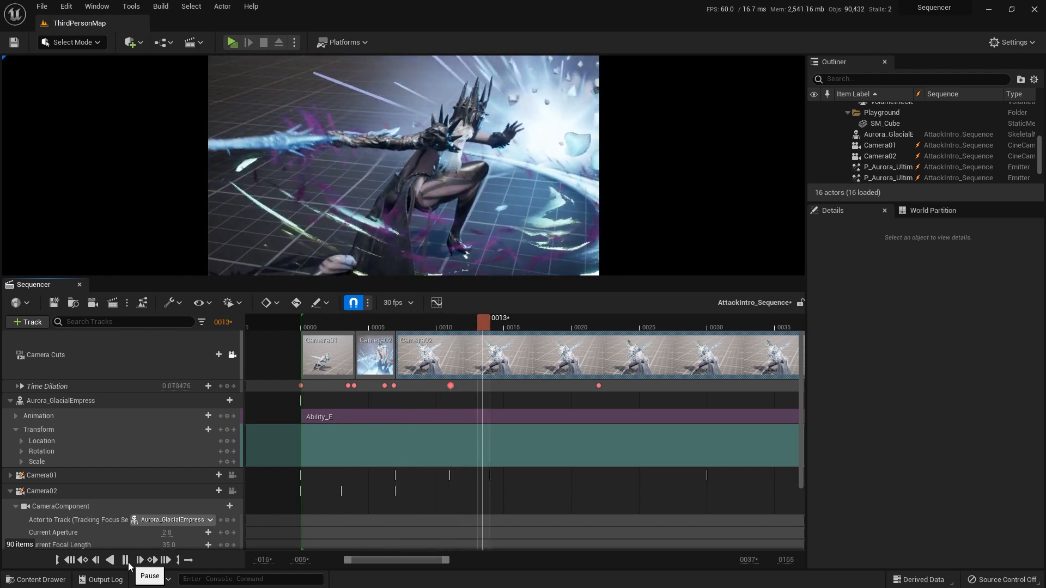
left_click(69, 561)
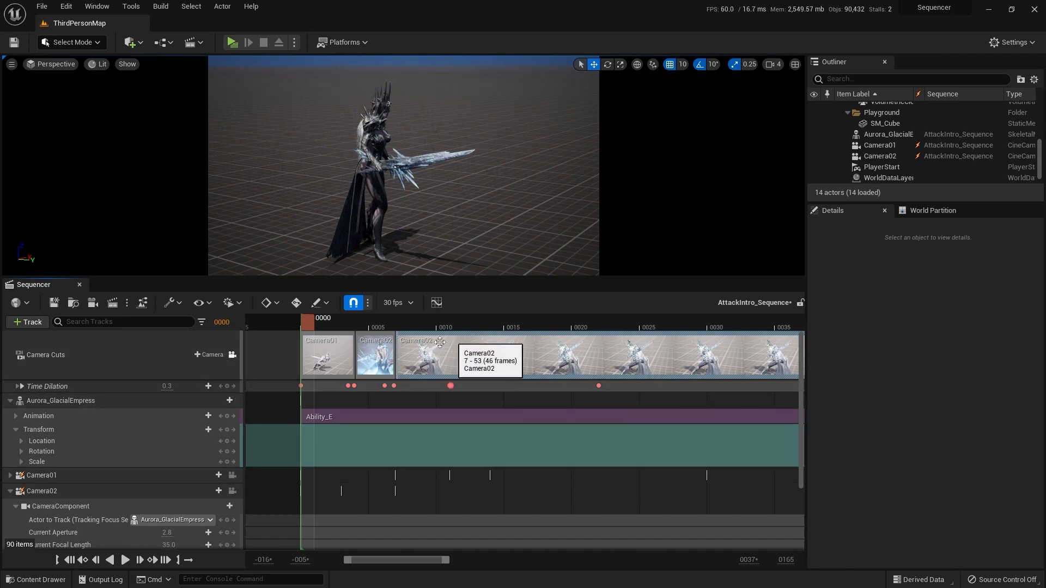
Step: Delete the Camera02 cut starting at frame 7 and add a Camera01 cut at frame 7 in its place
key("Delete")
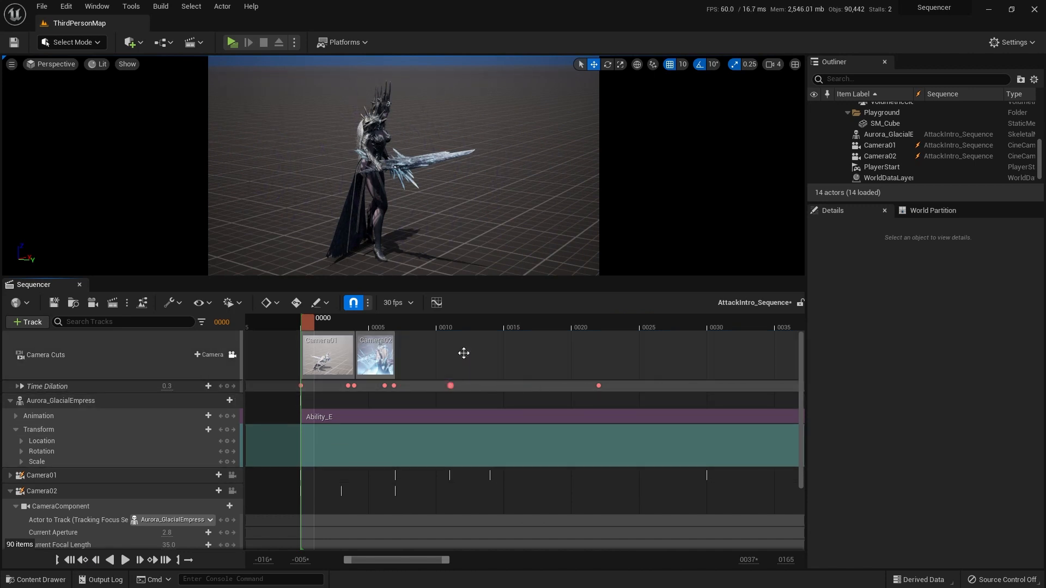
left_click_drag(329, 326, 402, 325)
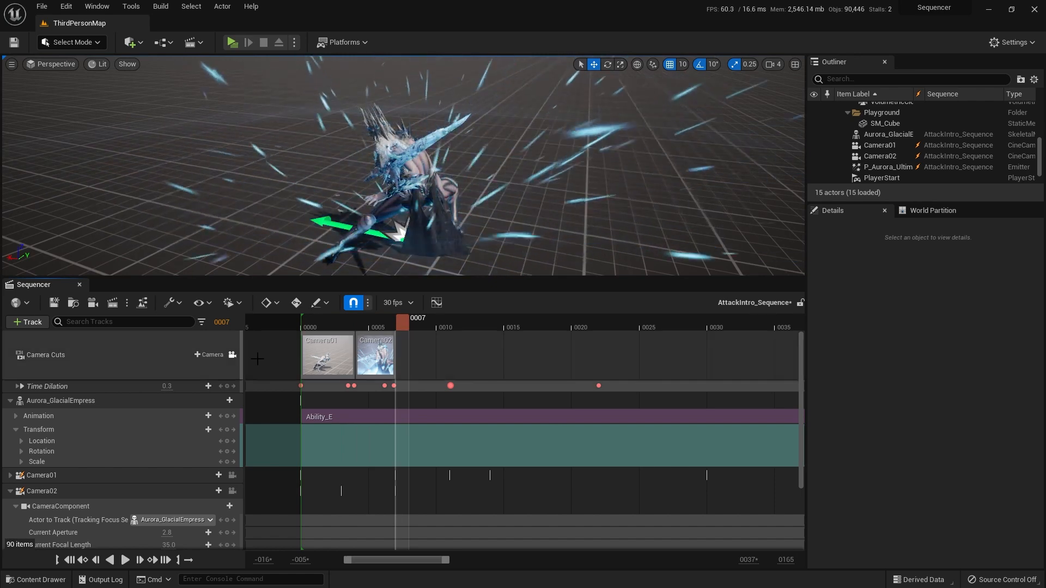
left_click(212, 354)
left_click(234, 405)
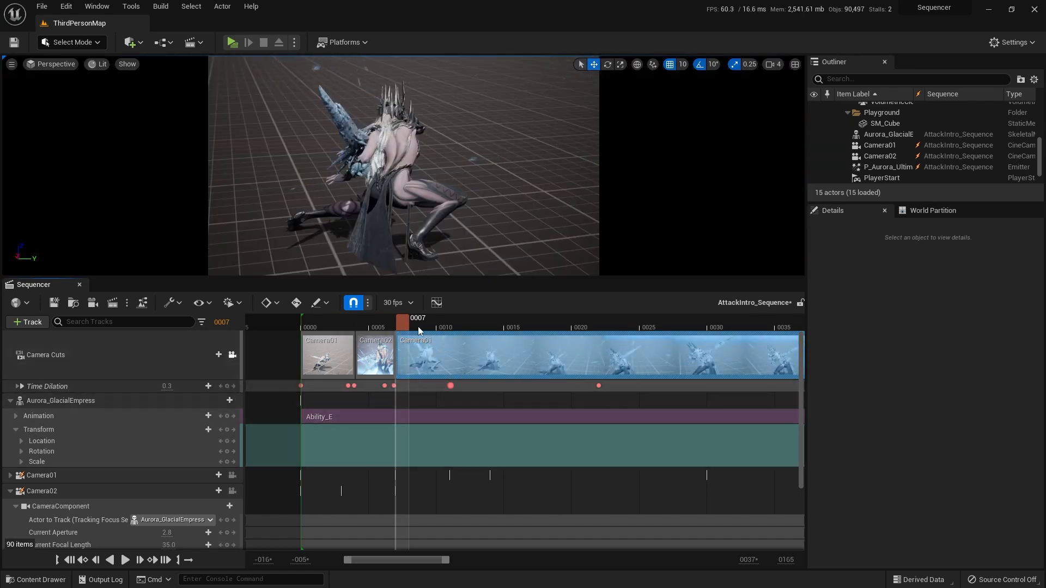
Step: Rewind to frame 0 and play the revised Camera01–Camera02–Camera01 cuts, stopping at frame 12
left_click(348, 326)
left_click_drag(348, 326, 312, 325)
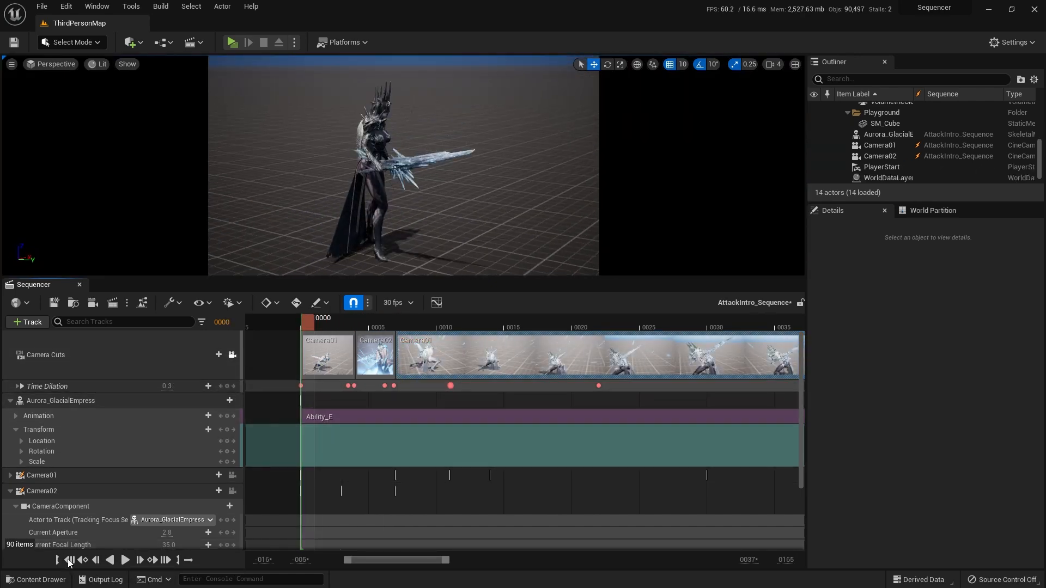
left_click(123, 566)
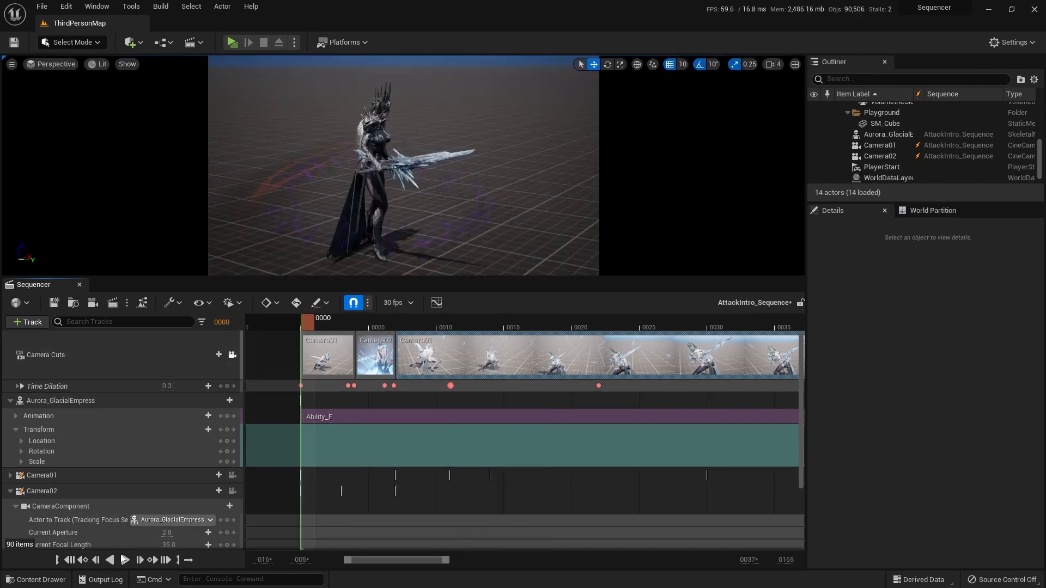
mouse_move(310, 325)
left_mouse_down()
mouse_move(376, 325)
mouse_move(315, 325)
left_mouse_up()
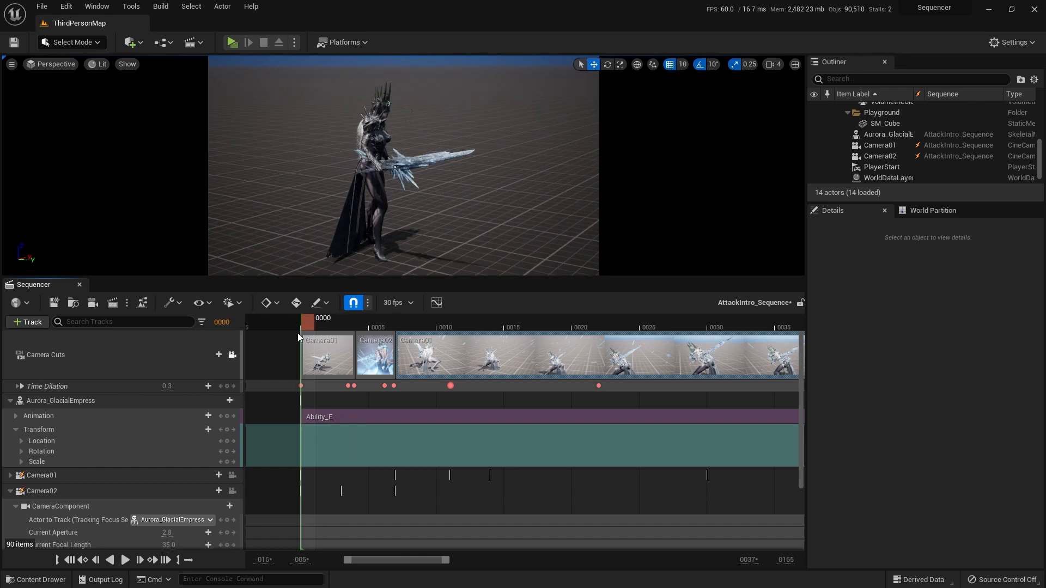
left_click(126, 561)
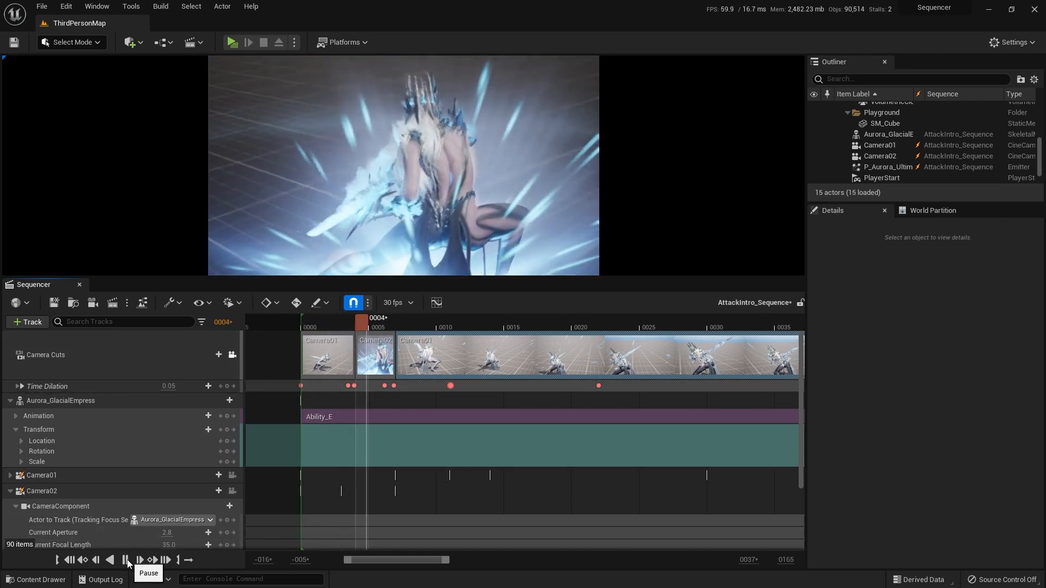
left_click(126, 560)
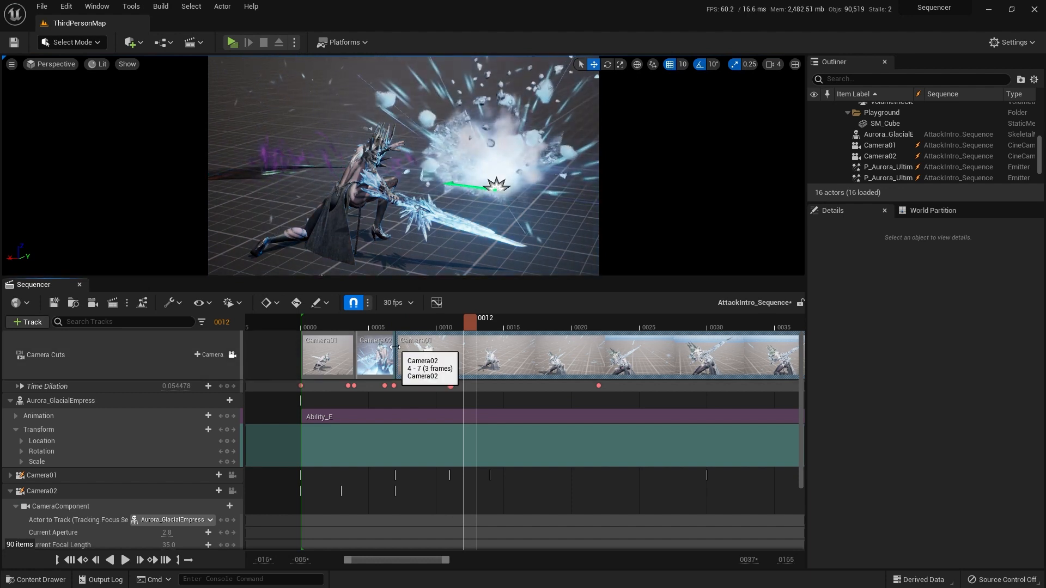
Step: Extend the Camera02 cut to end at frame 10, replaying the sequence from frame 0 between adjustments
left_click_drag(395, 347, 414, 347)
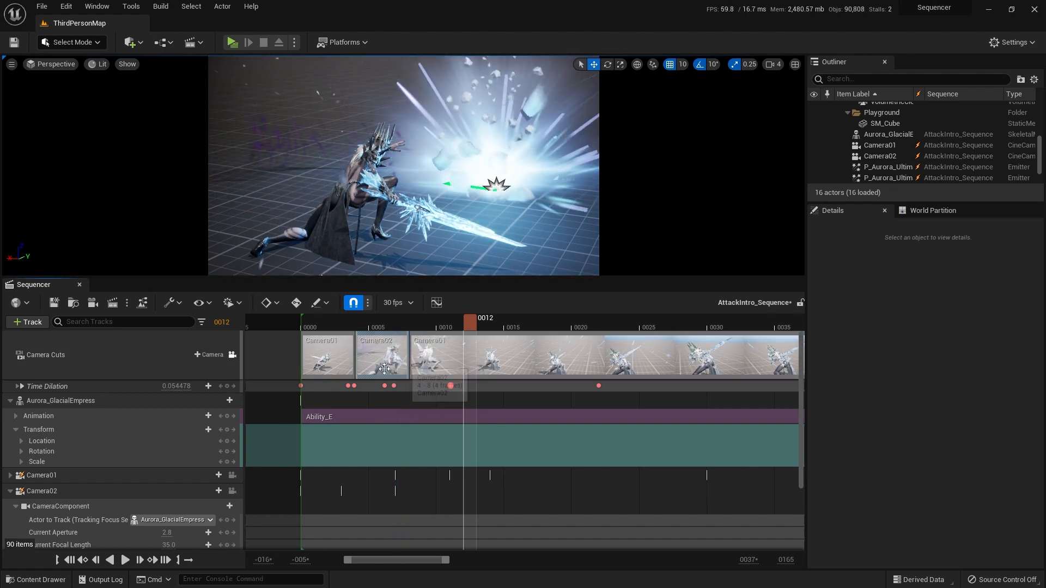
left_click(71, 560)
left_click(124, 560)
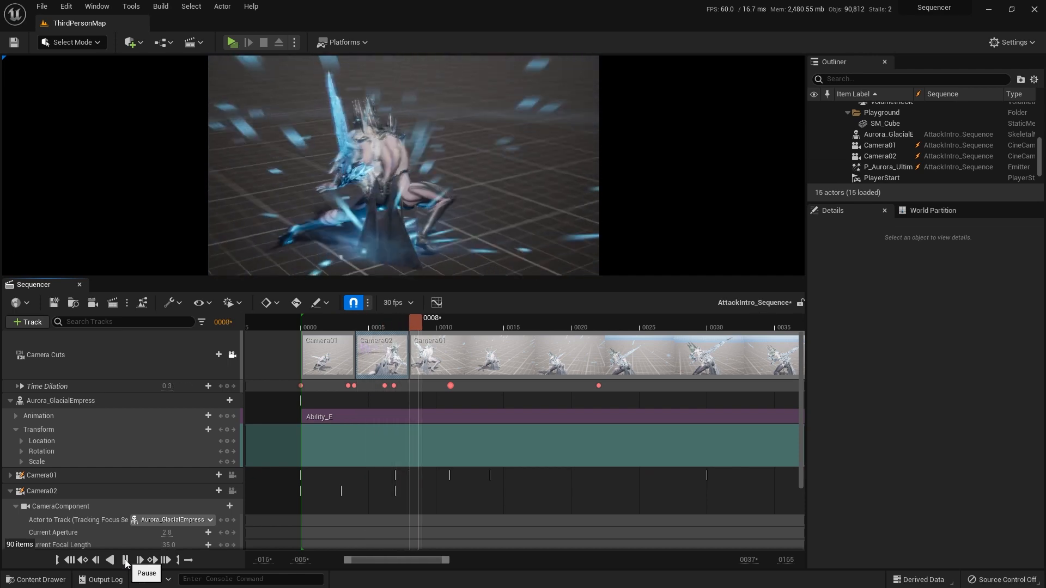
left_click(125, 560)
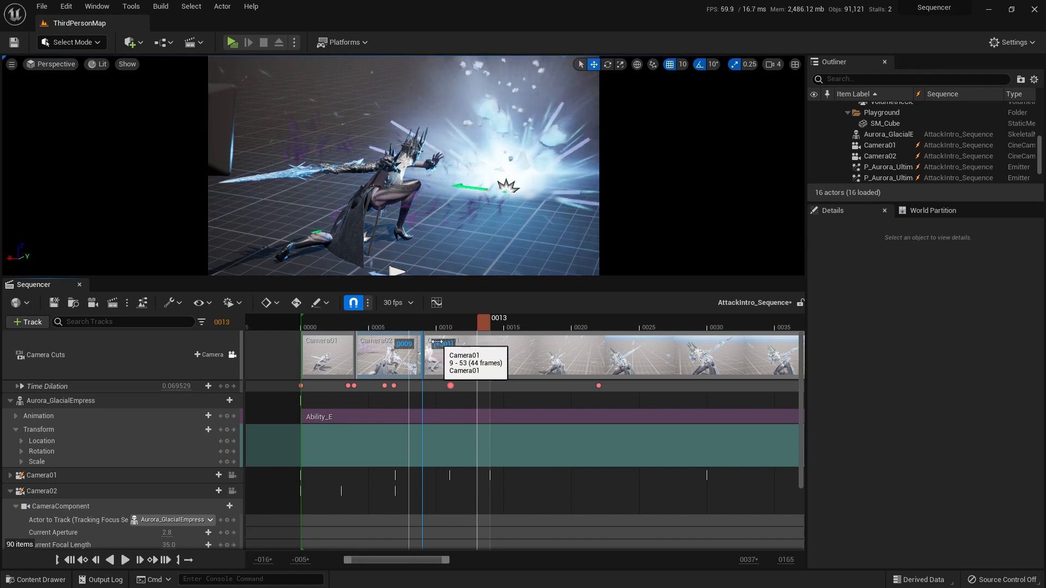
Step: Replay the sequence from frame 0 several times to review the extended Camera02 shot, finishing back at frame 0
left_click(71, 560)
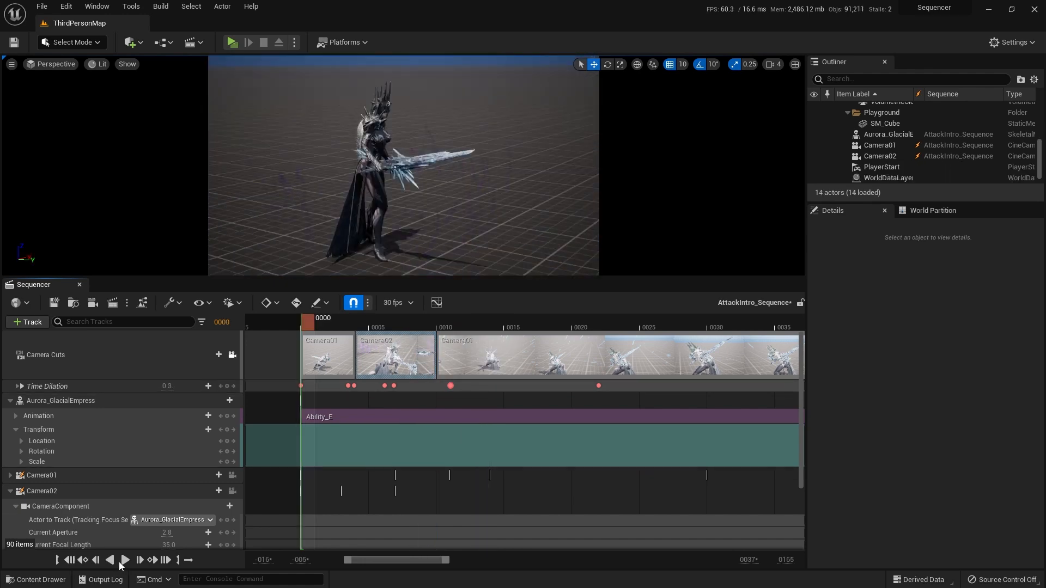
left_click(129, 561)
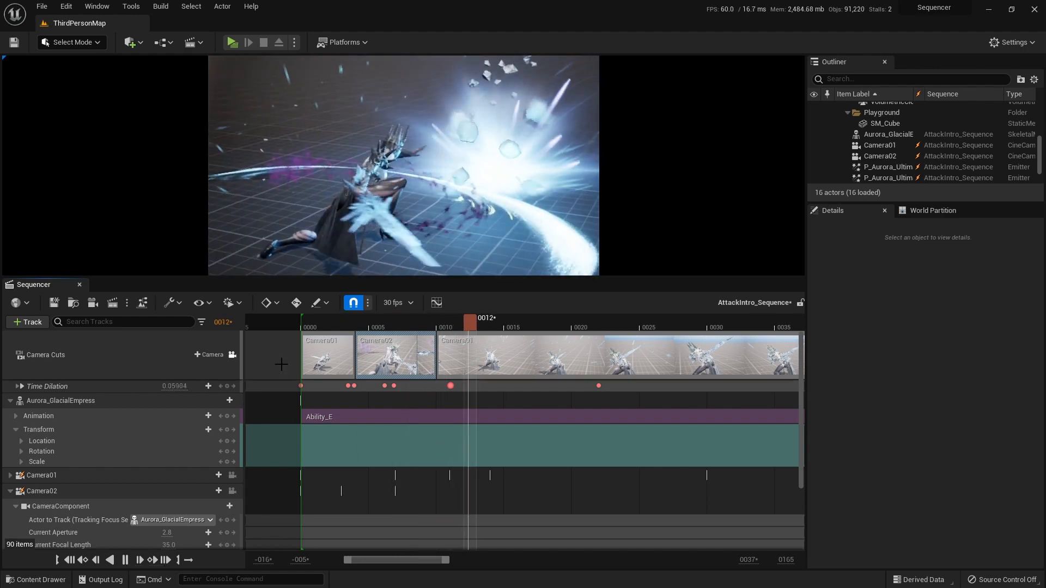
left_click(73, 562)
left_click(129, 562)
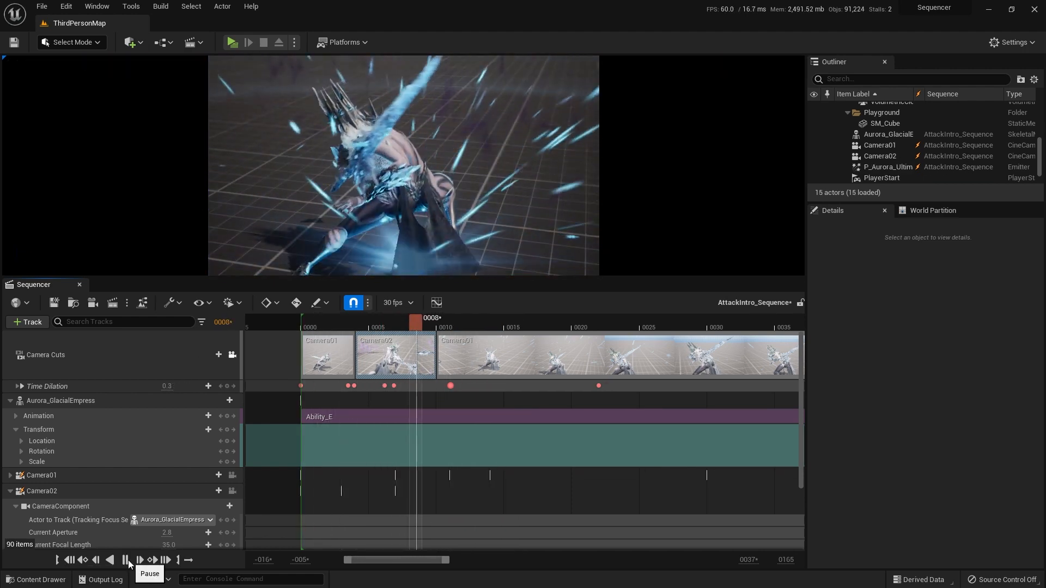
left_click(71, 561)
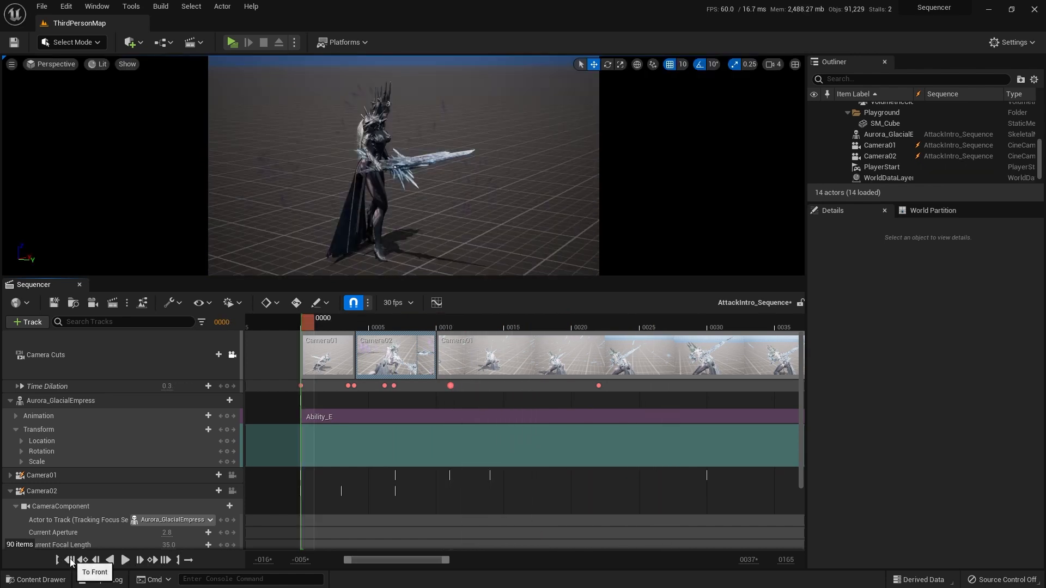
left_click(125, 560)
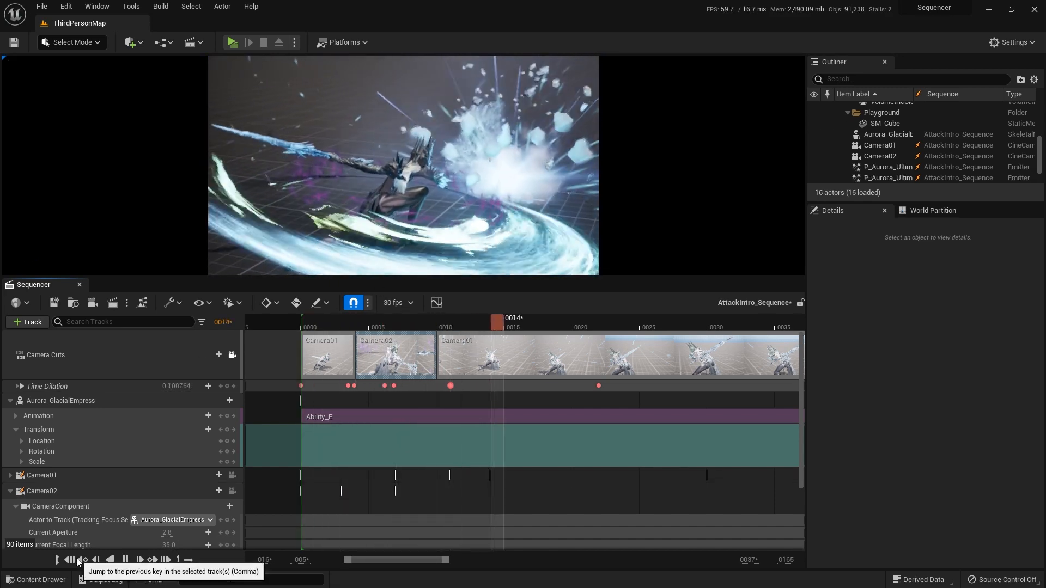
left_click(71, 560)
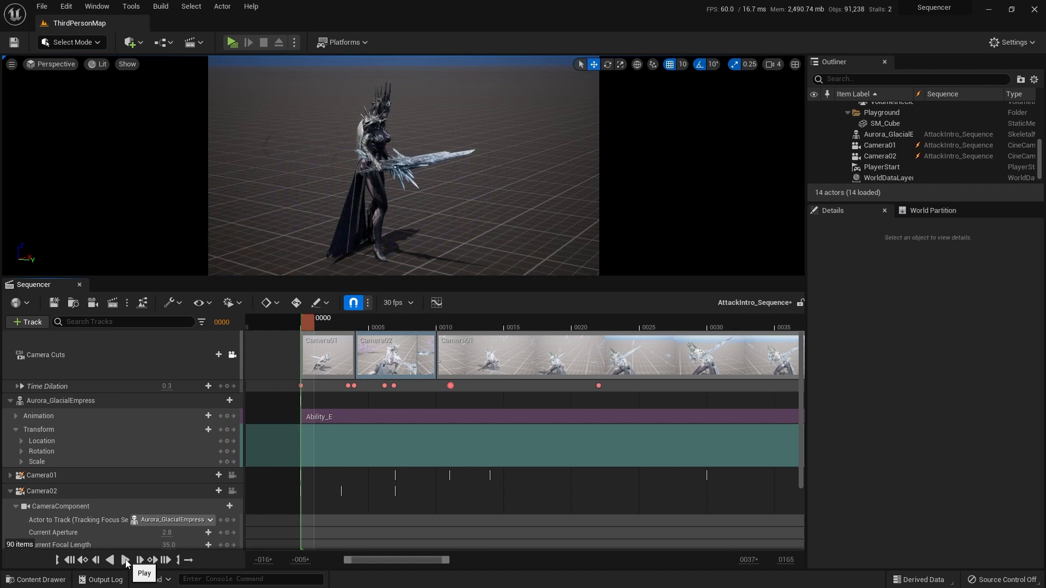
left_click(125, 560)
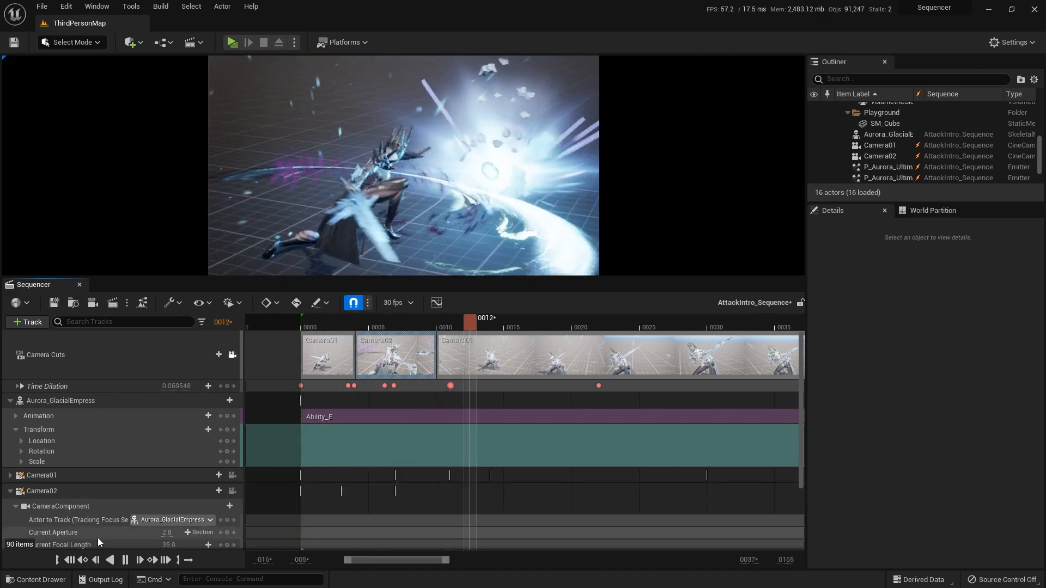
left_click(70, 561)
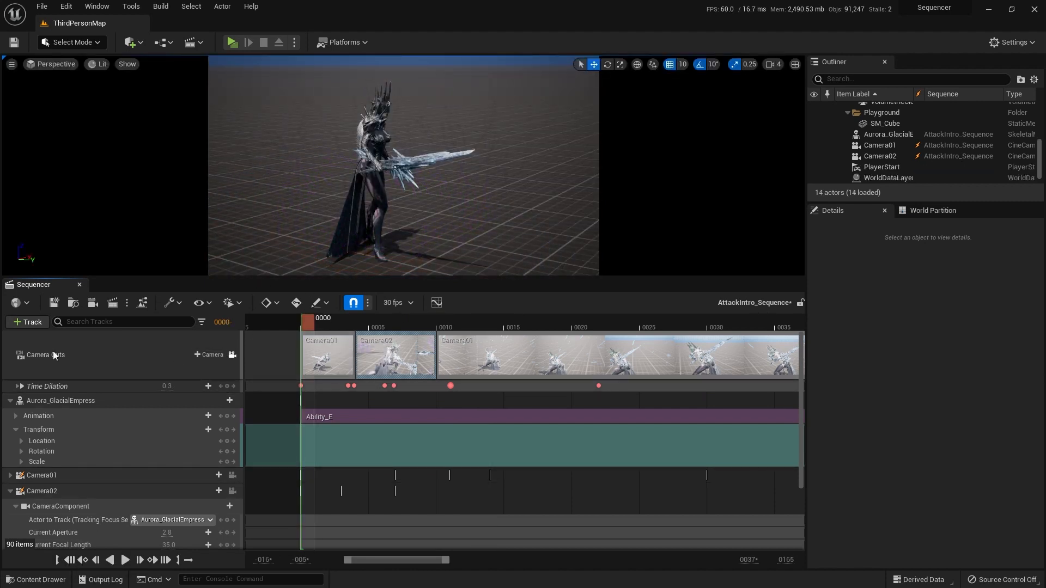
Step: Add a Fade track to the sequence and key its value at 0.0 on frame 0
left_click(32, 323)
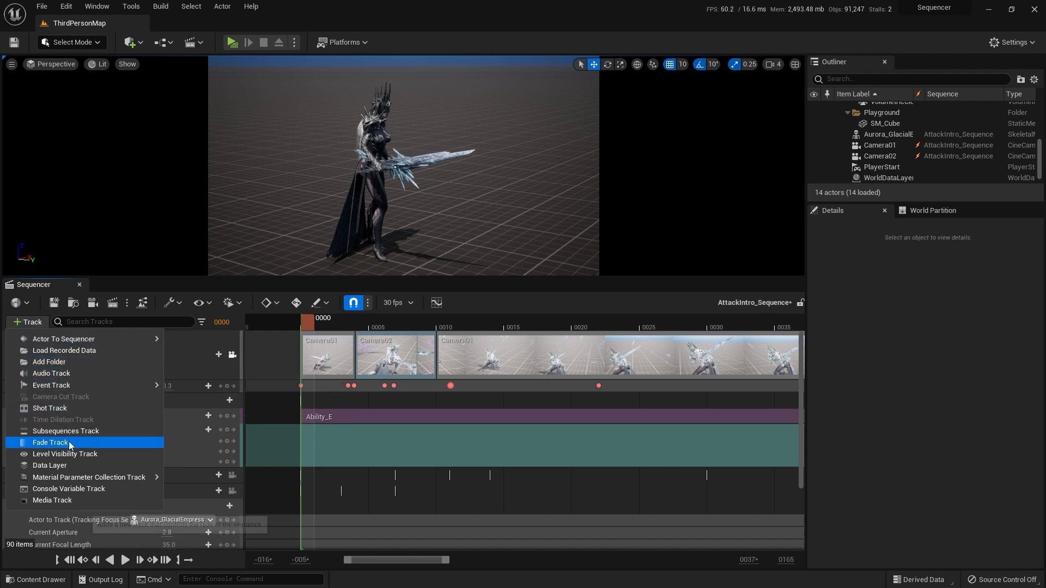
left_click(49, 442)
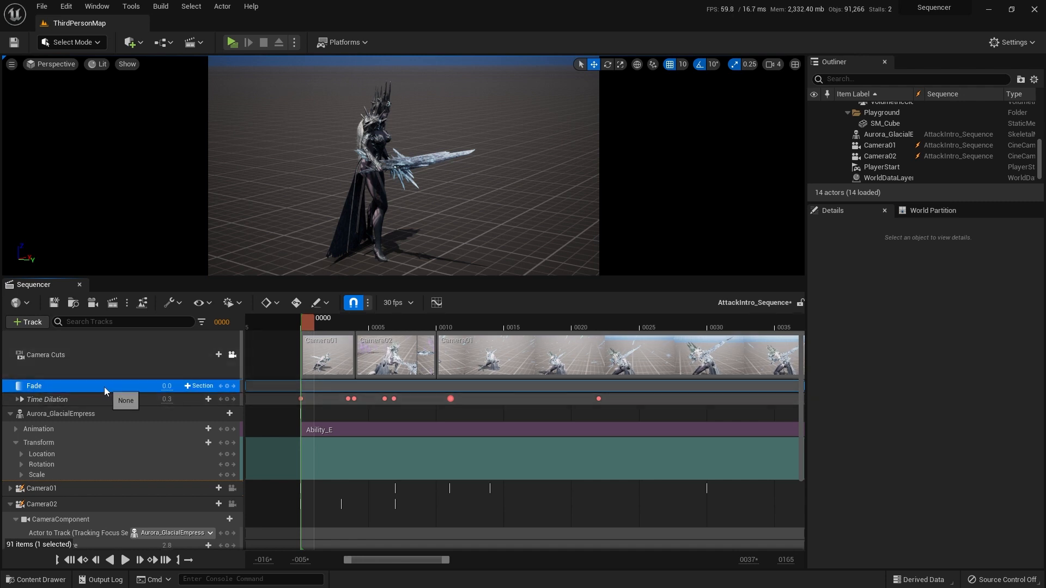
key("Return")
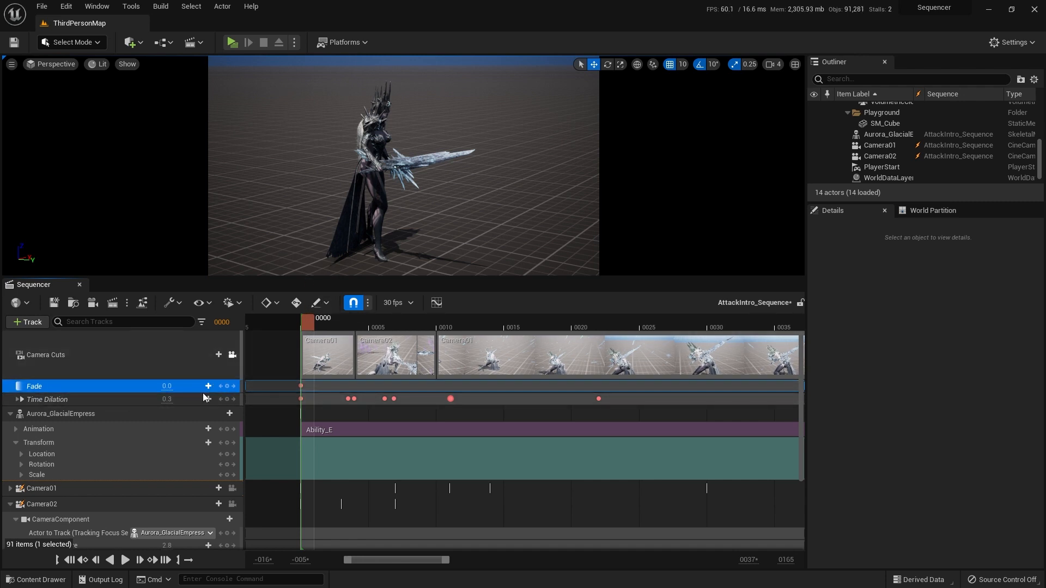
Step: Key the Fade track at frame 4, trying a value of 1 before settling on 0.7
left_click_drag(308, 327, 361, 327)
left_click(167, 387)
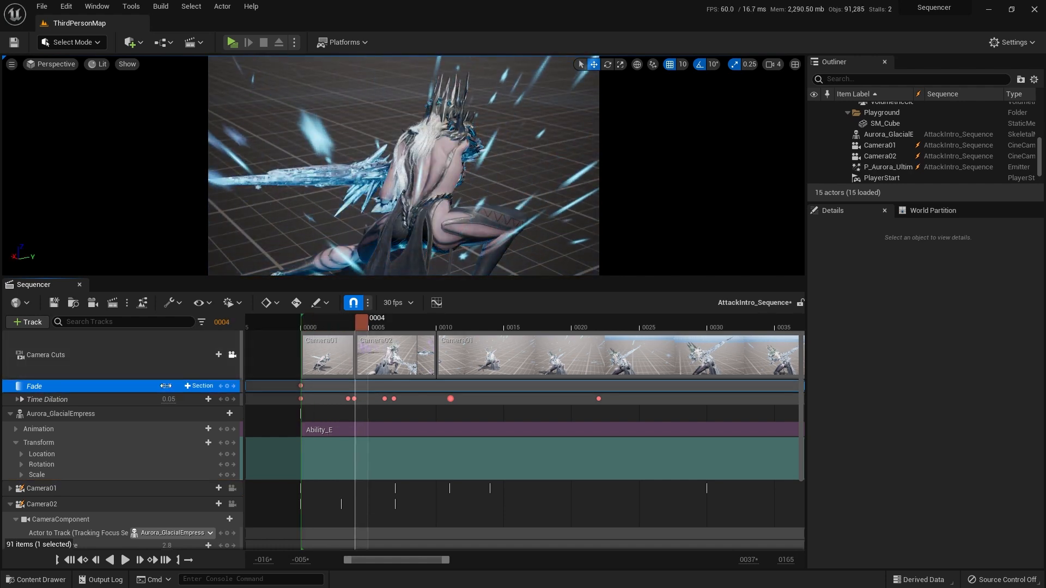
type("1")
key("Return")
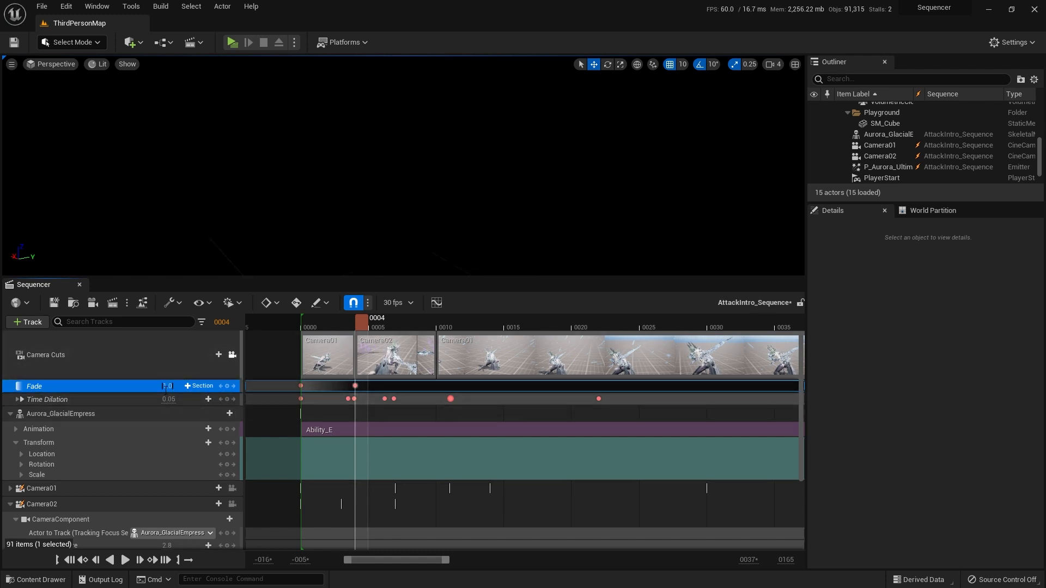
key("Return")
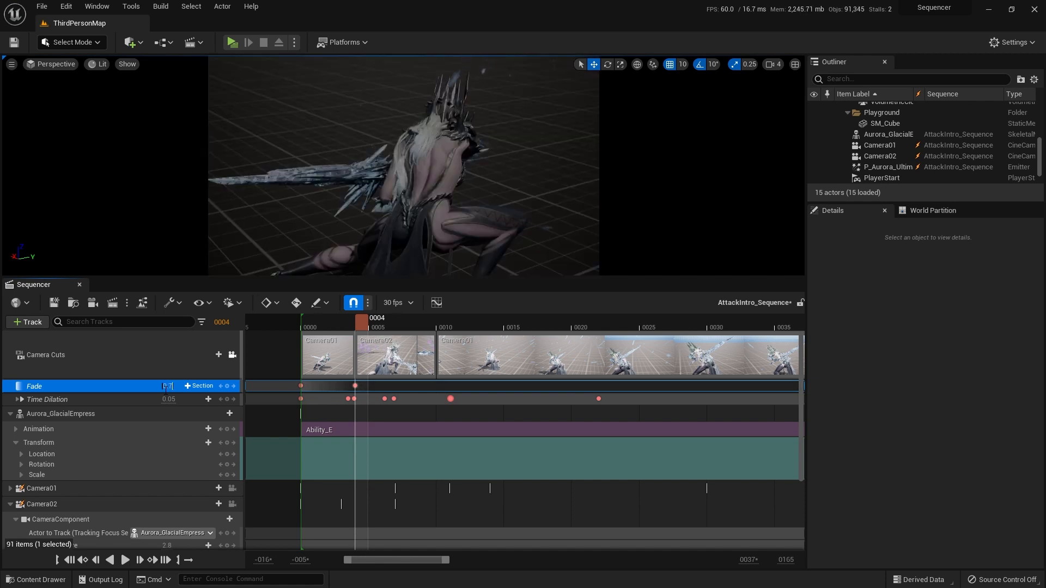
left_click(165, 387)
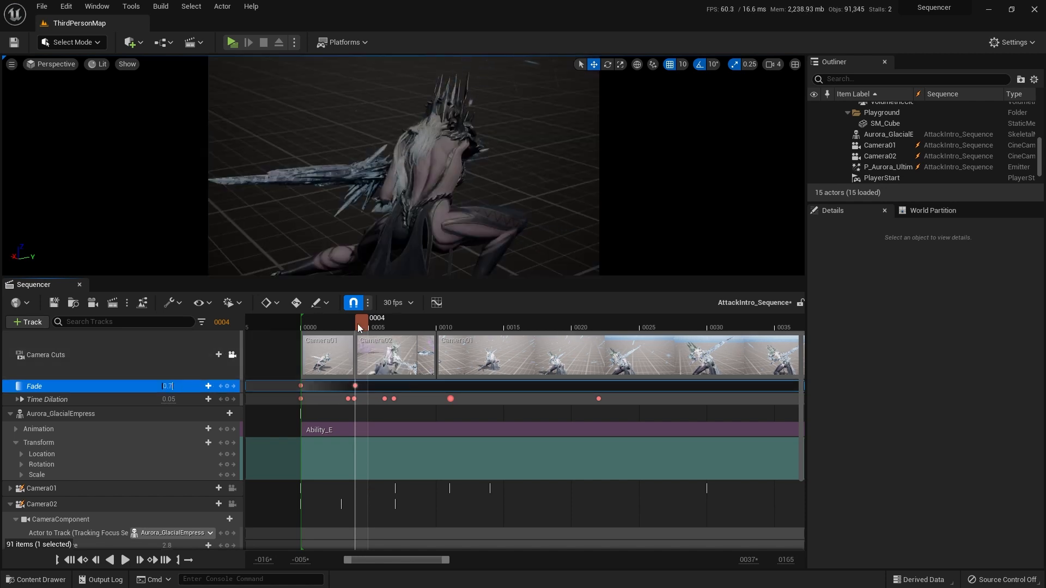
Step: Play the sequence from frame 0 to frame 12 to review the fade
left_click_drag(358, 324, 311, 329)
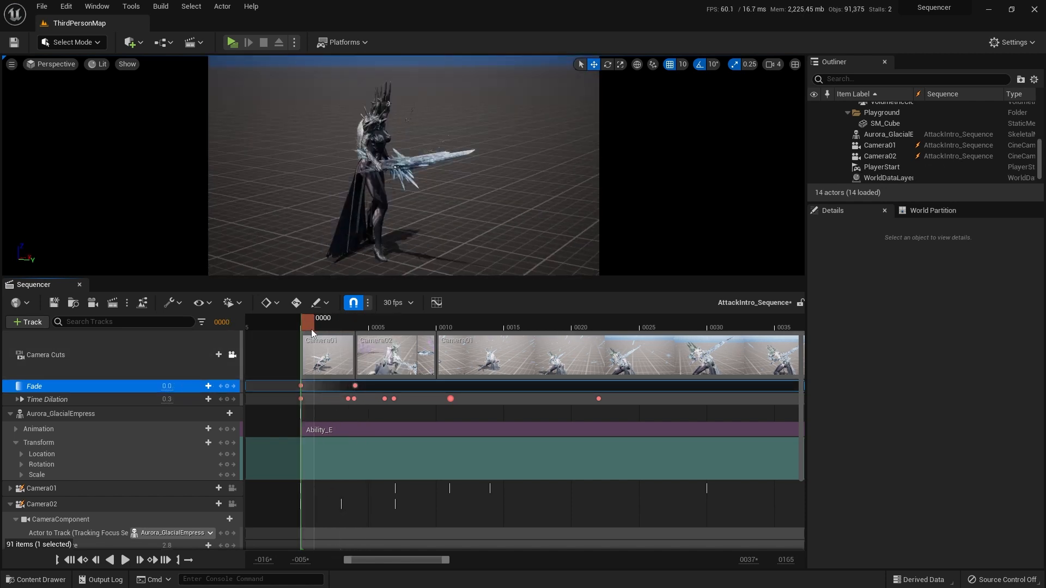
key("space")
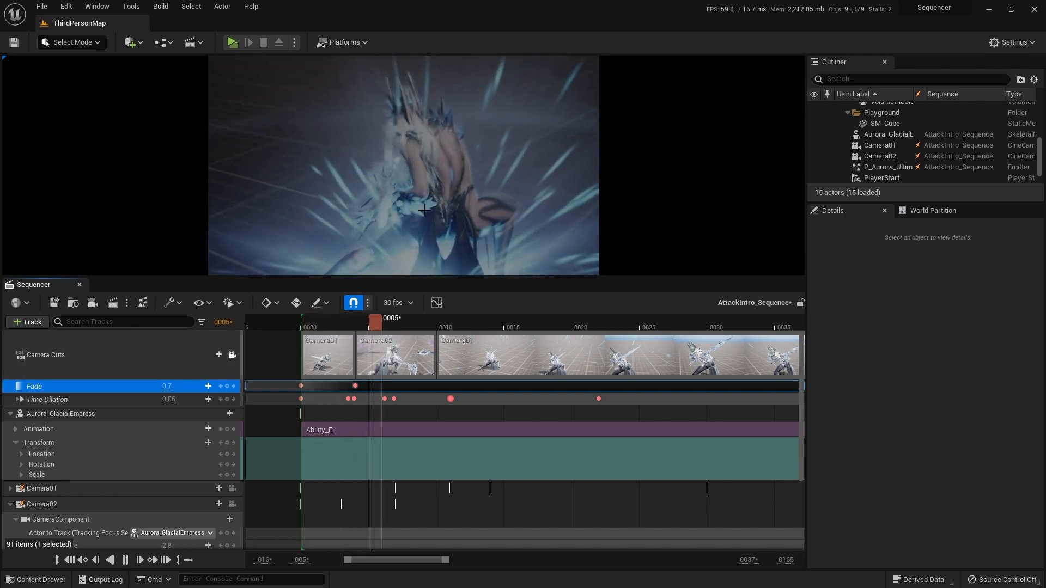
key("space")
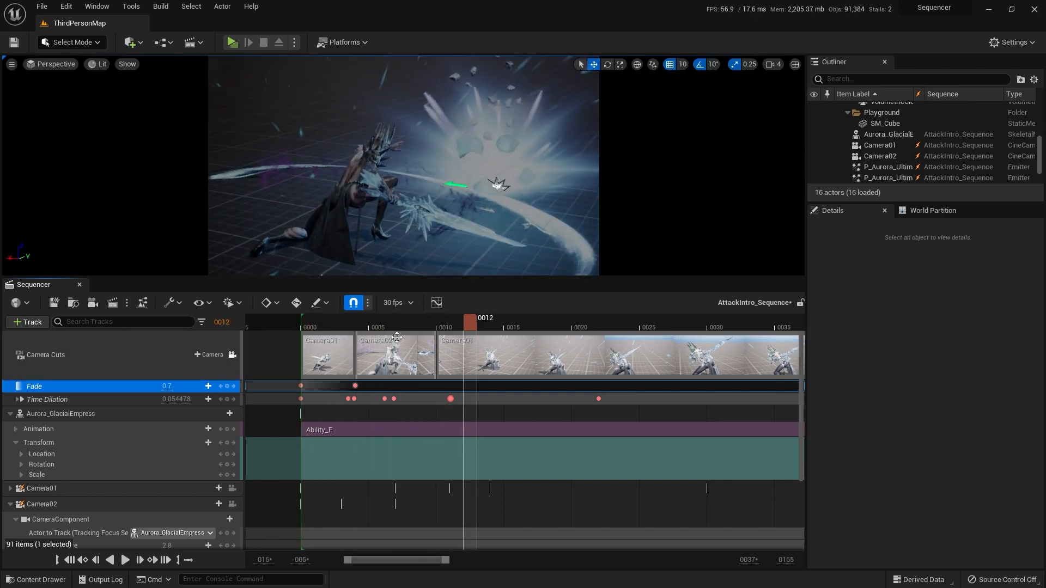
Step: Turn off timeline snapping, key Fade at 0.0 between frames 3 and 4, and replay the start of the fade
left_click_drag(452, 325, 346, 326)
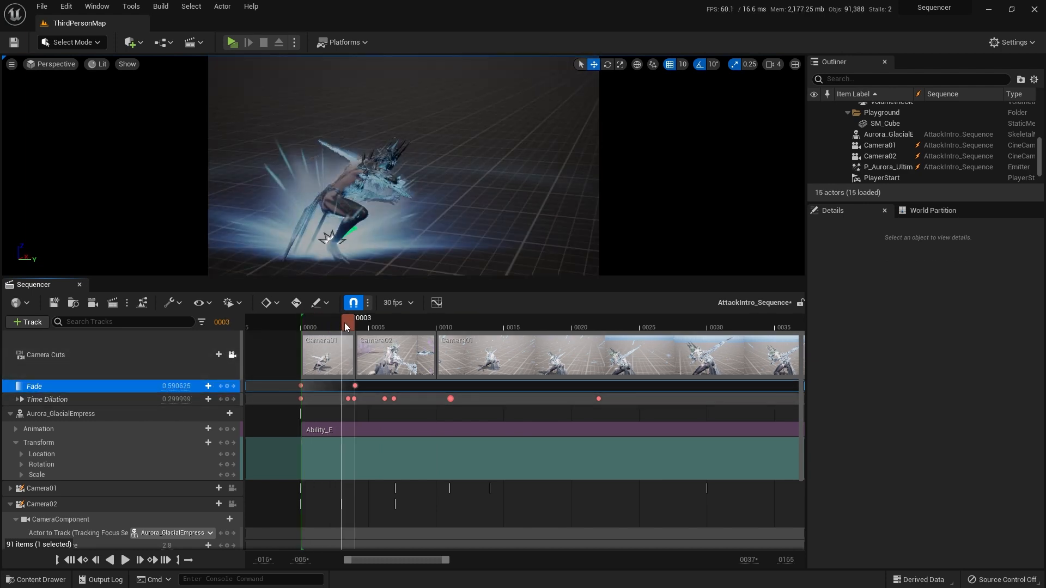
left_click(354, 303)
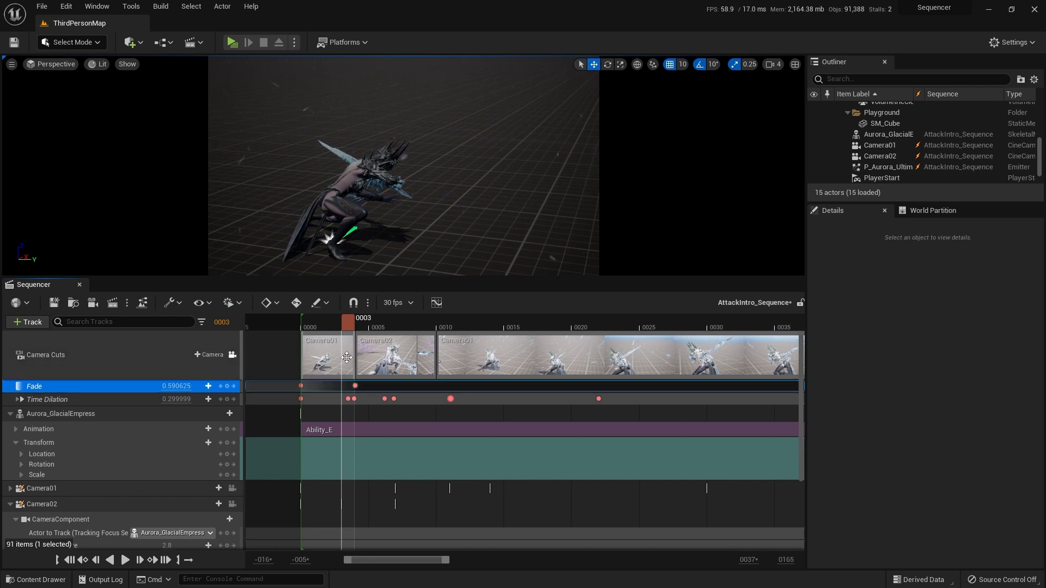
left_click_drag(360, 321, 347, 321)
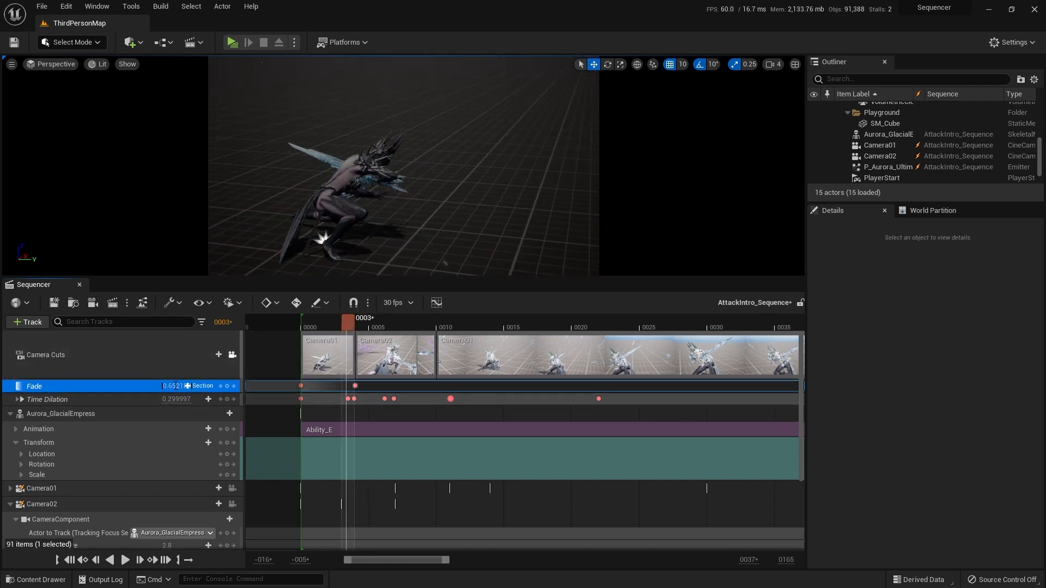
key("Return")
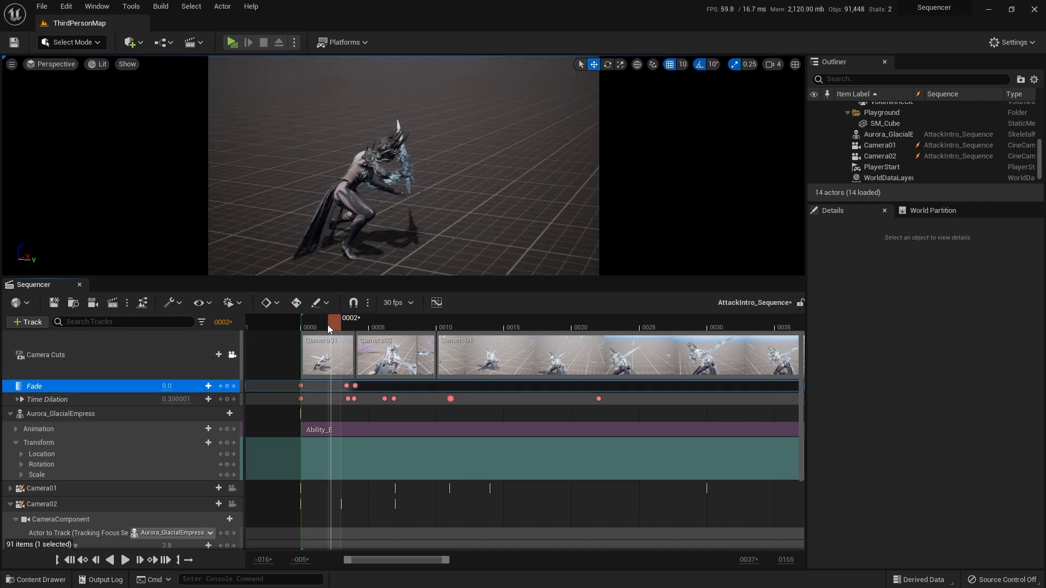
key("space")
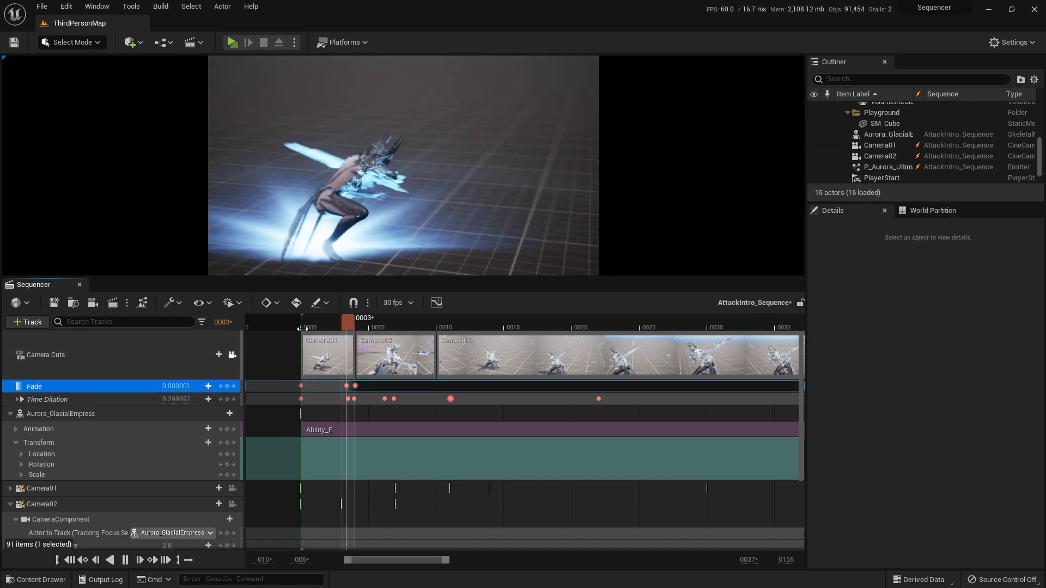
key("space")
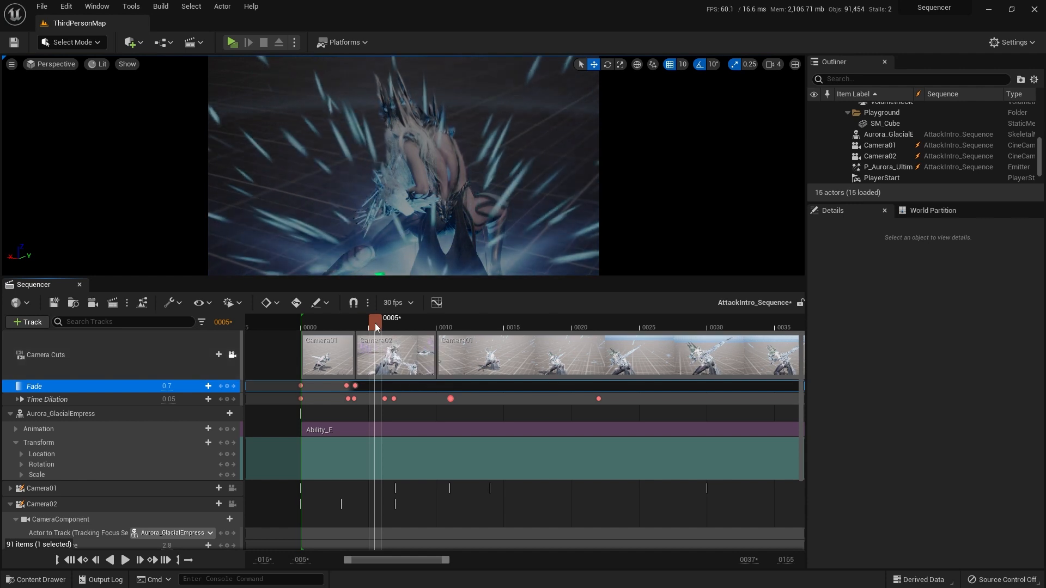
Step: Key Fade at 0.0 between frames 4 and 5, just after the 0.7 key
scroll(375, 404, "up", 5, "ctrl")
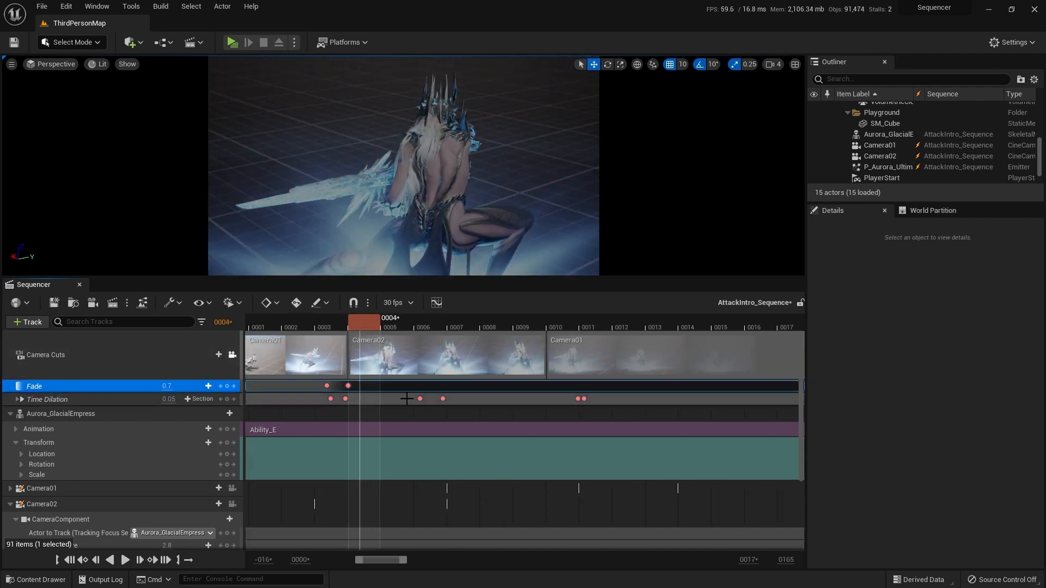
left_click(349, 325)
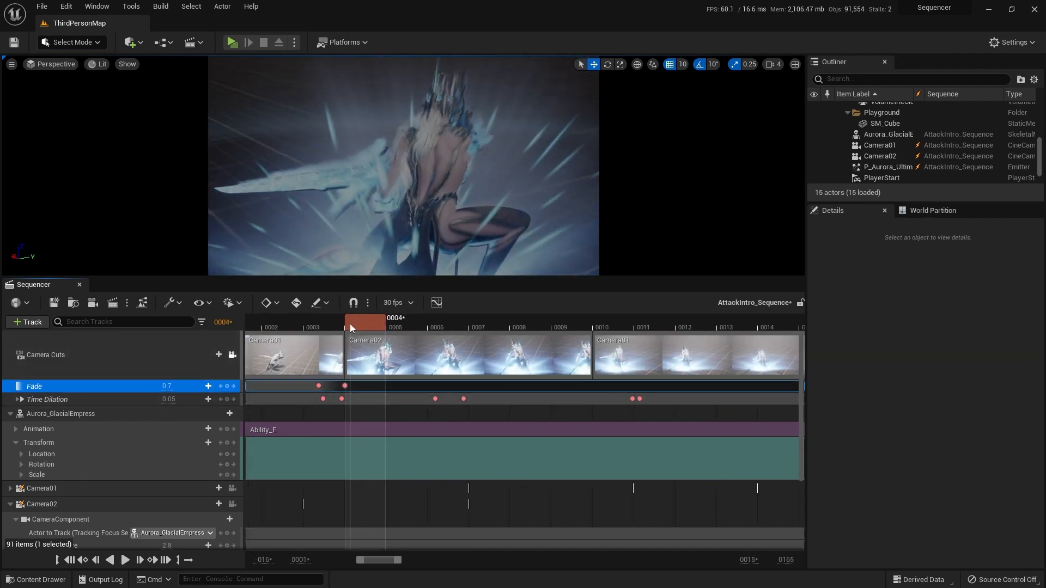
left_click_drag(348, 324, 362, 324)
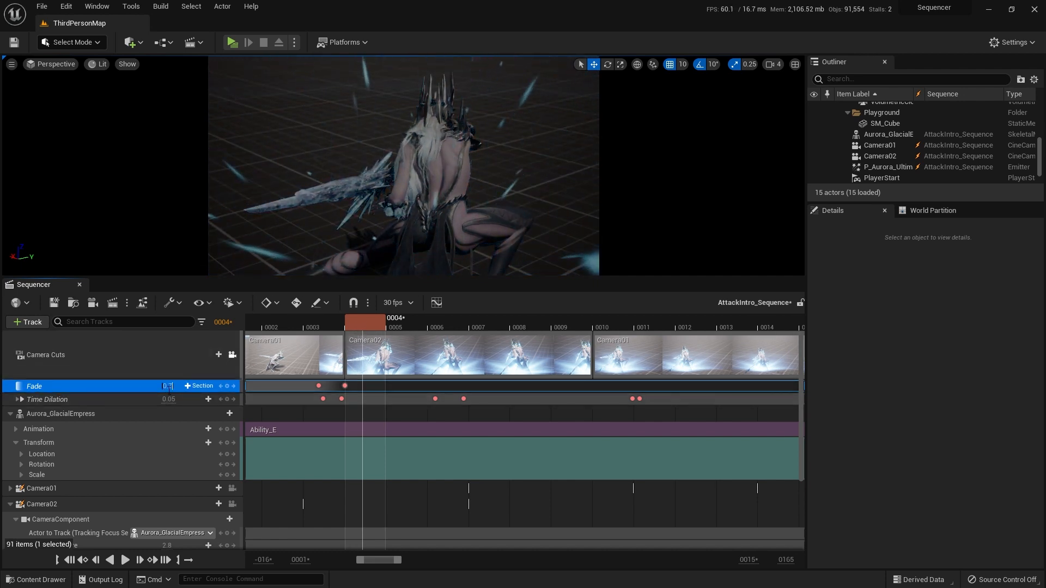
type("0")
key("Return")
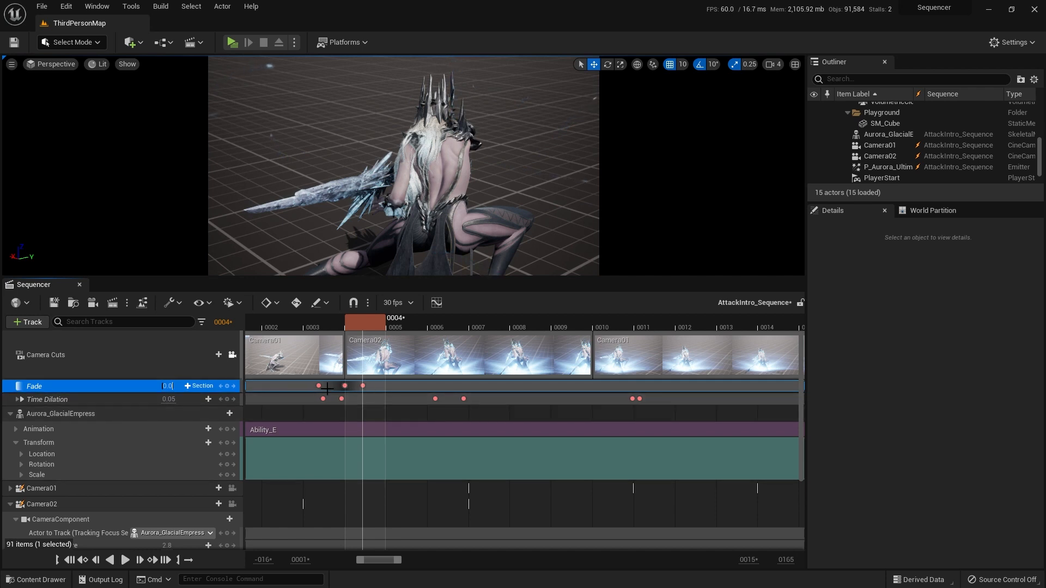
Step: Play twice from around frame 0 to review the brief fade at the Camera01-to-Camera02 cut
left_click_drag(384, 561, 376, 562)
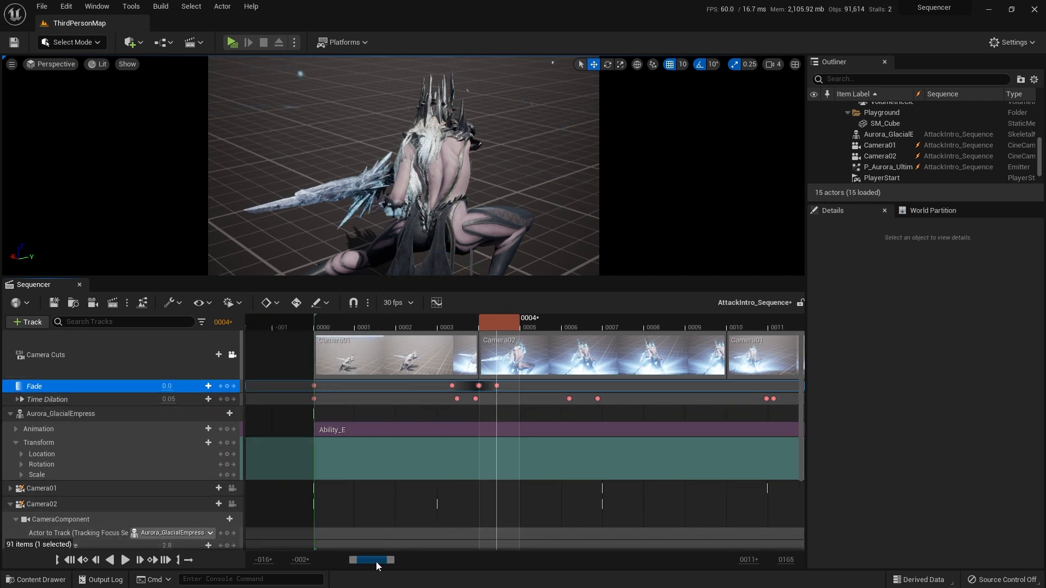
left_click_drag(499, 324, 315, 325)
key("space")
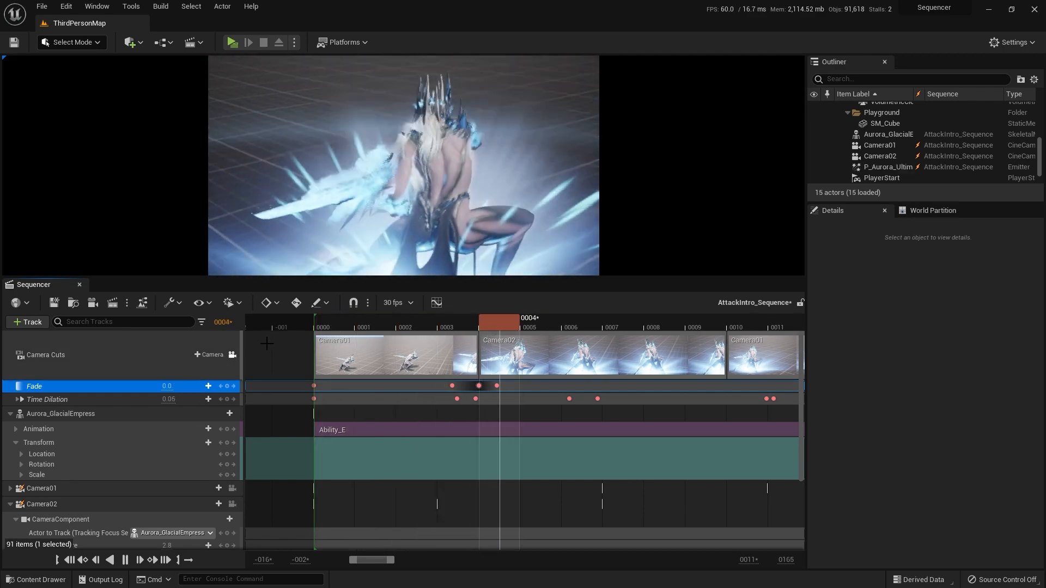
left_click(332, 320)
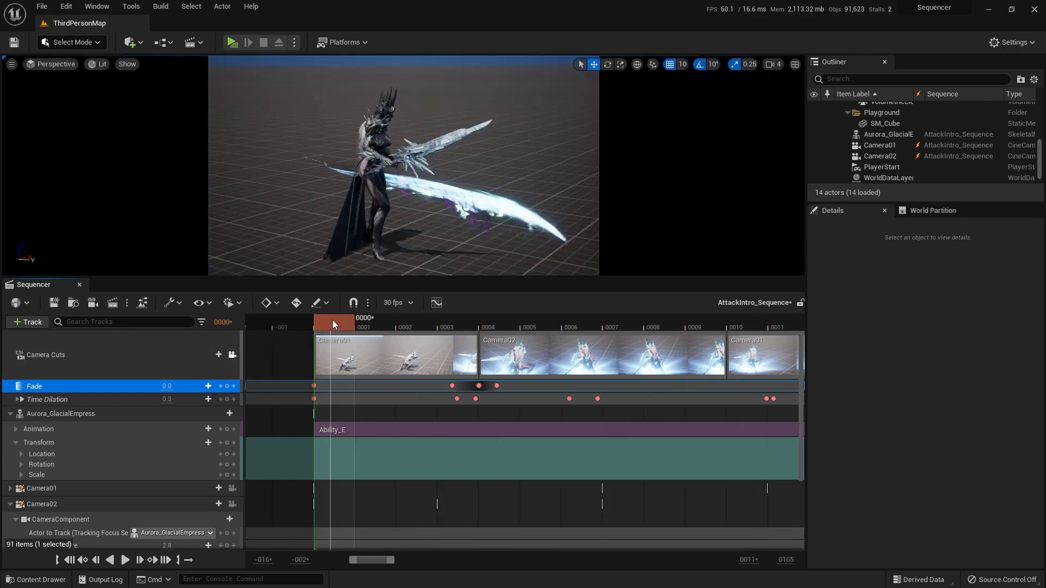
key("space")
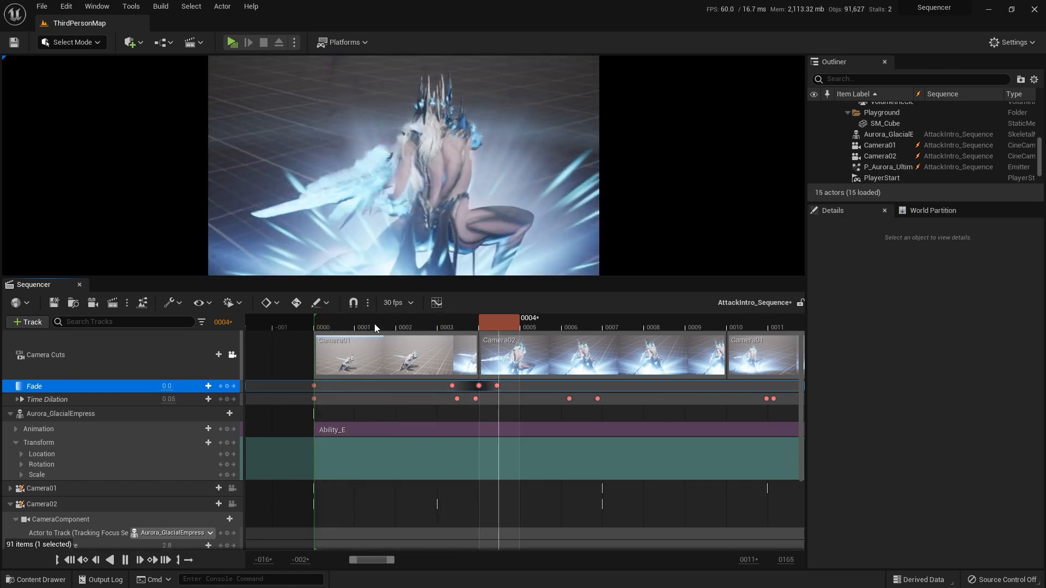
Step: Set the Fade key at frame 4 to 0.5 and replay the sequence from frame 0
left_click_drag(372, 321, 444, 321)
left_click(478, 386)
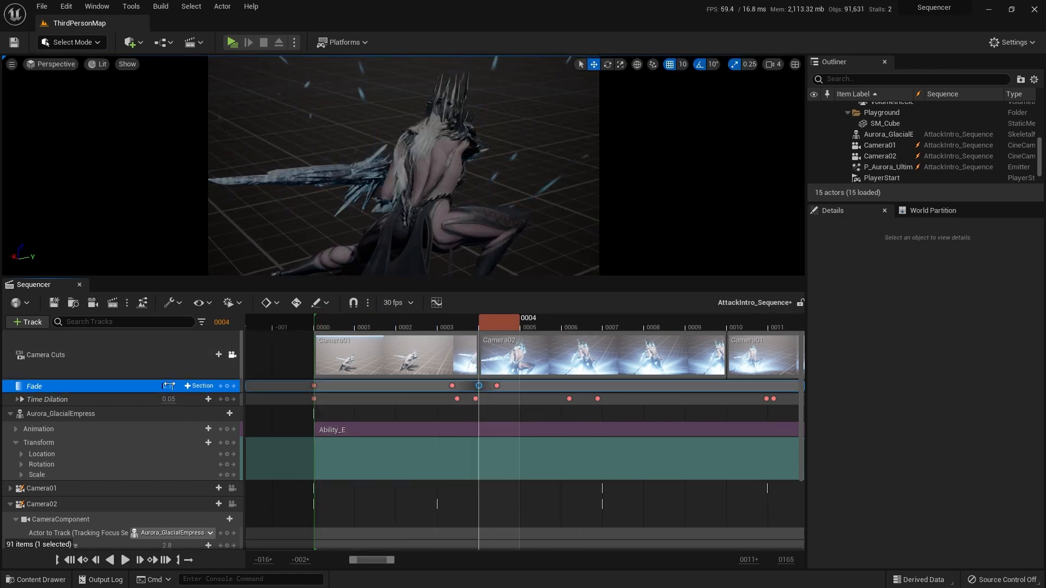
type("0.5")
key("Return")
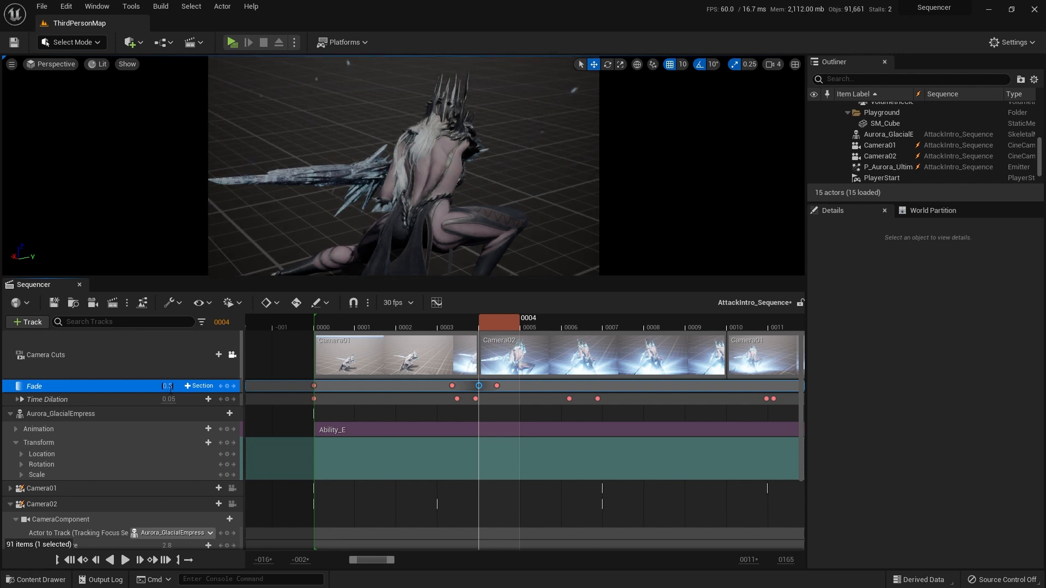
left_click_drag(335, 329, 316, 322)
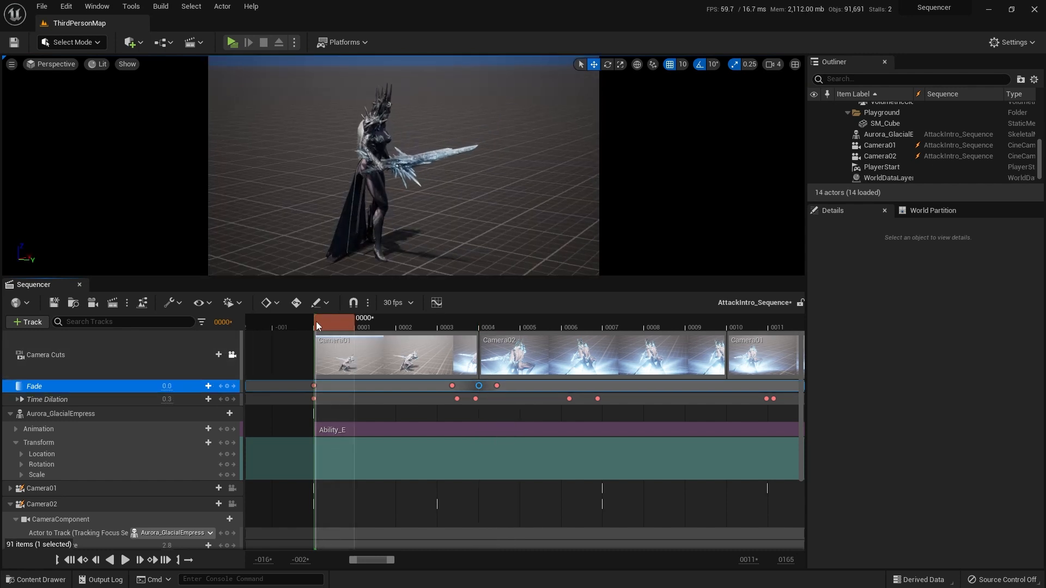
key("space")
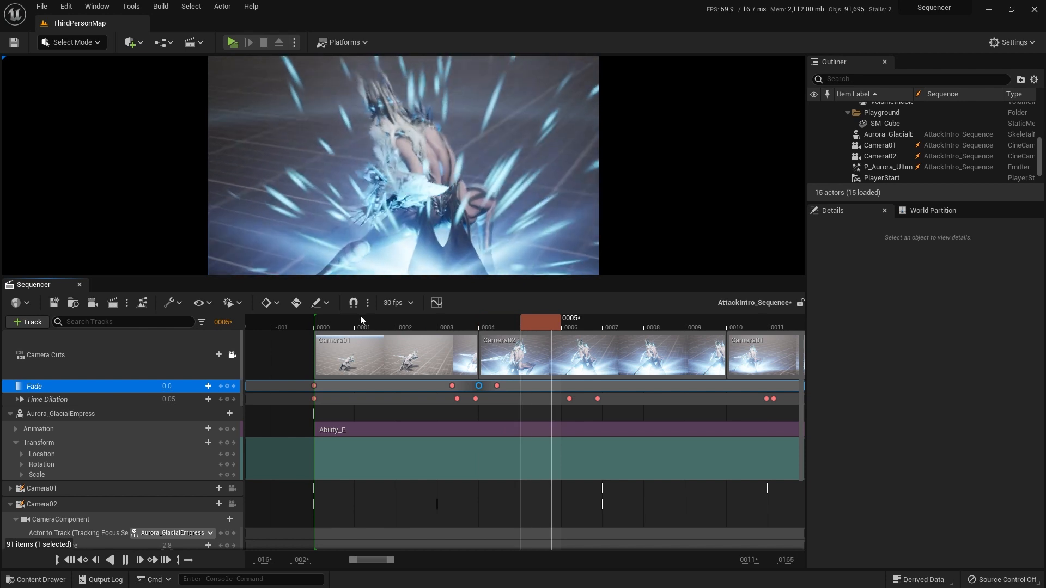
key("space")
Step: Examine the Fade keys around the Camera01-to-Camera02 cut at frame 4
left_click_drag(373, 560, 384, 560)
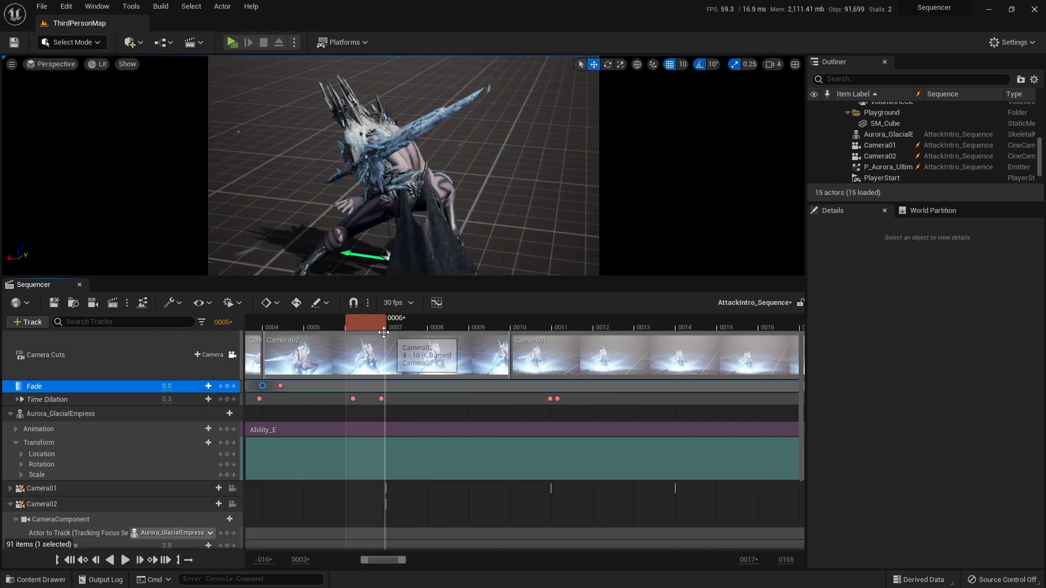
left_click_drag(370, 325, 396, 326)
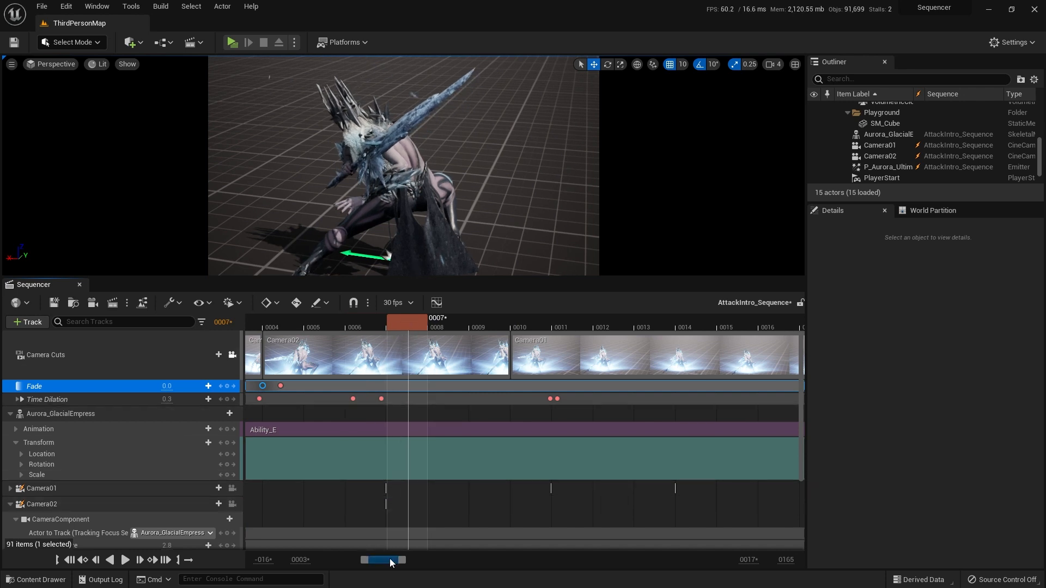
left_click_drag(387, 561, 381, 561)
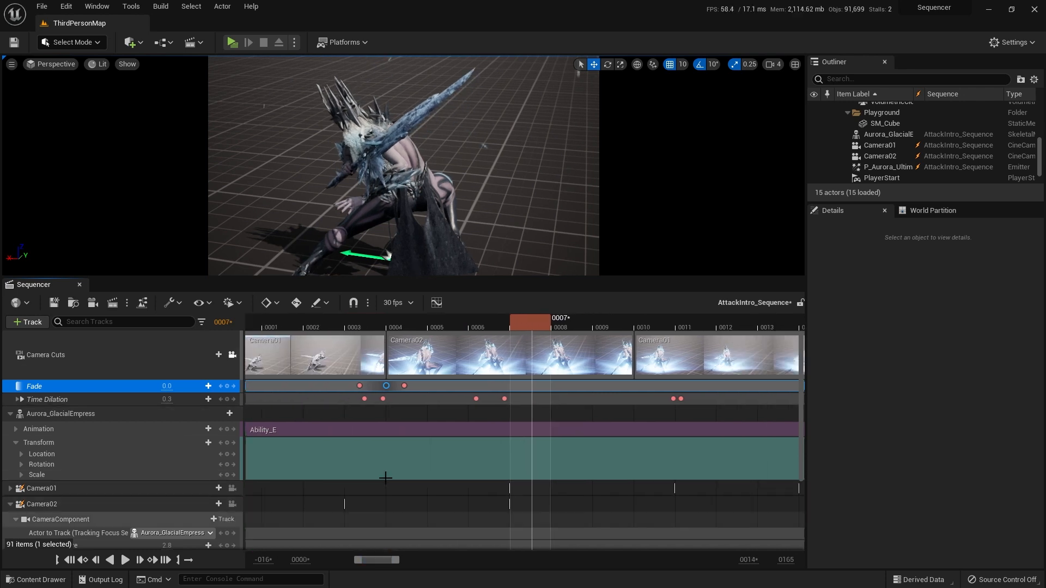
left_click(359, 386)
left_click_drag(366, 328, 415, 328)
left_click(386, 386)
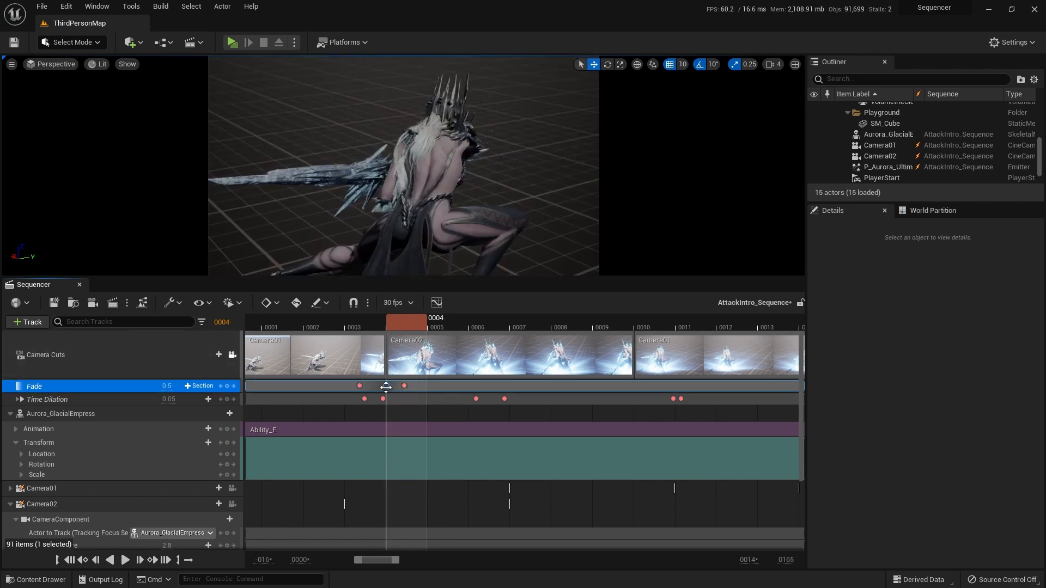
right_click(385, 387)
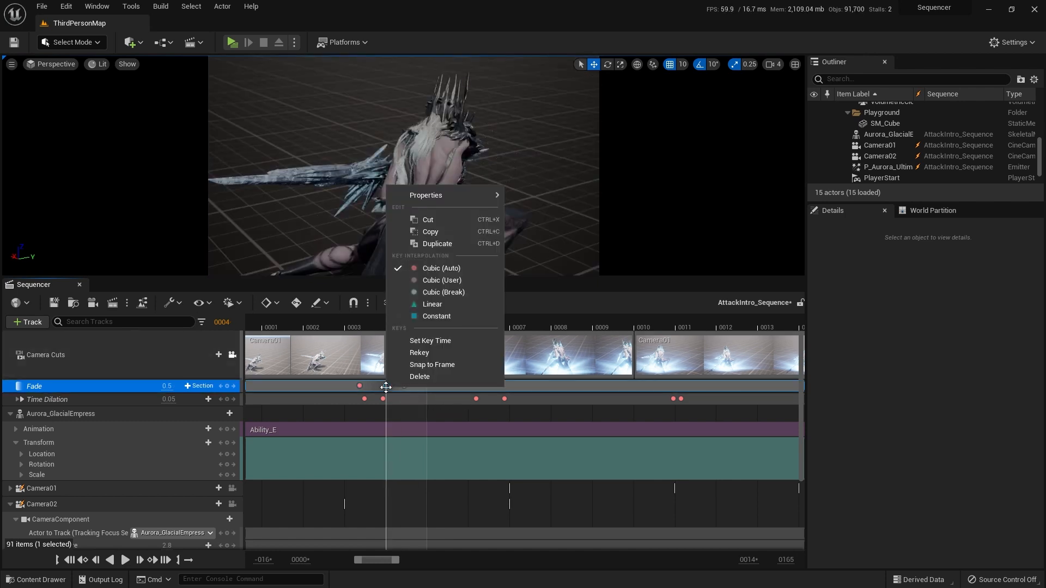
left_click(554, 391)
Step: Key Fade at 0.0 between frames 9 and 10, and at 0.5 at the Camera02-to-Camera01 cut around frame 10
left_click_drag(406, 323, 621, 323)
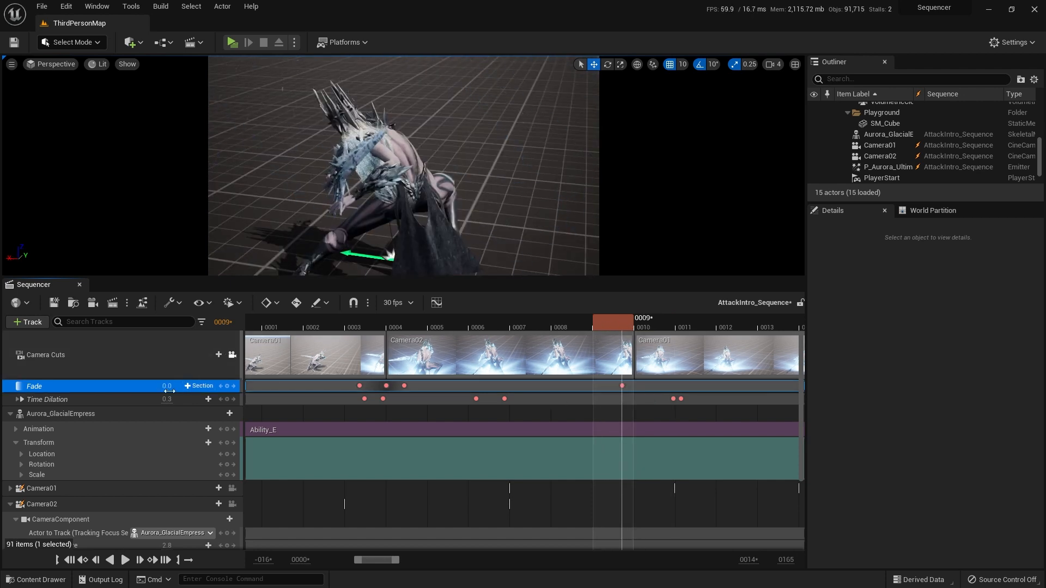
left_click_drag(629, 322, 635, 321)
left_click(386, 386)
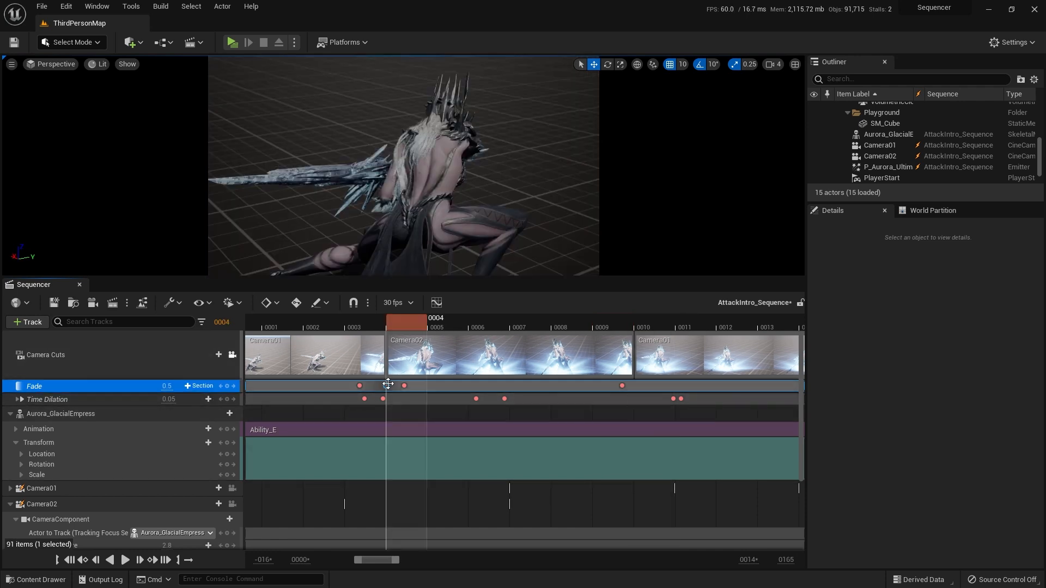
left_click(638, 326)
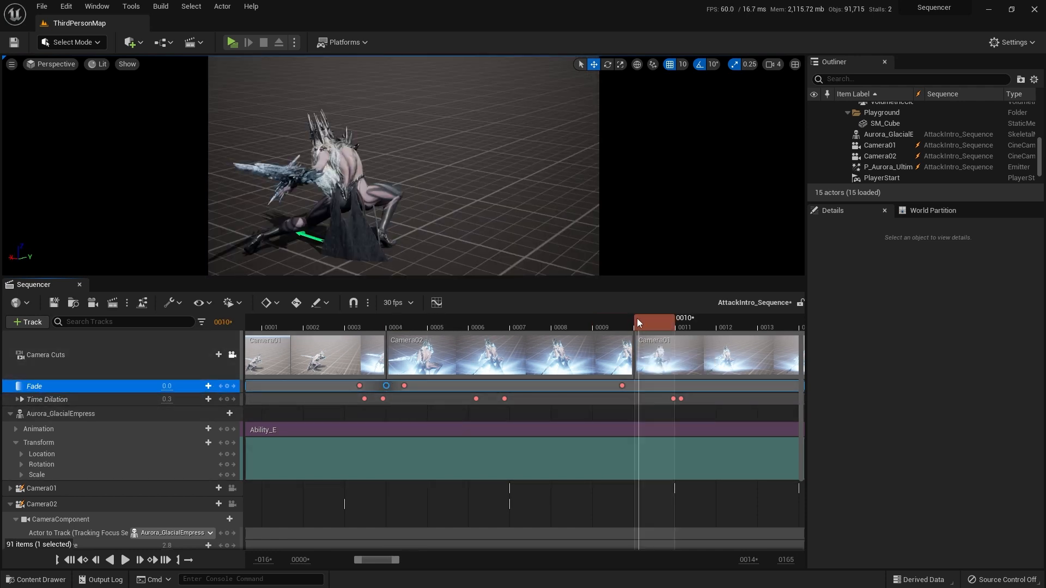
left_click_drag(639, 322, 631, 322)
left_click(635, 318)
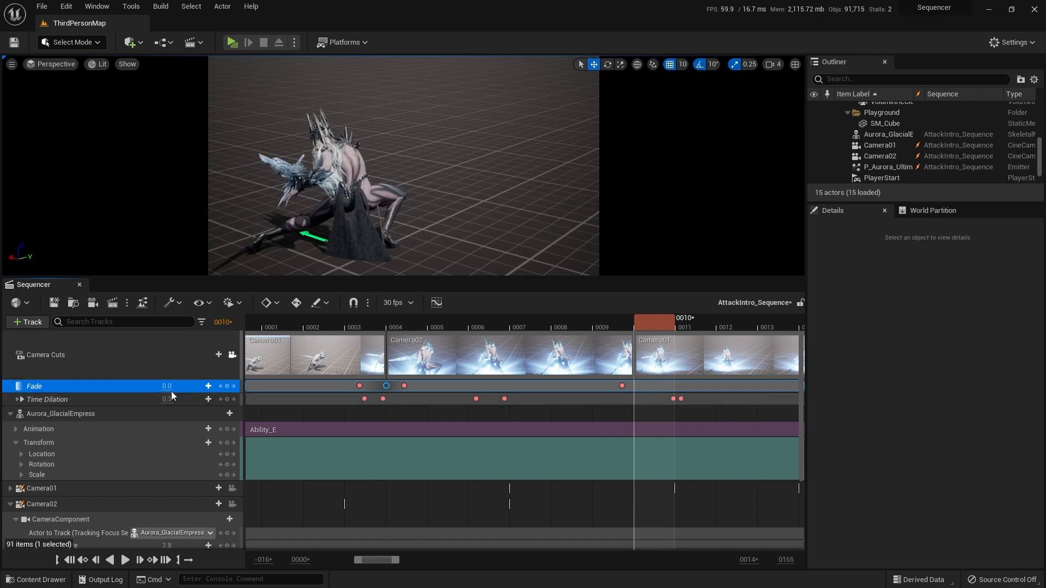
type("0.5")
key("Return")
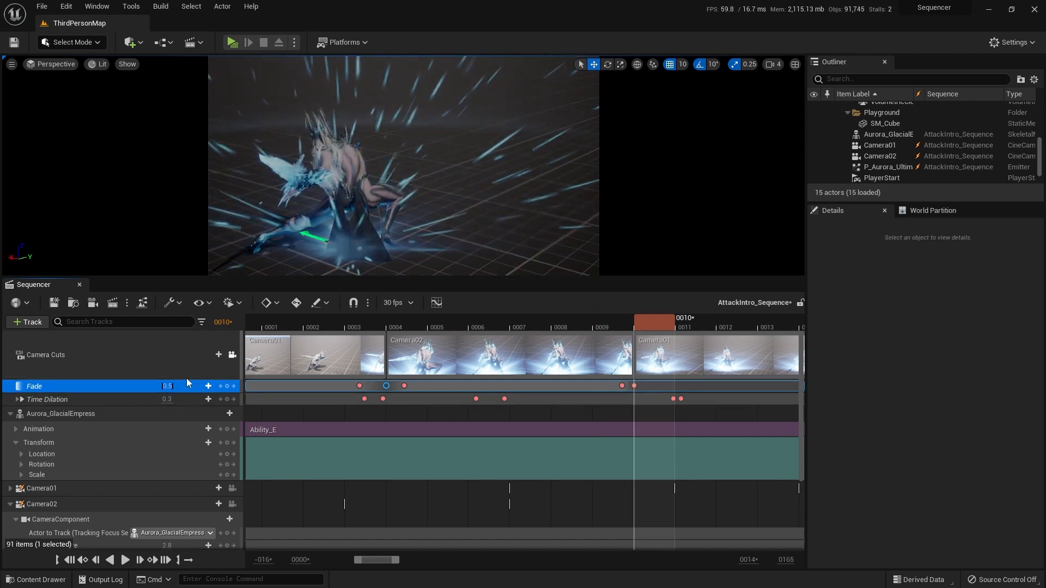
Step: Key Fade at 0.0 between frames 10 and 11 and play across the second camera cut
left_click_drag(665, 318, 652, 315)
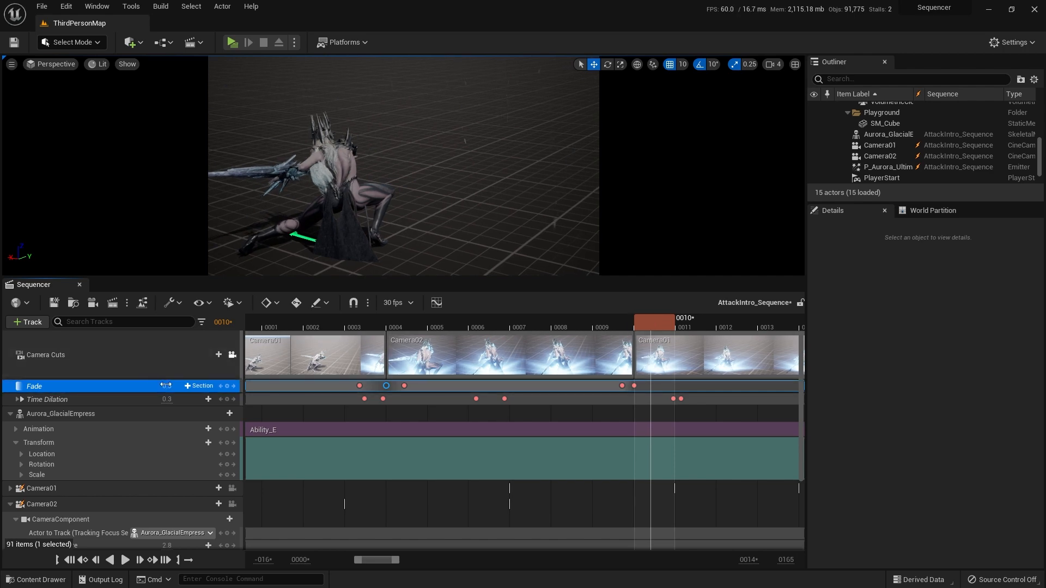
key("Return")
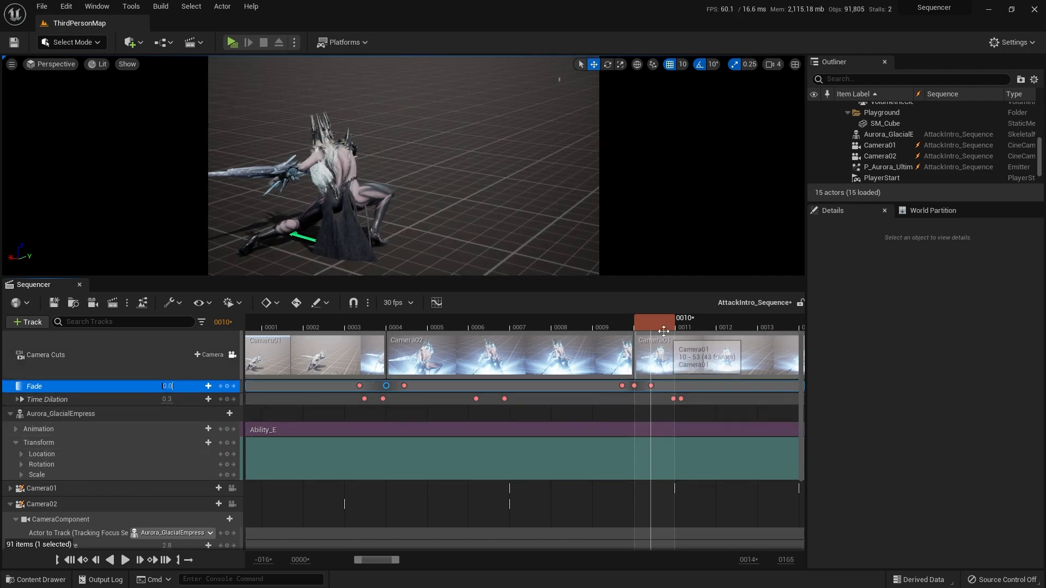
left_click_drag(653, 320, 585, 311)
key("space")
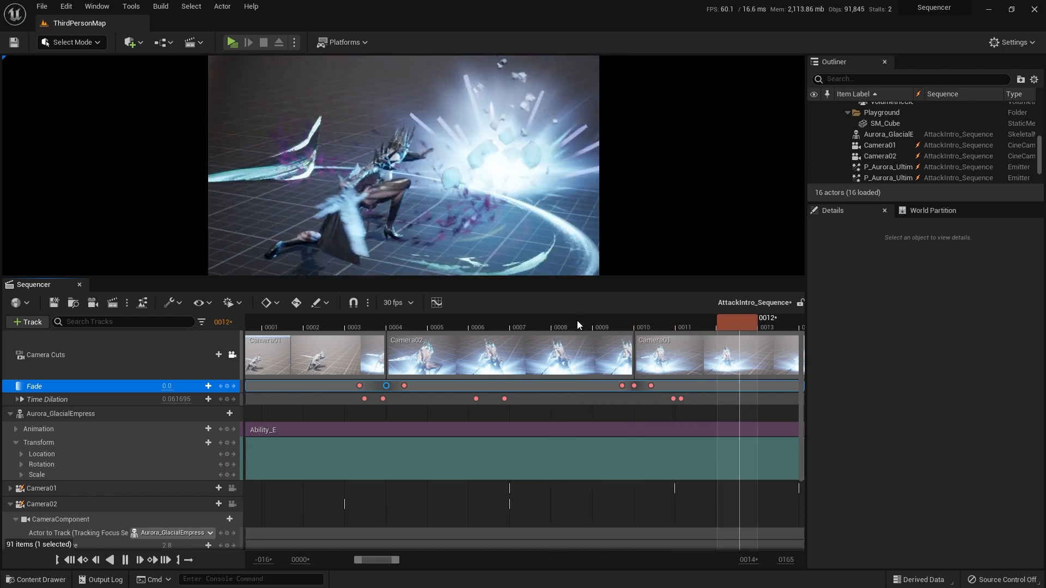
left_click(548, 320)
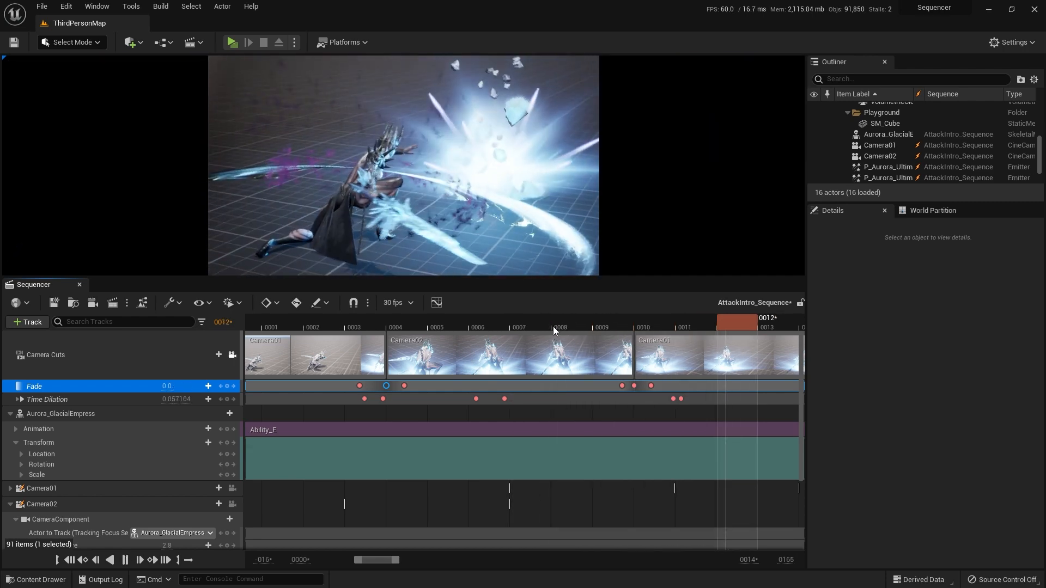
key("space")
Step: Turn timeline snapping back on and play the whole sequence from frame 0
left_click(70, 560)
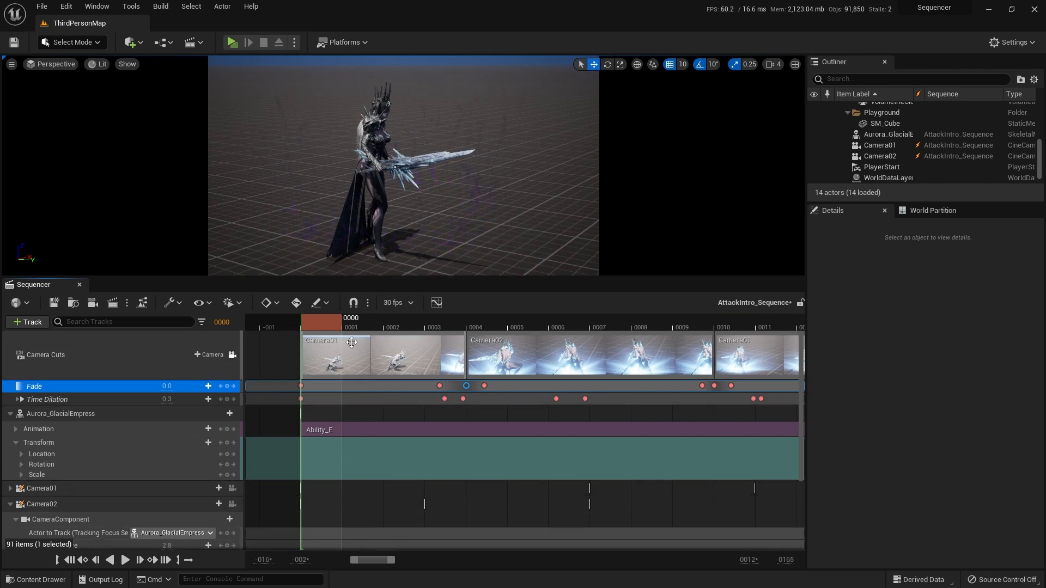
left_click(360, 306)
scroll(462, 362, "down", 8, "ctrl")
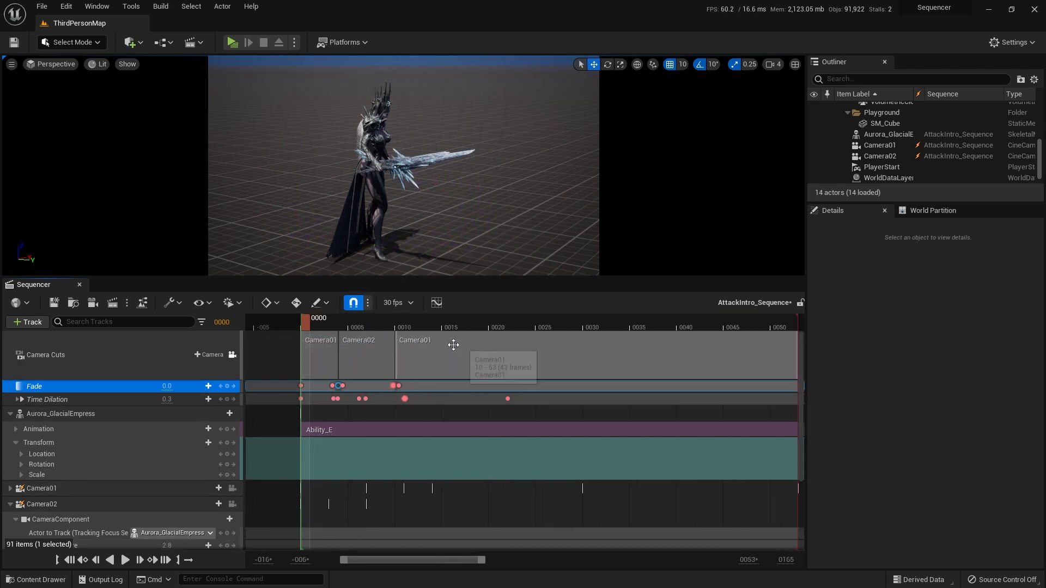
scroll(453, 344, "down", 3, "ctrl")
scroll(447, 346, "up", 2, "ctrl")
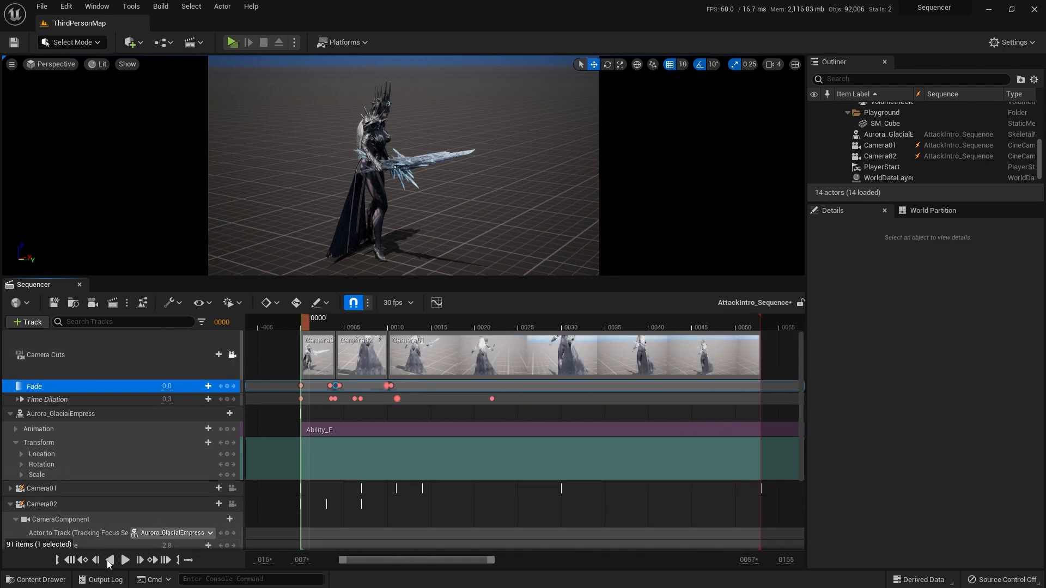
left_click(125, 561)
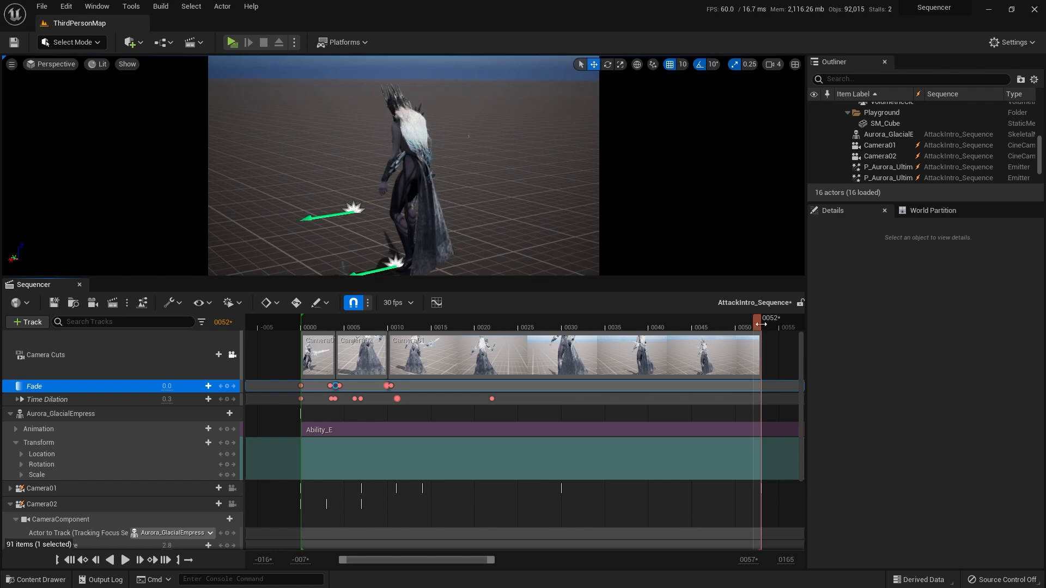
Step: Shorten the playback range to end at about frame 44 and replay the sequence from the start
left_click_drag(762, 322, 573, 325)
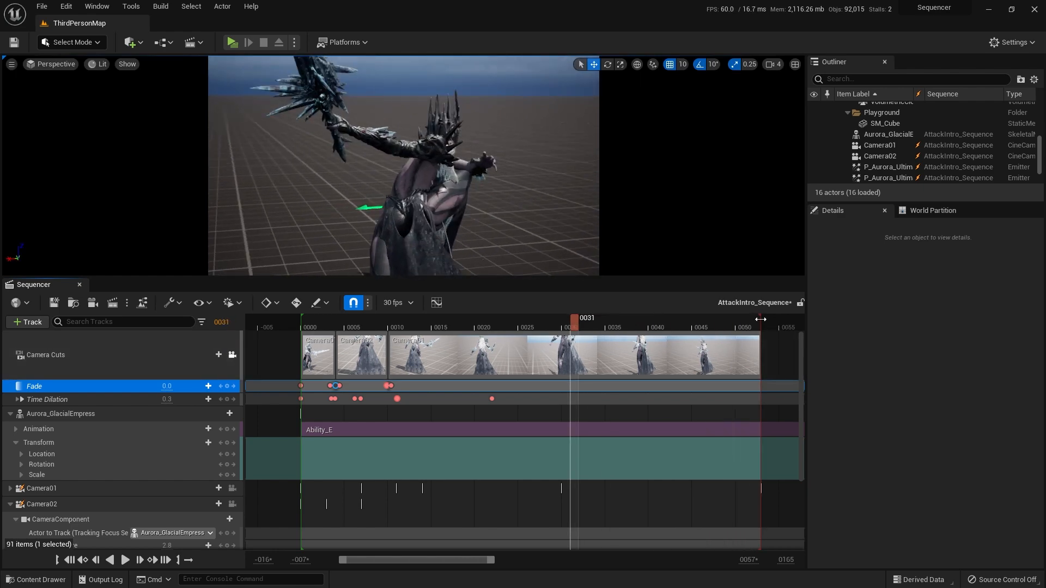
left_click_drag(761, 319, 685, 322)
left_click_drag(592, 327, 304, 327)
key("space")
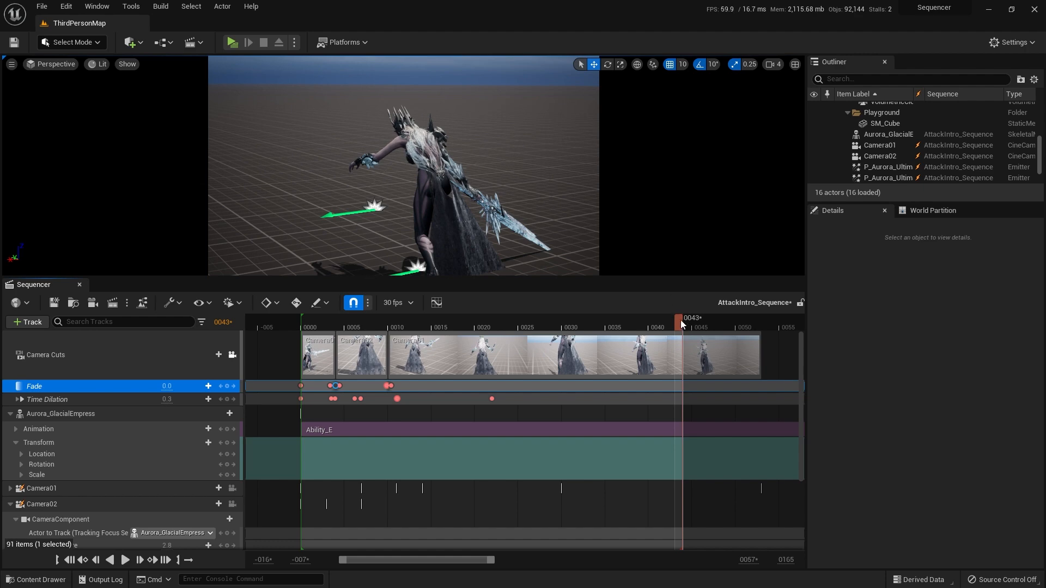
Step: Set the end of the playback range to frame 50, play the sequence, and return to the start
mouse_move(681, 319)
left_mouse_down()
mouse_move(655, 326)
mouse_move(733, 321)
left_mouse_up()
key("space")
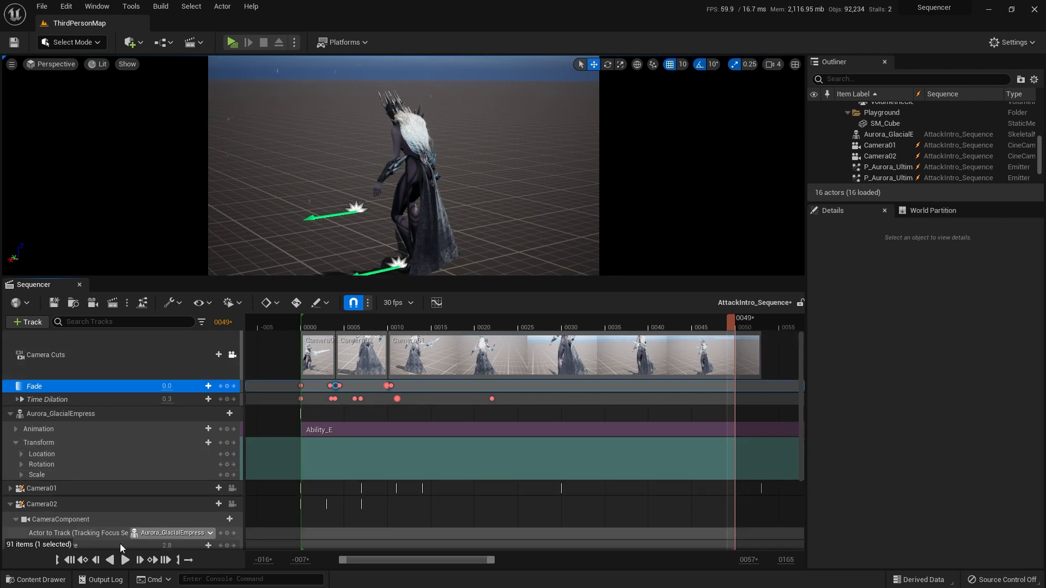
left_click(69, 560)
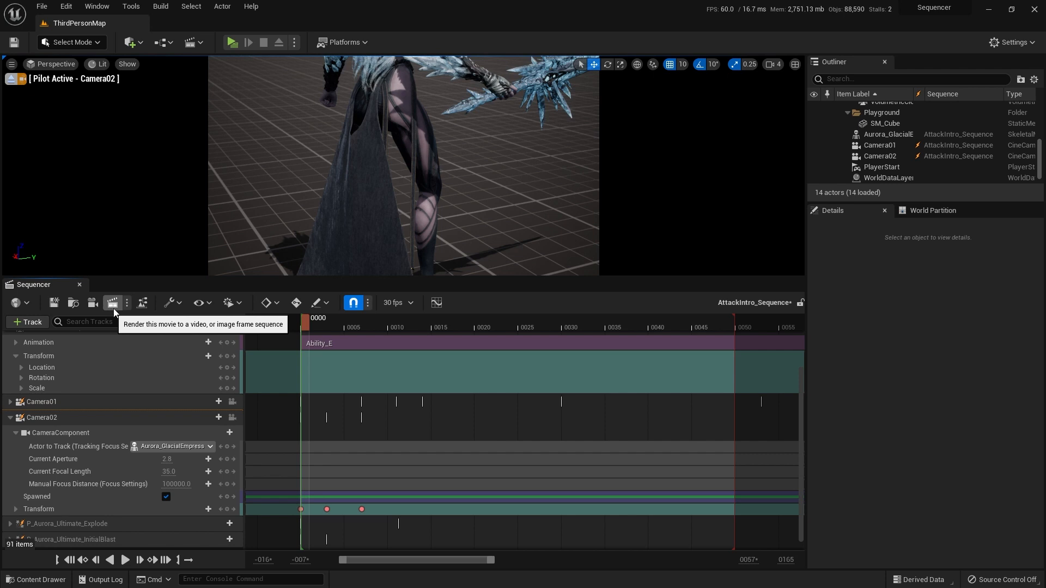
Step: Trim the last Camera01 cut so it ends at frame 50 with the playback range
scroll(427, 464, "up", 3)
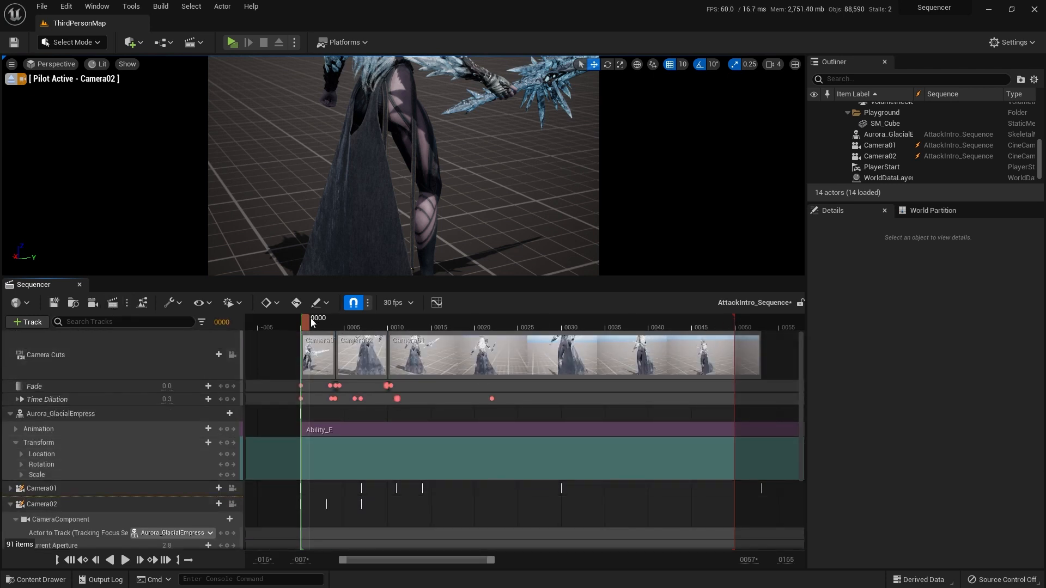
left_click_drag(312, 322, 355, 323)
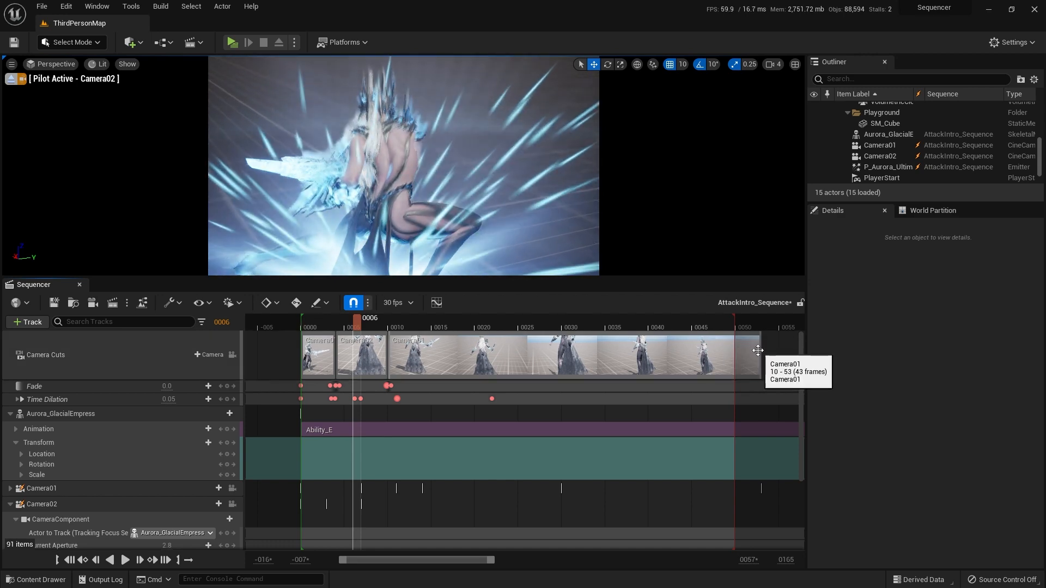
left_click_drag(757, 351, 734, 350)
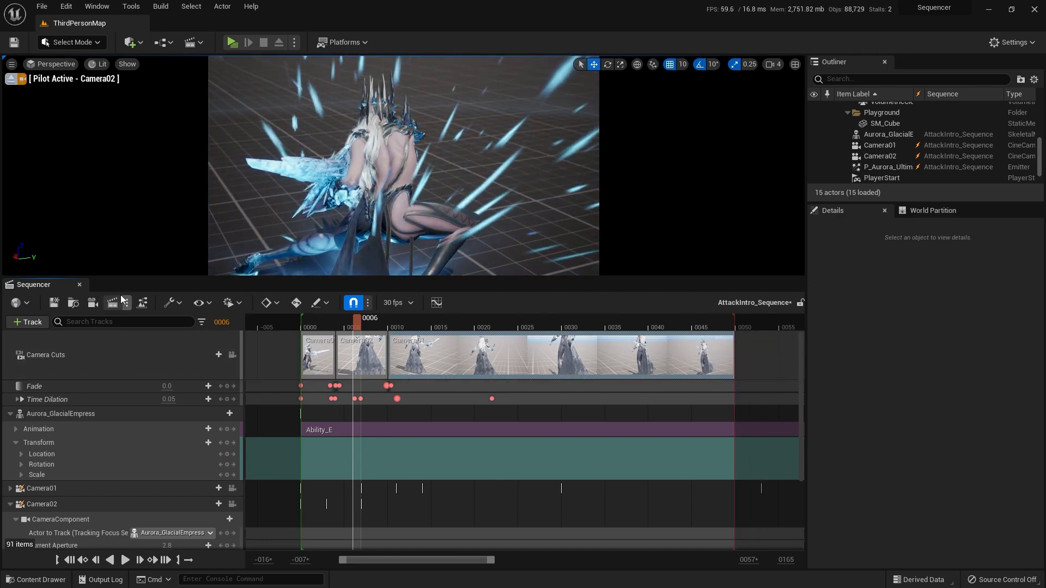
Step: Open the movie render settings and set the custom frame rate to 60 fps
left_click(113, 303)
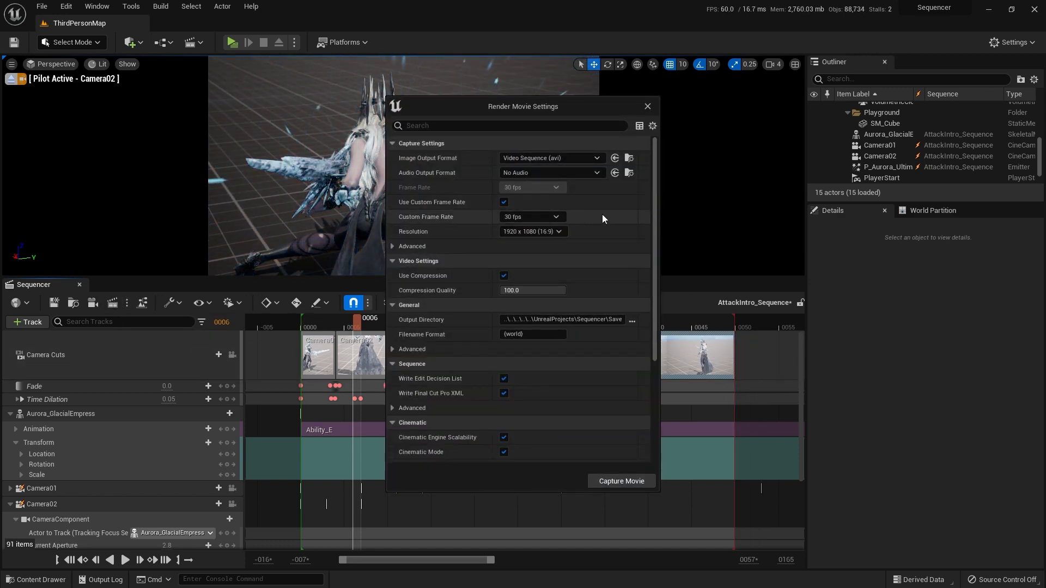
left_click(554, 218)
left_click(523, 314)
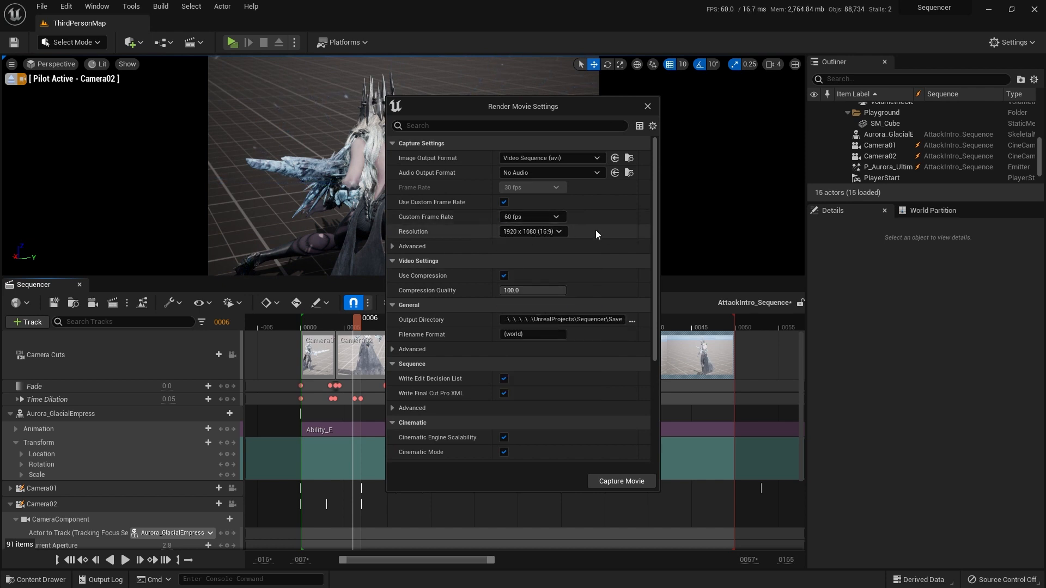
Step: Examine the render settings, including the sequence, animation and advanced cinematic options
scroll(613, 253, "down", 3)
scroll(597, 274, "down", 2)
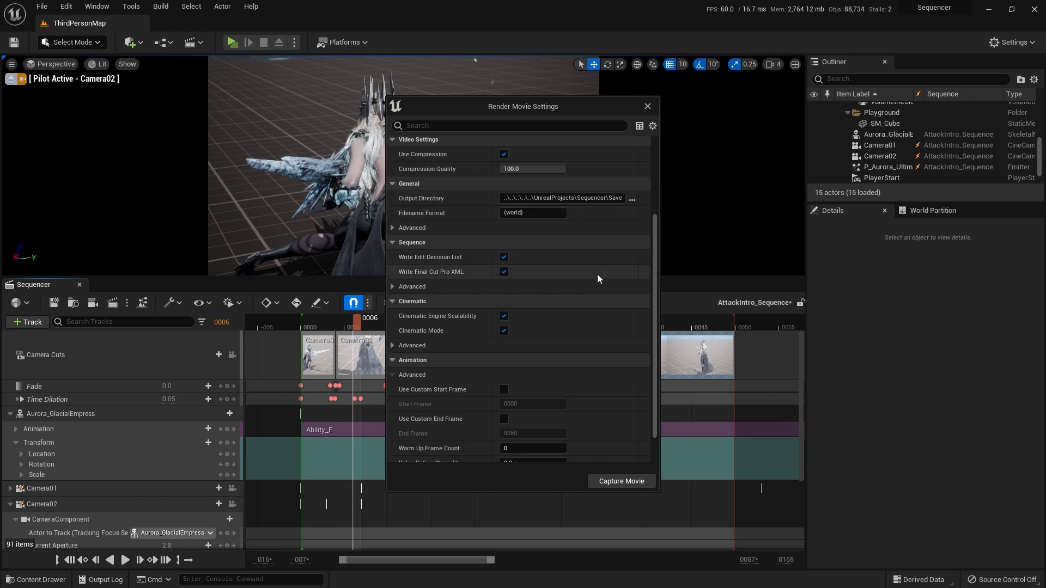
scroll(588, 274, "down", 1)
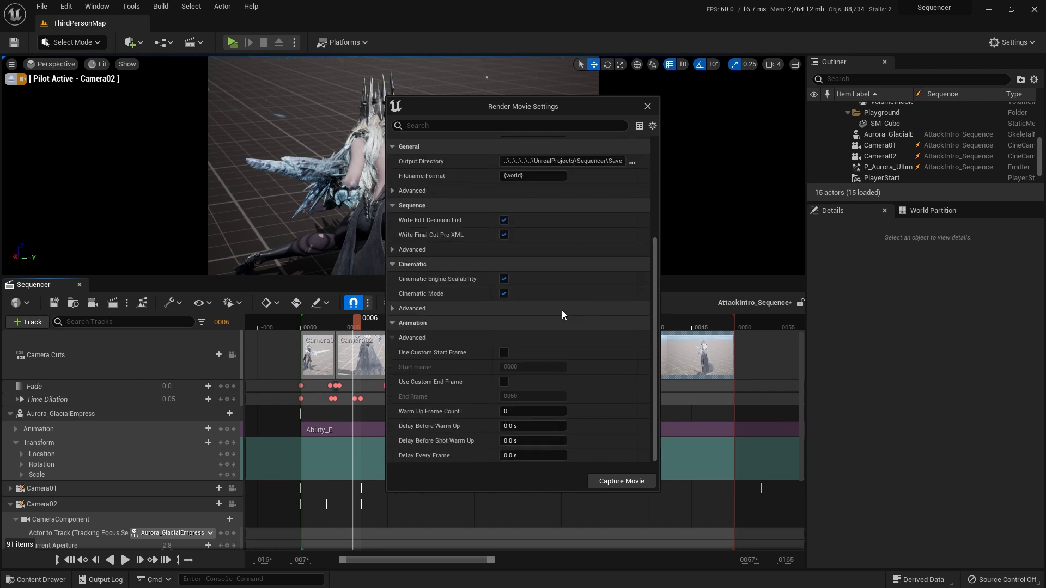
left_click(395, 308)
scroll(481, 331, "down", 2)
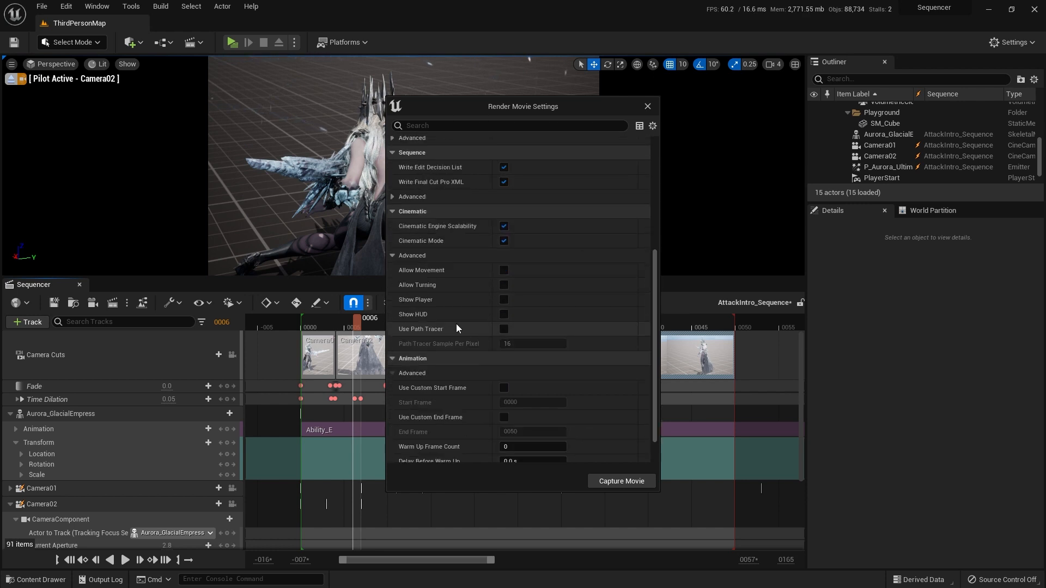
scroll(446, 345, "up", 6)
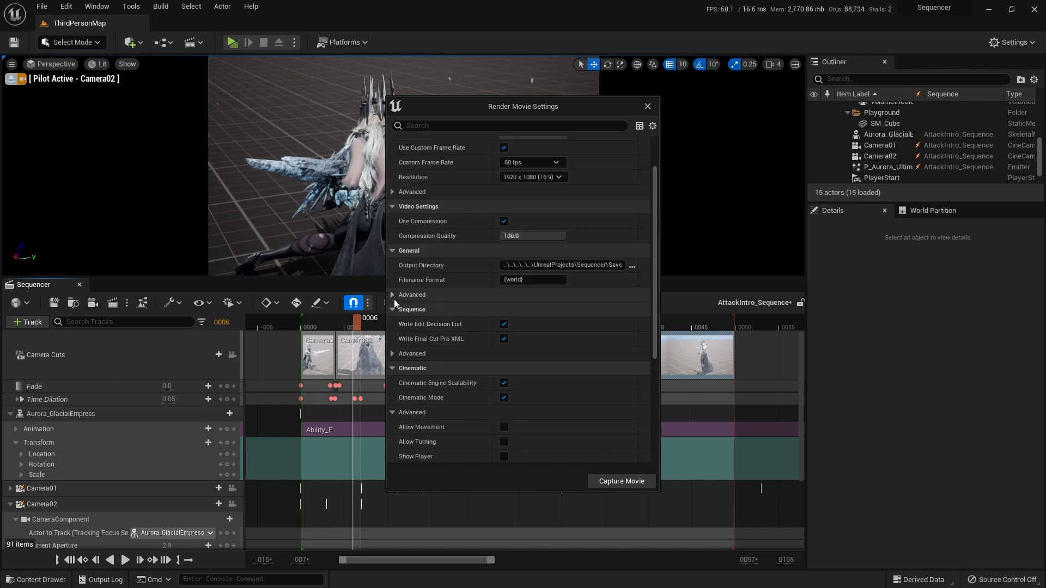
left_click(393, 295)
left_click(393, 294)
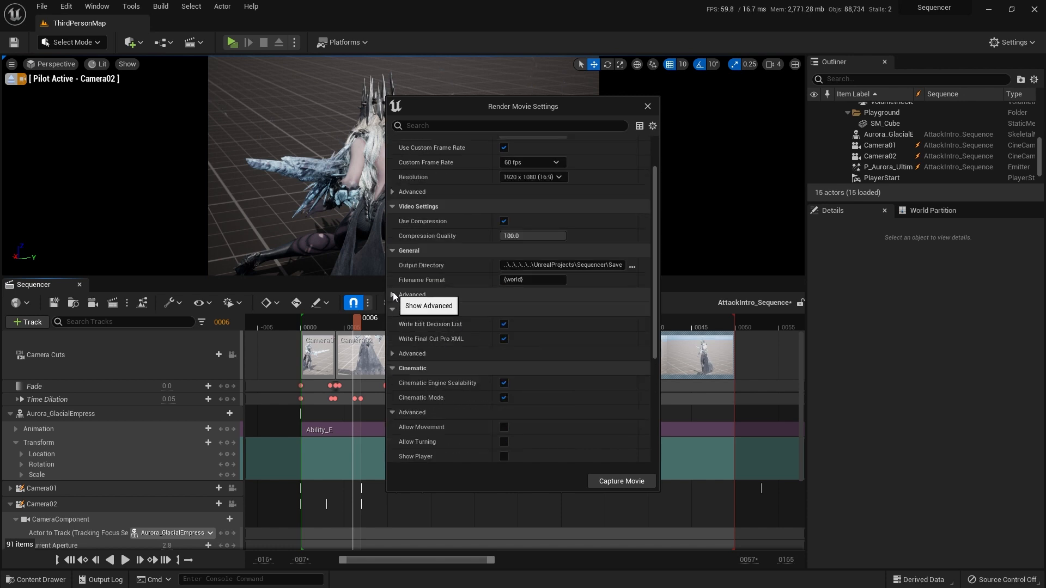
Step: Examine the advanced capture settings with the burn-in options, along with the remaining cinematic and animation warm-up options
scroll(414, 289, "up", 2)
left_click(395, 241)
scroll(455, 253, "down", 3)
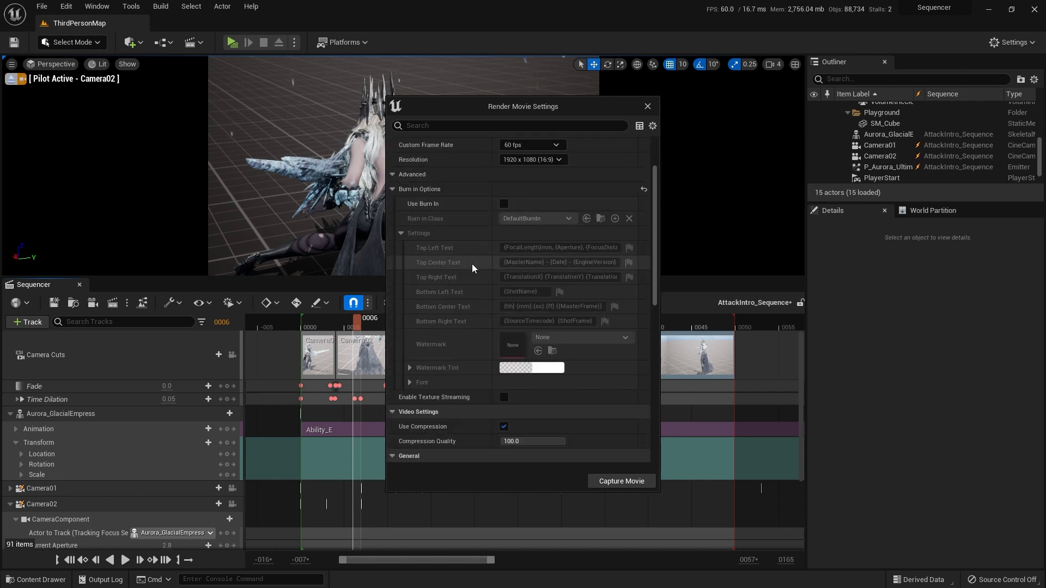
scroll(472, 266, "up", 2)
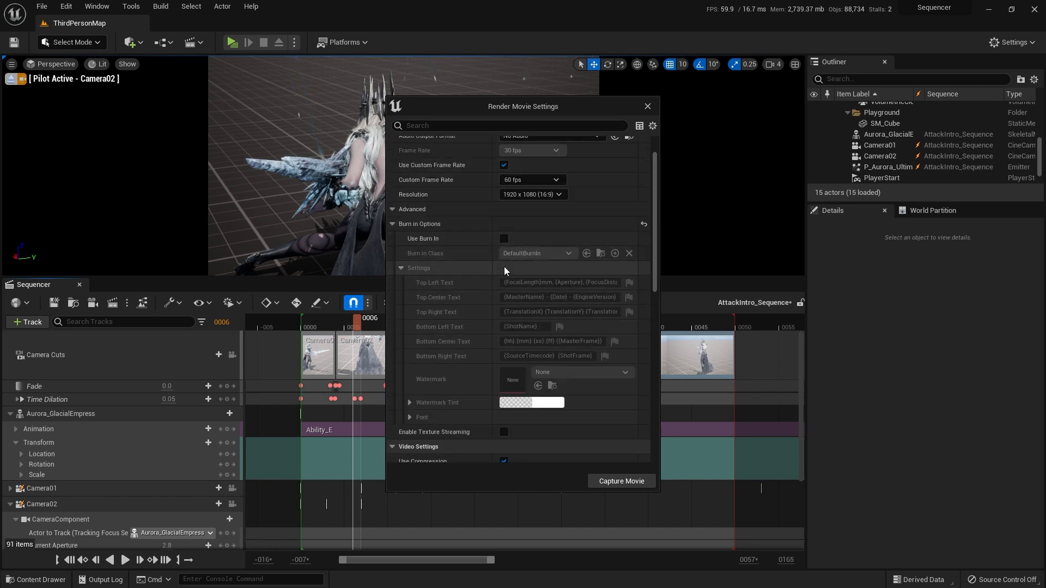
scroll(472, 251, "down", 8)
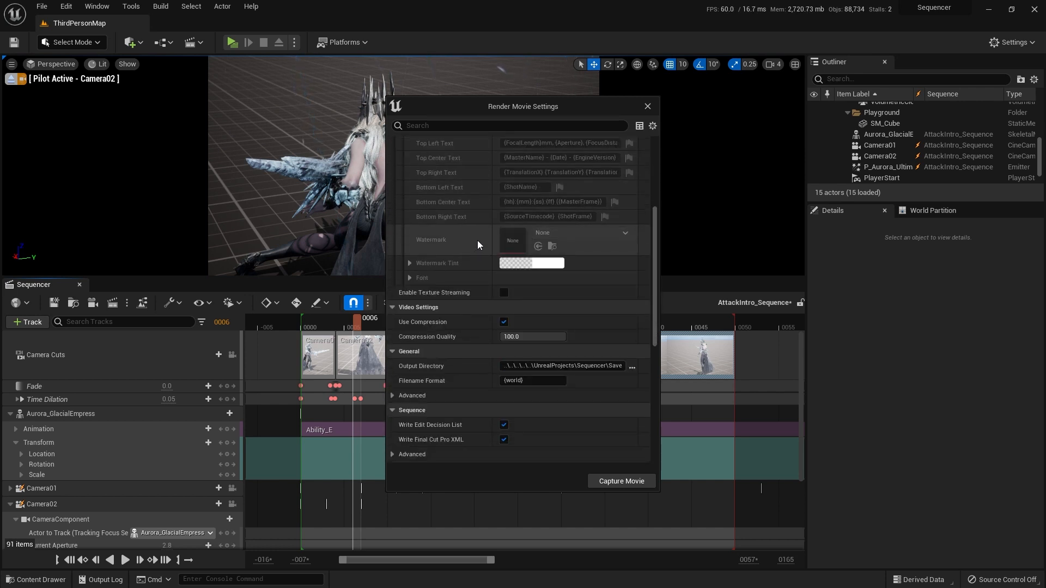
scroll(477, 240, "down", 15)
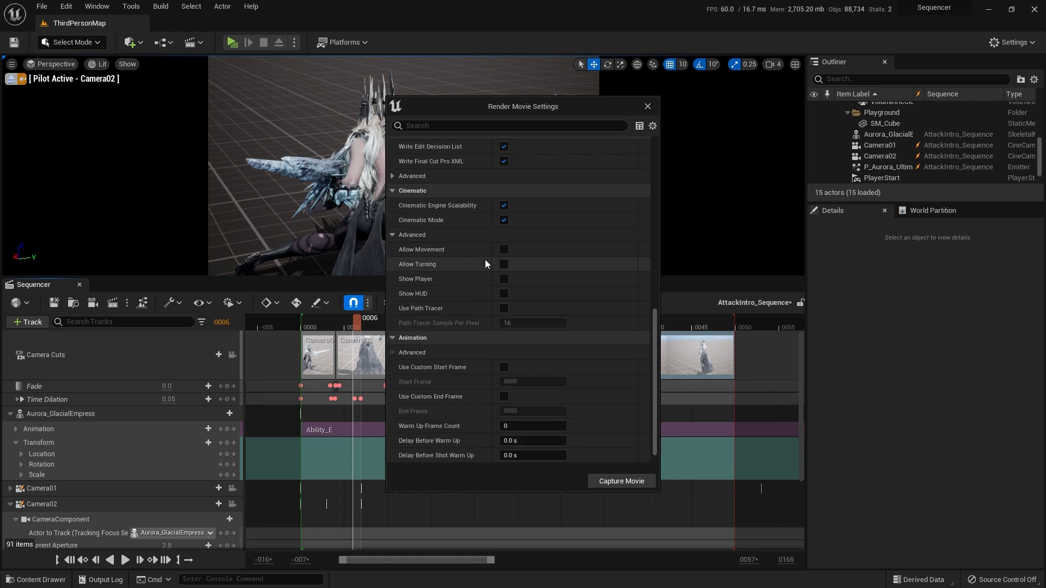
scroll(485, 260, "down", 1)
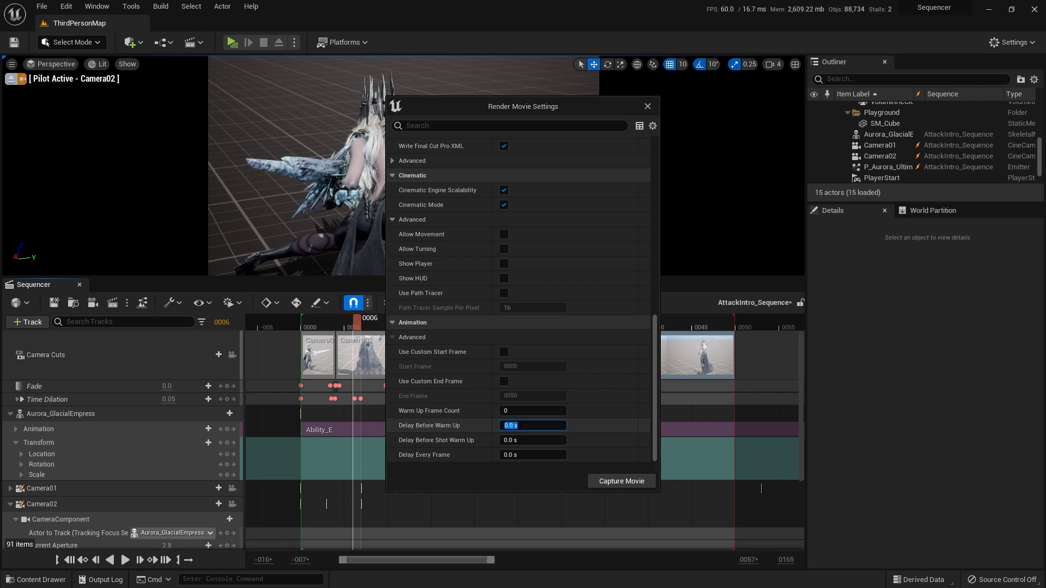
scroll(515, 383, "up", 3)
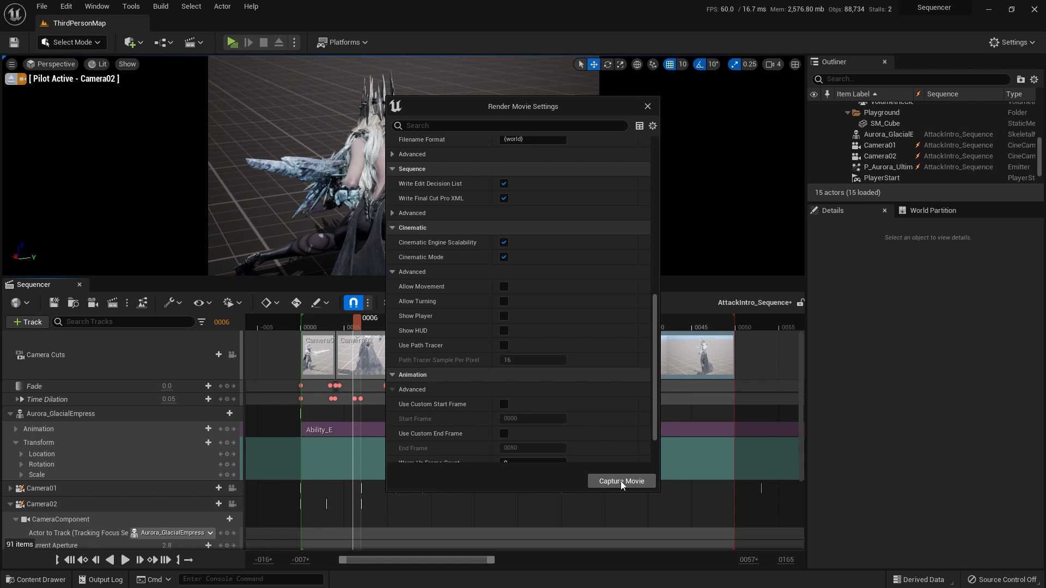
scroll(535, 393, "up", 10)
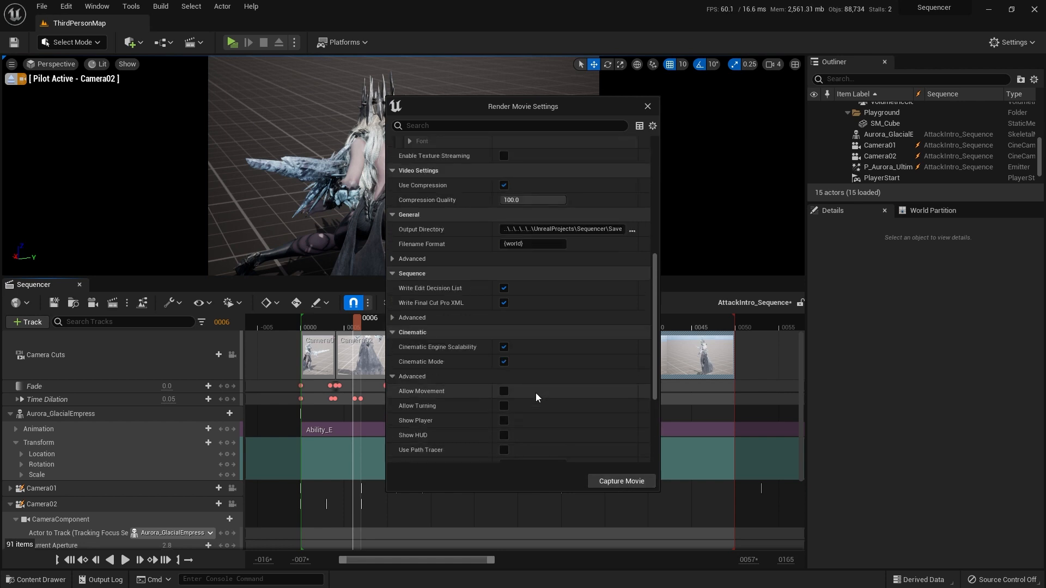
scroll(542, 383, "up", 1)
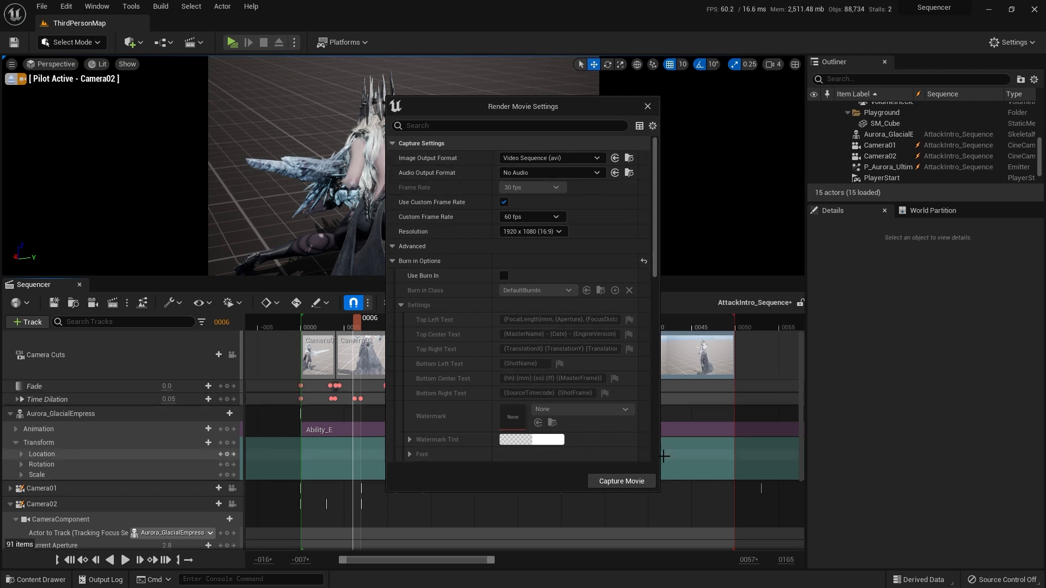
Step: Try to capture the movie, cancel at the save prompt, and close the render settings
left_click(621, 481)
left_click(662, 422)
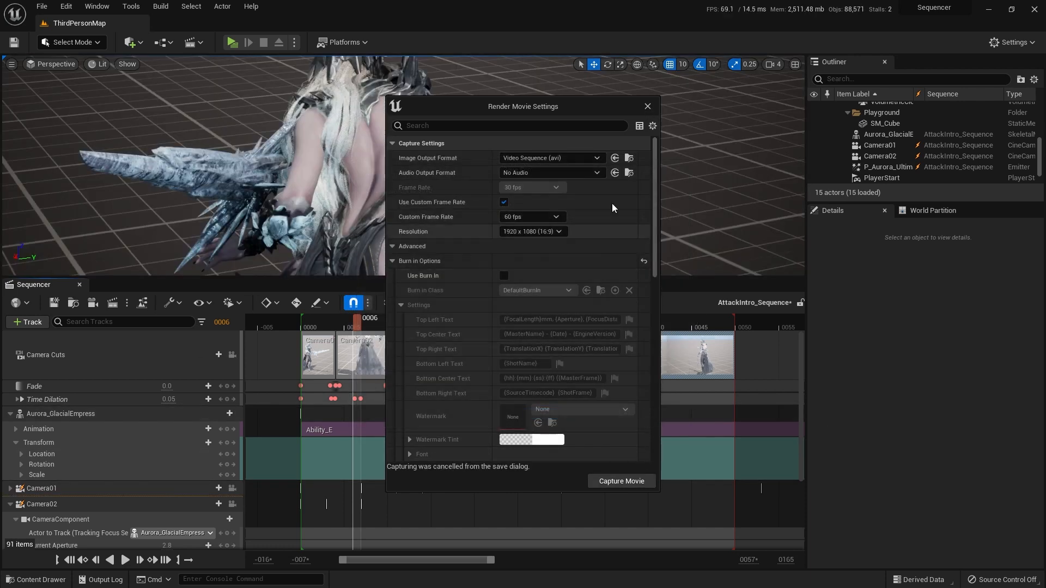
left_click(647, 107)
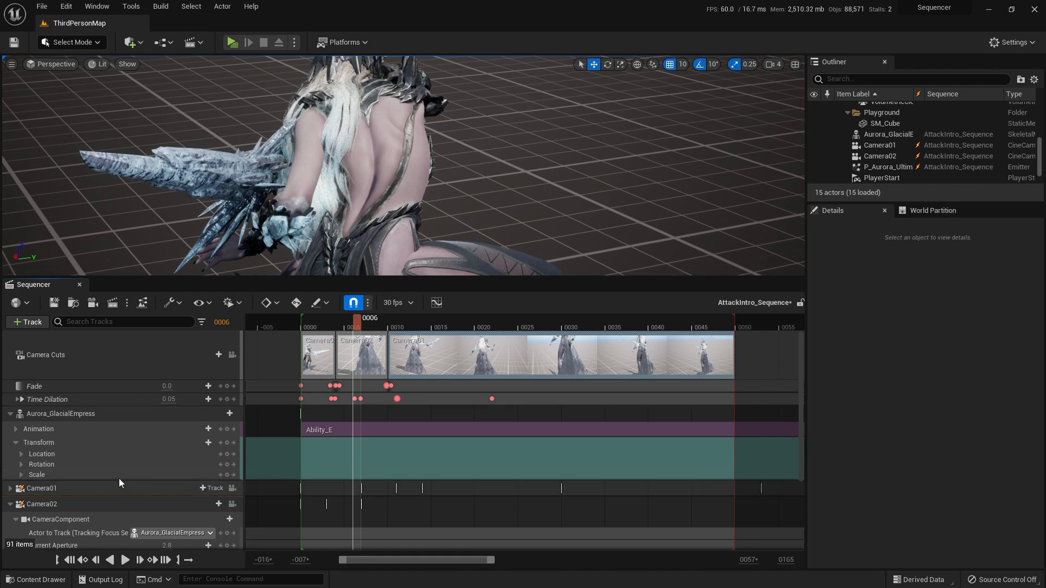
Step: Move the playhead back to frame 0 of the sequence
scroll(119, 479, "down", 4)
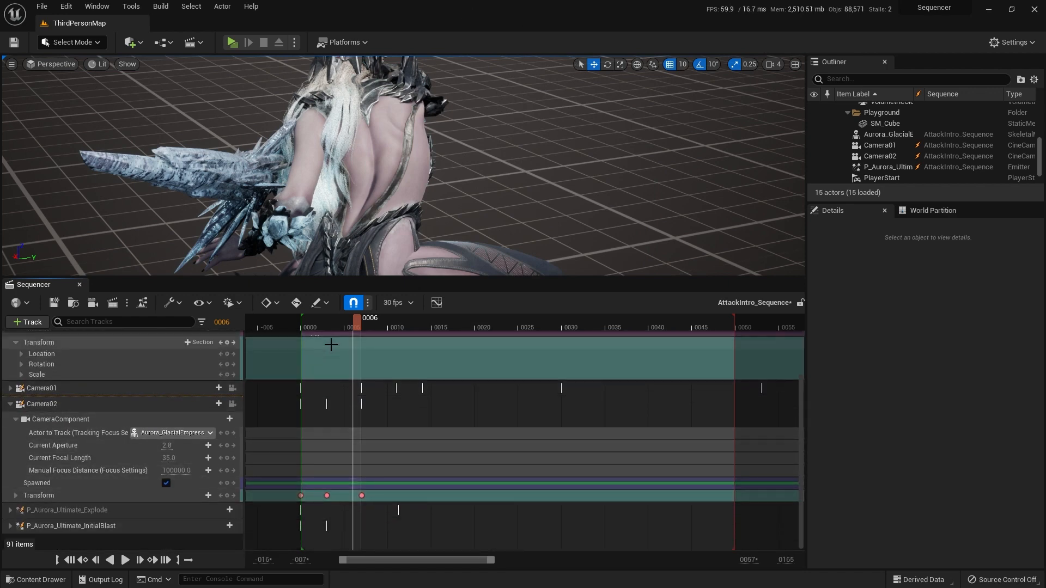
left_click_drag(357, 325, 307, 327)
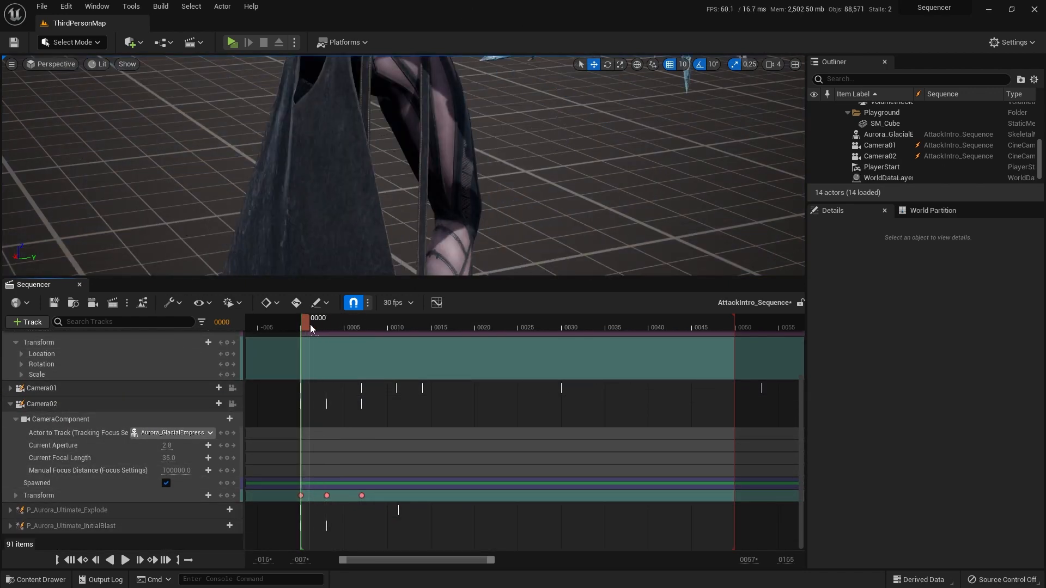
scroll(109, 408, "up", 3)
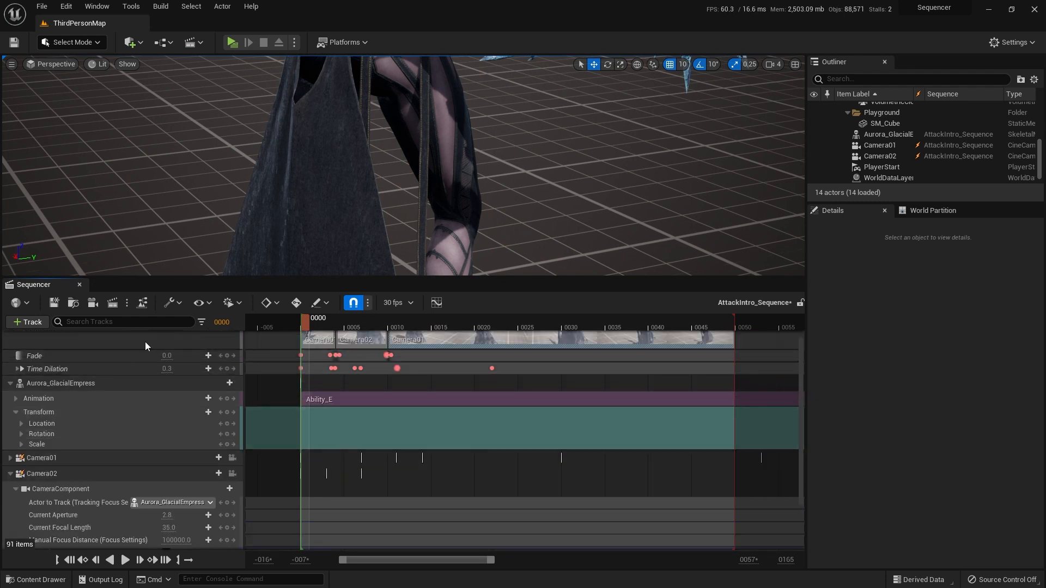
left_click(197, 304)
left_click(186, 301)
left_click(184, 300)
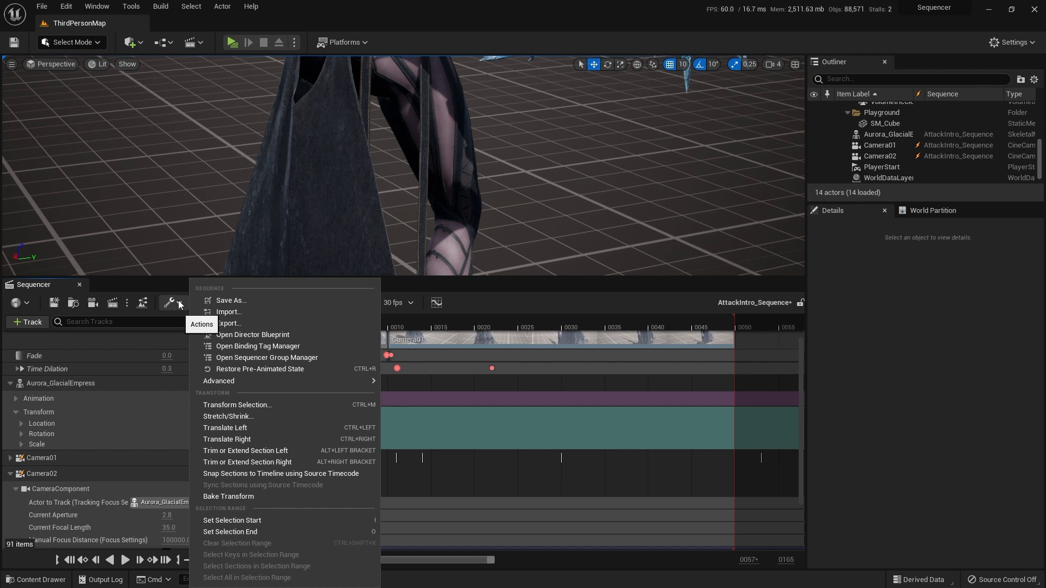
left_click(522, 295)
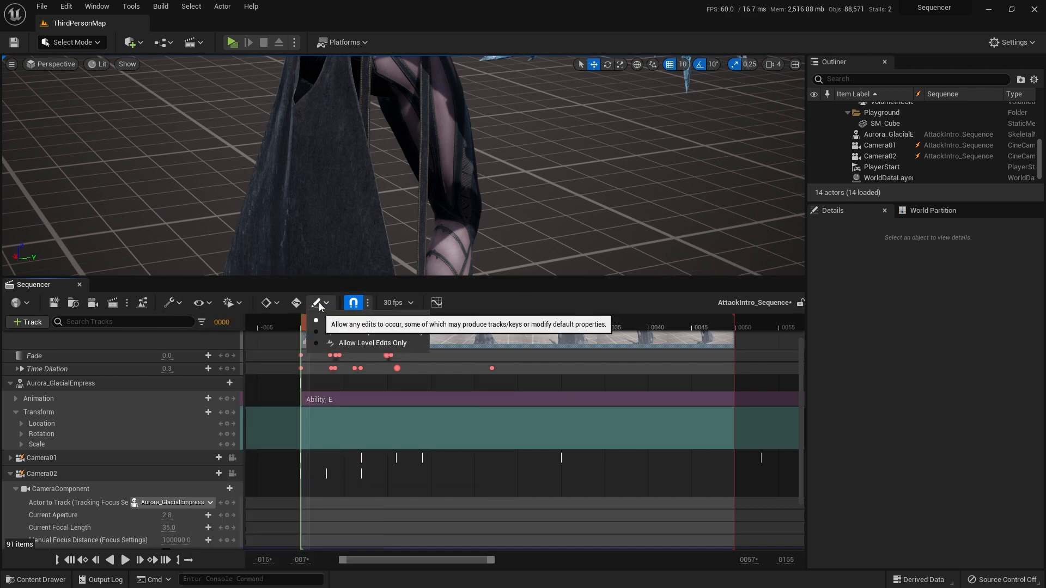
left_click(270, 304)
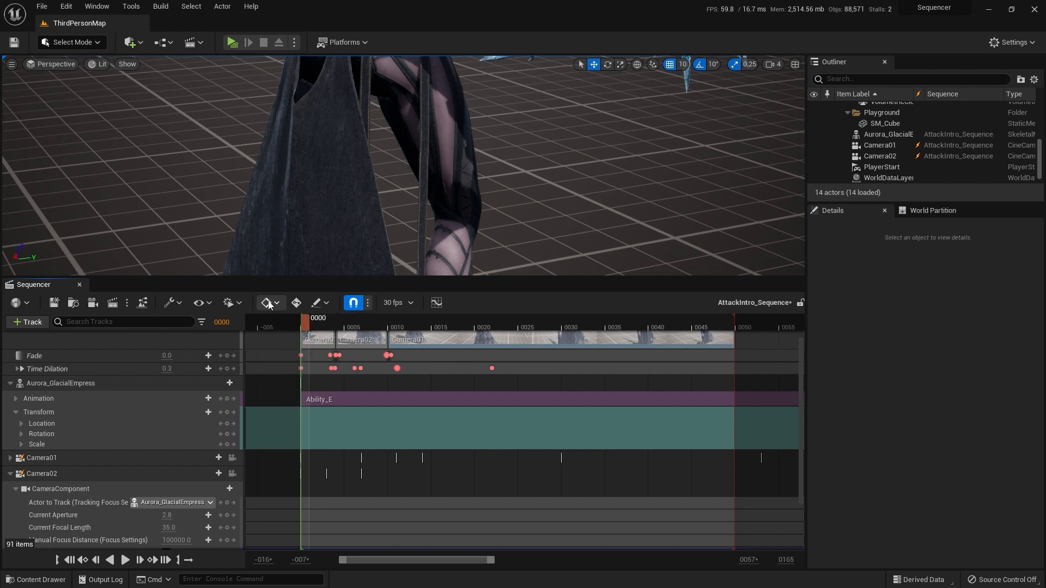
scroll(115, 457, "down", 3)
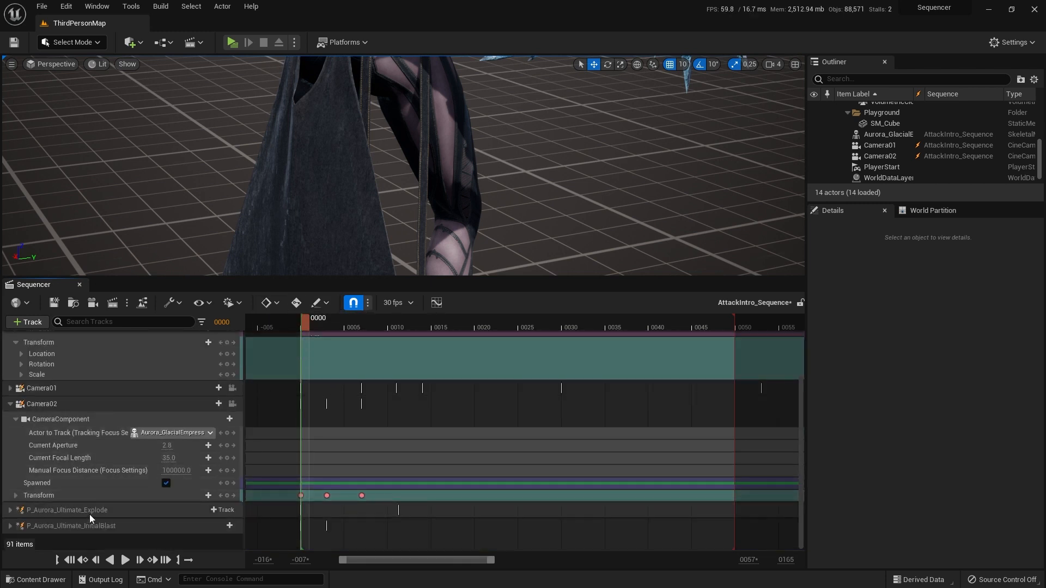
scroll(82, 454, "up", 4)
left_click(29, 323)
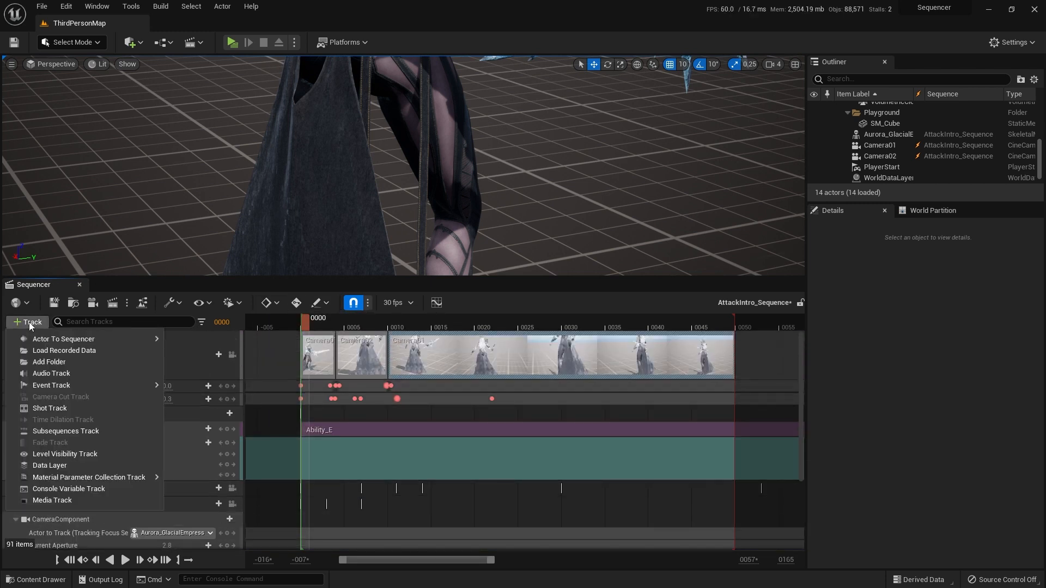
left_click(263, 355)
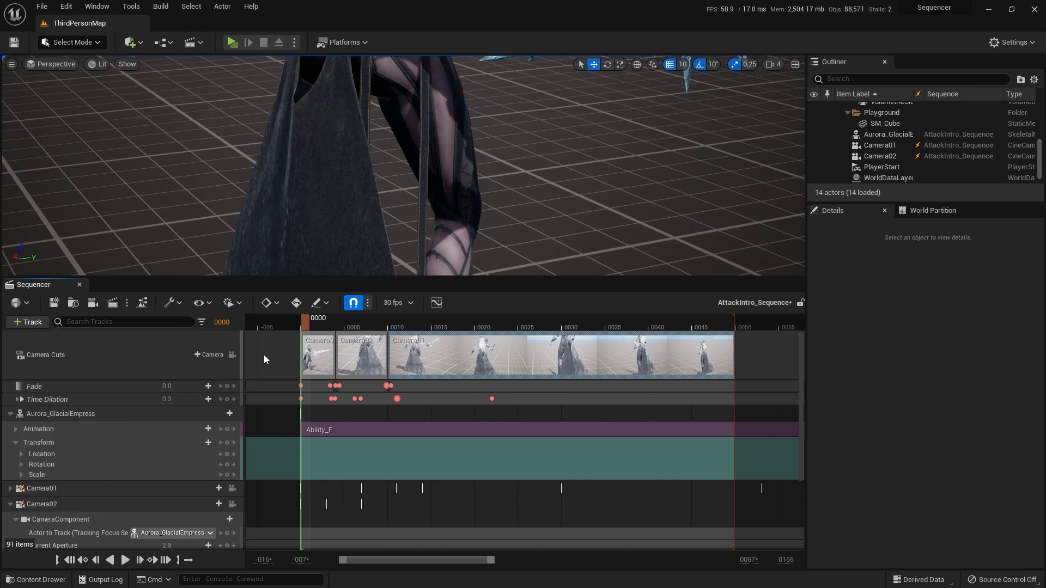